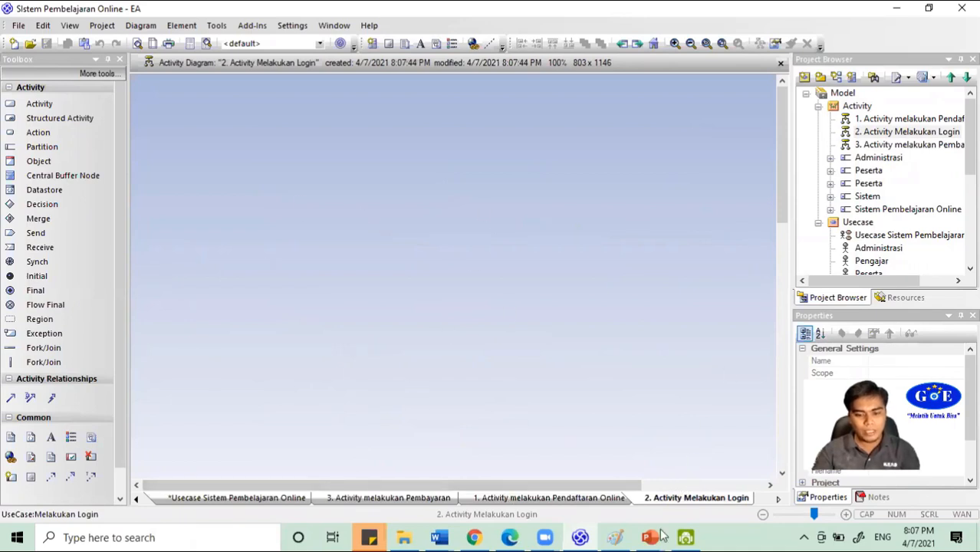
# - Review the Login paragraph in the Word business-process document, then return to the diagram
pyautogui.click(447, 536)
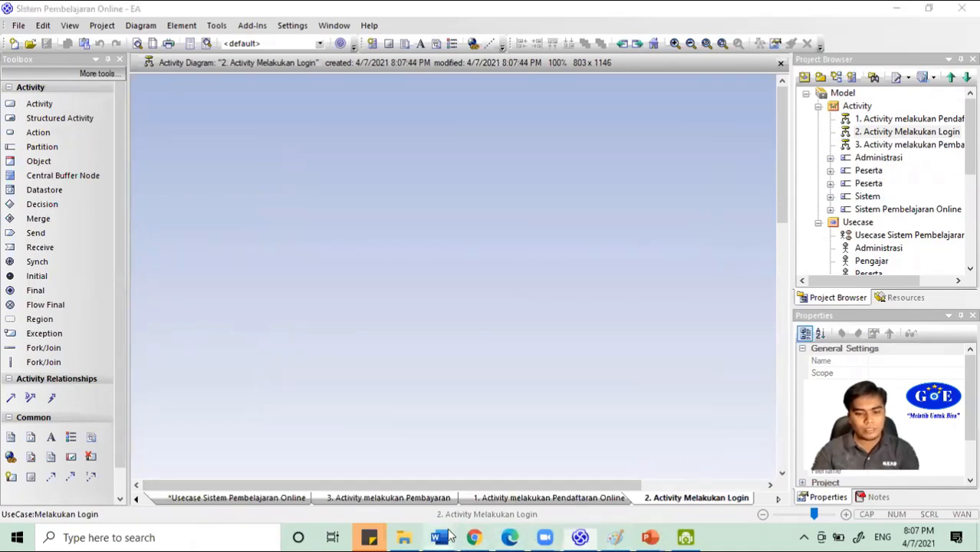
pyautogui.click(674, 485)
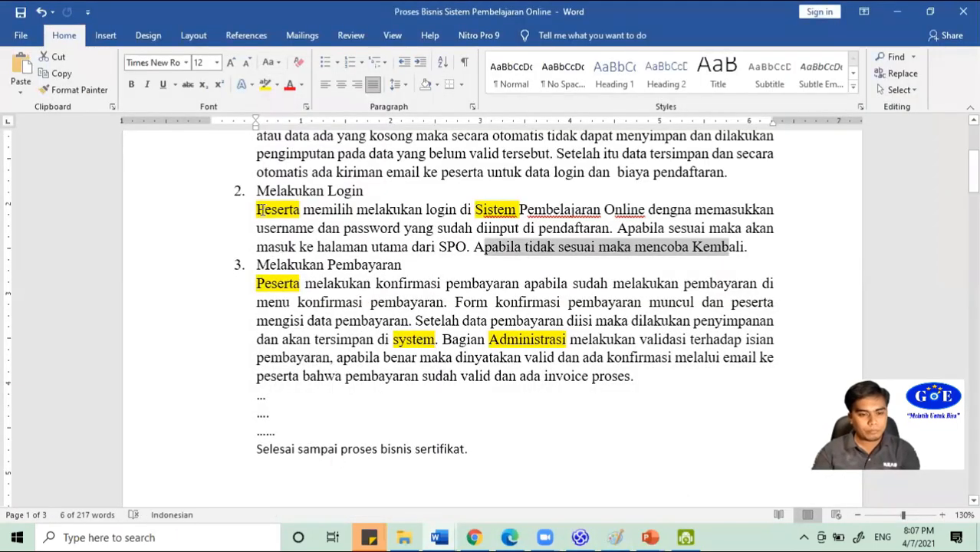
pyautogui.moveTo(259, 210); pyautogui.dragTo(400, 228)
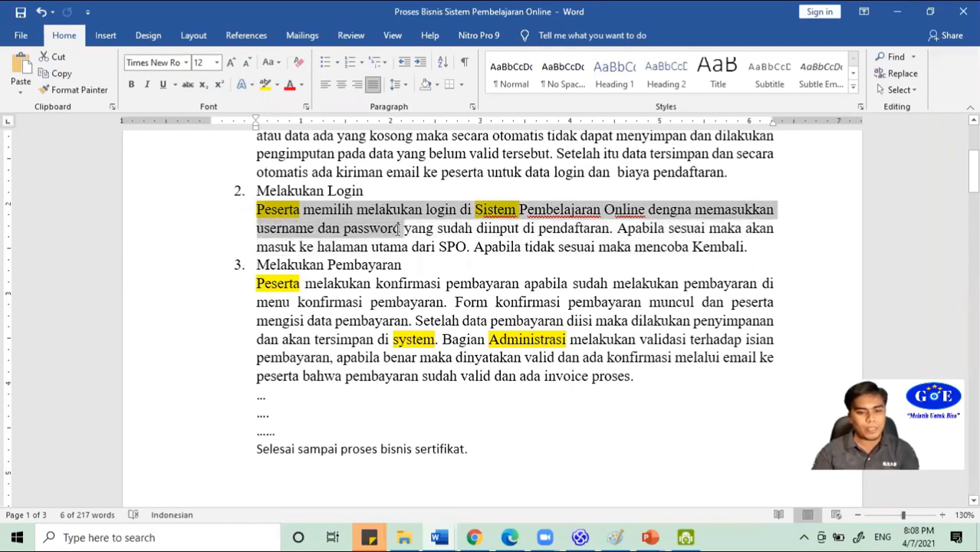
pyautogui.click(263, 211)
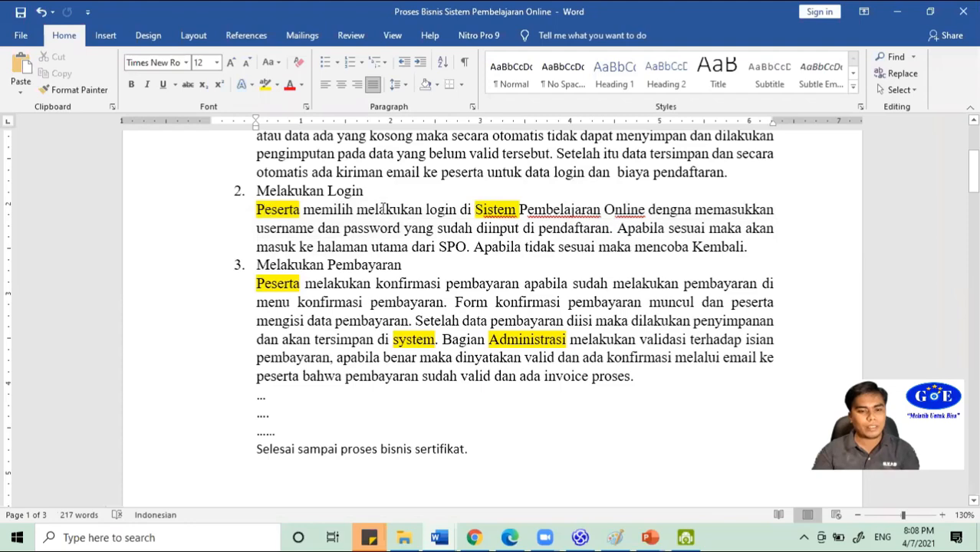
pyautogui.doubleClick(484, 208)
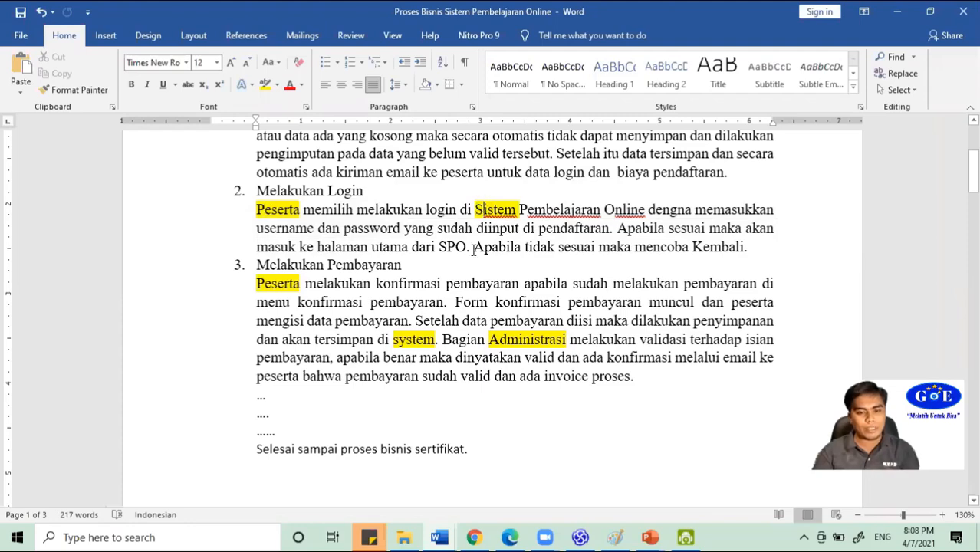
pyautogui.click(589, 536)
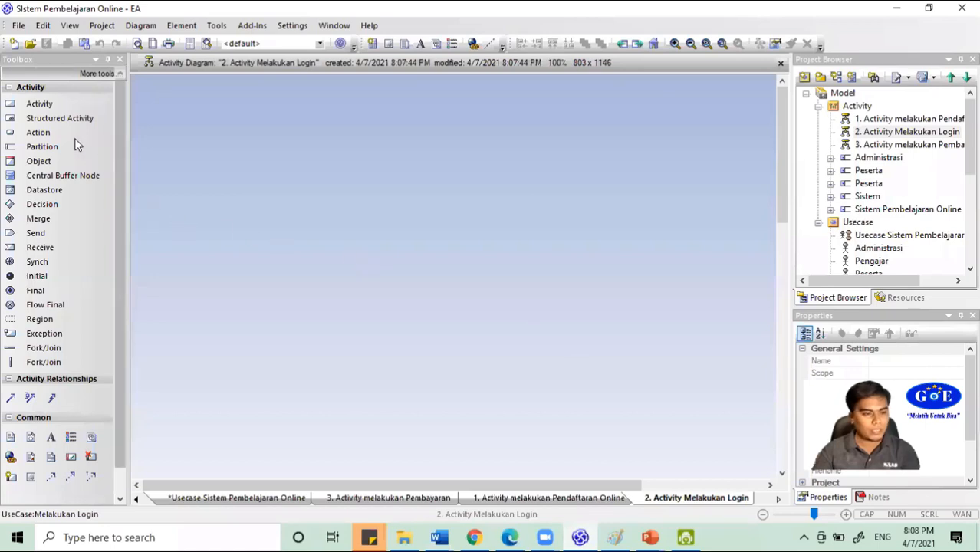
# - Add a partition named Peserta at the diagram's top-left, titled along its top
pyautogui.click(52, 146)
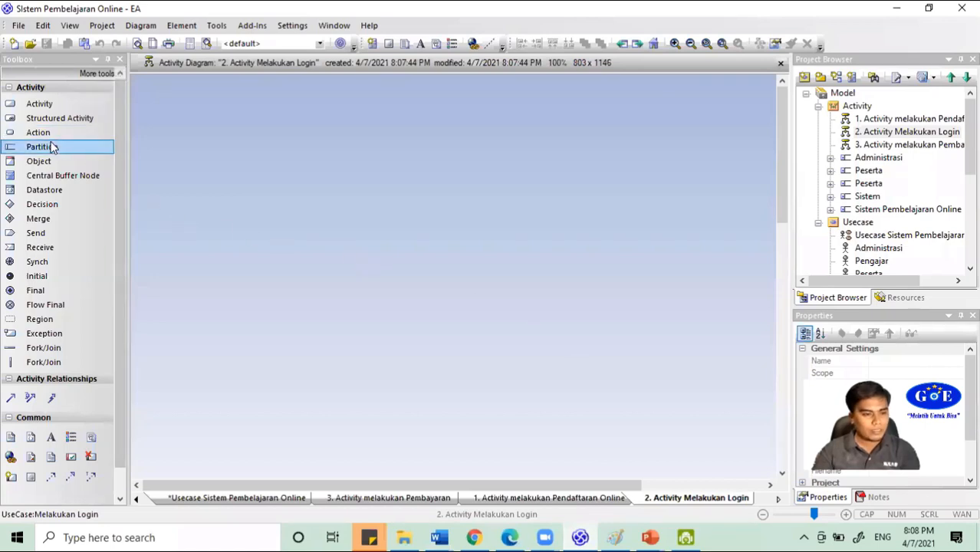
pyautogui.click(199, 105)
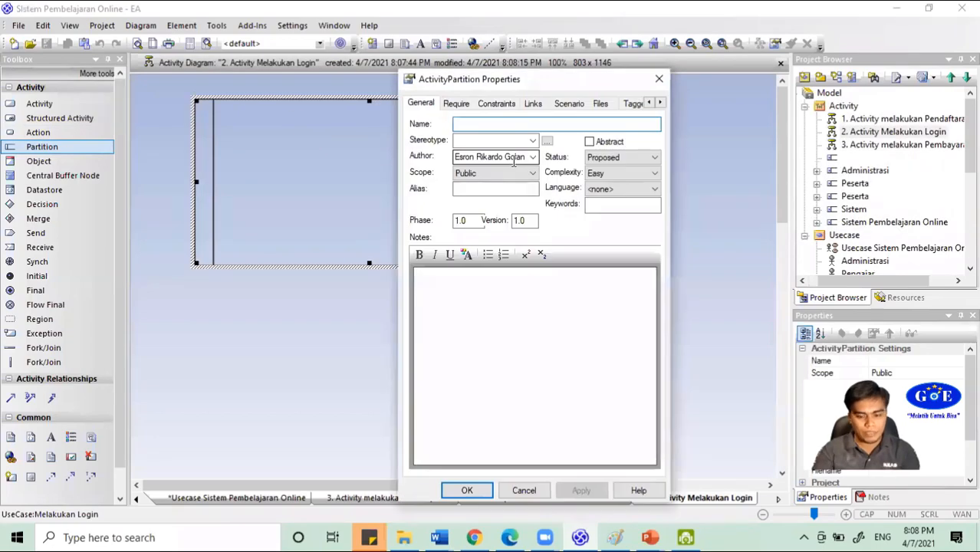
pyautogui.write('Peserta')
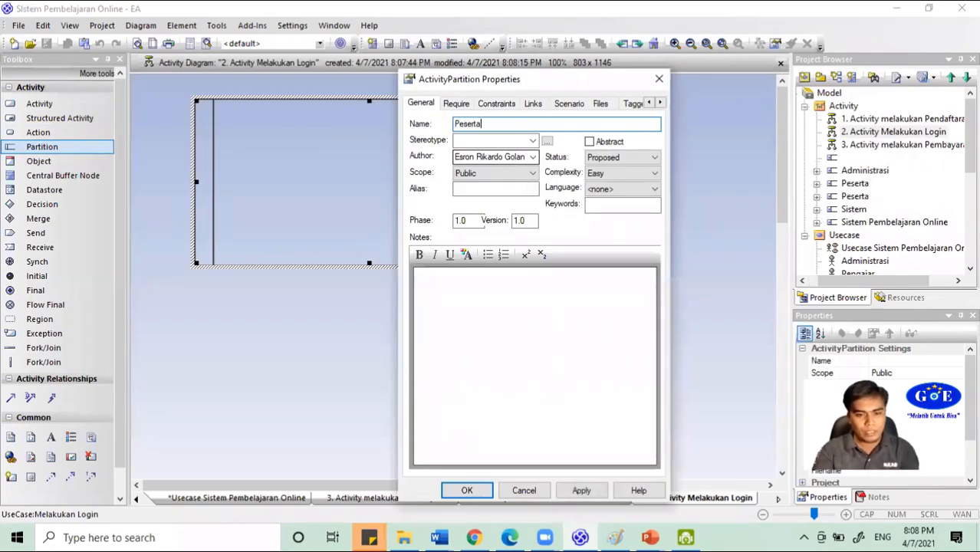
pyautogui.press('Return')
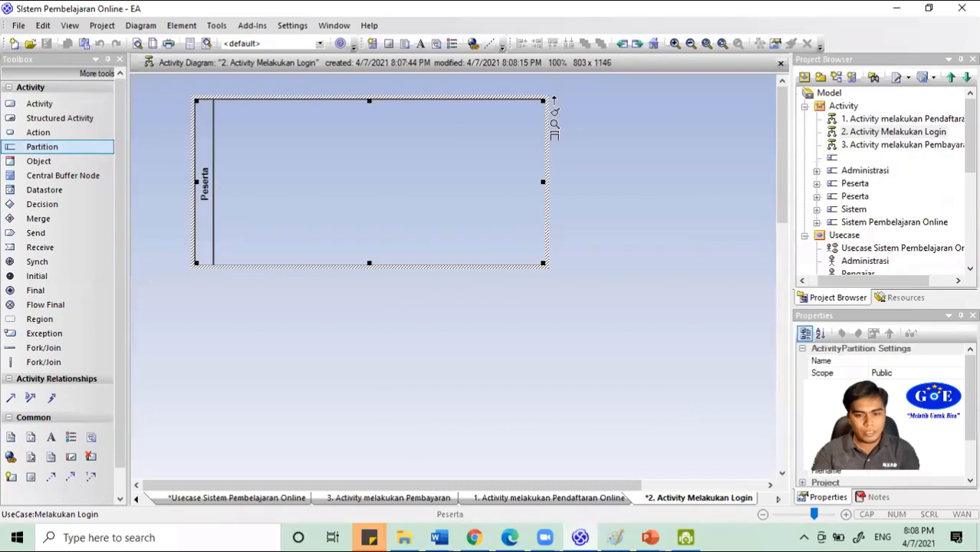
pyautogui.click(555, 136)
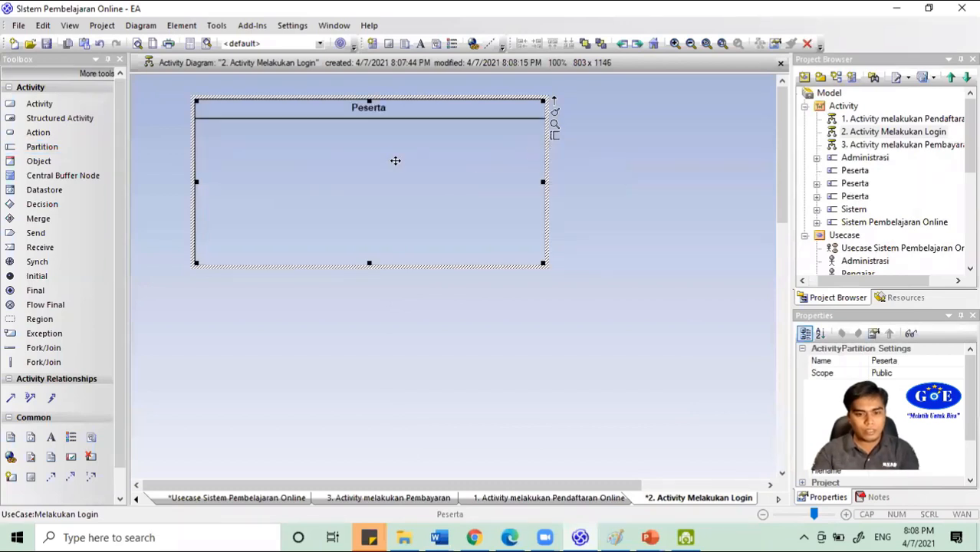
pyautogui.moveTo(395, 161); pyautogui.dragTo(336, 148)
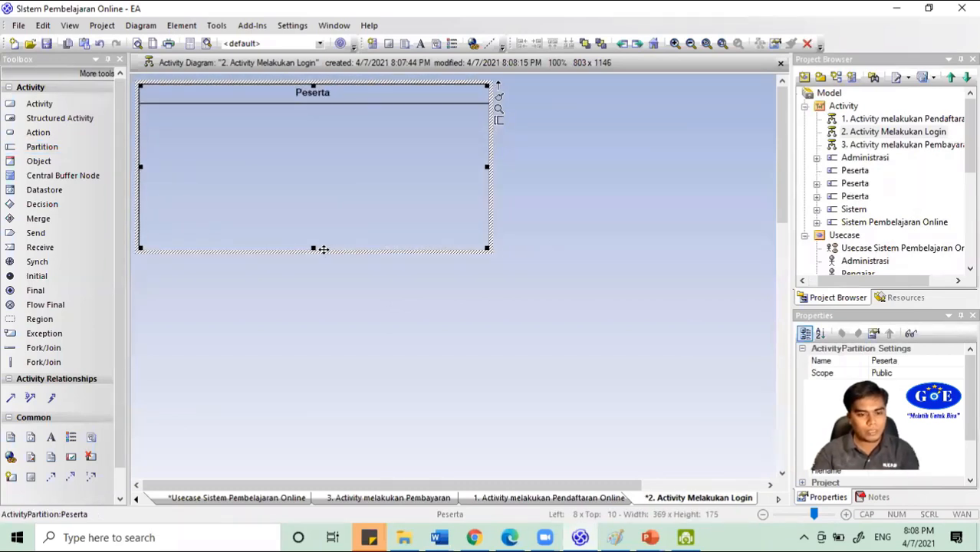
# - Add a second partition named Sistem Pembelajaran Online beside Peserta, titled along its top
pyautogui.click(50, 146)
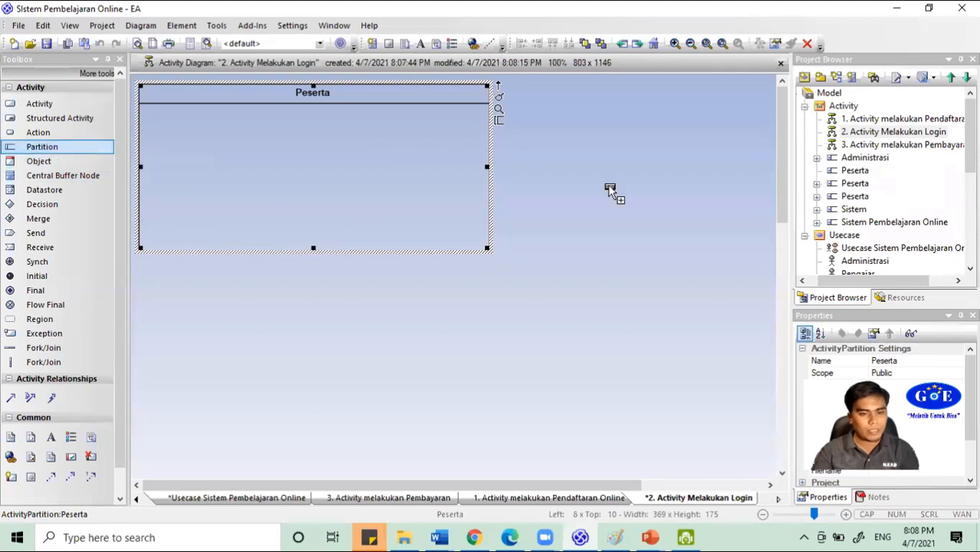
pyautogui.click(560, 114)
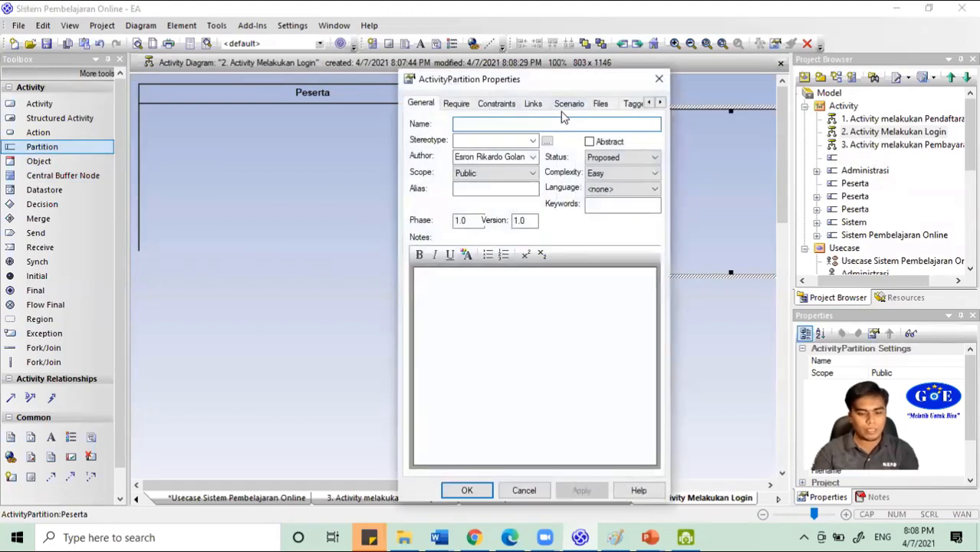
pyautogui.write('Sistem Pembelajaran')
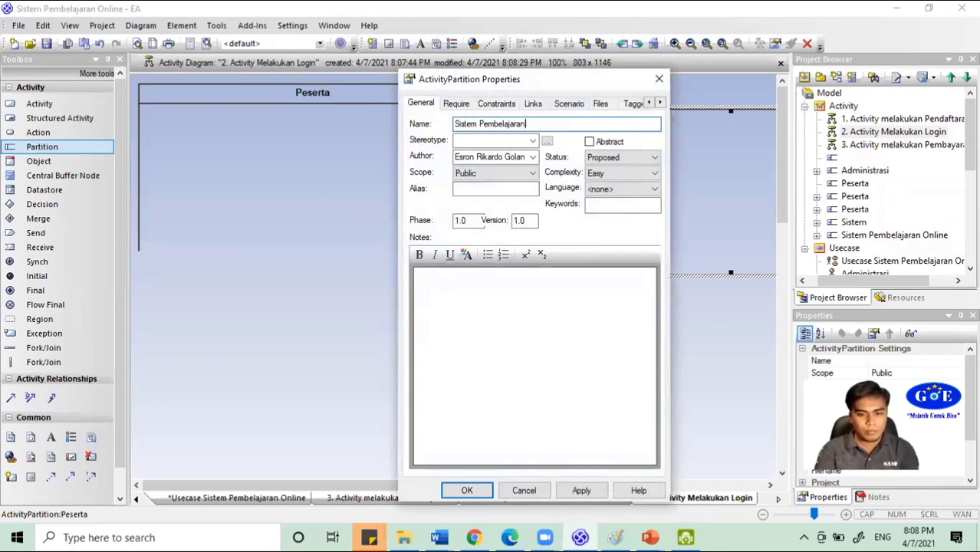
pyautogui.press('BackSpace')
pyautogui.press('BackSpace')
pyautogui.press('BackSpace')
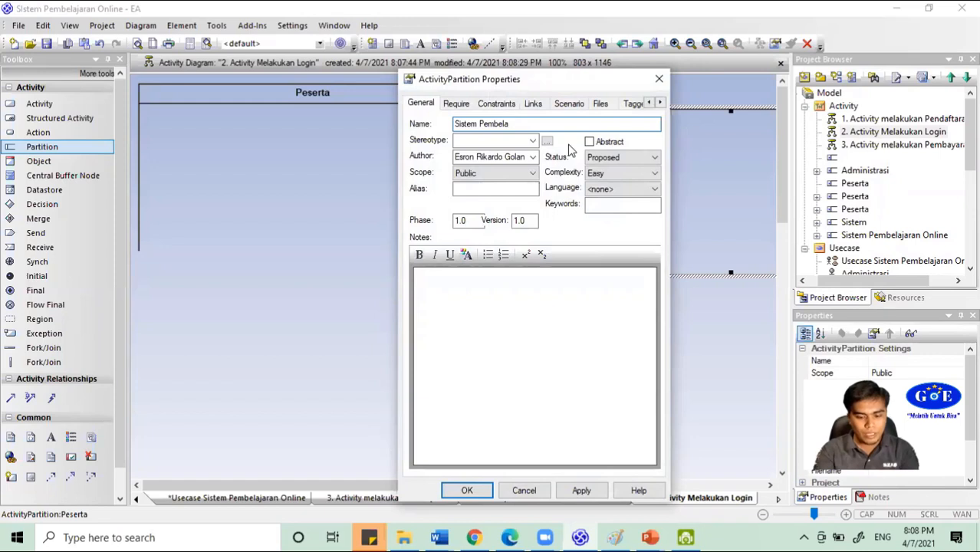
pyautogui.write('jaran Onli')
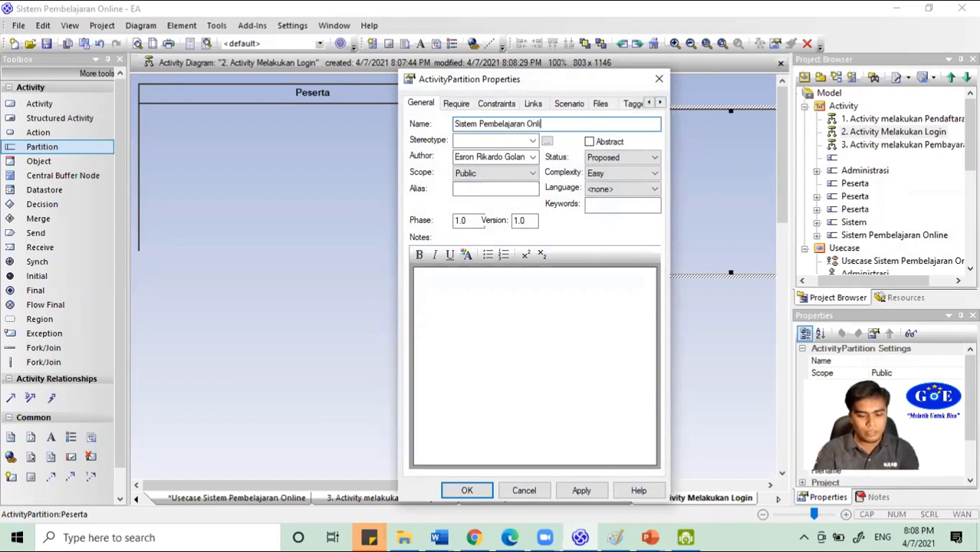
pyautogui.write('ne')
pyautogui.press('Return')
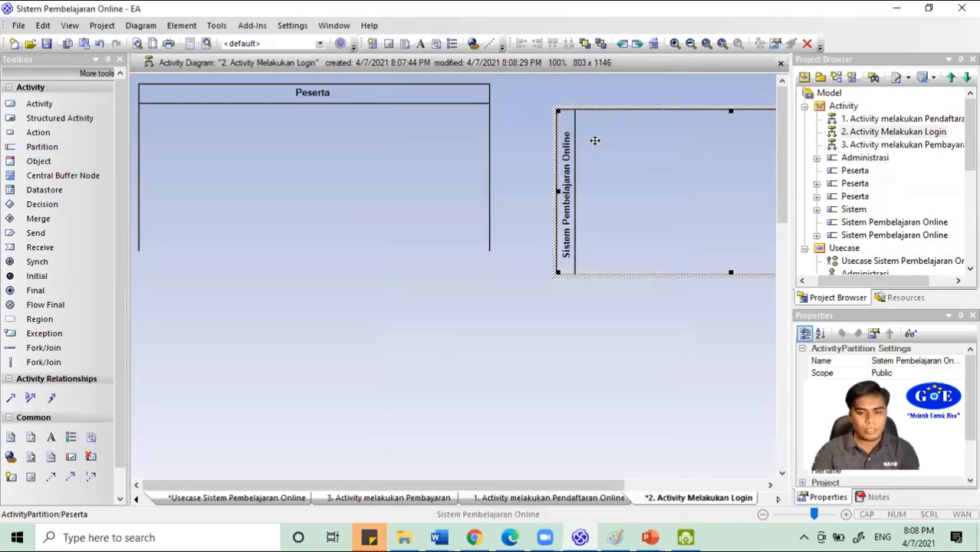
pyautogui.moveTo(594, 141); pyautogui.dragTo(410, 160)
pyautogui.click(734, 165)
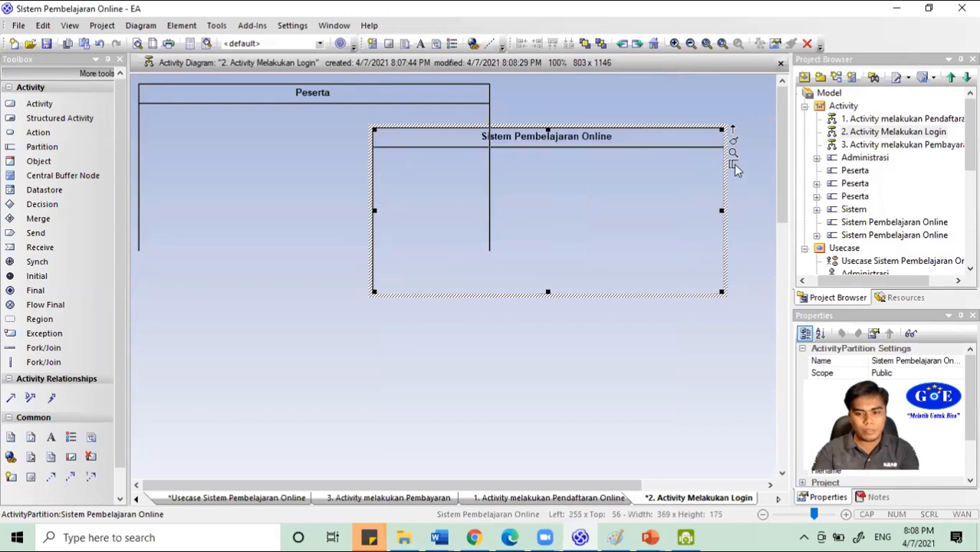
pyautogui.moveTo(659, 197); pyautogui.dragTo(777, 157)
# - Stretch the Peserta and Sistem Pembelajaran Online lanes down the page
pyautogui.click(422, 221)
pyautogui.scroll(-1, 342, 322)
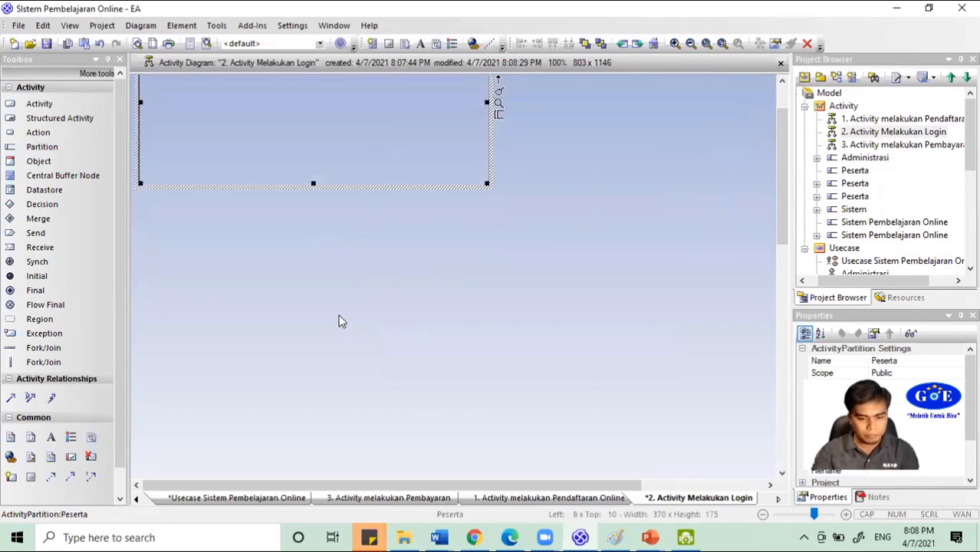
pyautogui.moveTo(312, 182); pyautogui.dragTo(333, 452)
pyautogui.click(666, 209)
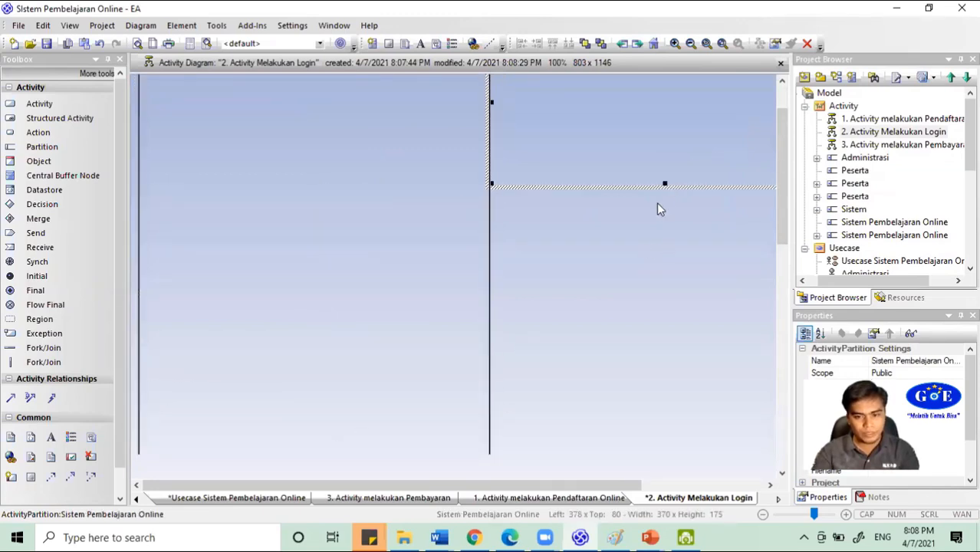
pyautogui.moveTo(665, 185); pyautogui.dragTo(661, 451)
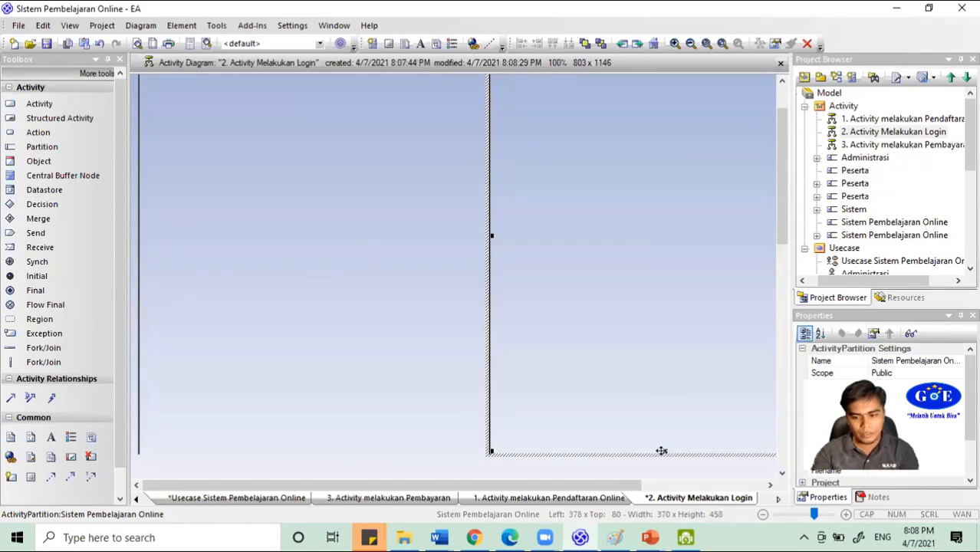
pyautogui.scroll(2, 344, 356)
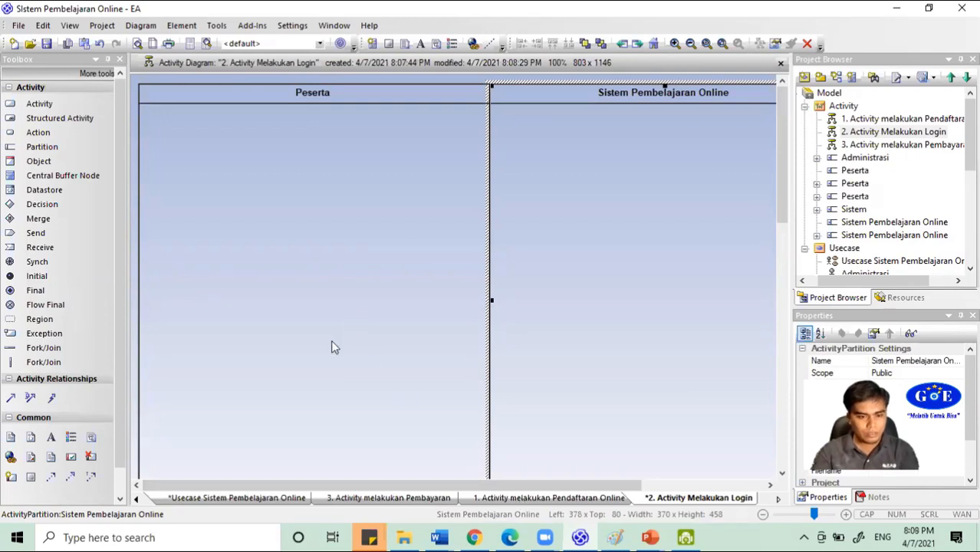
# - Align the two lanes' top edges and lengthen Sistem Pembelajaran Online to match Peserta
pyautogui.moveTo(331, 347); pyautogui.dragTo(315, 372)
pyautogui.click(584, 284)
pyautogui.moveTo(665, 290); pyautogui.dragTo(665, 372)
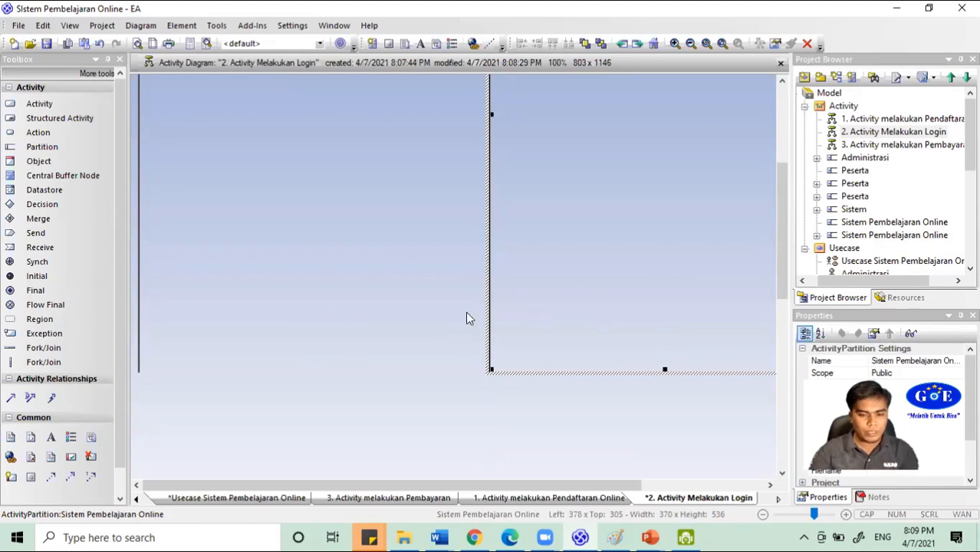
pyautogui.click(429, 308)
pyautogui.click(514, 408)
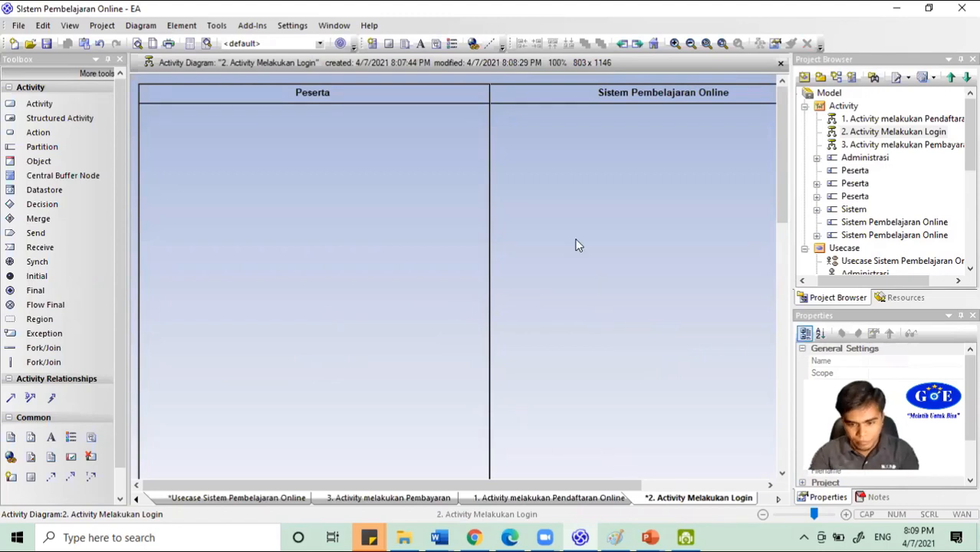
pyautogui.scroll(-2, 581, 243)
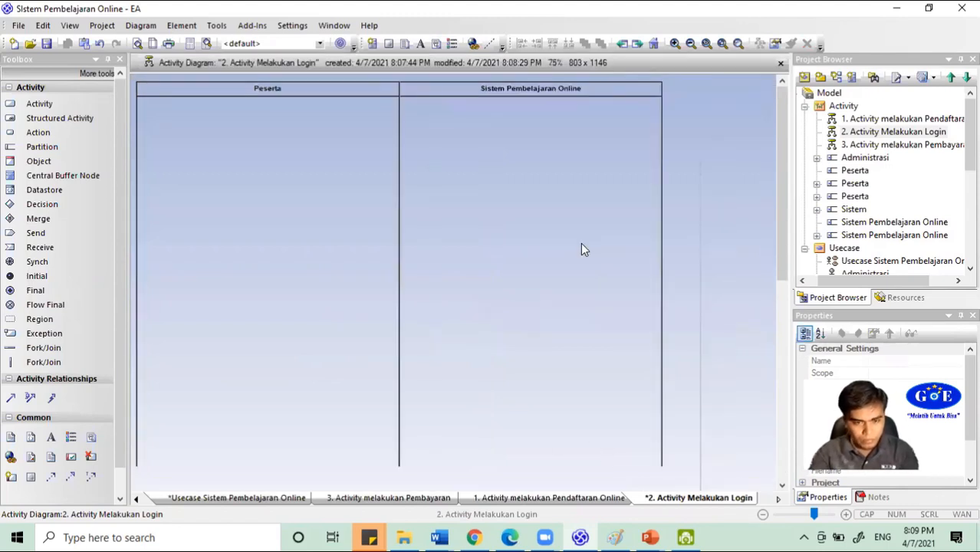
pyautogui.scroll(1, 581, 243)
pyautogui.scroll(-1, 581, 250)
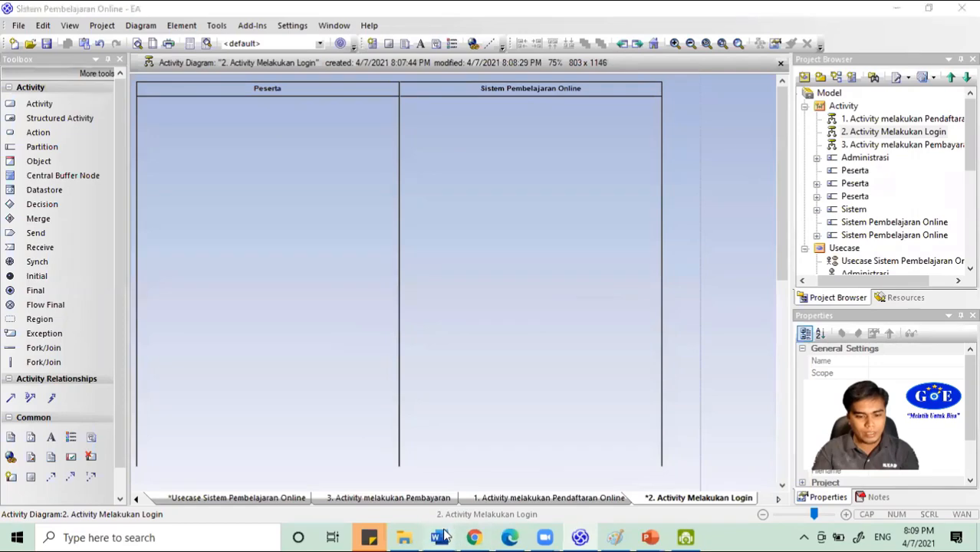
# - Glance at the business-process document in Word and return to the Login diagram
pyautogui.moveTo(439, 538)
pyautogui.click(625, 495)
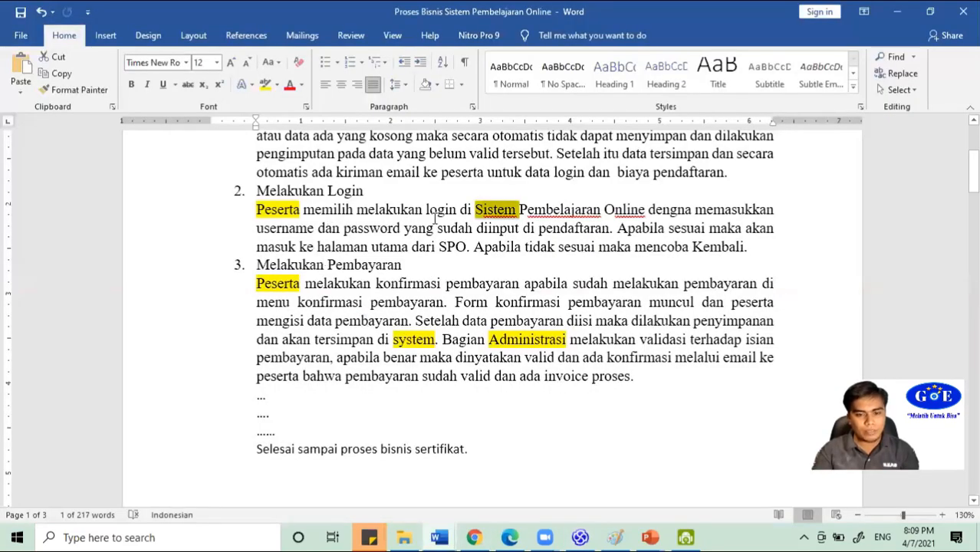
pyautogui.click(586, 535)
# - Place a start node named Mulai at the top of the Peserta lane
pyautogui.click(190, 172)
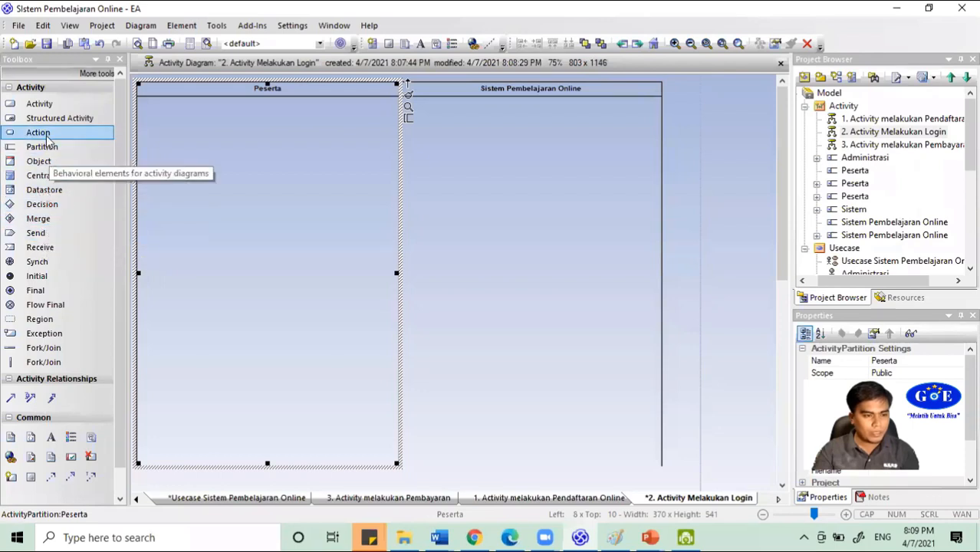
pyautogui.click(40, 281)
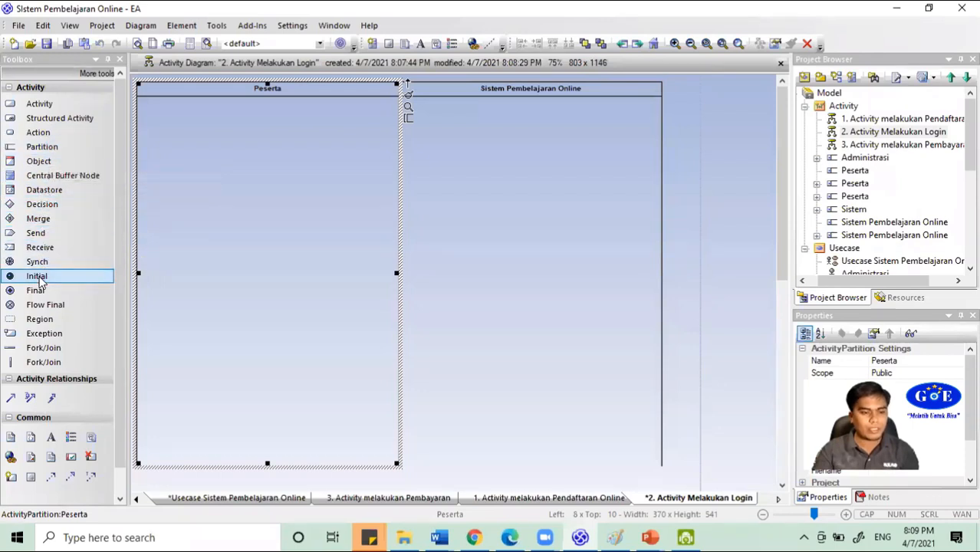
pyautogui.click(264, 110)
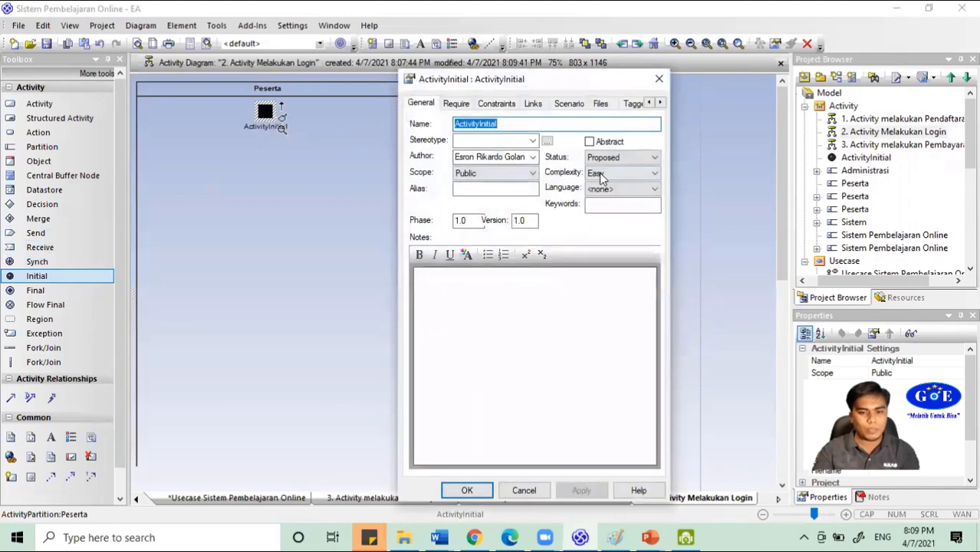
pyautogui.write('Mulai')
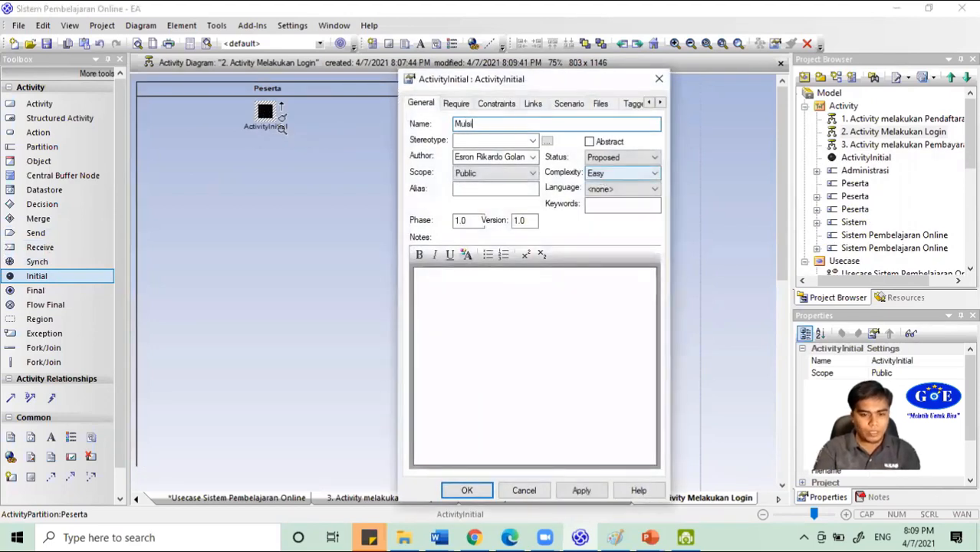
pyautogui.write('lai')
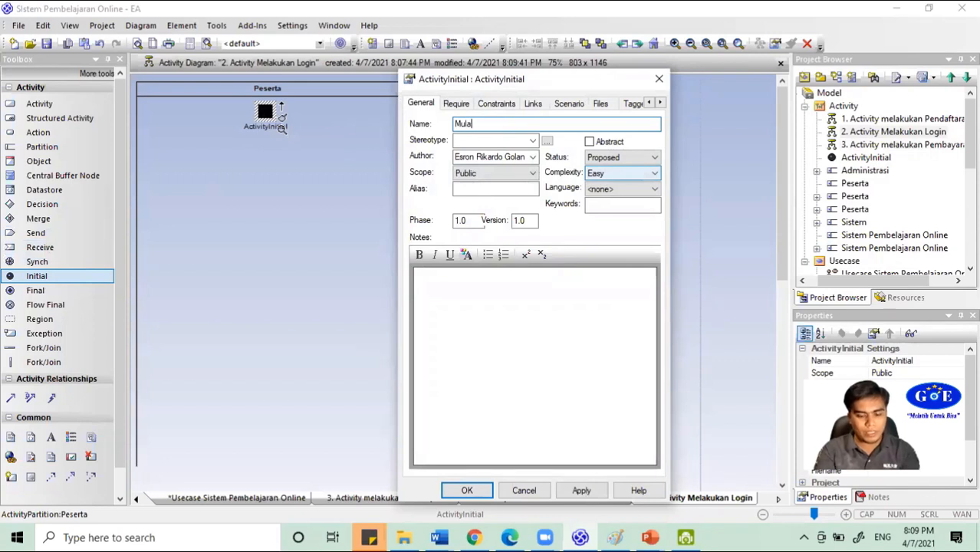
pyautogui.press('Return')
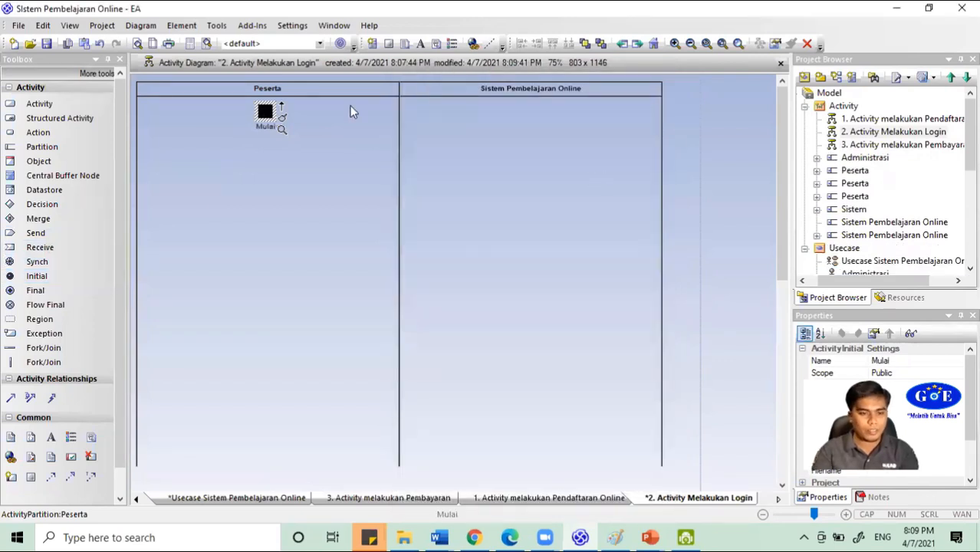
# - Draw a control flow from Mulai to a new activity named Memilih Melakukan Login
pyautogui.moveTo(281, 107); pyautogui.dragTo(264, 150)
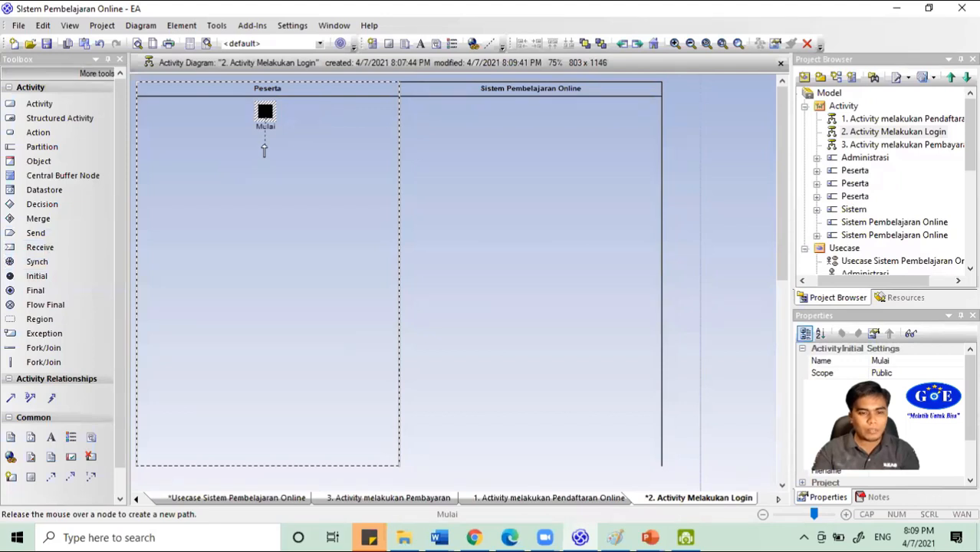
pyautogui.moveTo(264, 150); pyautogui.dragTo(264, 145)
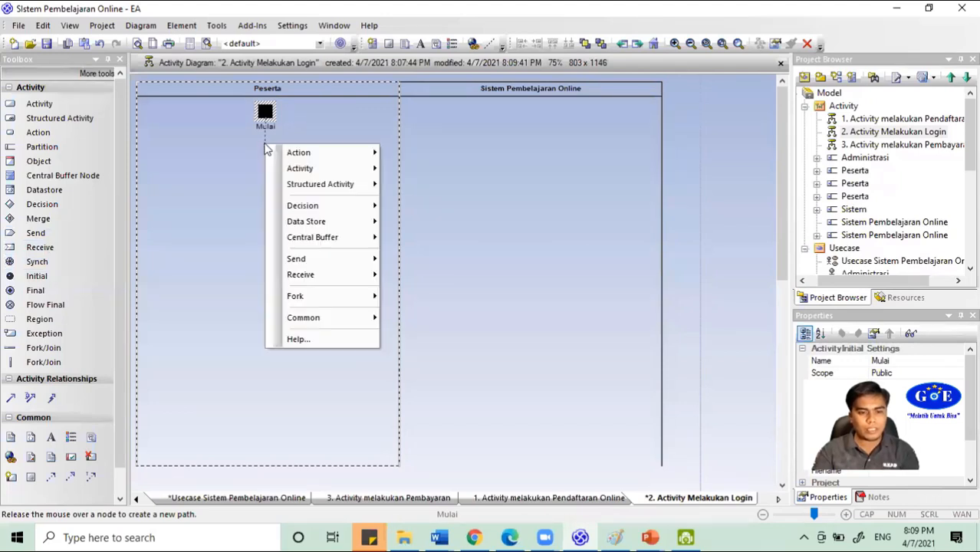
pyautogui.moveTo(365, 156)
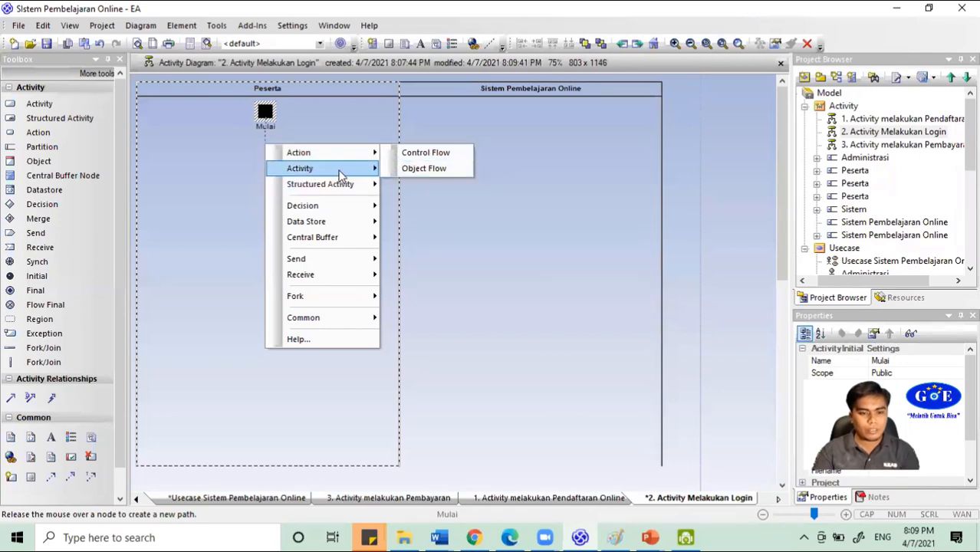
pyautogui.moveTo(345, 168)
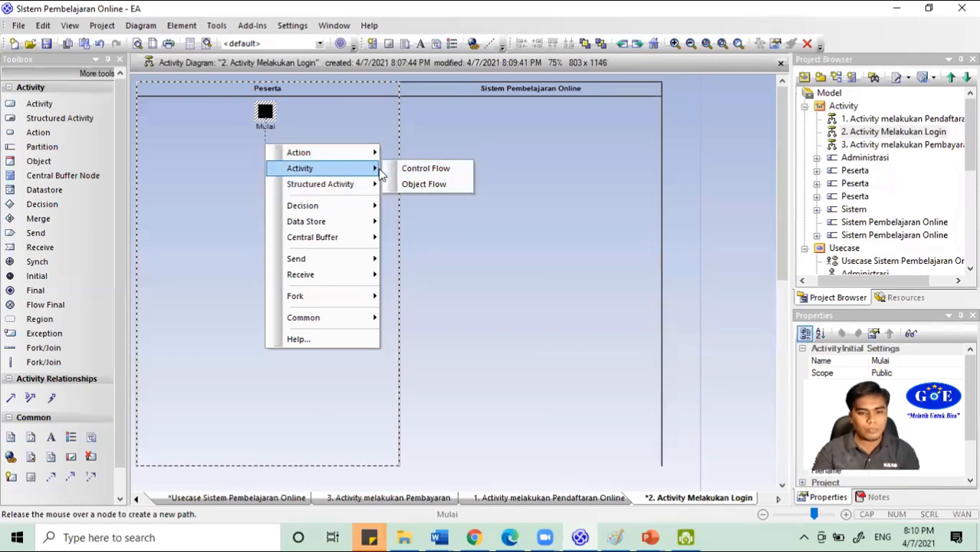
pyautogui.click(408, 168)
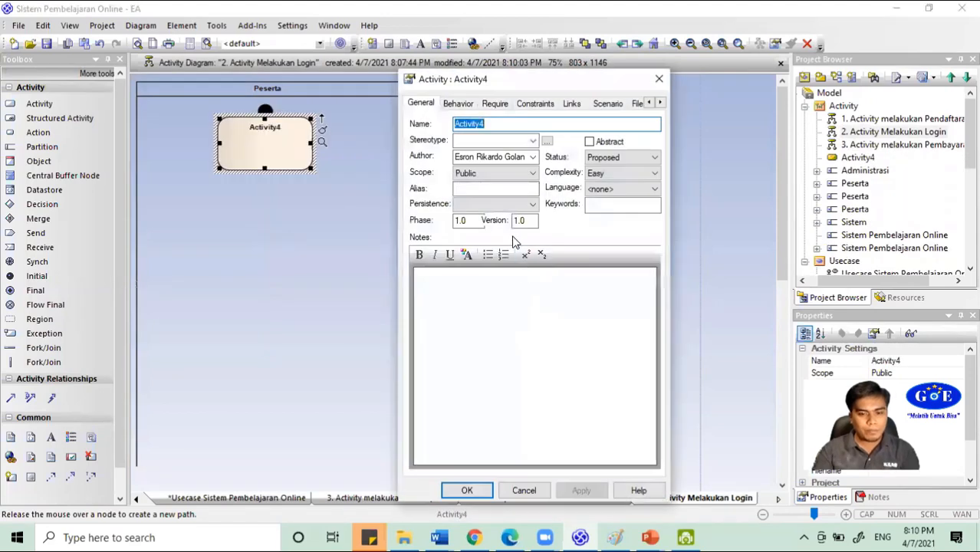
pyautogui.write('Memilih')
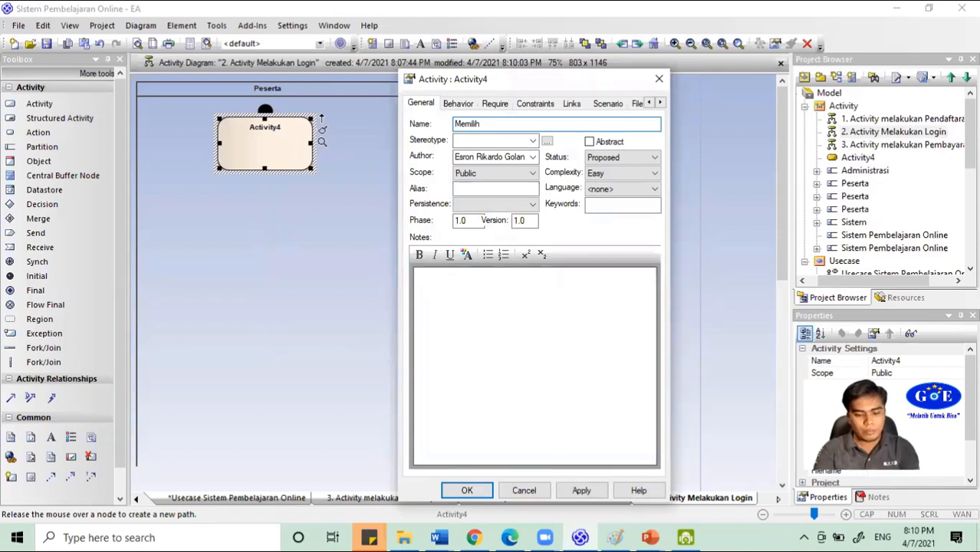
pyautogui.write(' Melakukan Login')
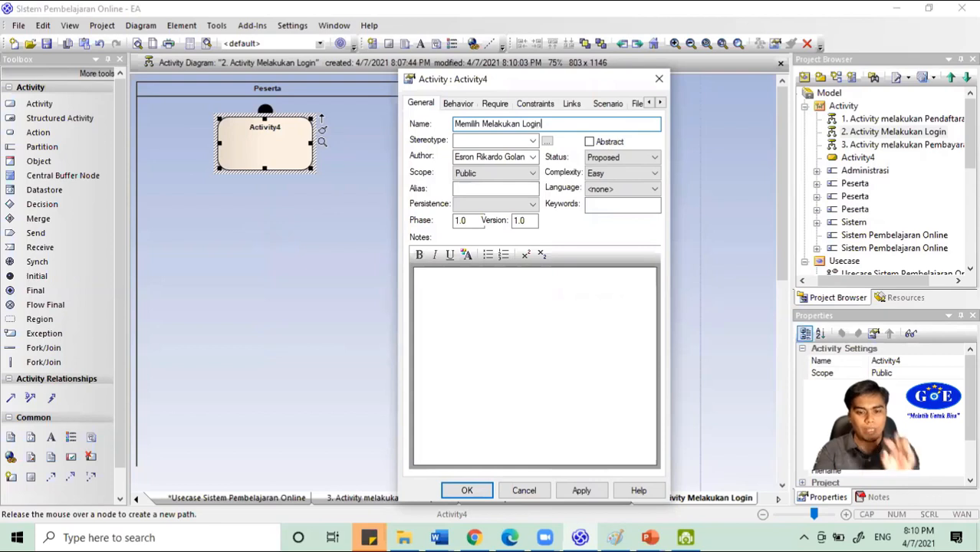
pyautogui.press('Return')
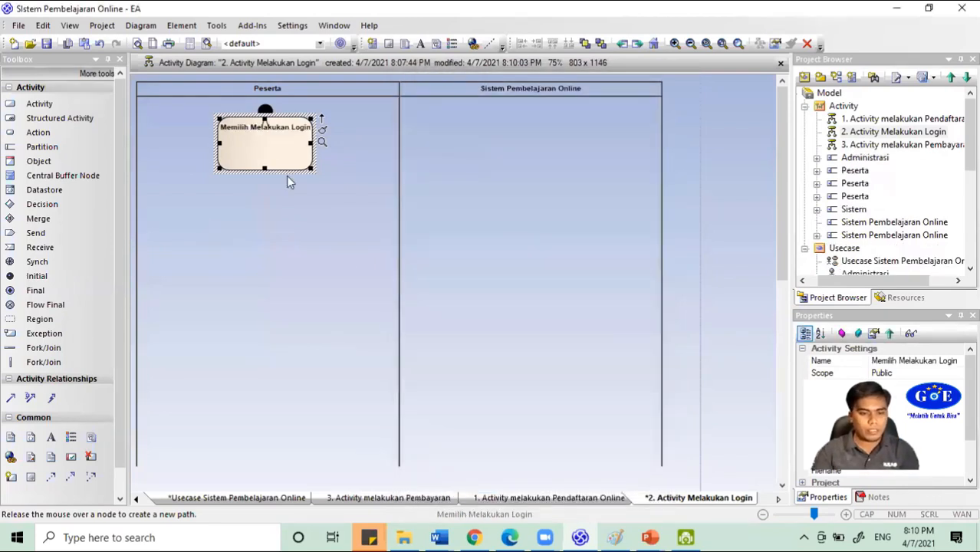
# - Position Memilih Melakukan Login below Mulai and create a linked activity in the Sistem lane
pyautogui.moveTo(264, 115); pyautogui.dragTo(469, 151)
pyautogui.click(296, 132)
pyautogui.moveTo(505, 167)
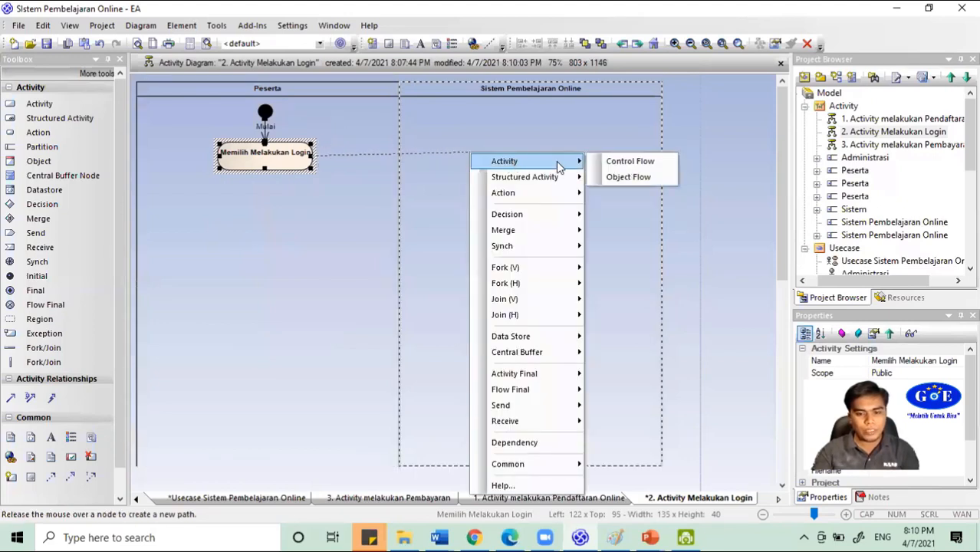
pyautogui.click(606, 161)
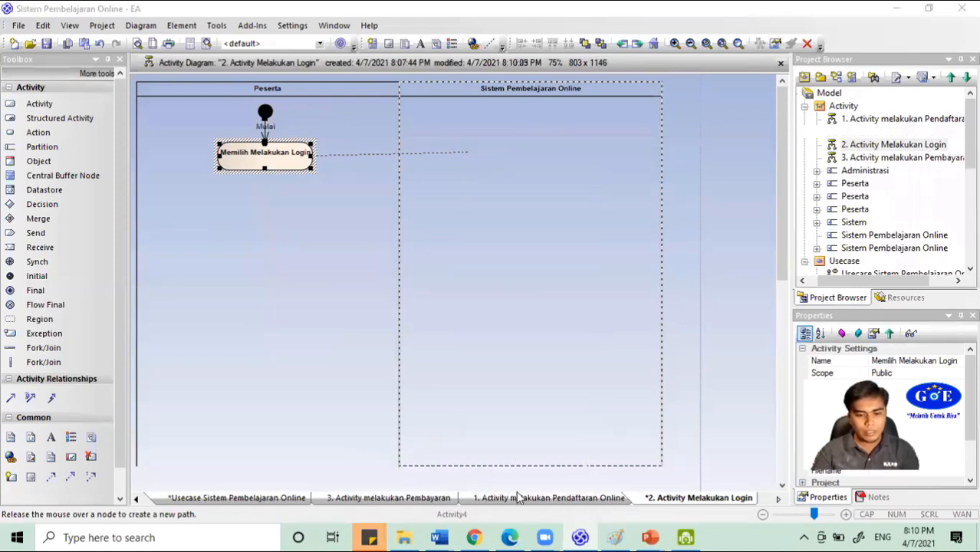
# - Highlight the login-step and password wording in Word's Melakukan Login paragraph for reference
pyautogui.moveTo(445, 537)
pyautogui.click(636, 471)
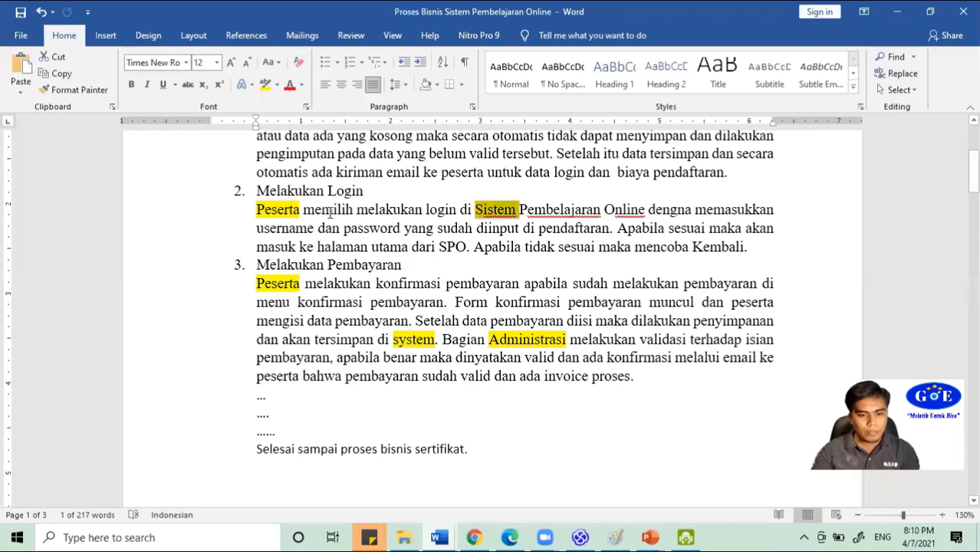
pyautogui.moveTo(331, 213); pyautogui.dragTo(519, 210)
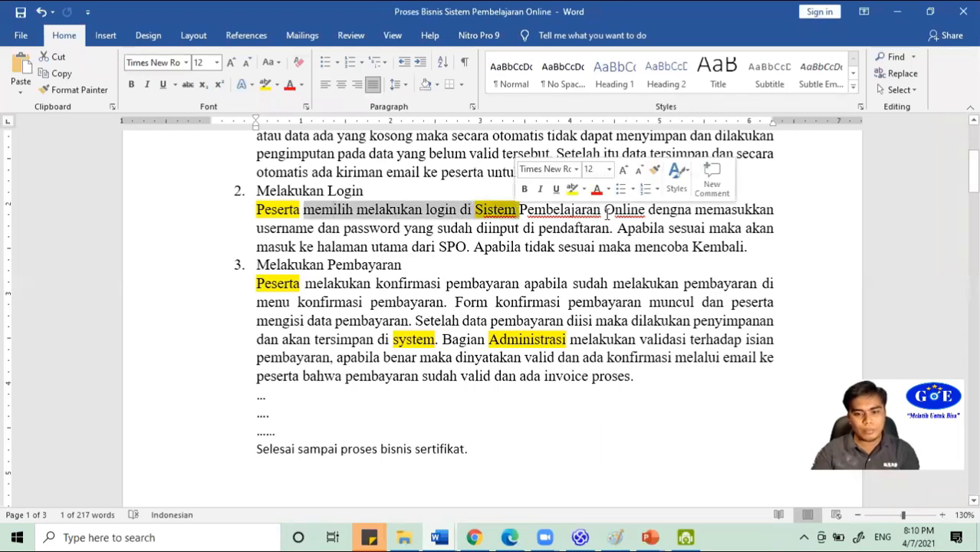
pyautogui.moveTo(340, 230); pyautogui.dragTo(503, 232)
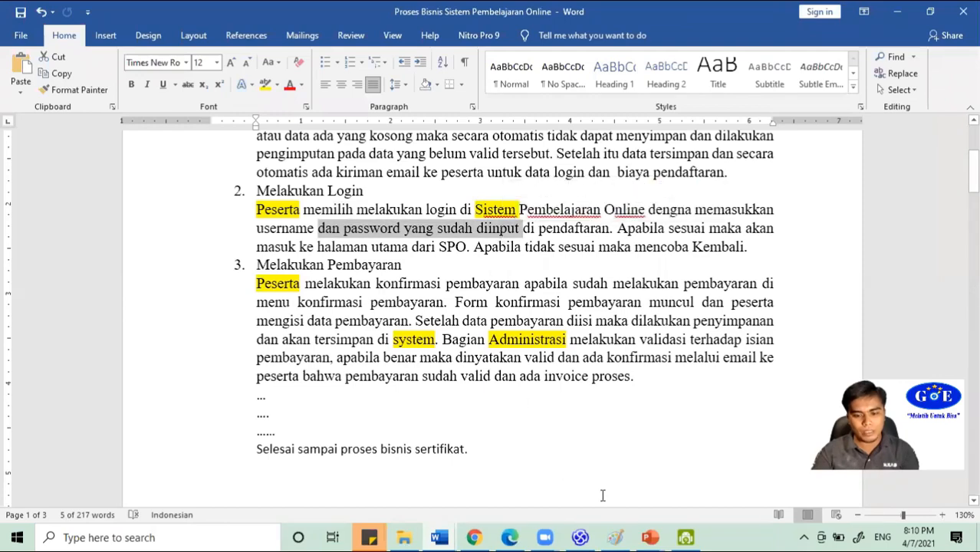
# - Name the new activity Memproses Pilihan Login and move it into the Sistem Pembelajaran Online lane
pyautogui.click(581, 537)
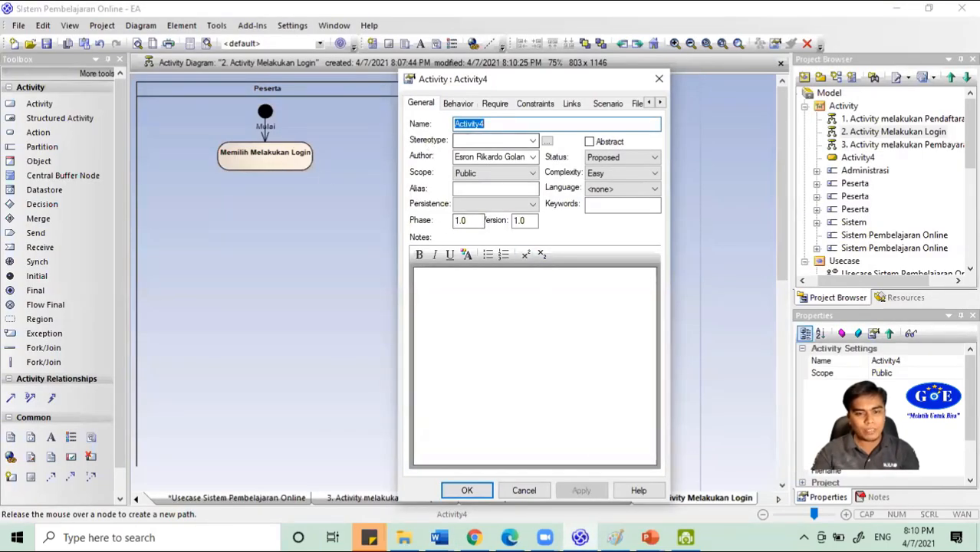
pyautogui.write('Memproses Pi')
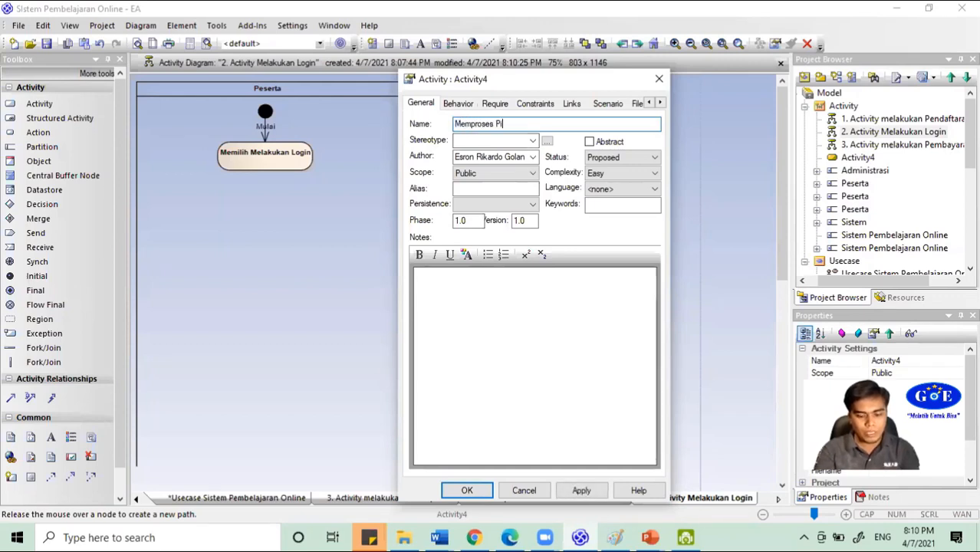
pyautogui.write('lha')
pyautogui.press('BackSpace')
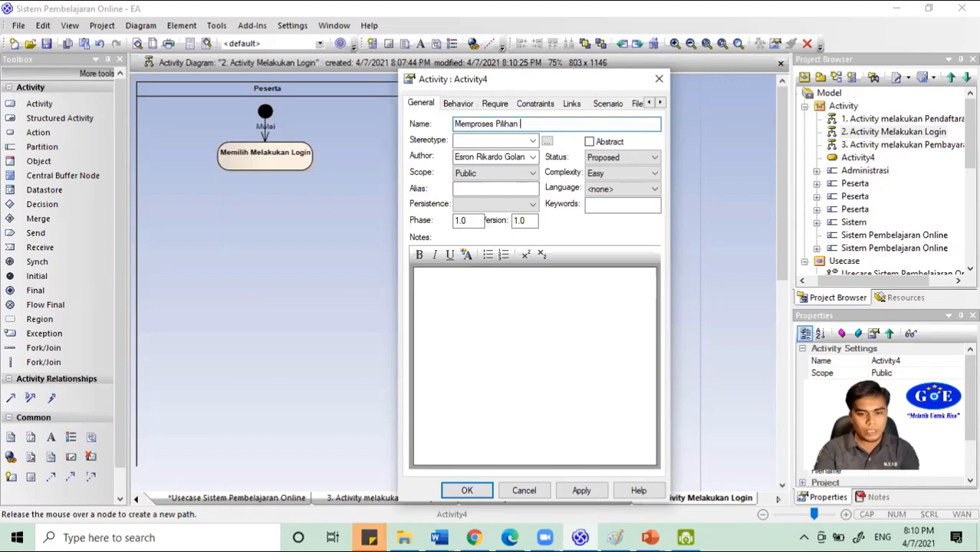
pyautogui.write('n Logi')
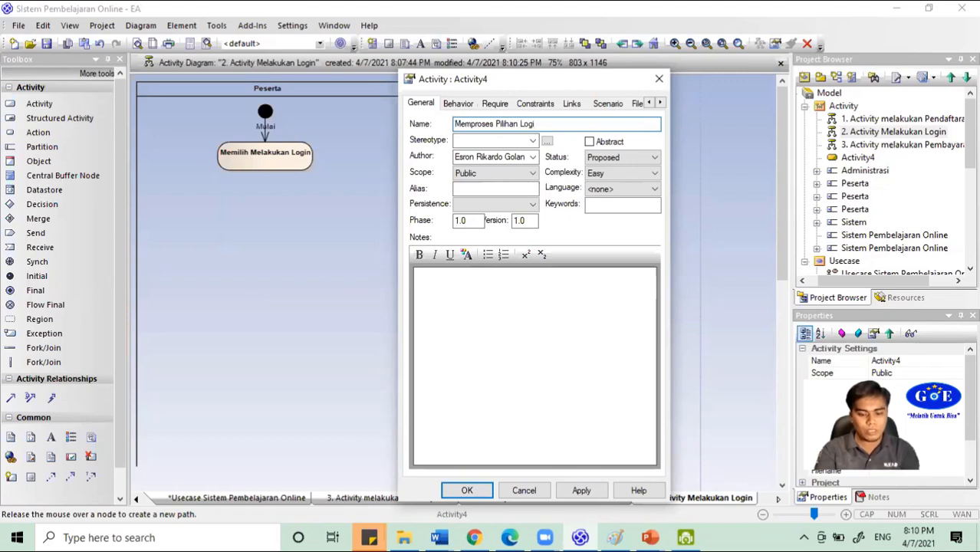
pyautogui.write('n')
pyautogui.press('Return')
pyautogui.moveTo(482, 141); pyautogui.dragTo(547, 192)
# - Add a control-flow-linked activity named menampilkan Form Pendaftaran and shorten it
pyautogui.moveTo(636, 10)
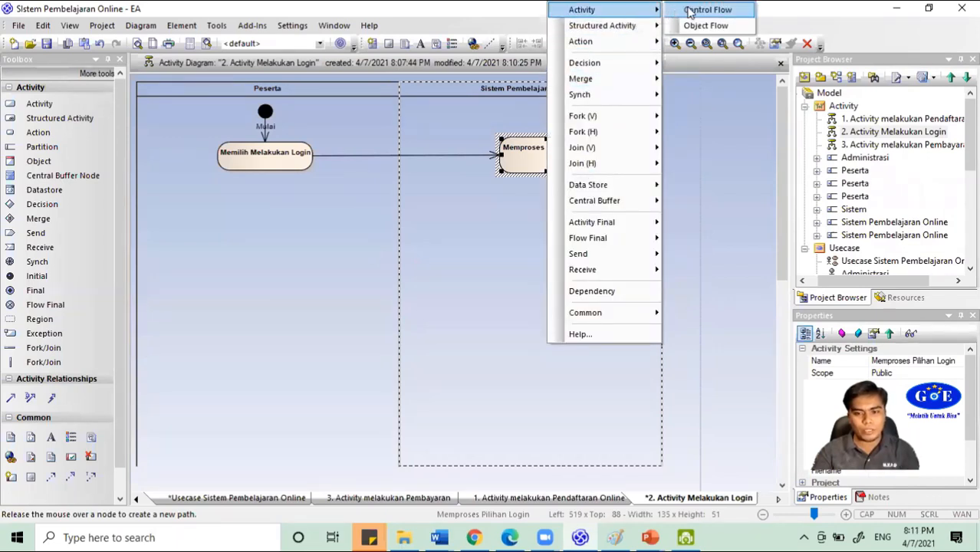
pyautogui.click(690, 10)
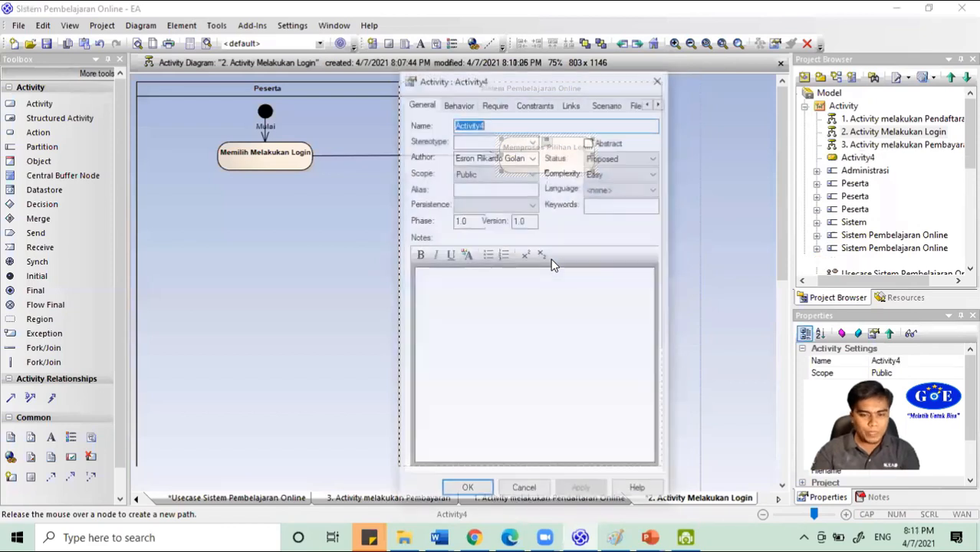
pyautogui.write('menampilk')
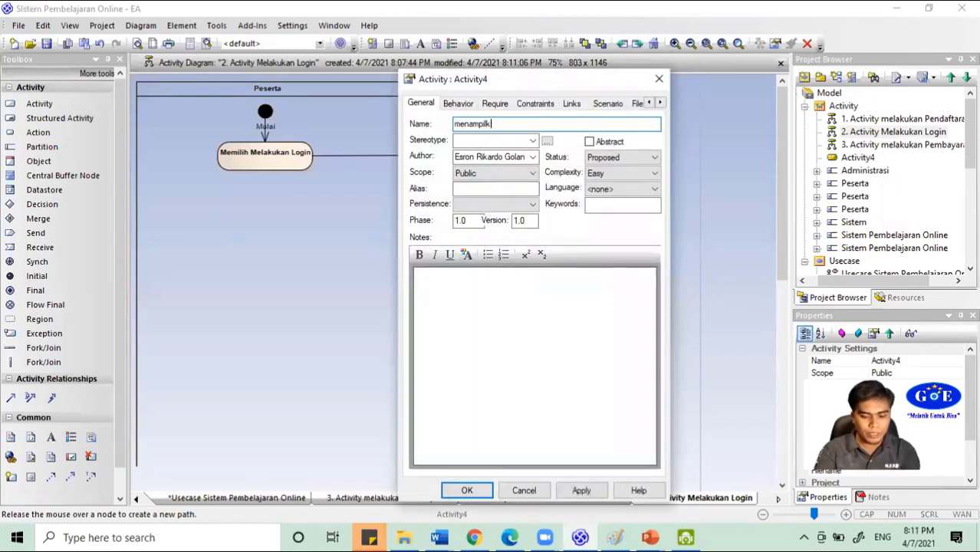
pyautogui.write('an Form ')
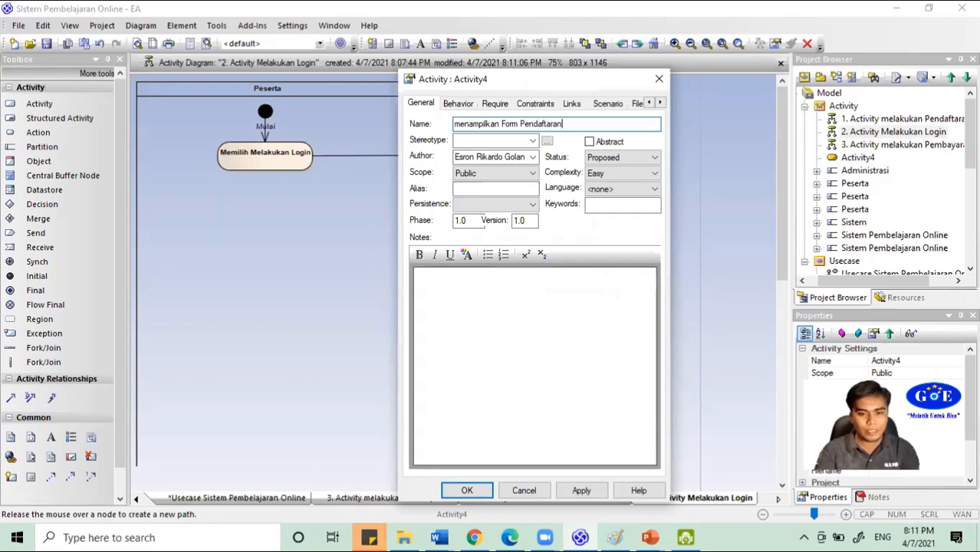
pyautogui.write('Pendaftaran')
pyautogui.press('Return')
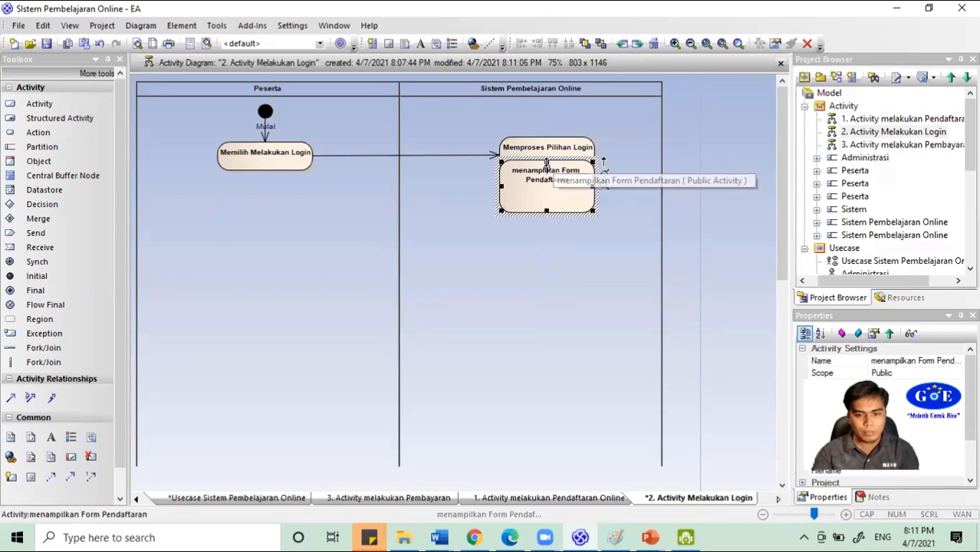
pyautogui.moveTo(546, 163); pyautogui.dragTo(536, 182)
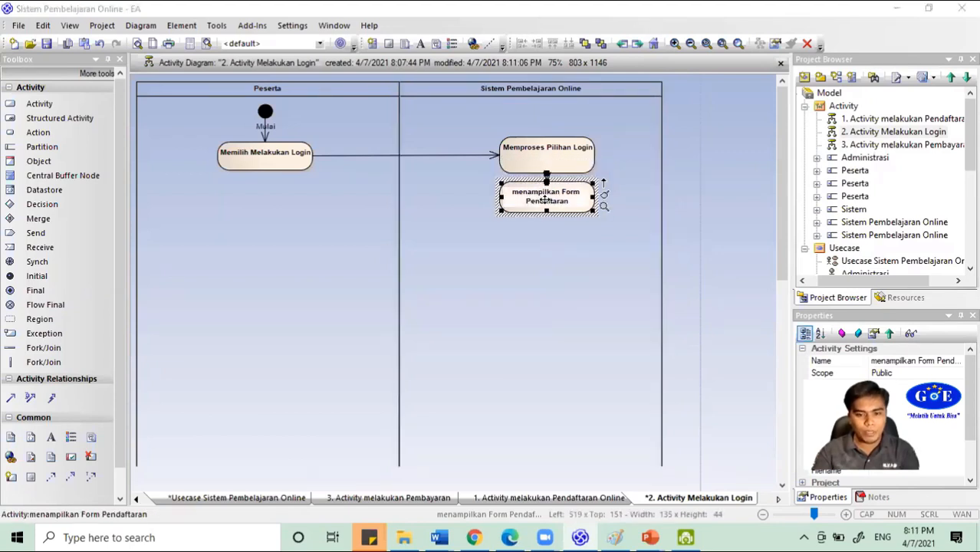
# - Rename it menampilkan Form Login, nudge it lower, and draw a flow into Peserta
pyautogui.doubleClick(545, 201)
pyautogui.doubleClick(541, 124)
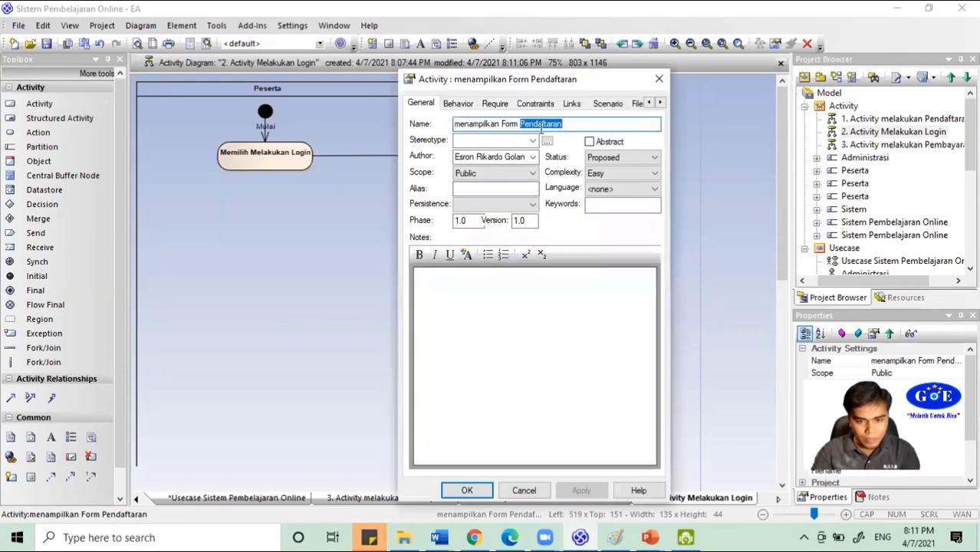
pyautogui.write('Login')
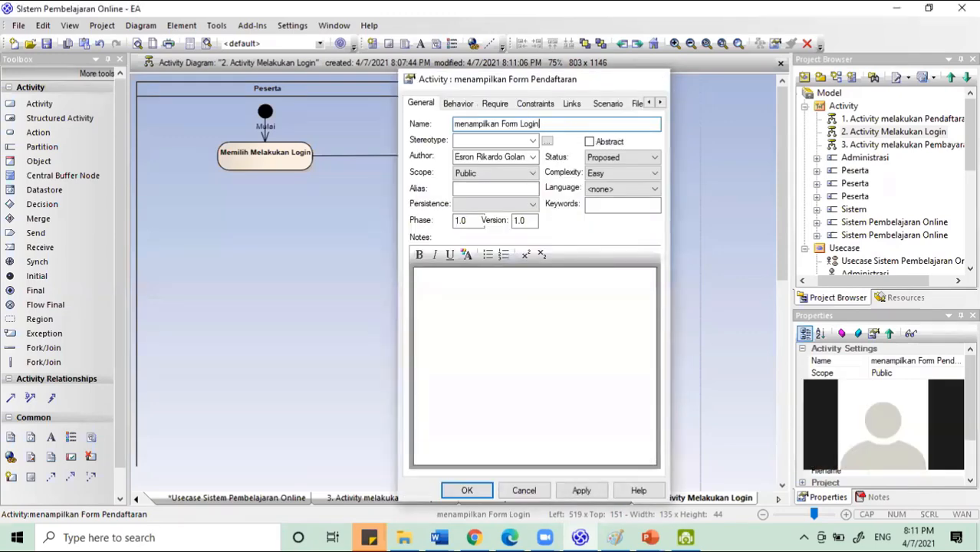
pyautogui.press('Return')
pyautogui.moveTo(536, 203); pyautogui.dragTo(536, 208)
pyautogui.moveTo(603, 192); pyautogui.dragTo(305, 202)
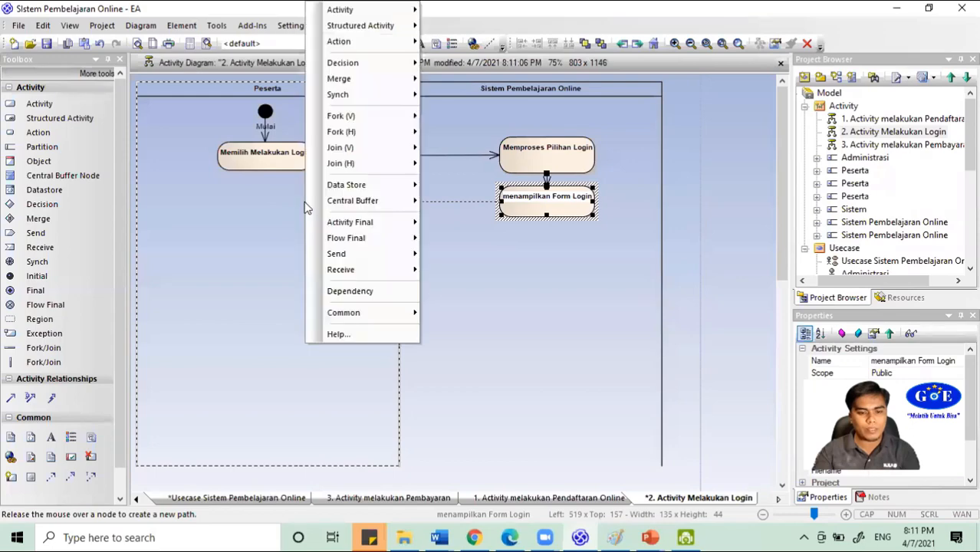
# - Create the Peserta activity Mengimput Username via control flow and shrink it to match the others
pyautogui.moveTo(376, 10)
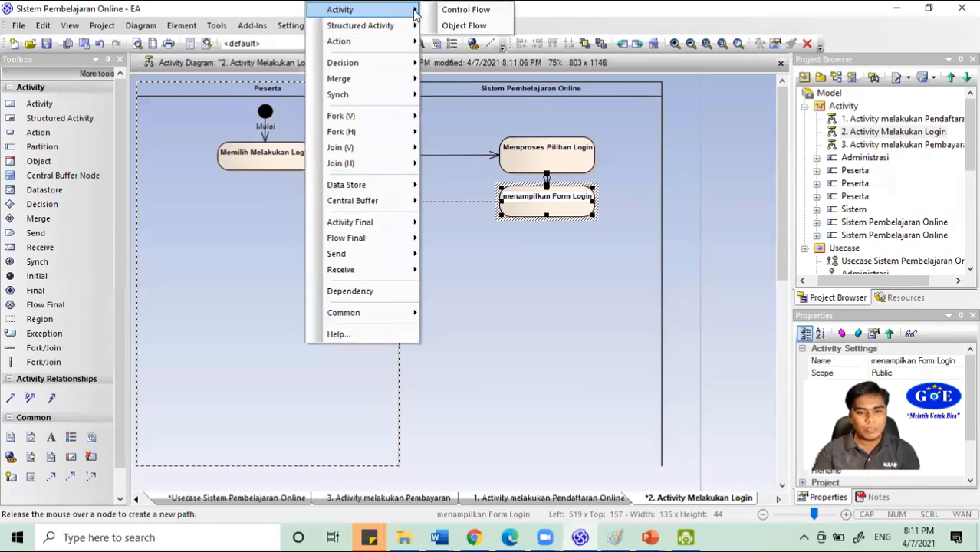
pyautogui.click(470, 9)
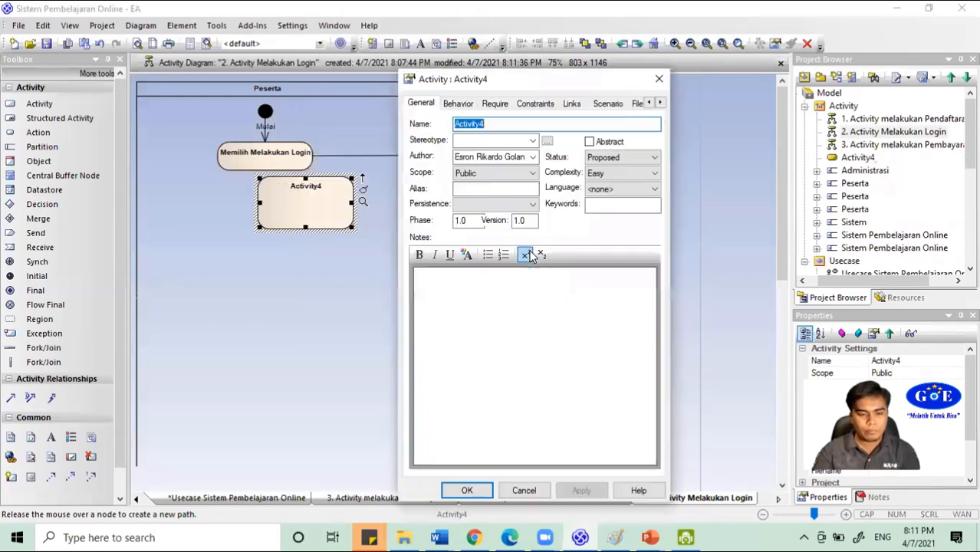
pyautogui.write('Menginput Use')
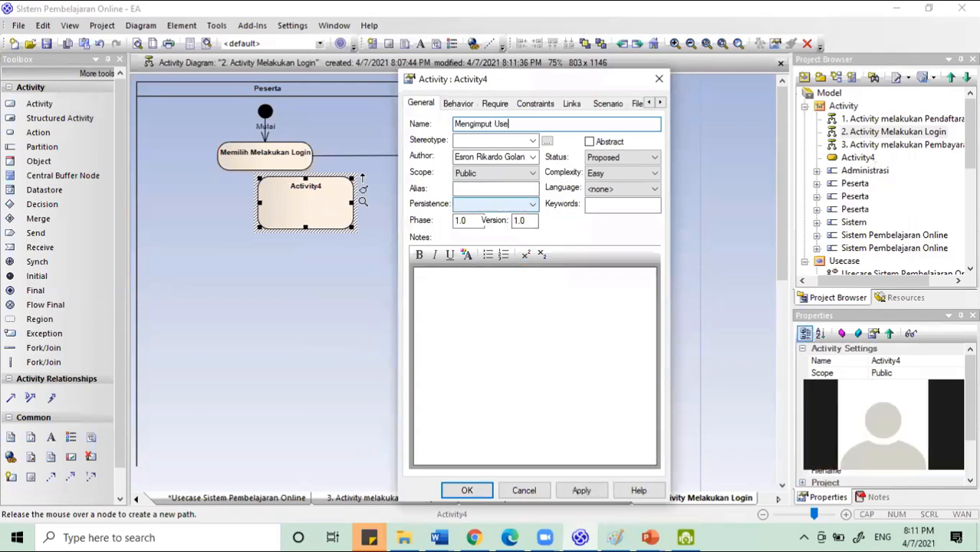
pyautogui.press('BackSpace')
pyautogui.press('BackSpace')
pyautogui.press('BackSpace')
pyautogui.press('BackSpace')
pyautogui.press('BackSpace')
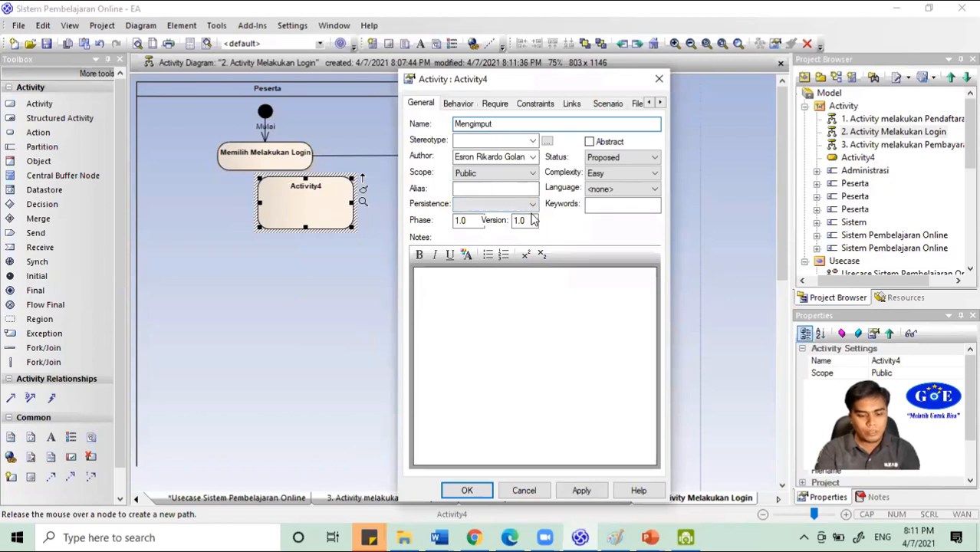
pyautogui.write('Userna')
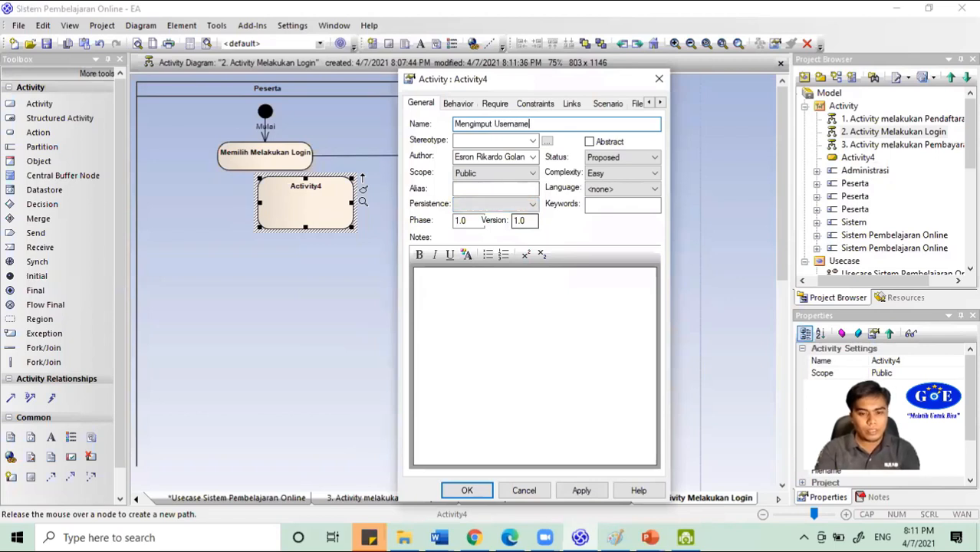
pyautogui.write('me')
pyautogui.press('Return')
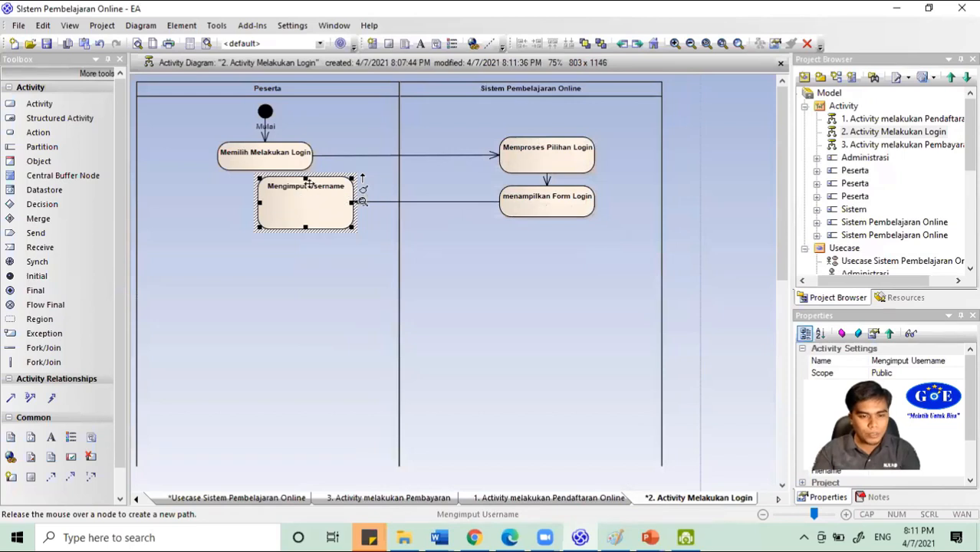
pyautogui.moveTo(306, 178); pyautogui.dragTo(261, 202)
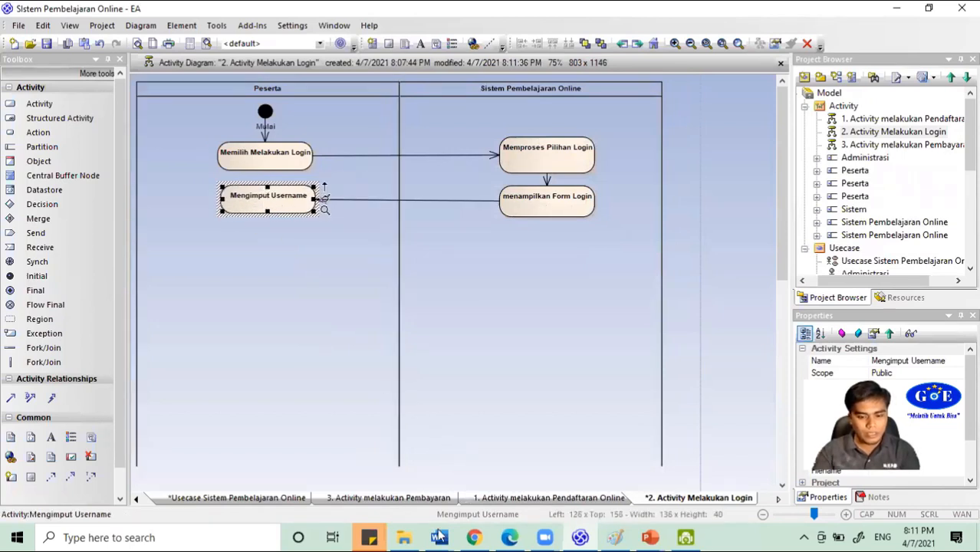
# - Check the password wording in the Word login description, then return to the diagram
pyautogui.moveTo(438, 537)
pyautogui.click(675, 470)
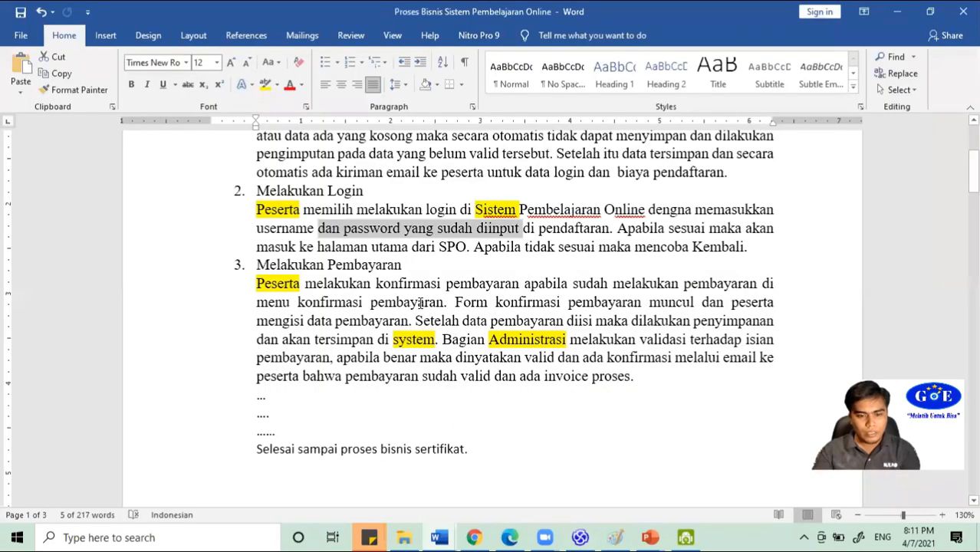
pyautogui.doubleClick(382, 229)
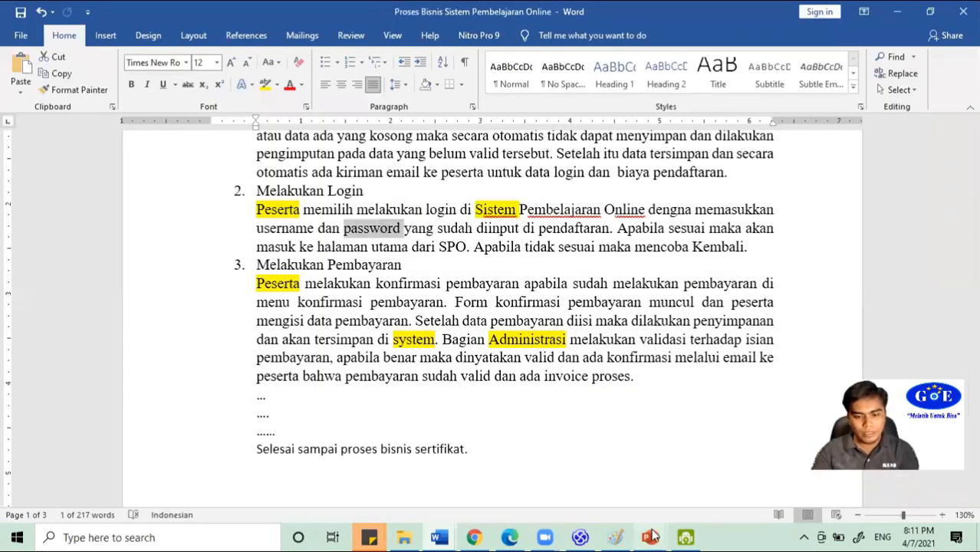
pyautogui.click(583, 537)
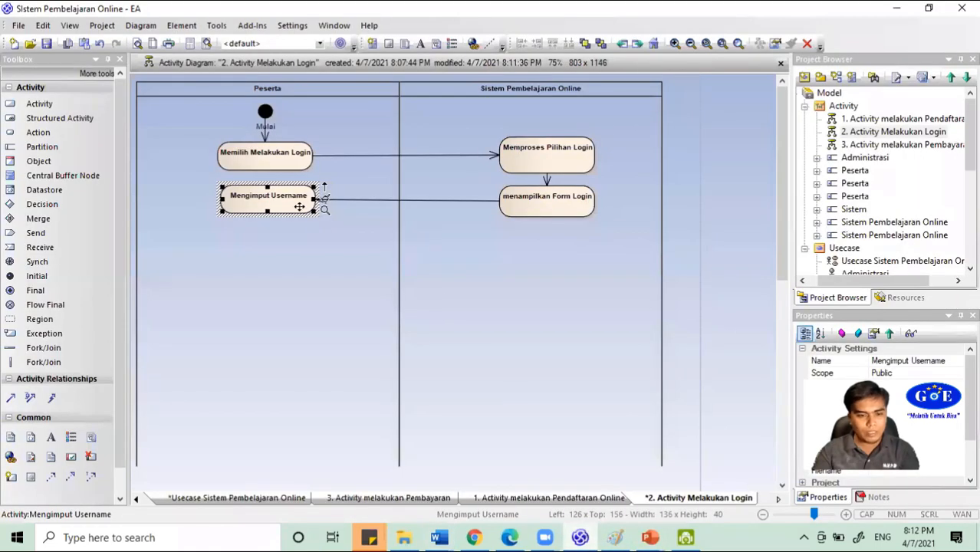
# - Add a control-flow-linked Mengimput Password activity after Mengimput Username, sized to match the others
pyautogui.moveTo(324, 188); pyautogui.dragTo(267, 240)
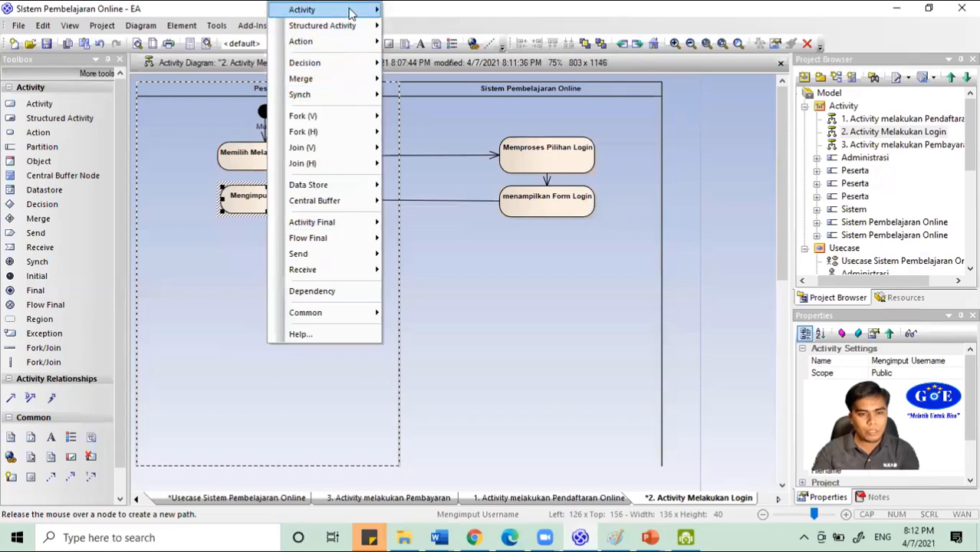
pyautogui.moveTo(379, 9)
pyautogui.click(422, 9)
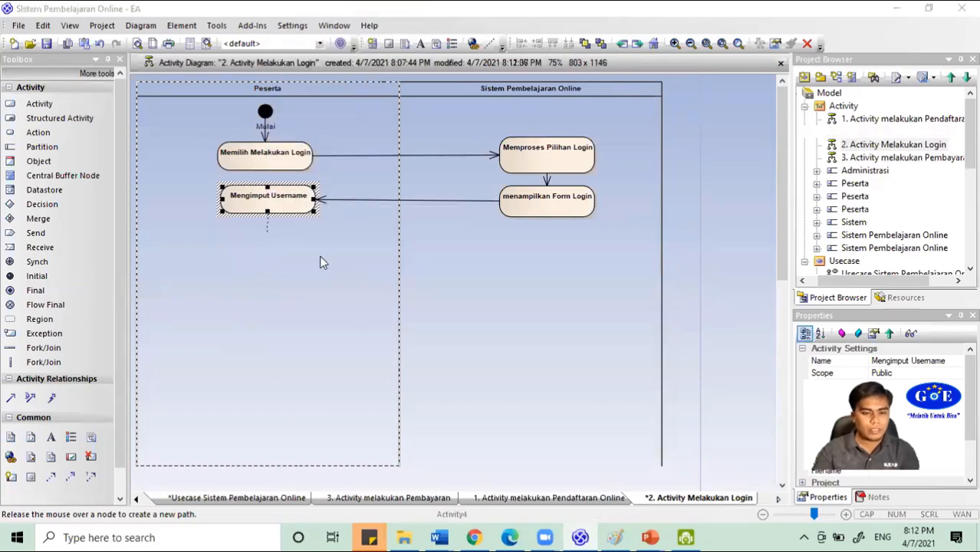
pyautogui.write('Menimput')
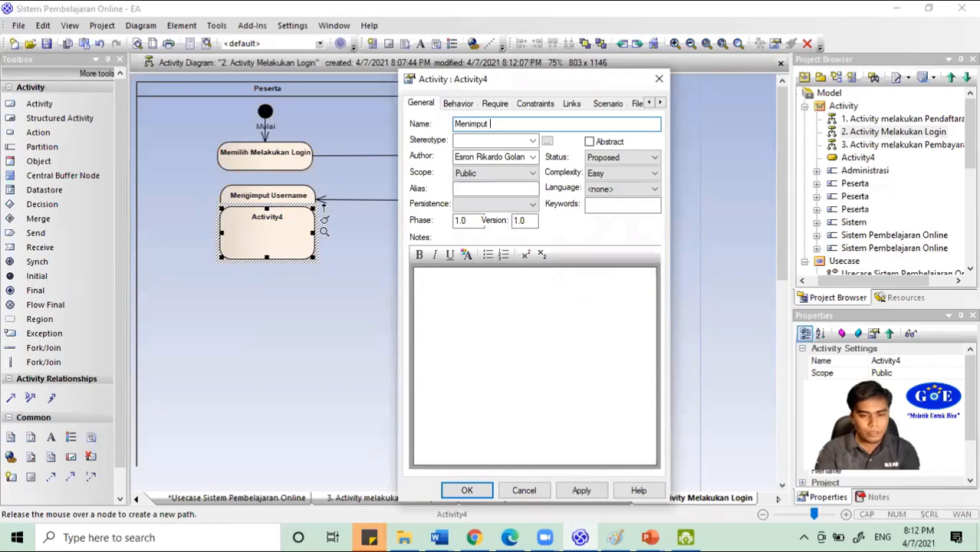
pyautogui.write(' P')
pyautogui.press('BackSpace')
pyautogui.press('BackSpace')
pyautogui.press('BackSpace')
pyautogui.press('BackSpace')
pyautogui.press('BackSpace')
pyautogui.press('BackSpace')
pyautogui.press('BackSpace')
pyautogui.press('BackSpace')
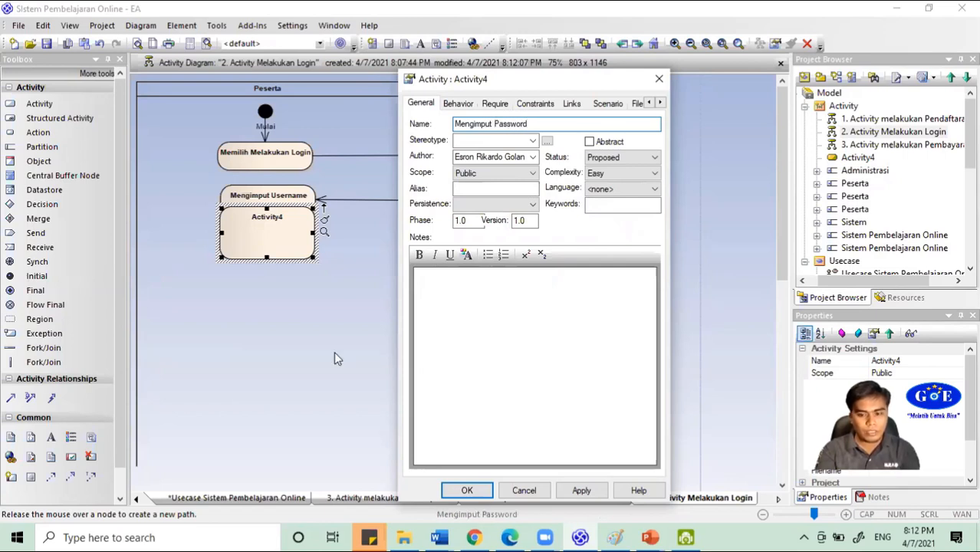
pyautogui.press('Return')
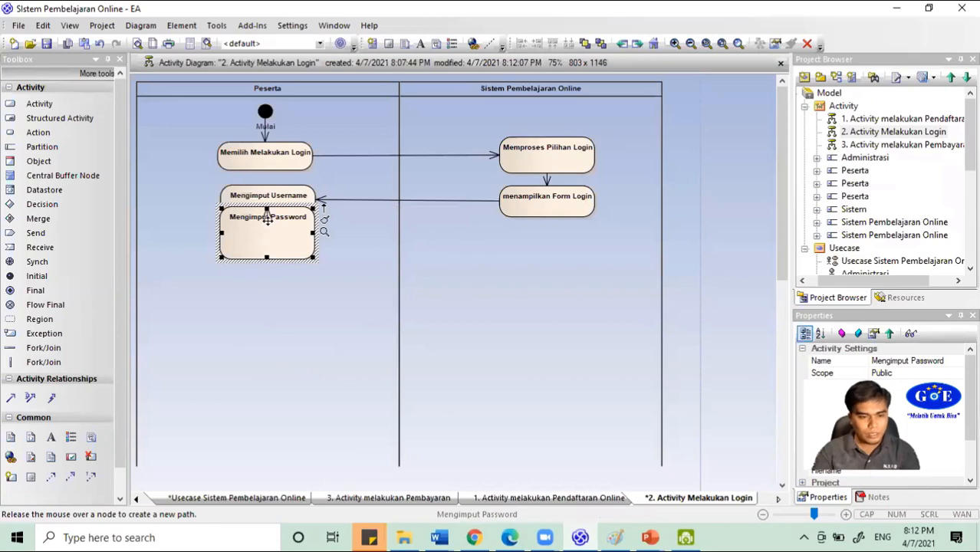
pyautogui.moveTo(267, 209); pyautogui.dragTo(306, 246)
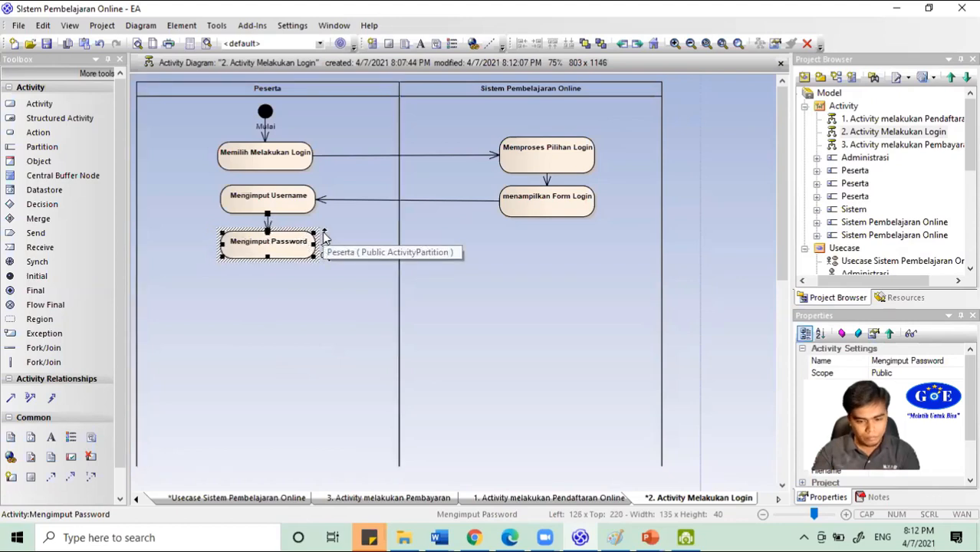
pyautogui.moveTo(325, 236); pyautogui.dragTo(503, 247)
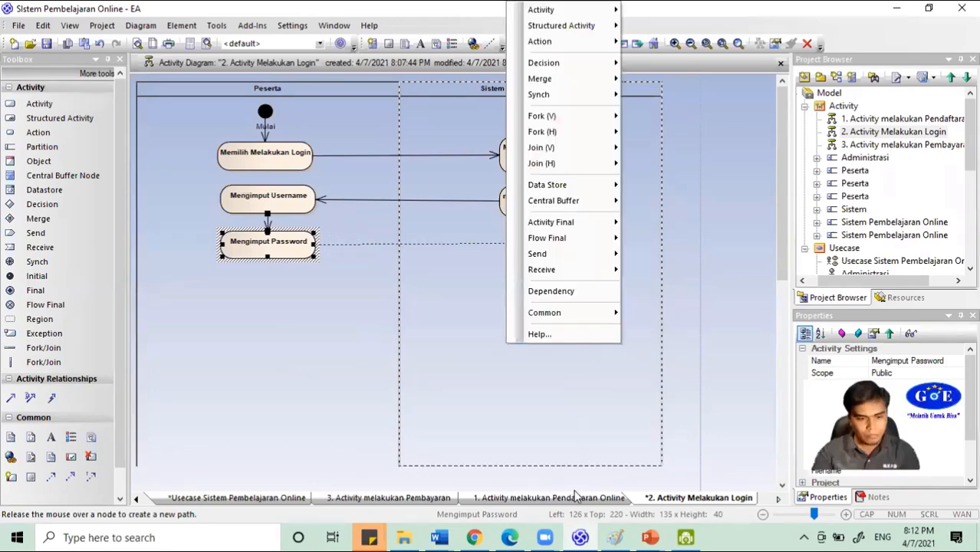
pyautogui.click(439, 537)
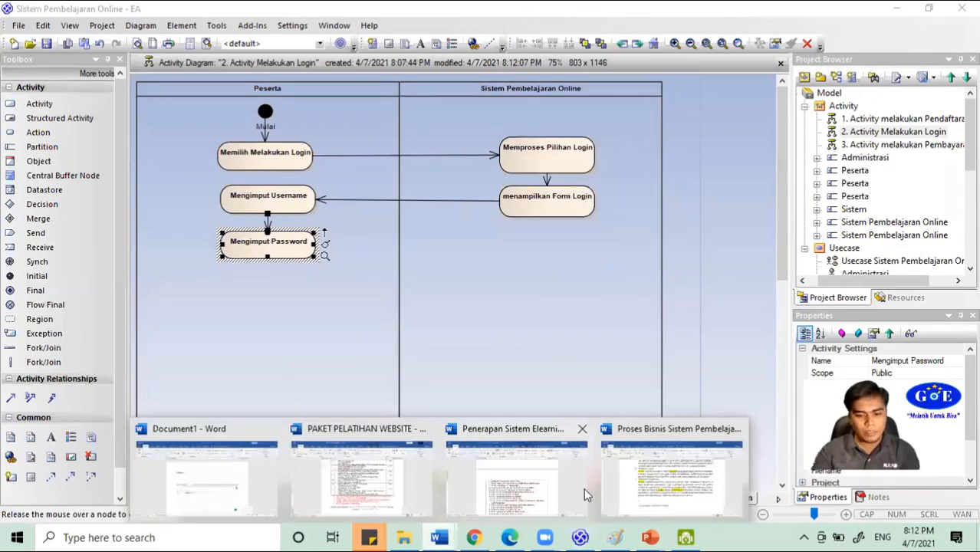
pyautogui.click(672, 482)
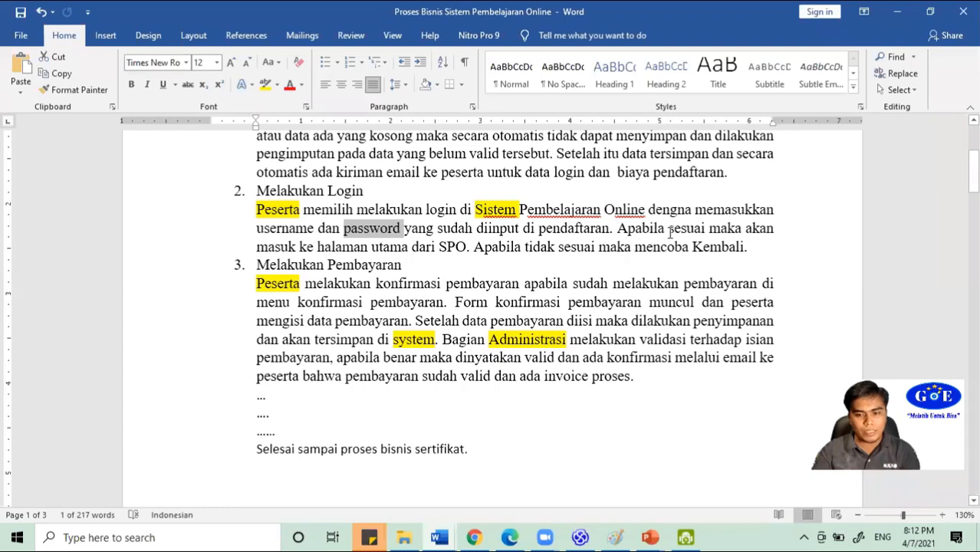
pyautogui.moveTo(360, 247); pyautogui.dragTo(533, 250)
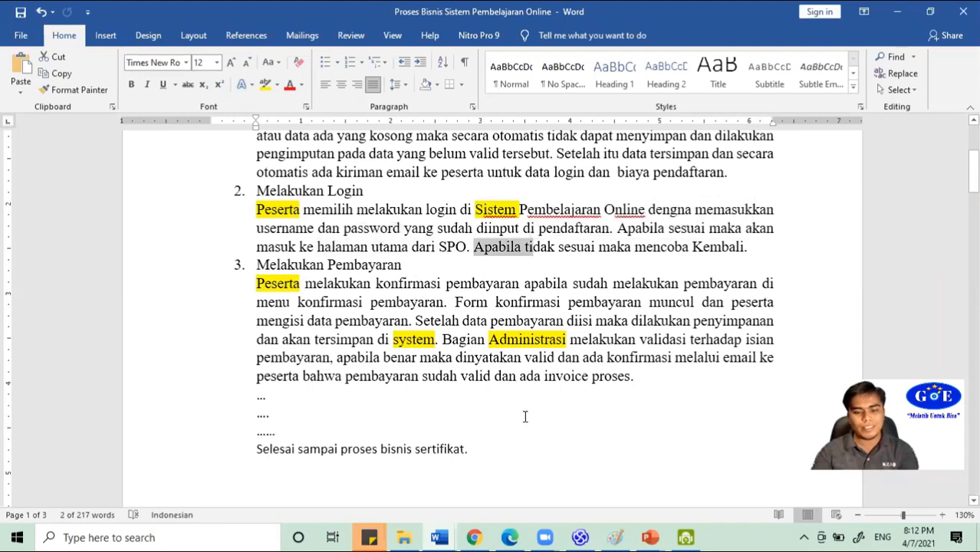
# - Add a resized Memproses USernamde dan Password activity in the Sistem lane, flowing from Mengimput Password
pyautogui.click(579, 537)
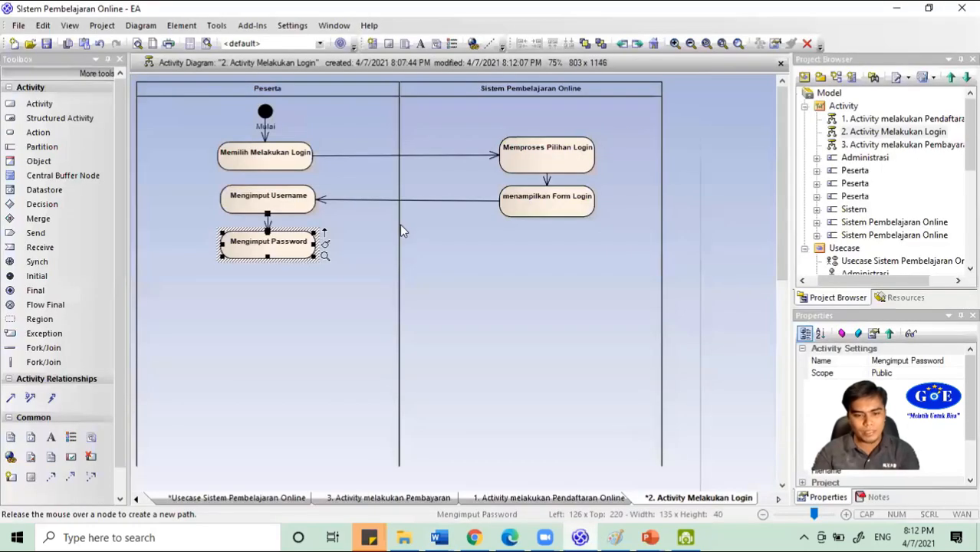
pyautogui.moveTo(324, 233); pyautogui.dragTo(506, 246)
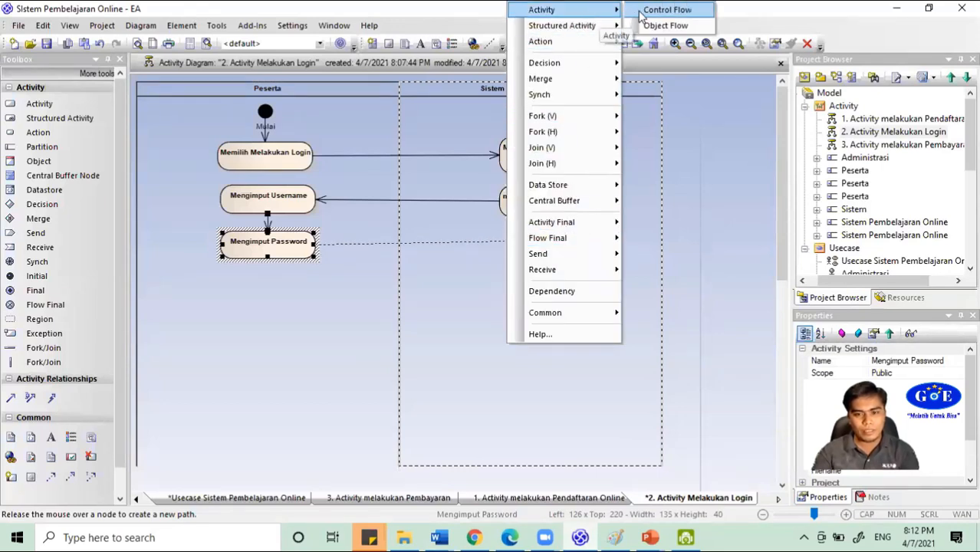
pyautogui.click(641, 11)
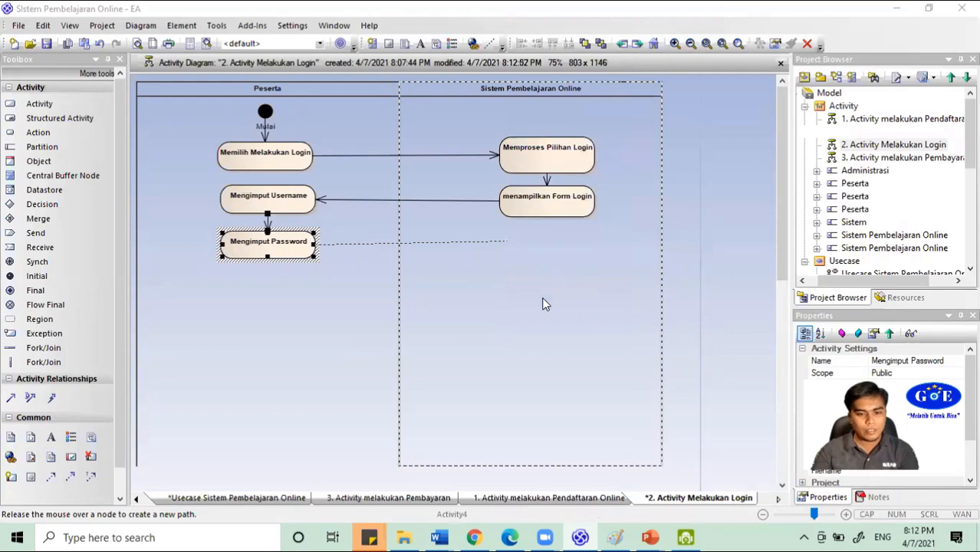
pyautogui.write('Memproses USernamde dan Pass')
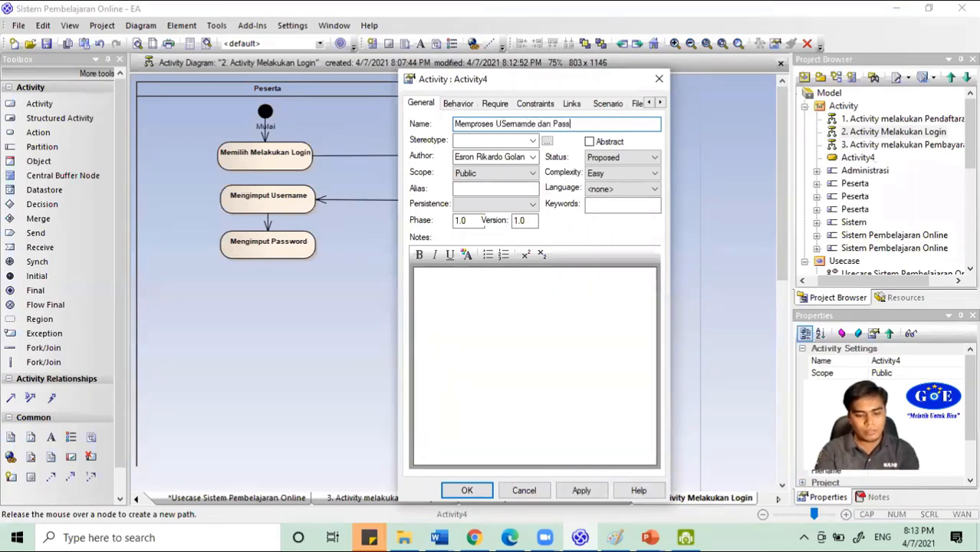
pyautogui.write('word')
pyautogui.press('Return')
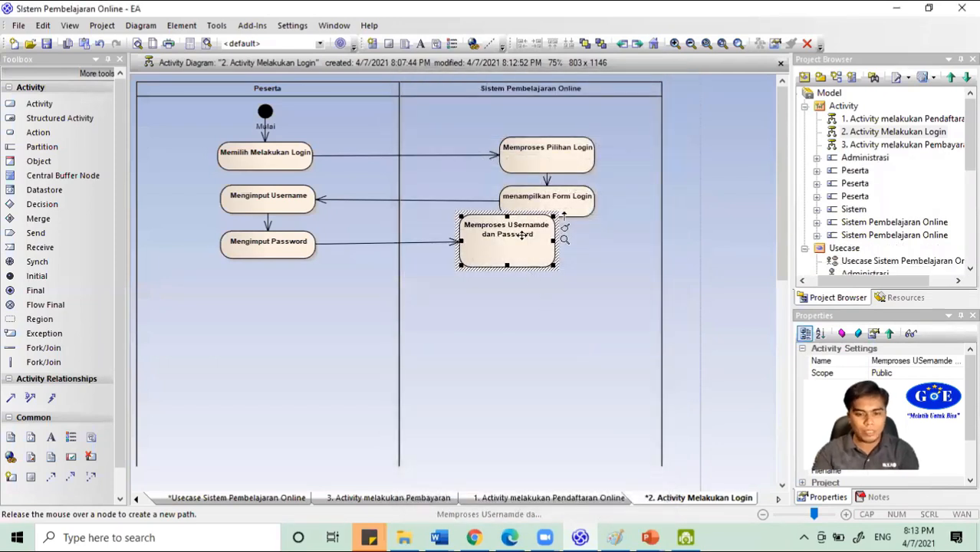
pyautogui.moveTo(506, 216); pyautogui.dragTo(546, 263)
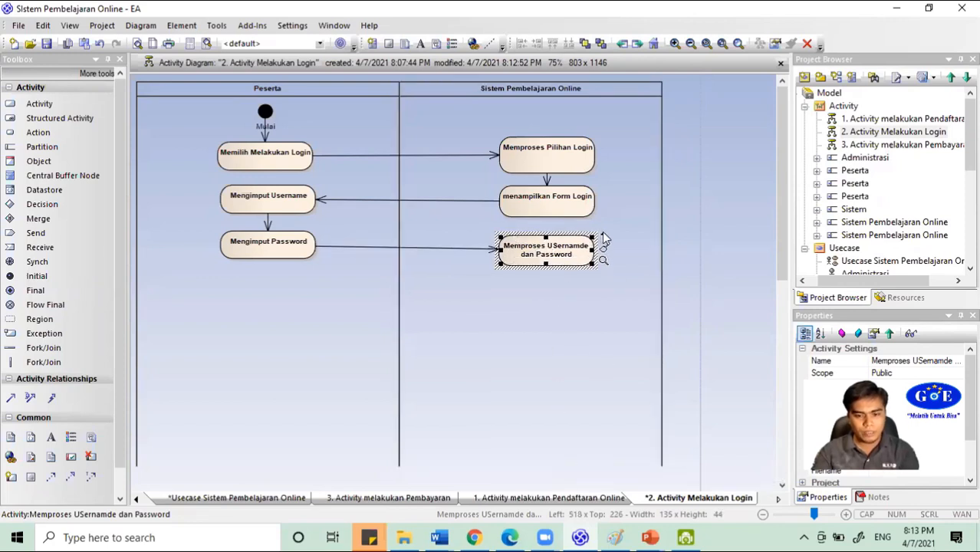
pyautogui.moveTo(603, 244); pyautogui.dragTo(545, 282)
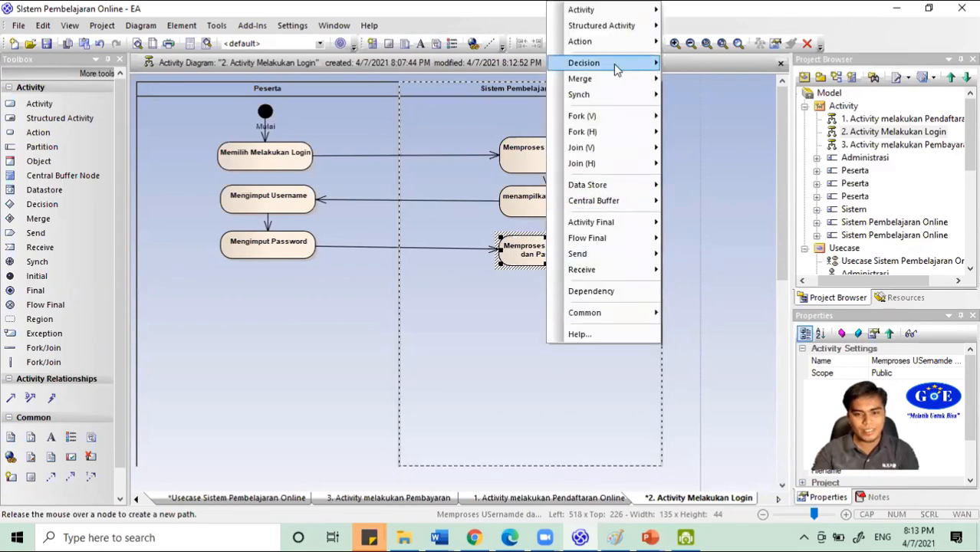
# - Add a Valid? decision below the processing step and move its label beside the diamond
pyautogui.moveTo(616, 69)
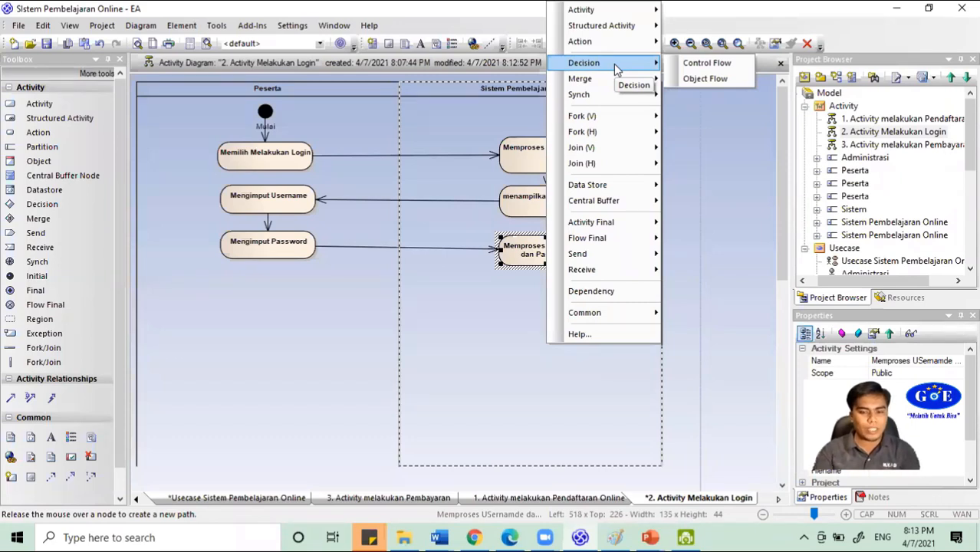
pyautogui.moveTo(634, 11)
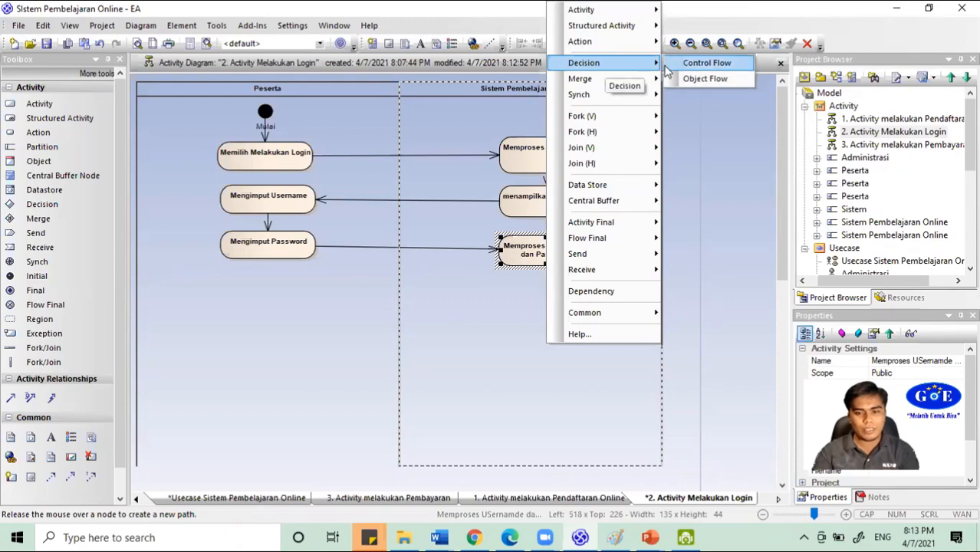
pyautogui.click(690, 64)
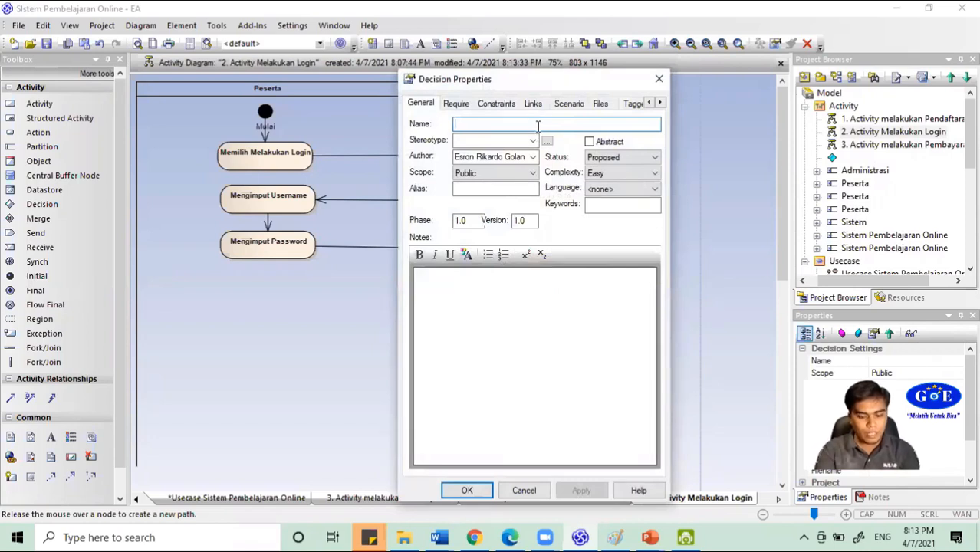
pyautogui.write('Valid?')
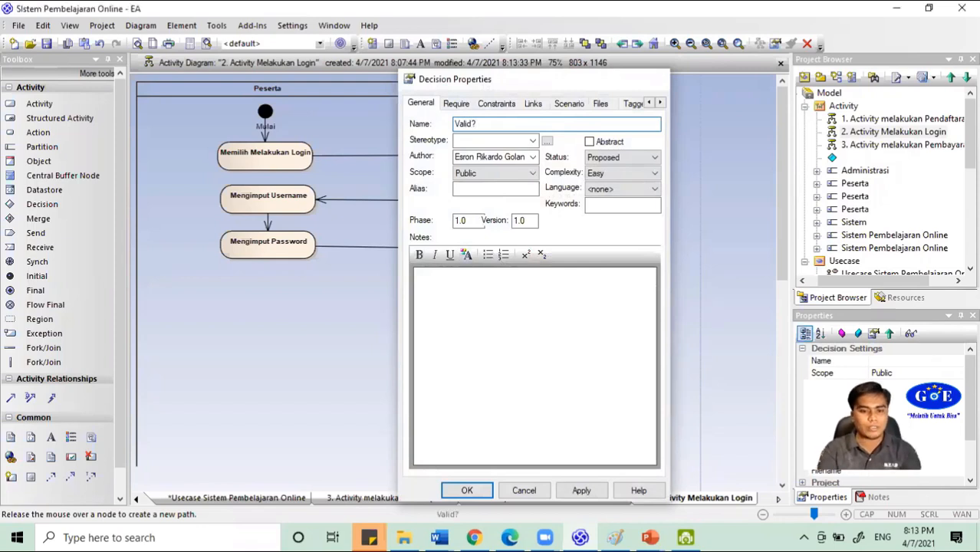
pyautogui.press('Return')
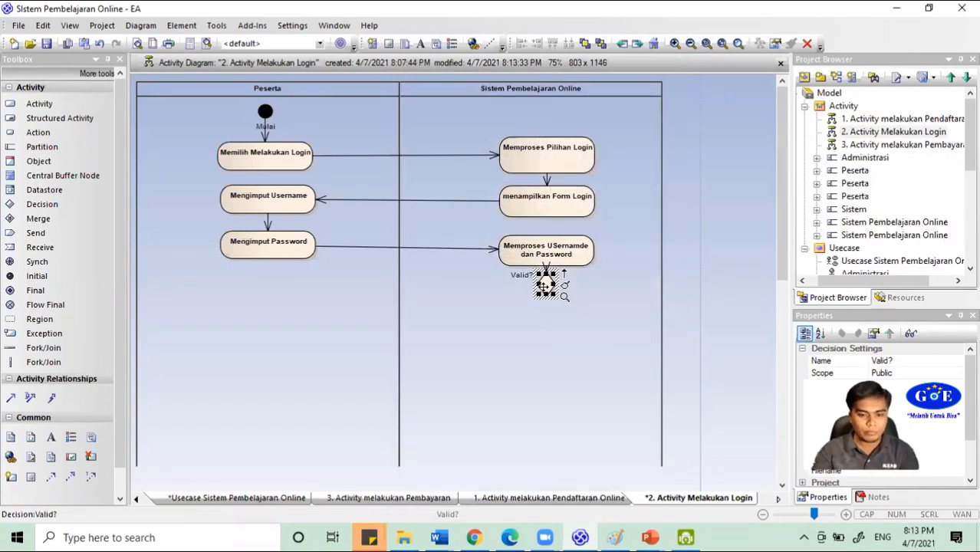
pyautogui.moveTo(546, 276); pyautogui.dragTo(543, 287)
pyautogui.click(517, 286)
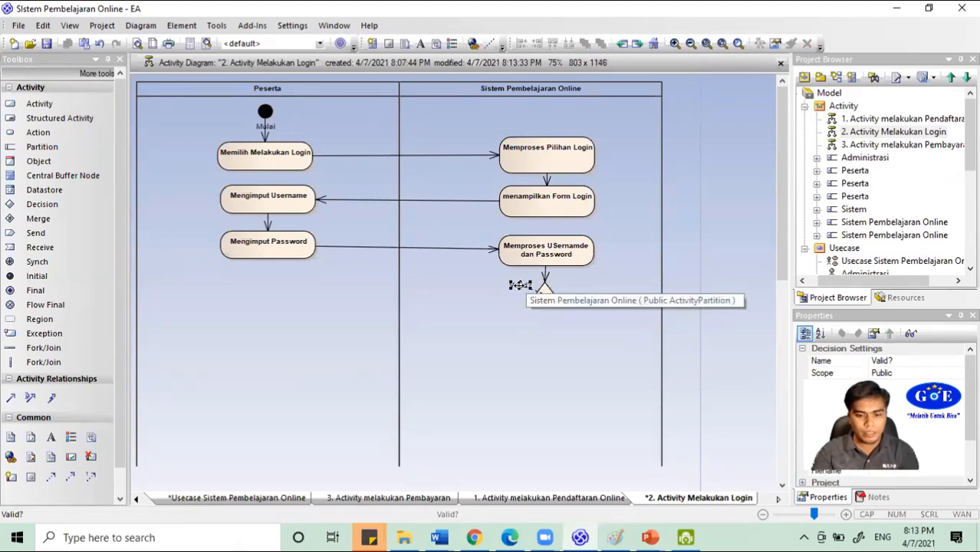
pyautogui.moveTo(521, 285); pyautogui.dragTo(567, 286)
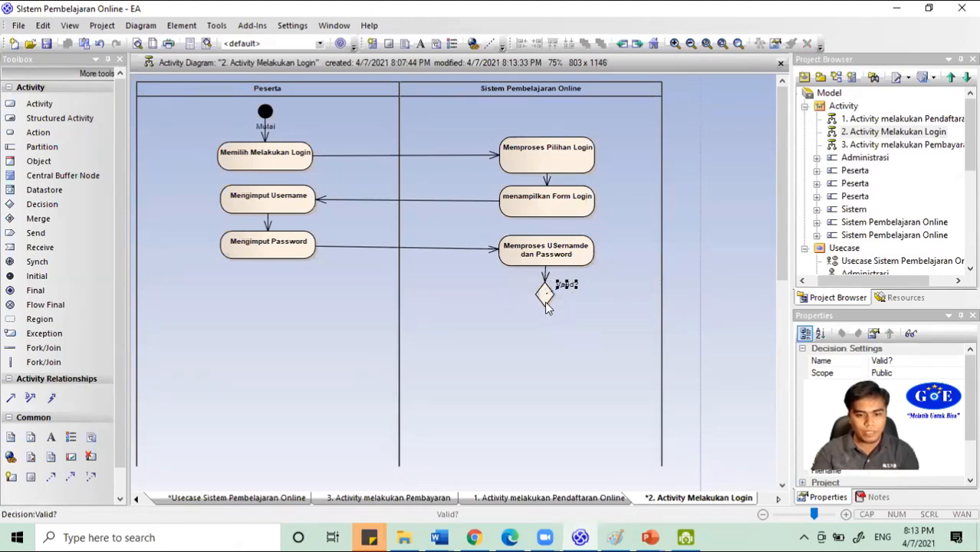
pyautogui.click(544, 298)
# - Link Valid? to a new activity and highlight 'ke halaman utama' in the Word description
pyautogui.moveTo(566, 286); pyautogui.dragTo(545, 329)
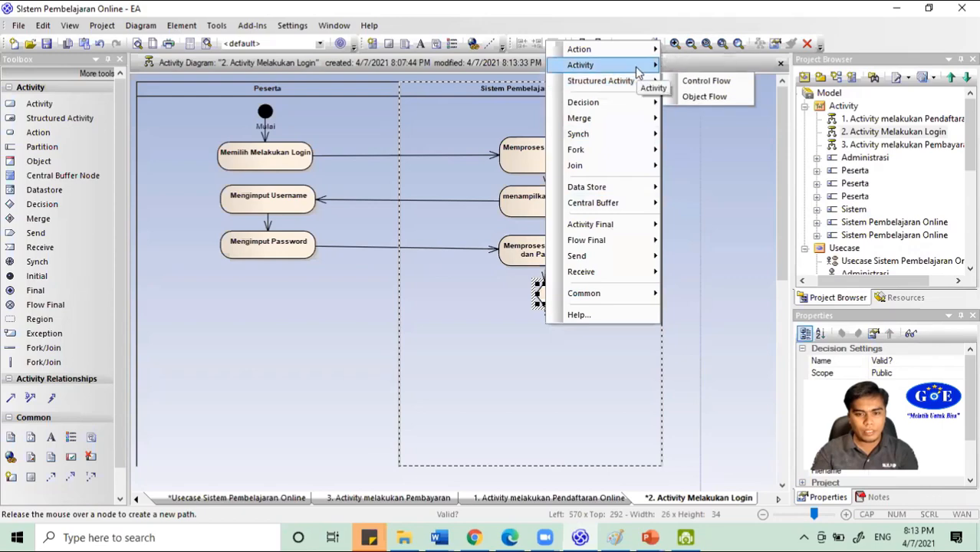
pyautogui.click(706, 81)
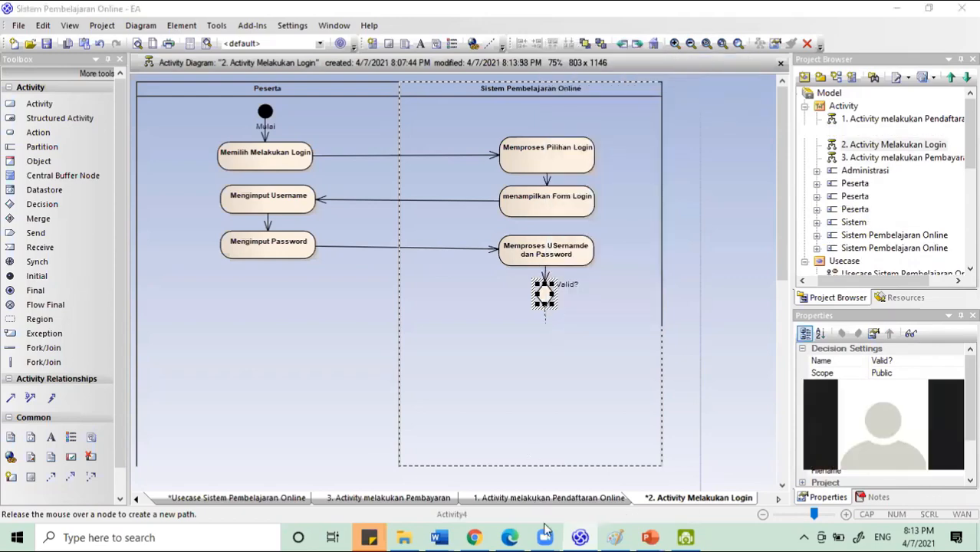
pyautogui.moveTo(451, 535)
pyautogui.click(700, 461)
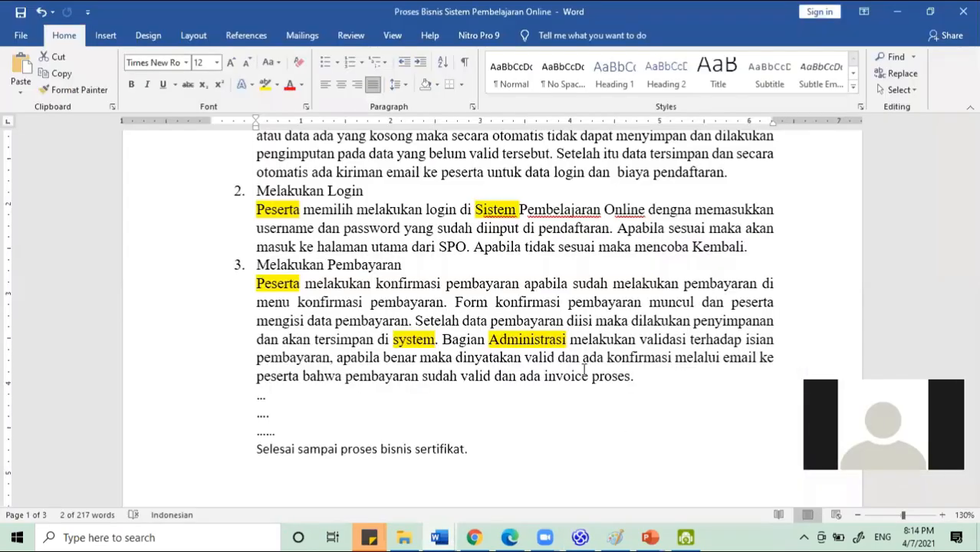
pyautogui.click(547, 236)
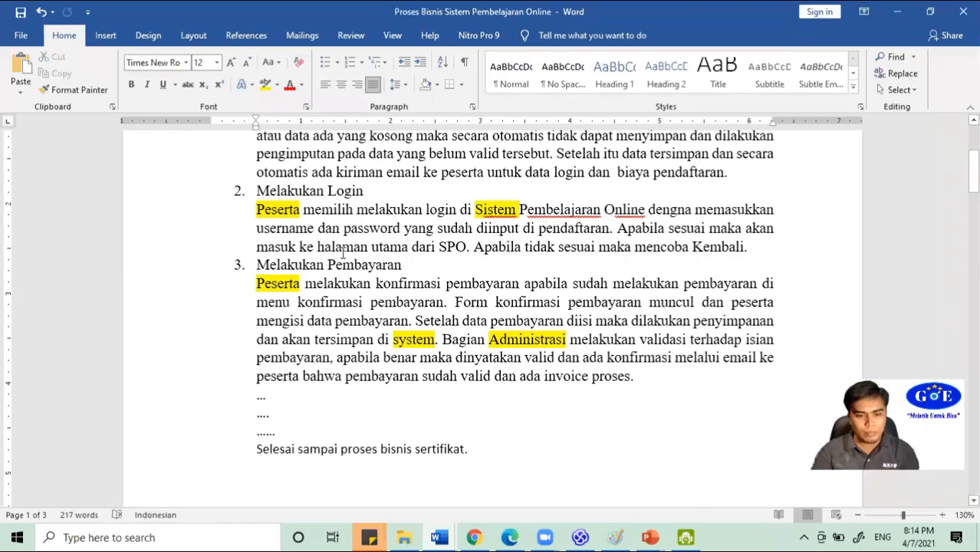
pyautogui.click(315, 247)
pyautogui.moveTo(387, 253); pyautogui.dragTo(412, 254)
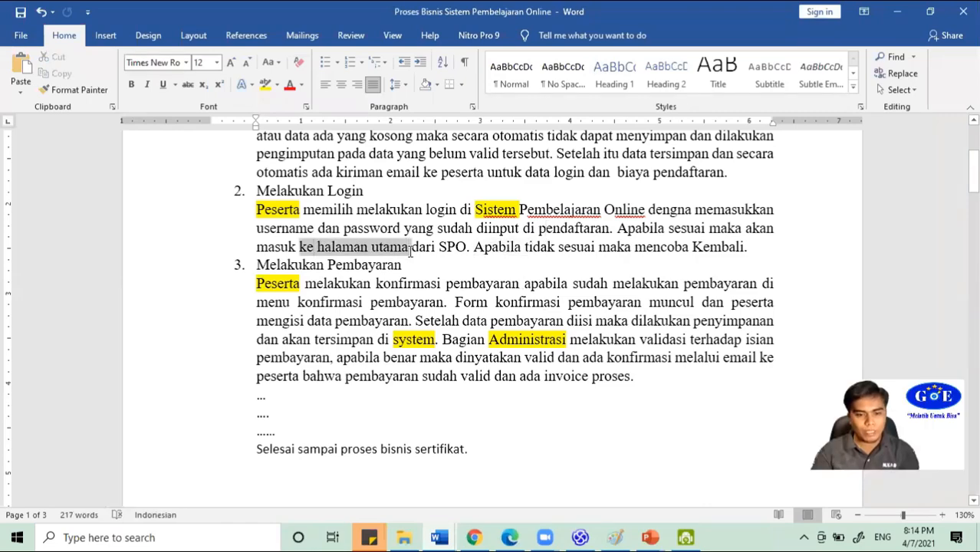
# - Name the activity Masuk Kehalaman Utama, move it under Valid?, and shorten it to height 35
pyautogui.click(581, 538)
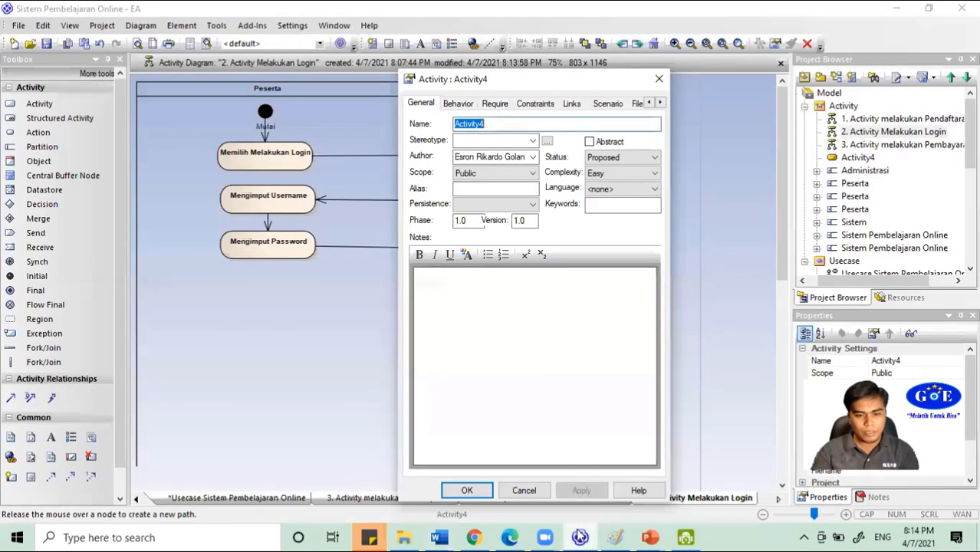
pyautogui.write('M')
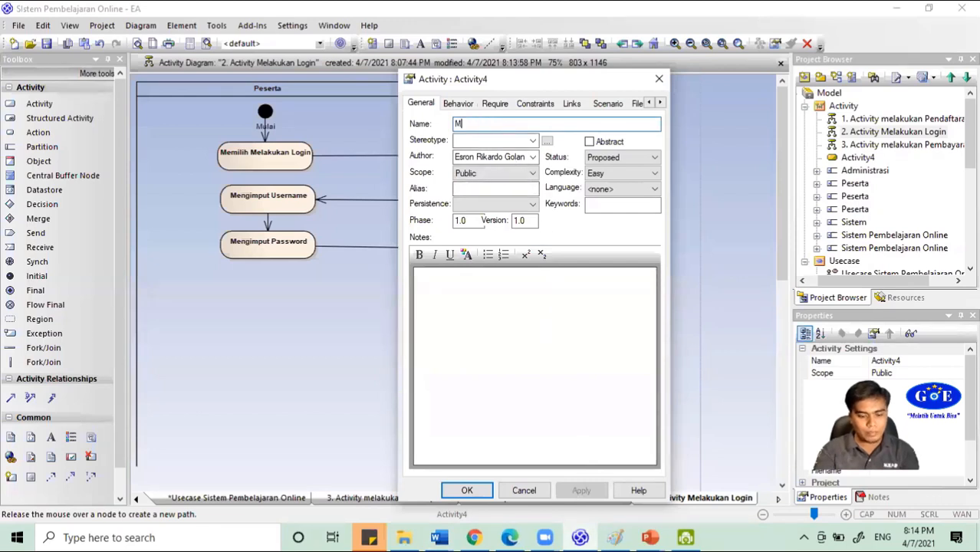
pyautogui.write('asuk Kehalam')
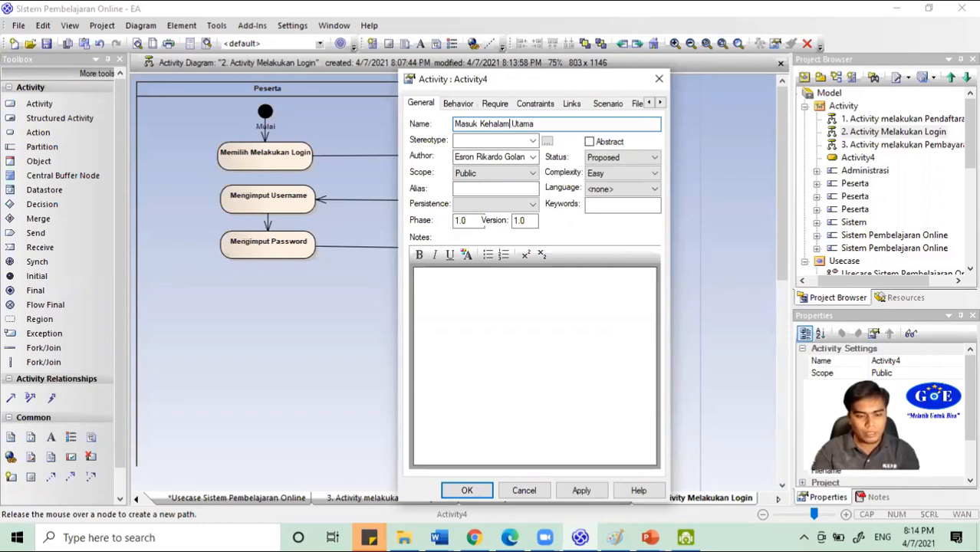
pyautogui.write('an')
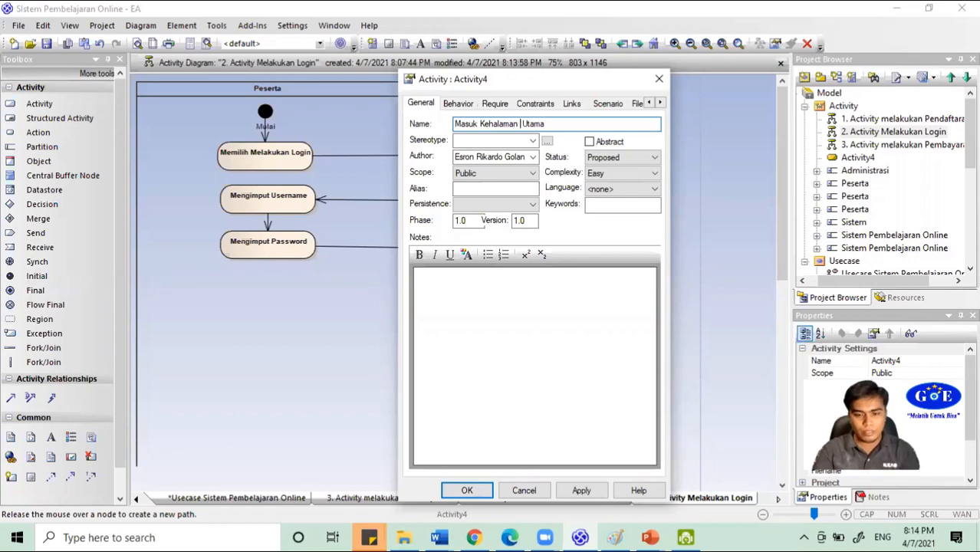
pyautogui.press('Return')
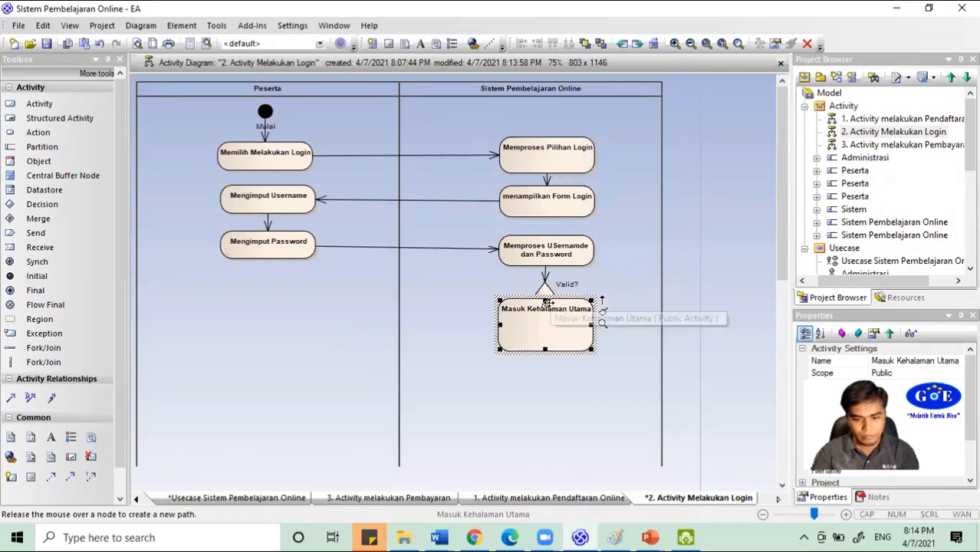
pyautogui.moveTo(555, 310); pyautogui.dragTo(552, 359)
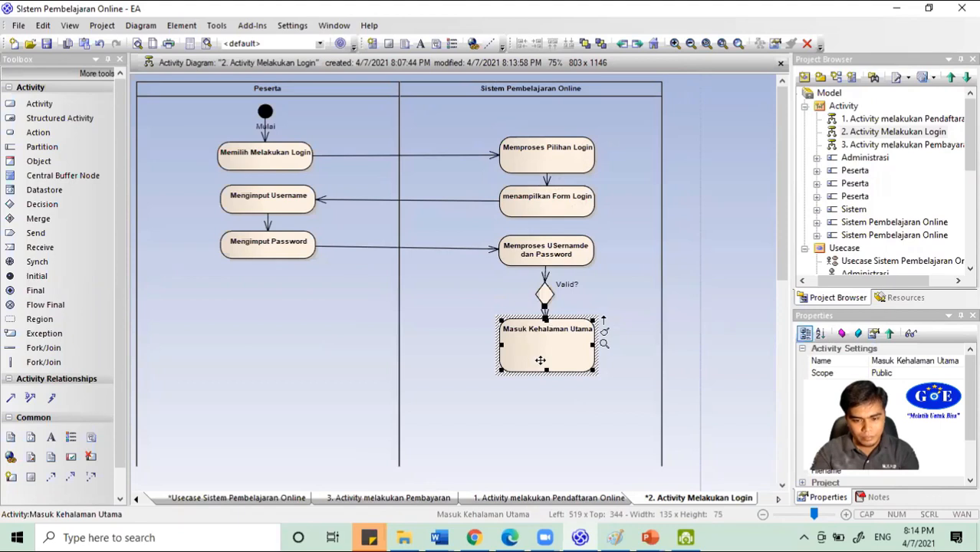
pyautogui.moveTo(546, 371)
pyautogui.mouseDown()
pyautogui.moveTo(547, 346)
pyautogui.moveTo(558, 338)
pyautogui.moveTo(288, 335)
pyautogui.moveTo(464, 334)
pyautogui.moveTo(530, 349)
pyautogui.moveTo(548, 373)
pyautogui.moveTo(539, 379)
pyautogui.moveTo(546, 361)
pyautogui.mouseUp()
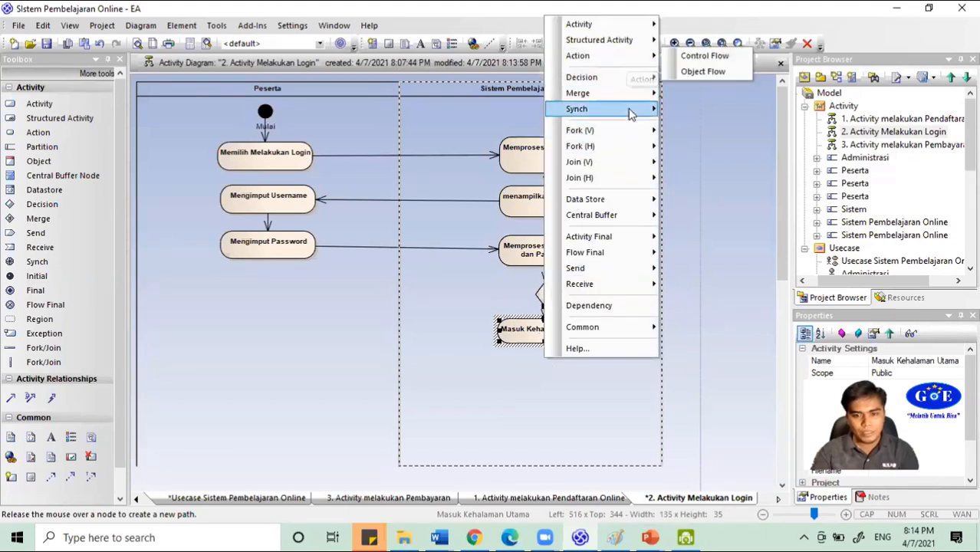
# - Add a final node named Selesai after Masuk Kehalaman Utama via a control flow
pyautogui.moveTo(652, 237)
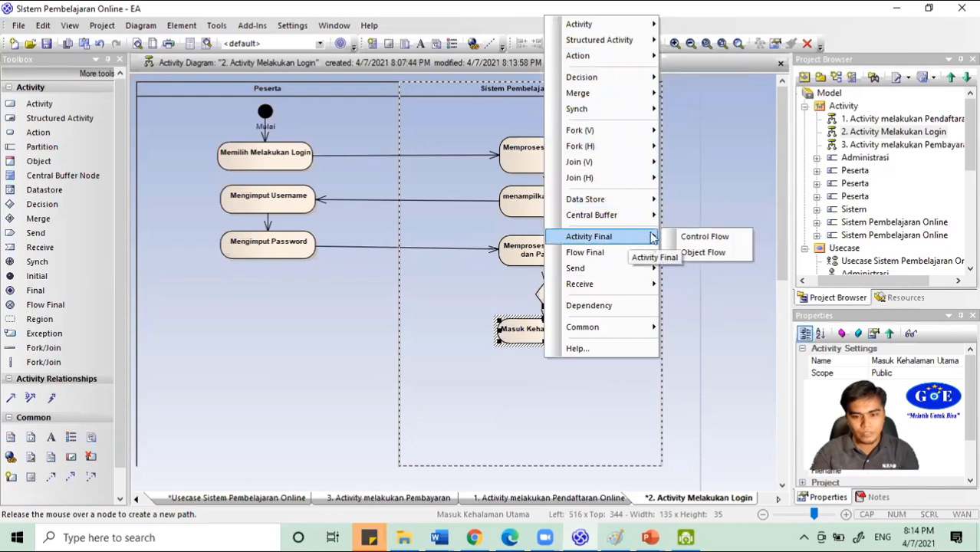
pyautogui.click(700, 237)
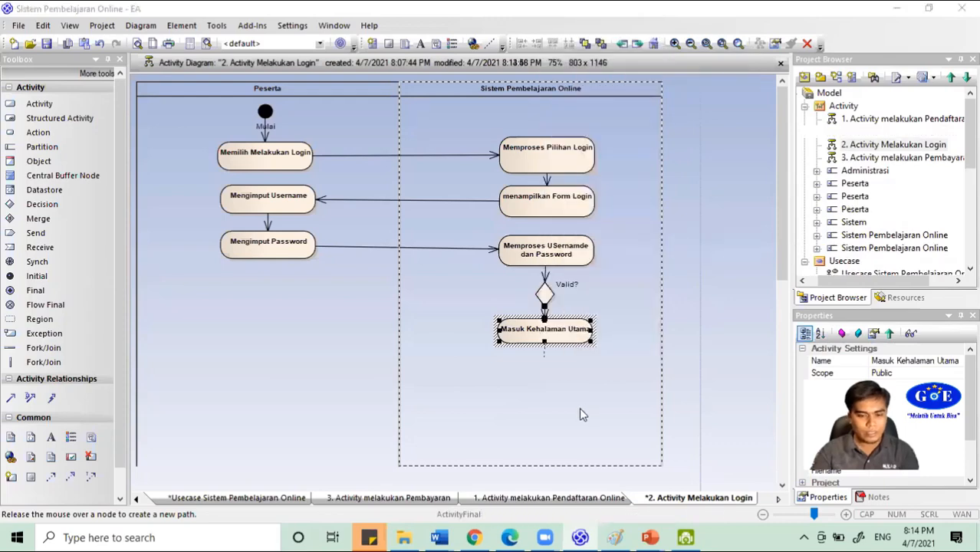
pyautogui.write('Selesai')
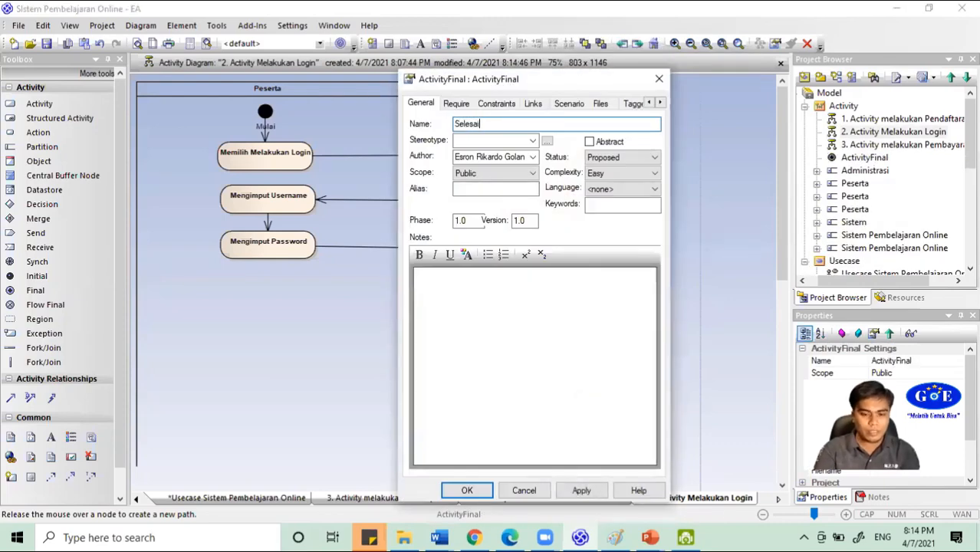
pyautogui.press('Return')
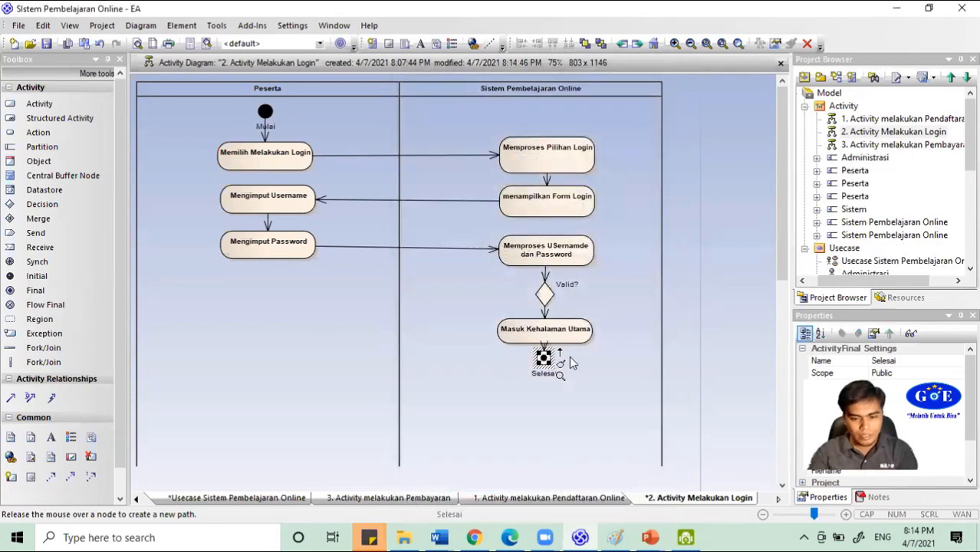
# - Drag a new link from Masuk Kehalaman Utama onto Mengimput Username
pyautogui.click(583, 331)
pyautogui.moveTo(601, 322)
pyautogui.mouseDown()
pyautogui.moveTo(265, 365)
pyautogui.moveTo(229, 311)
pyautogui.mouseUp()
pyautogui.moveTo(267, 219); pyautogui.dragTo(269, 203)
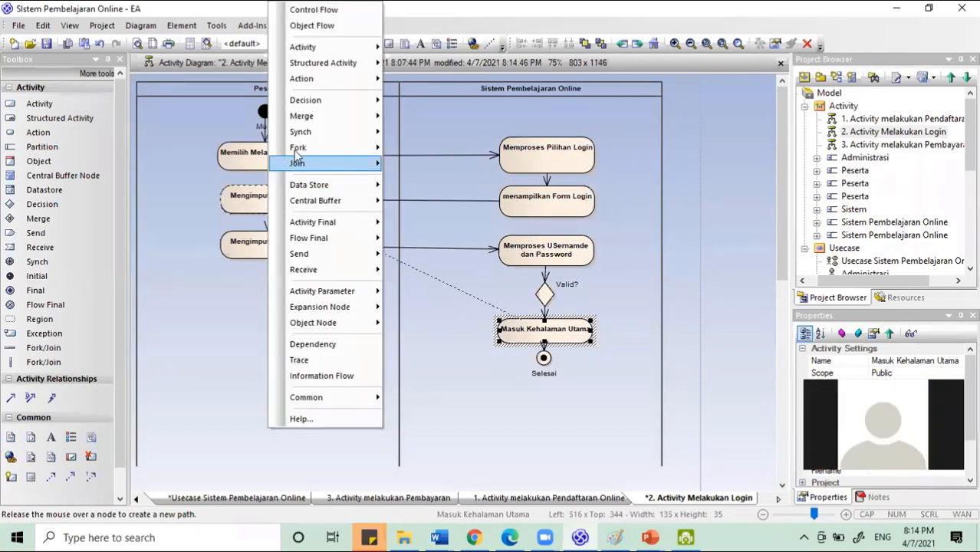
# - Make the link a control flow with Tree Style - Horizontal line style
pyautogui.click(328, 9)
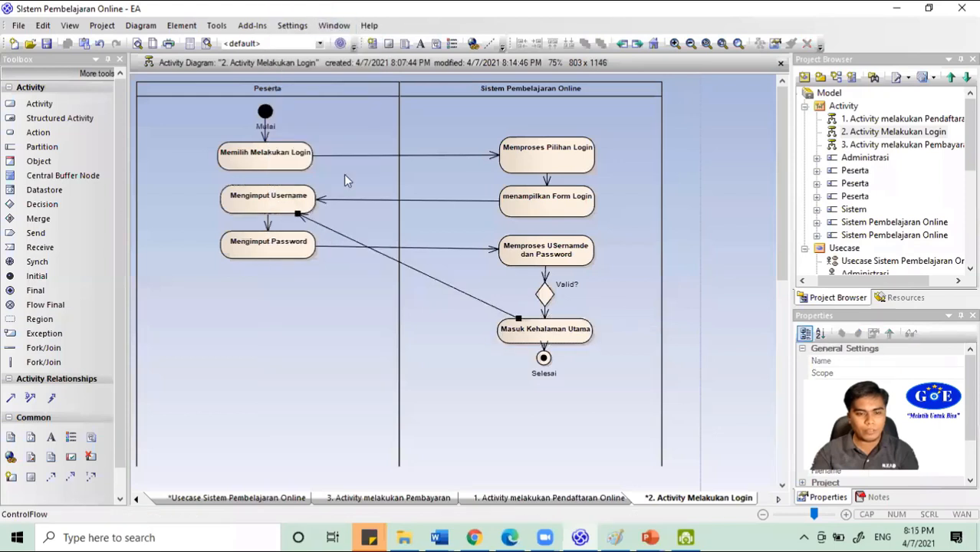
pyautogui.click(425, 274)
pyautogui.rightClick(425, 274)
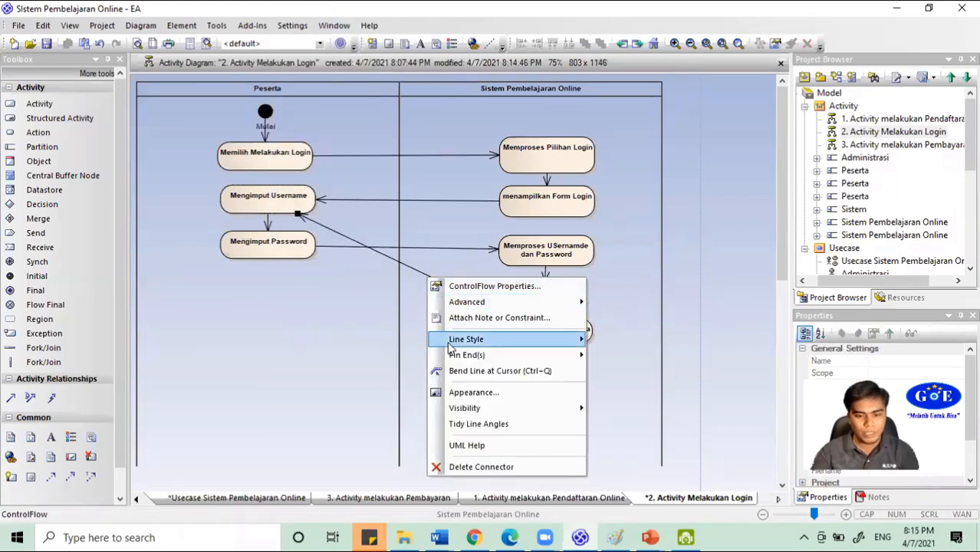
pyautogui.moveTo(456, 350)
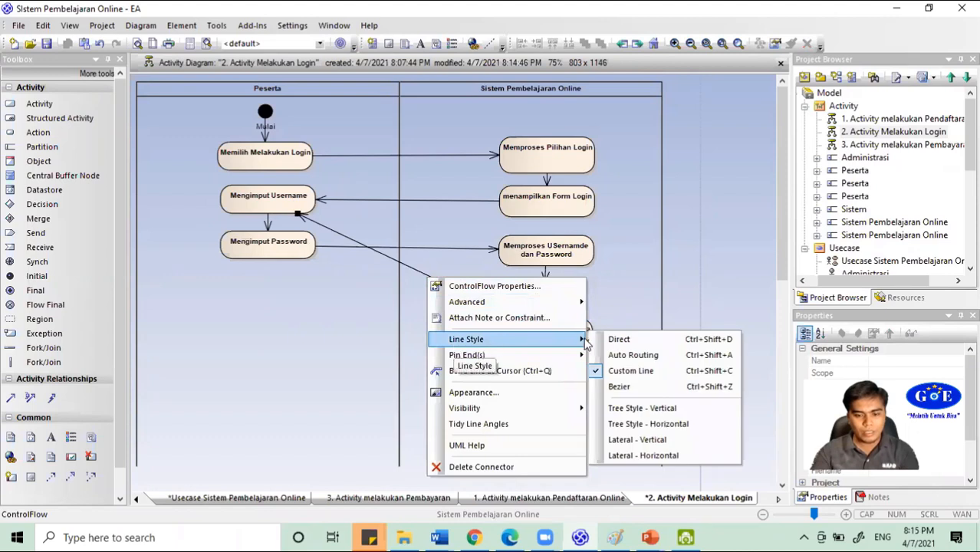
pyautogui.click(644, 425)
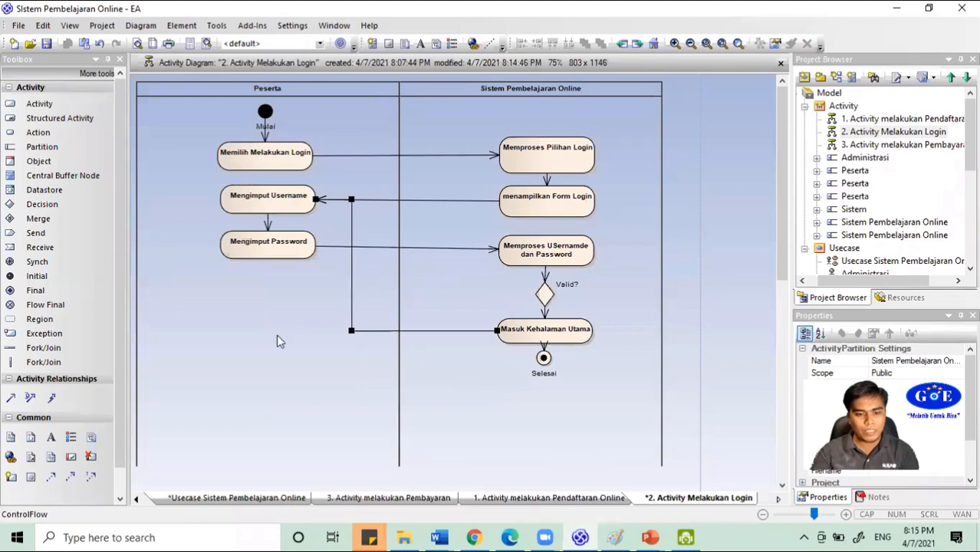
# - Switch the connector to Custom Line and drag its bends to the Peserta lane's left edge
pyautogui.click(352, 329)
pyautogui.rightClick(352, 329)
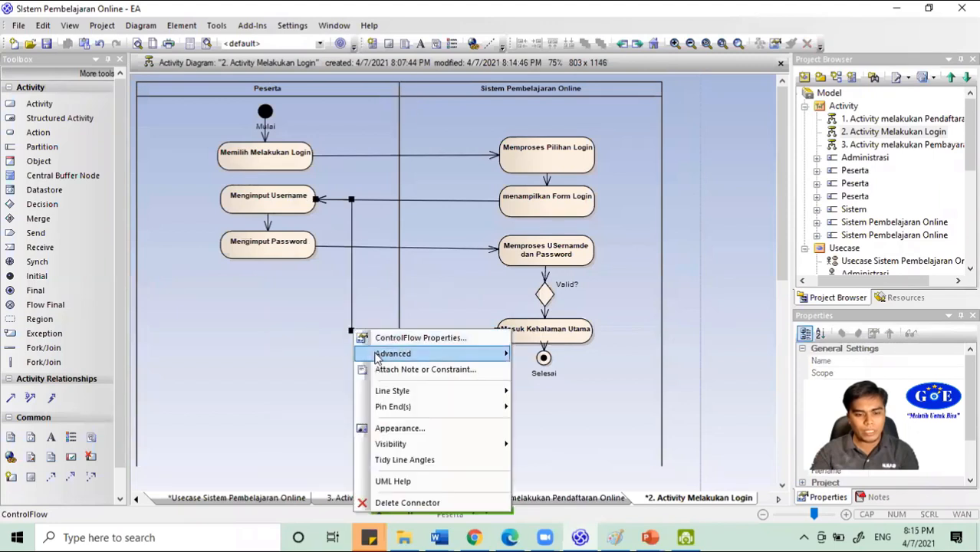
pyautogui.moveTo(439, 393)
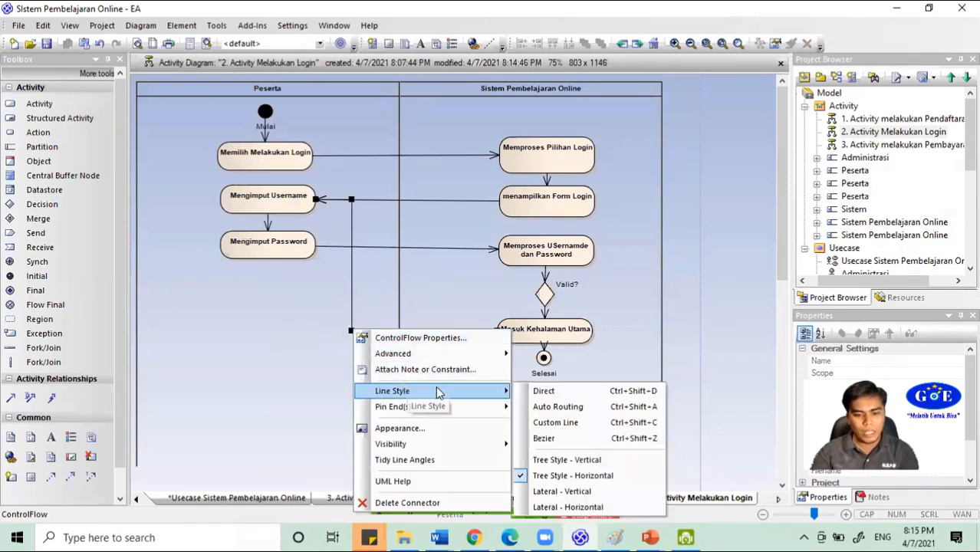
pyautogui.click(557, 423)
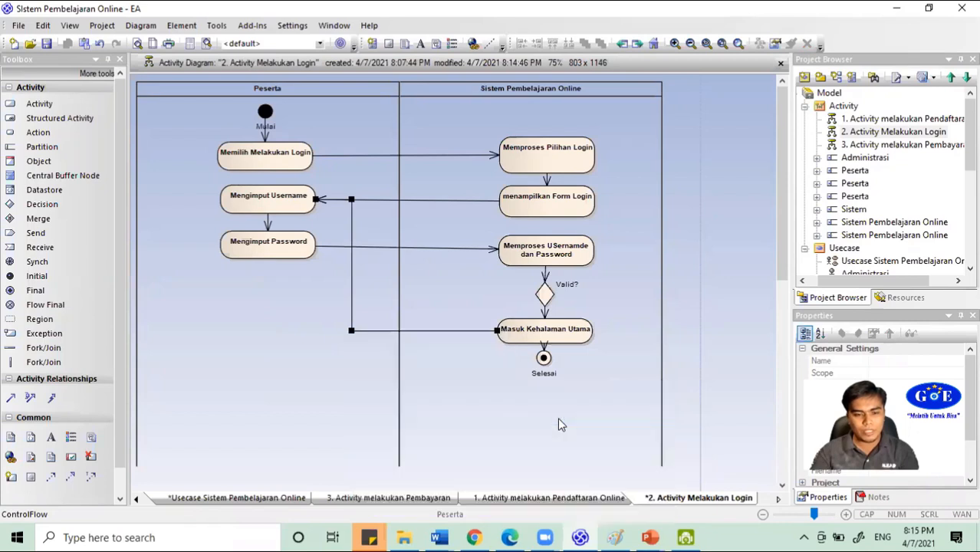
pyautogui.moveTo(348, 332); pyautogui.dragTo(170, 330)
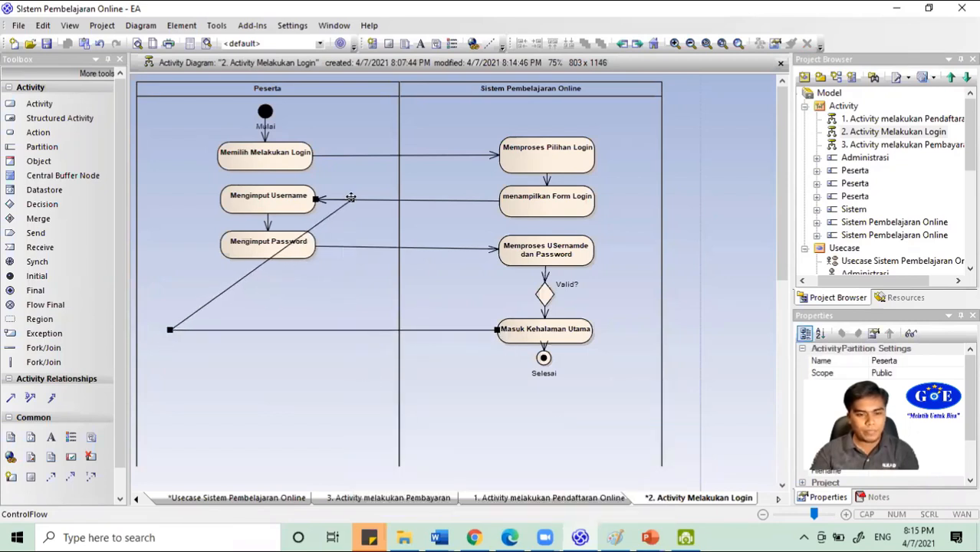
pyautogui.moveTo(351, 200); pyautogui.dragTo(171, 199)
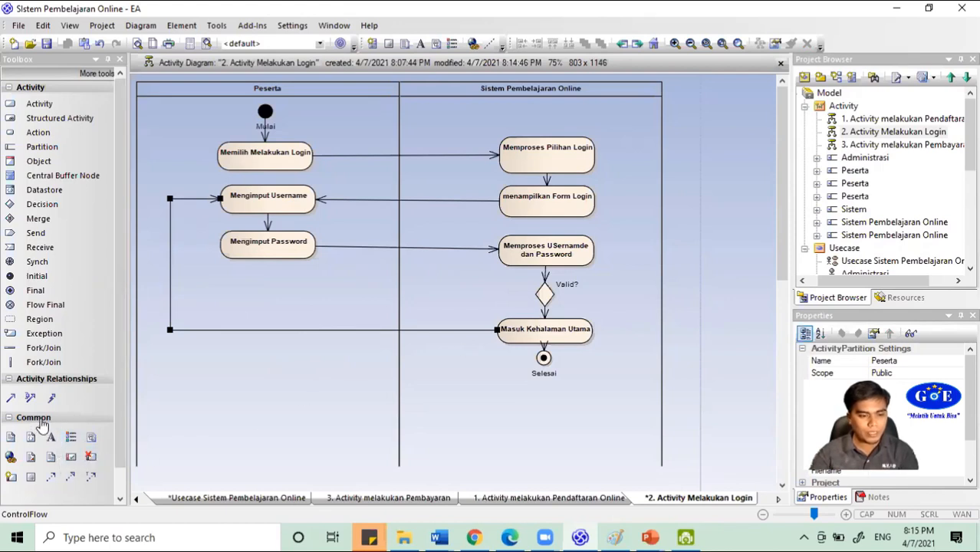
# - Add a 'ya' text label beside the Valid? decision
pyautogui.click(52, 439)
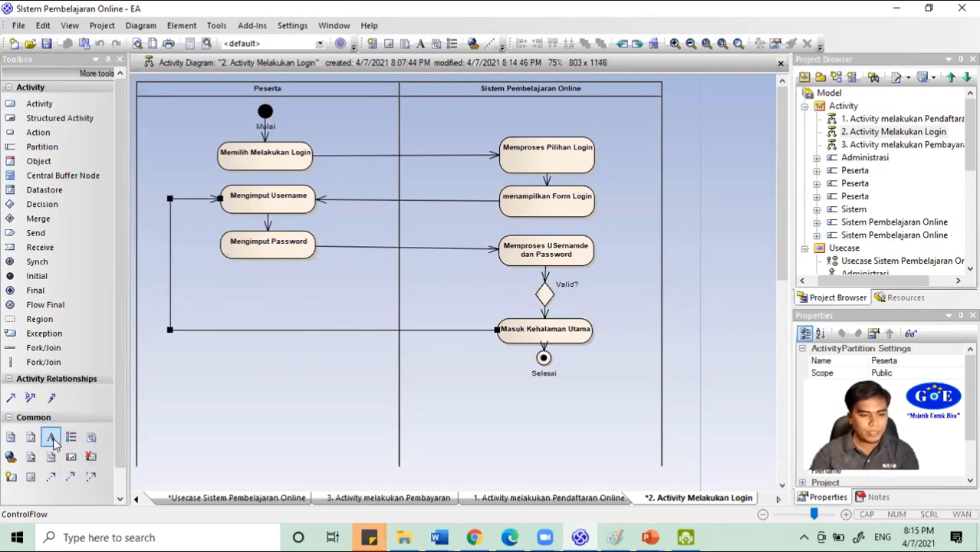
pyautogui.click(562, 305)
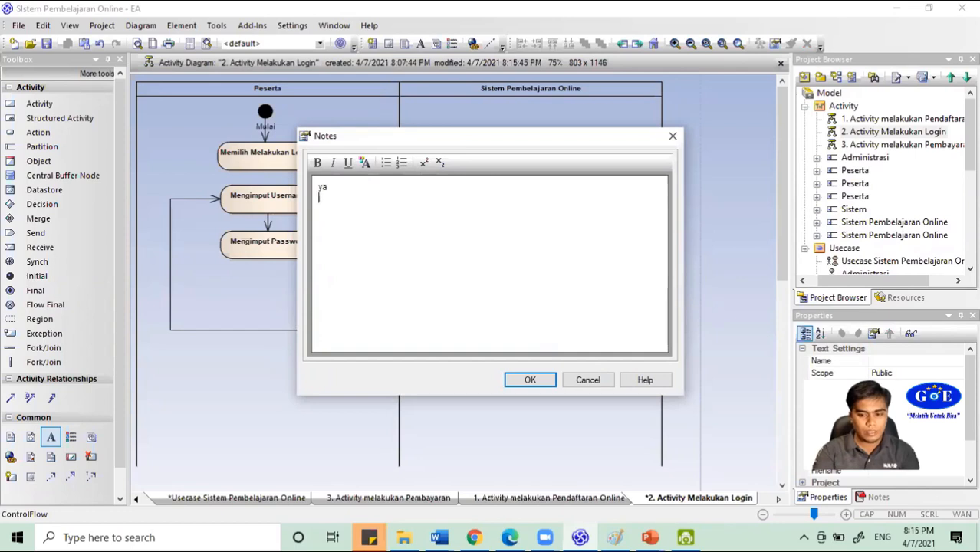
pyautogui.click(534, 381)
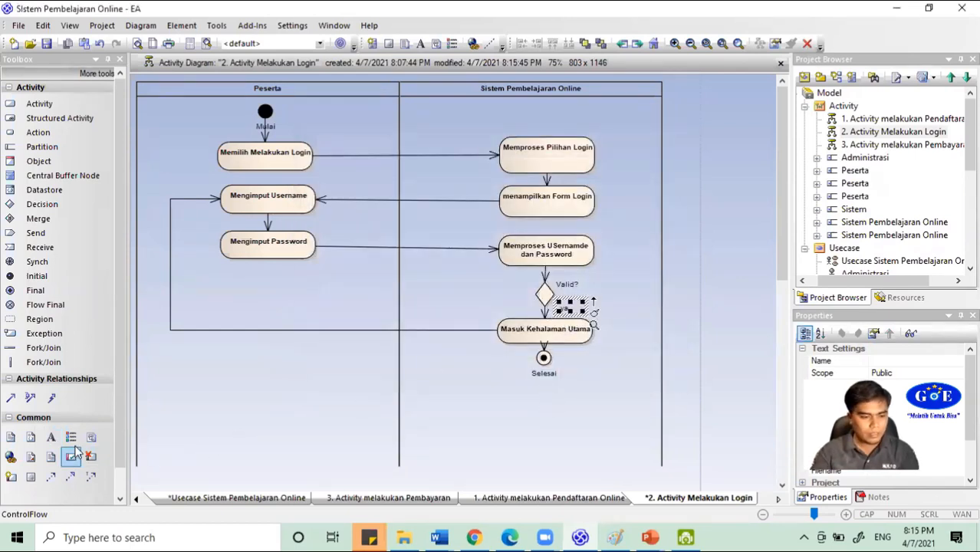
# - Place an empty text label near Valid?, then undo it as a stray element
pyautogui.click(52, 439)
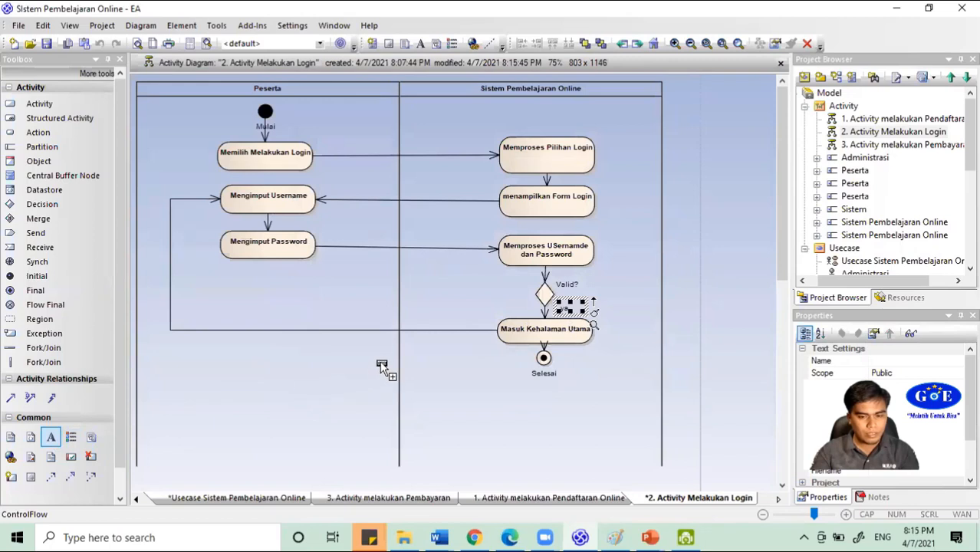
pyautogui.click(458, 321)
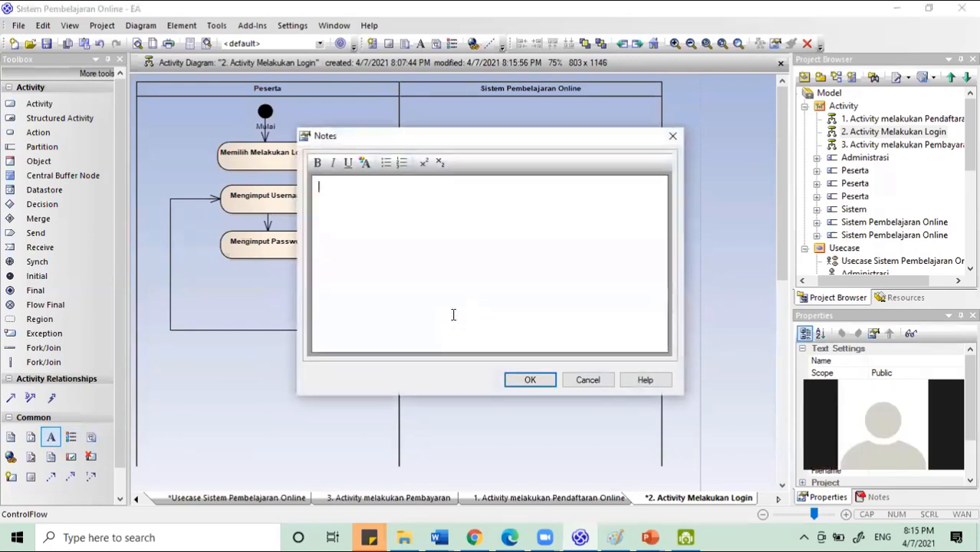
pyautogui.click(673, 136)
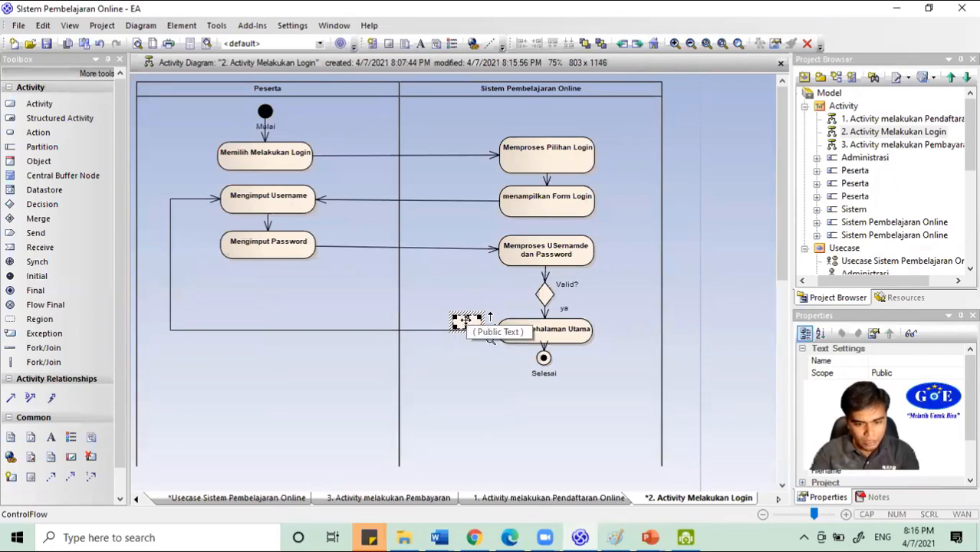
pyautogui.moveTo(465, 317); pyautogui.dragTo(487, 290)
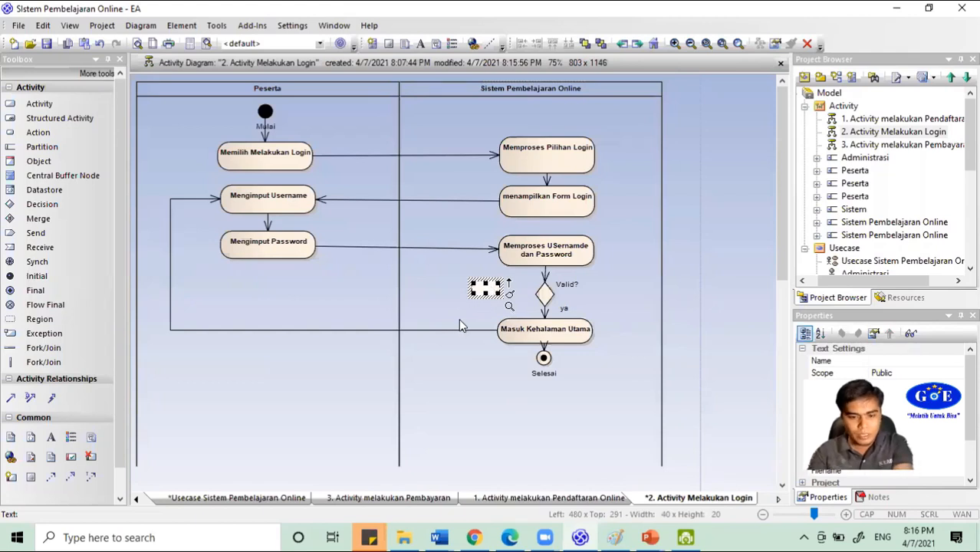
pyautogui.hotkey('ctrl', 'z')
pyautogui.hotkey('ctrl', 'z')
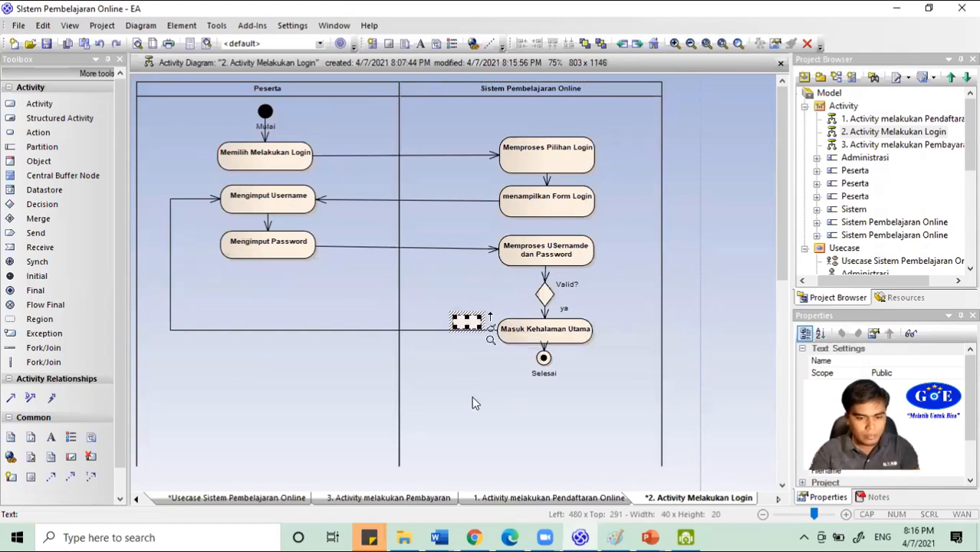
# - Add a 'tidak' text label to the left of the Valid? diamond
pyautogui.click(51, 438)
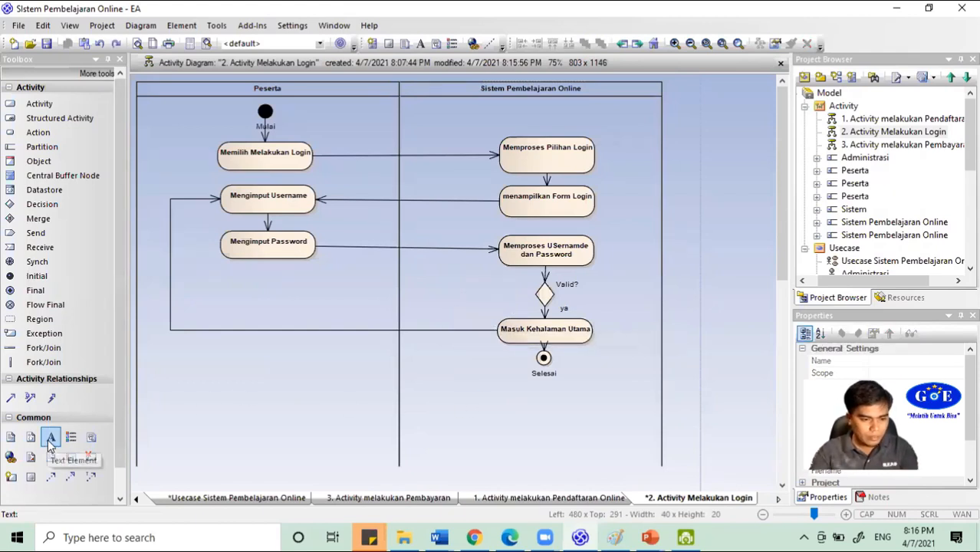
pyautogui.click(477, 284)
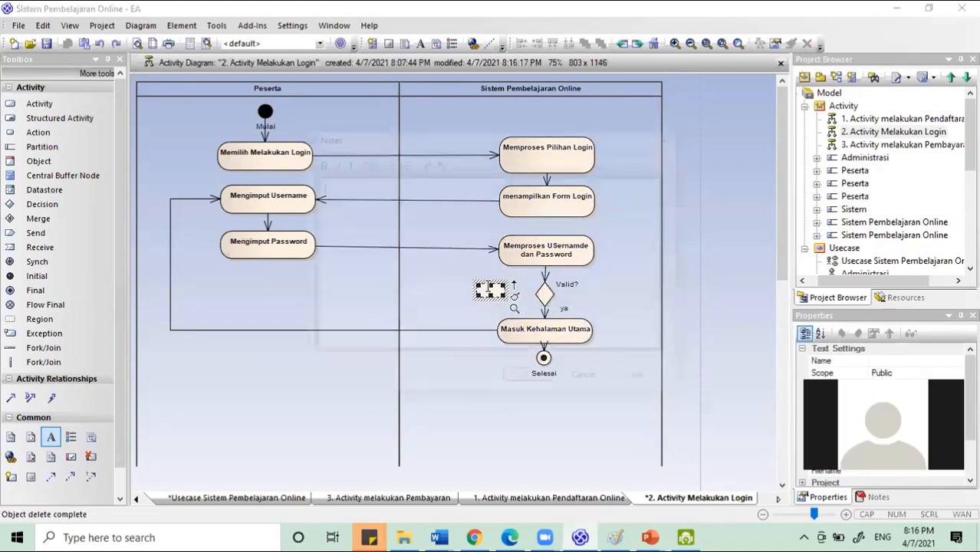
pyautogui.write('tidak')
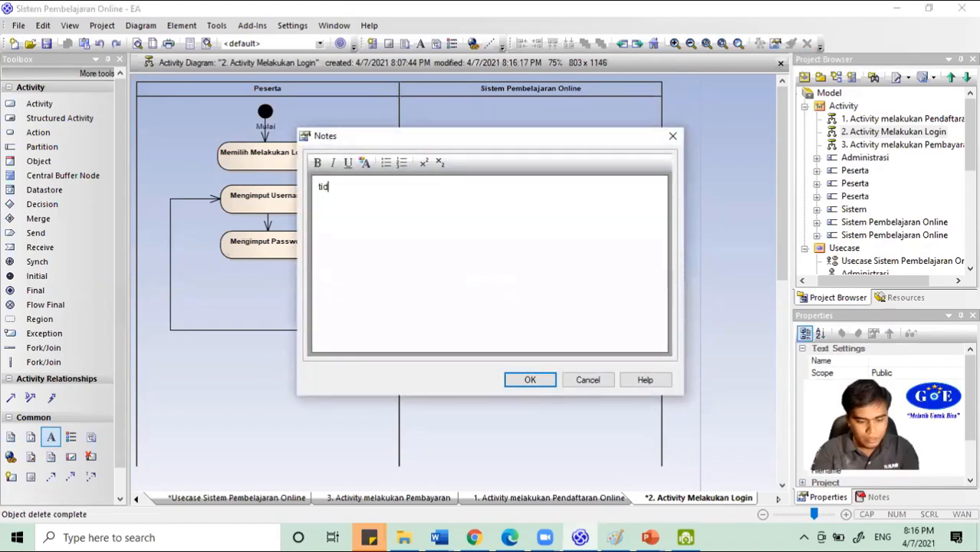
pyautogui.click(528, 380)
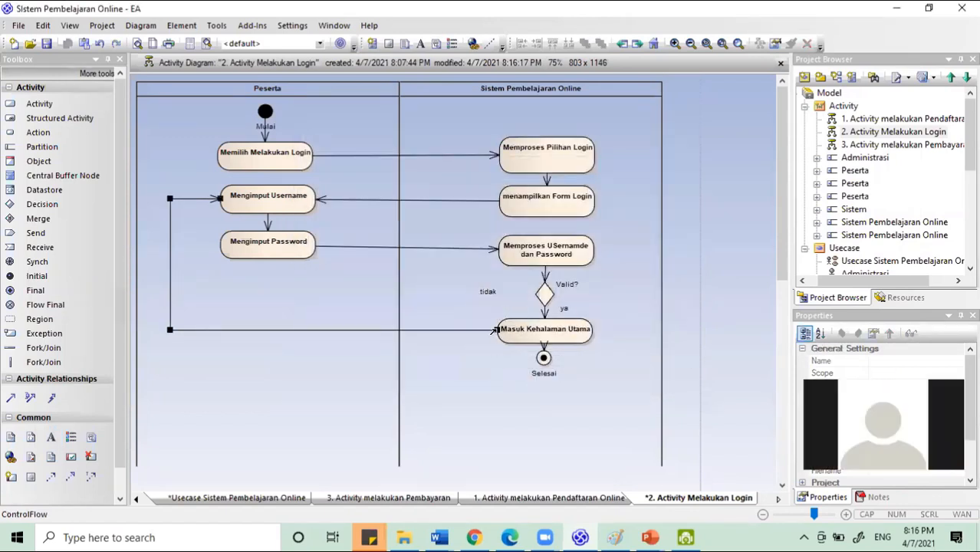
# - Start the loop at Valid?, level its line with the diamond, and nudge the tidak label above it
pyautogui.moveTo(494, 330); pyautogui.dragTo(542, 300)
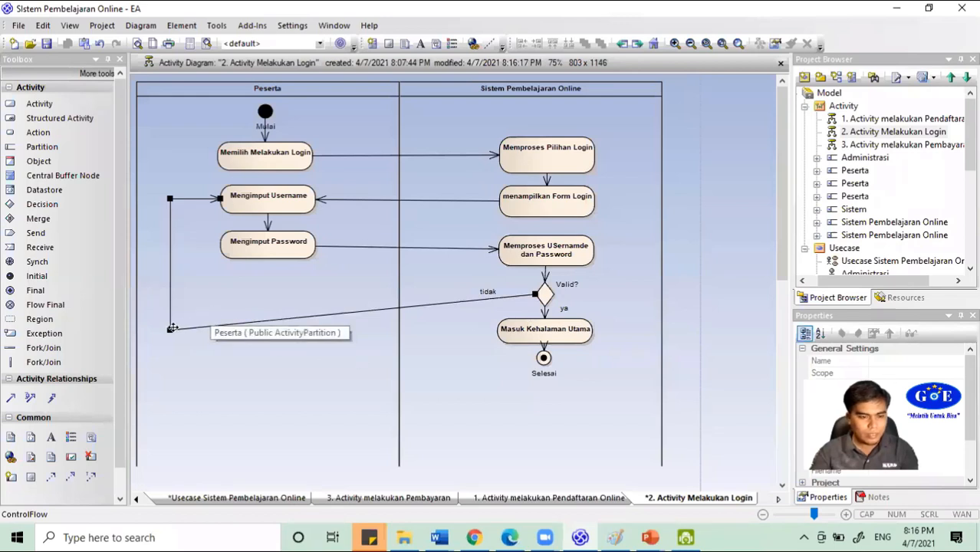
pyautogui.moveTo(171, 332); pyautogui.dragTo(166, 294)
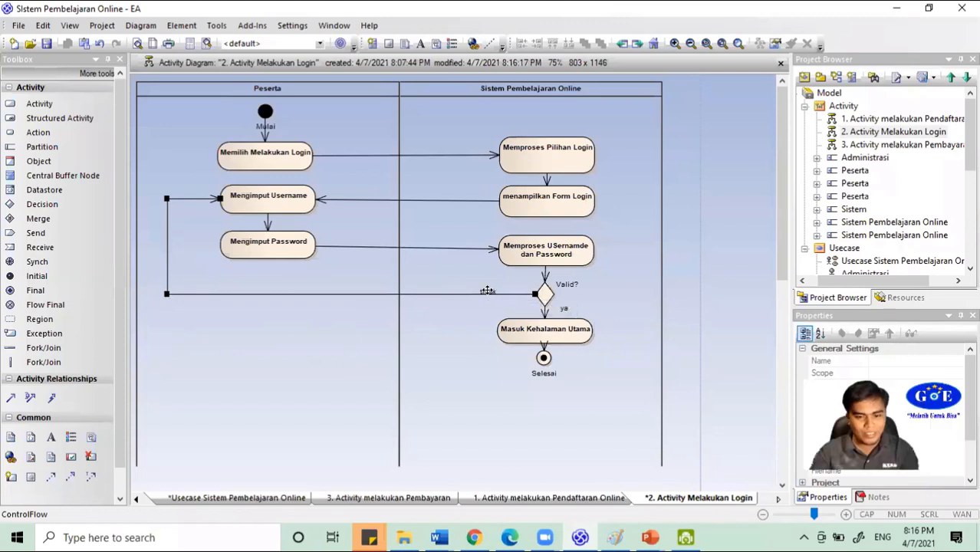
pyautogui.click(472, 325)
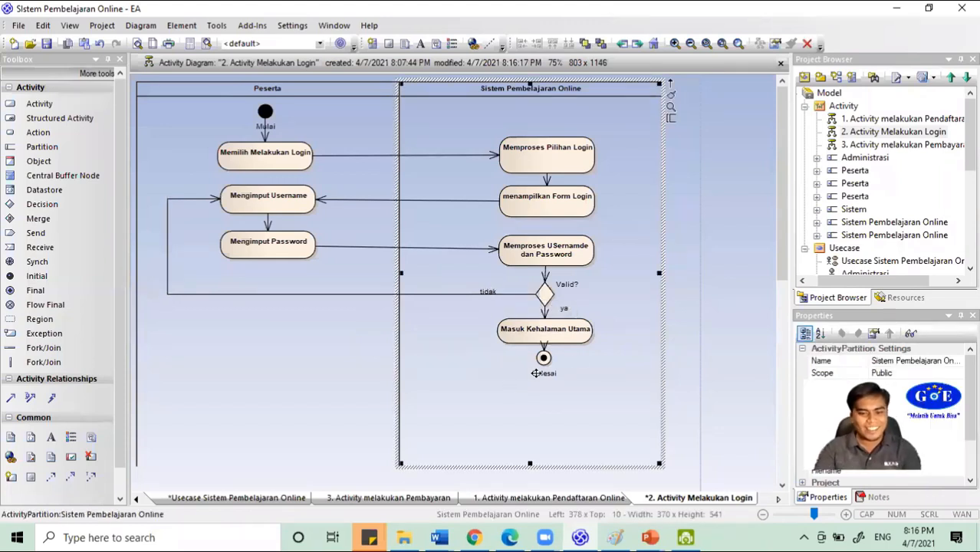
pyautogui.click(687, 334)
pyautogui.click(488, 292)
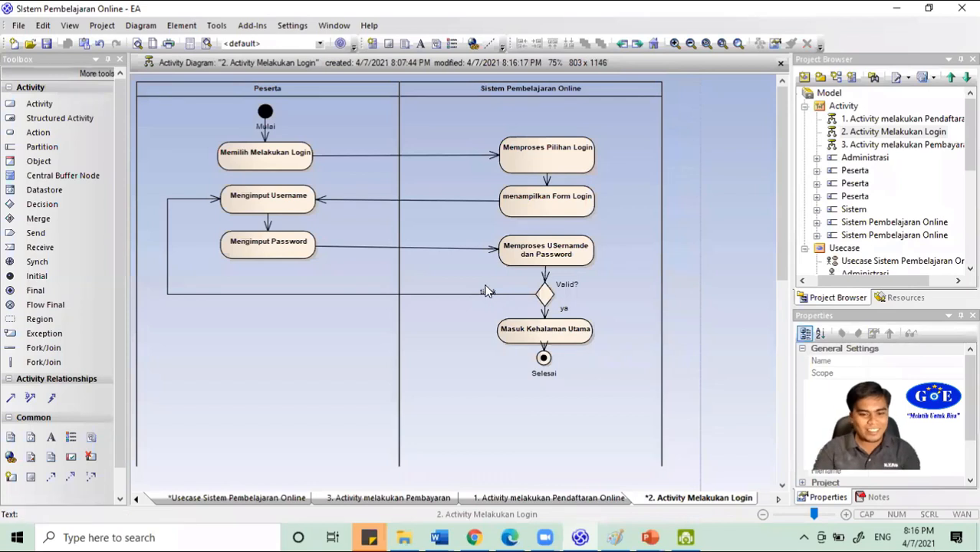
pyautogui.moveTo(513, 307); pyautogui.dragTo(526, 301)
pyautogui.click(740, 368)
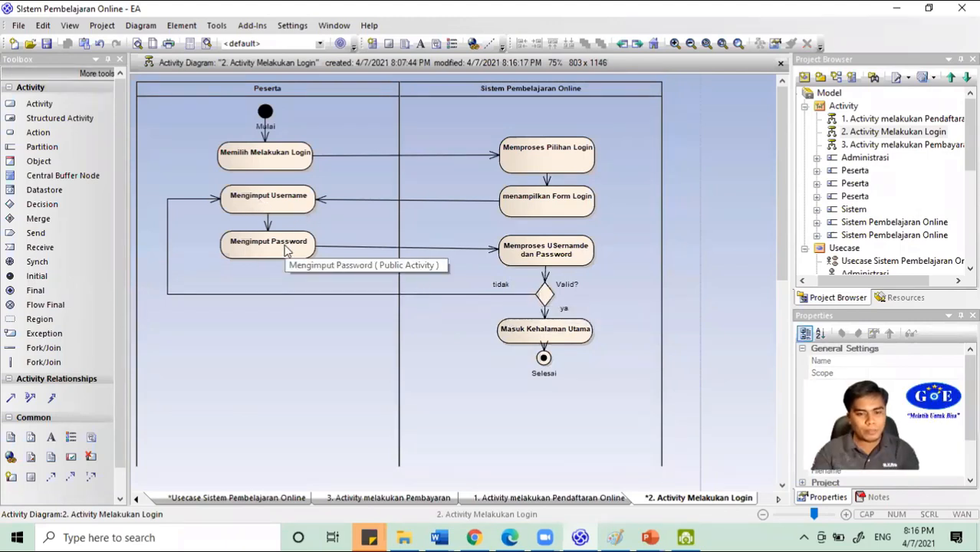
# - Fix the action name's 'USernamde' so it reads Memproses Username dan Password
pyautogui.click(576, 247)
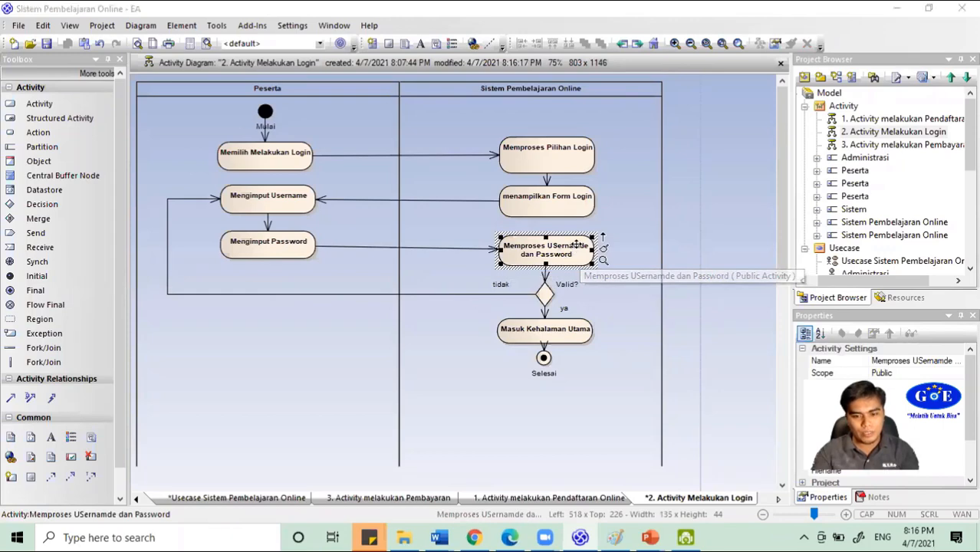
pyautogui.doubleClick(576, 247)
pyautogui.doubleClick(527, 125)
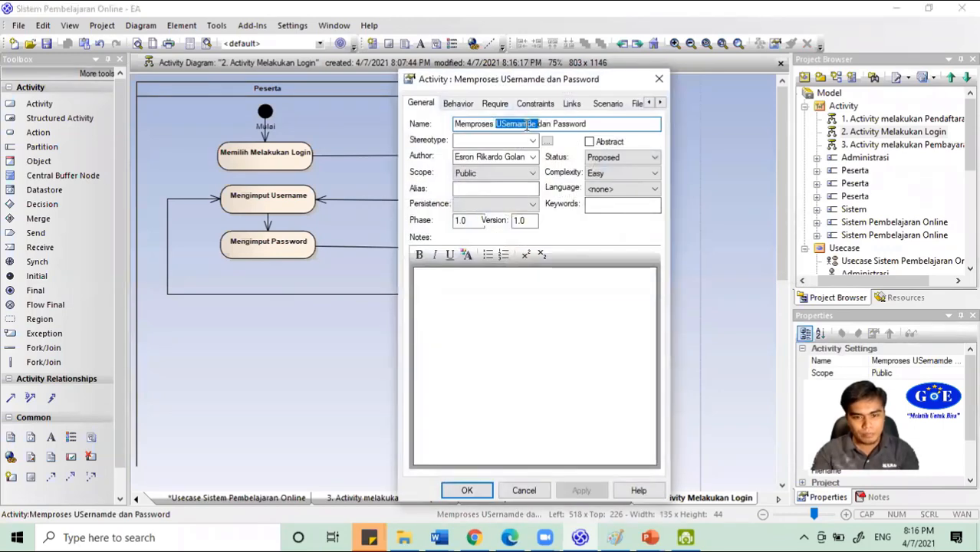
pyautogui.write('Username')
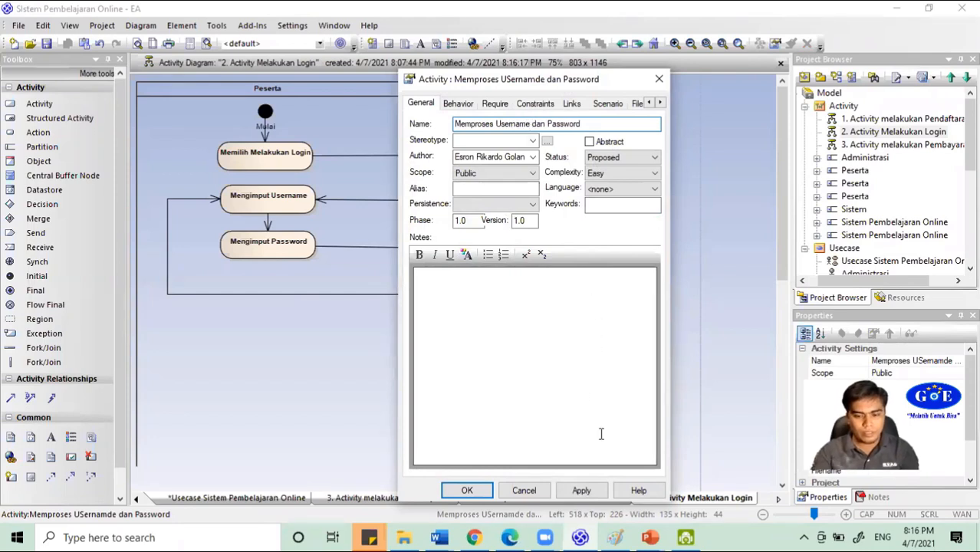
pyautogui.click(467, 490)
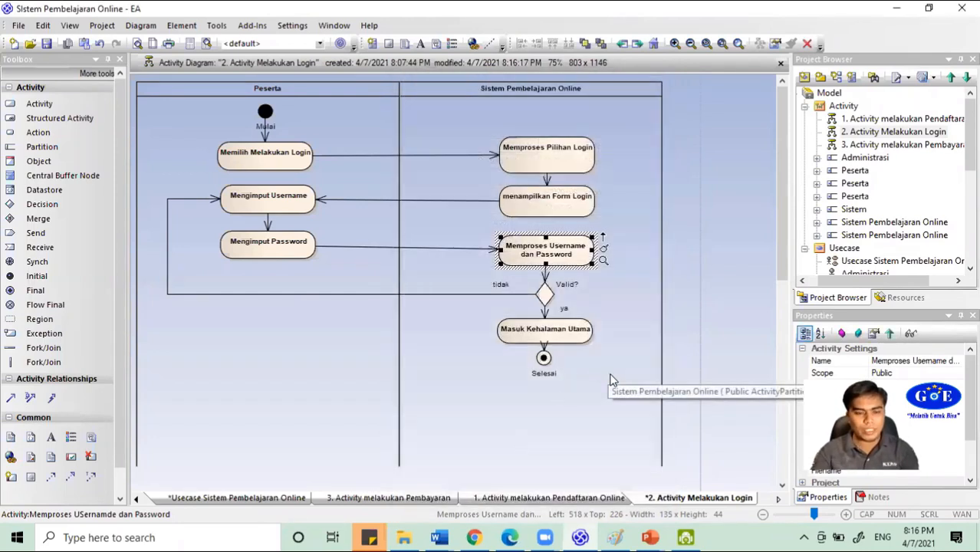
pyautogui.click(351, 359)
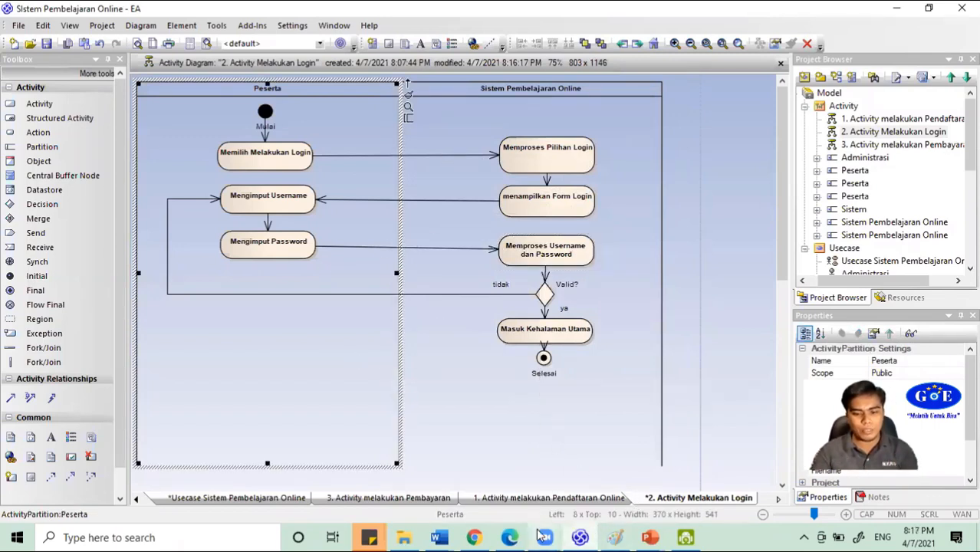
pyautogui.click(438, 538)
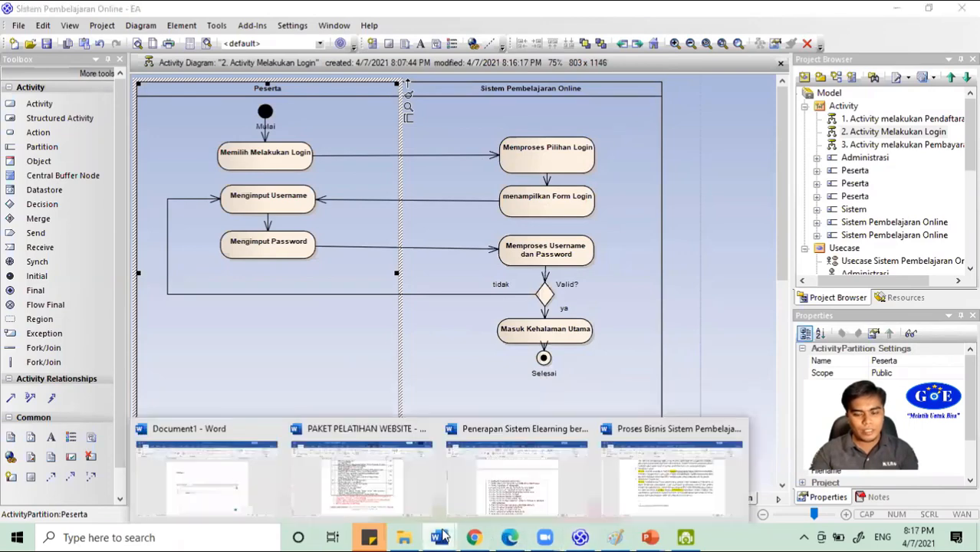
pyautogui.click(668, 491)
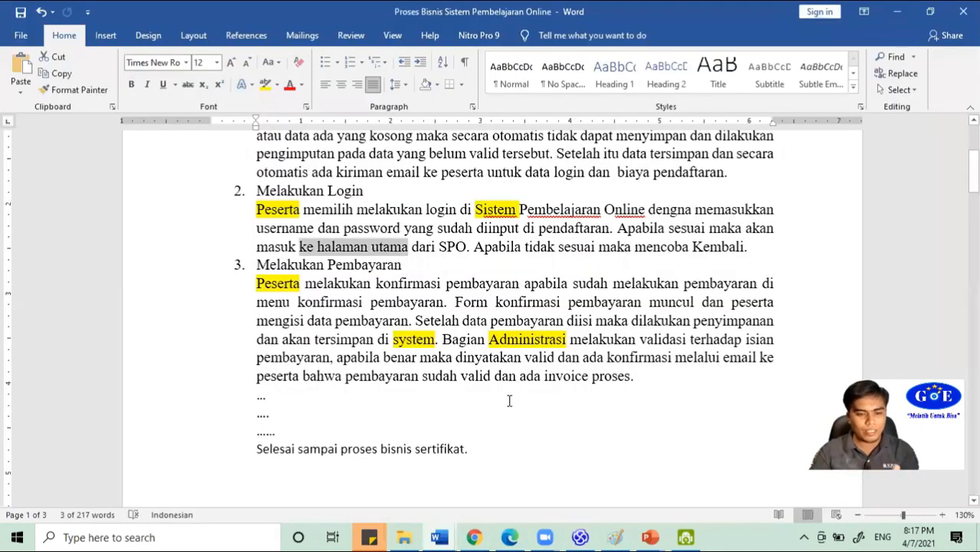
pyautogui.click(583, 537)
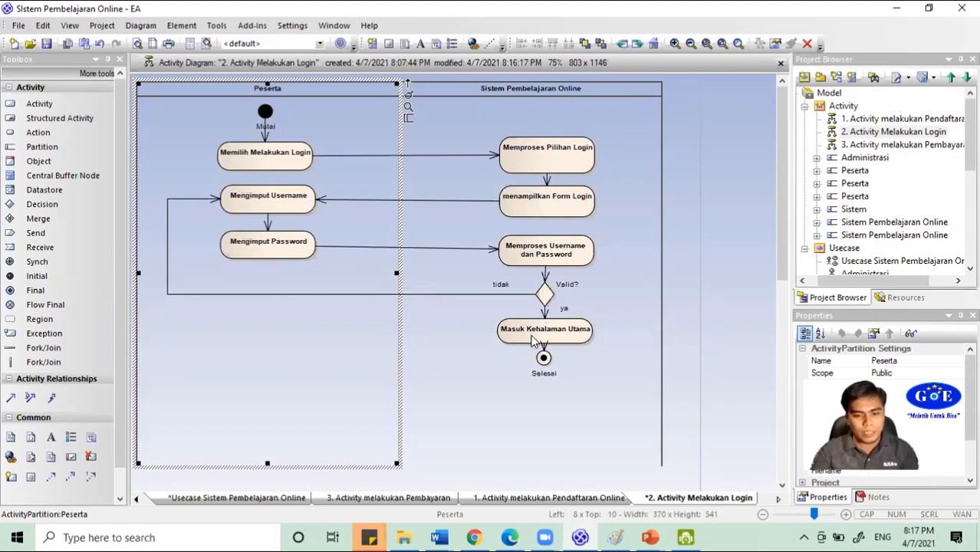
# - Create Activity4 linked from the Valid? decision by a control flow
pyautogui.click(547, 295)
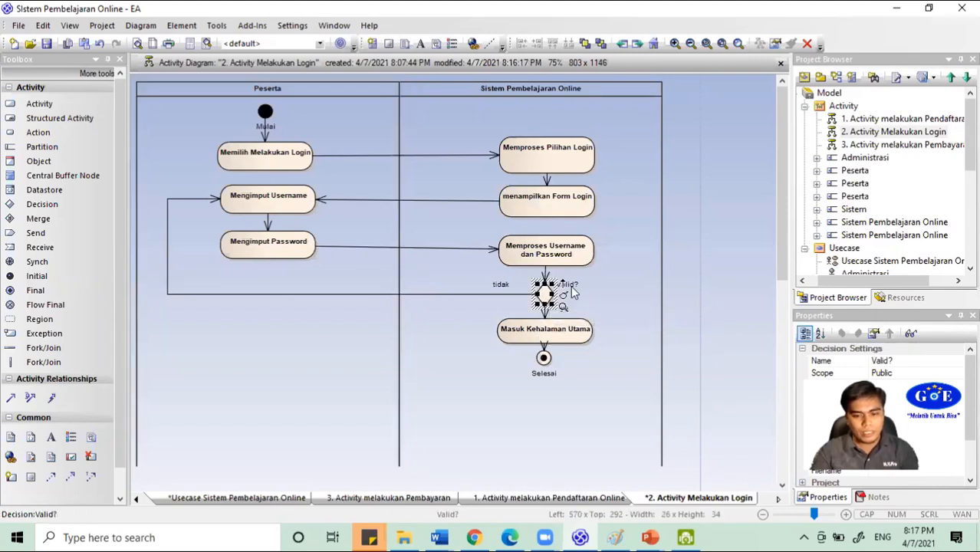
pyautogui.moveTo(572, 292); pyautogui.dragTo(614, 303)
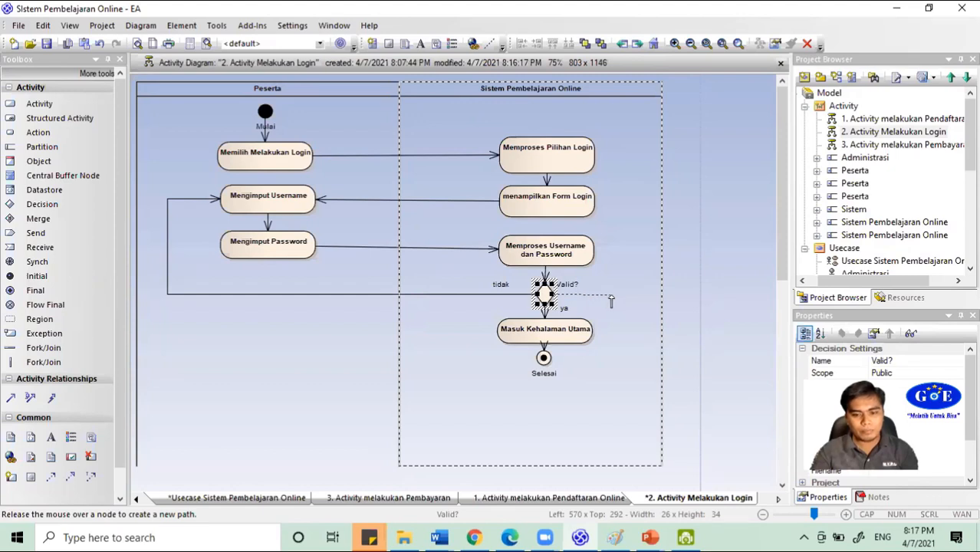
pyautogui.moveTo(612, 302); pyautogui.dragTo(613, 301)
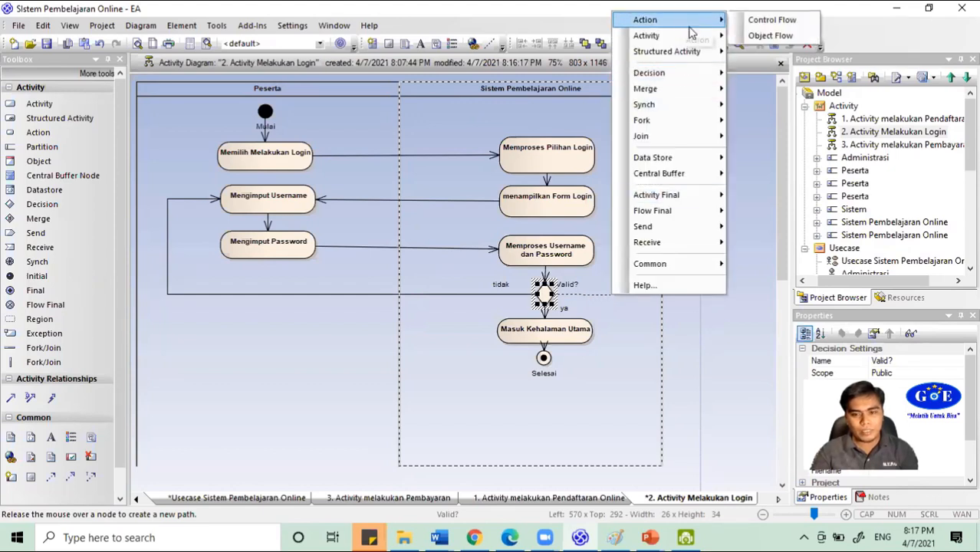
pyautogui.click(738, 36)
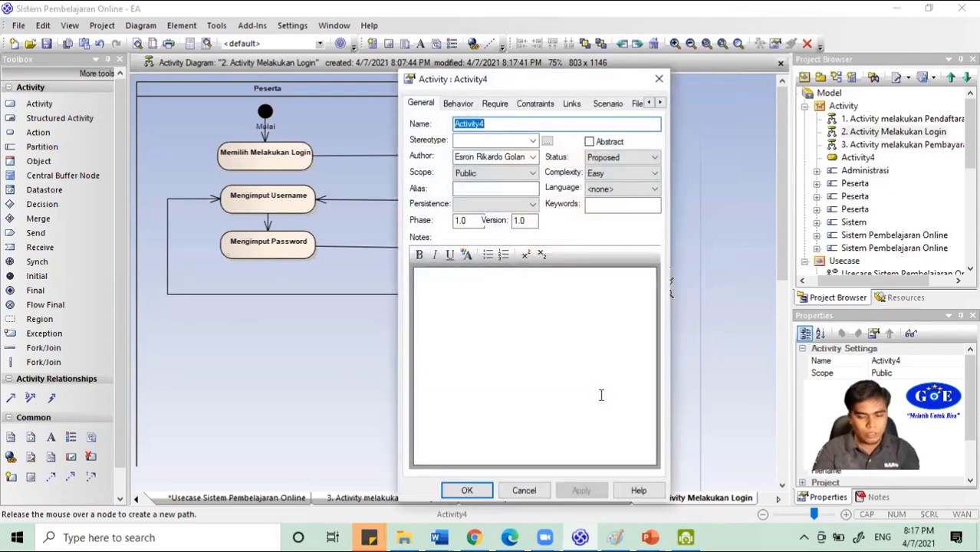
pyautogui.click(659, 78)
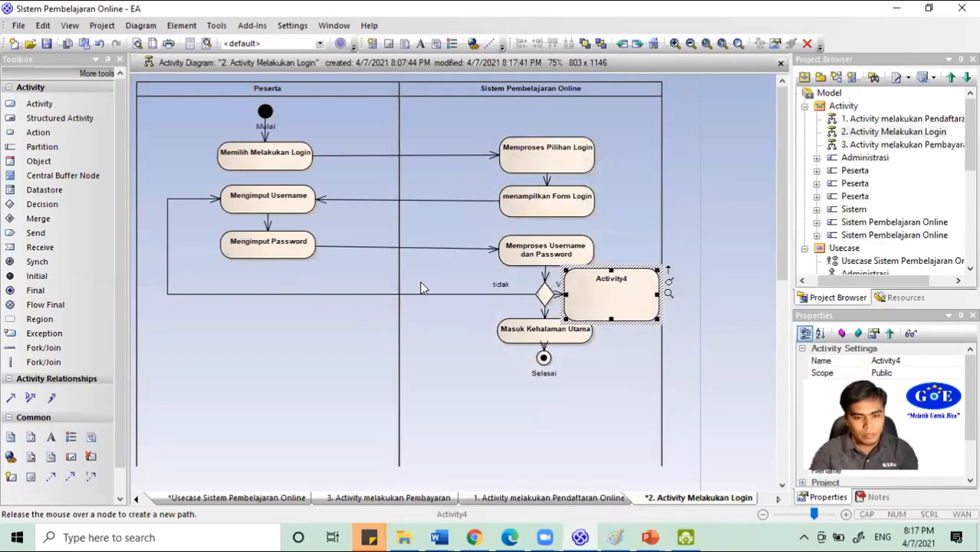
# - Move Activity4 just below Selesai and shorten it
pyautogui.moveTo(618, 303); pyautogui.dragTo(562, 430)
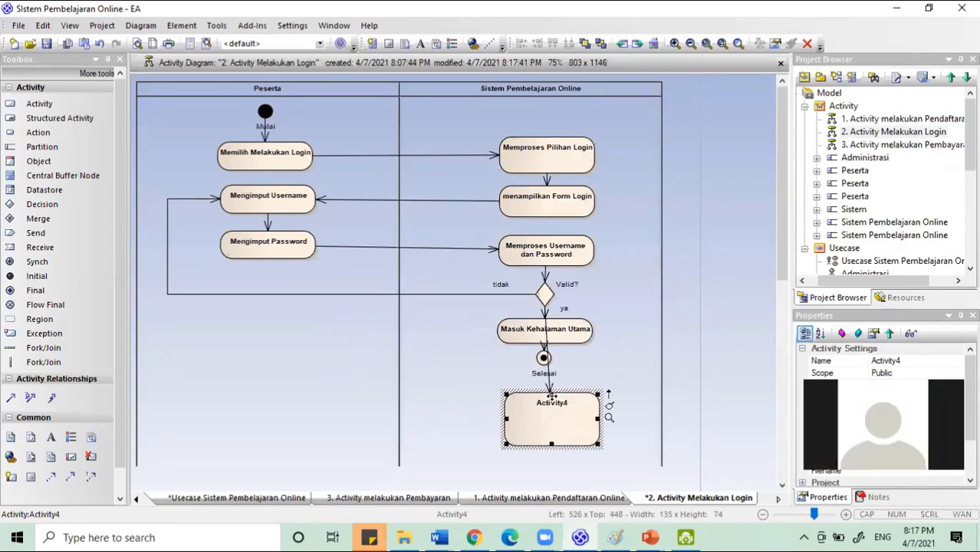
pyautogui.moveTo(552, 394); pyautogui.dragTo(551, 422)
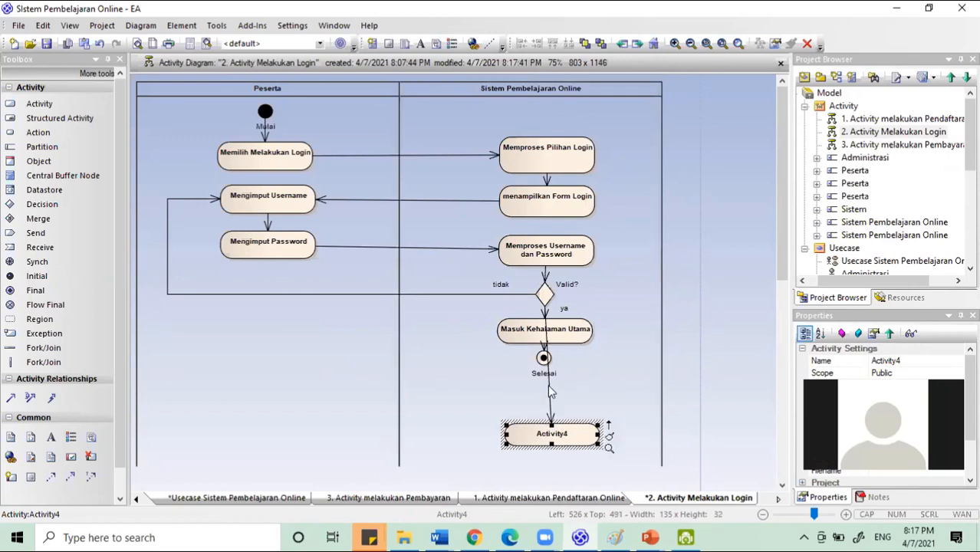
pyautogui.click(549, 405)
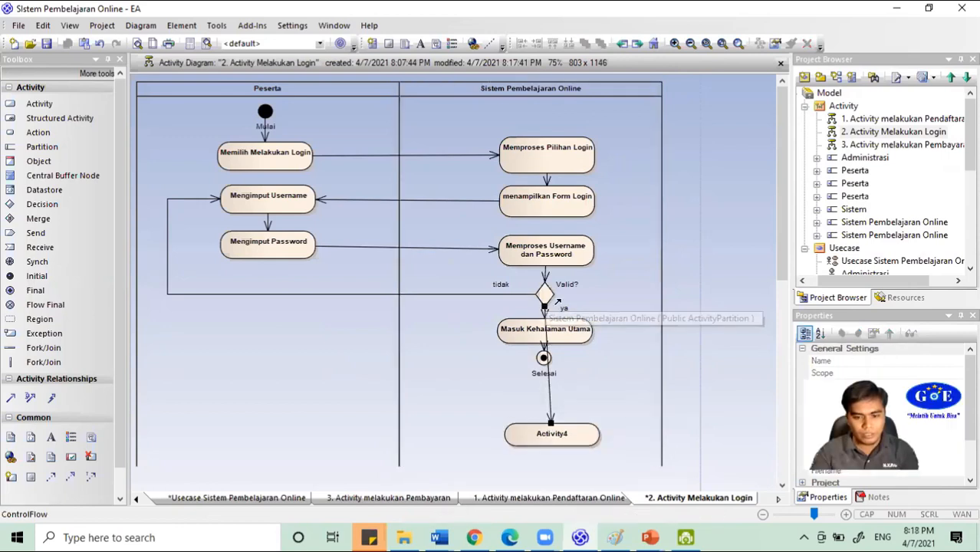
pyautogui.moveTo(570, 437); pyautogui.dragTo(571, 400)
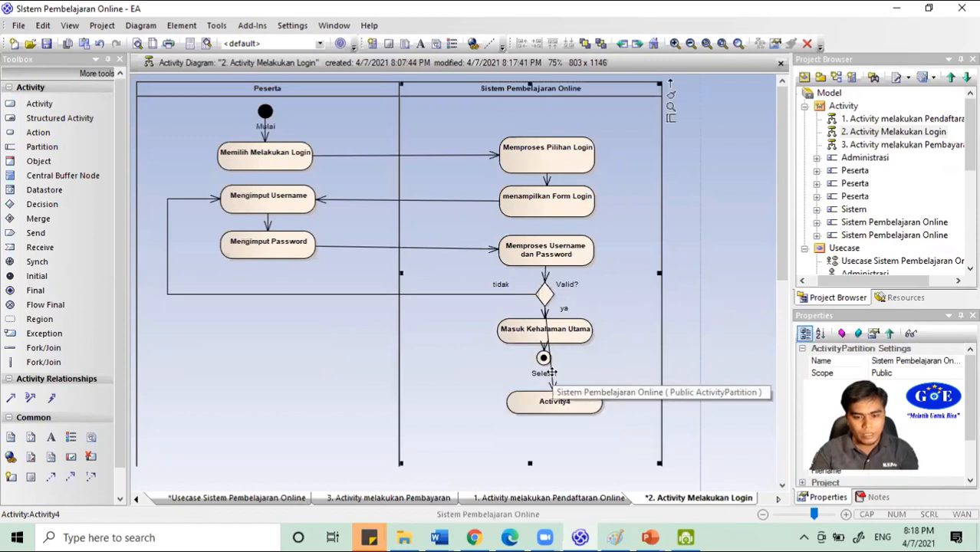
# - Give the flow from Valid? to Activity4 right-angled routing
pyautogui.rightClick(554, 375)
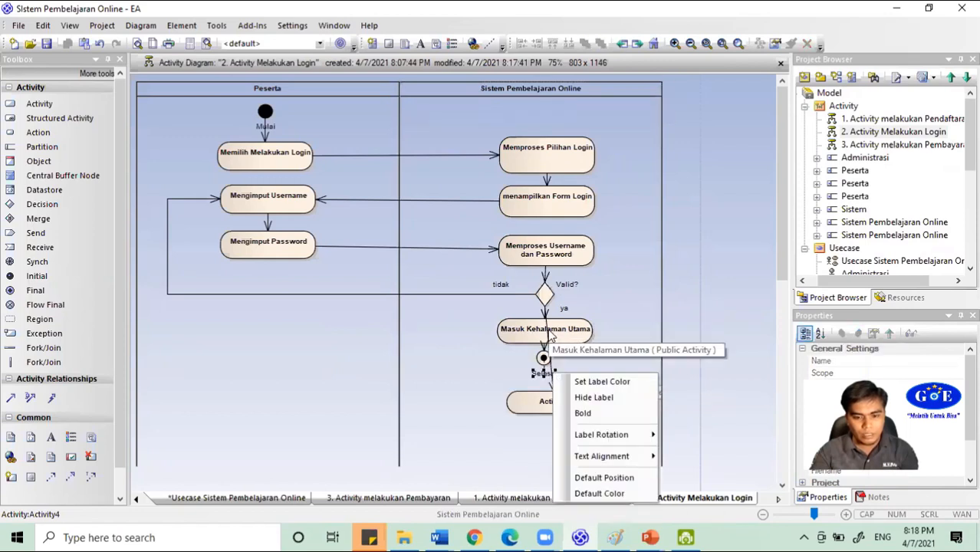
pyautogui.click(548, 330)
pyautogui.rightClick(549, 331)
pyautogui.click(553, 381)
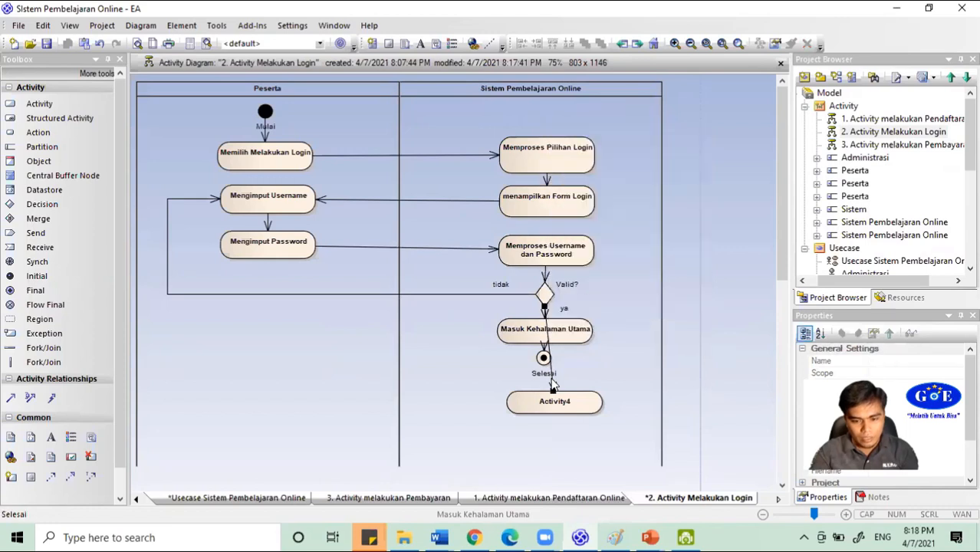
pyautogui.rightClick(552, 378)
pyautogui.click(549, 387)
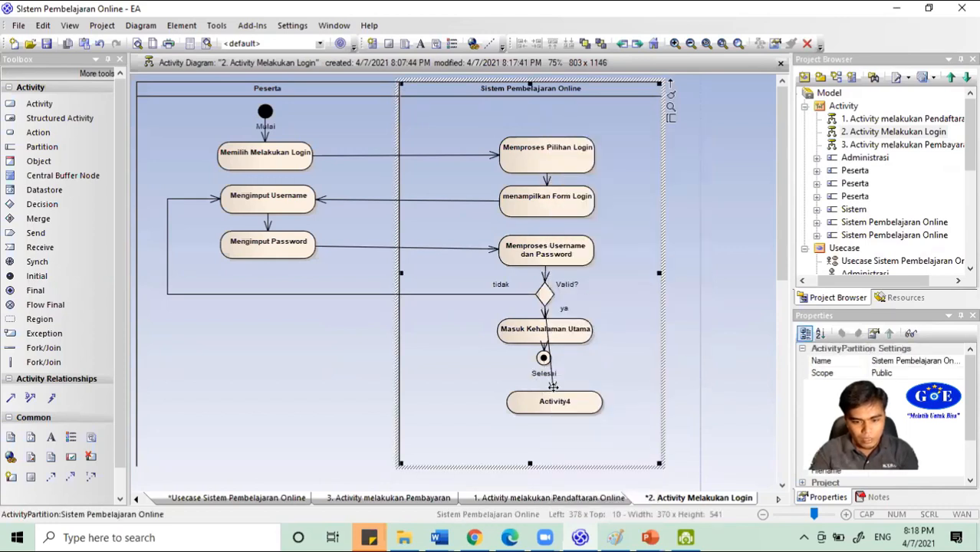
pyautogui.rightClick(553, 392)
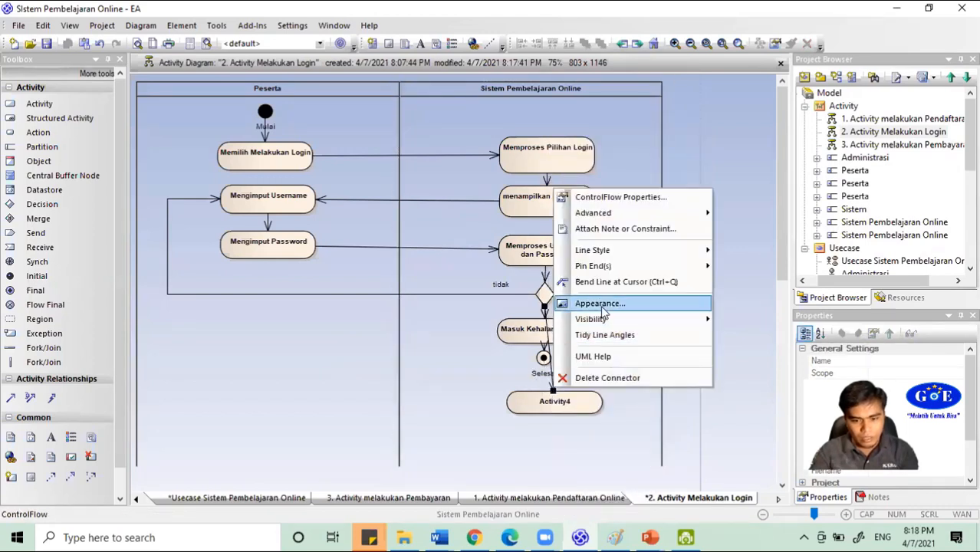
pyautogui.moveTo(712, 257)
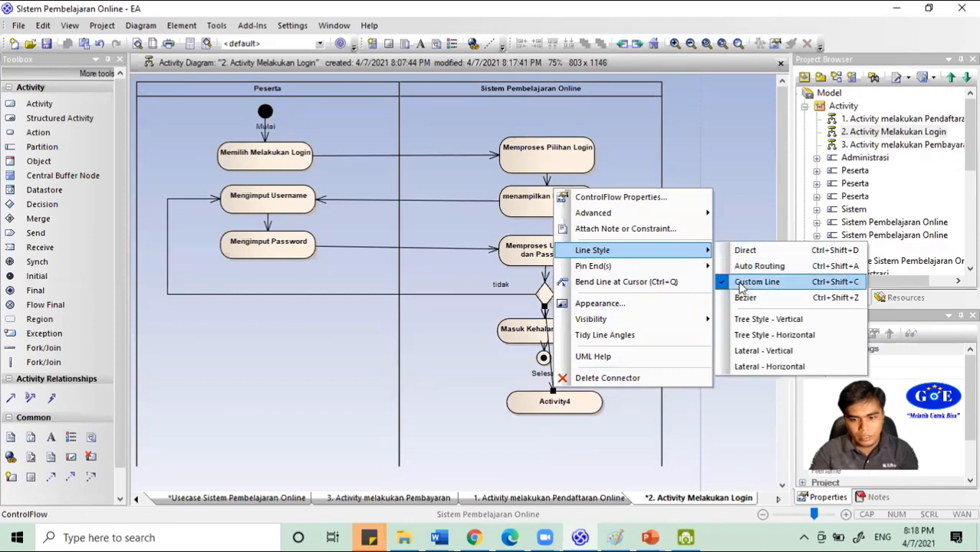
pyautogui.click(767, 334)
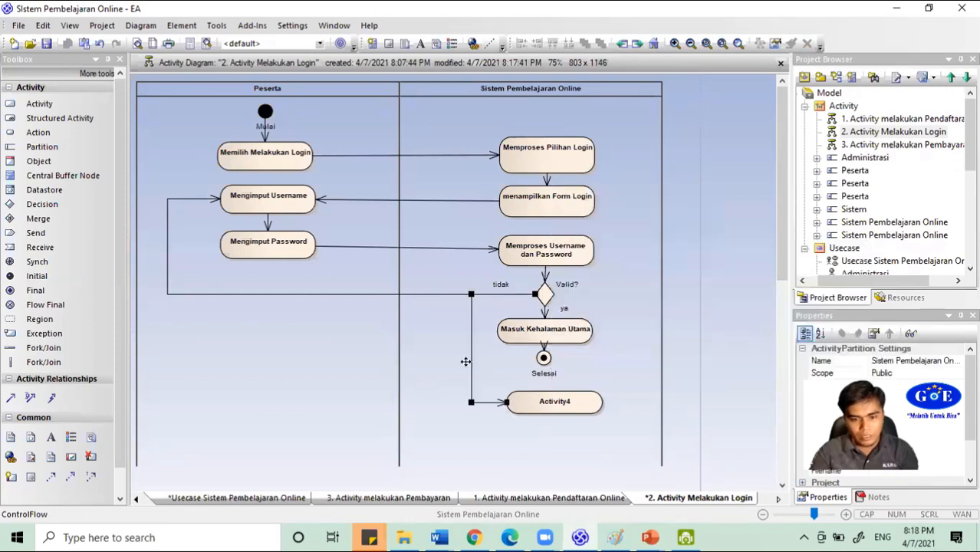
# - Switch that flow to Custom Line and drag its vertical run right of Activity4
pyautogui.rightClick(471, 364)
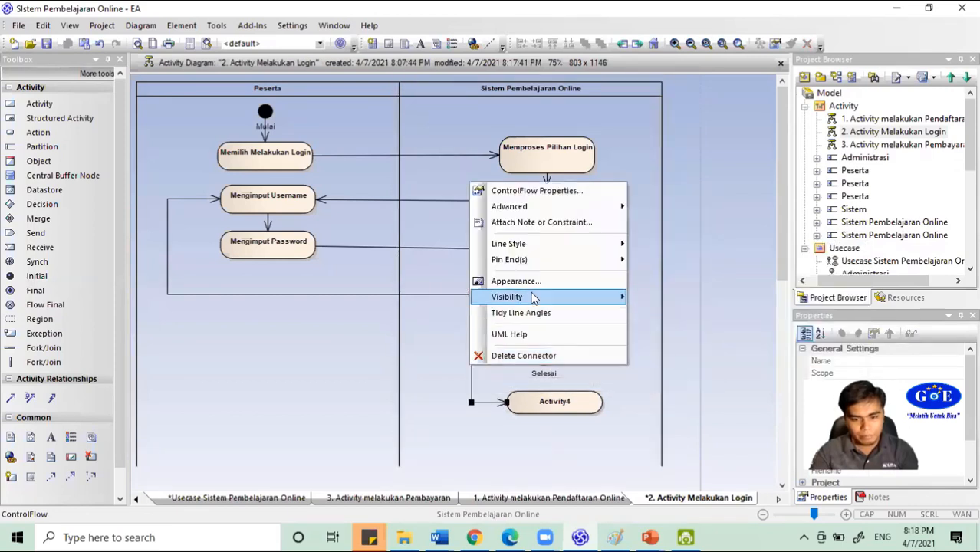
pyautogui.moveTo(591, 246)
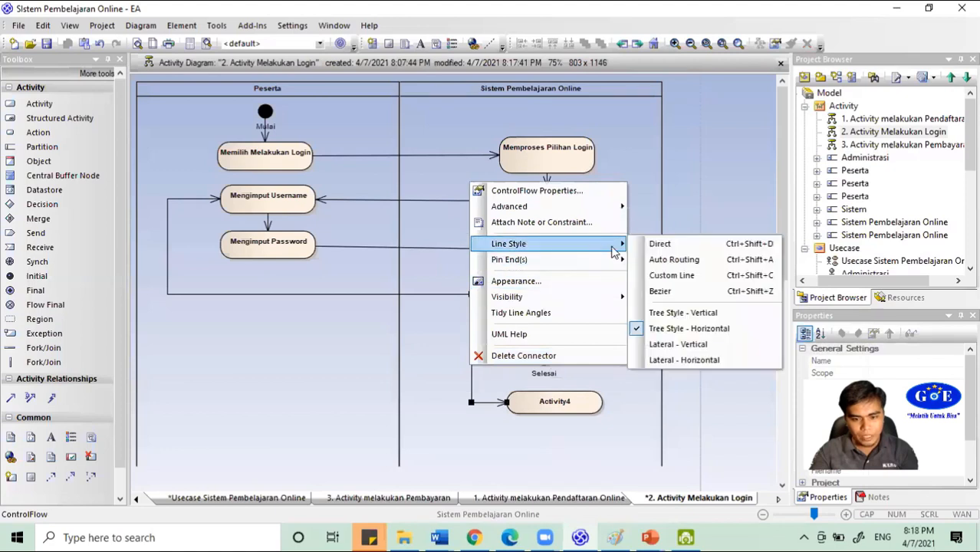
pyautogui.click(664, 276)
pyautogui.moveTo(471, 342); pyautogui.dragTo(634, 341)
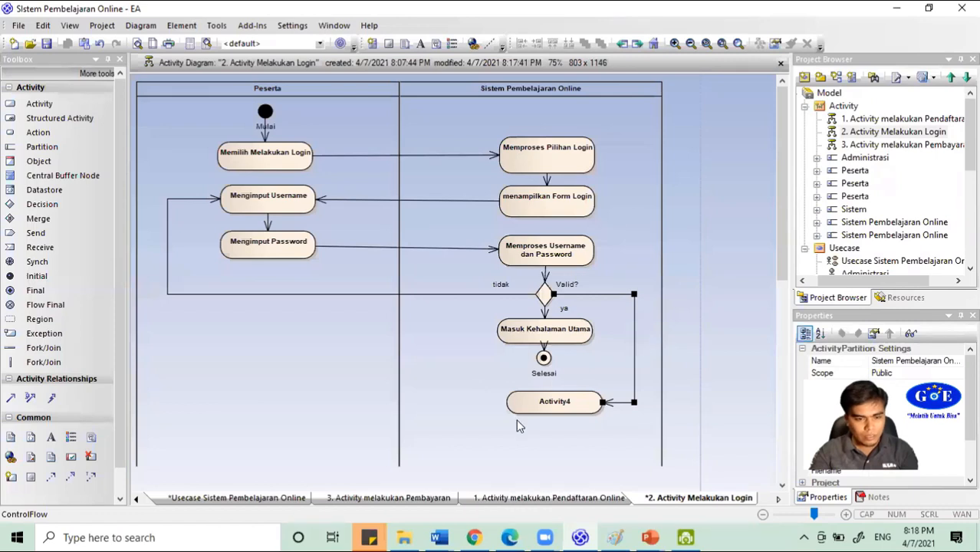
# - Nudge Activity4 slightly left and rename it 'Menampilkan Menu Lupa Password'
pyautogui.scroll(-1, 517, 426)
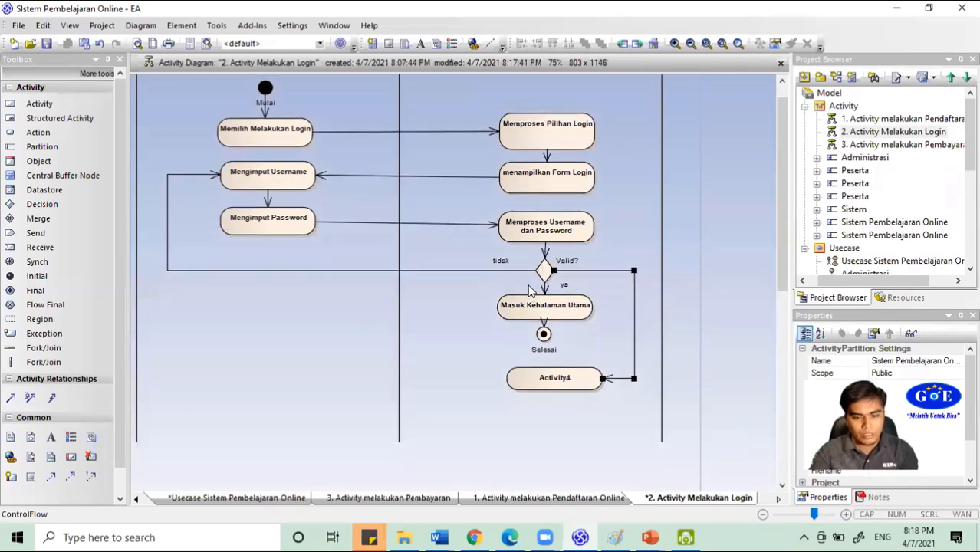
pyautogui.click(562, 377)
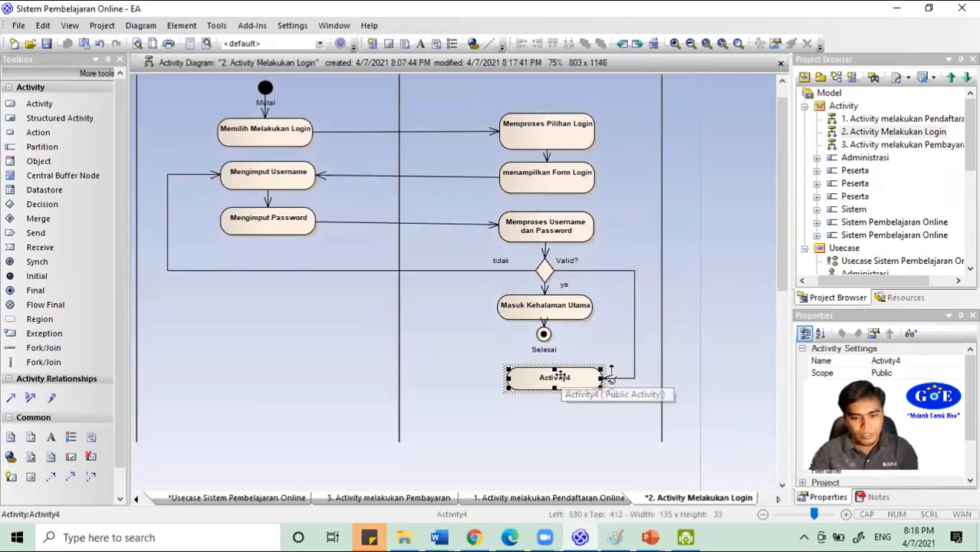
pyautogui.moveTo(558, 376); pyautogui.dragTo(545, 376)
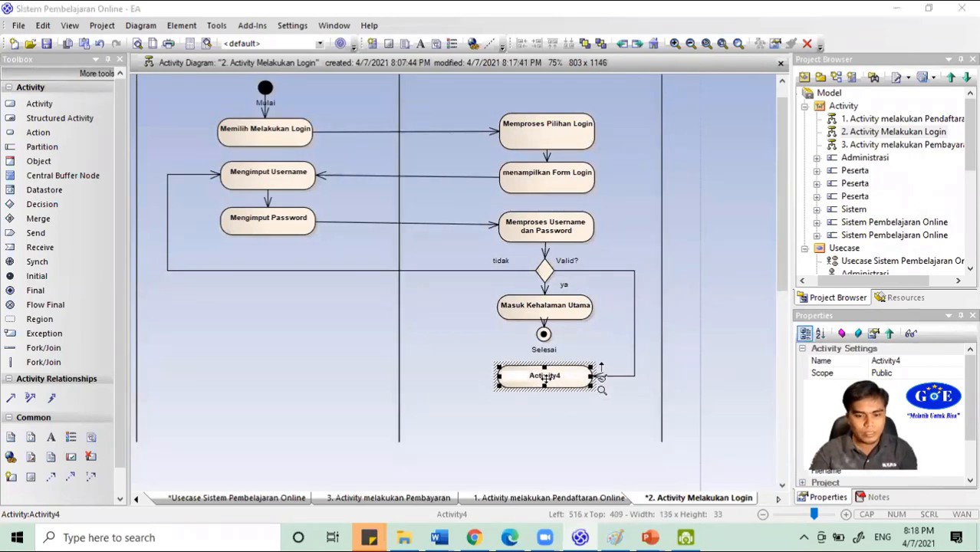
pyautogui.doubleClick(544, 377)
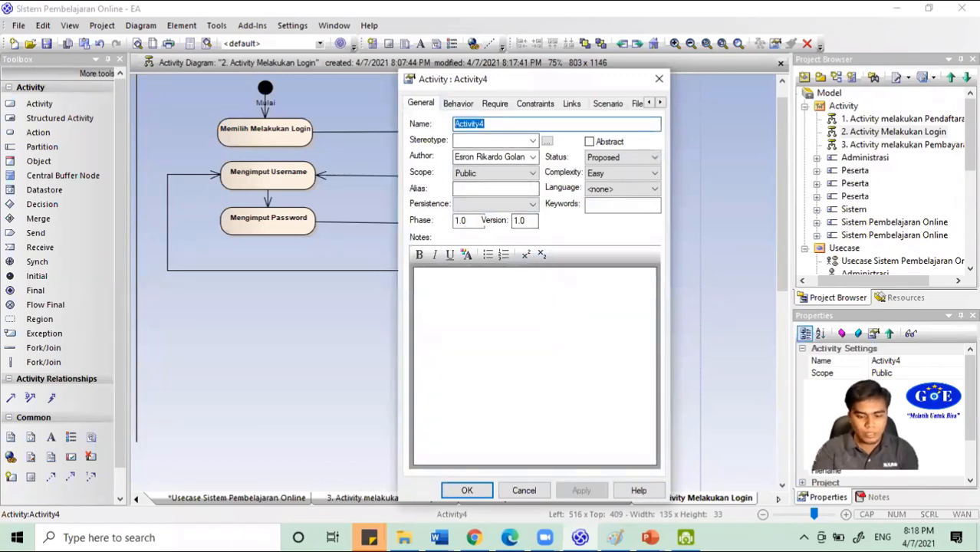
pyautogui.write('Lupa Password')
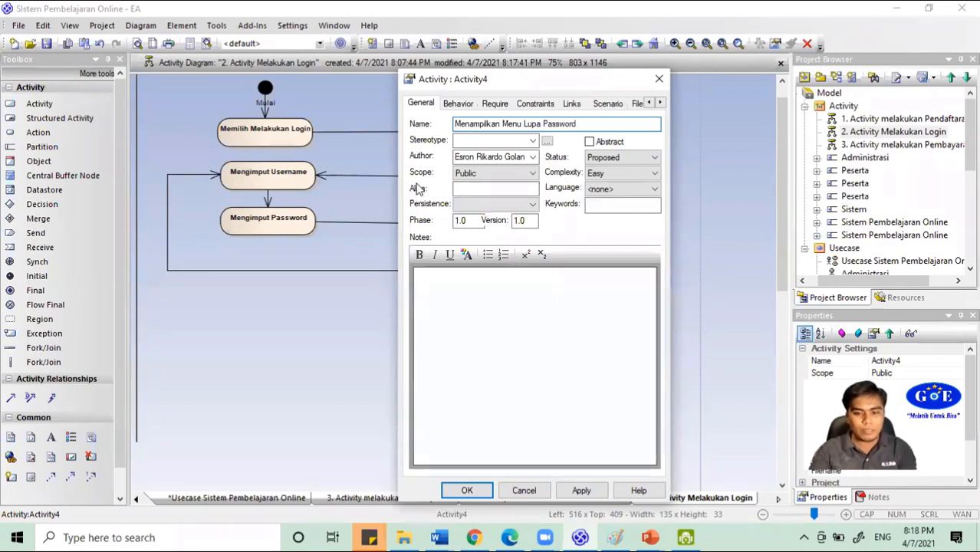
pyautogui.click(461, 497)
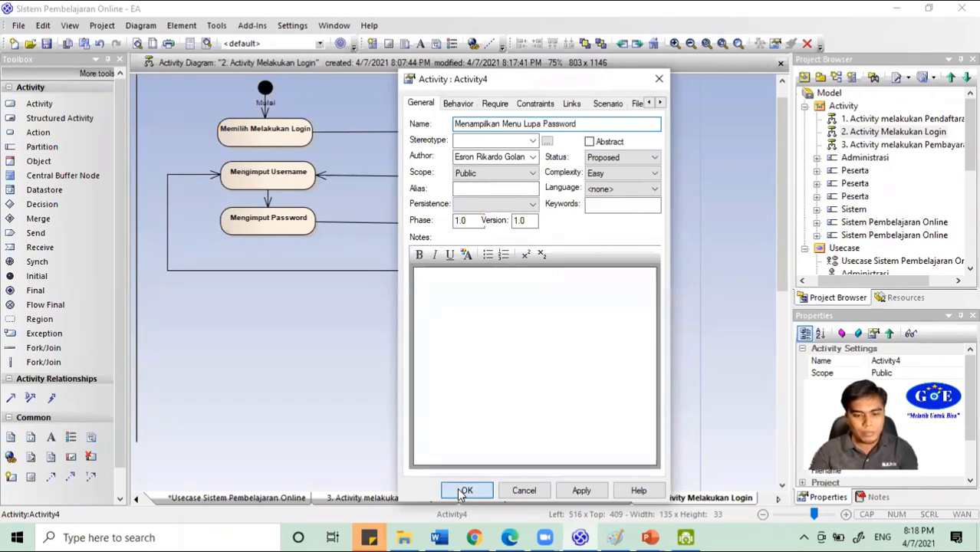
pyautogui.click(535, 379)
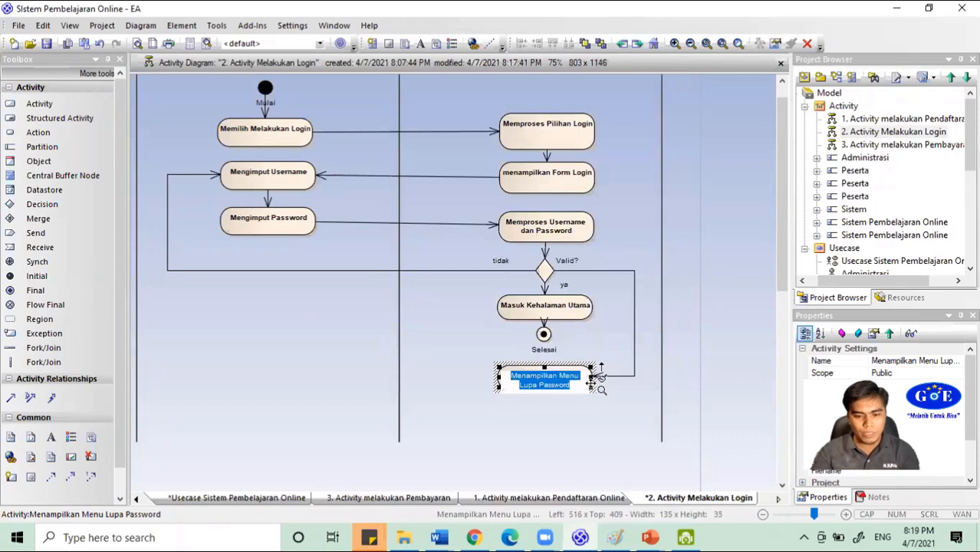
# - Create a control-flow-linked Peserta activity 'Melakukan Lupa Password Dengna Mengimput Email' and shift it left
pyautogui.moveTo(601, 372); pyautogui.dragTo(296, 385)
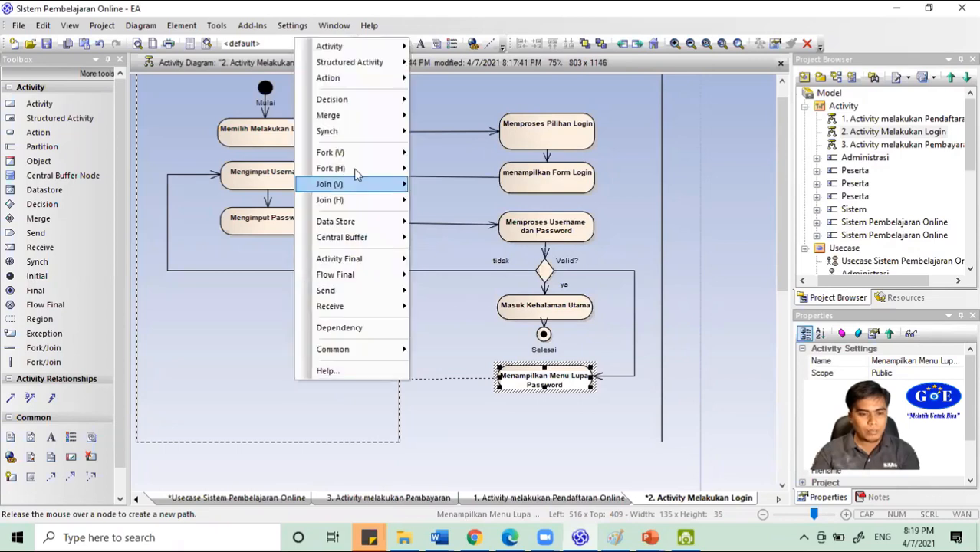
pyautogui.moveTo(367, 84)
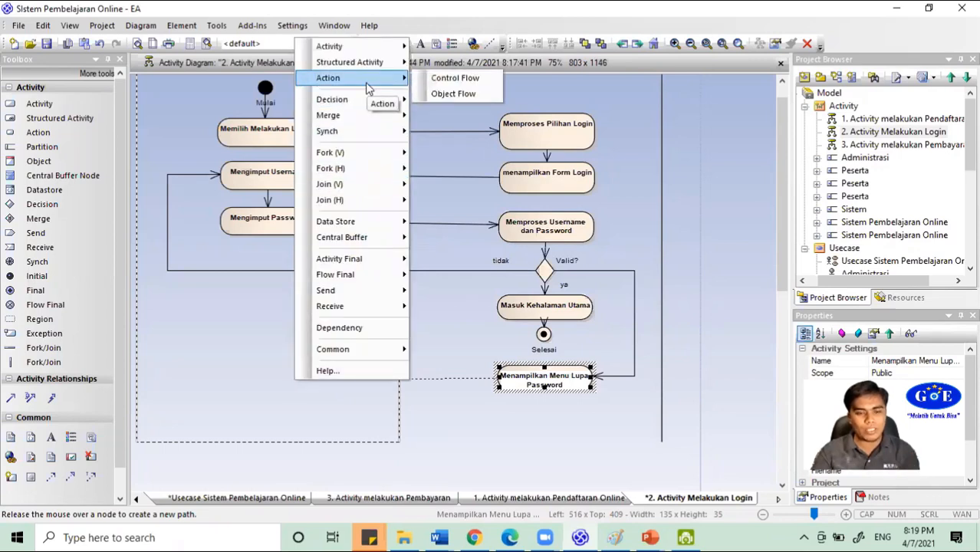
pyautogui.moveTo(365, 47)
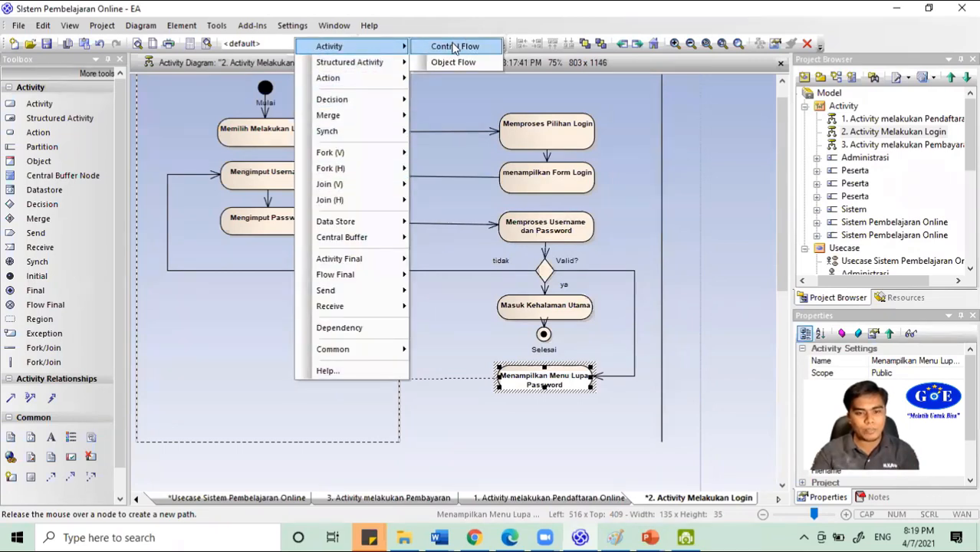
pyautogui.click(441, 46)
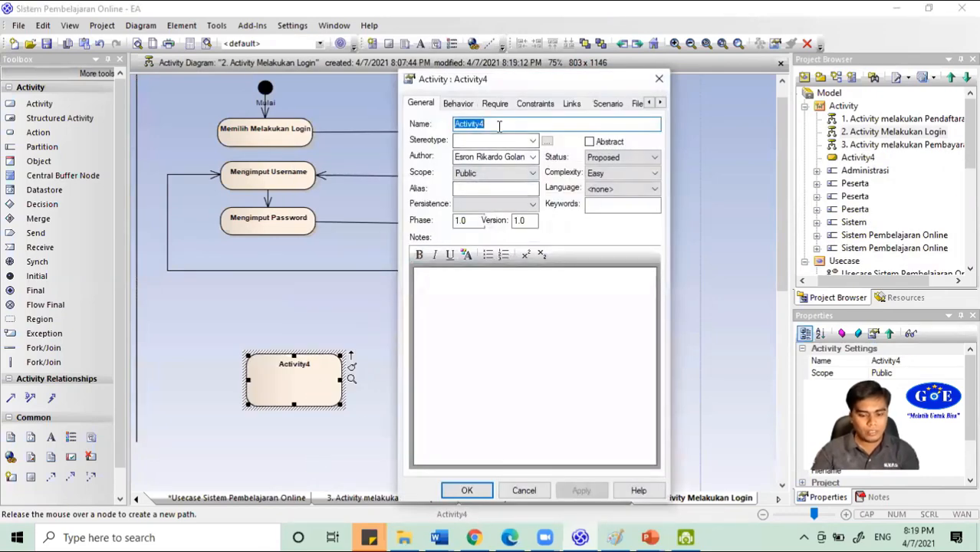
pyautogui.write('Melakukan')
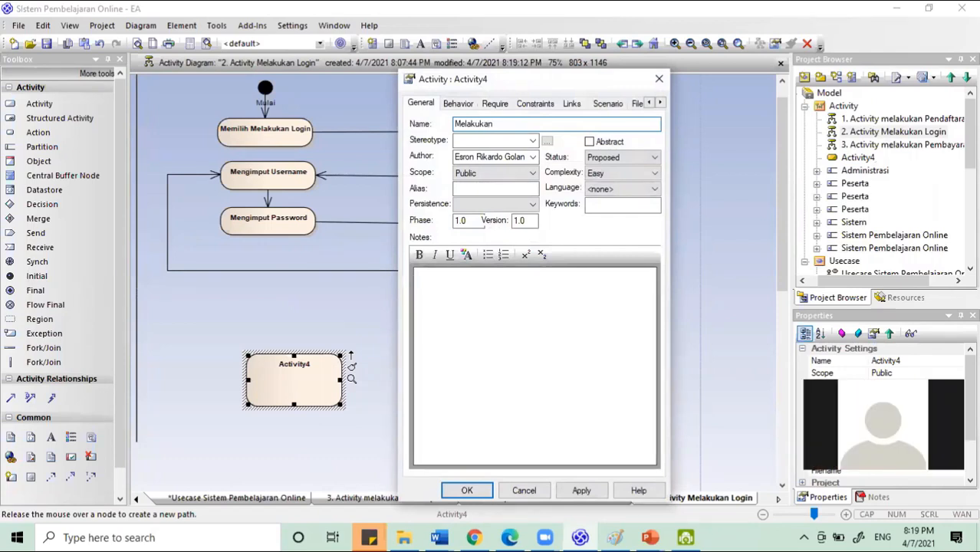
pyautogui.write(' Lupa P')
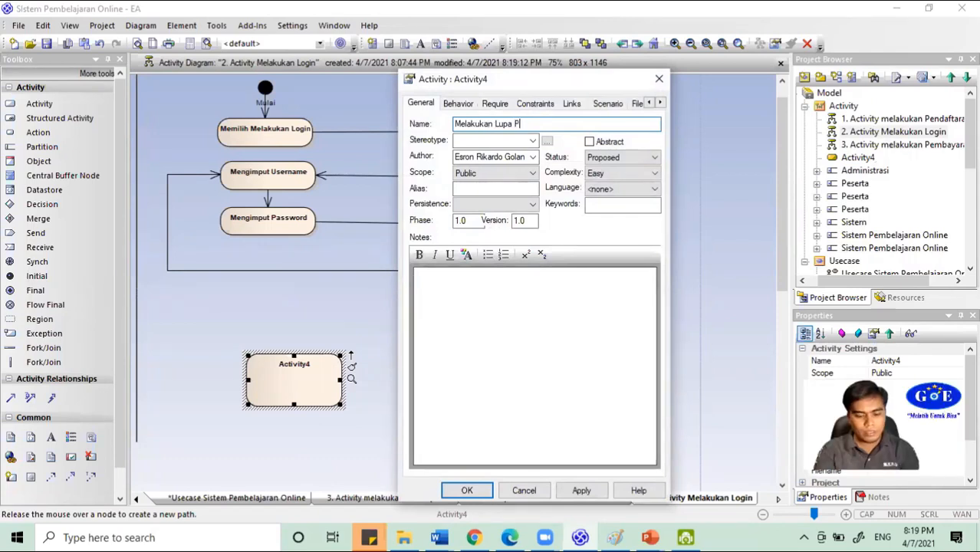
pyautogui.write('assword')
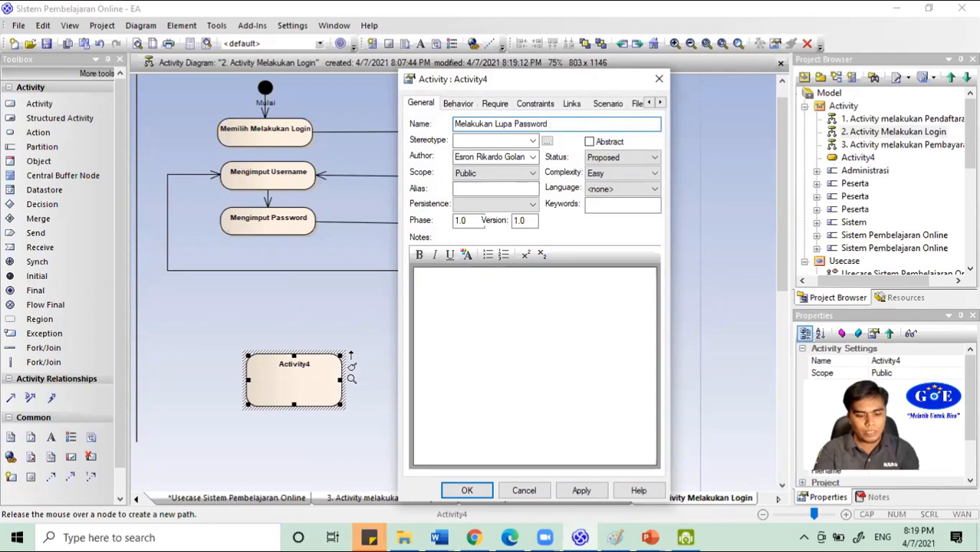
pyautogui.write(' Dengna Mengimput Email')
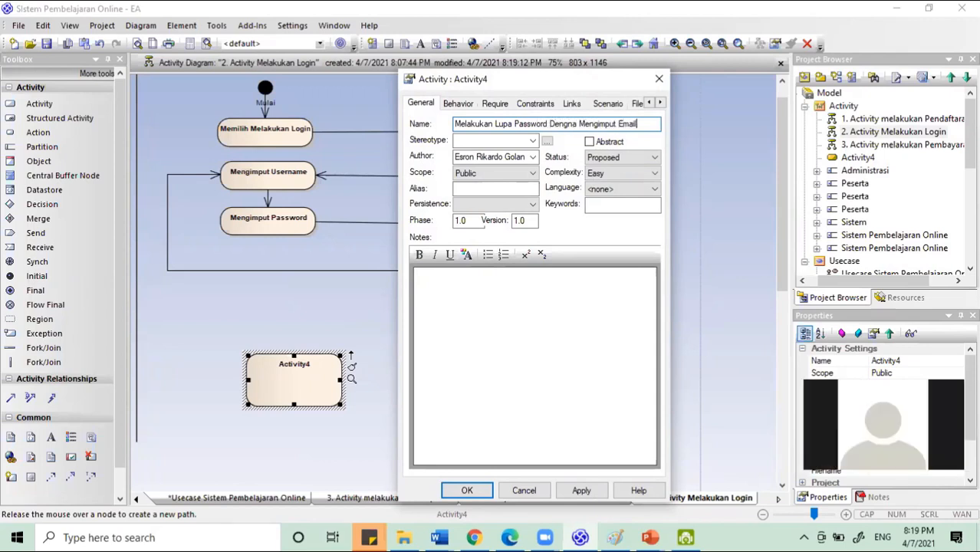
pyautogui.click(468, 489)
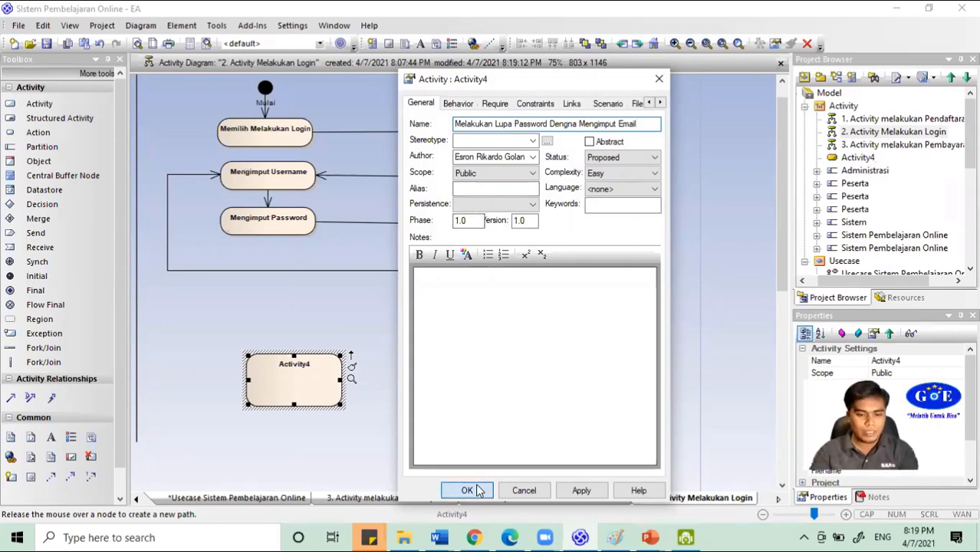
pyautogui.moveTo(309, 396)
pyautogui.mouseDown()
pyautogui.moveTo(274, 388)
pyautogui.moveTo(292, 390)
pyautogui.mouseUp()
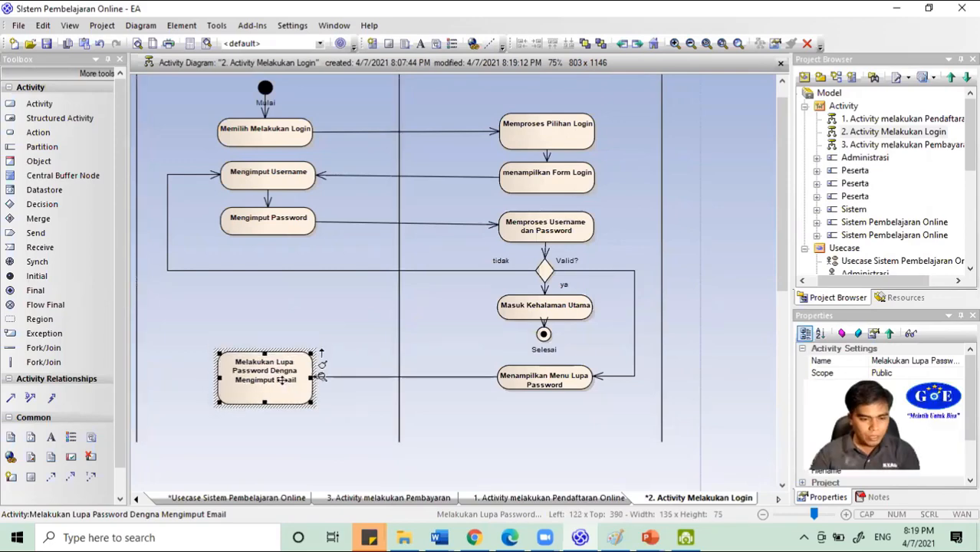
# - Rename the new Peserta activity 'Tampil Form Lupa password' and reduce its height to fit
pyautogui.doubleClick(283, 379)
pyautogui.hotkey('ctrl', 'c')
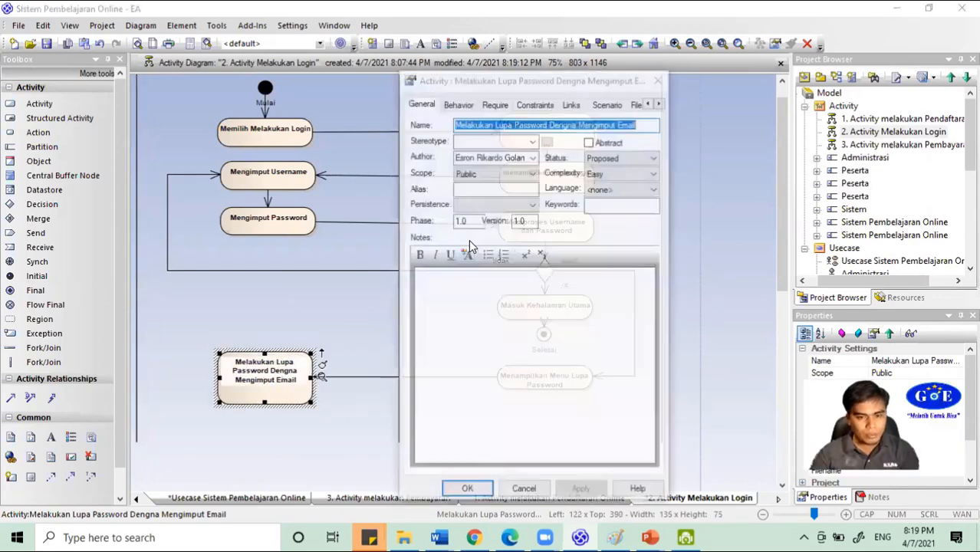
pyautogui.press('BackSpace')
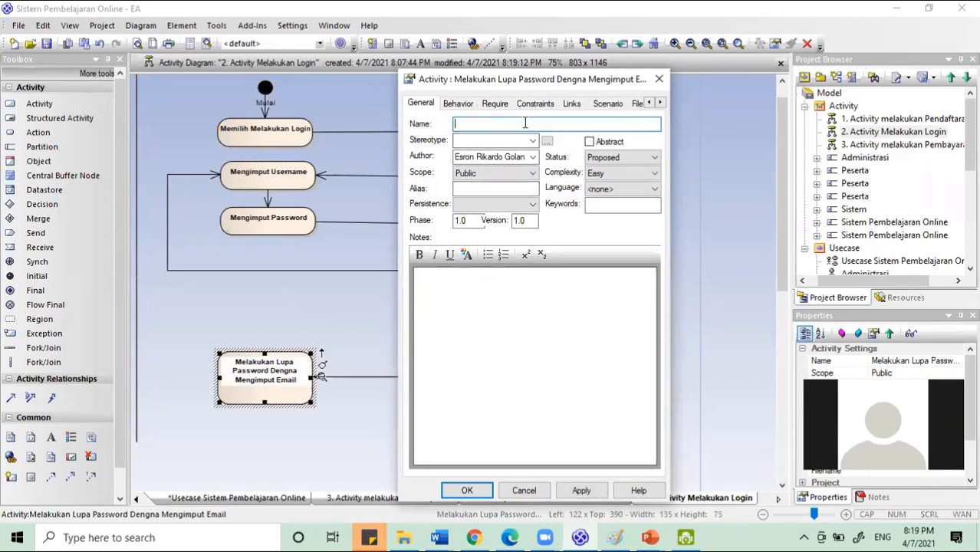
pyautogui.write('Tampil ')
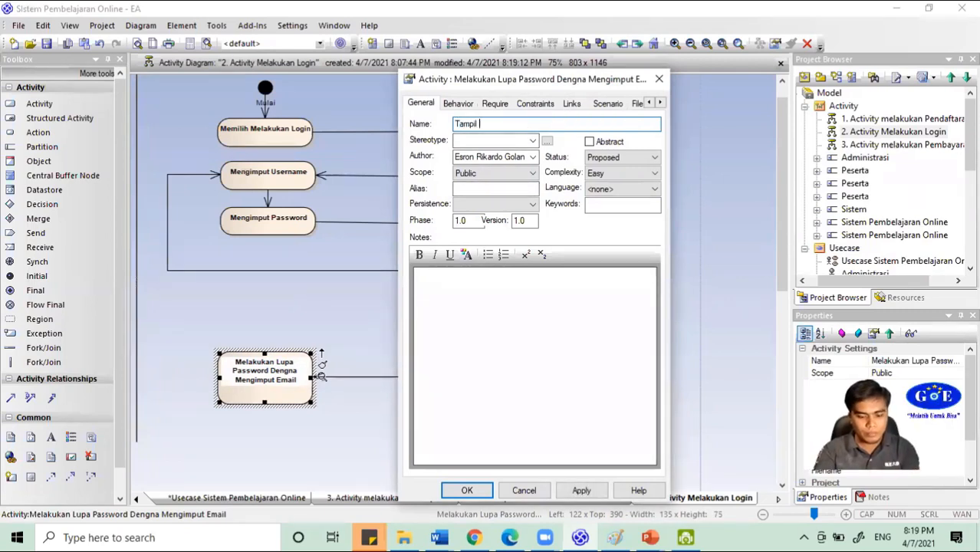
pyautogui.write('Form Lupa password')
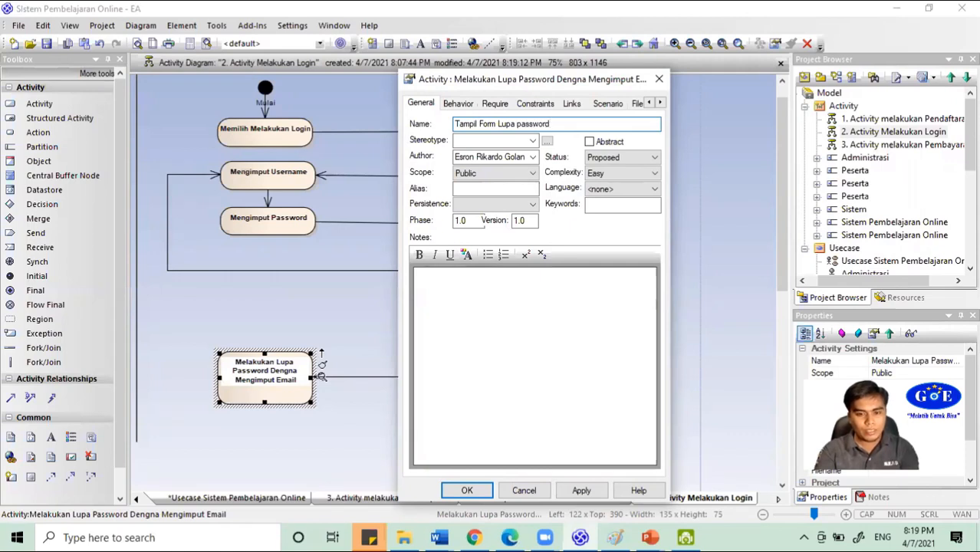
pyautogui.press('Return')
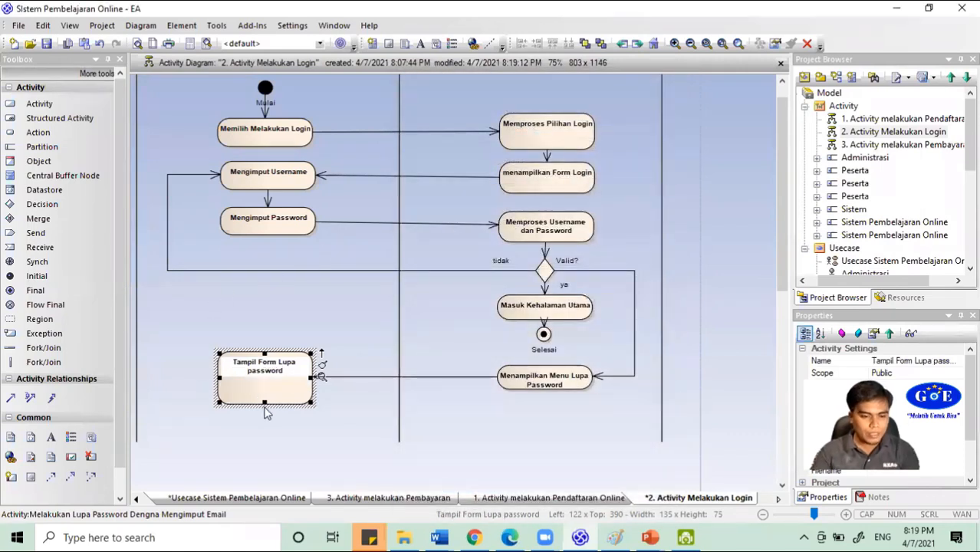
pyautogui.moveTo(264, 401)
pyautogui.mouseDown()
pyautogui.moveTo(266, 379)
pyautogui.moveTo(272, 385)
pyautogui.mouseUp()
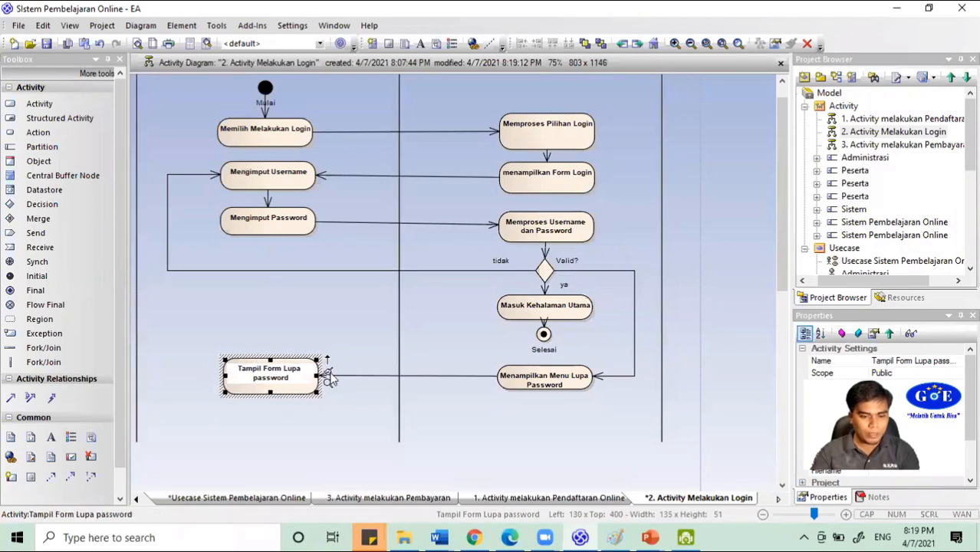
# - Extend the Peserta and Sistem Pembelajaran Online lanes downward, then draw a flow from Tampil Form Lupa password
pyautogui.scroll(-3, 337, 415)
pyautogui.click(287, 361)
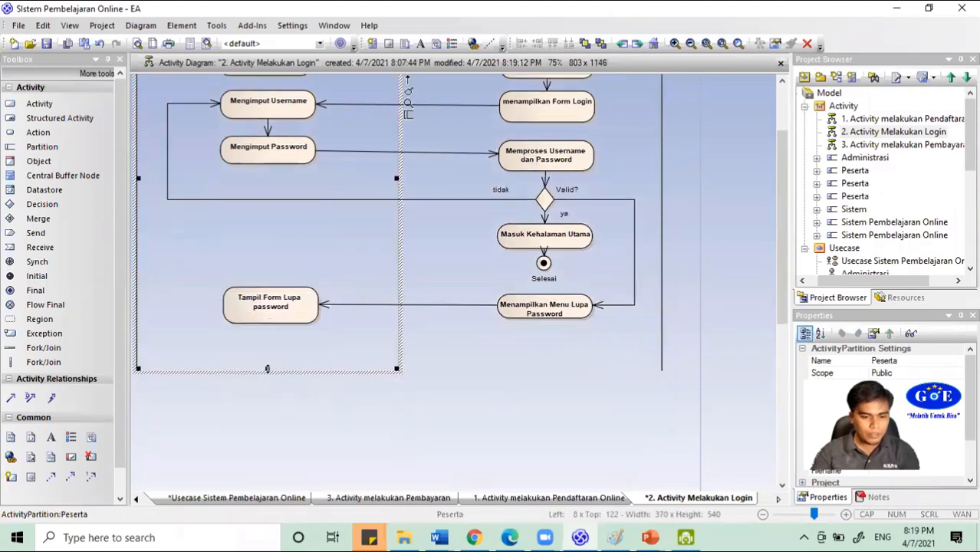
pyautogui.moveTo(266, 369); pyautogui.dragTo(267, 462)
pyautogui.click(553, 363)
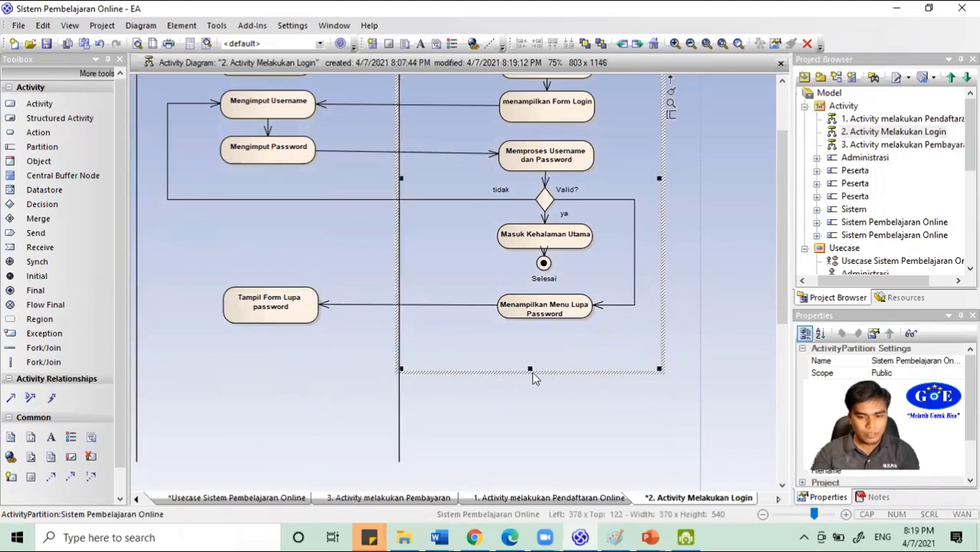
pyautogui.moveTo(529, 370); pyautogui.dragTo(529, 462)
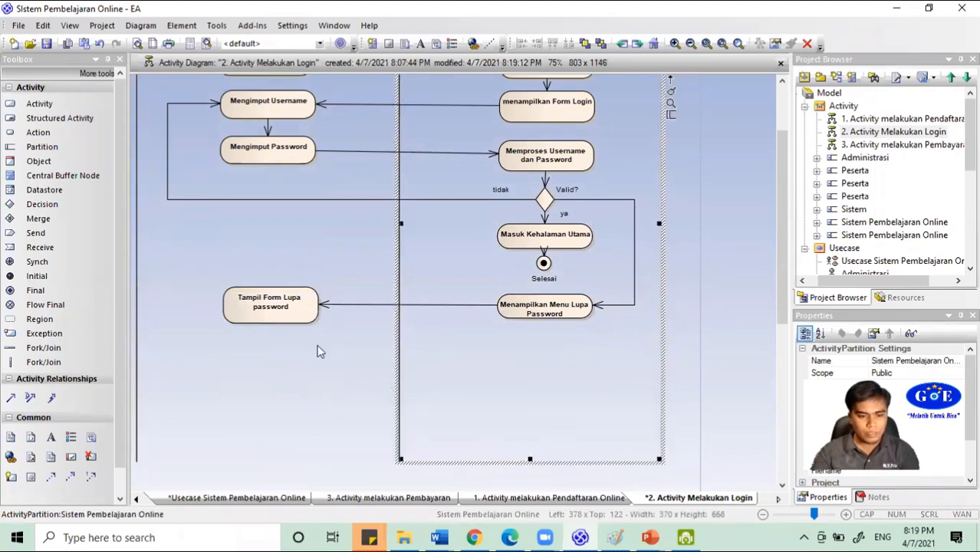
pyautogui.click(292, 307)
pyautogui.moveTo(332, 302); pyautogui.dragTo(269, 340)
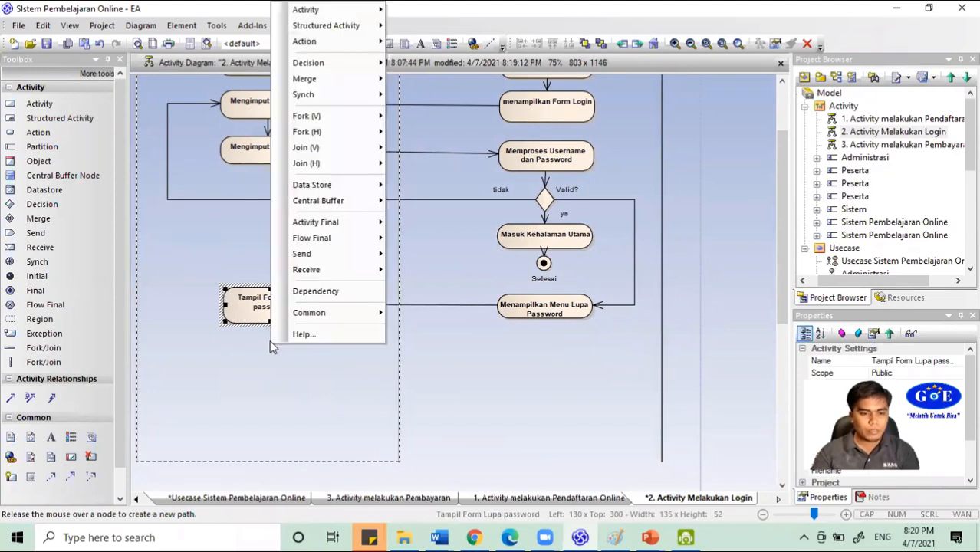
# - Add a control-flow-linked activity 'Melakukan Lupa Password Dengan Mengimput Email', correcting 'Dengna' to 'Dengan'
pyautogui.moveTo(366, 27)
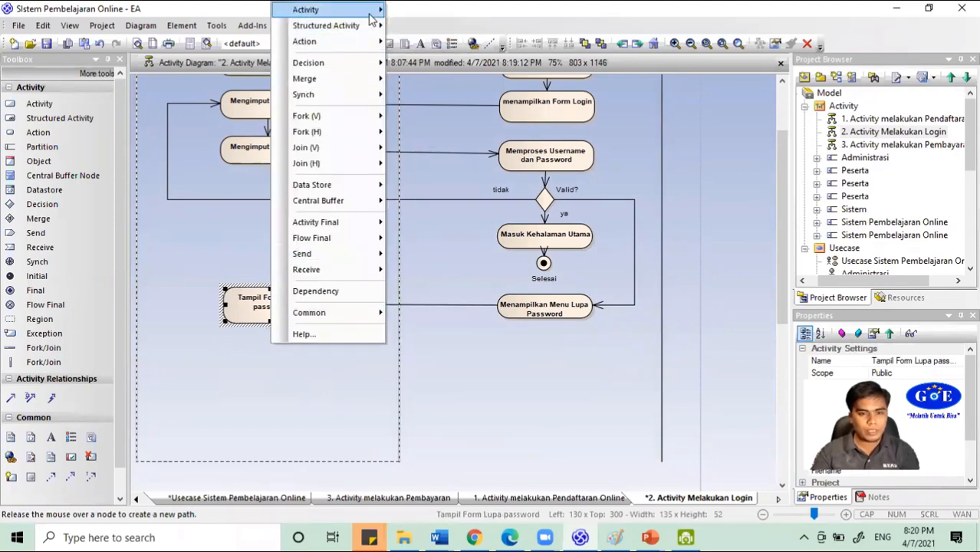
pyautogui.moveTo(306, 10)
pyautogui.click(430, 9)
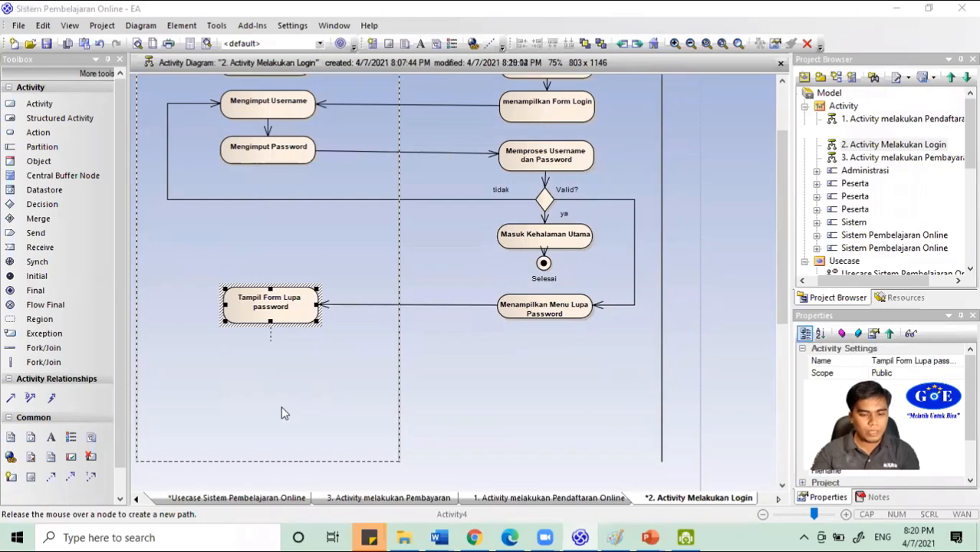
pyautogui.write('E')
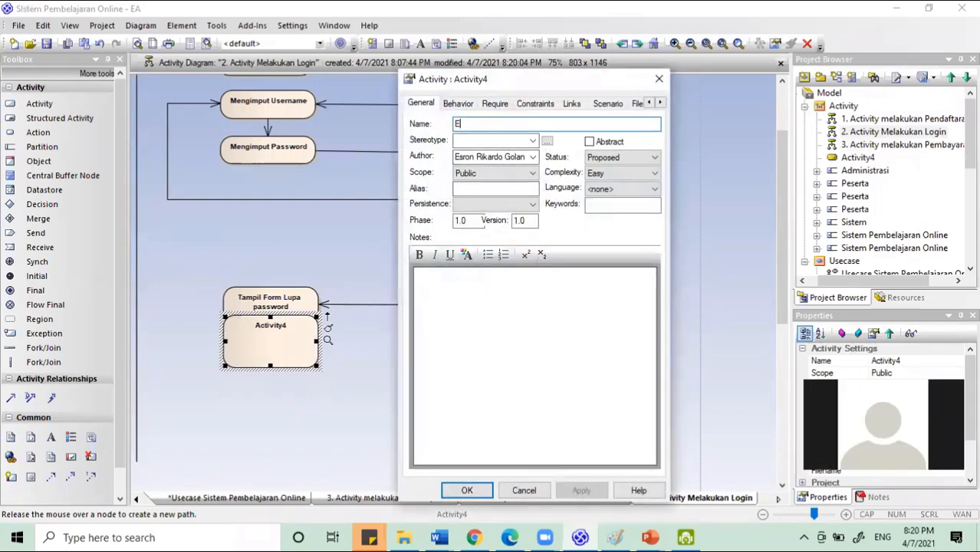
pyautogui.write('nt')
pyautogui.press('BackSpace')
pyautogui.press('BackSpace')
pyautogui.press('BackSpace')
pyautogui.hotkey('ctrl', 'v')
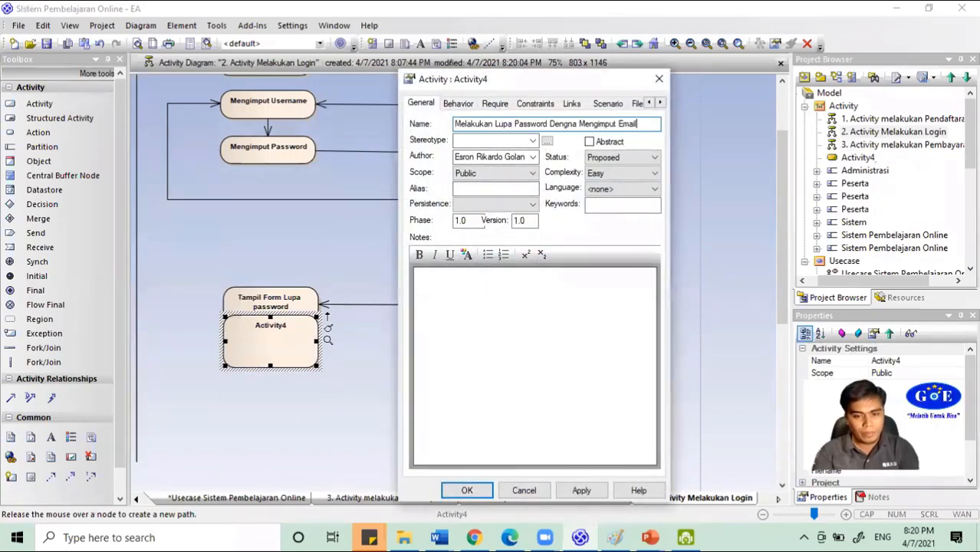
pyautogui.doubleClick(566, 124)
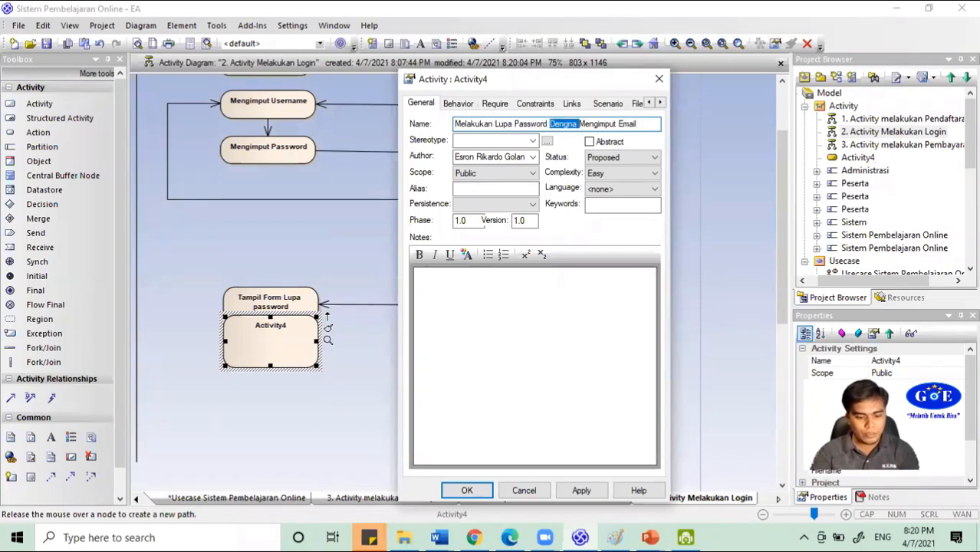
pyautogui.write('Dengan')
pyautogui.press('Return')
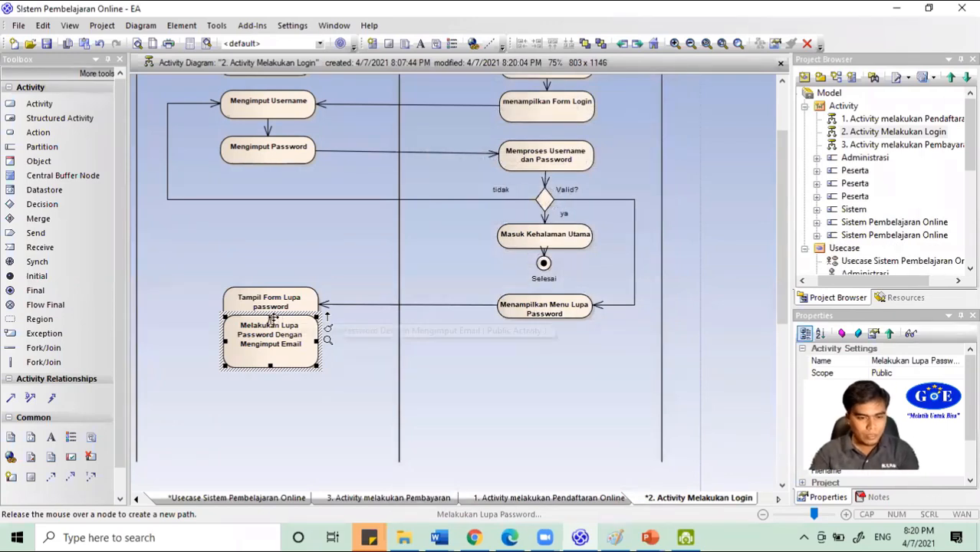
# - Place the email-entry activity under Tampil Form Lupa password, make it taller, and draw a flow rightward
pyautogui.moveTo(270, 322); pyautogui.dragTo(270, 339)
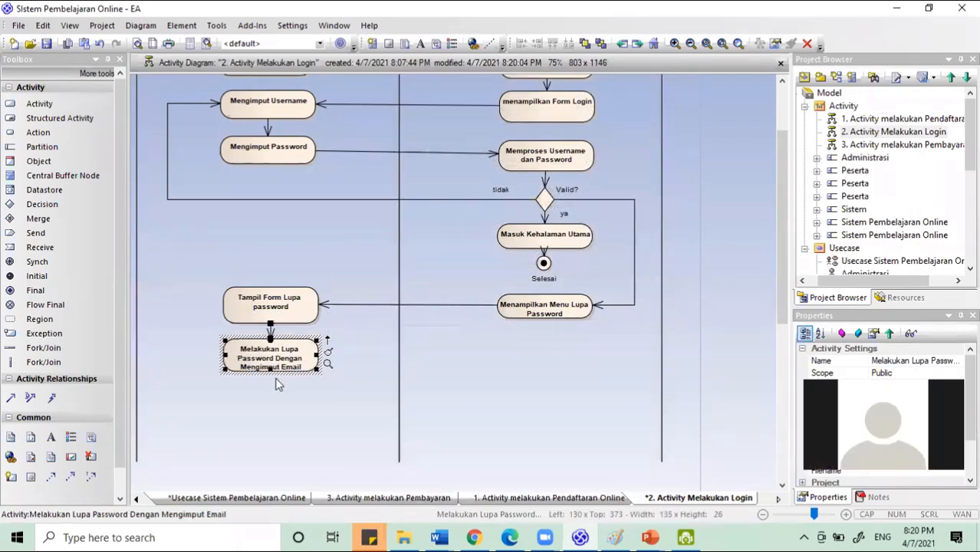
pyautogui.moveTo(317, 370); pyautogui.dragTo(315, 384)
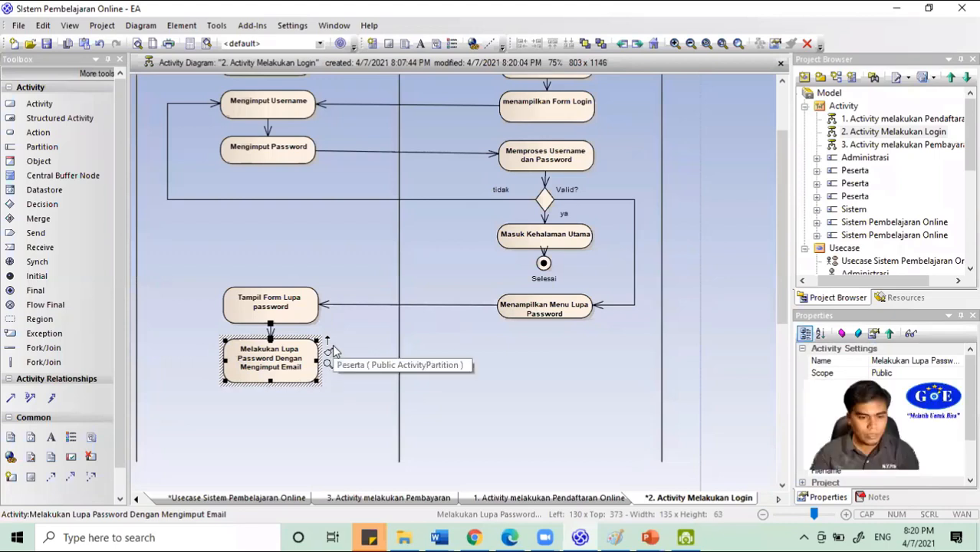
pyautogui.moveTo(328, 342); pyautogui.dragTo(504, 360)
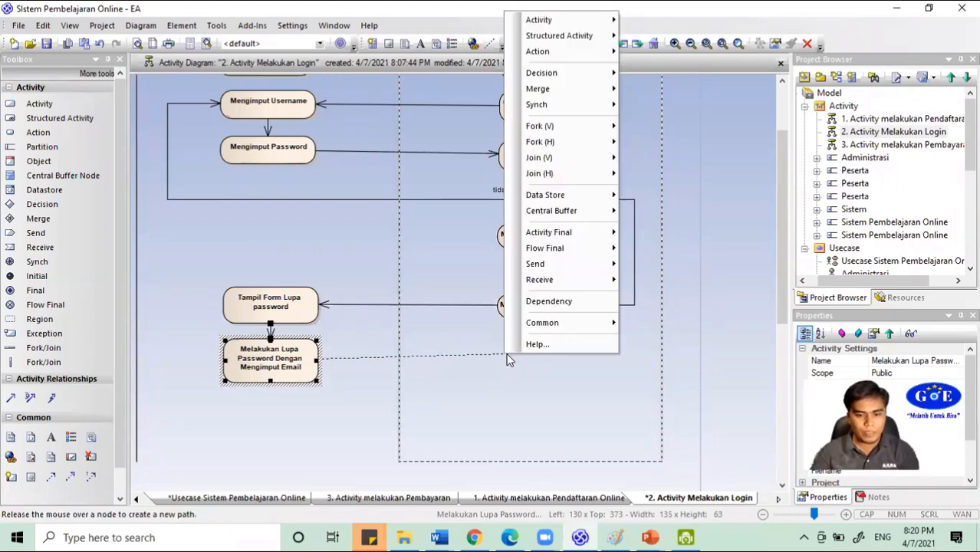
# - Create the linked system-lane activity 'memproses Lupa Passsword' and shorten it
pyautogui.moveTo(614, 25)
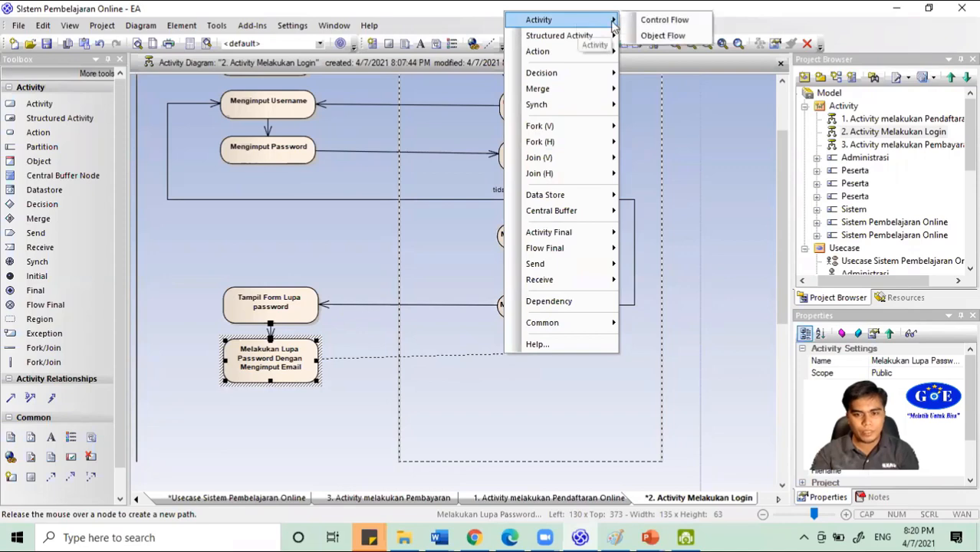
pyautogui.click(652, 20)
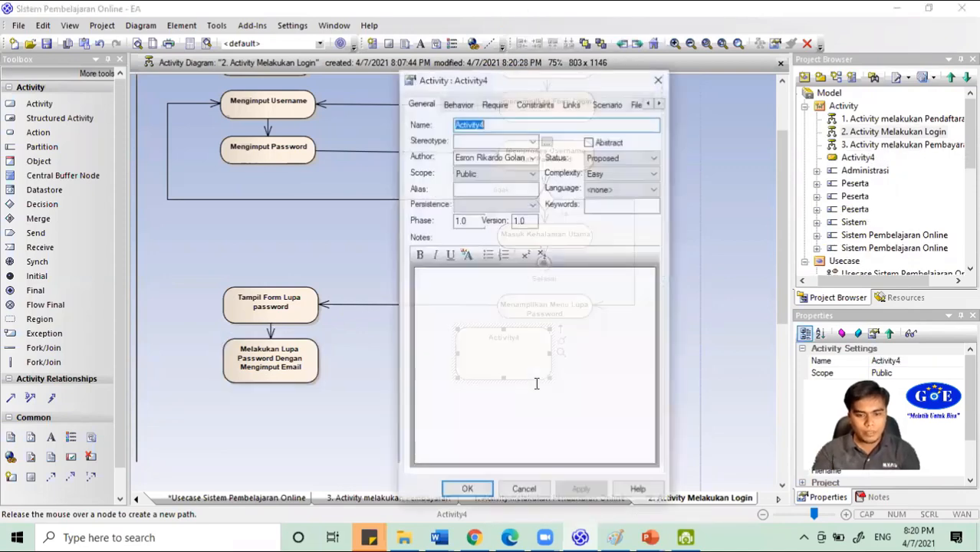
pyautogui.write('memproses Lupa Password')
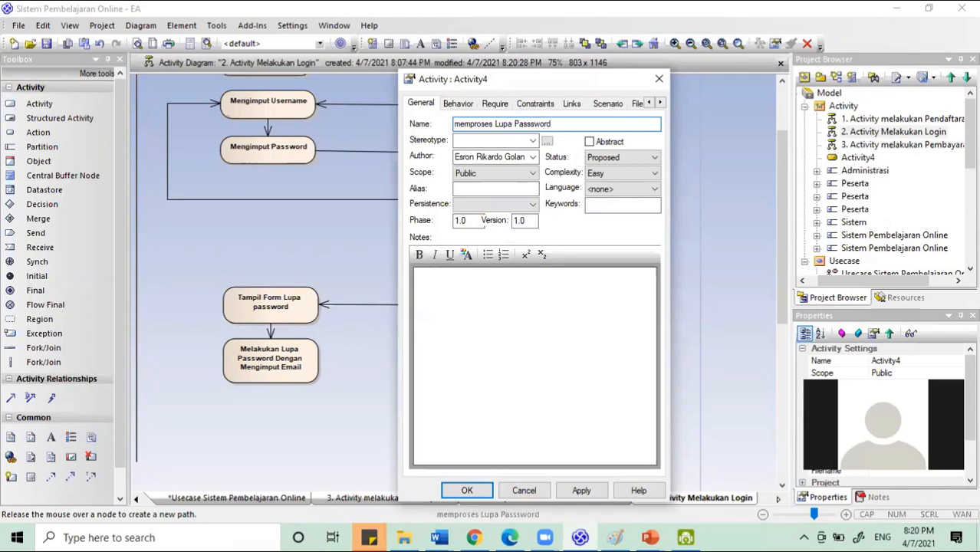
pyautogui.press('Return')
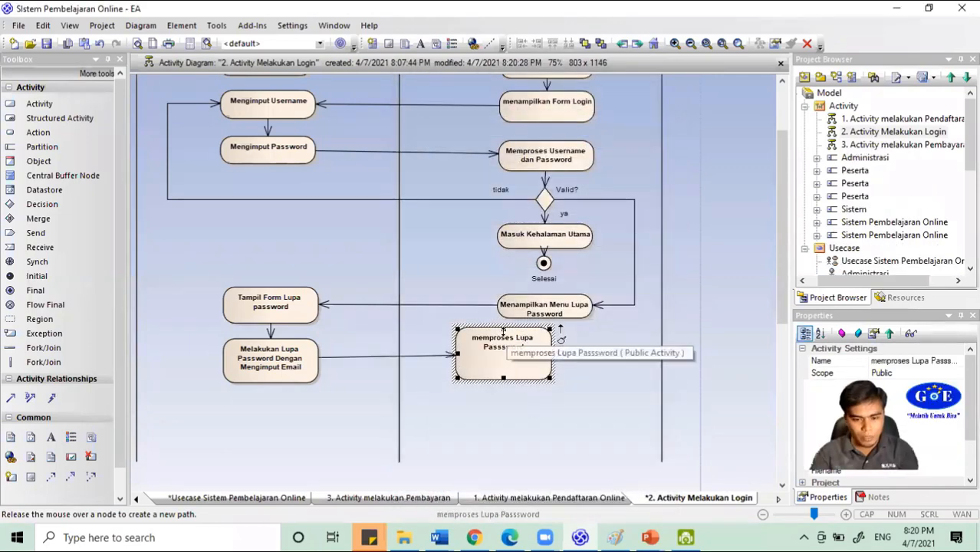
pyautogui.moveTo(503, 378); pyautogui.dragTo(550, 376)
pyautogui.moveTo(602, 351); pyautogui.dragTo(546, 399)
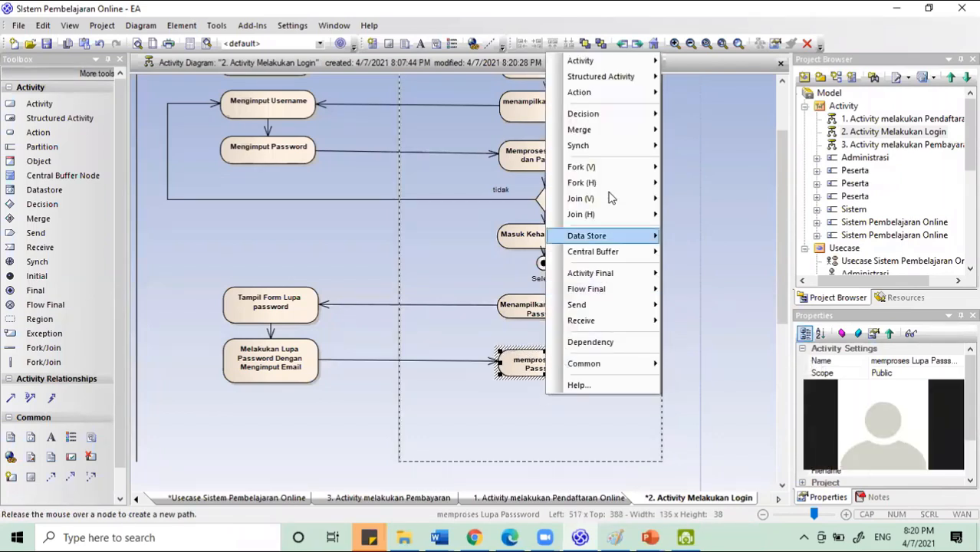
pyautogui.moveTo(634, 68)
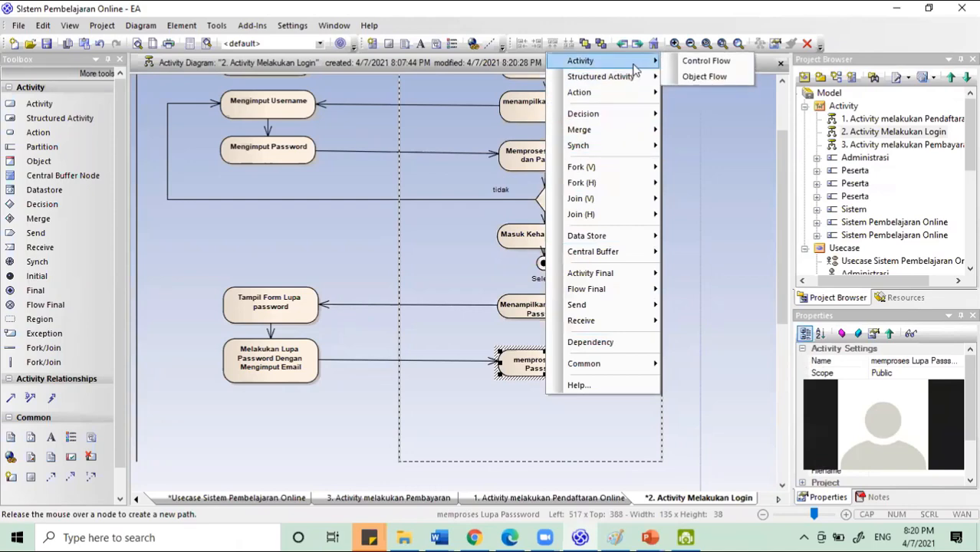
pyautogui.click(681, 61)
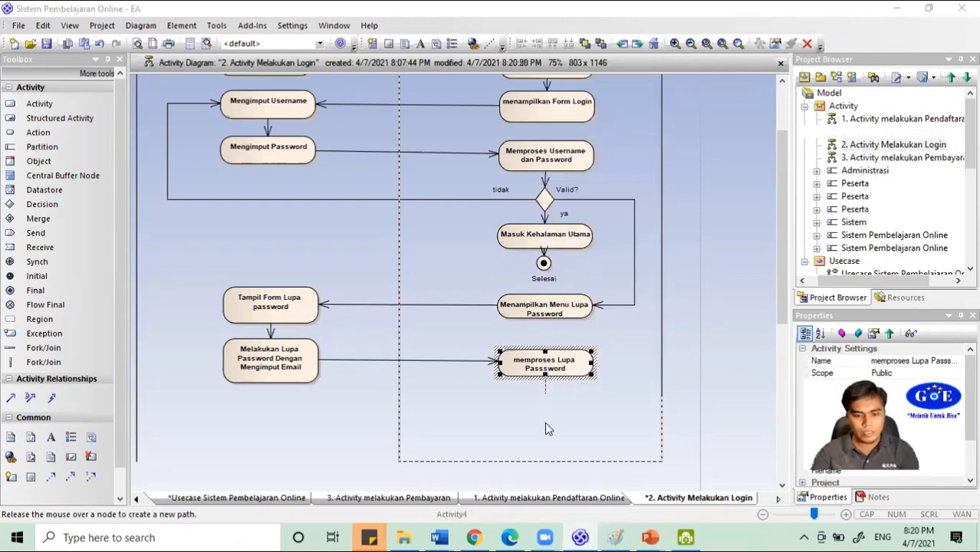
pyautogui.write('Email Ada?')
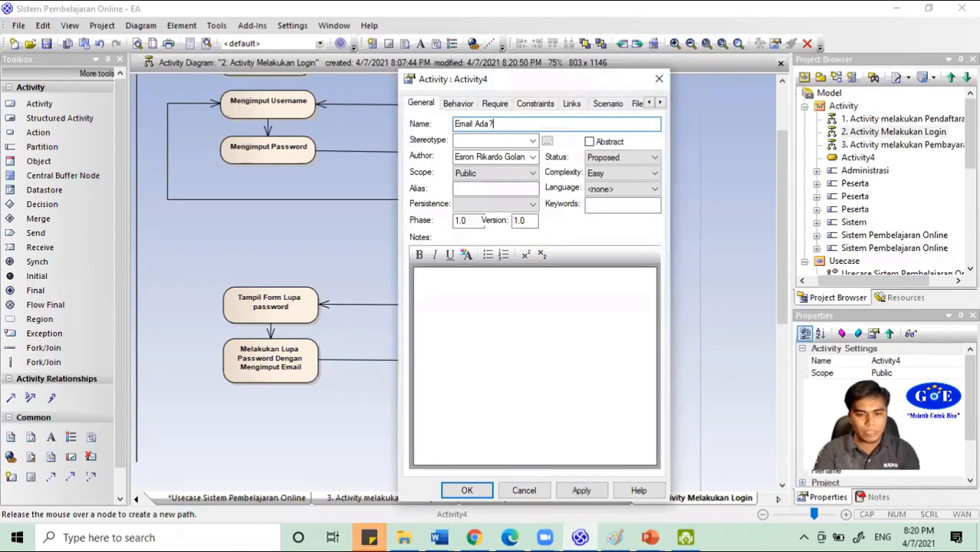
pyautogui.click(475, 487)
pyautogui.click(545, 392)
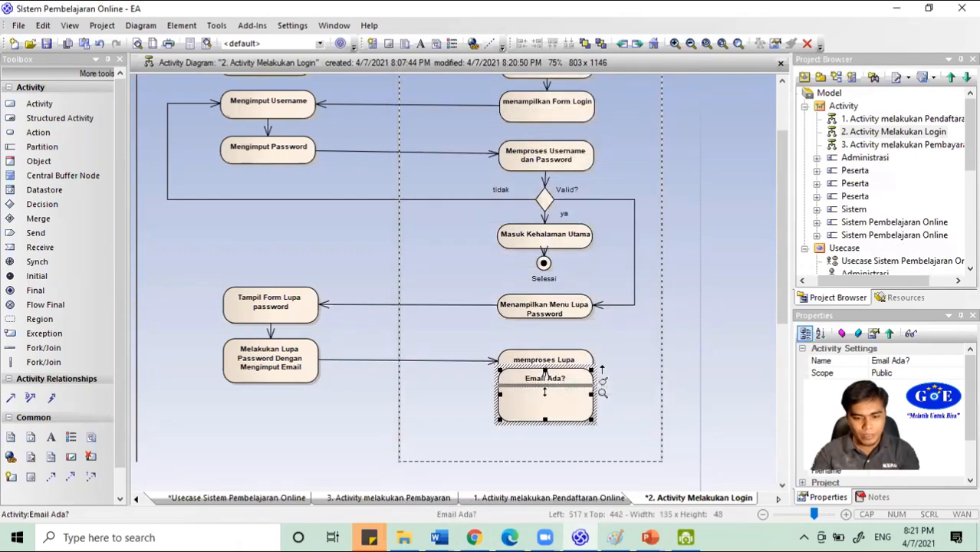
pyautogui.moveTo(545, 392); pyautogui.dragTo(545, 394)
pyautogui.scroll(-1, 555, 412)
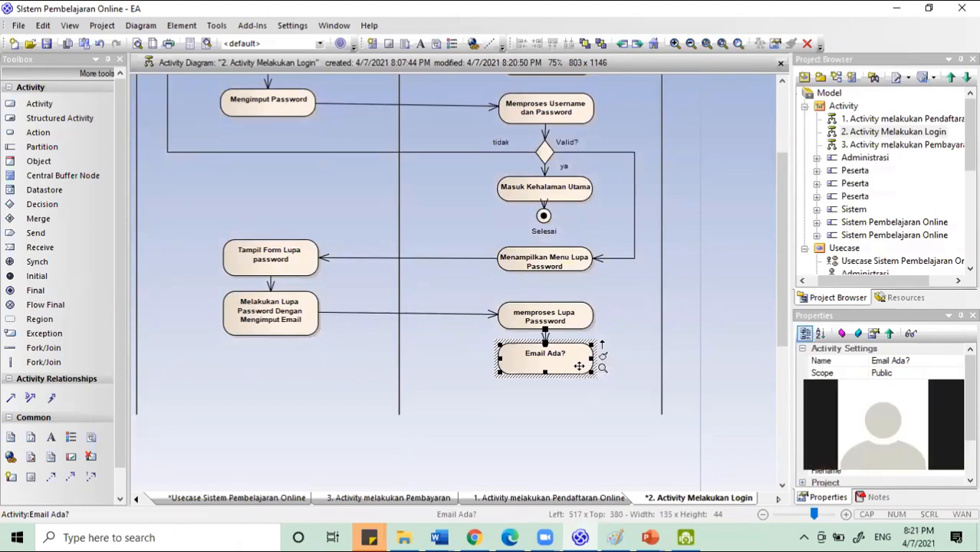
pyautogui.press('Delete')
# - Draw a flow down from memproses Lupa Passsword into a Decision node named 'Validasi Email?'
pyautogui.click(555, 317)
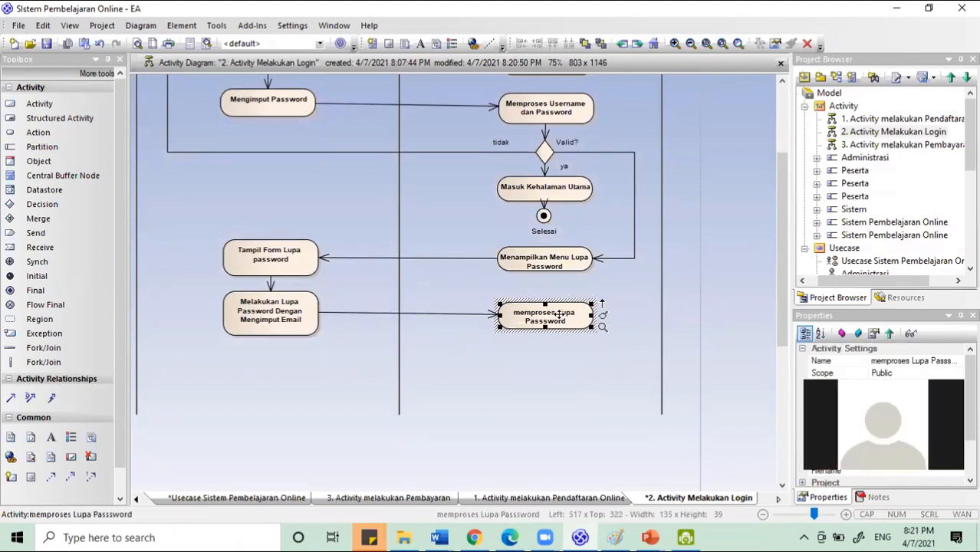
pyautogui.moveTo(602, 308); pyautogui.dragTo(574, 337)
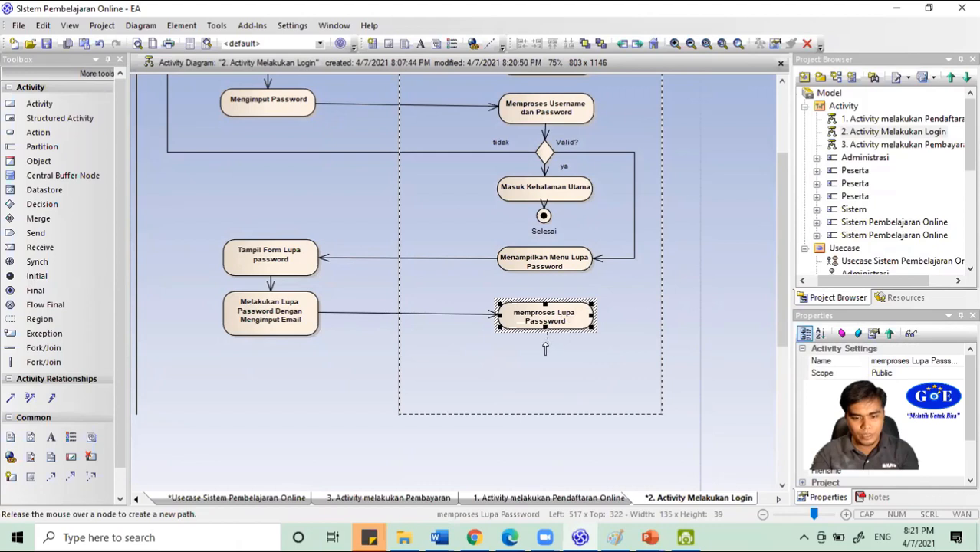
pyautogui.moveTo(546, 348); pyautogui.dragTo(545, 348)
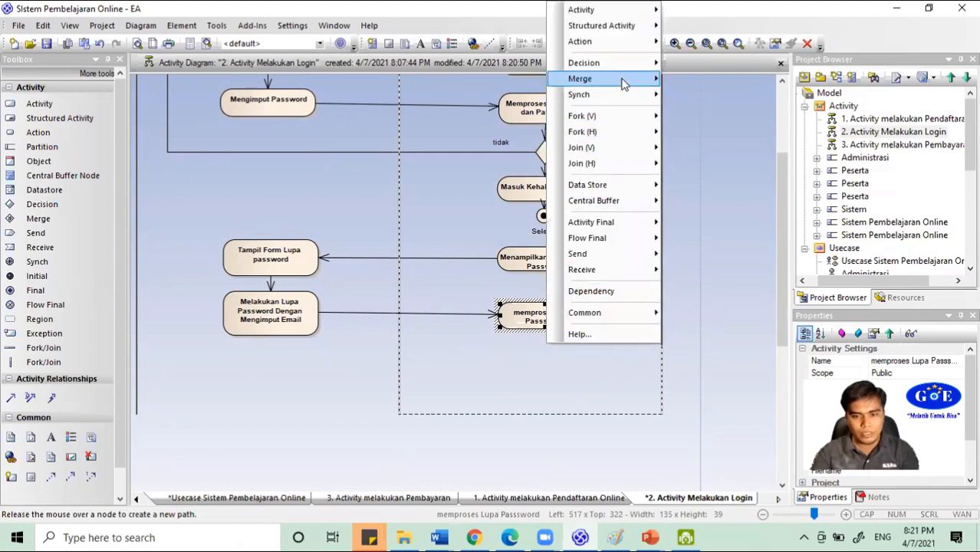
pyautogui.moveTo(625, 68)
pyautogui.click(690, 76)
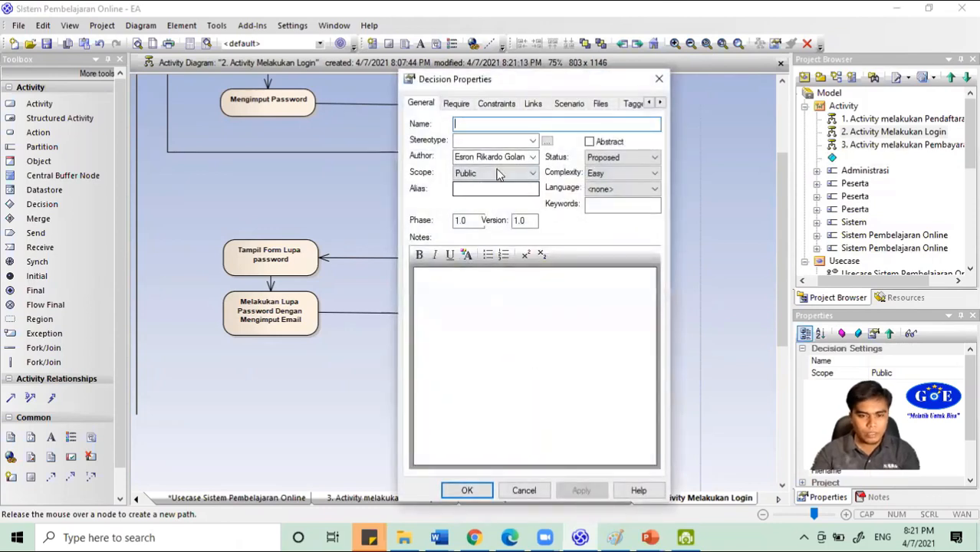
pyautogui.write('Lup')
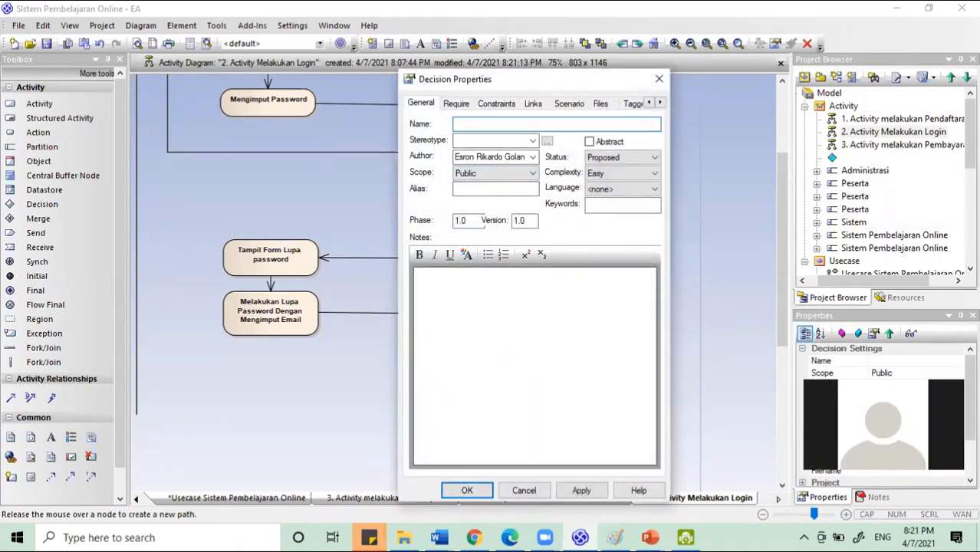
pyautogui.write('Validasi Email ?')
pyautogui.press('Return')
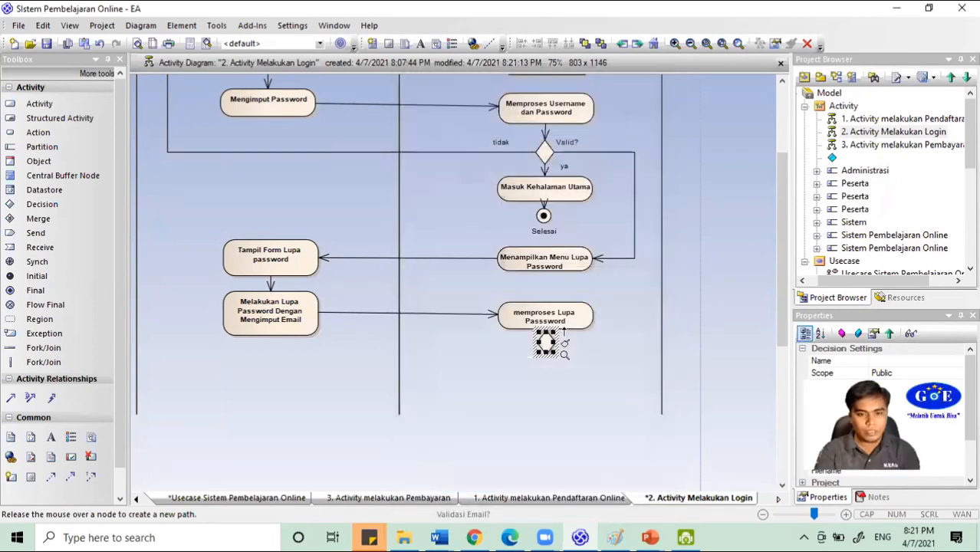
# - Lower the Validasi Email? decision, add a linked 'Tampil Form Rubah Password' activity below it, and shrink it
pyautogui.moveTo(542, 345); pyautogui.dragTo(541, 385)
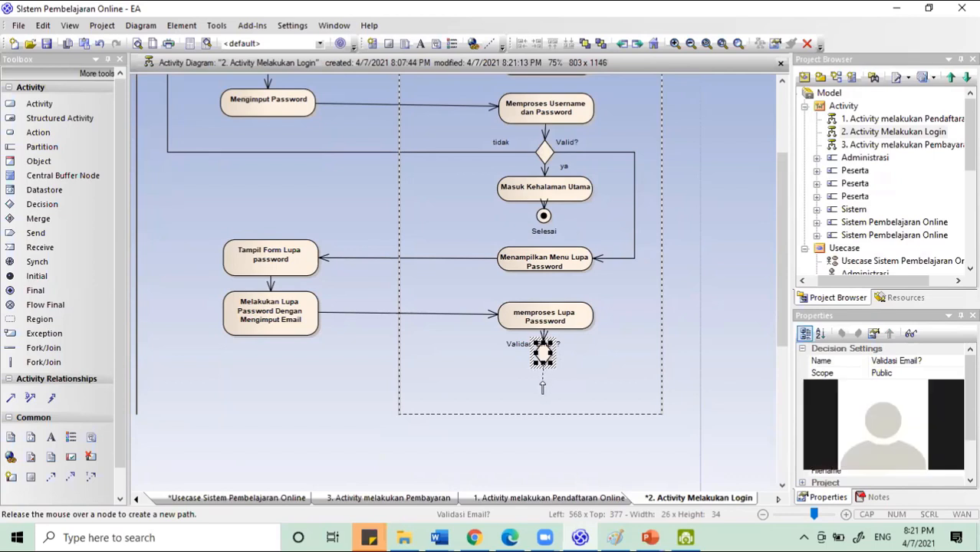
pyautogui.moveTo(543, 387); pyautogui.dragTo(541, 395)
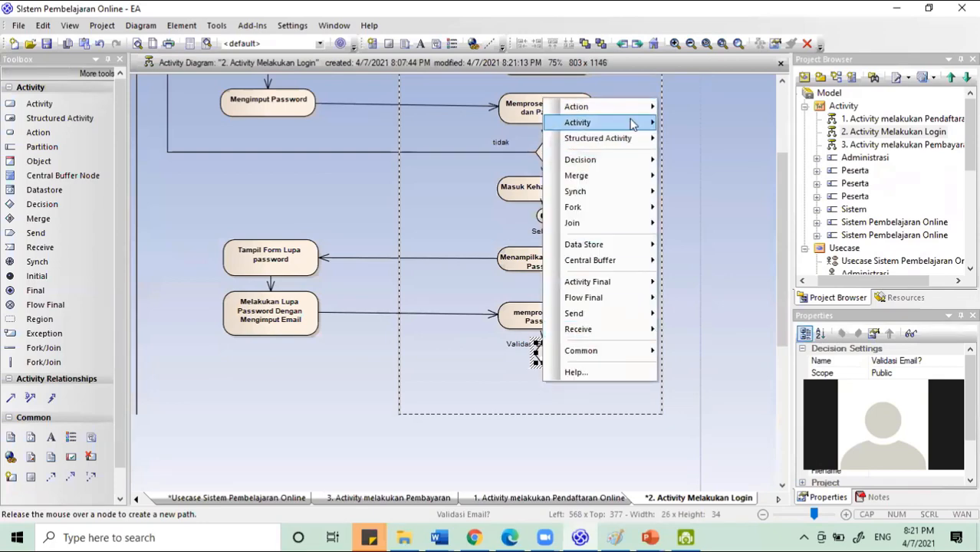
pyautogui.moveTo(638, 122)
pyautogui.click(684, 125)
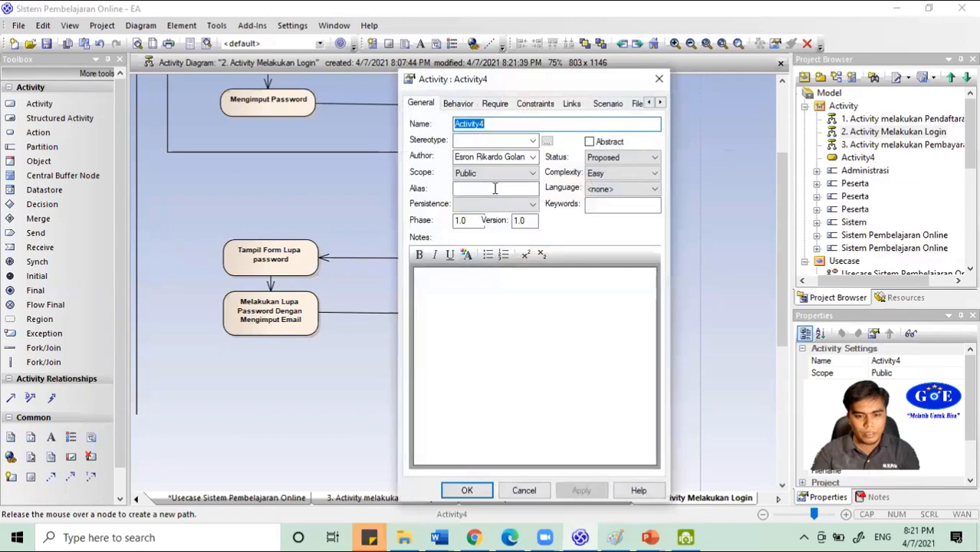
pyautogui.write('Masuk')
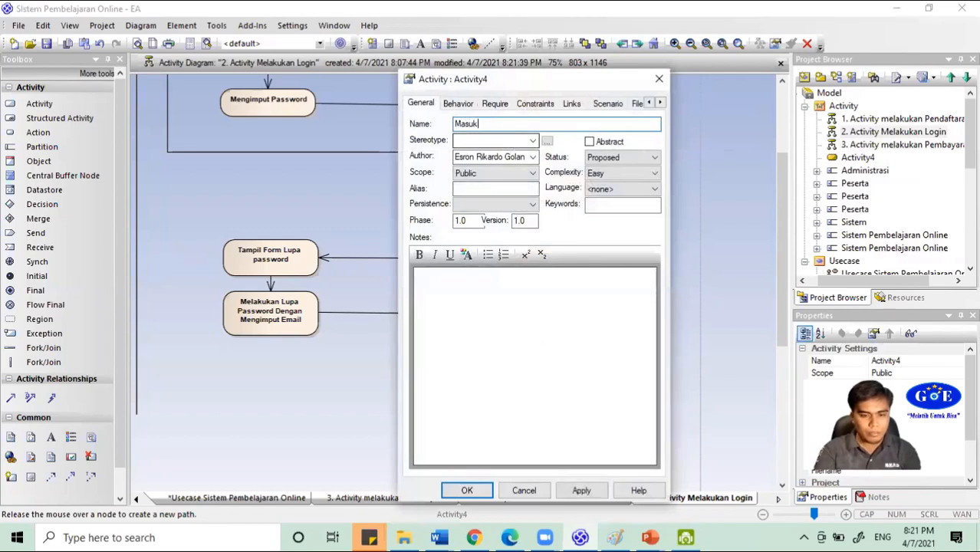
pyautogui.write(' ke Fo')
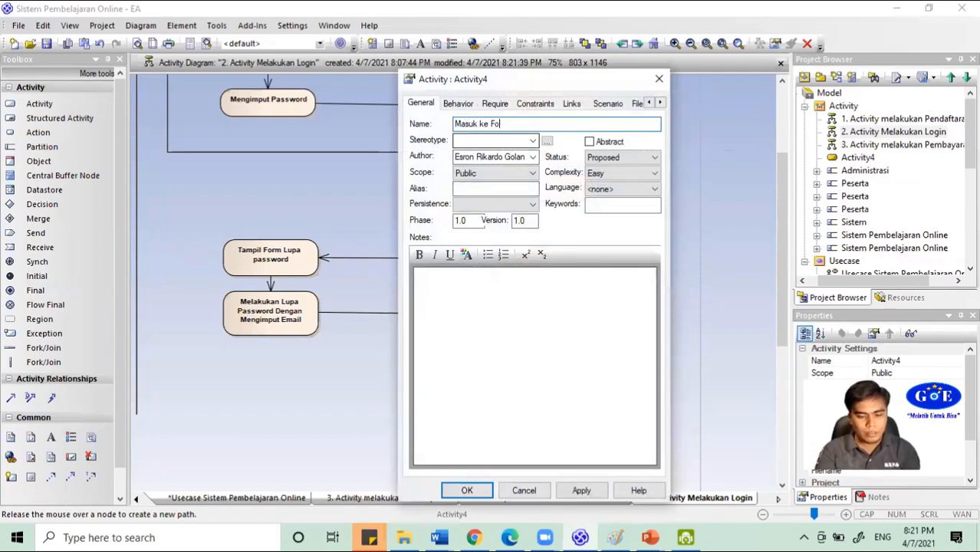
pyautogui.press('BackSpace')
pyautogui.press('BackSpace')
pyautogui.press('BackSpace')
pyautogui.press('BackSpace')
pyautogui.press('BackSpace')
pyautogui.press('BackSpace')
pyautogui.press('BackSpace')
pyautogui.press('BackSpace')
pyautogui.press('BackSpace')
pyautogui.press('BackSpace')
pyautogui.press('BackSpace')
pyautogui.write('Tam')
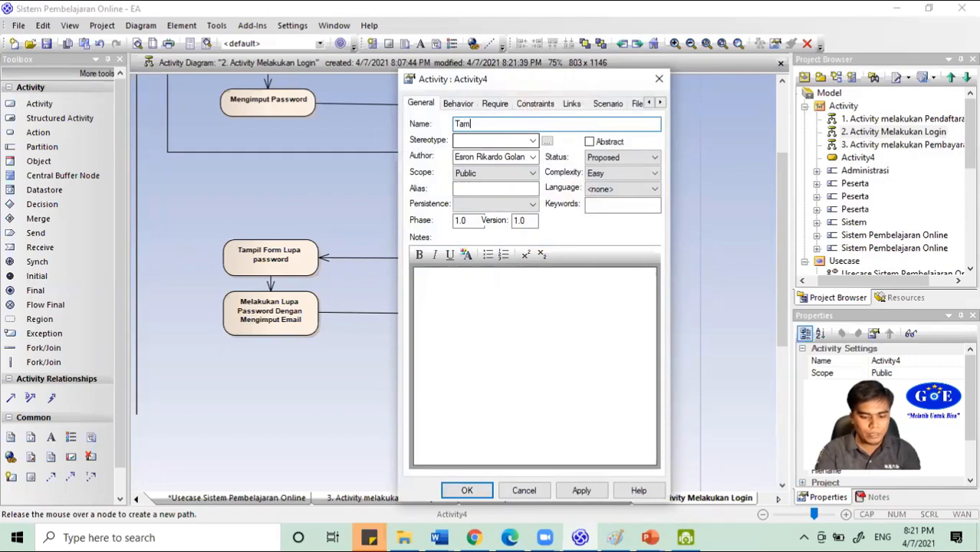
pyautogui.write('pil Form ')
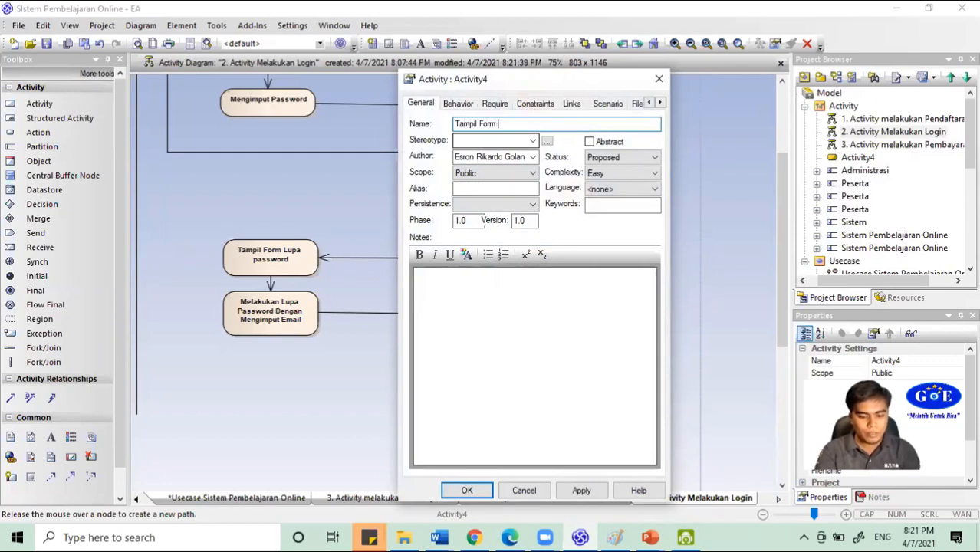
pyautogui.write('Rubah Password')
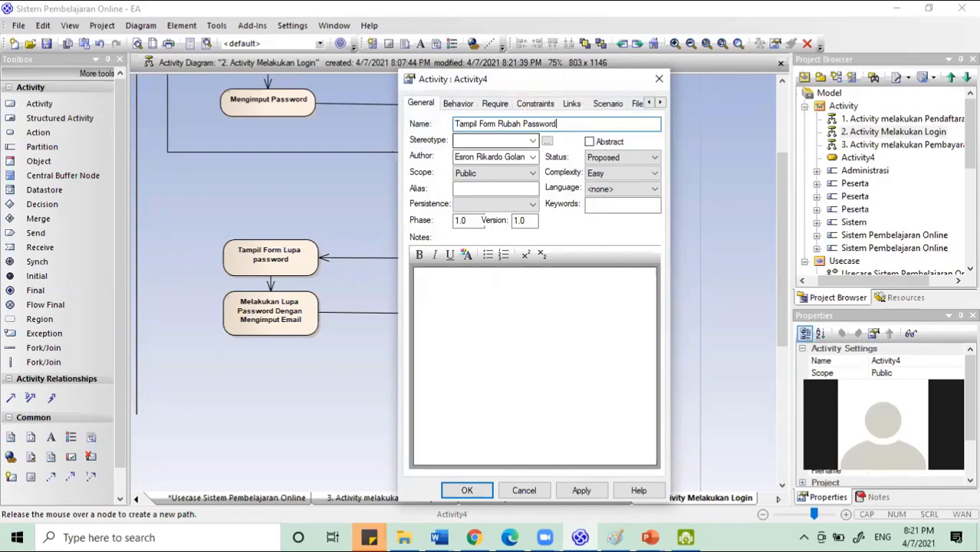
pyautogui.press('Return')
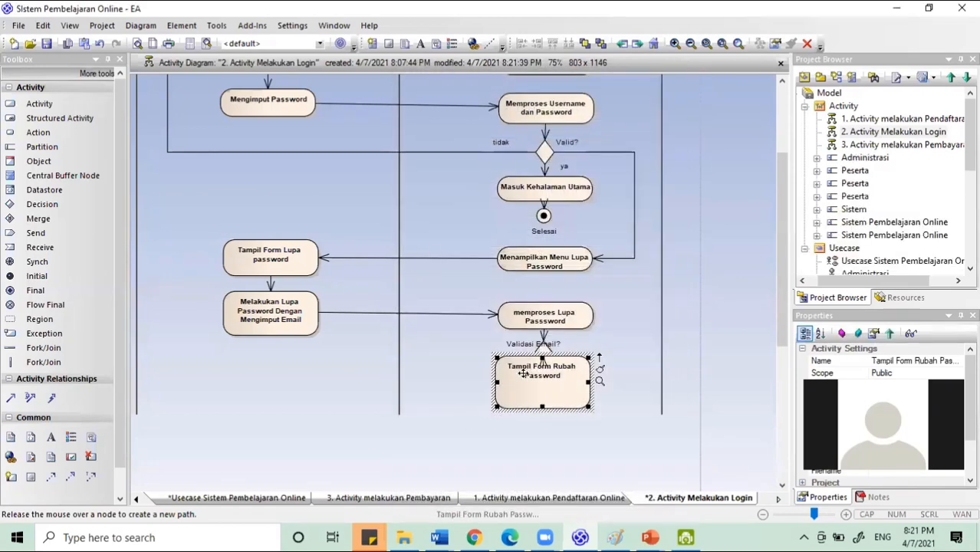
pyautogui.moveTo(543, 358); pyautogui.dragTo(544, 376)
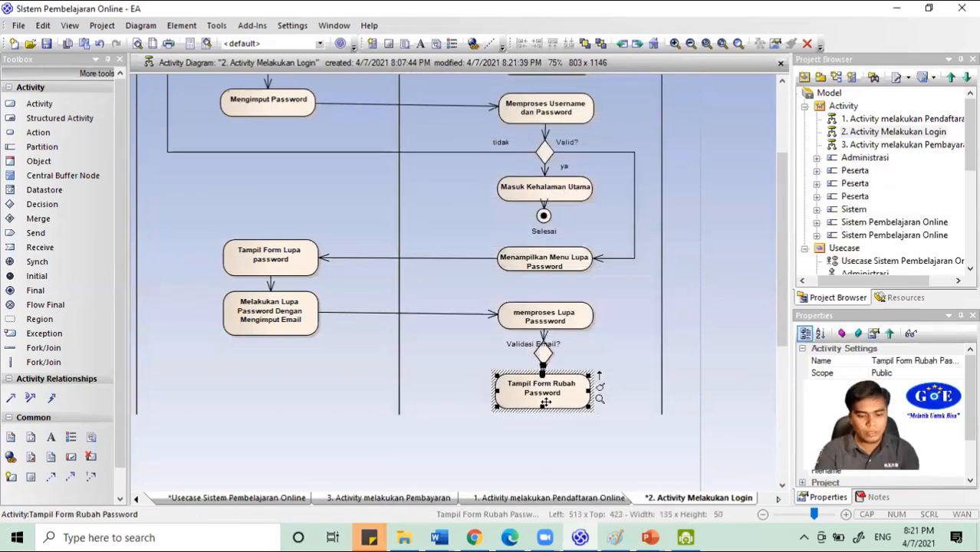
# - Lengthen the system and Peserta swimlanes further downward
pyautogui.click(572, 413)
pyautogui.scroll(-1, 544, 383)
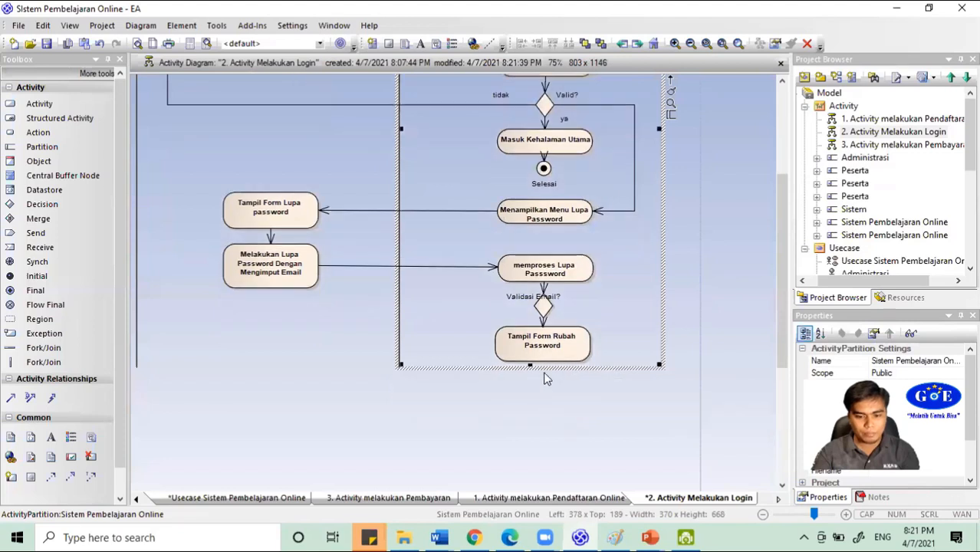
pyautogui.moveTo(529, 366); pyautogui.dragTo(529, 469)
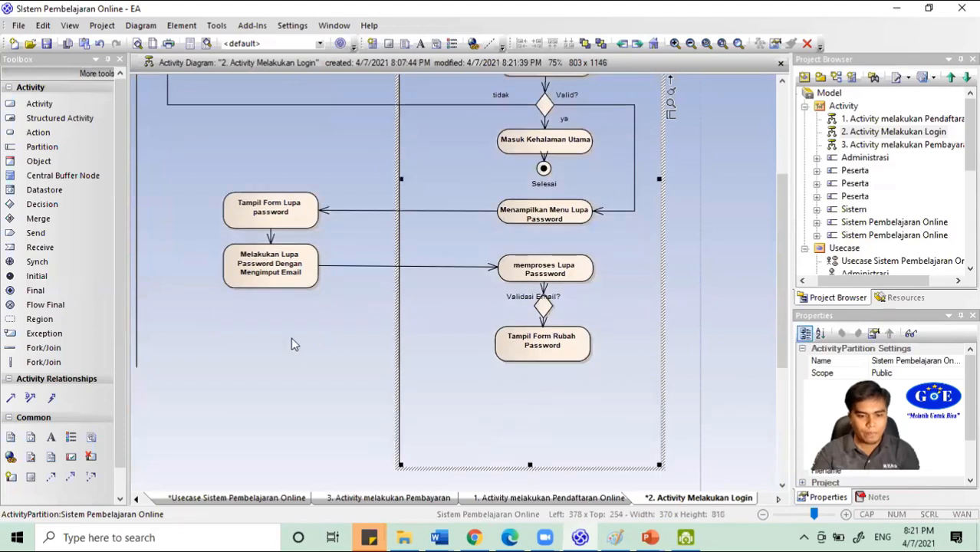
pyautogui.click(267, 364)
pyautogui.moveTo(267, 364); pyautogui.dragTo(267, 466)
# - Connect the Validasi Email? decision back to the email-entry activity with a control flow
pyautogui.click(537, 309)
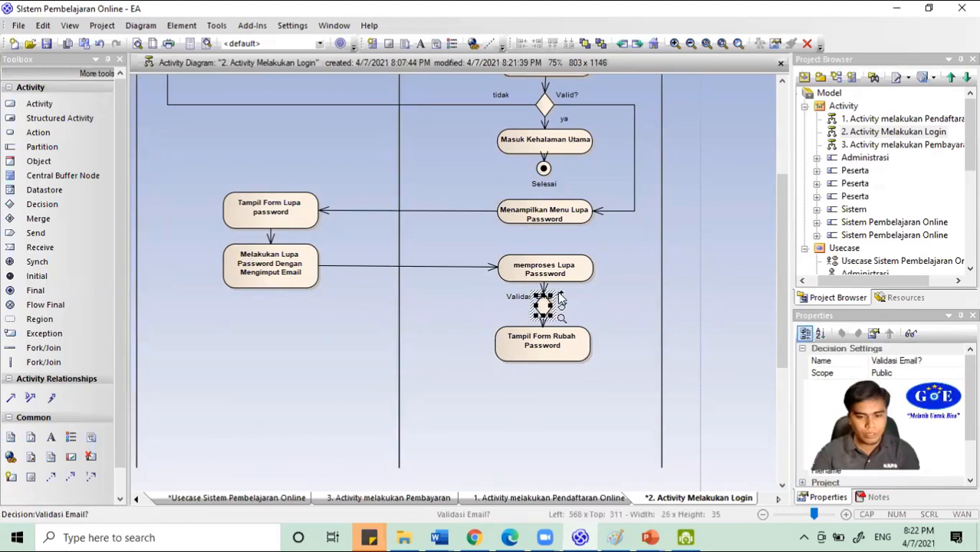
pyautogui.moveTo(560, 297); pyautogui.dragTo(253, 276)
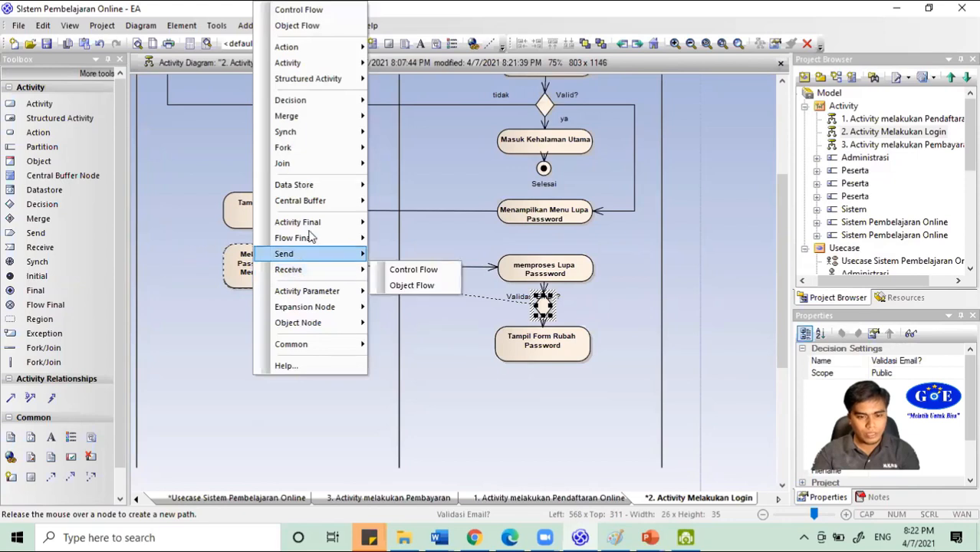
pyautogui.click(319, 14)
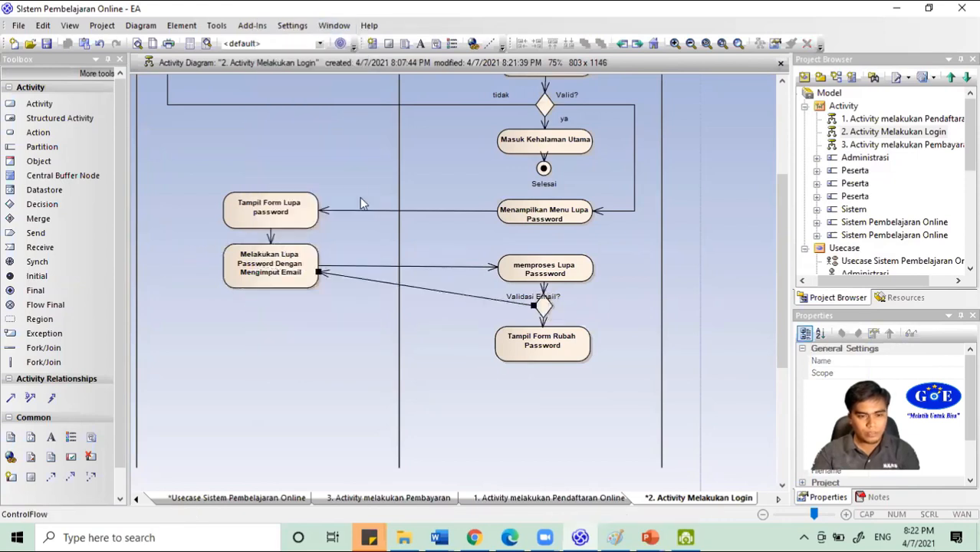
pyautogui.rightClick(381, 285)
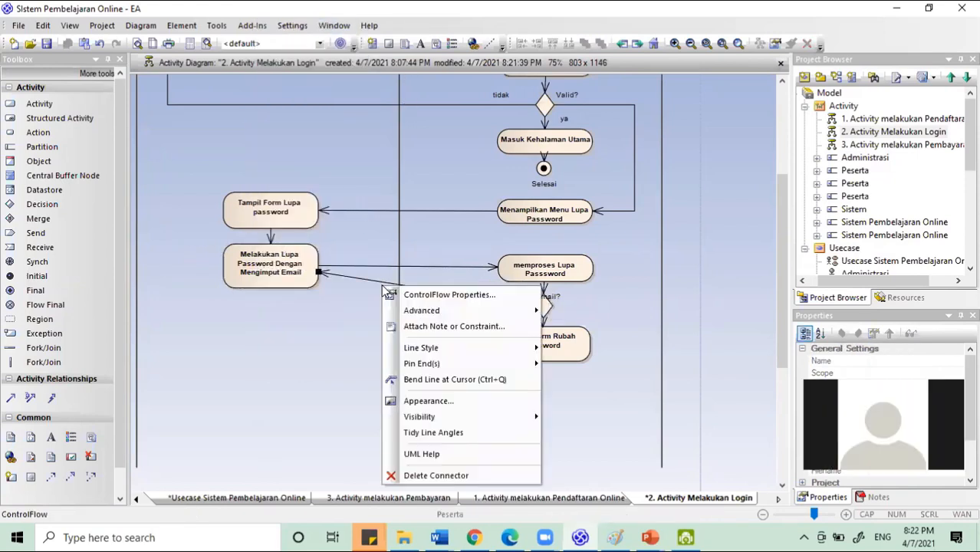
pyautogui.click(311, 318)
# - Draw a new flow from Tampil Form Rubah Password into the Peserta lane
pyautogui.click(432, 284)
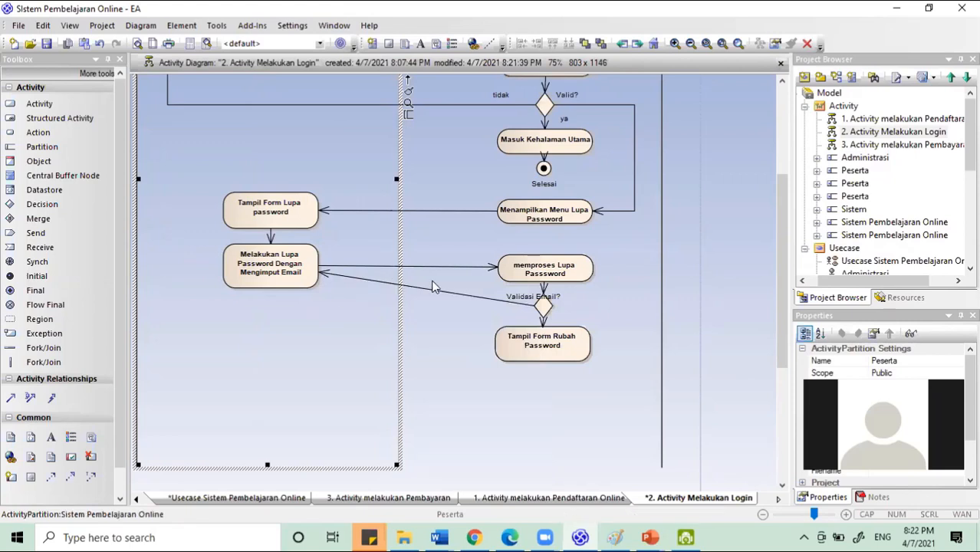
pyautogui.click(518, 357)
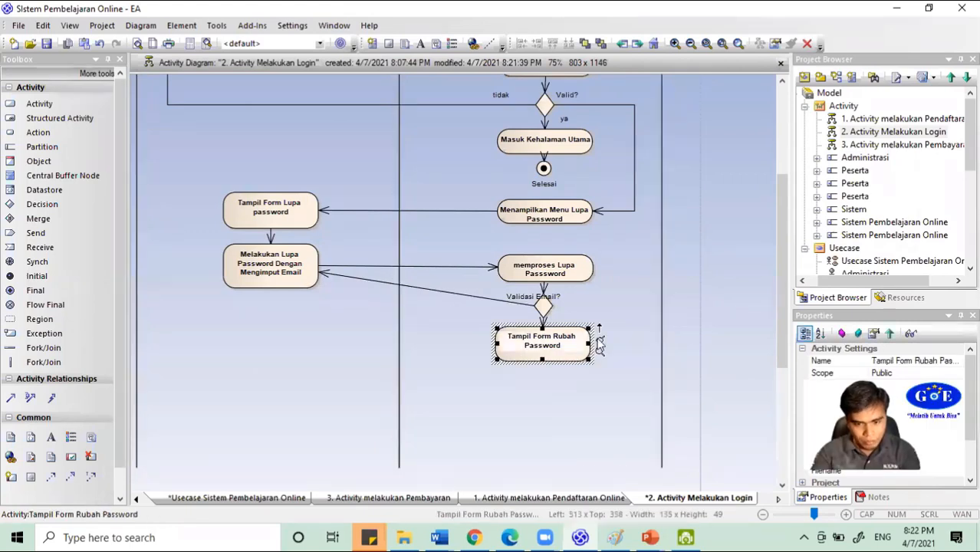
pyautogui.moveTo(603, 336); pyautogui.dragTo(543, 385)
pyautogui.moveTo(399, 358); pyautogui.dragTo(305, 349)
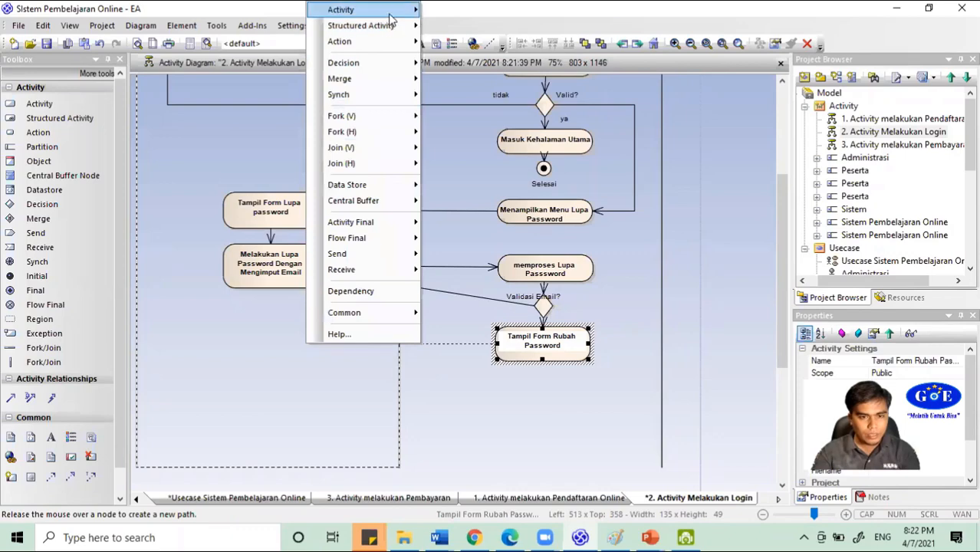
# - Create a linked Peserta activity 'Mengimput Password', move it left, and shorten its height
pyautogui.moveTo(389, 10)
pyautogui.click(439, 9)
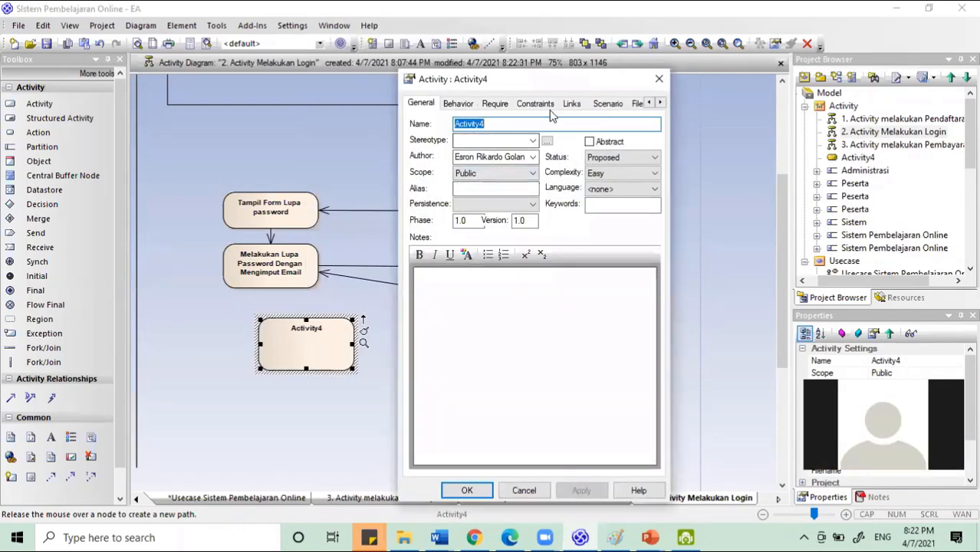
pyautogui.write('Meng')
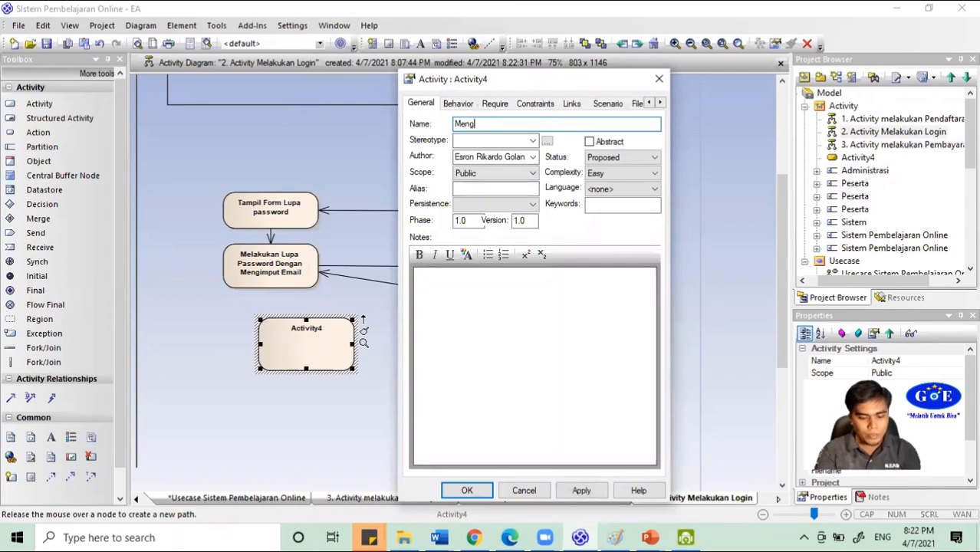
pyautogui.write('imput')
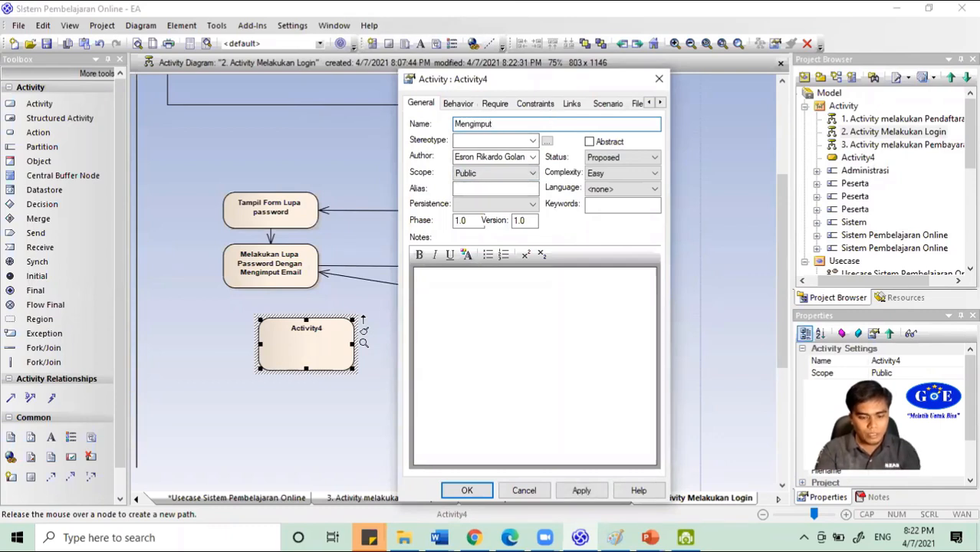
pyautogui.write(' E')
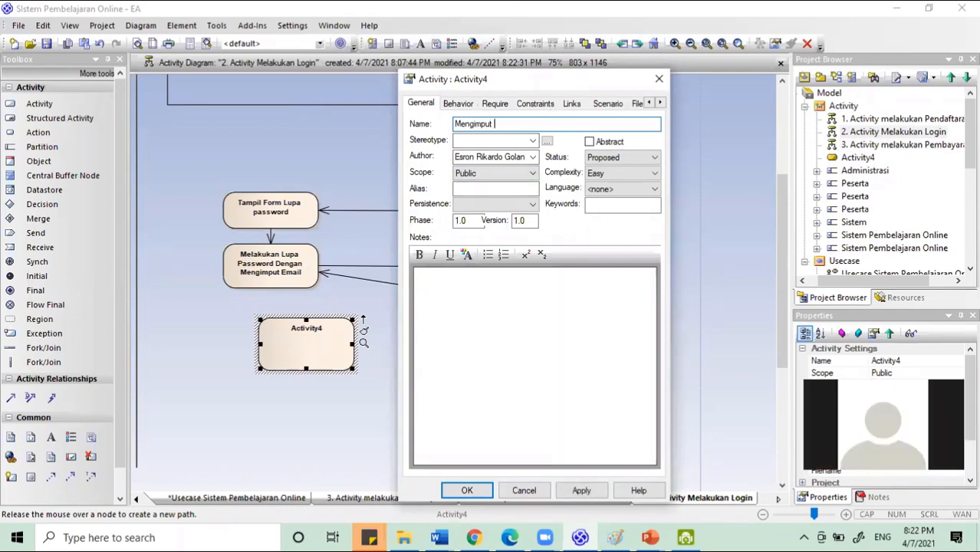
pyautogui.write(' Password dan')
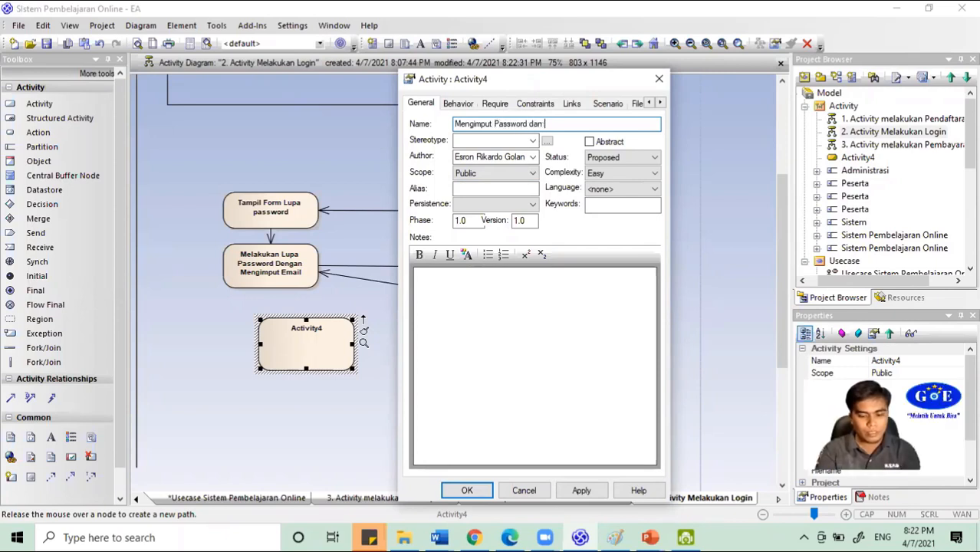
pyautogui.press('BackSpace')
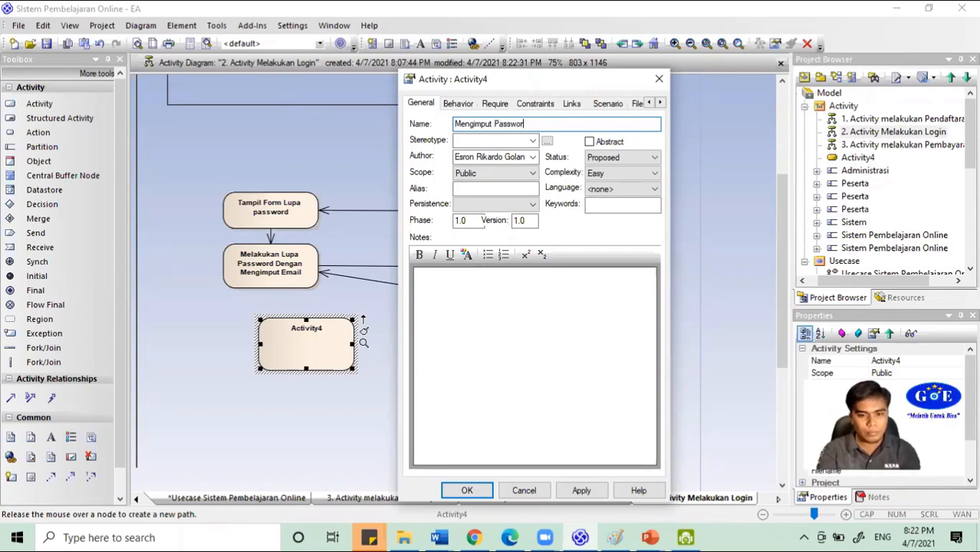
pyautogui.write('asswor')
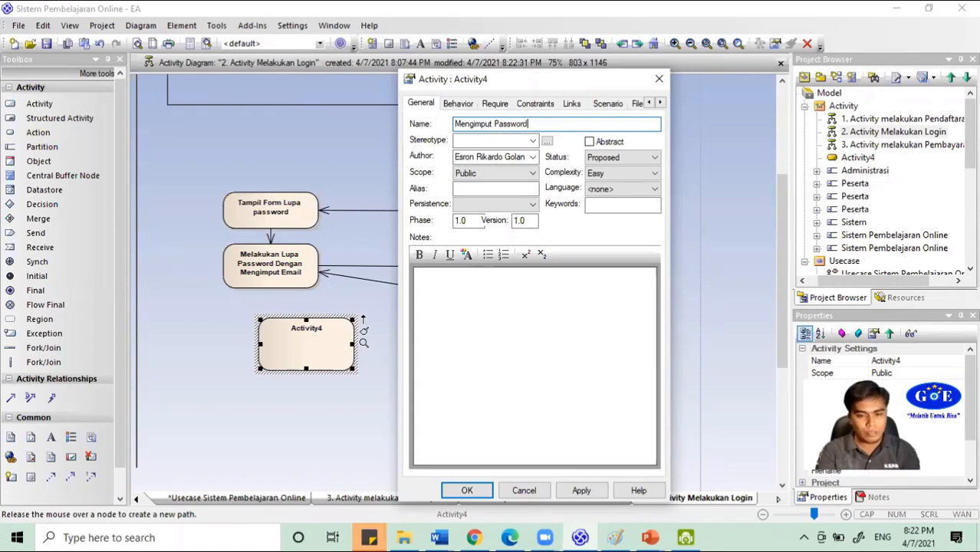
pyautogui.press('Return')
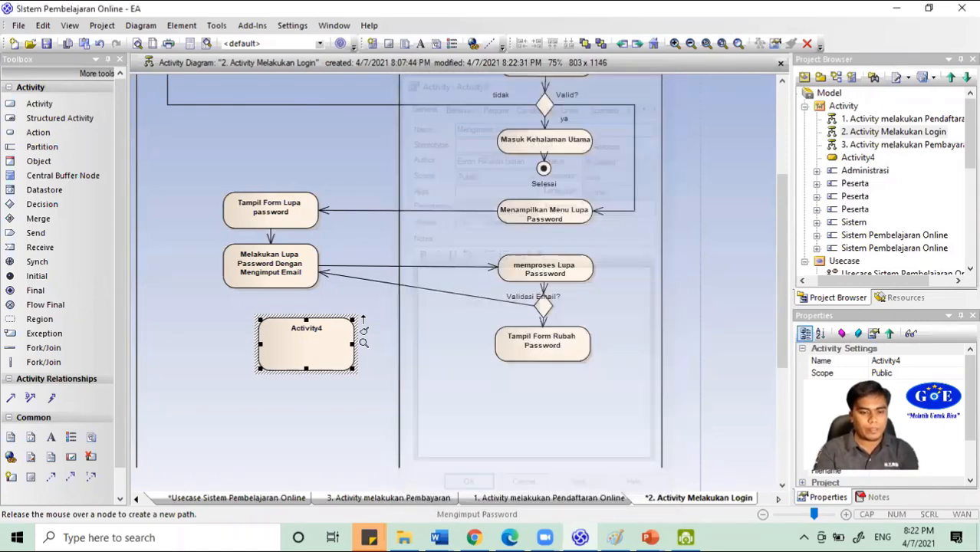
pyautogui.moveTo(284, 354); pyautogui.dragTo(253, 357)
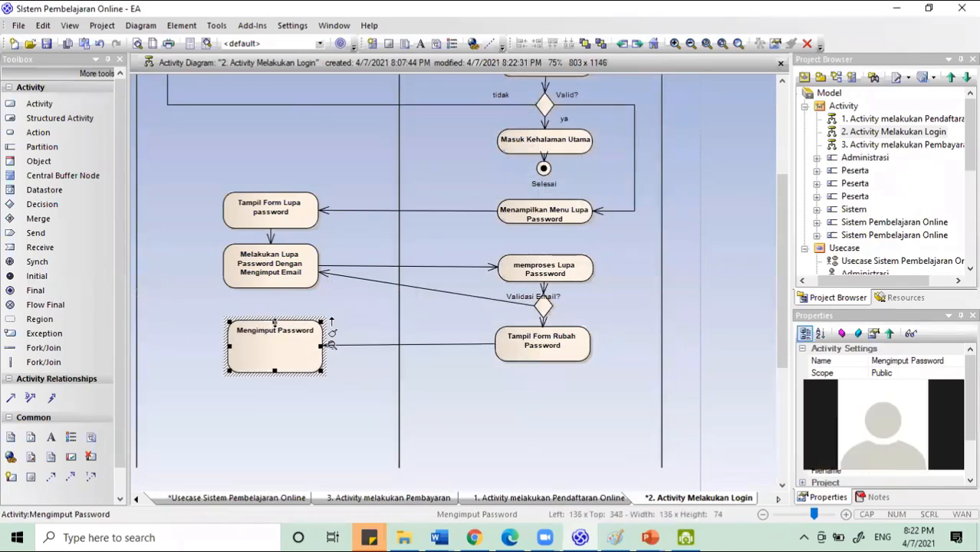
pyautogui.moveTo(275, 325); pyautogui.dragTo(278, 349)
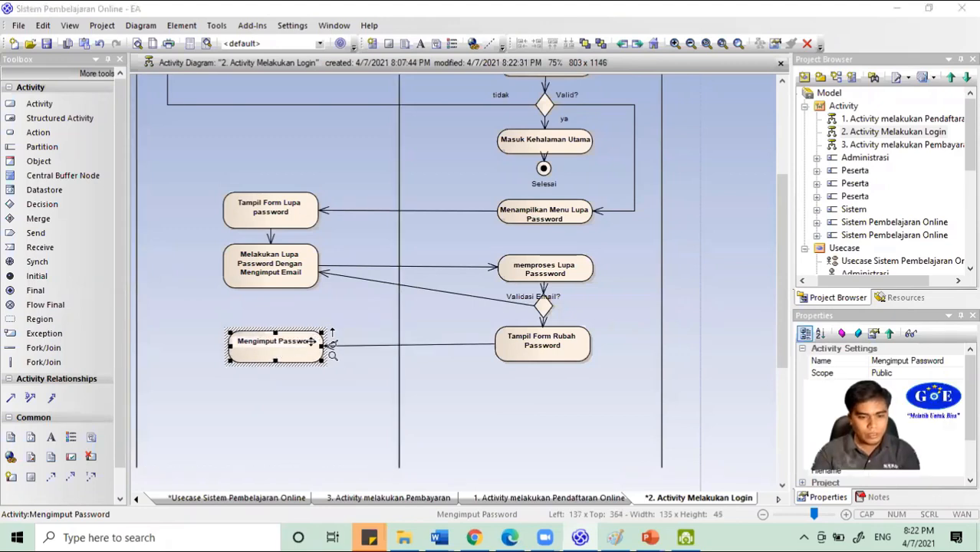
# - Rename it 'Mengimput Password Baru', nudge it up, and begin a linked activity named 'Memilih'
pyautogui.doubleClick(310, 341)
pyautogui.click(570, 123)
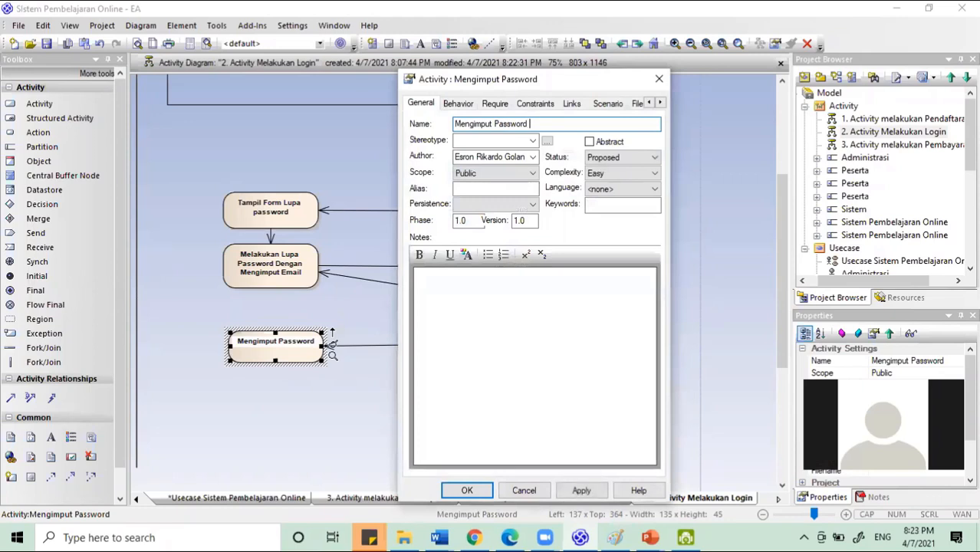
pyautogui.press('Return')
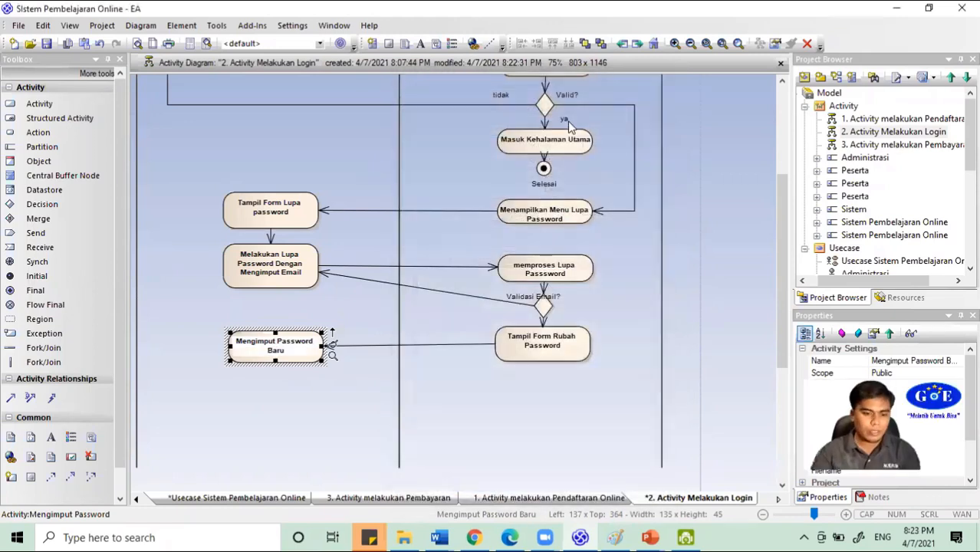
pyautogui.moveTo(295, 352); pyautogui.dragTo(273, 378)
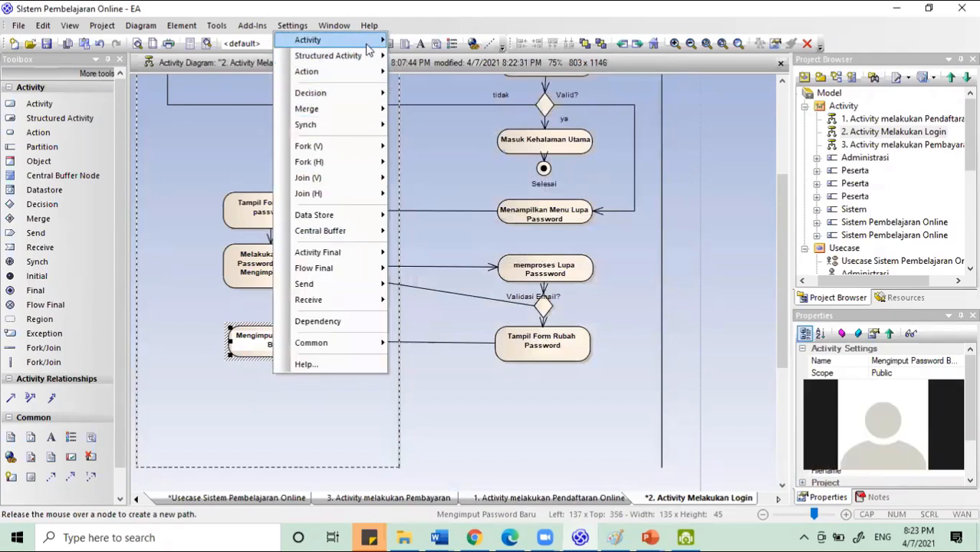
pyautogui.click(418, 40)
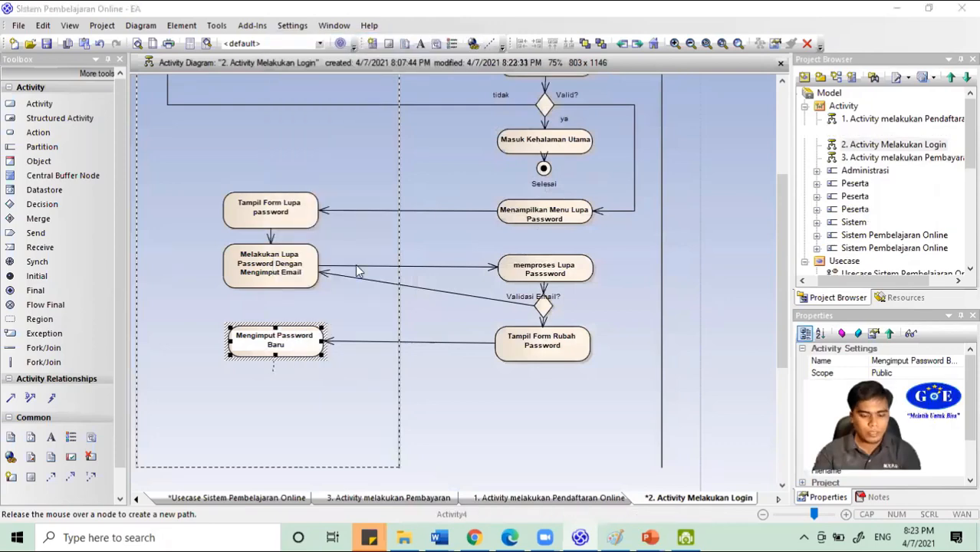
pyautogui.write('Memilih Menyinpan Data password baru')
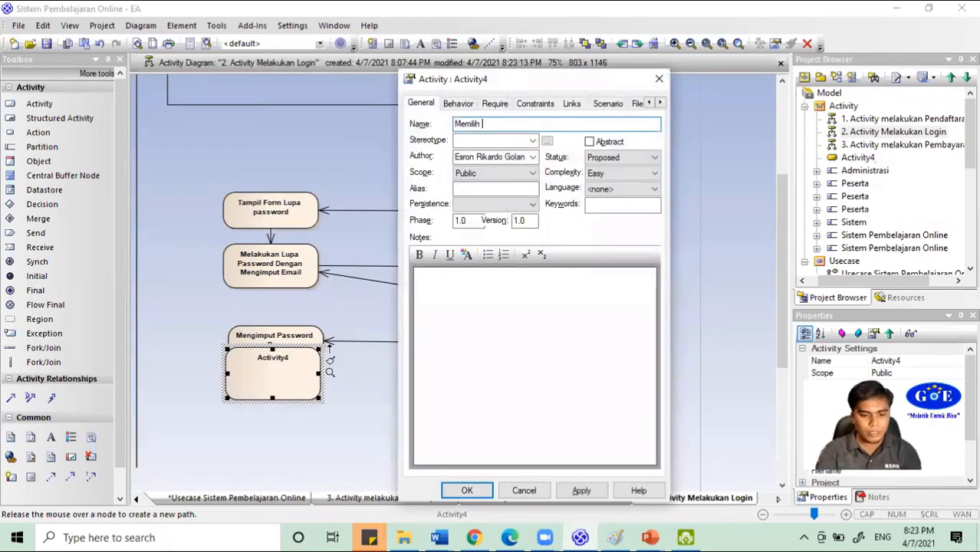
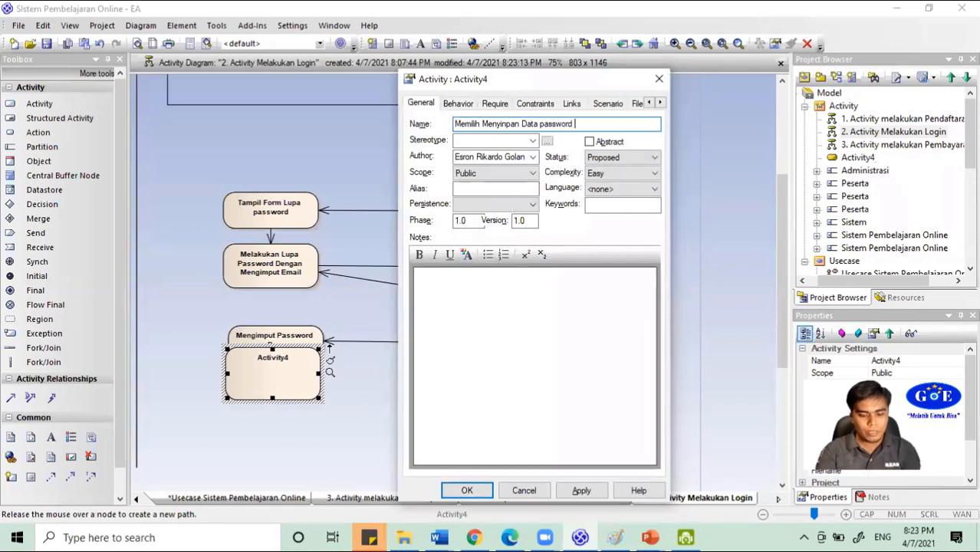
# - Confirm the name 'Memilih Menyinpan Data password baru', shorten the action, and drag out a new flow
pyautogui.press('Return')
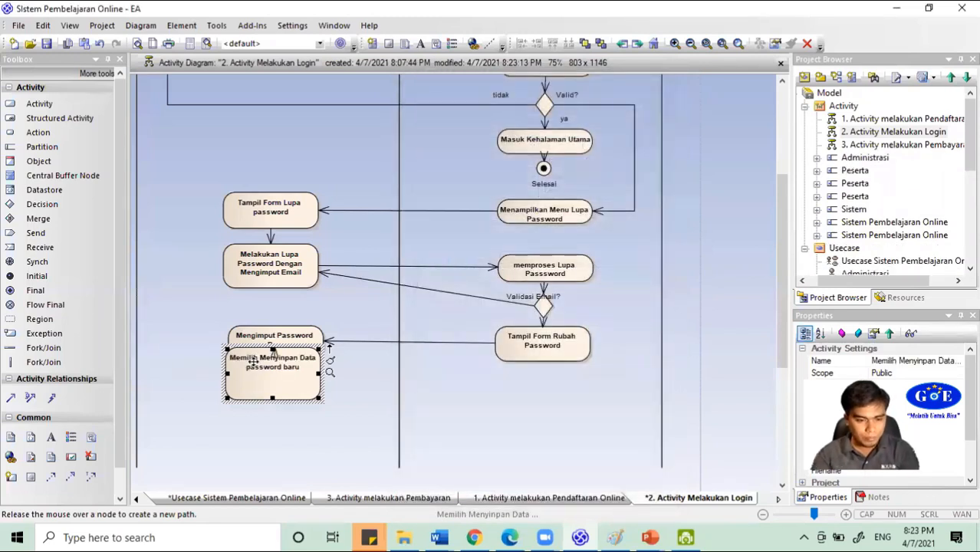
pyautogui.moveTo(270, 350); pyautogui.dragTo(270, 367)
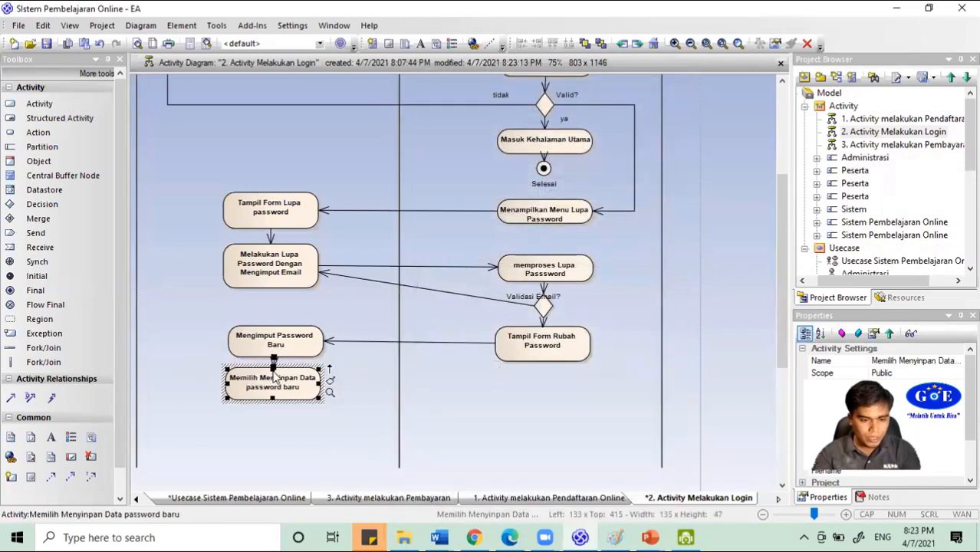
pyautogui.moveTo(330, 370); pyautogui.dragTo(526, 393)
# - Add a linked activity 'Memproses Password Baru' with a control flow and reposition it
pyautogui.moveTo(614, 53)
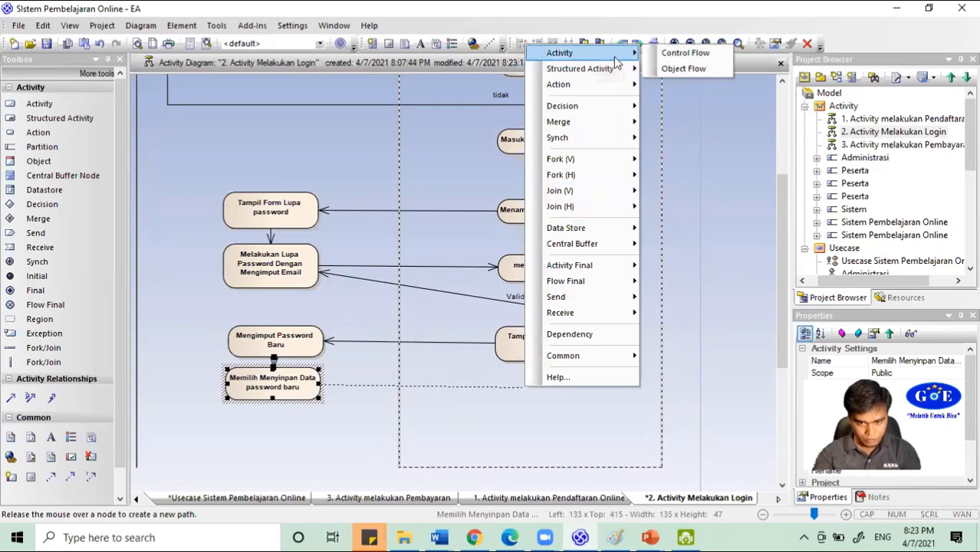
pyautogui.click(661, 57)
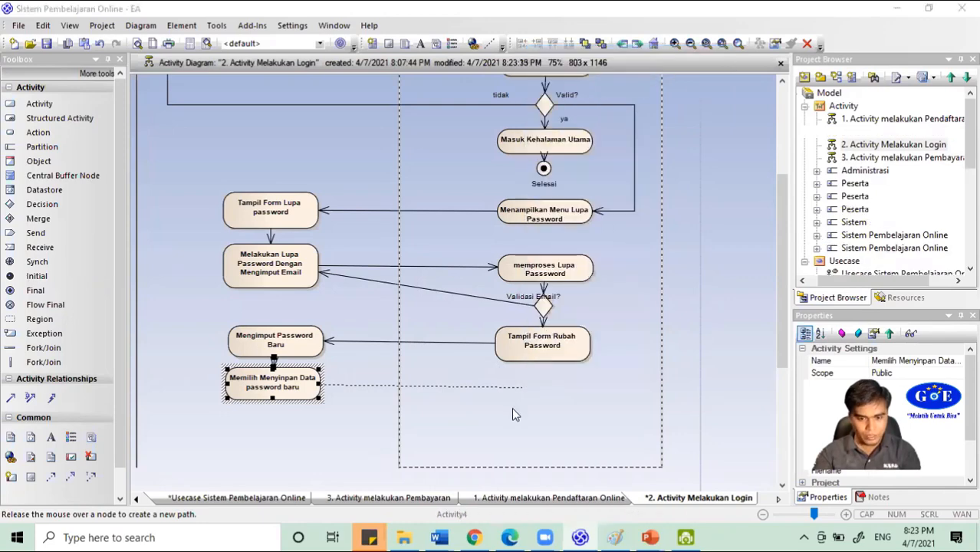
pyautogui.write('M')
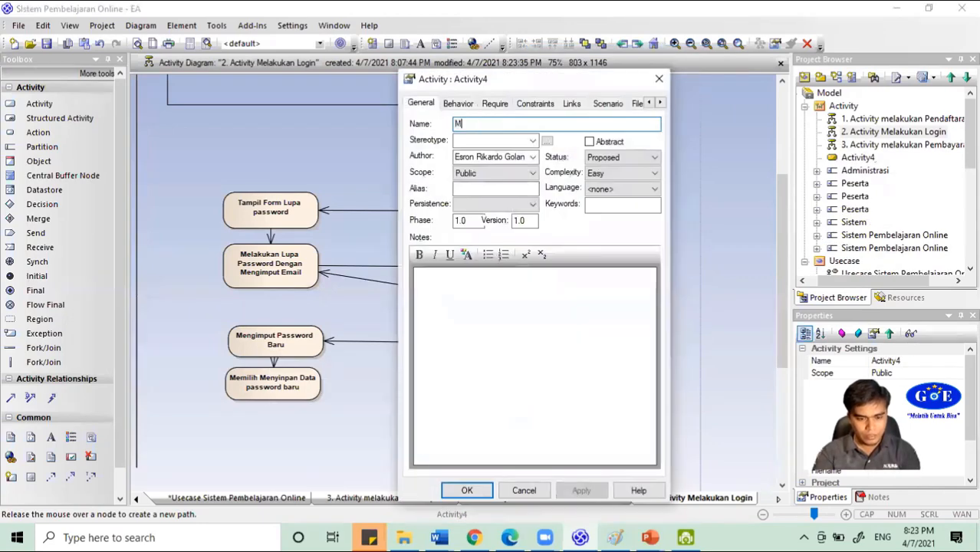
pyautogui.write('emproses Passw')
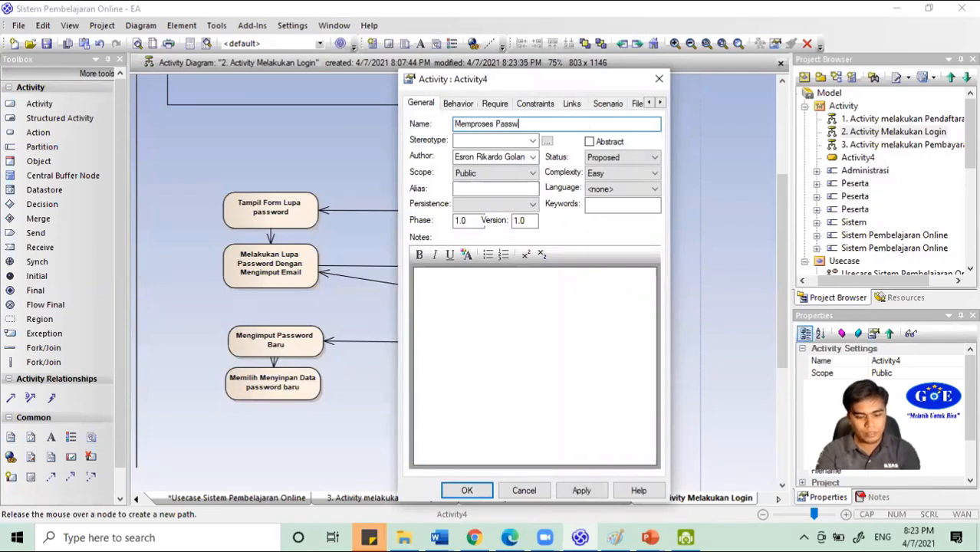
pyautogui.write('ord Baru')
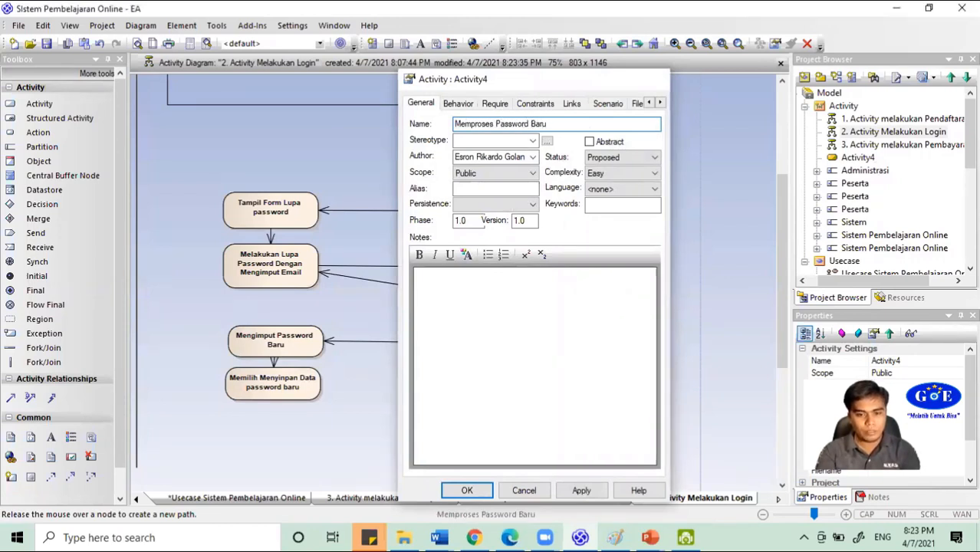
pyautogui.press('Return')
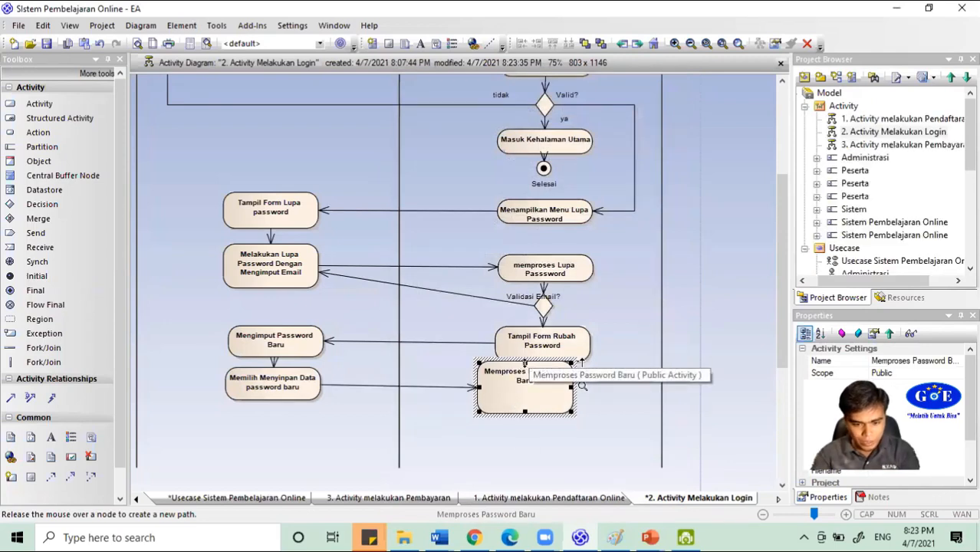
pyautogui.moveTo(526, 365); pyautogui.dragTo(546, 428)
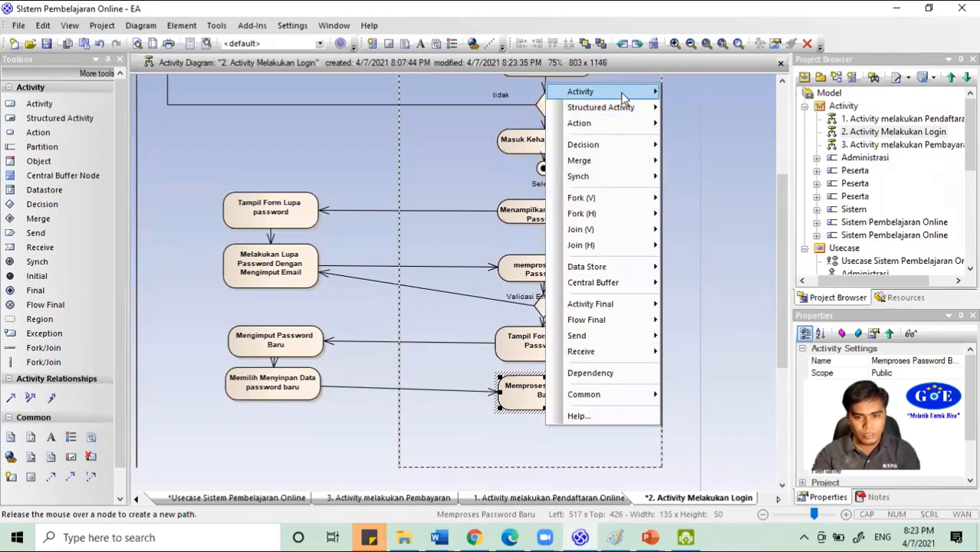
# - Add a linked activity 'Tammpilkan Halam Login' below it, clear of Memproses Password Baru
pyautogui.moveTo(621, 92)
pyautogui.click(683, 92)
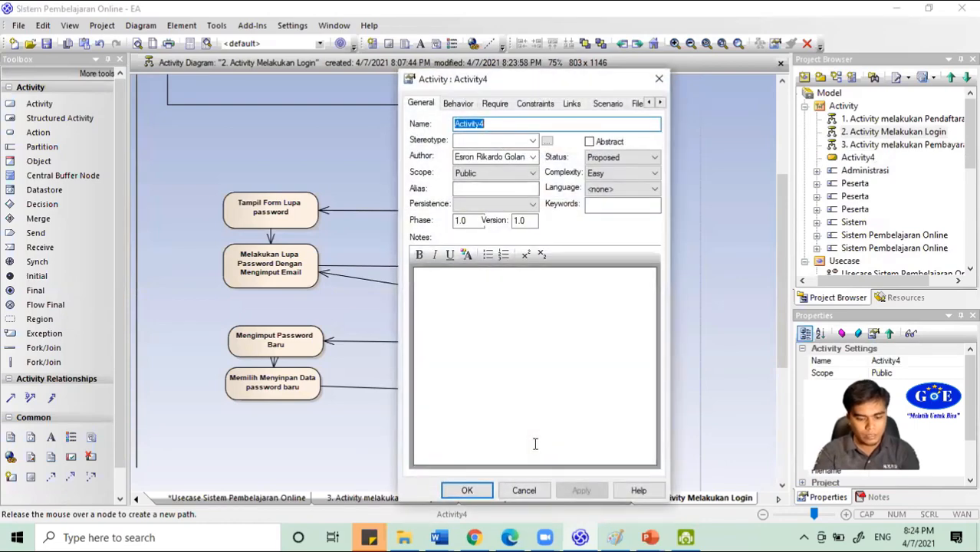
pyautogui.write('Tammp')
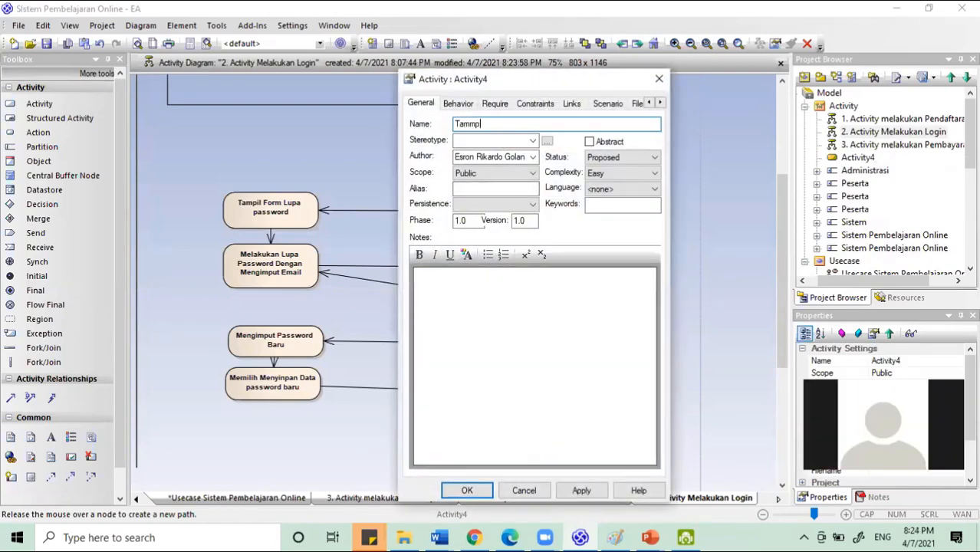
pyautogui.write('ilkan Halam ')
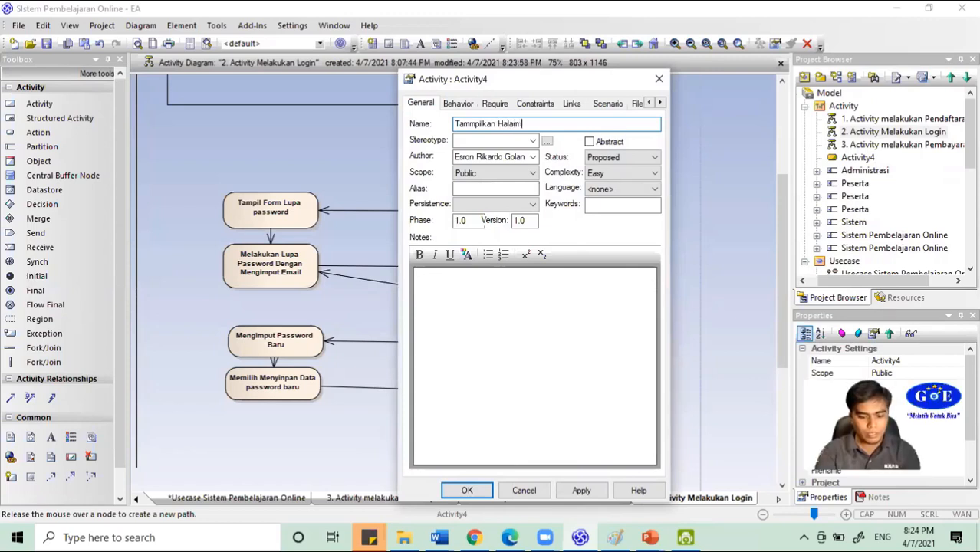
pyautogui.write('Login')
pyautogui.press('Return')
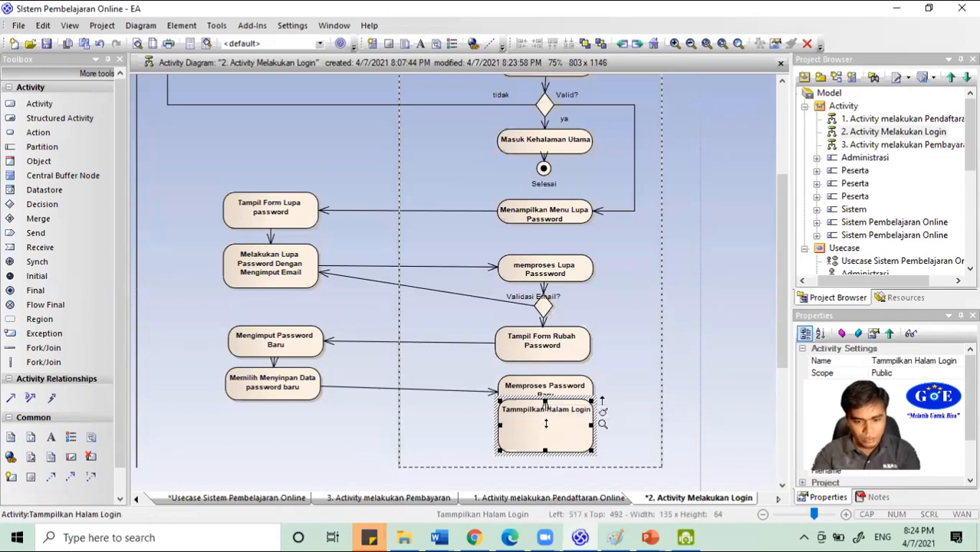
pyautogui.moveTo(549, 432)
pyautogui.mouseDown()
pyautogui.moveTo(549, 456)
pyautogui.moveTo(547, 445)
pyautogui.mouseUp()
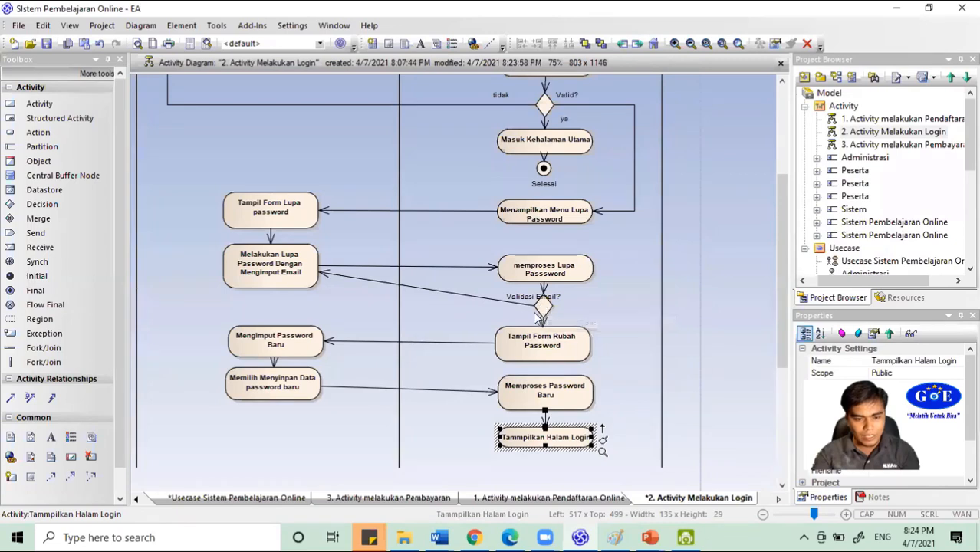
pyautogui.click(535, 347)
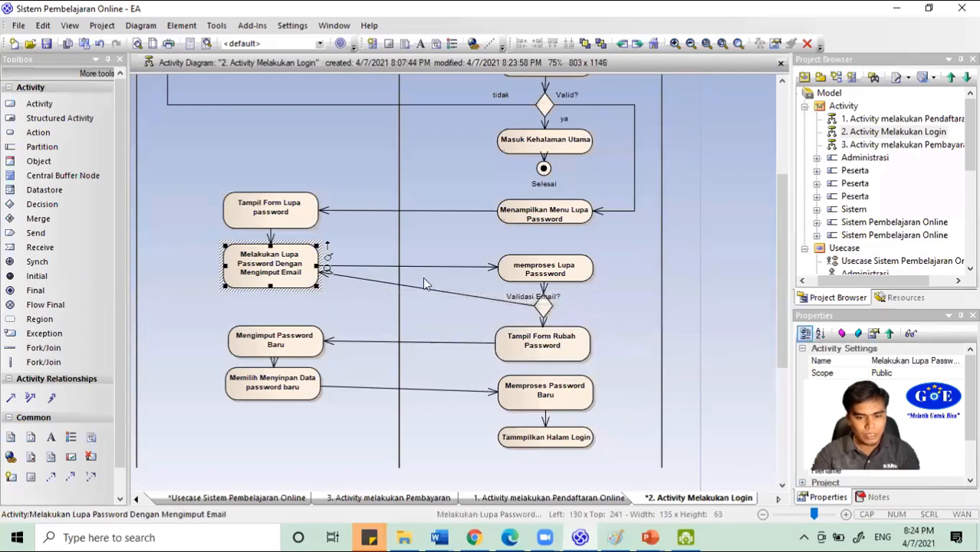
# - Place a 'Ya' text label beside the Validasi Email? decision diamond
pyautogui.click(487, 290)
pyautogui.click(50, 437)
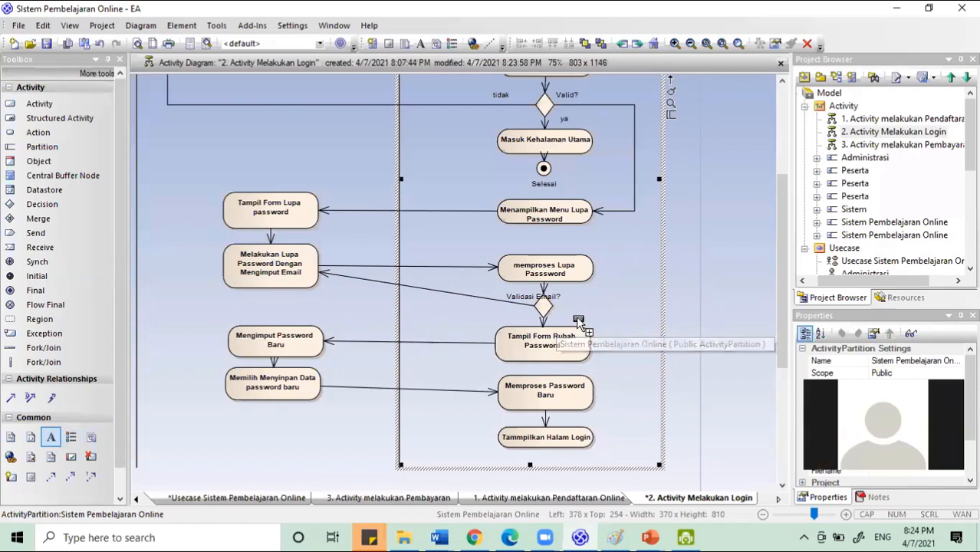
pyautogui.click(576, 319)
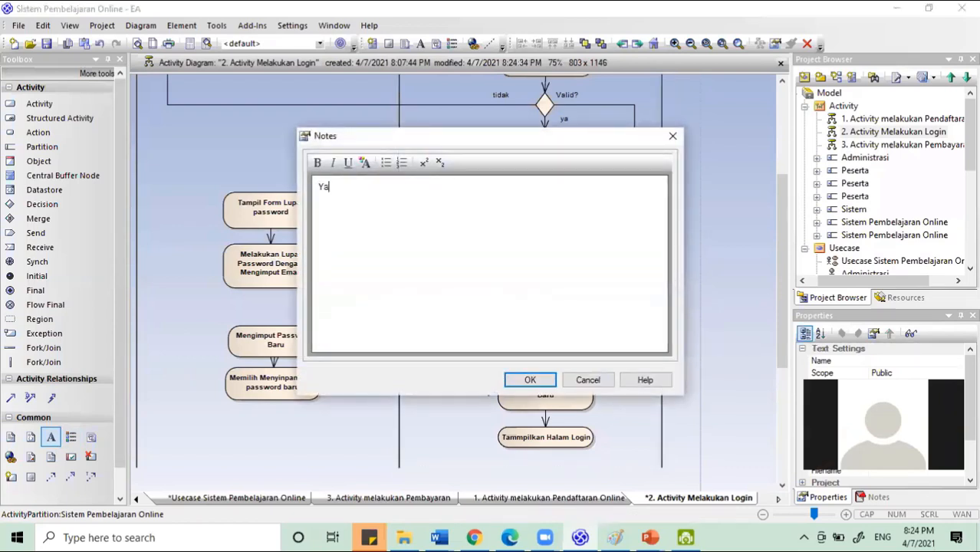
pyautogui.click(548, 376)
pyautogui.moveTo(585, 324); pyautogui.dragTo(573, 318)
# - Place a 'tidak' text label on the branch looping back left
pyautogui.click(489, 323)
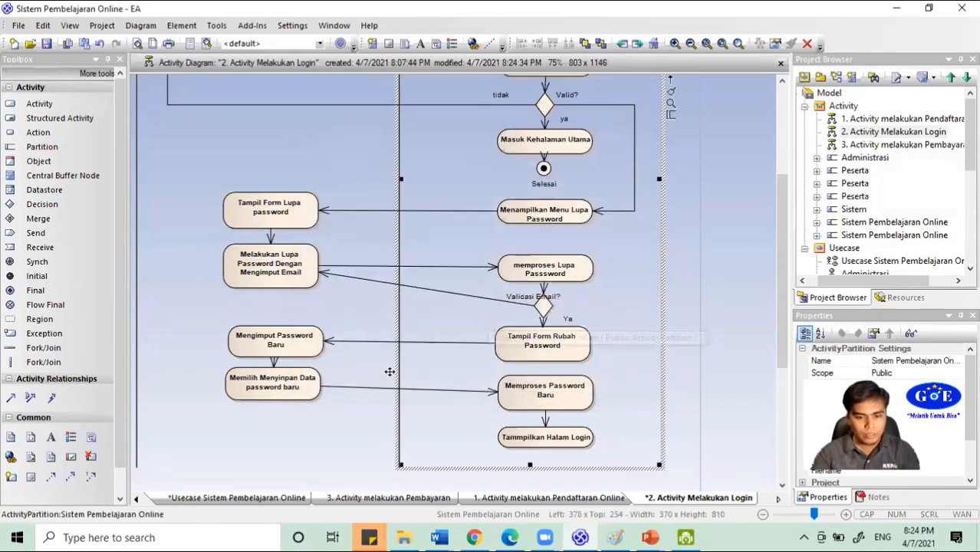
pyautogui.click(51, 437)
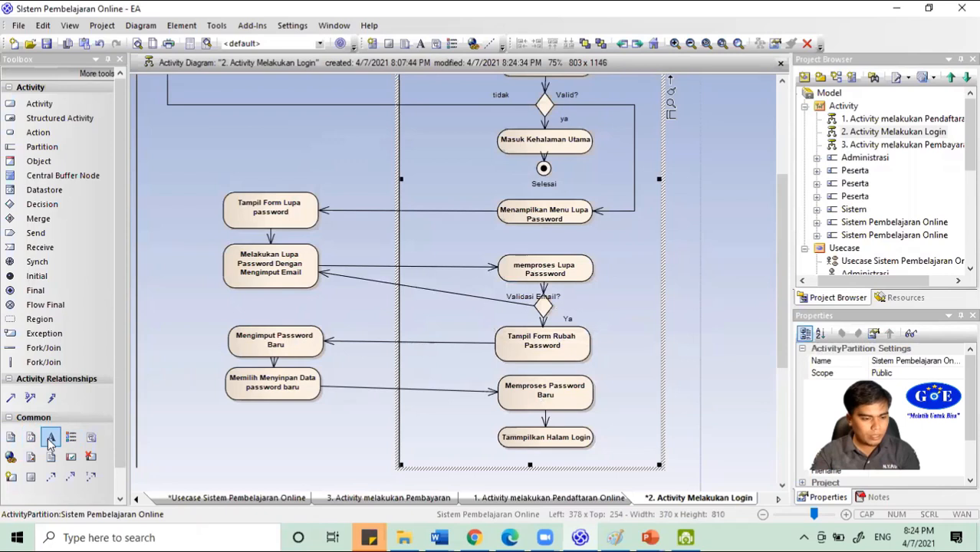
pyautogui.click(469, 283)
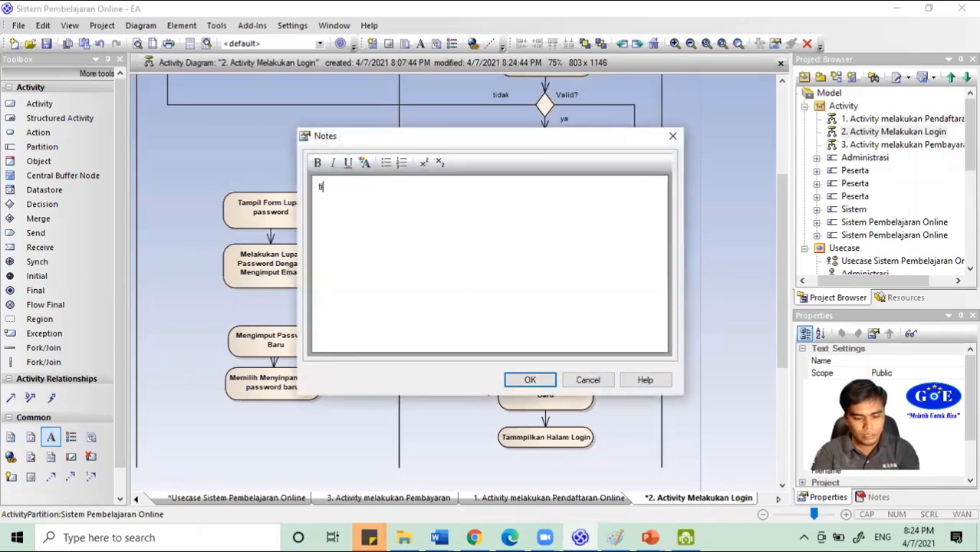
pyautogui.click(530, 380)
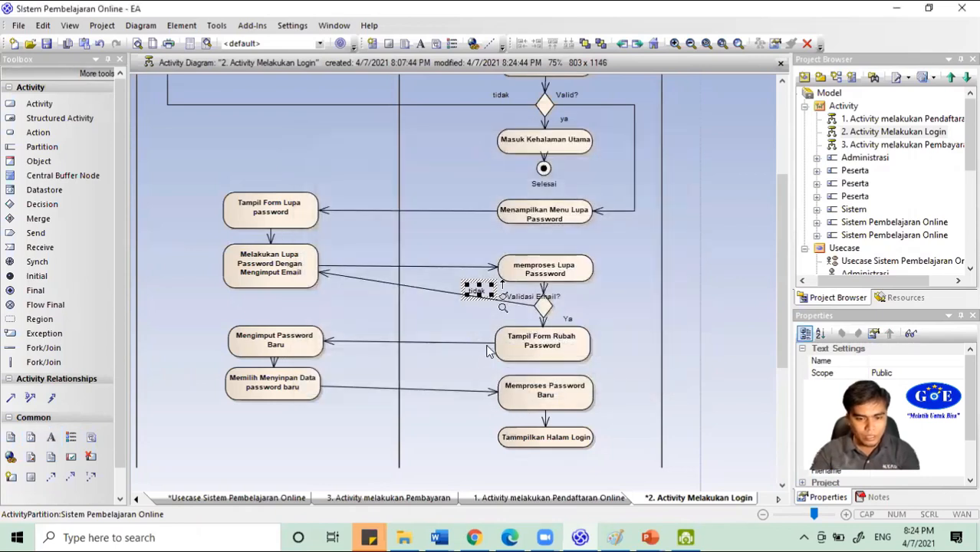
pyautogui.scroll(-2, 536, 427)
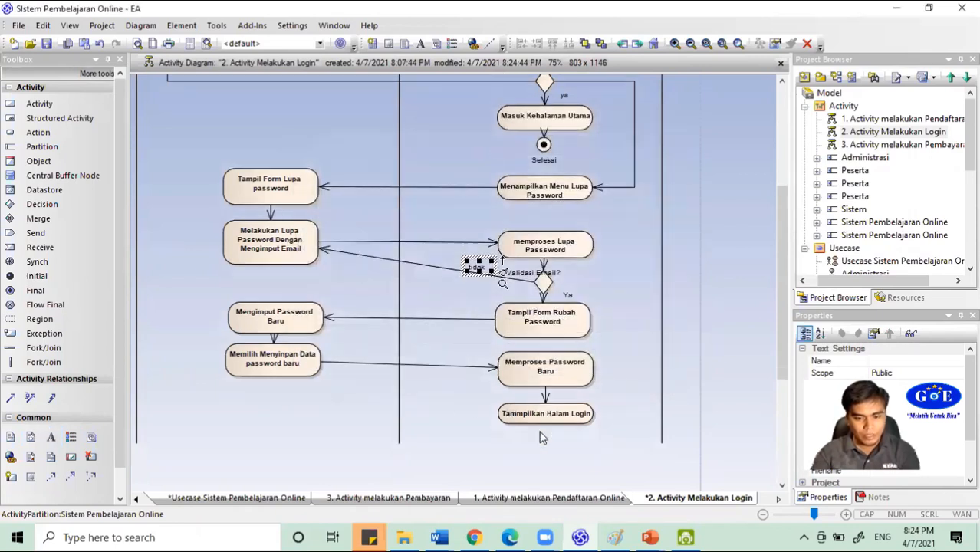
pyautogui.click(559, 394)
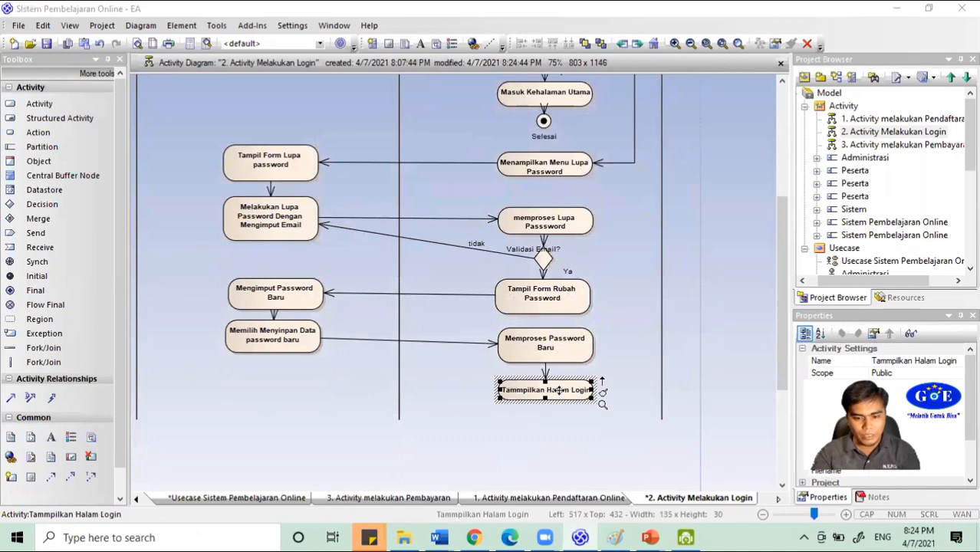
# - Correct the activity name to 'Tammpilkan Halaman Login'
pyautogui.doubleClick(559, 391)
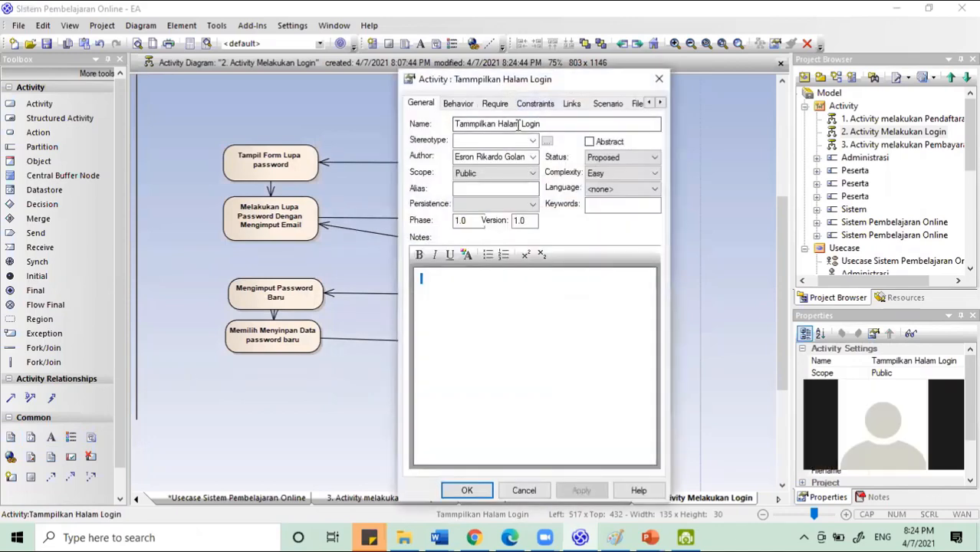
pyautogui.click(521, 125)
pyautogui.write('an')
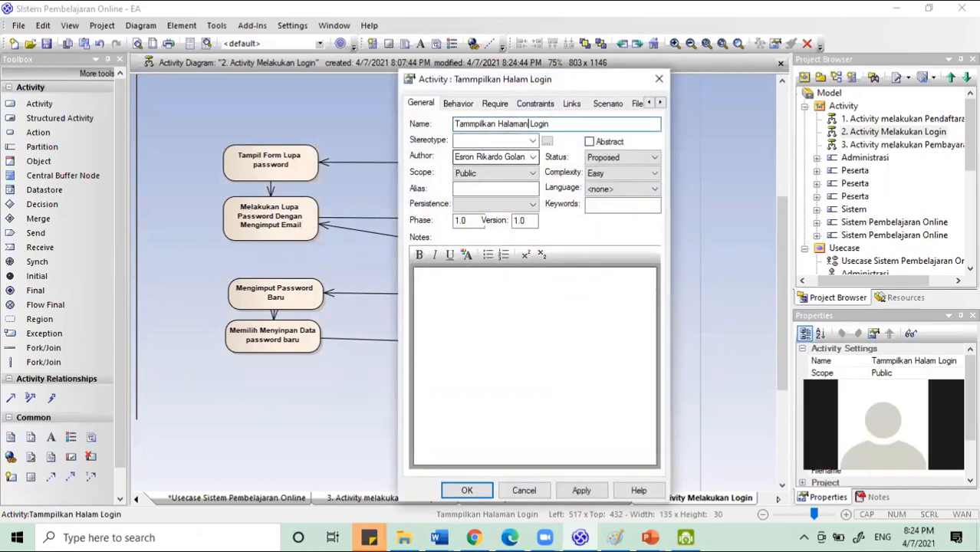
pyautogui.press('Return')
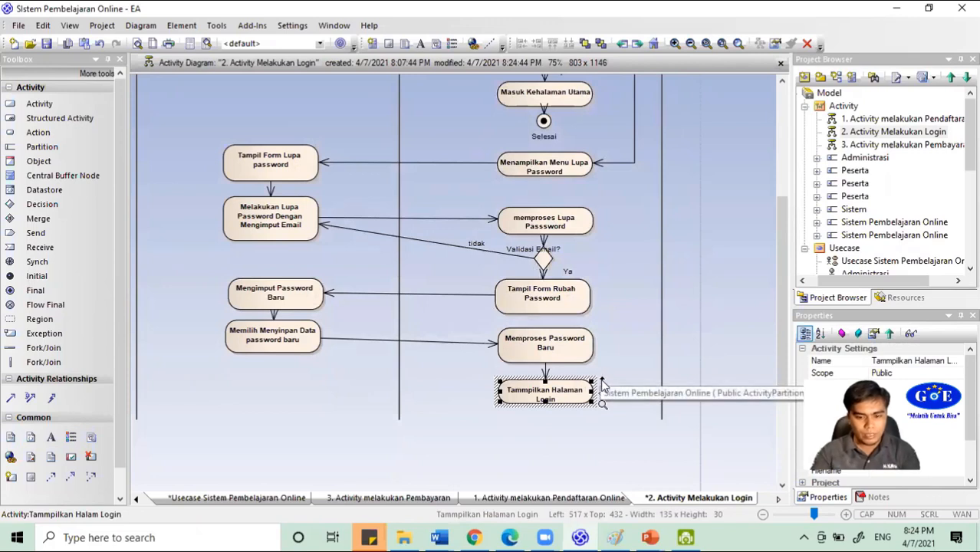
# - Draw a control flow from Tammpilkan Halaman Login up toward the Peserta lane
pyautogui.moveTo(602, 381); pyautogui.dragTo(287, 400)
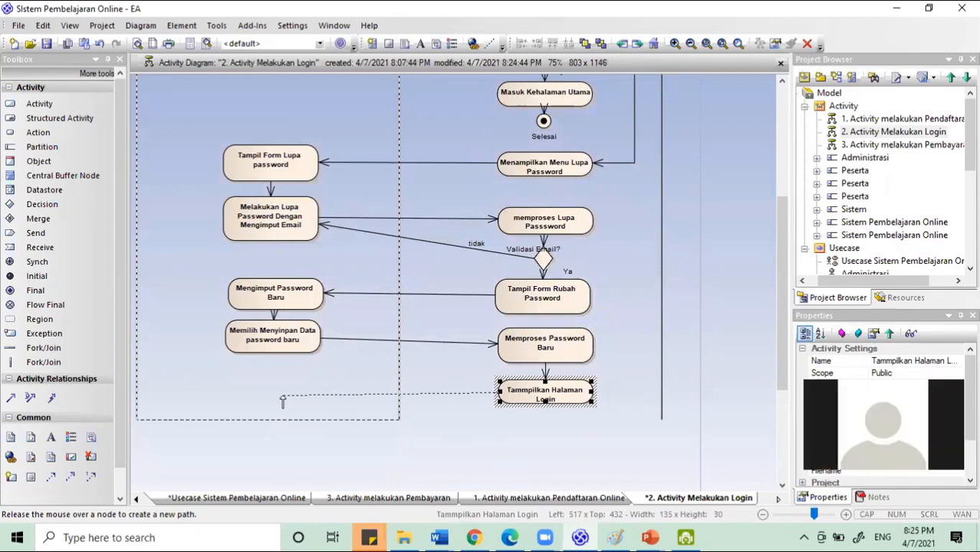
pyautogui.moveTo(282, 401); pyautogui.dragTo(247, 393)
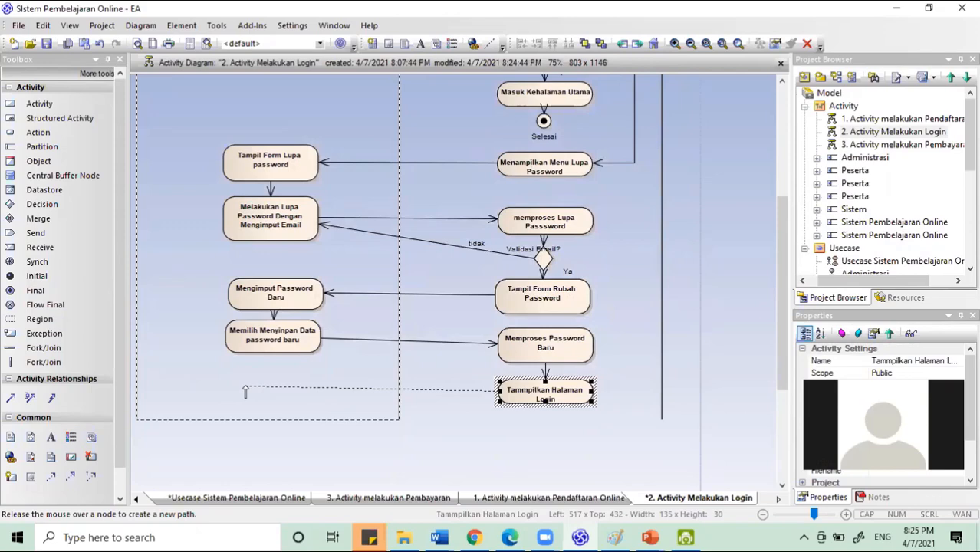
pyautogui.moveTo(246, 392); pyautogui.dragTo(243, 108)
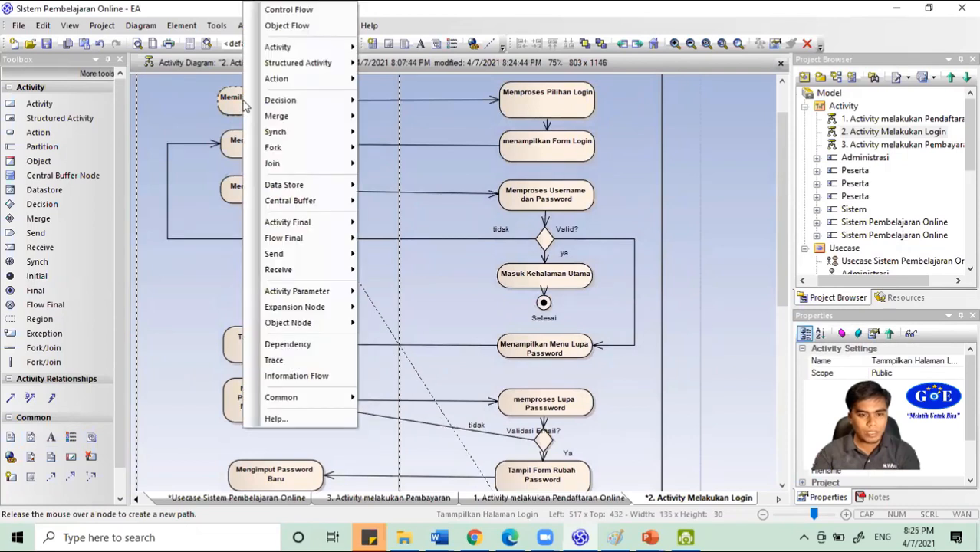
pyautogui.click(290, 10)
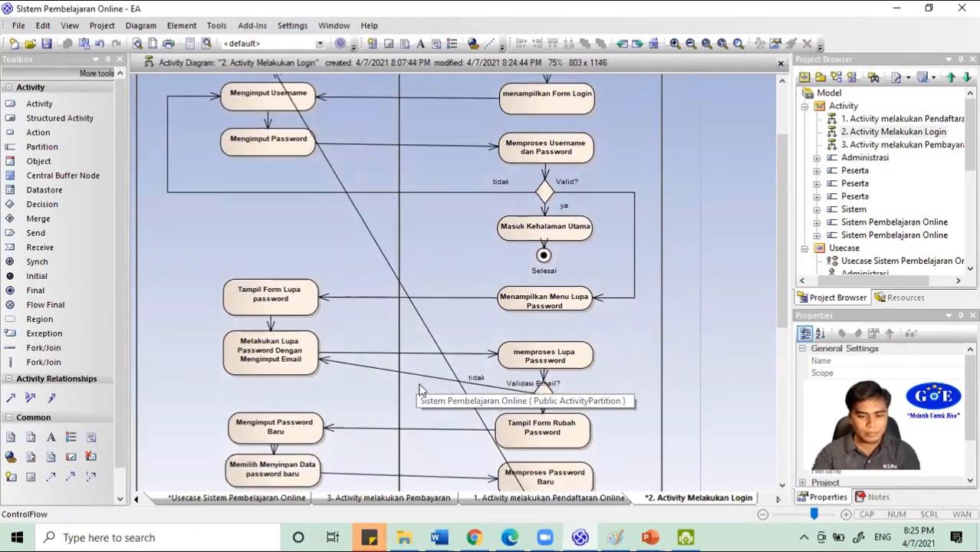
pyautogui.scroll(-1, 426, 334)
# - Set the connector to Auto Routing, then Custom Line, bending it left of Memilih Melakukan Login
pyautogui.rightClick(430, 330)
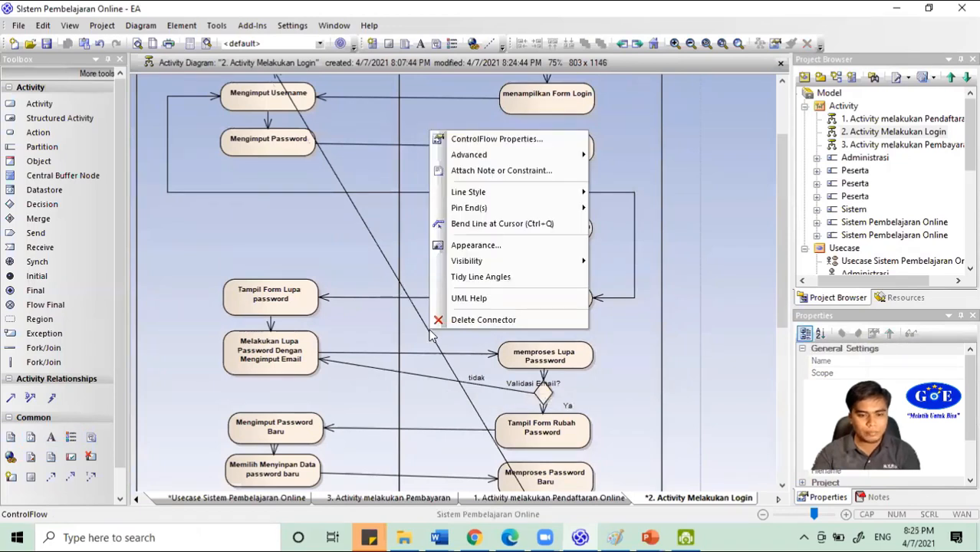
pyautogui.moveTo(483, 192)
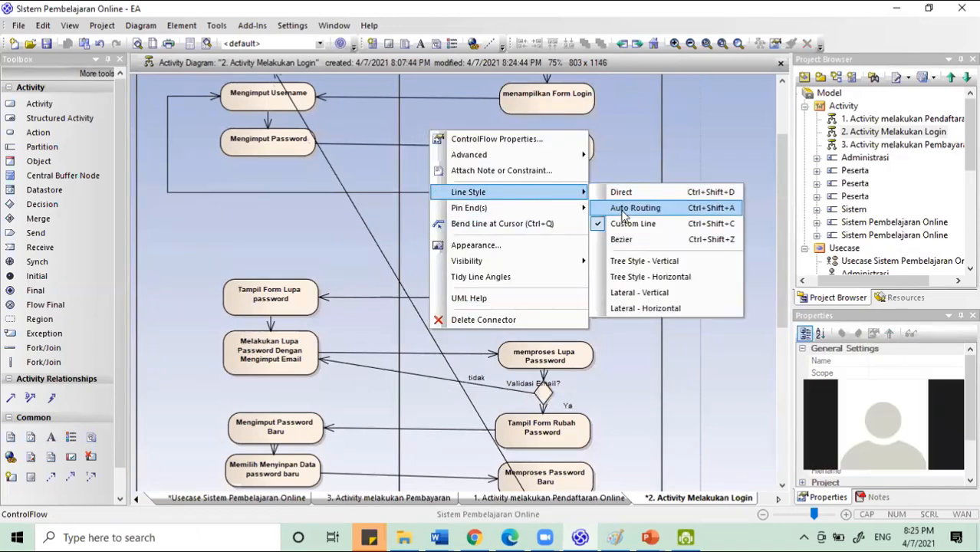
pyautogui.click(629, 277)
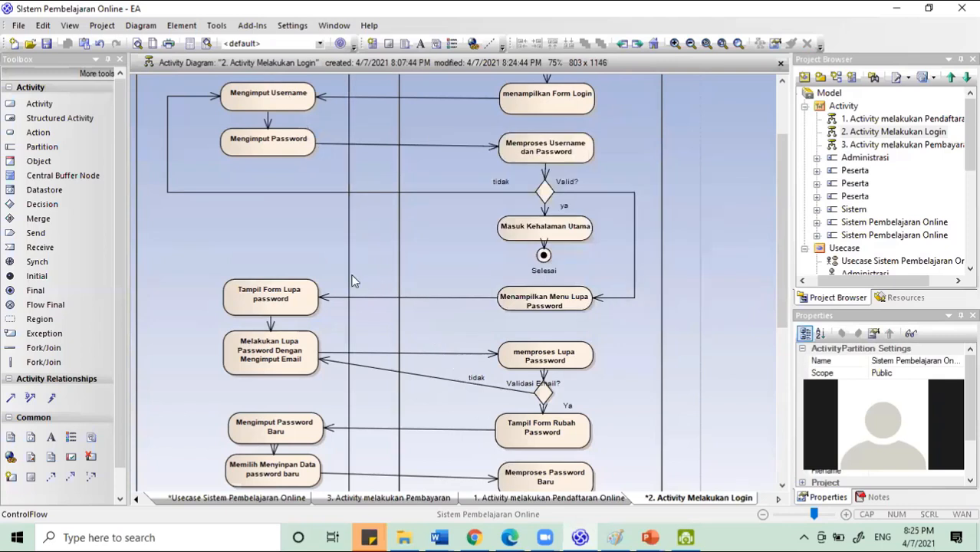
pyautogui.rightClick(349, 272)
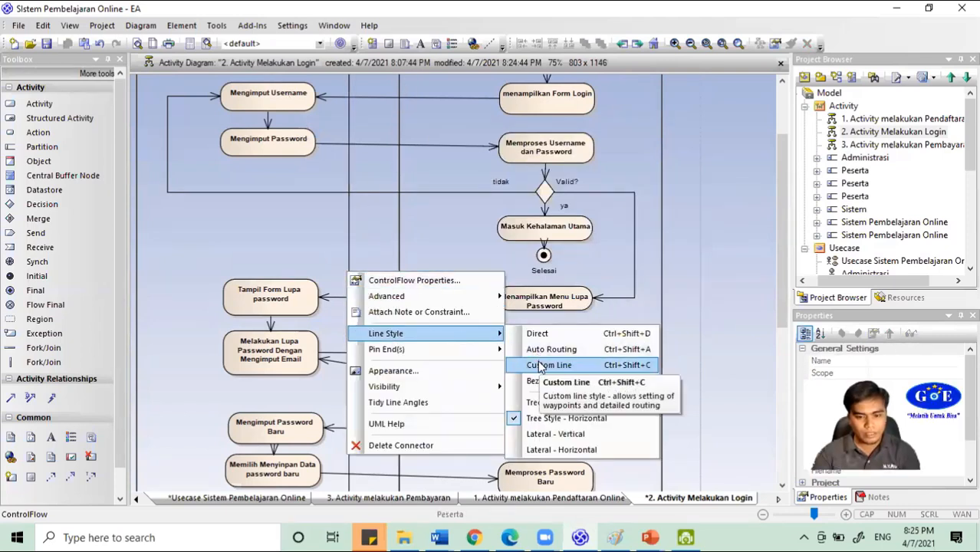
pyautogui.click(541, 361)
pyautogui.scroll(3, 320, 303)
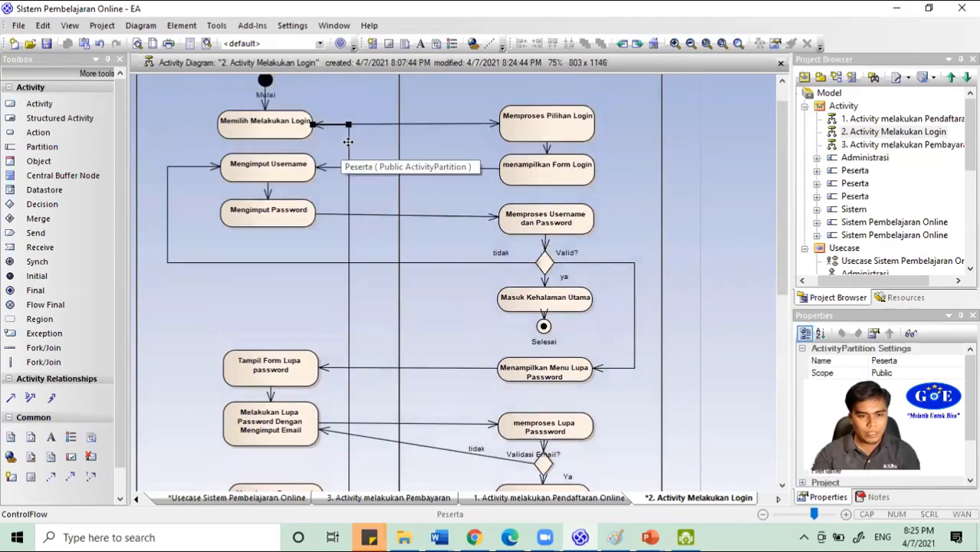
pyautogui.moveTo(294, 153); pyautogui.dragTo(158, 115)
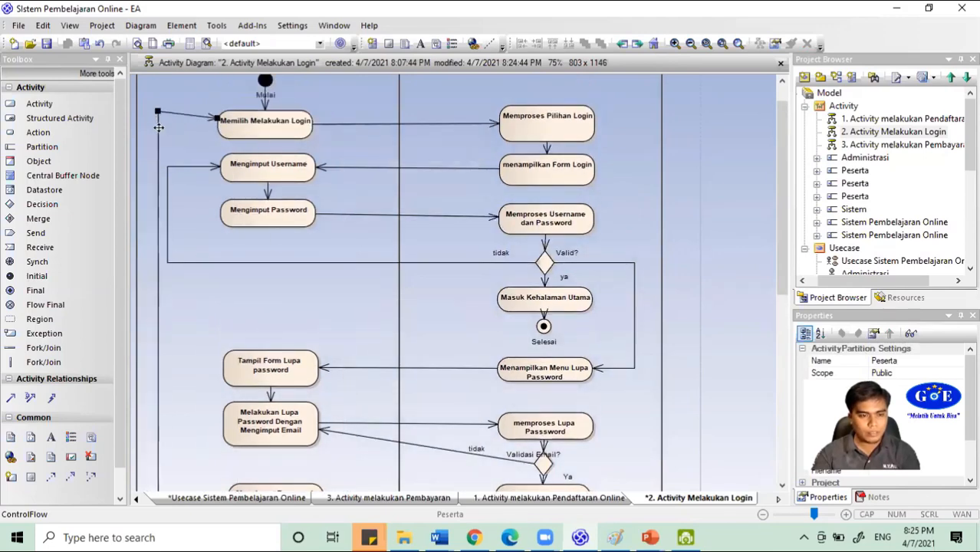
pyautogui.scroll(-1, 346, 433)
pyautogui.scroll(2, 272, 354)
pyautogui.scroll(-7, 320, 376)
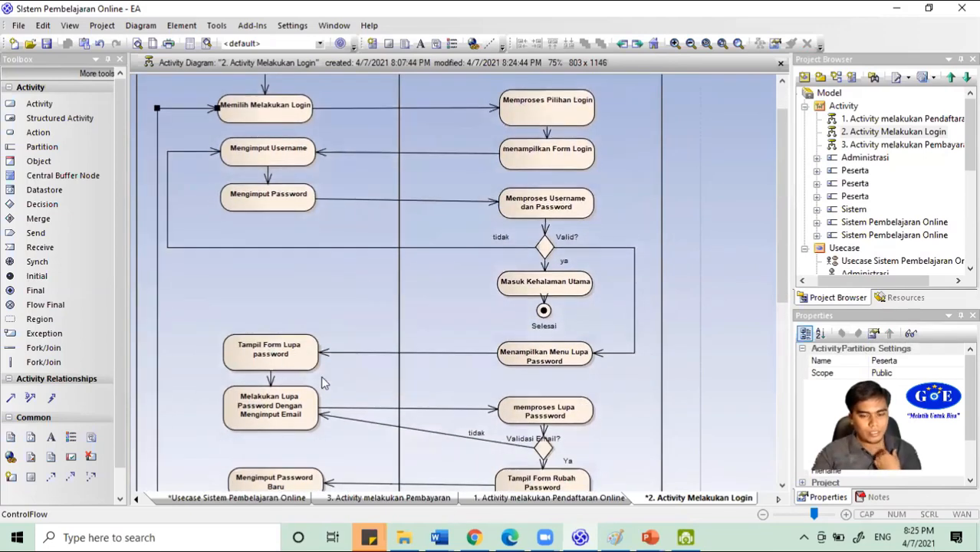
pyautogui.scroll(-2, 541, 443)
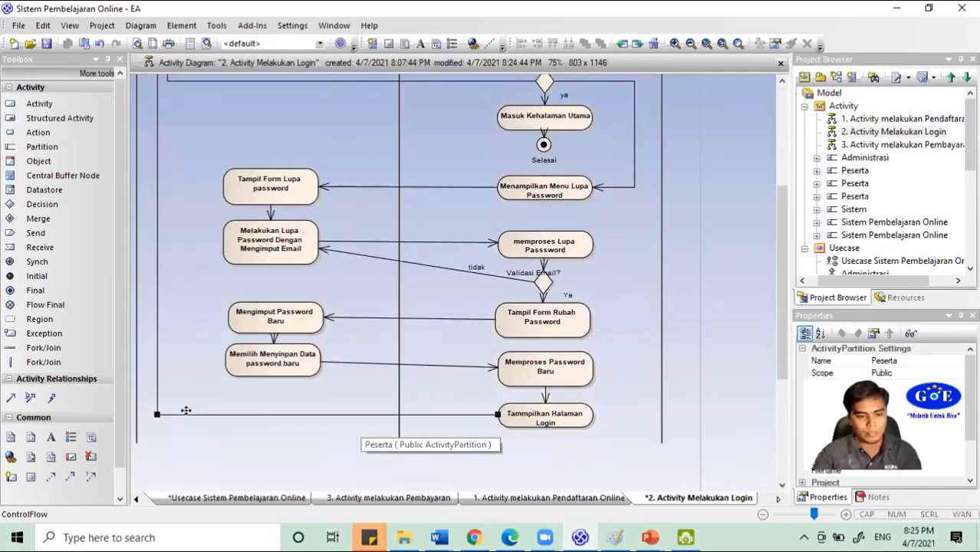
pyautogui.scroll(3, 162, 421)
pyautogui.scroll(3, 177, 376)
pyautogui.scroll(2, 262, 134)
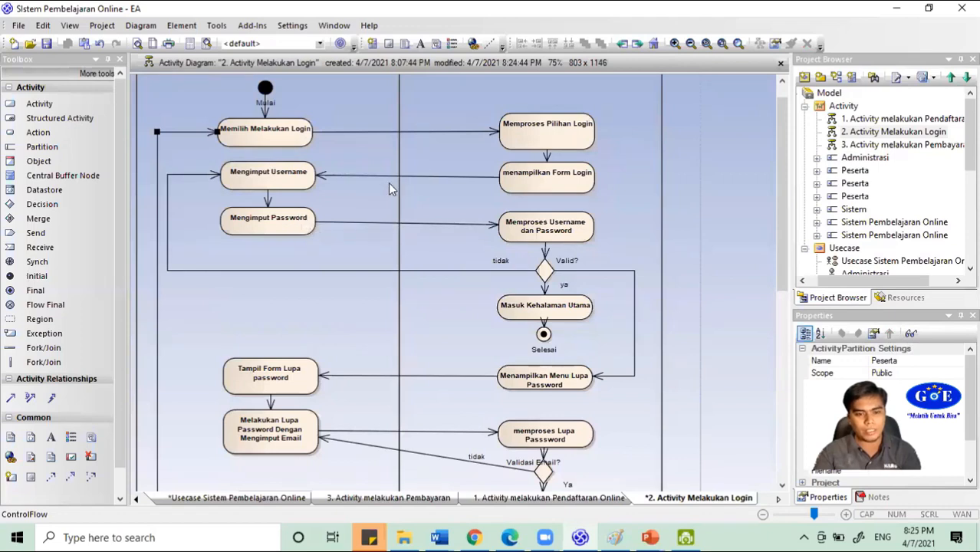
# - Route the tidak connector as Tree Style - Vertical, then Custom Line with its bend below Melakukan Lupa Password
pyautogui.scroll(-5, 368, 371)
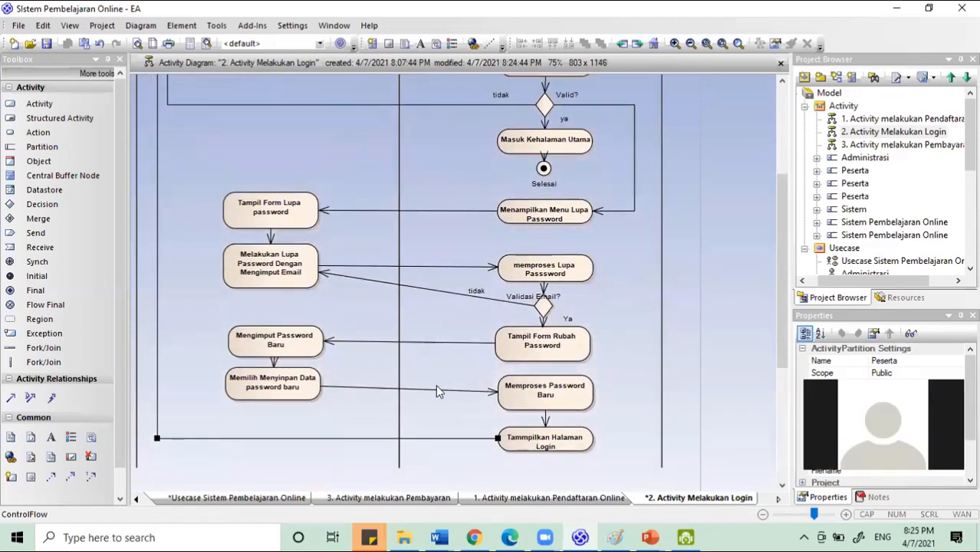
pyautogui.click(454, 292)
pyautogui.rightClick(455, 294)
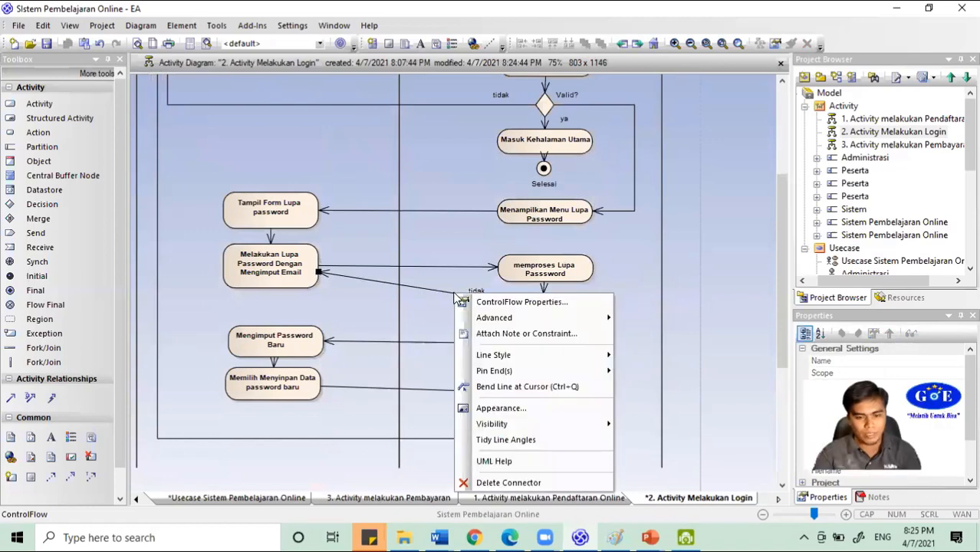
pyautogui.moveTo(580, 355)
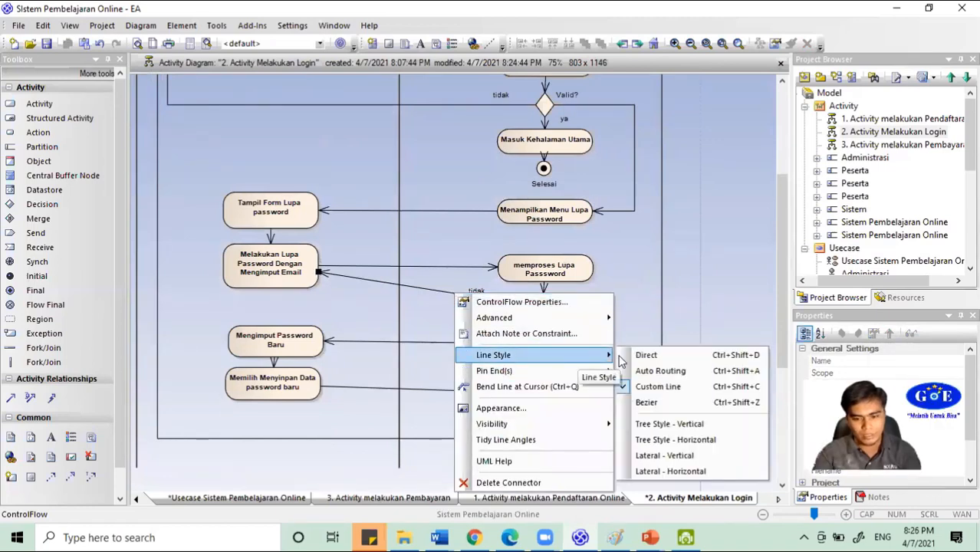
pyautogui.click(658, 440)
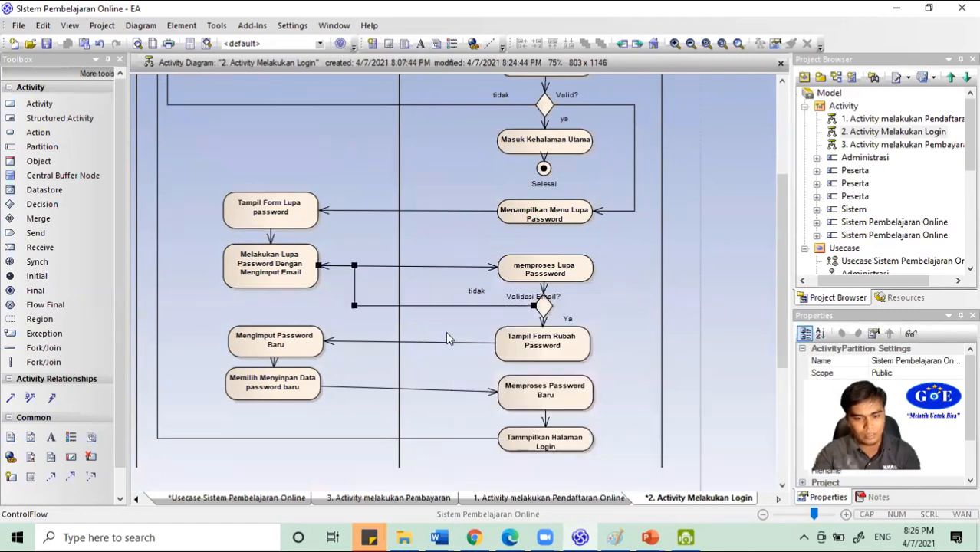
pyautogui.rightClick(353, 274)
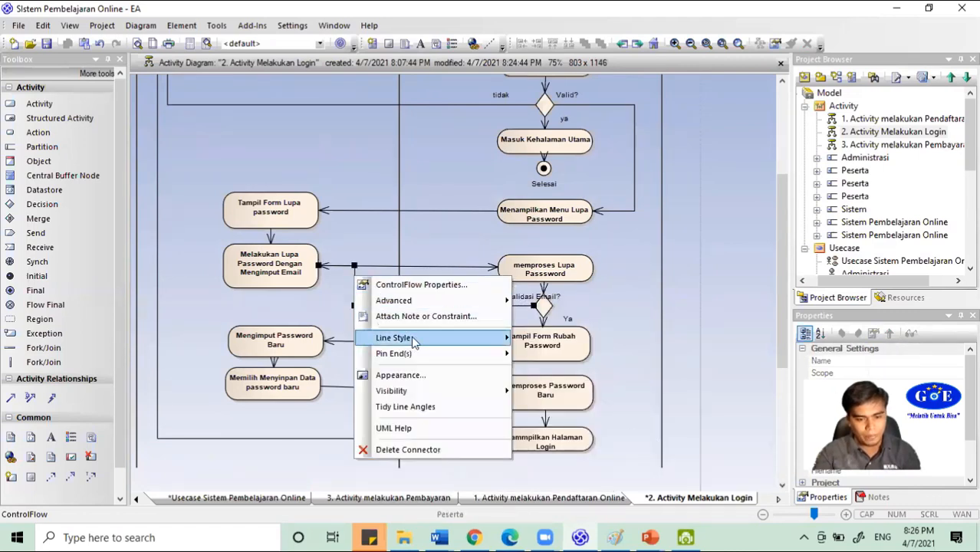
pyautogui.moveTo(495, 339)
pyautogui.click(551, 369)
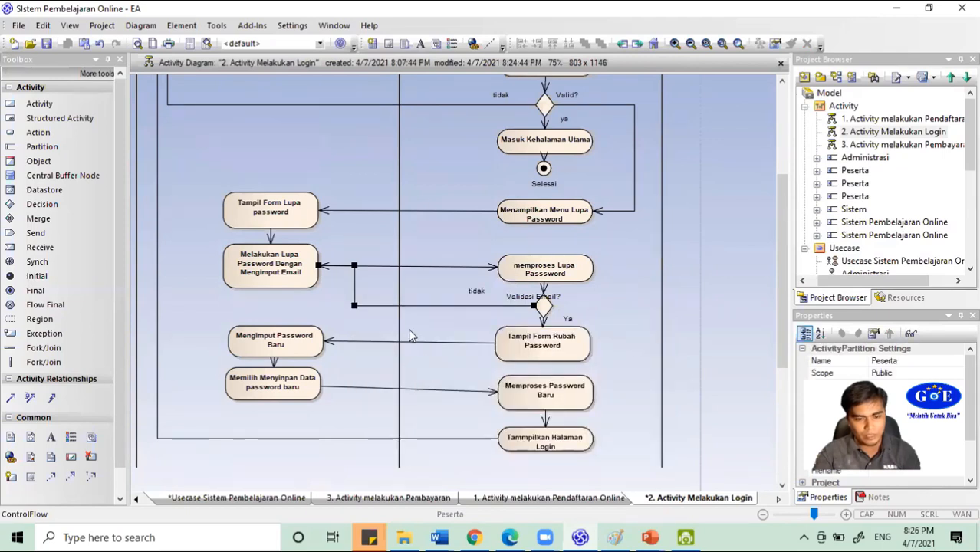
pyautogui.moveTo(355, 266); pyautogui.dragTo(269, 306)
pyautogui.click(388, 349)
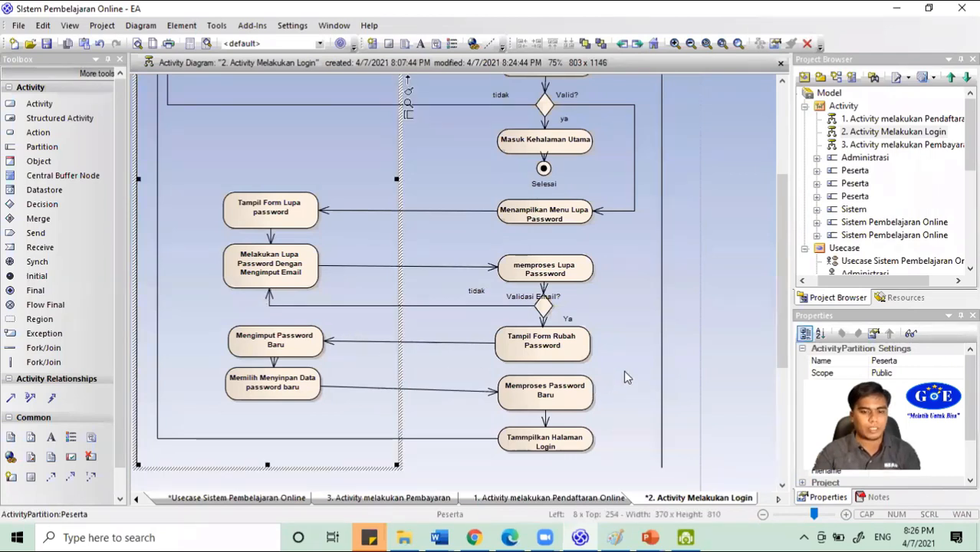
# - Nudge the 'tidak' label clear of the line beside the decision's branch
pyautogui.scroll(-1, 625, 386)
pyautogui.scroll(-1, 625, 392)
pyautogui.click(476, 244)
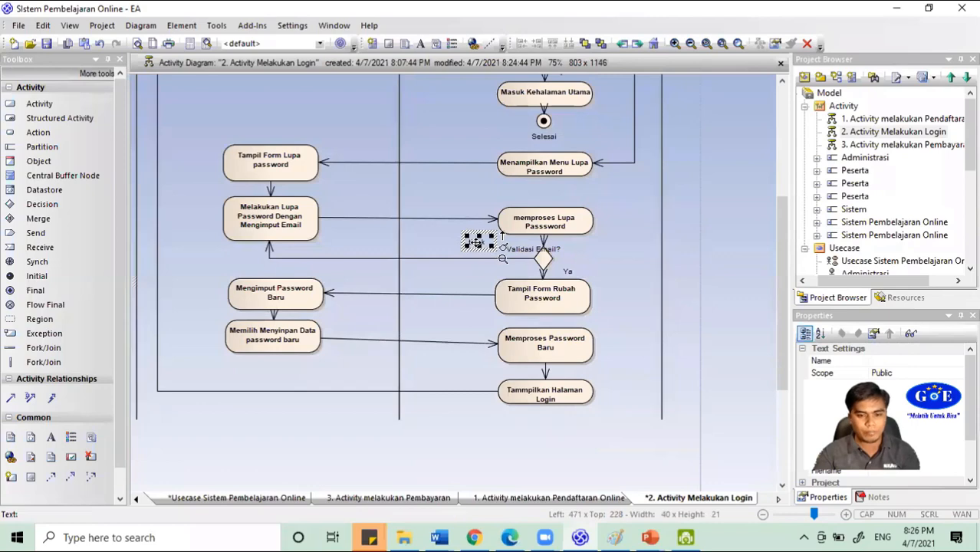
pyautogui.moveTo(476, 244); pyautogui.dragTo(478, 249)
pyautogui.click(689, 333)
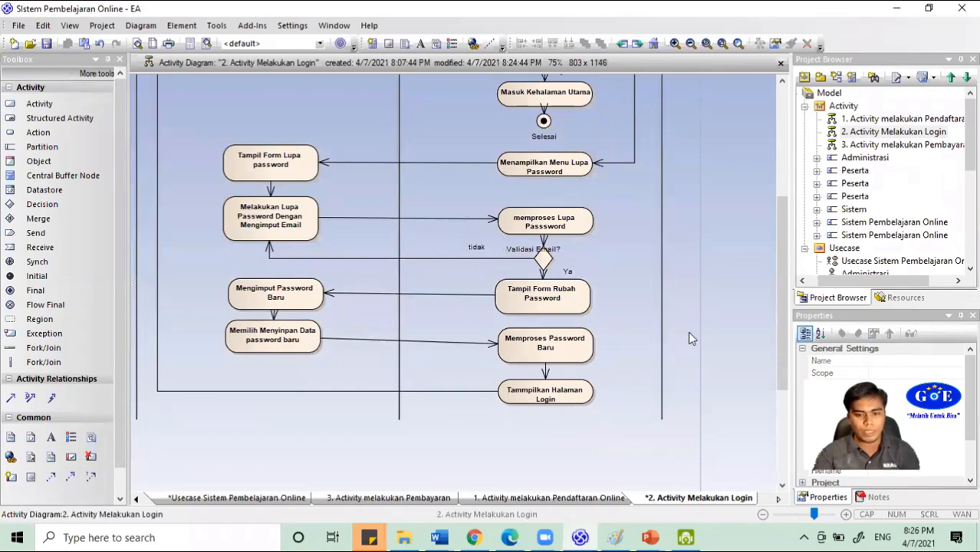
pyautogui.scroll(9, 689, 333)
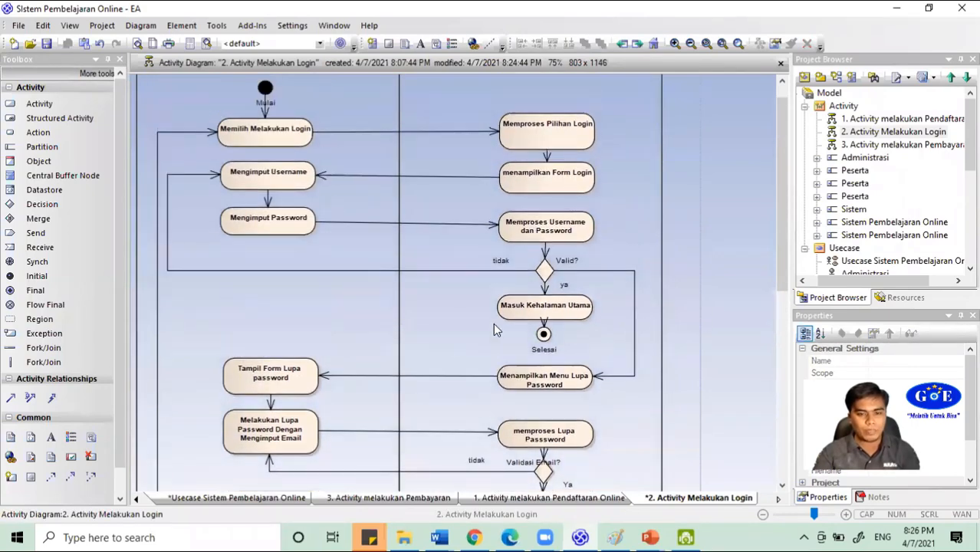
pyautogui.scroll(-5, 515, 346)
pyautogui.scroll(-3, 537, 306)
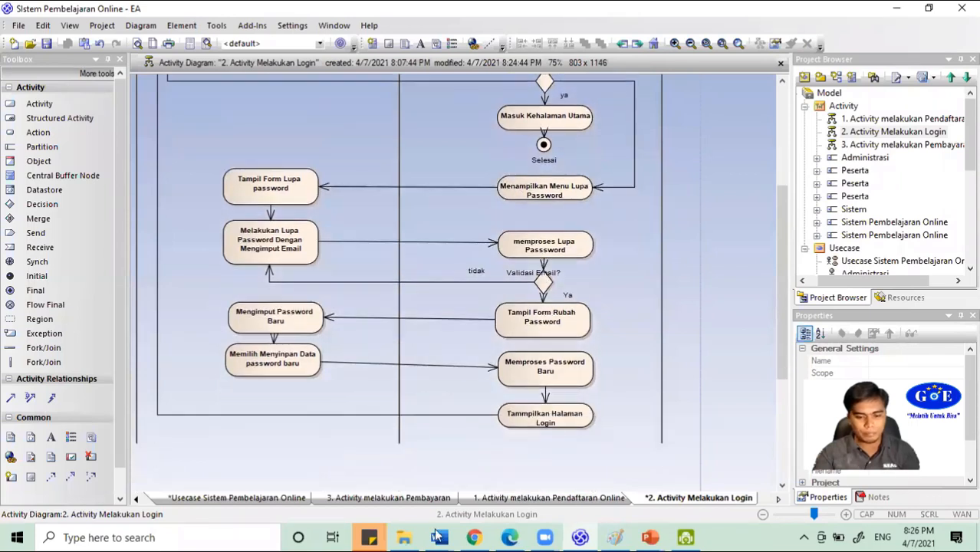
pyautogui.moveTo(438, 537)
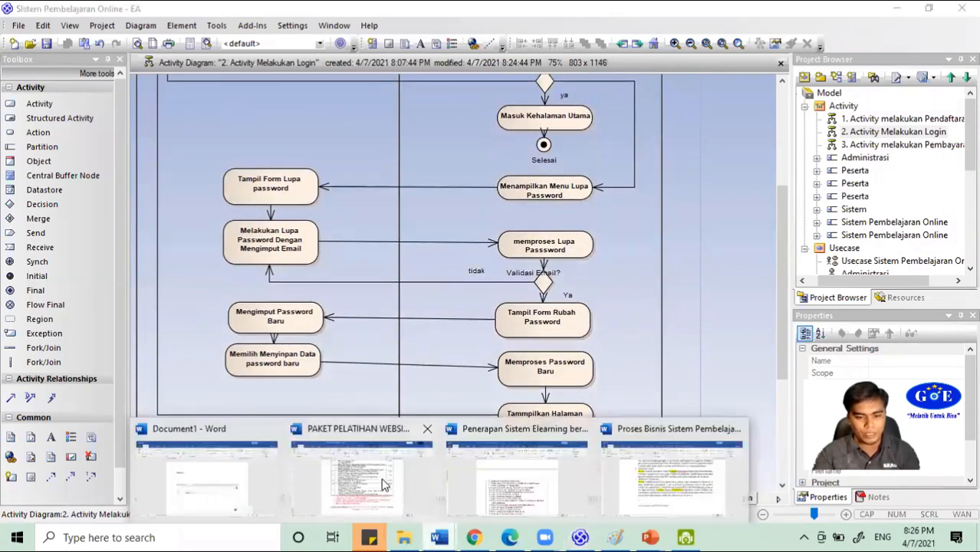
# - In Word, append to the login step a sentence about three forgotten passwords showing the forgot-password page
pyautogui.click(672, 471)
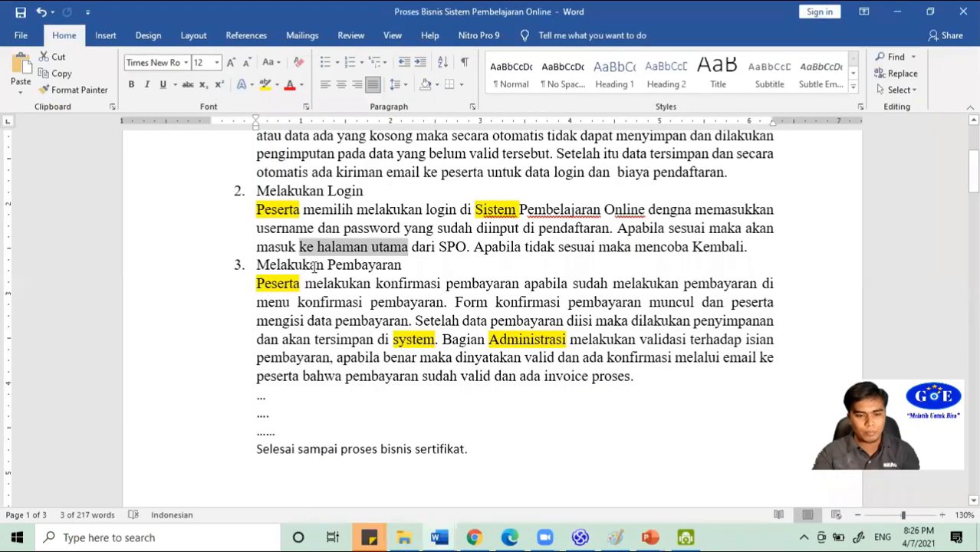
pyautogui.click(429, 261)
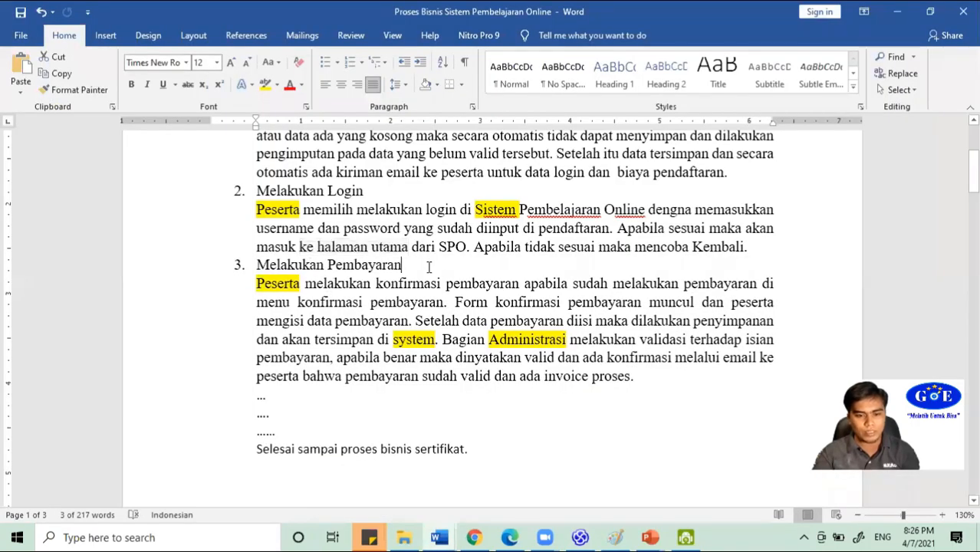
pyautogui.click(753, 247)
pyautogui.write('Apabi')
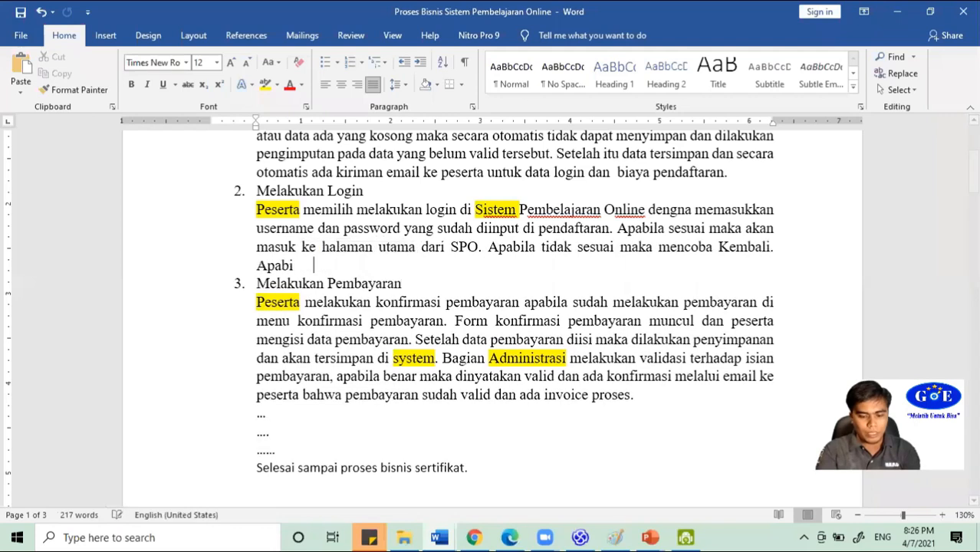
pyautogui.write('la samapai')
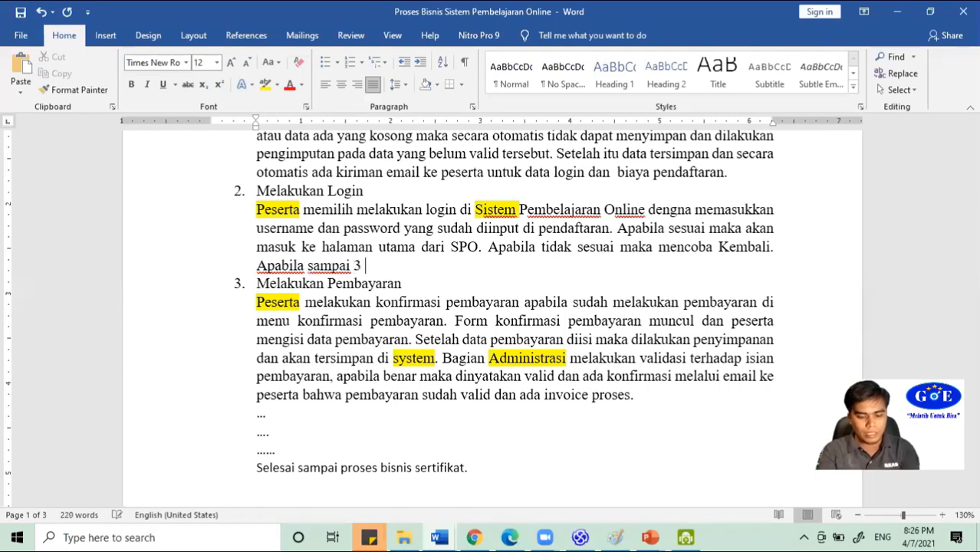
pyautogui.write(' 3 kali lupa p')
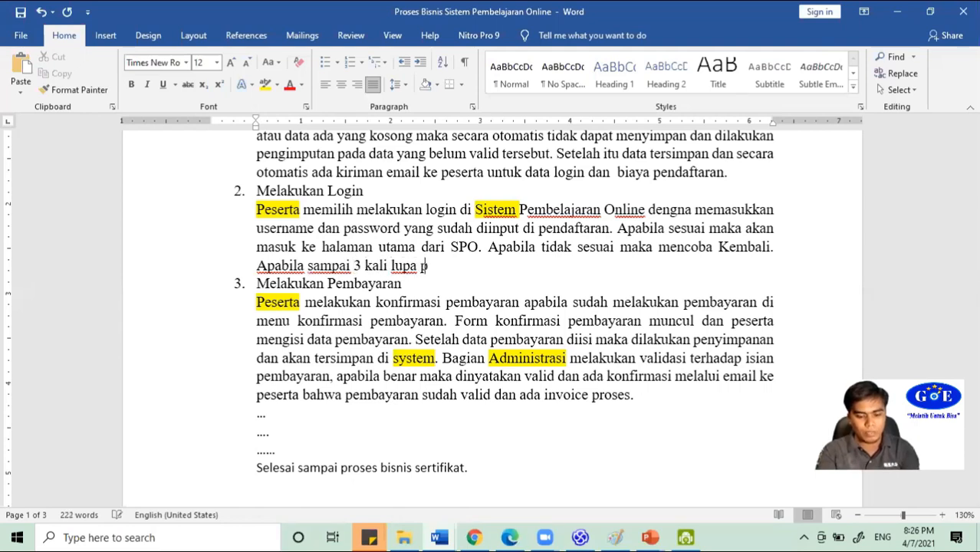
pyautogui.write('assword maka')
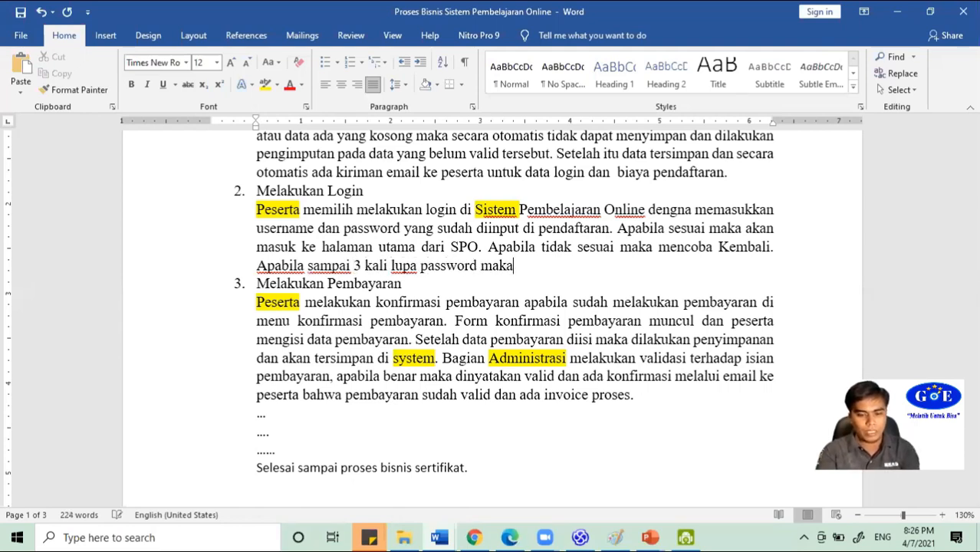
pyautogui.write(' akan melakuka')
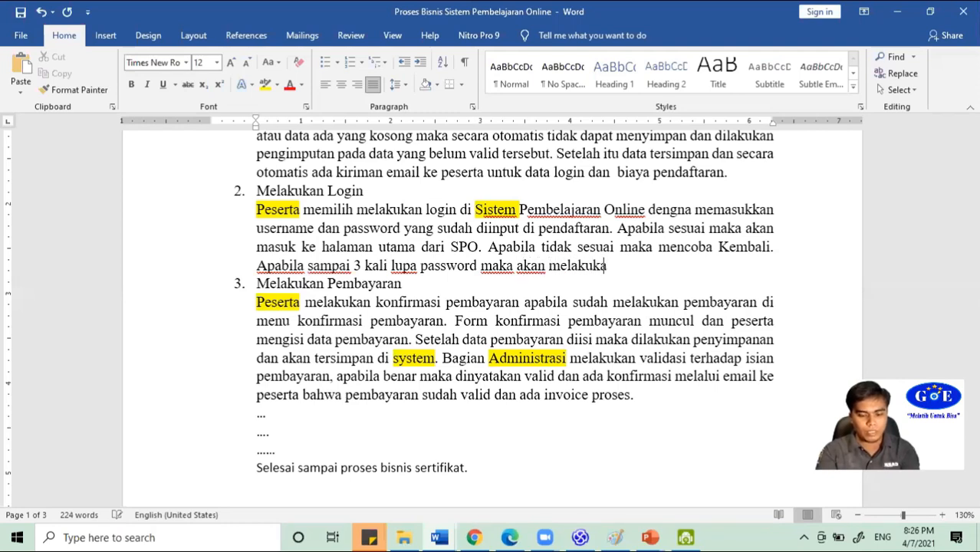
pyautogui.write('n ')
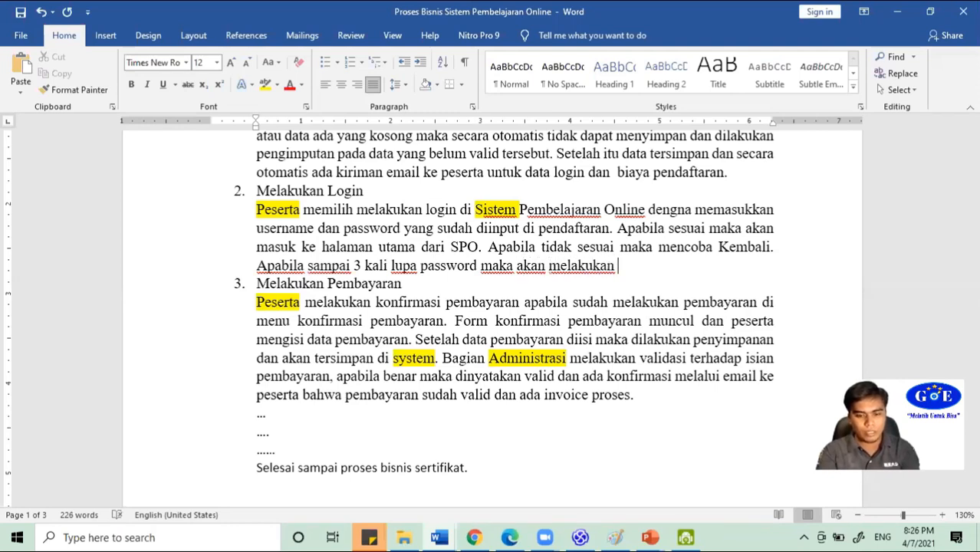
pyautogui.write('atau tam')
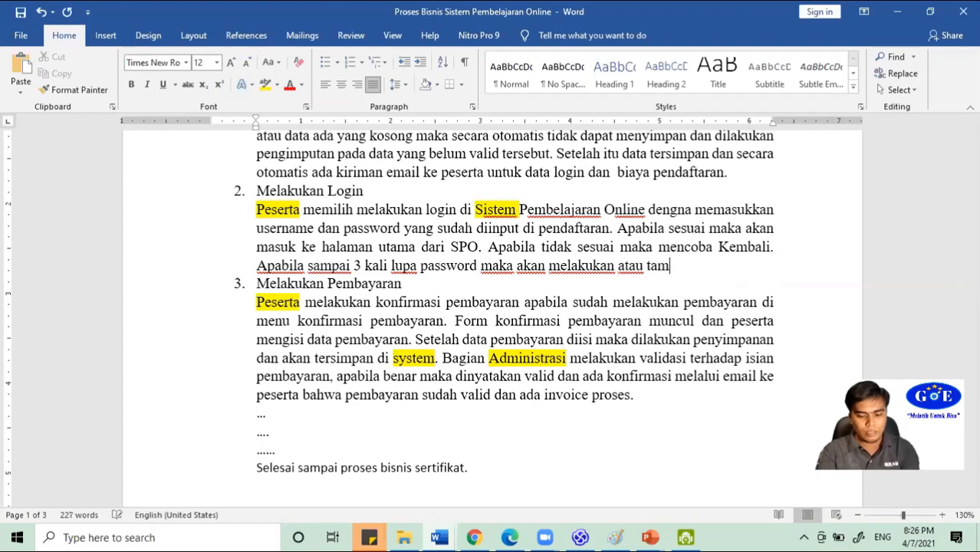
pyautogui.write('pil halama ')
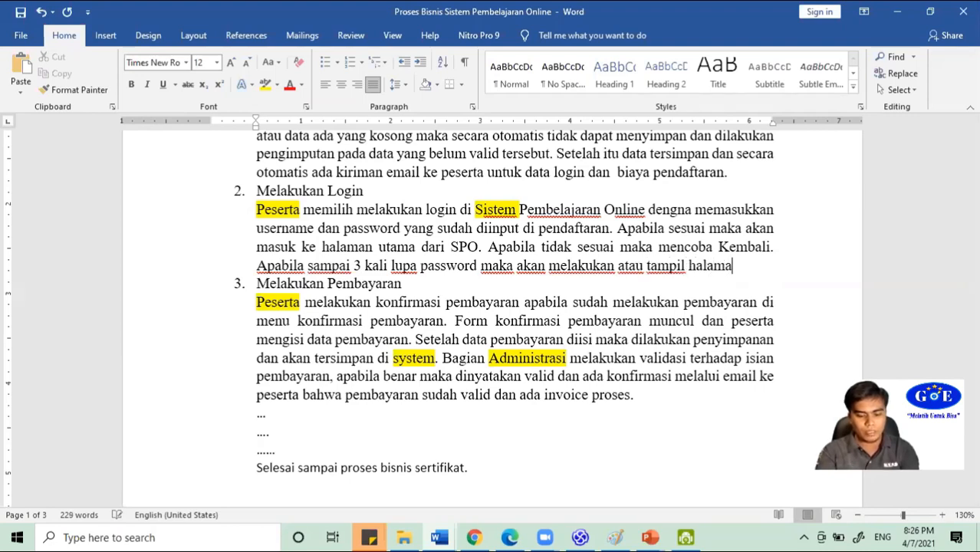
pyautogui.write('n lupa pass')
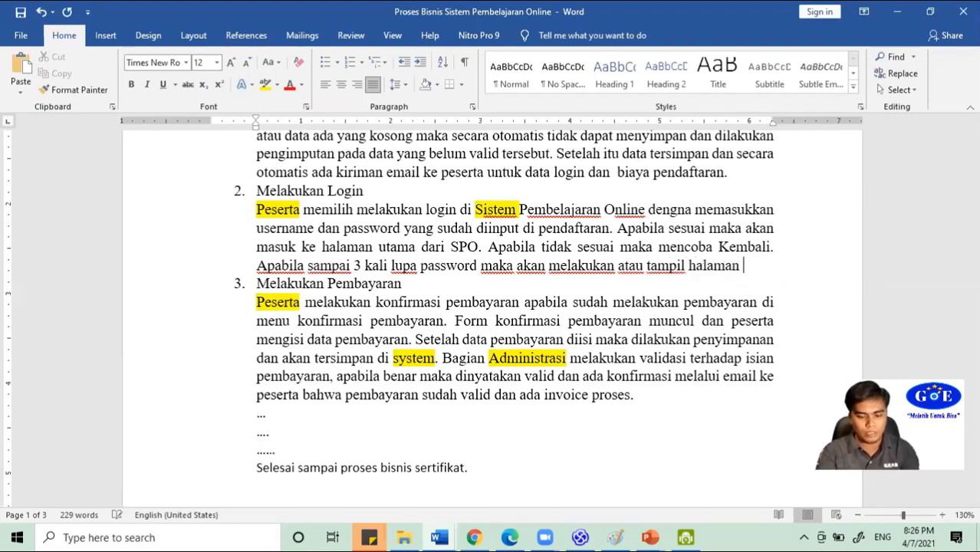
pyautogui.write('wor')
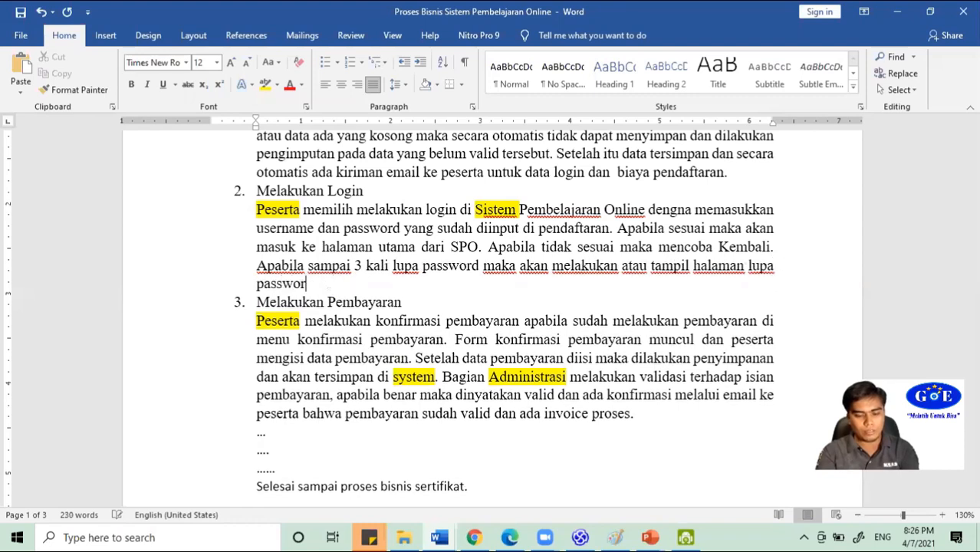
pyautogui.write('d dan si')
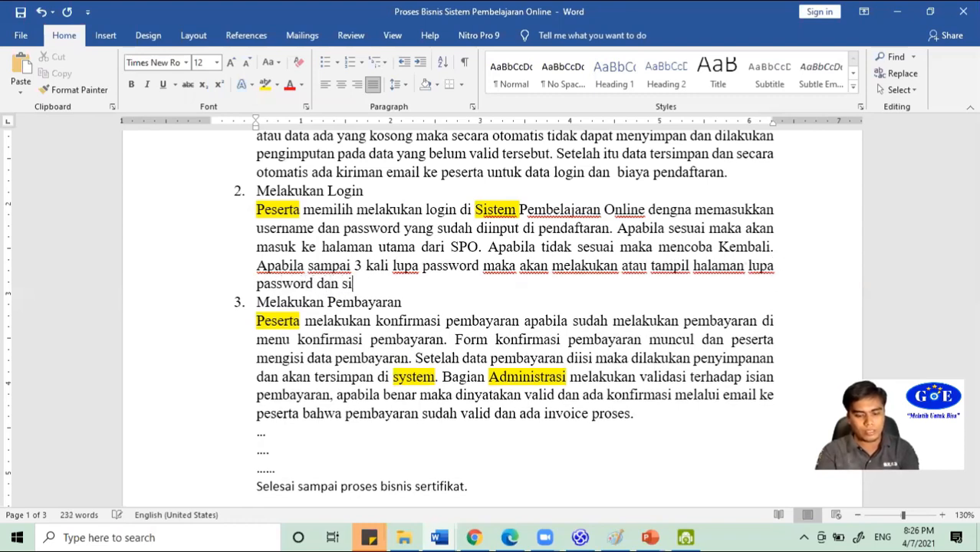
pyautogui.write(' pe')
pyautogui.write('rta')
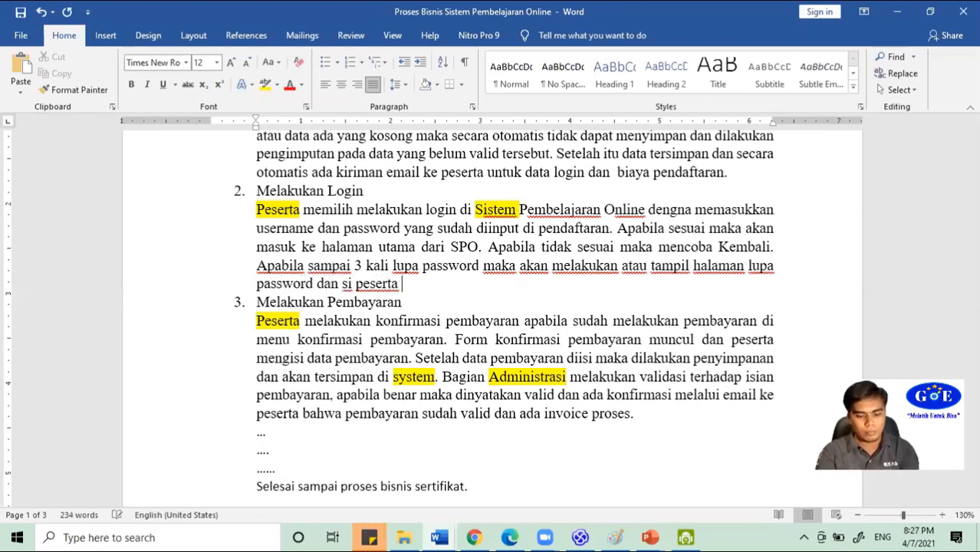
pyautogui.write(' melakukan k')
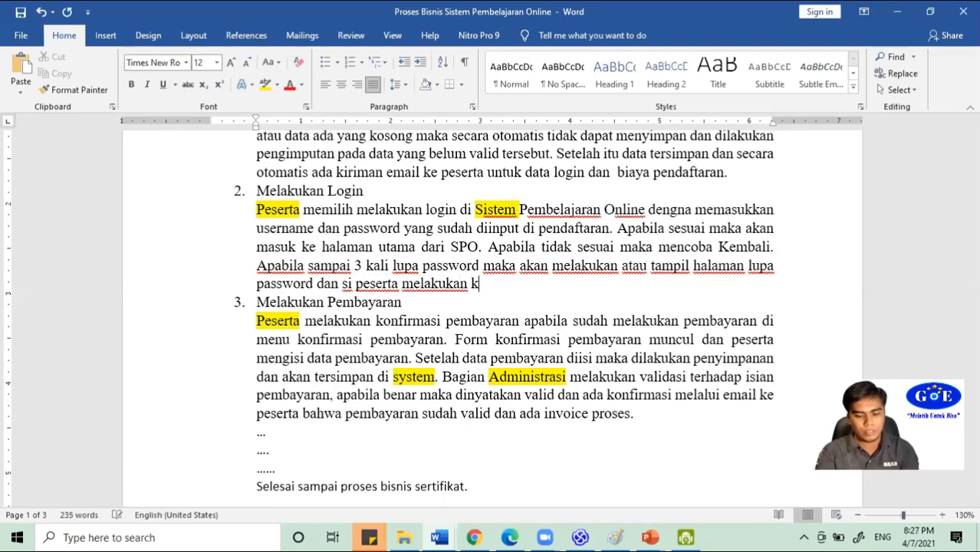
pyautogui.write('onfirmasi lu')
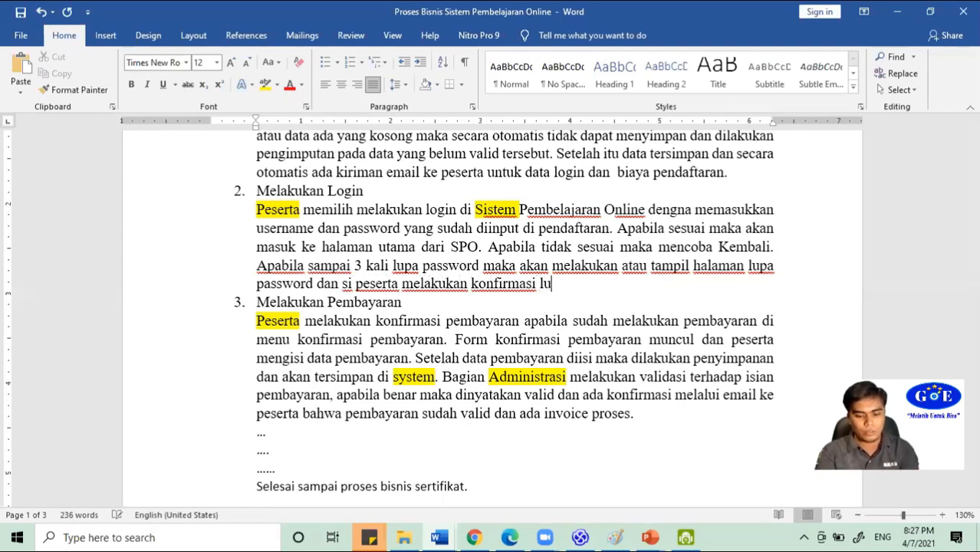
pyautogui.write('pa paswwo')
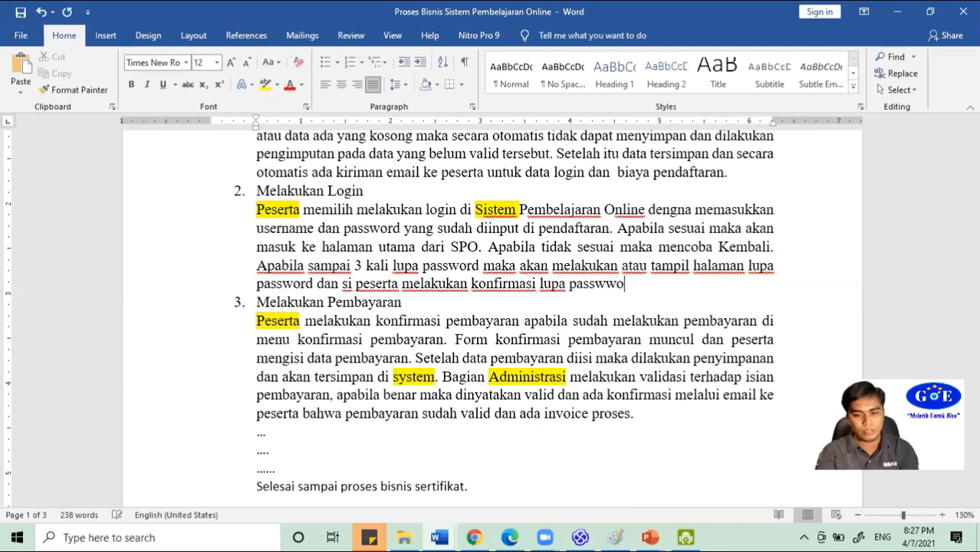
pyautogui.write('rd d')
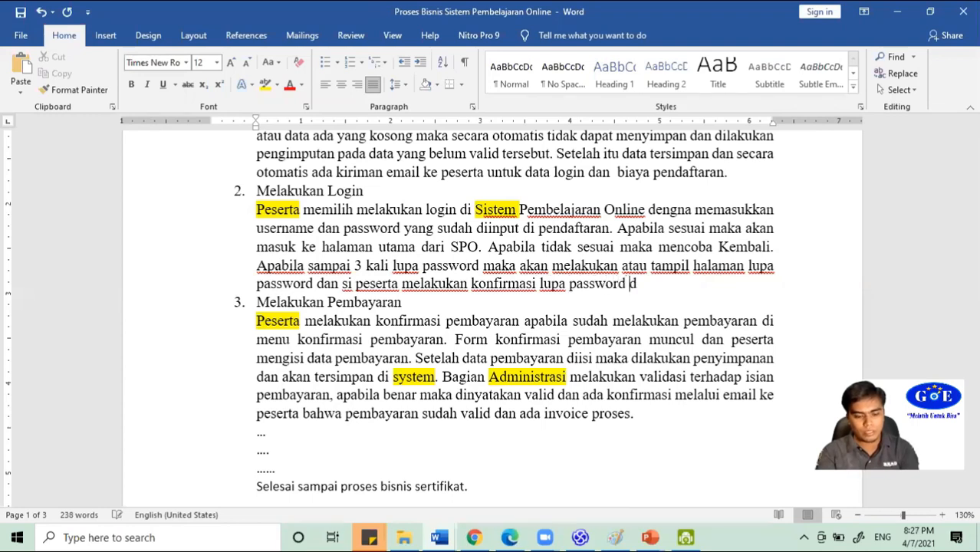
pyautogui.write('engna mengisik')
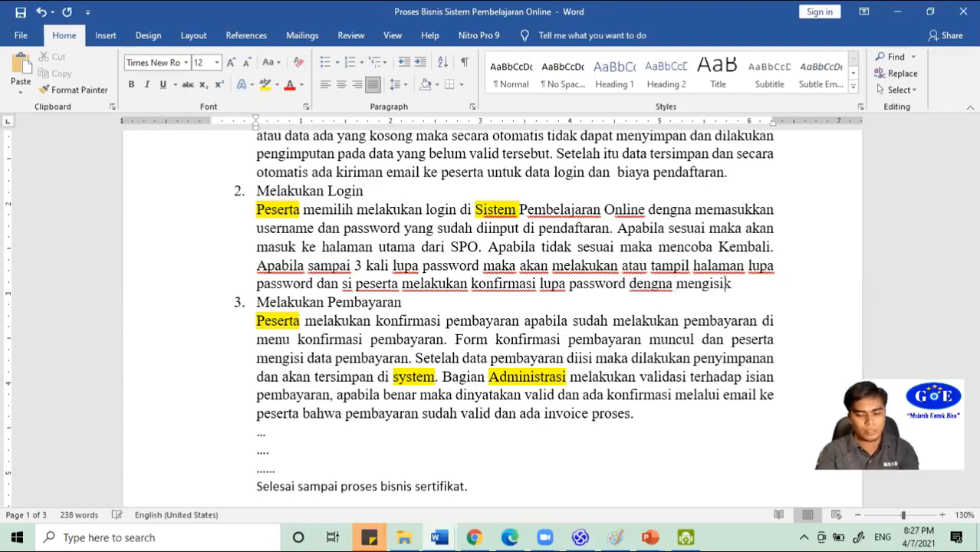
pyautogui.write('an email')
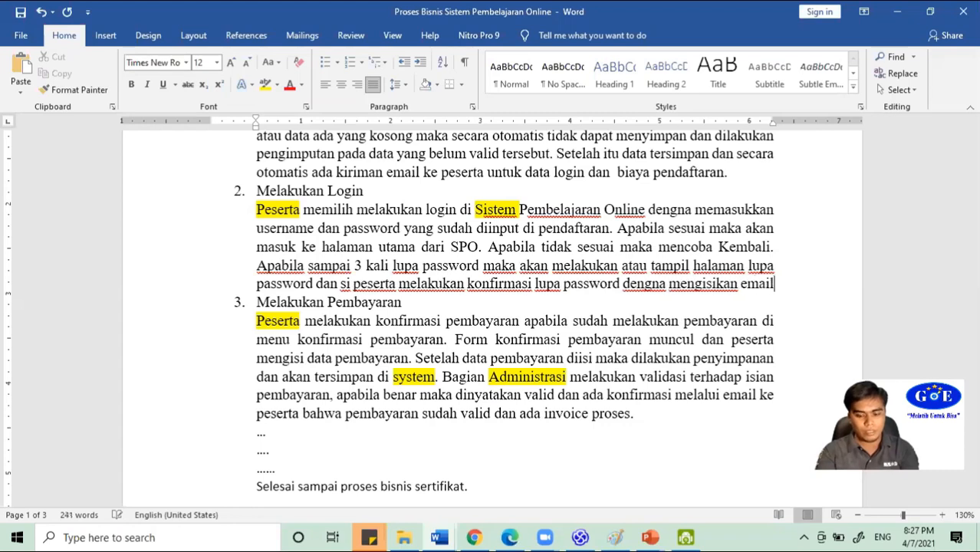
pyautogui.write('. dan secara ')
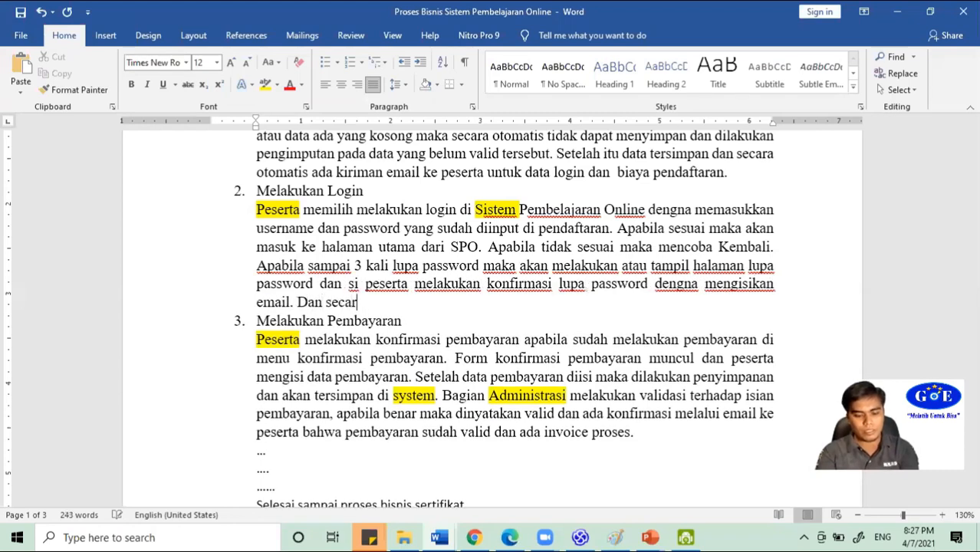
pyautogui.write('otomatis ')
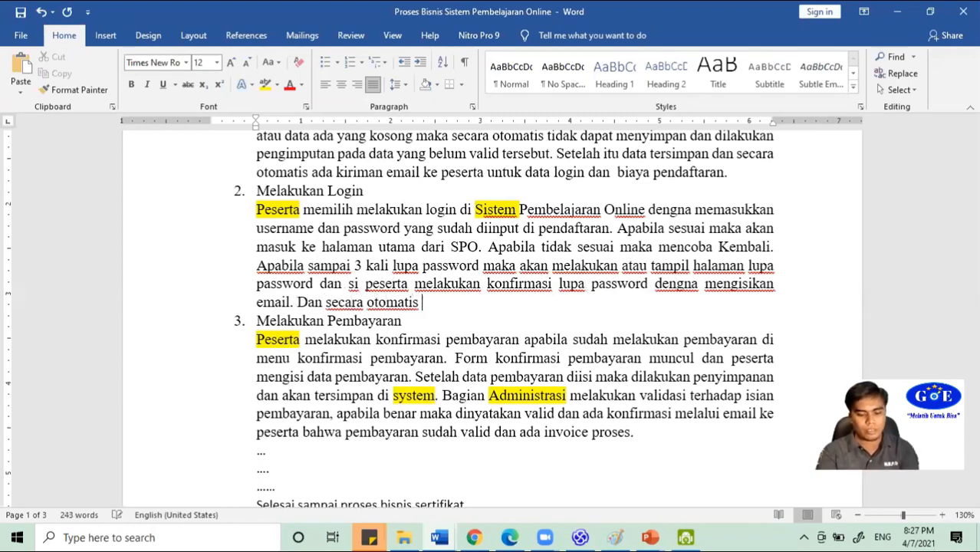
pyautogui.write('akan daapt e')
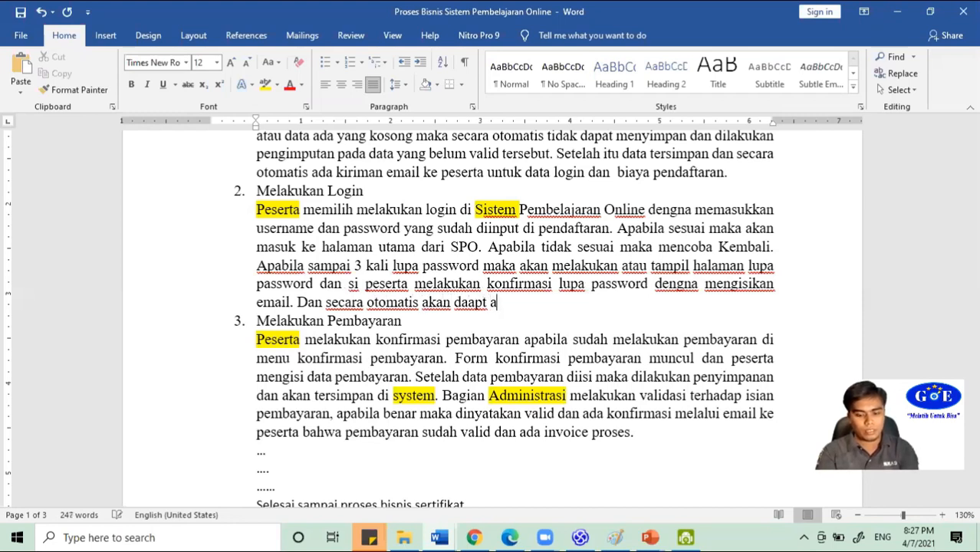
pyautogui.press('BackSpace')
pyautogui.press('BackSpace')
pyautogui.press('BackSpace')
pyautogui.press('BackSpace')
pyautogui.press('BackSpace')
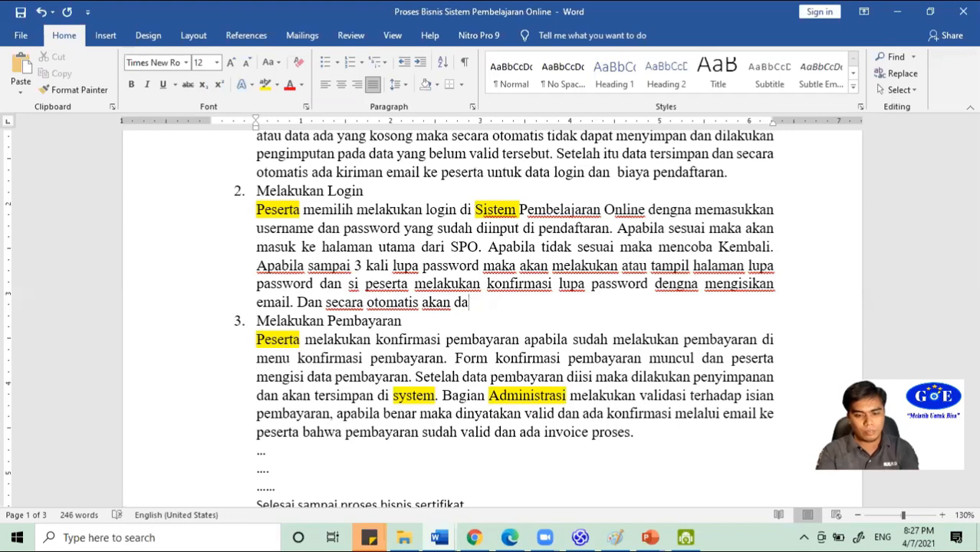
pyautogui.write('pat logi')
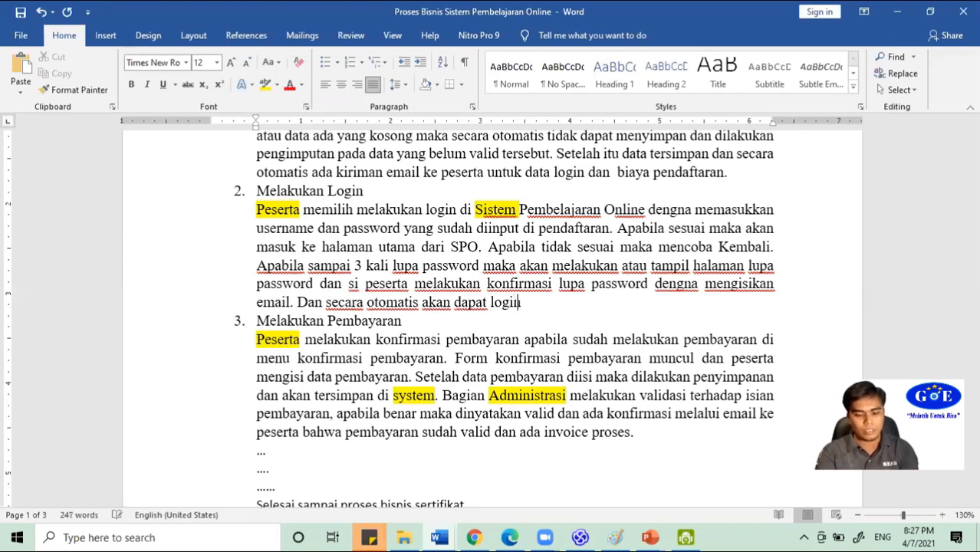
pyautogui.write('n ke form login.')
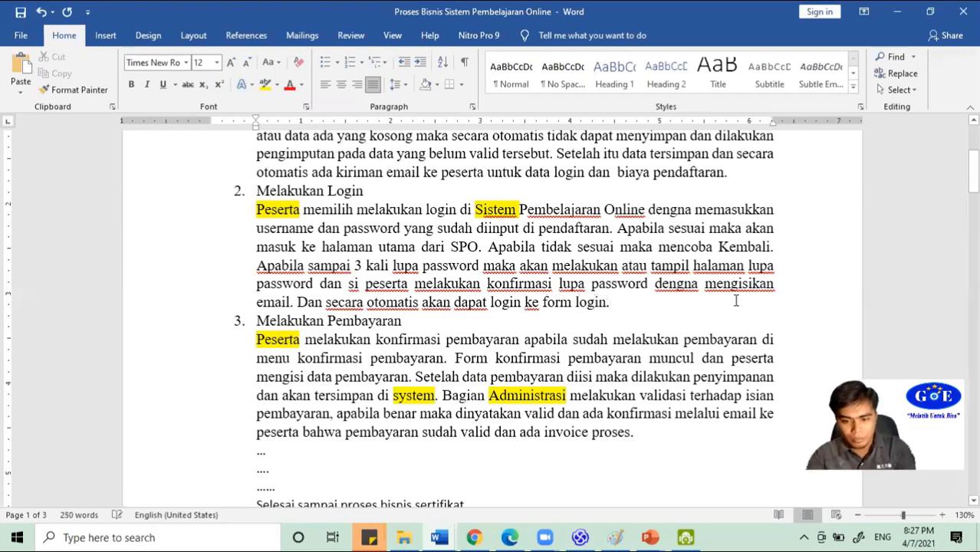
# - Replace 'otomatis' with 'langusng dan diarahkan ke halaman login' and delete 'login ke form'
pyautogui.click(684, 285)
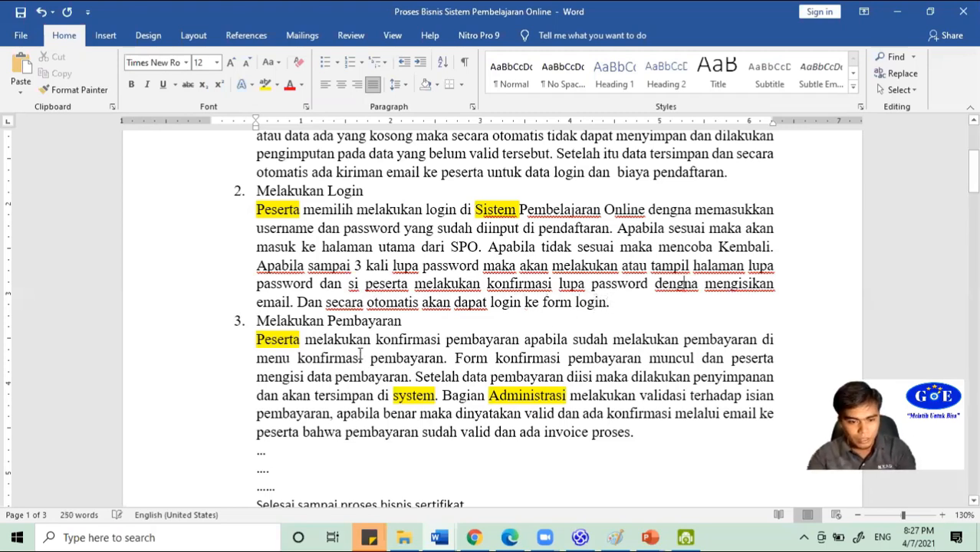
pyautogui.doubleClick(381, 304)
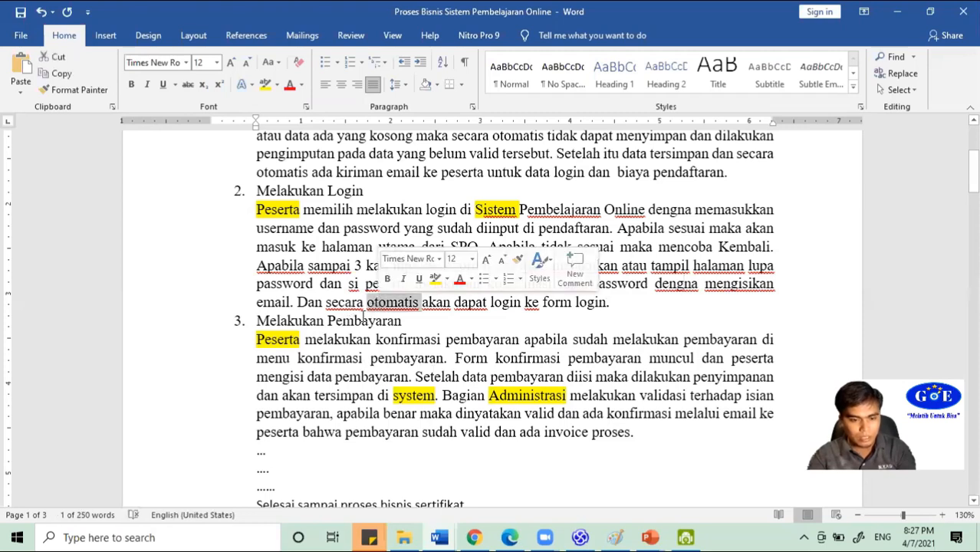
pyautogui.write('langusng ka')
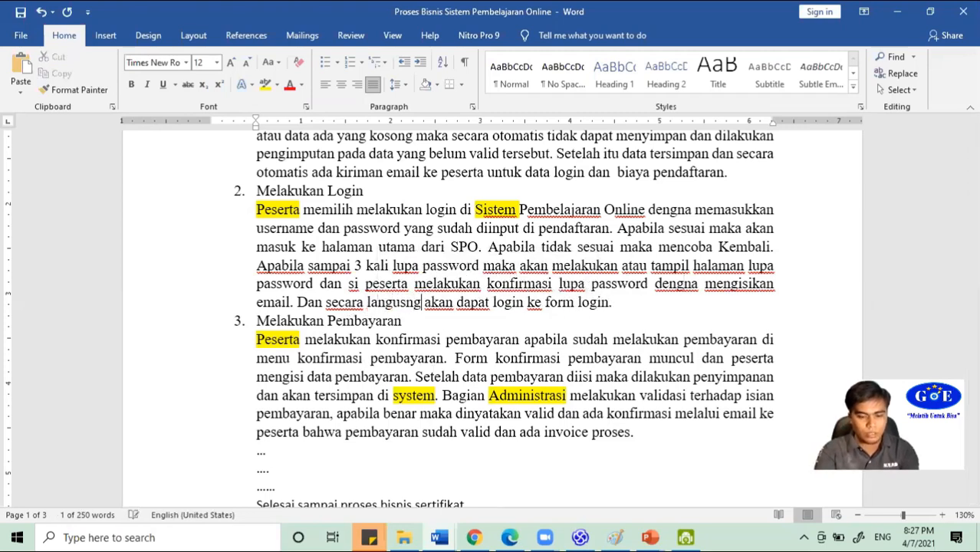
pyautogui.press('BackSpace')
pyautogui.press('BackSpace')
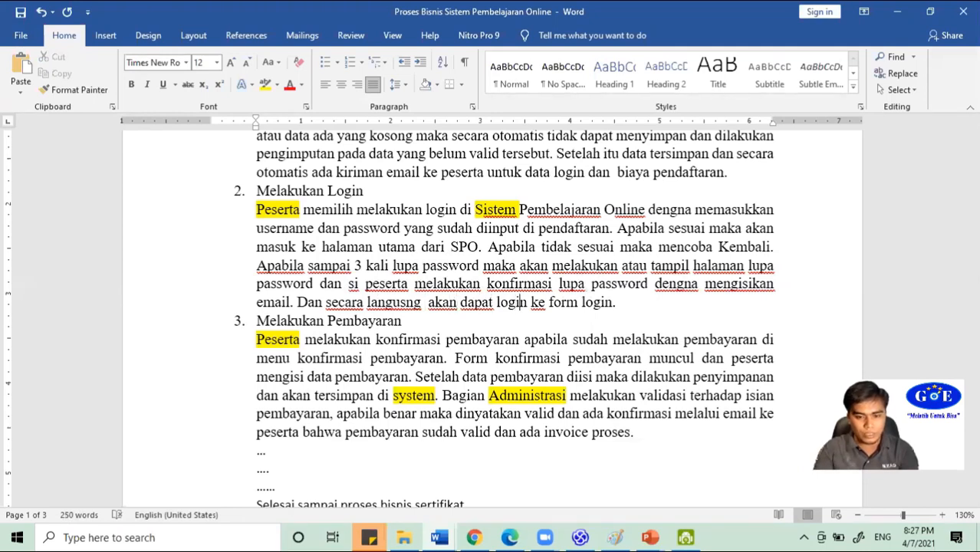
pyautogui.write('dan diarahkan')
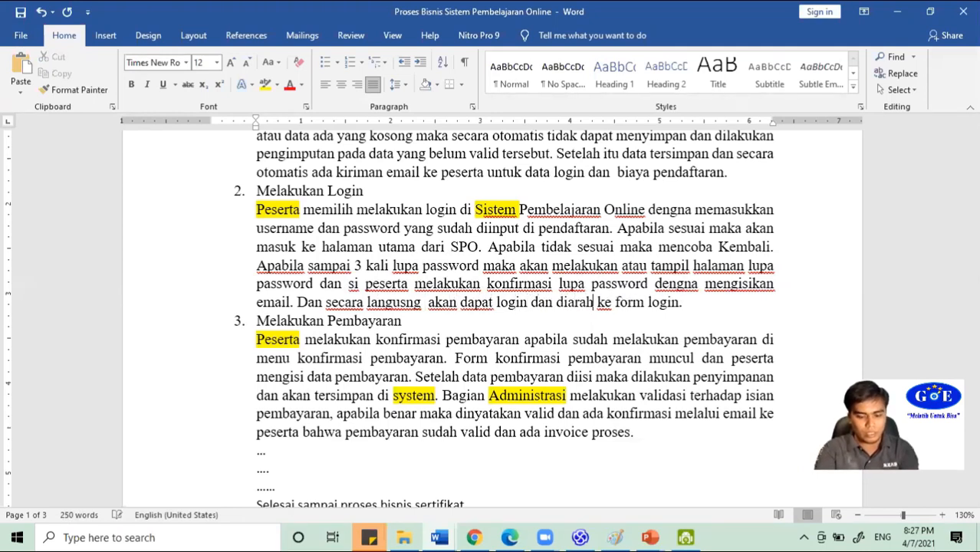
pyautogui.write(' ke ahlaam')
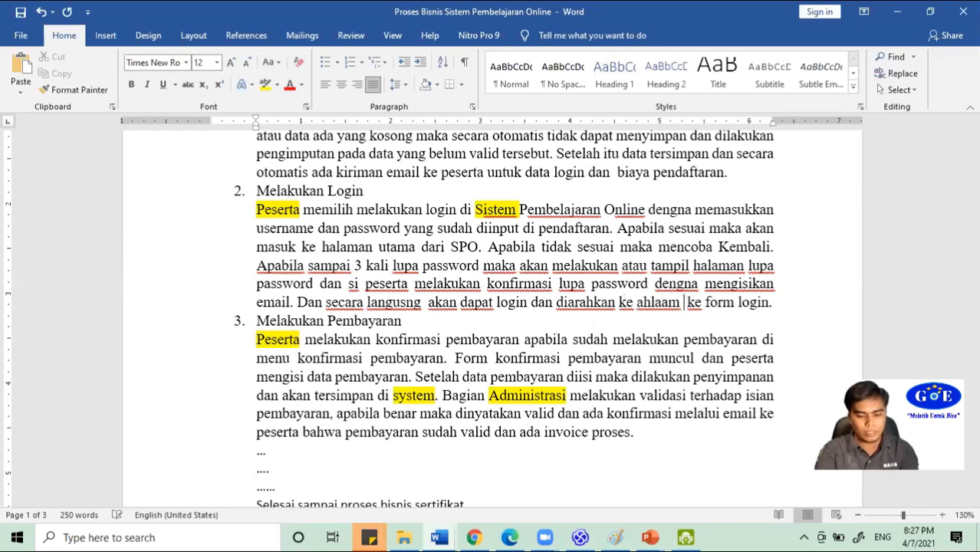
pyautogui.press('BackSpace')
pyautogui.press('BackSpace')
pyautogui.press('BackSpace')
pyautogui.press('BackSpace')
pyautogui.press('BackSpace')
pyautogui.press('BackSpace')
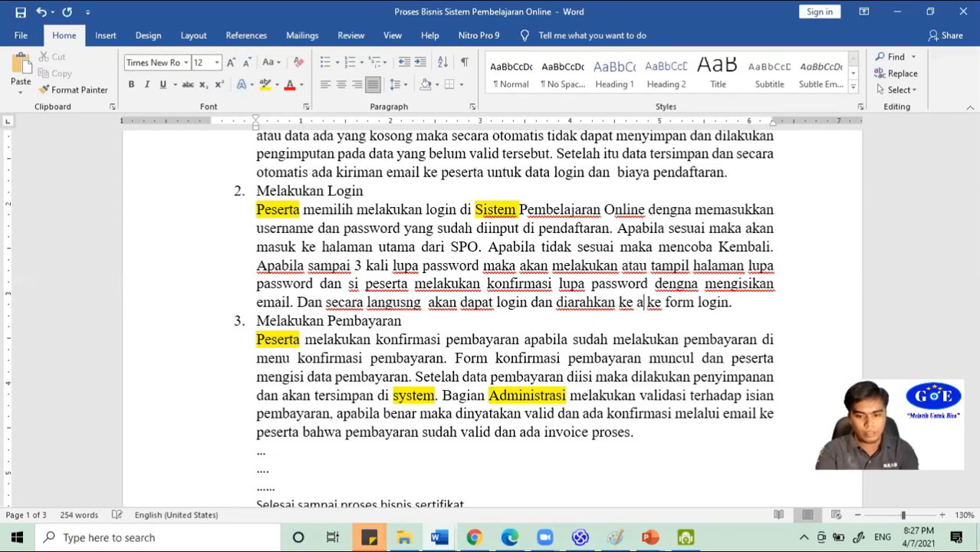
pyautogui.write('halaman logi')
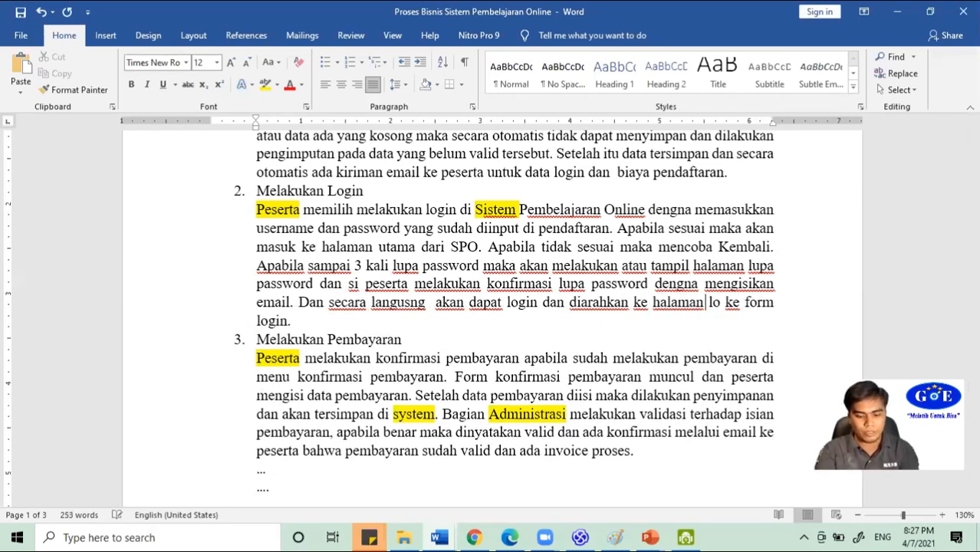
pyautogui.write('n')
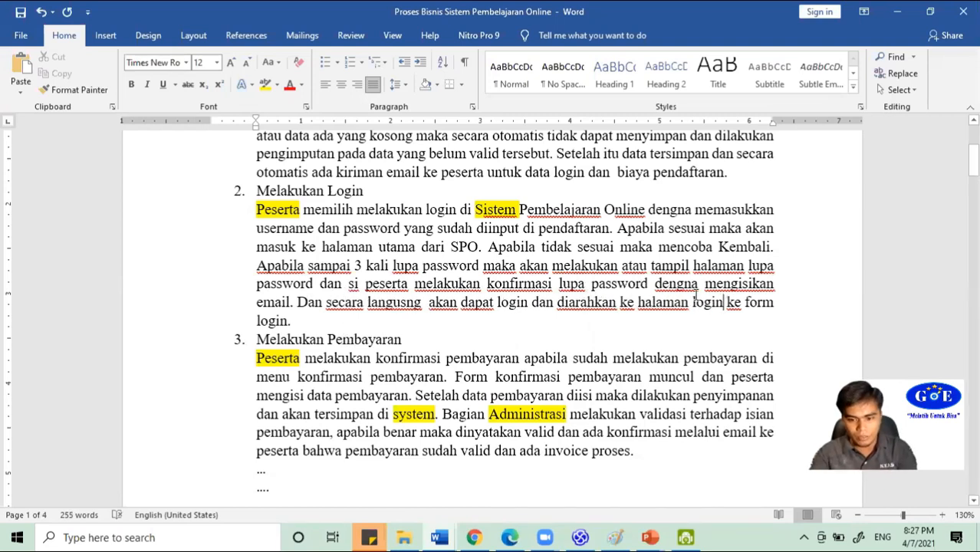
pyautogui.moveTo(692, 301); pyautogui.dragTo(759, 304)
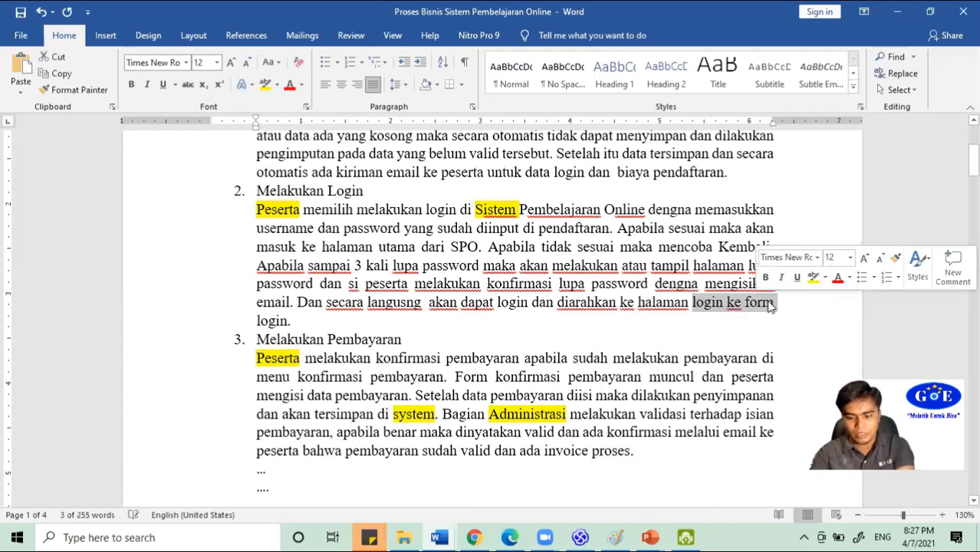
pyautogui.press('BackSpace')
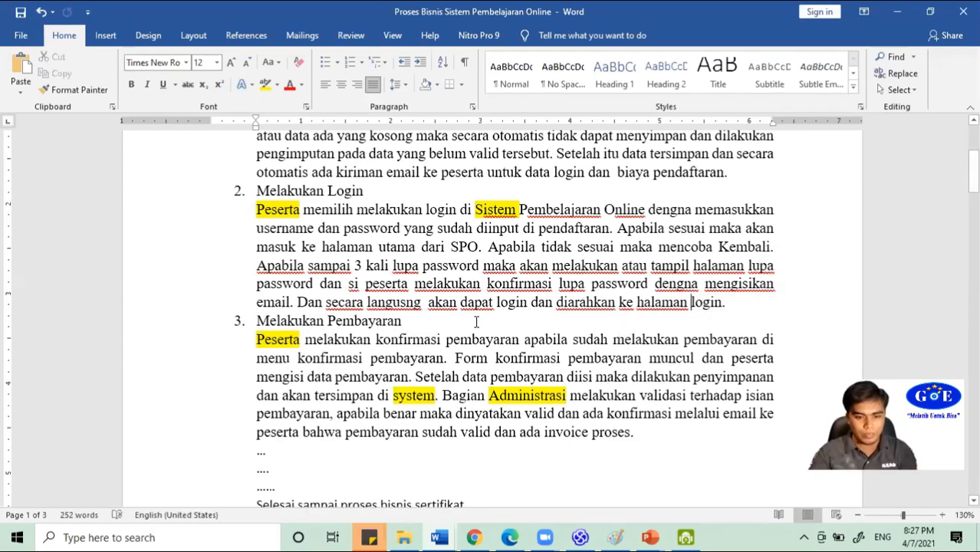
pyautogui.click(580, 537)
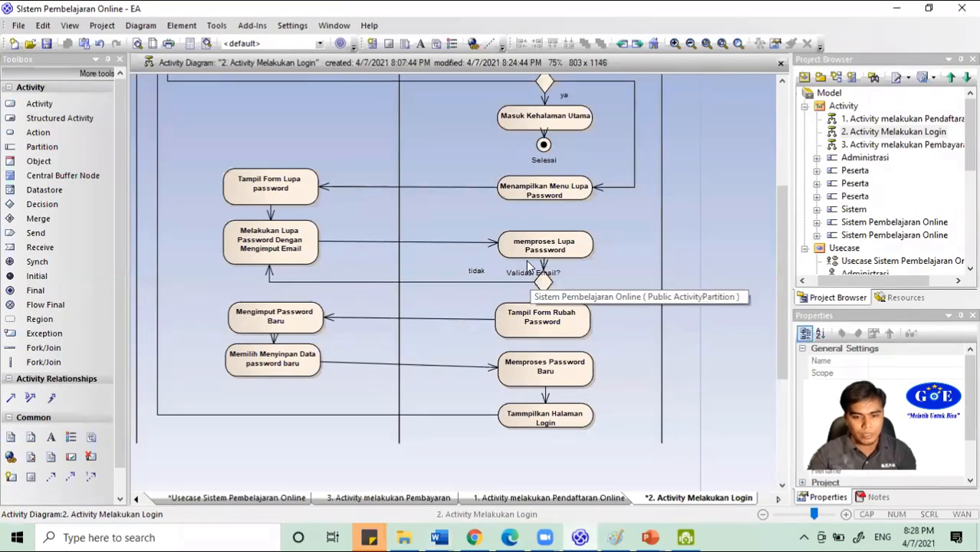
# - Rename the 'Valid?' decision to 'cek validasi sampai 3x?'
pyautogui.scroll(3, 526, 276)
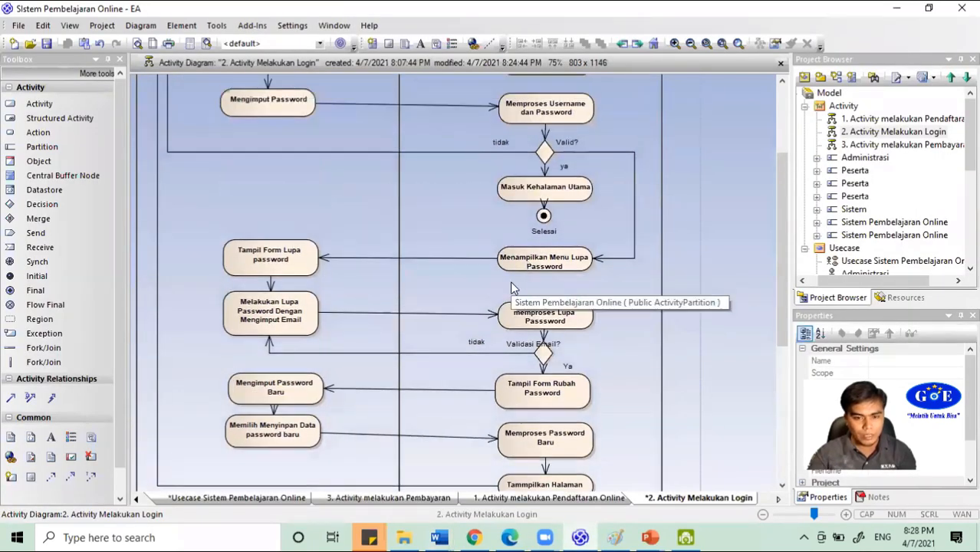
pyautogui.scroll(1, 510, 279)
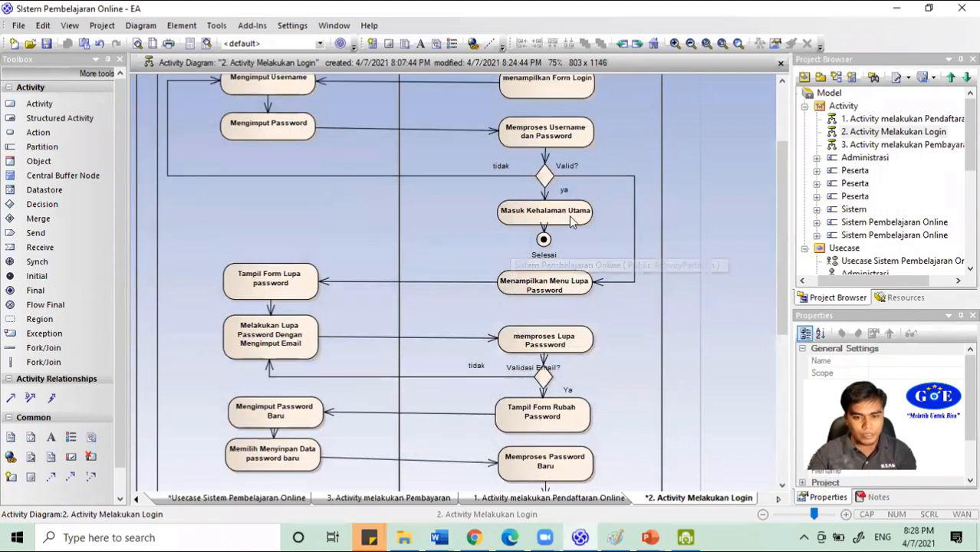
pyautogui.doubleClick(572, 167)
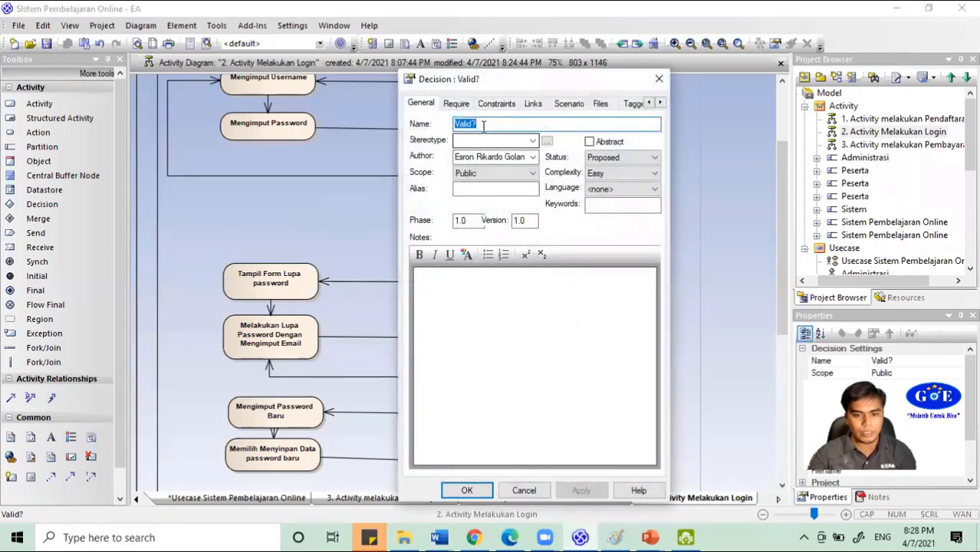
pyautogui.click(483, 125)
pyautogui.press('BackSpace')
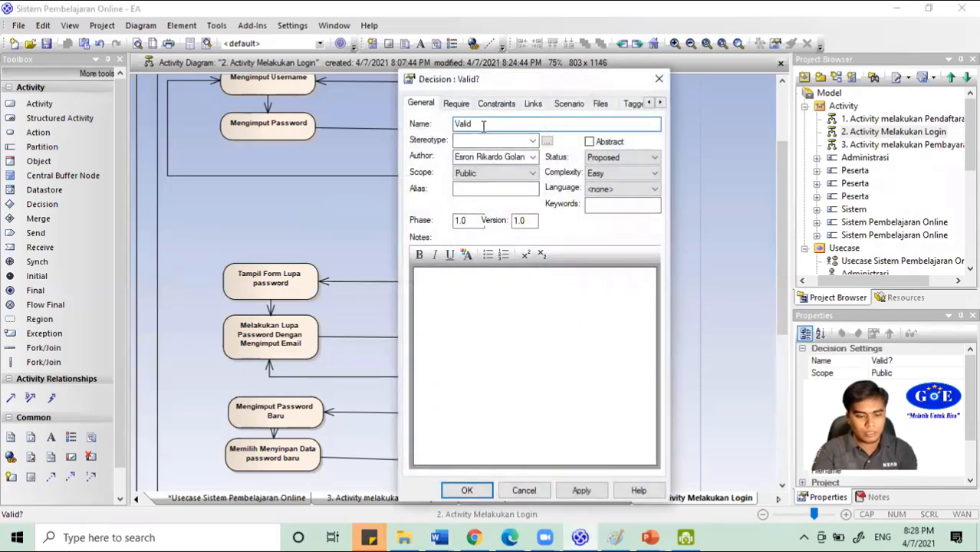
pyautogui.press('BackSpace')
pyautogui.write('cek v')
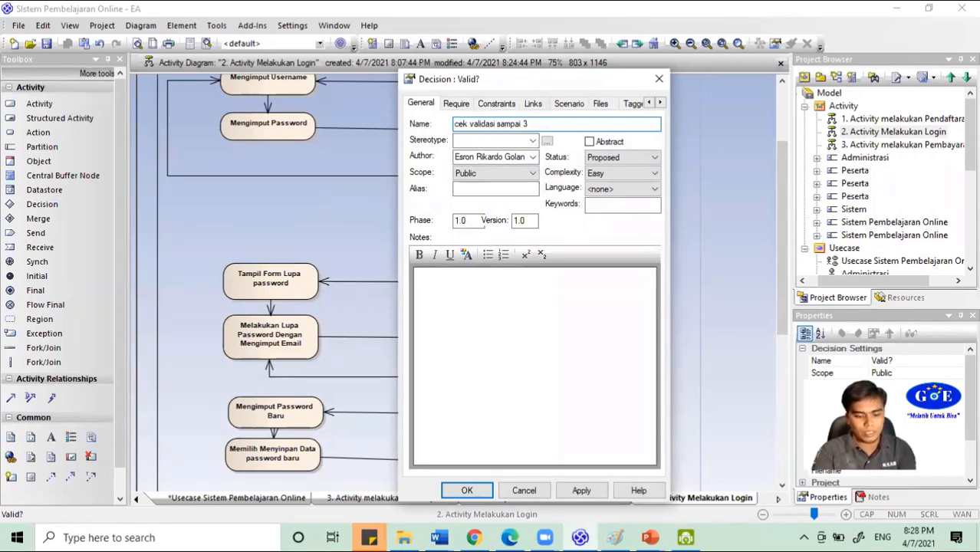
pyautogui.write('alidasi sampai 3x?')
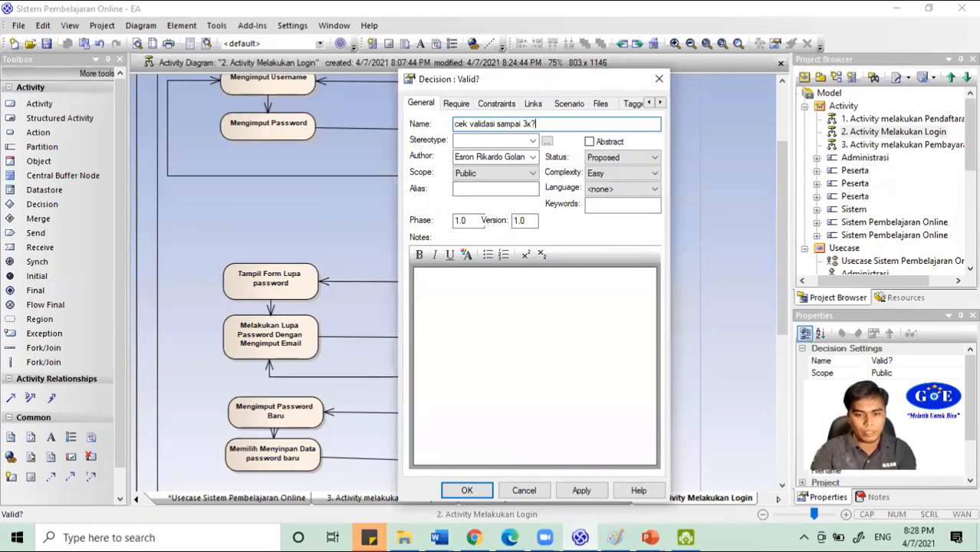
pyautogui.click(482, 490)
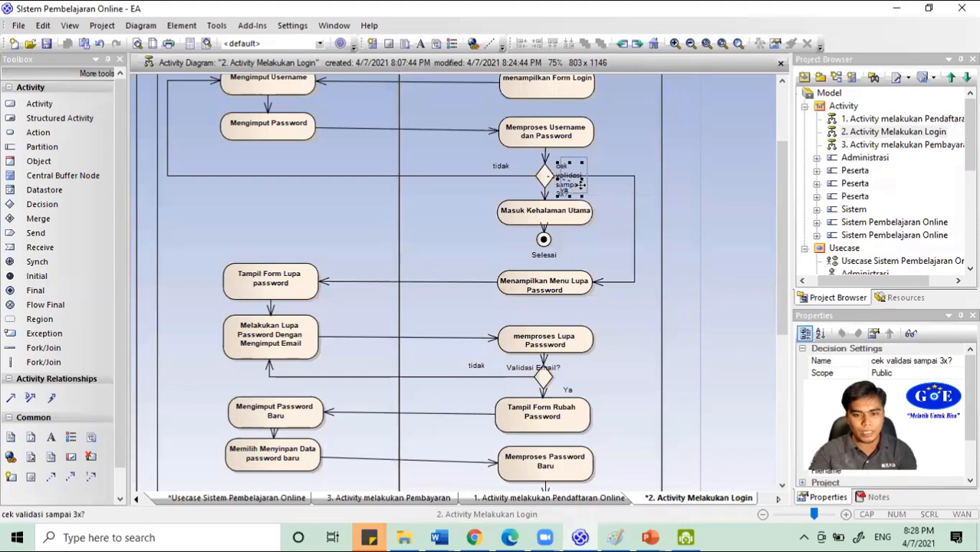
# - Position the decision label beside the diamond, then highlight the retry sentences in Word
pyautogui.moveTo(574, 189)
pyautogui.mouseDown()
pyautogui.moveTo(629, 171)
pyautogui.moveTo(581, 172)
pyautogui.mouseUp()
pyautogui.click(710, 224)
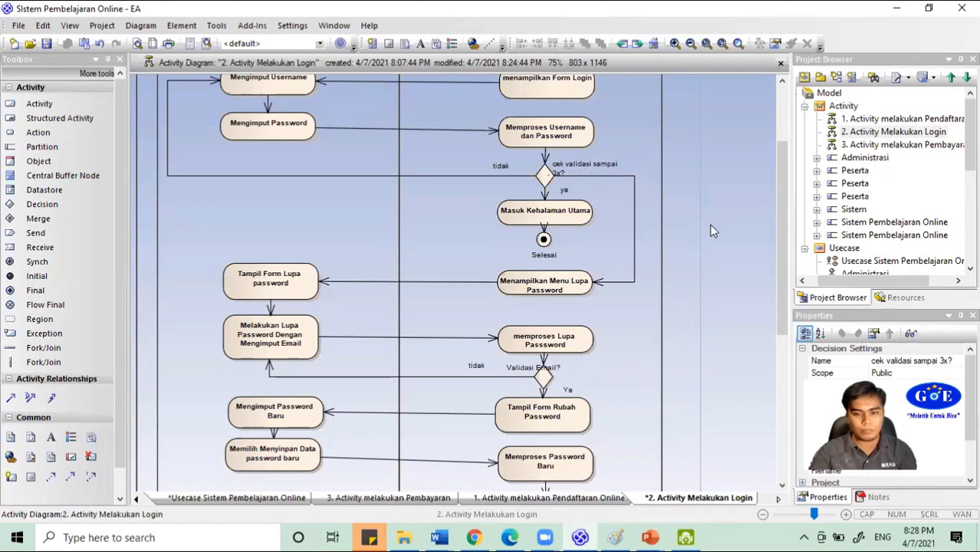
pyautogui.click(575, 167)
pyautogui.moveTo(576, 167); pyautogui.dragTo(580, 164)
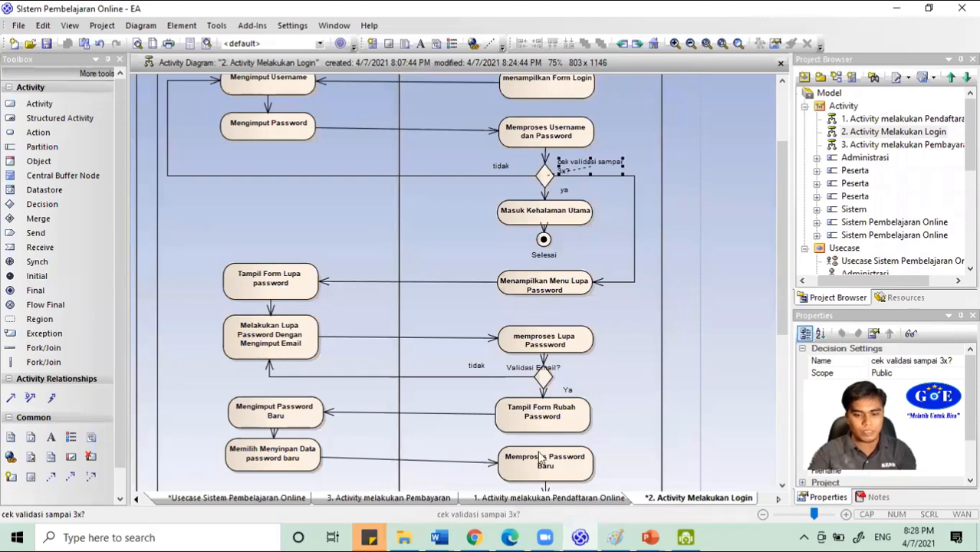
pyautogui.moveTo(438, 538)
pyautogui.click(652, 471)
pyautogui.moveTo(572, 242); pyautogui.dragTo(601, 285)
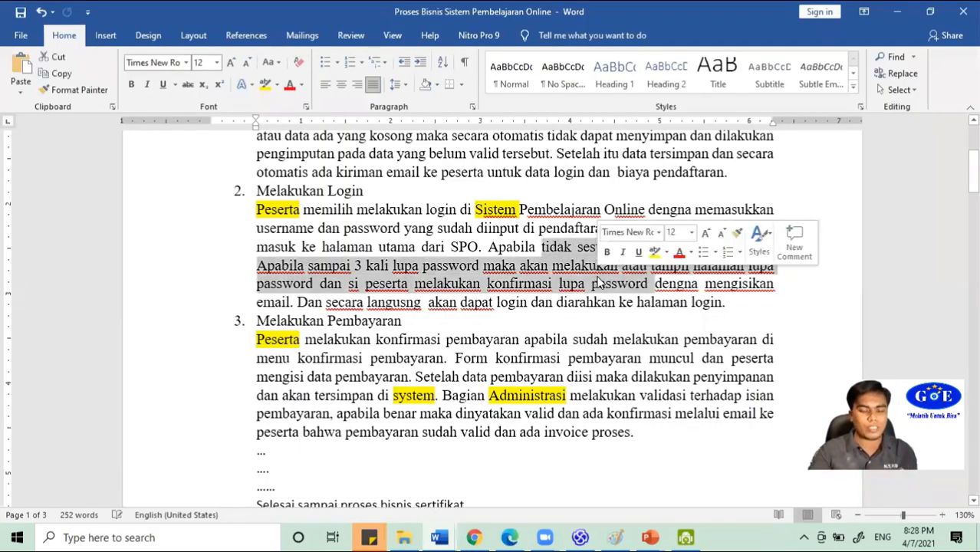
# - Deselect the login sentences and return to the Enterprise Architect diagram, scrolled to the top
pyautogui.click(606, 317)
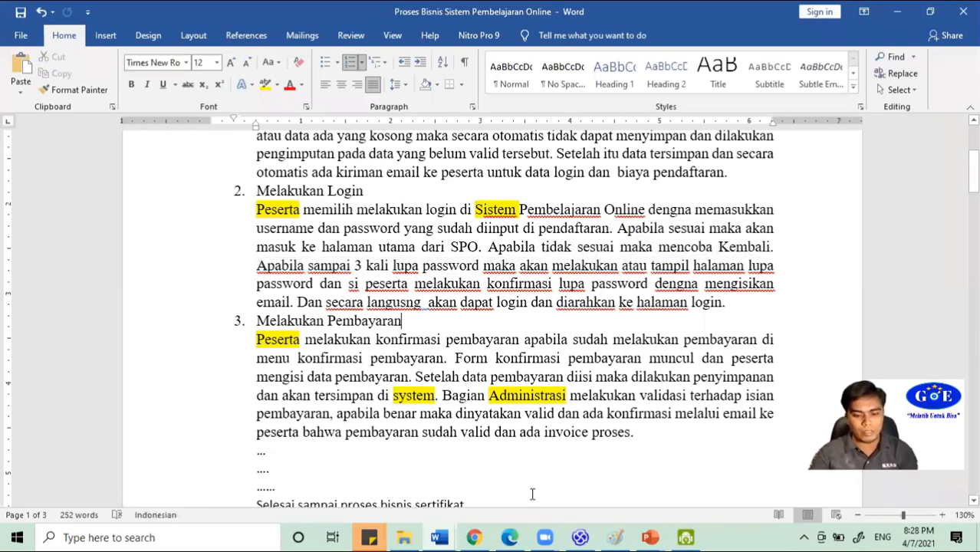
pyautogui.click(584, 535)
pyautogui.scroll(3, 714, 251)
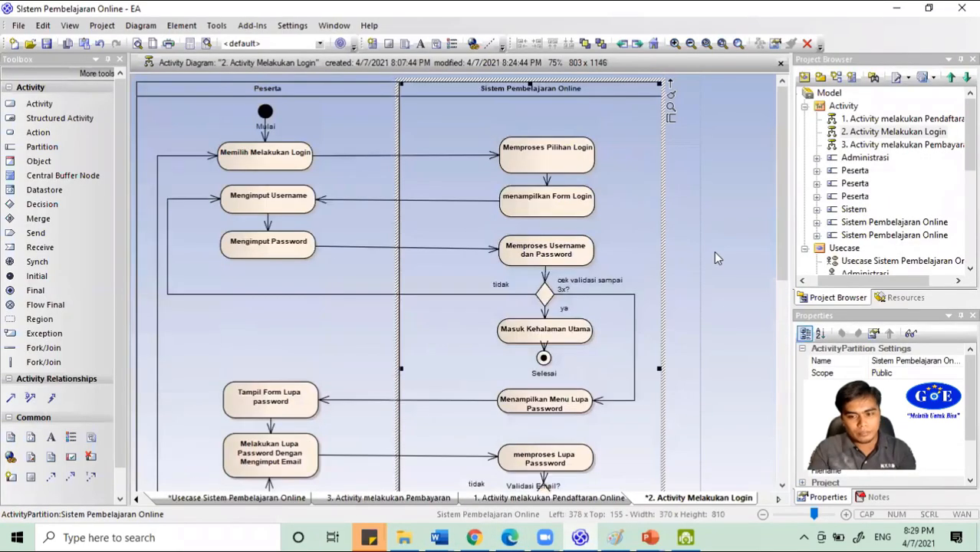
# - Open the '3. Activity melakukan Pembayaran' diagram, scroll through it, and head back to Word
pyautogui.click(865, 148)
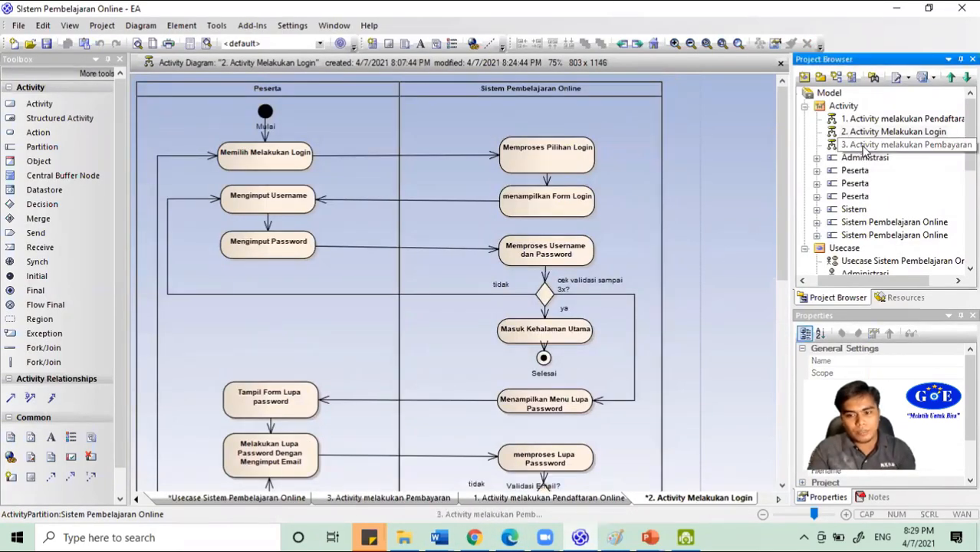
pyautogui.doubleClick(866, 148)
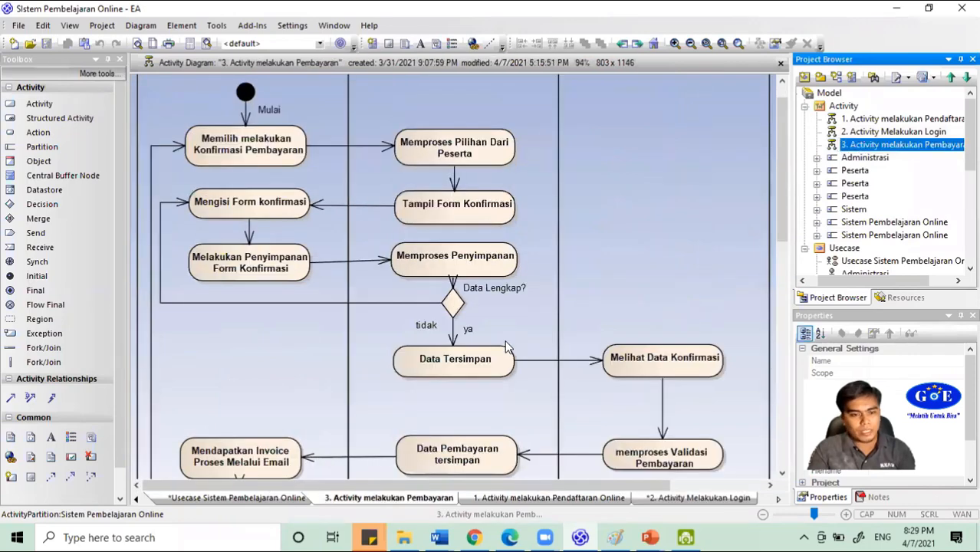
pyautogui.scroll(1, 505, 340)
pyautogui.scroll(-2, 505, 340)
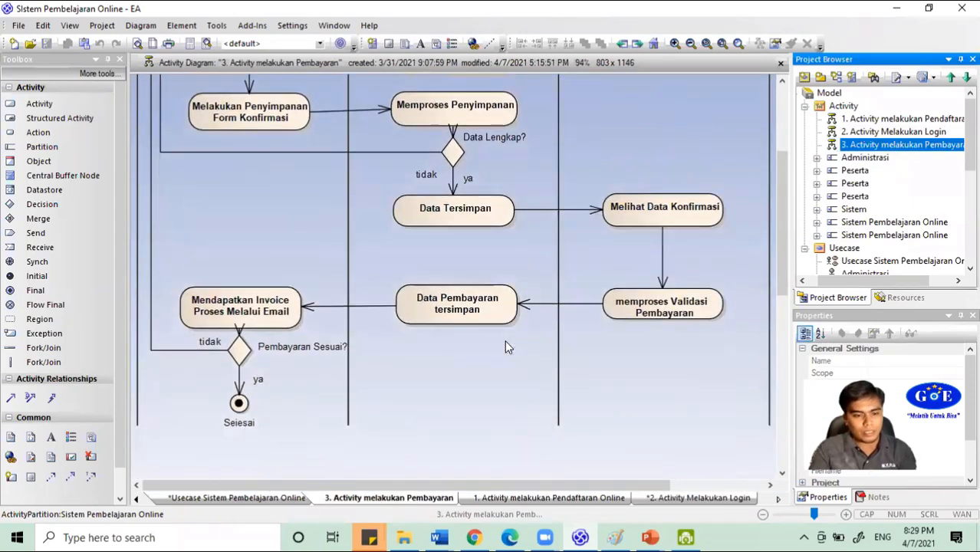
pyautogui.scroll(2, 505, 340)
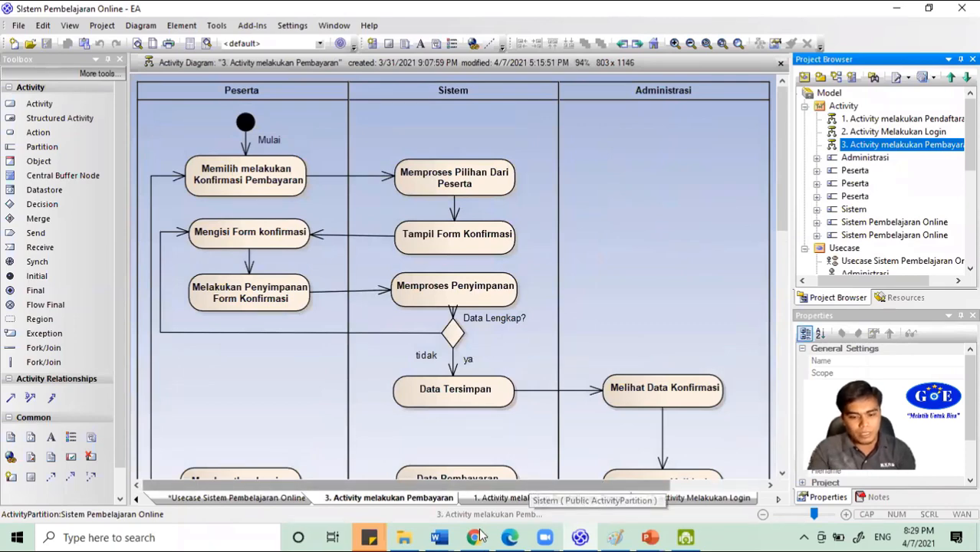
pyautogui.click(439, 537)
# - Highlight the confirmation-form and Administrasi validation sentences in the Melakukan Pembayaran step
pyautogui.click(595, 486)
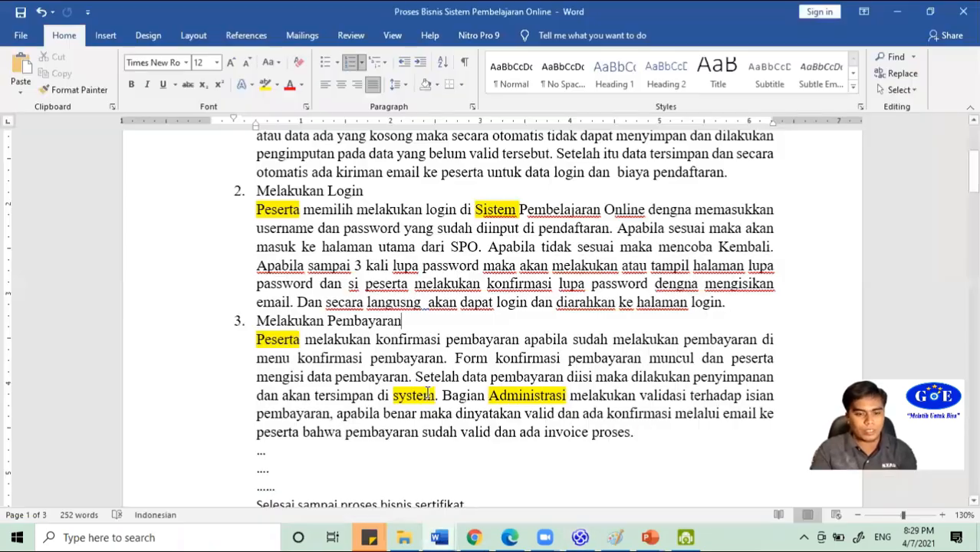
pyautogui.scroll(-1, 299, 249)
pyautogui.scroll(-1, 300, 250)
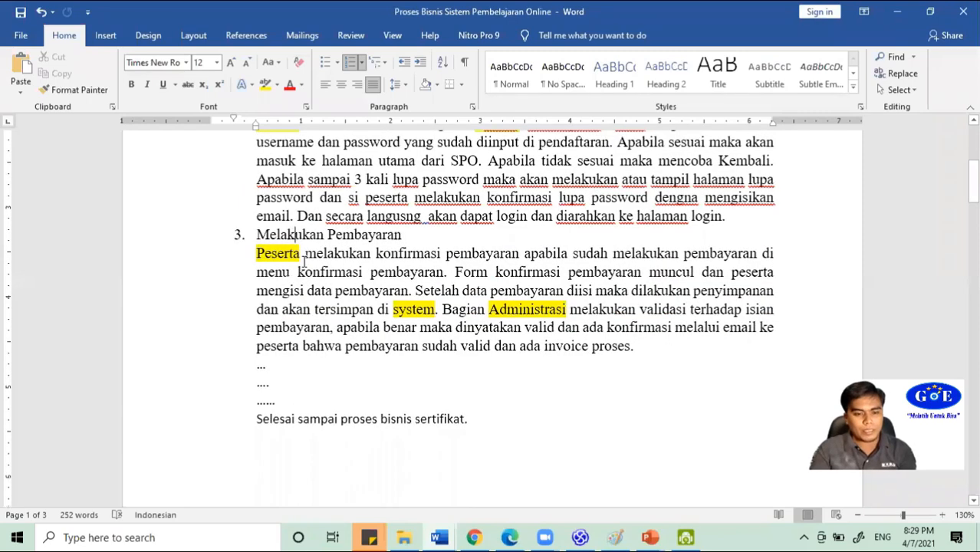
pyautogui.moveTo(305, 254); pyautogui.dragTo(709, 301)
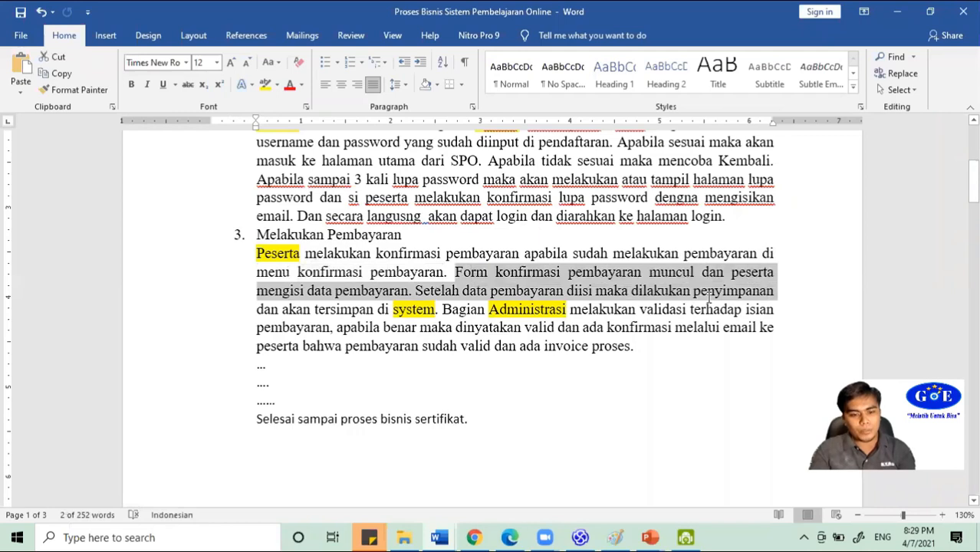
pyautogui.moveTo(639, 305); pyautogui.dragTo(379, 294)
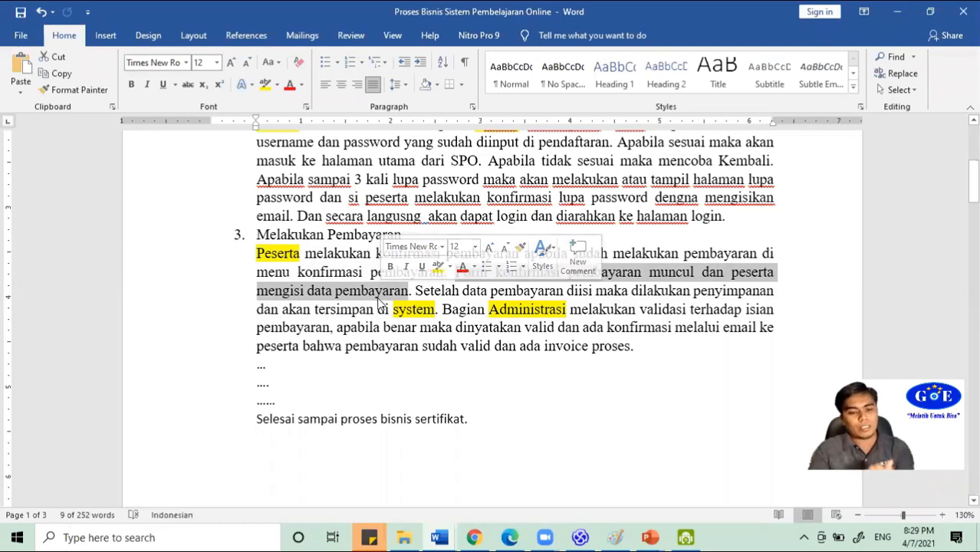
pyautogui.click(375, 299)
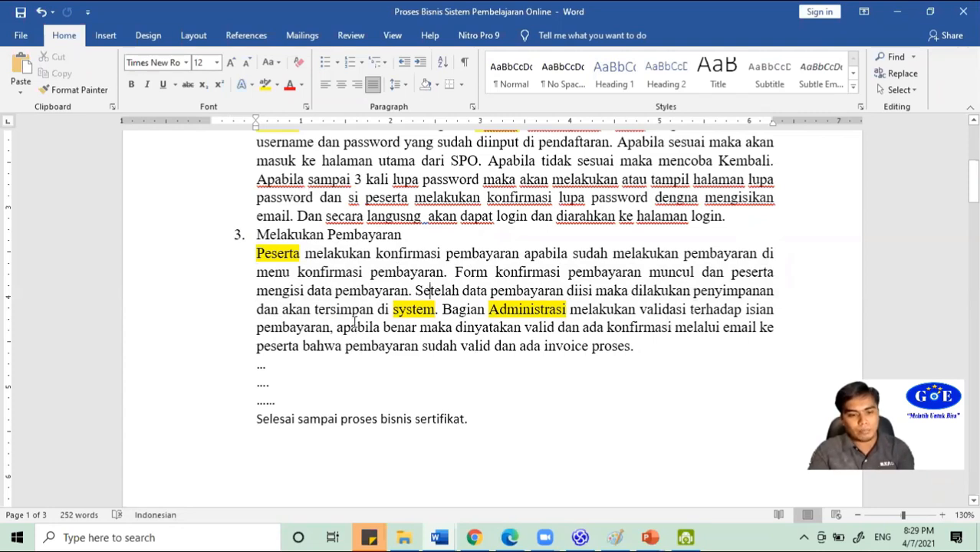
pyautogui.click(393, 311)
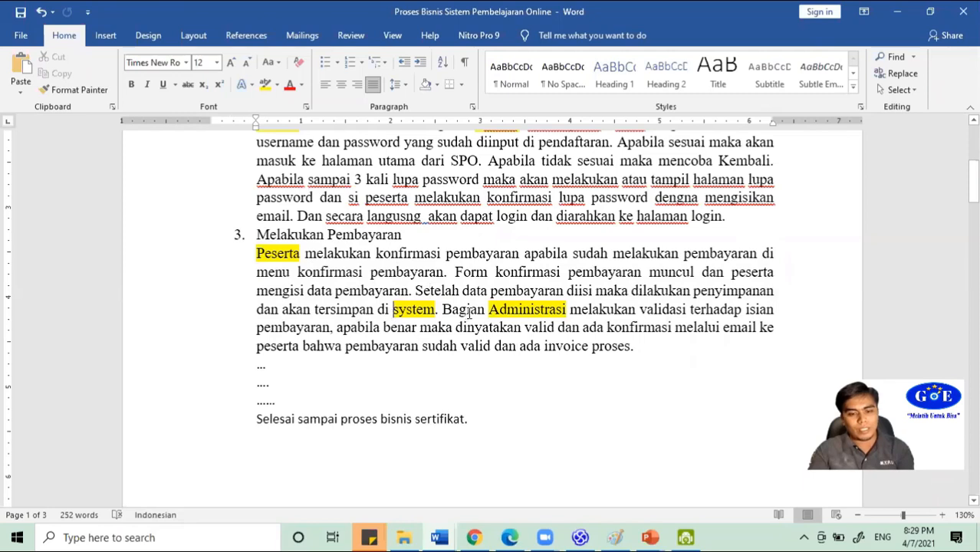
pyautogui.moveTo(612, 332); pyautogui.dragTo(484, 340)
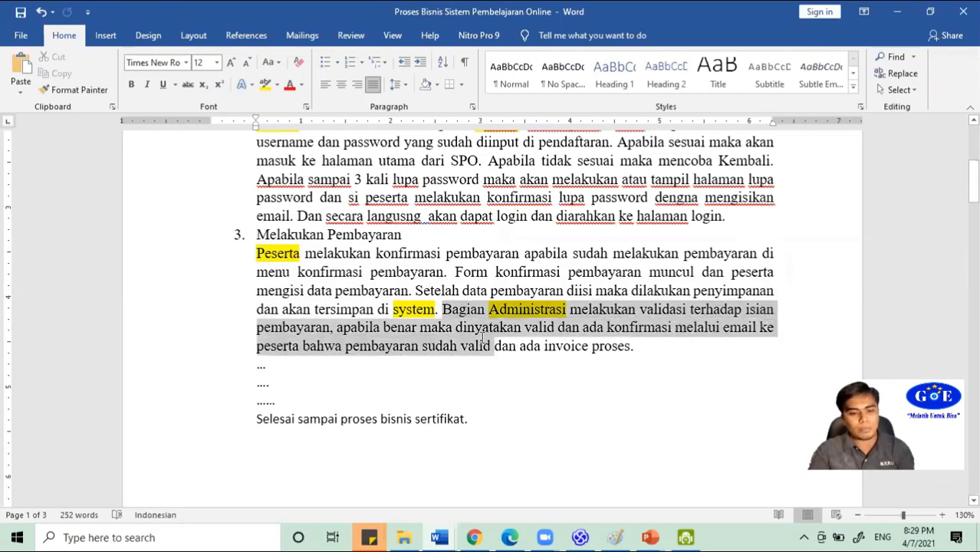
pyautogui.click(415, 328)
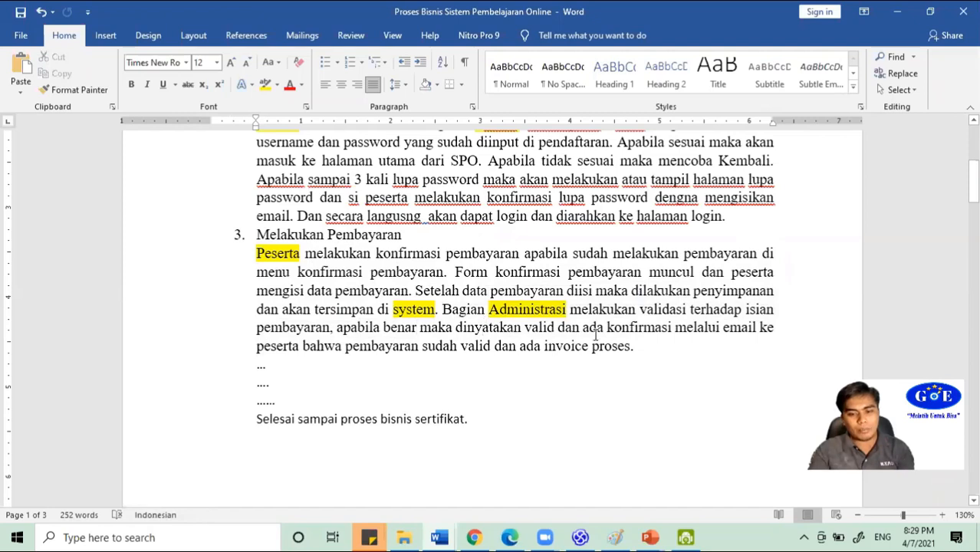
# - Insert '/belum valid' after 'sudah valid' and add a blank line above the ellipsis lines
pyautogui.moveTo(605, 332); pyautogui.dragTo(540, 351)
pyautogui.click(500, 353)
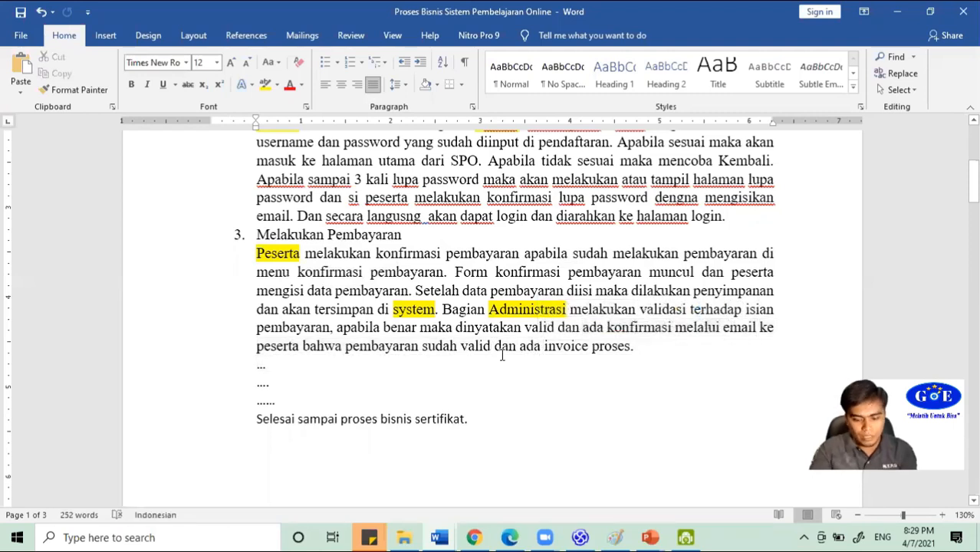
pyautogui.write('/belum v')
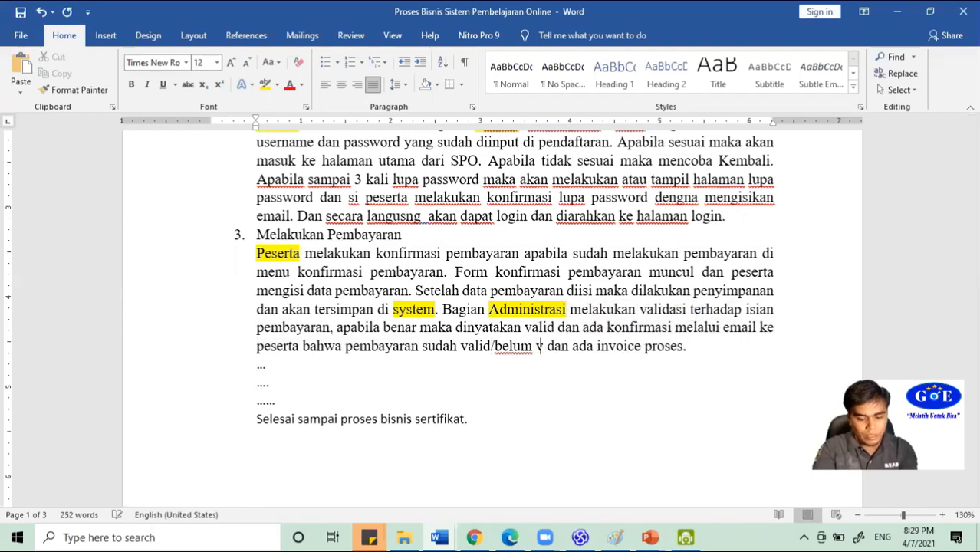
pyautogui.write('alid')
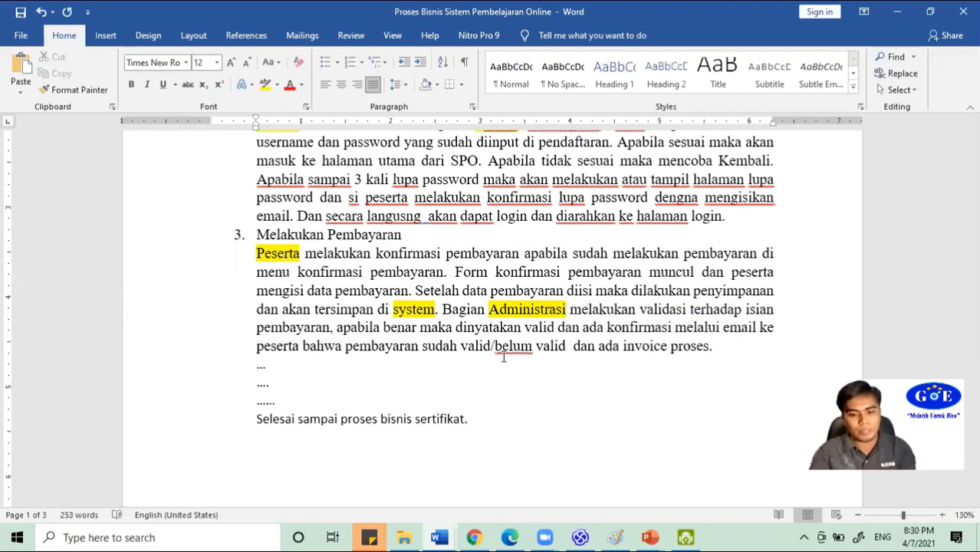
pyautogui.moveTo(573, 350); pyautogui.dragTo(708, 355)
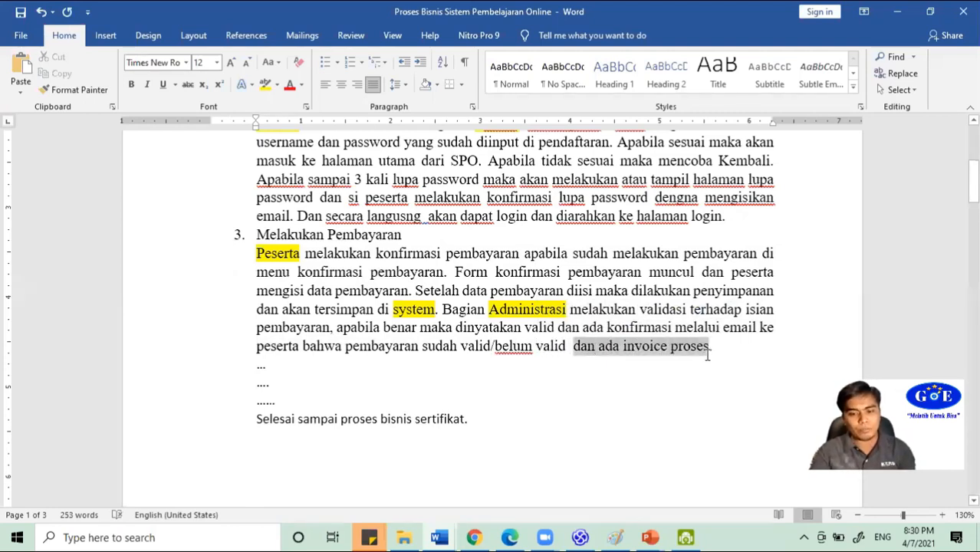
pyautogui.scroll(1, 257, 421)
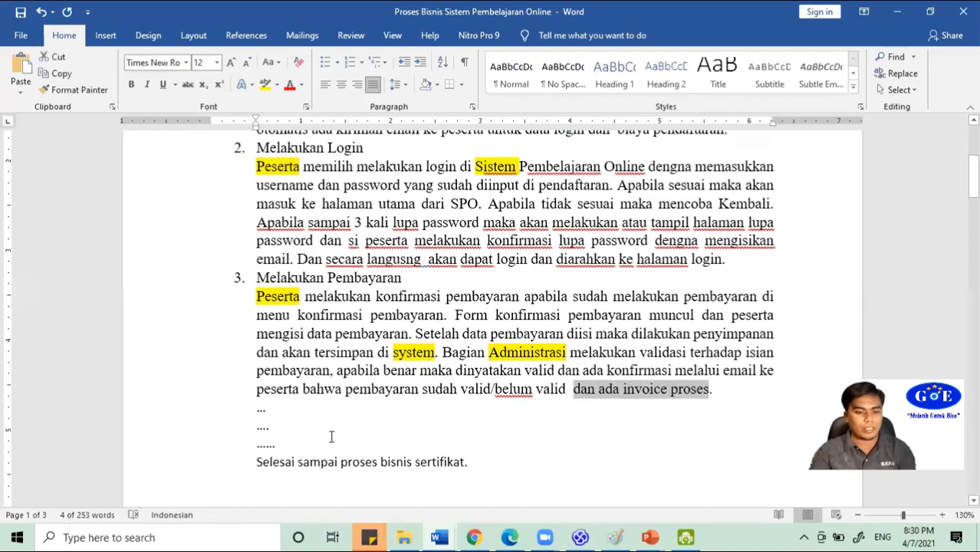
pyautogui.click(245, 414)
pyautogui.press('Return')
pyautogui.press('Return')
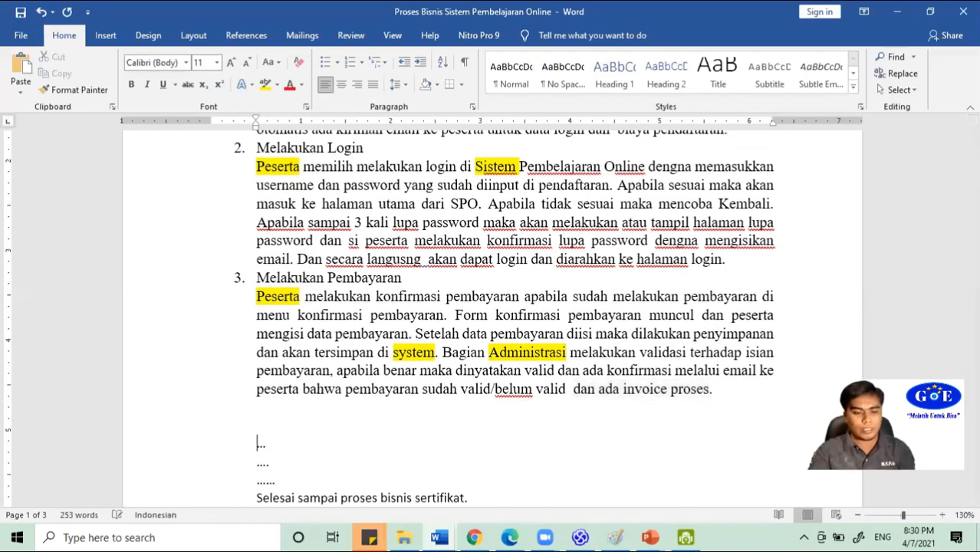
pyautogui.scroll(1, 356, 343)
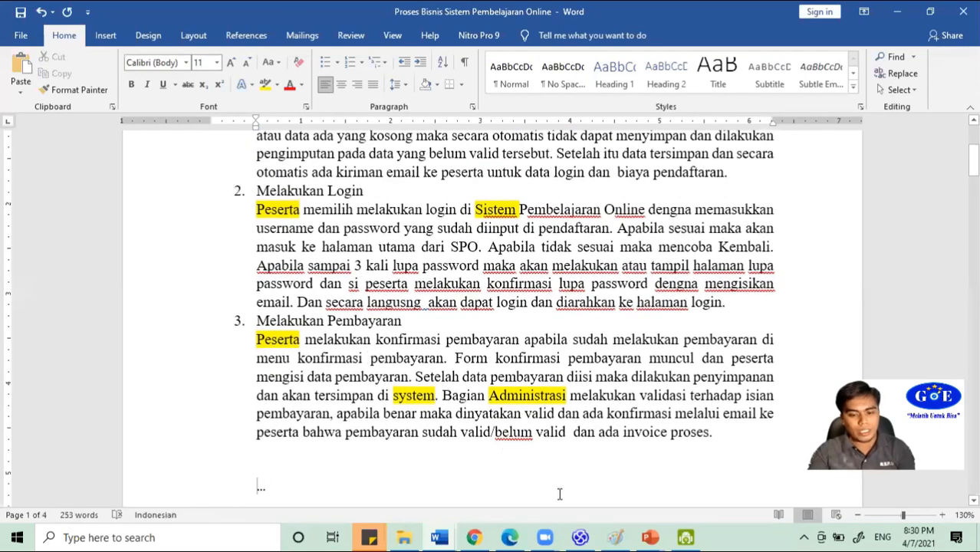
# - Pick out the roles Peserta, system and Administrasi, then return to Enterprise Architect
pyautogui.click(581, 538)
pyautogui.click(581, 538)
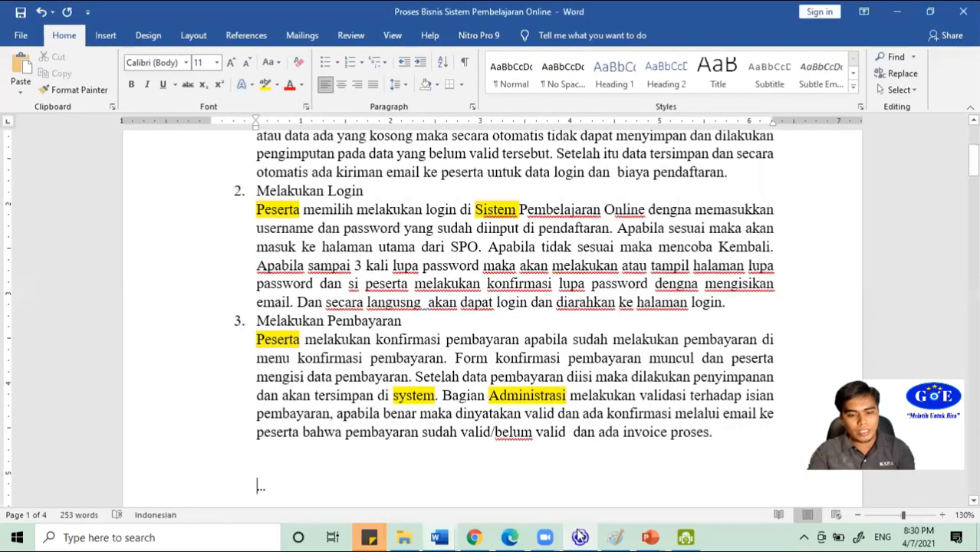
pyautogui.doubleClick(270, 340)
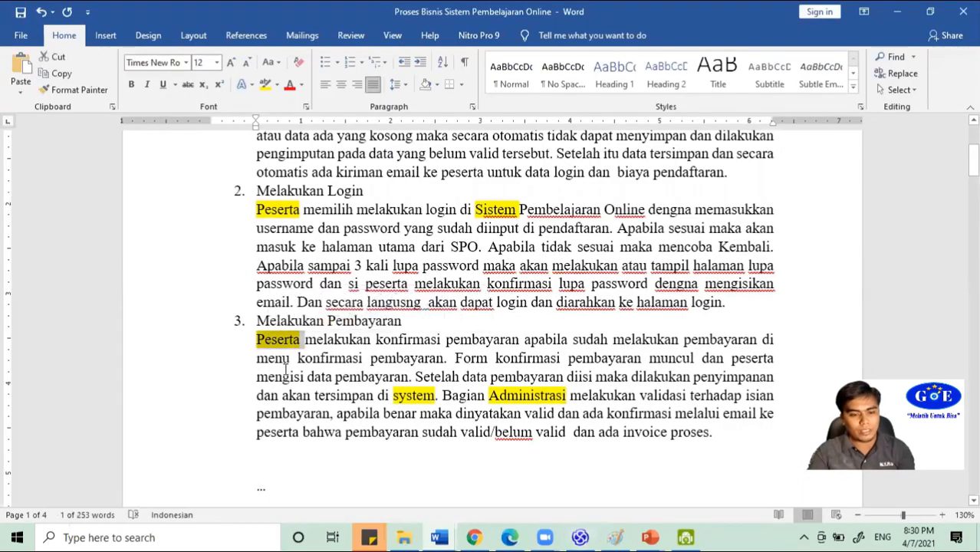
pyautogui.click(284, 377)
pyautogui.doubleClick(280, 339)
pyautogui.scroll(-2, 408, 337)
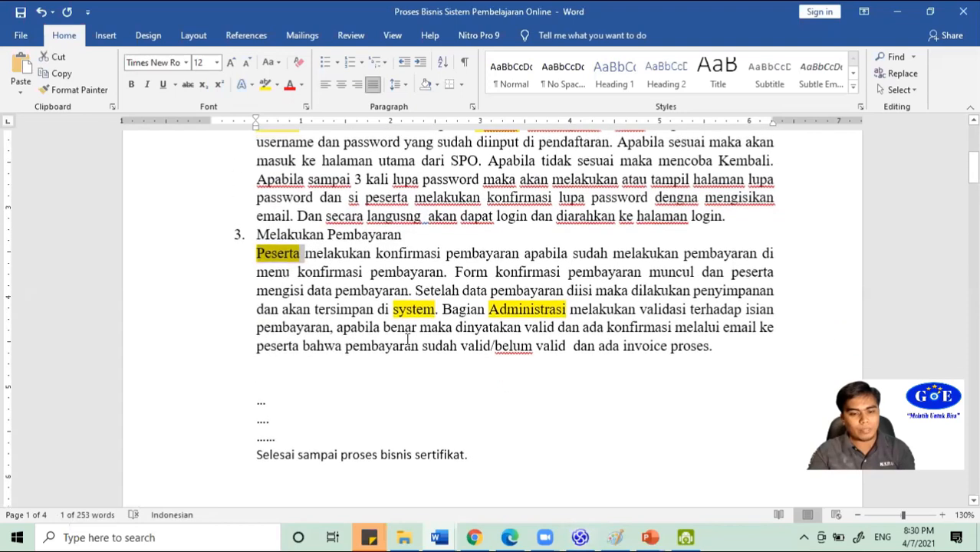
pyautogui.doubleClick(421, 312)
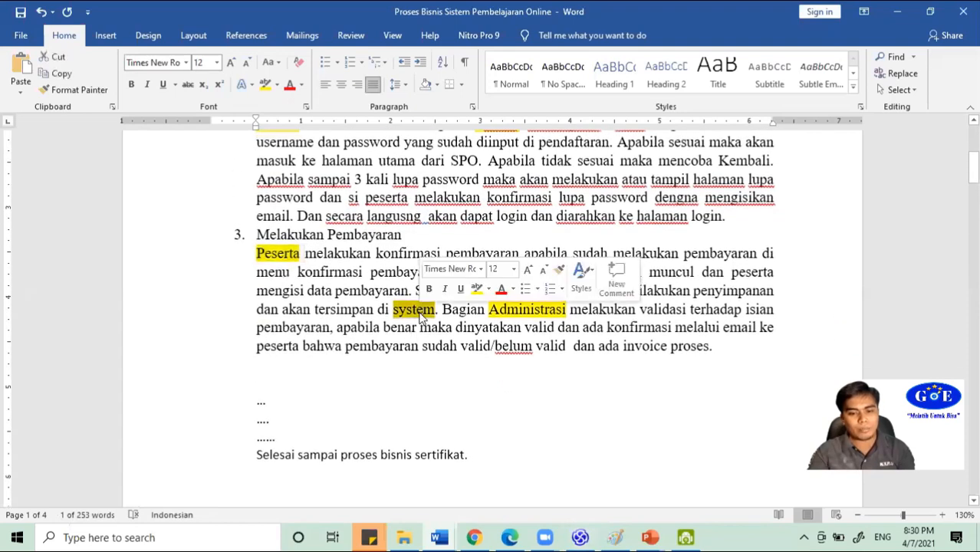
pyautogui.doubleClick(519, 313)
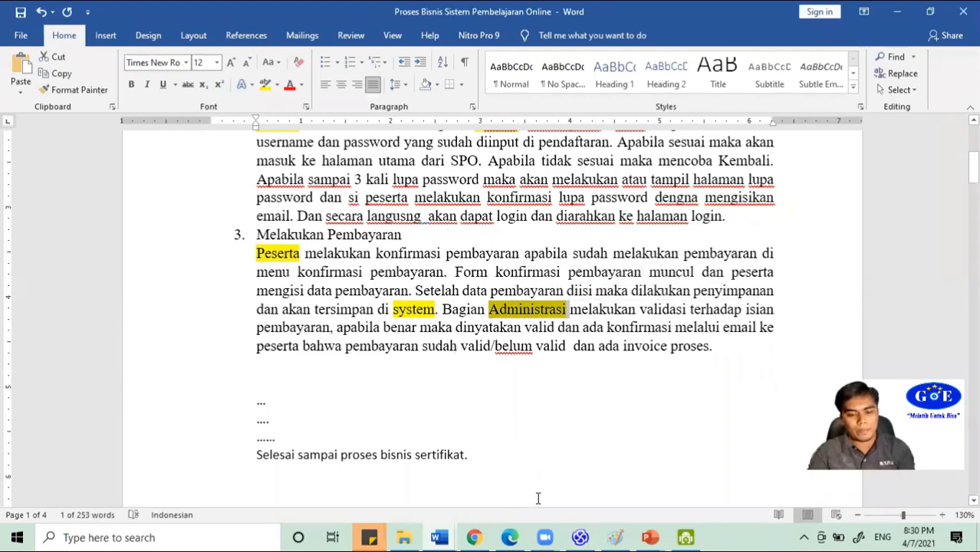
pyautogui.click(583, 537)
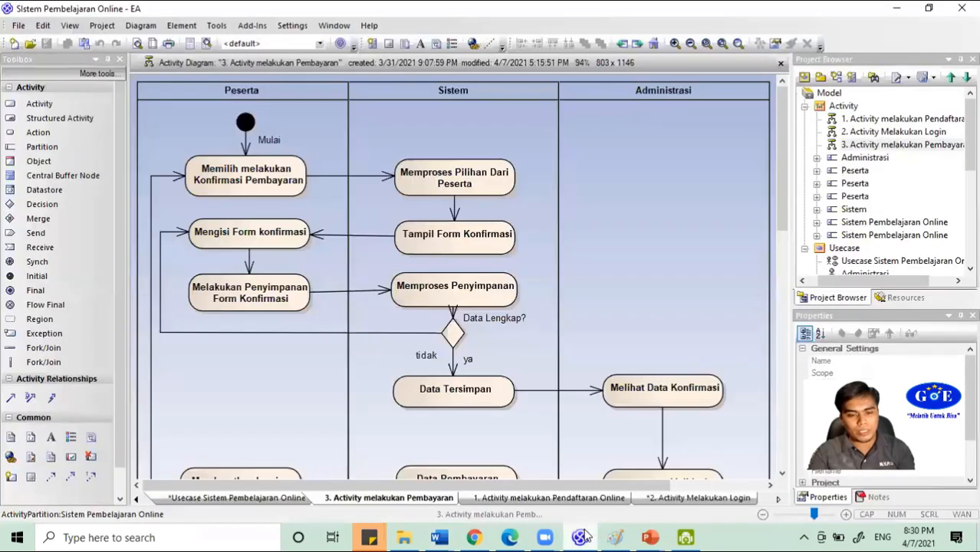
# - Open the 'Usecase Sistem Pembelajaran Online' use case diagram from the Project Browser
pyautogui.doubleClick(853, 261)
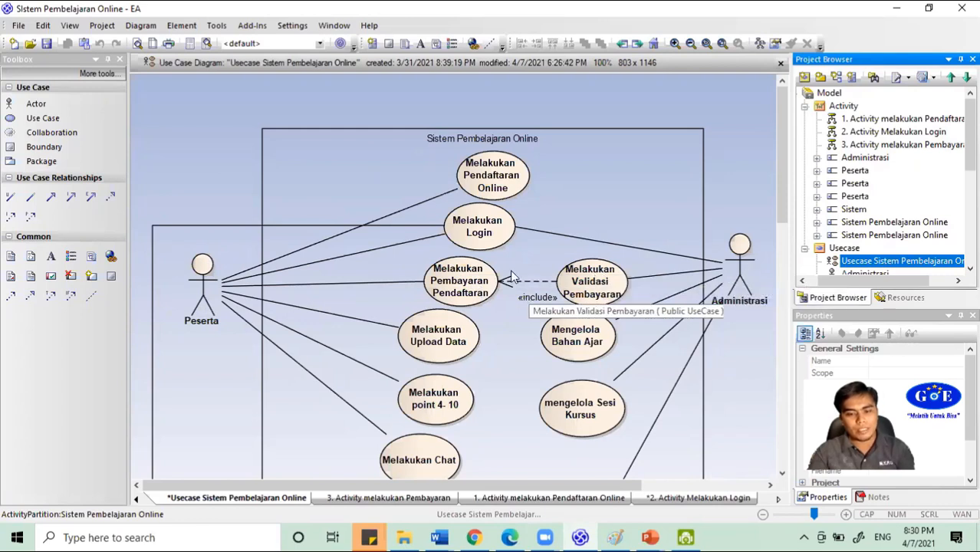
pyautogui.click(529, 297)
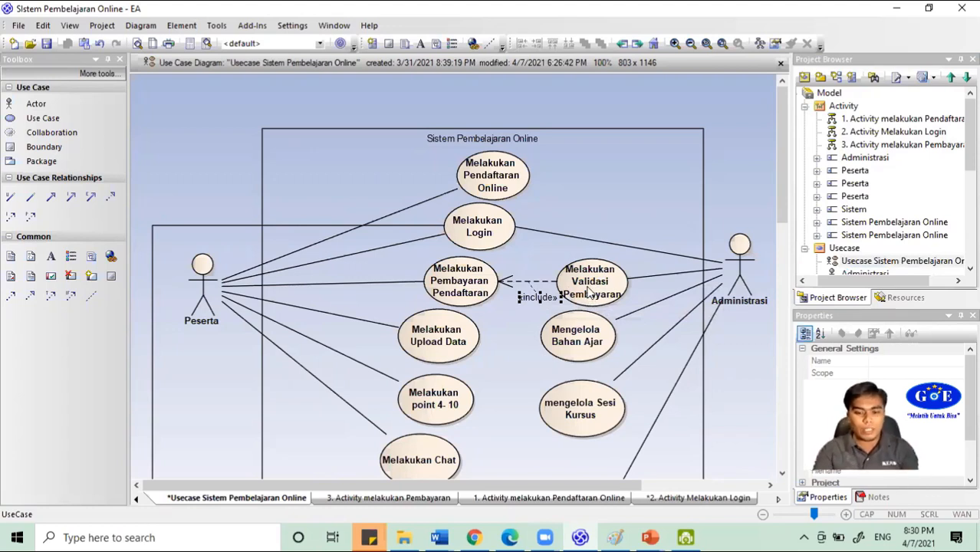
pyautogui.click(557, 292)
pyautogui.click(538, 299)
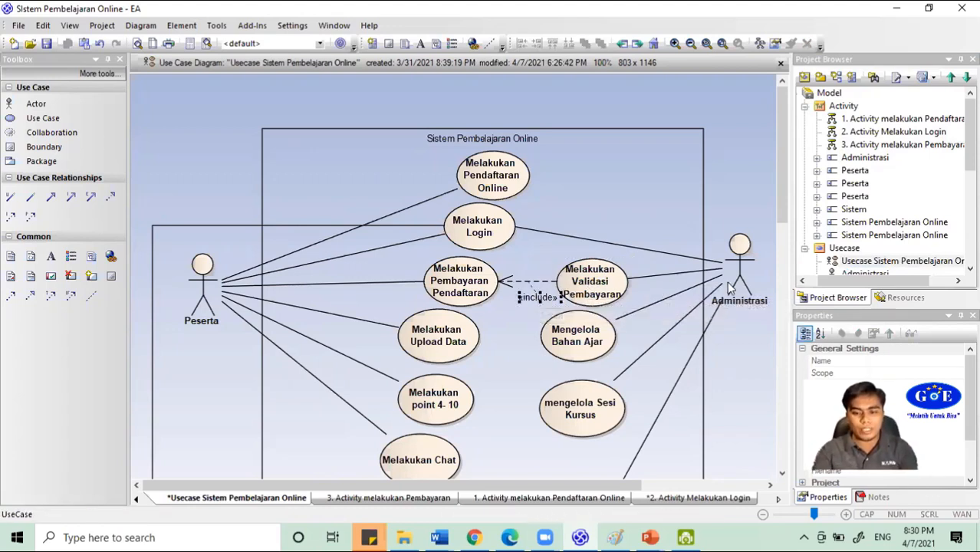
pyautogui.click(748, 255)
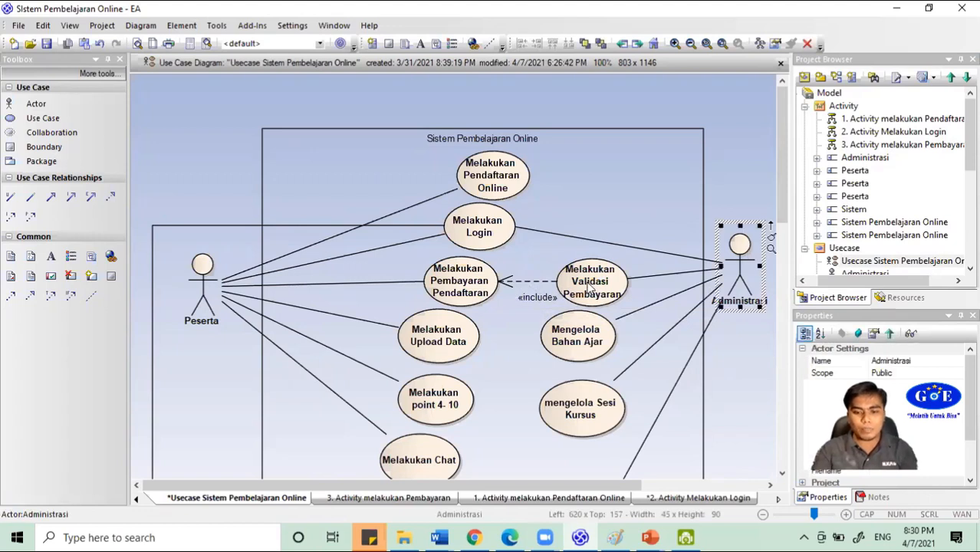
pyautogui.click(589, 283)
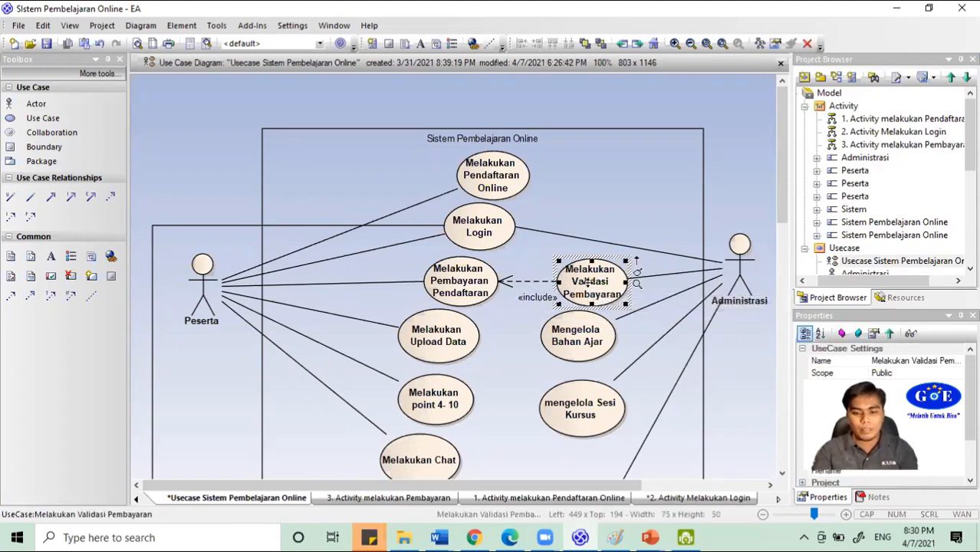
pyautogui.click(483, 296)
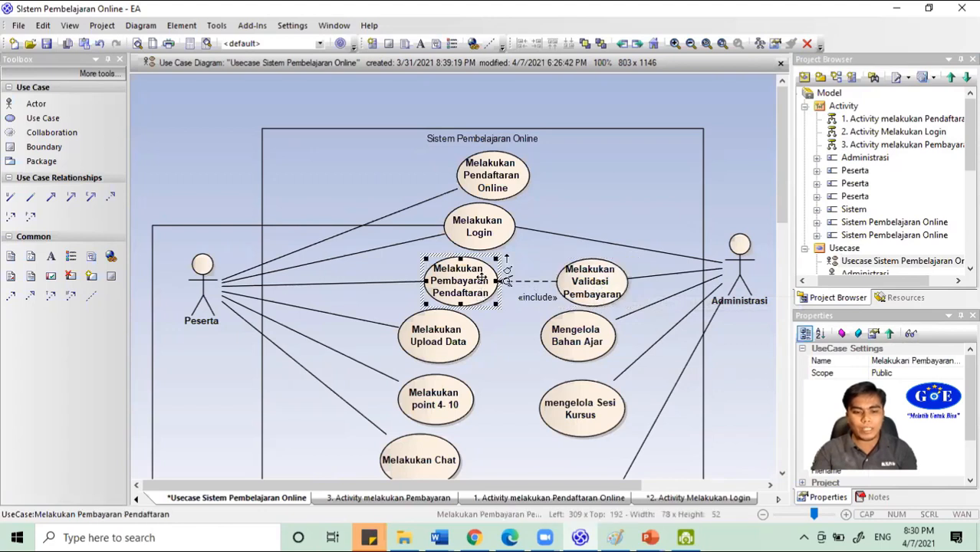
pyautogui.click(204, 285)
pyautogui.click(441, 280)
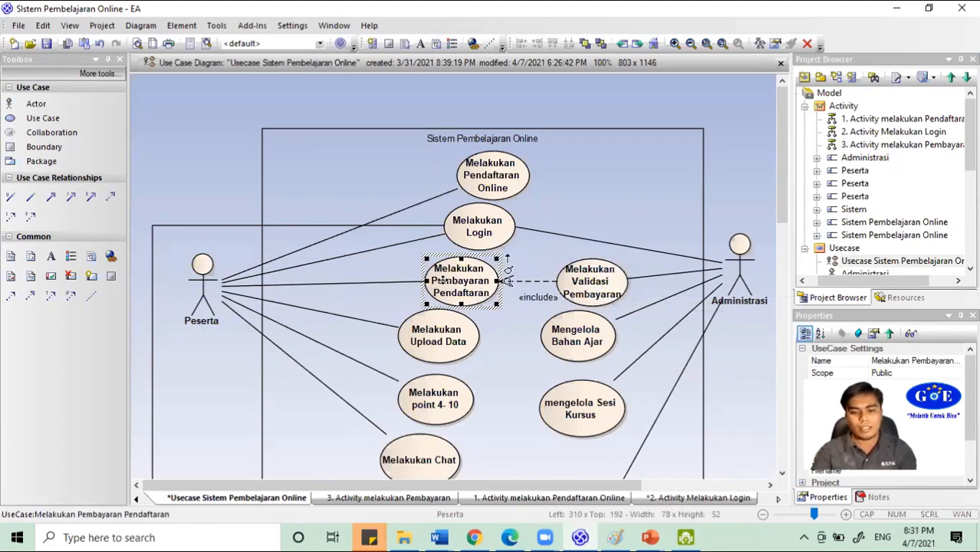
pyautogui.click(591, 288)
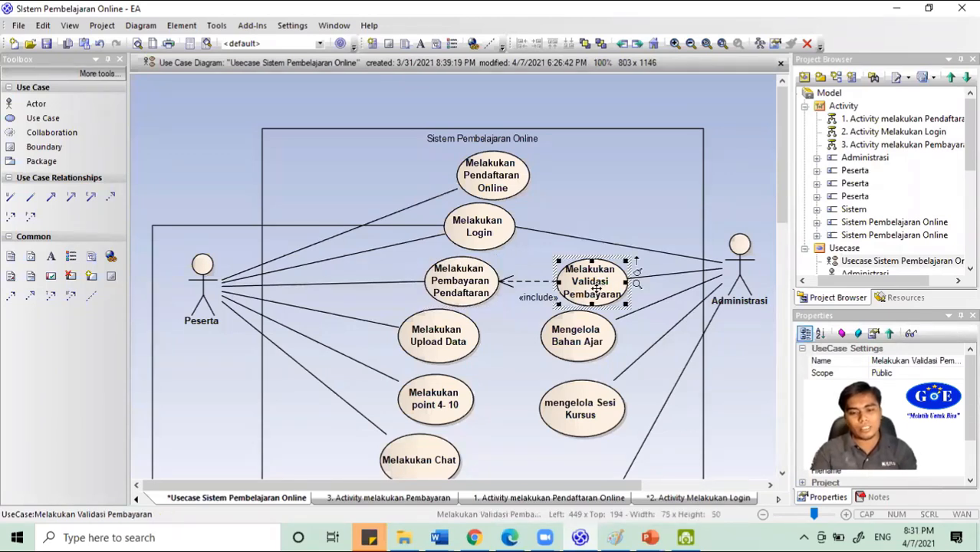
pyautogui.scroll(-2, 597, 286)
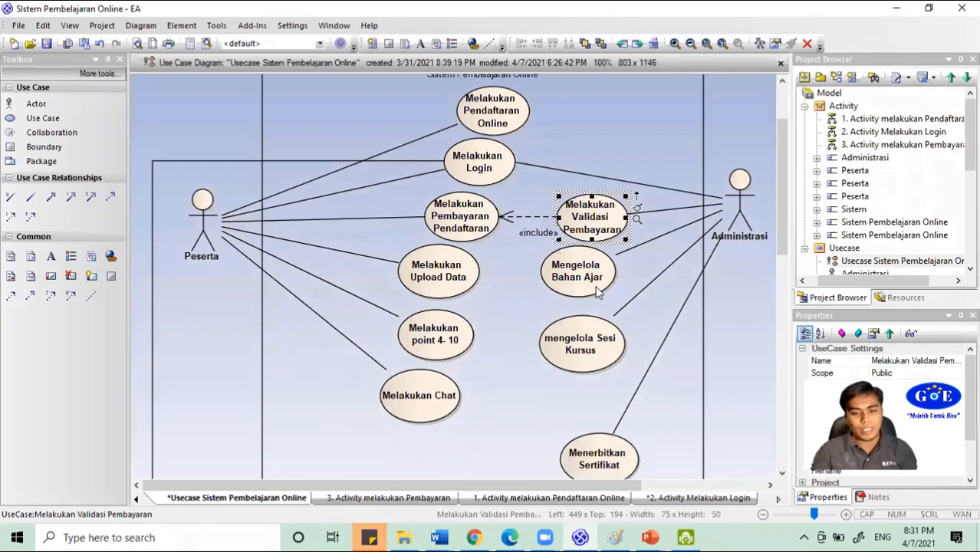
pyautogui.scroll(-7, 597, 288)
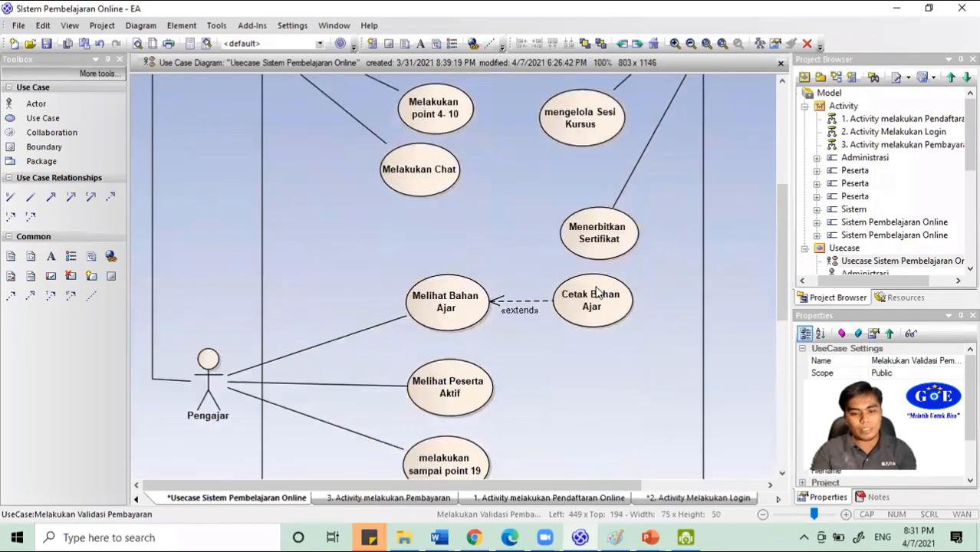
pyautogui.click(521, 309)
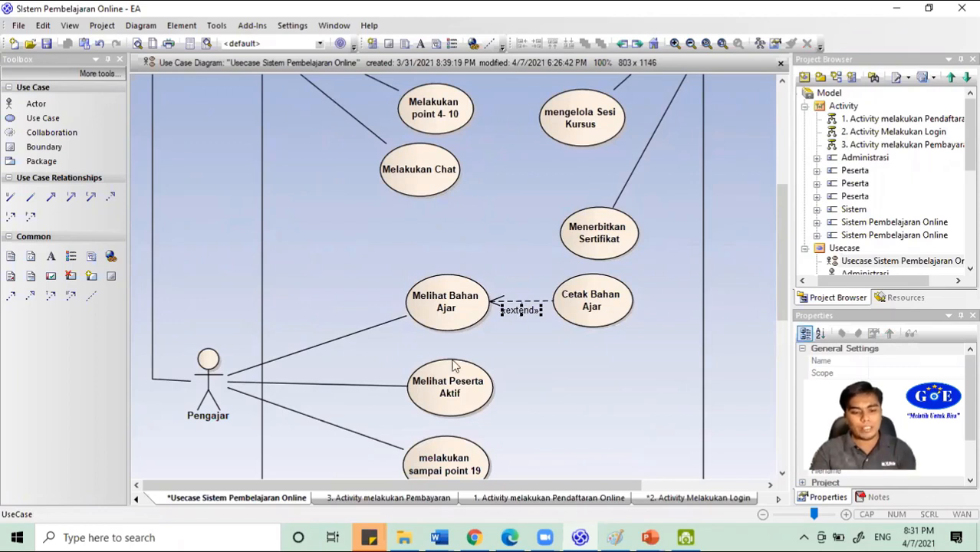
pyautogui.click(223, 384)
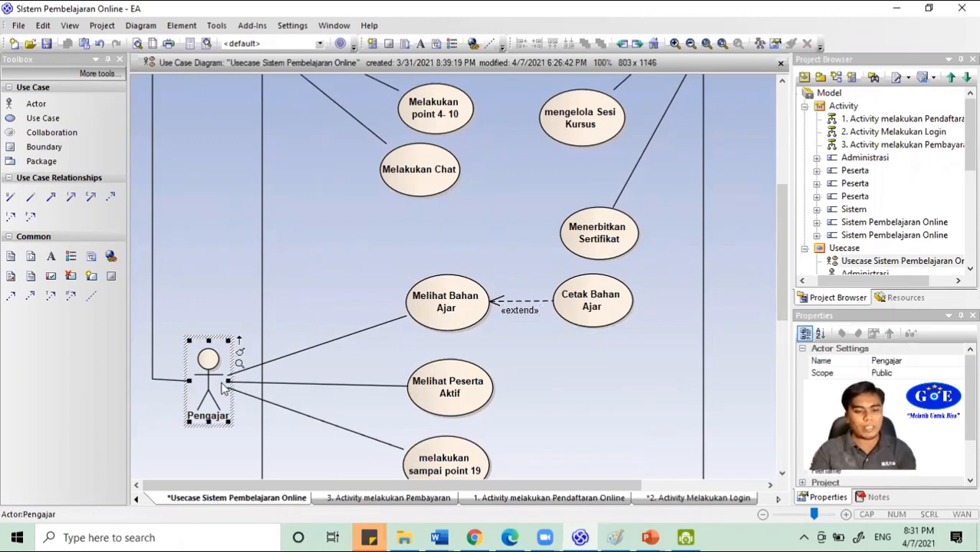
pyautogui.click(483, 307)
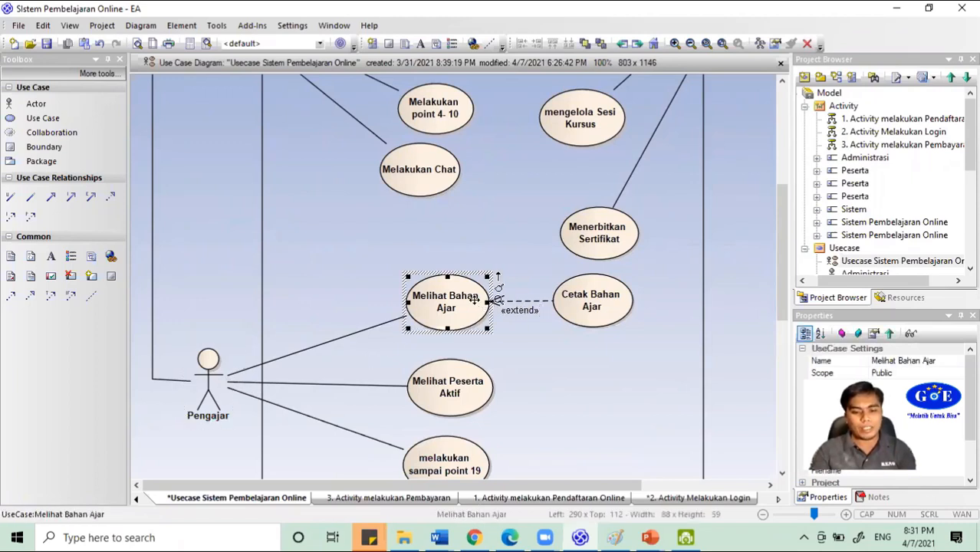
pyautogui.click(597, 306)
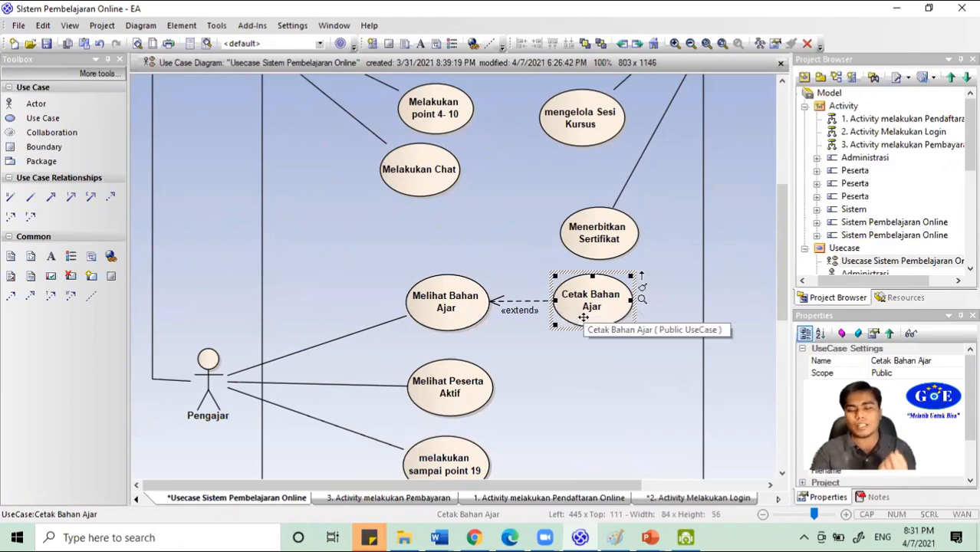
pyautogui.click(520, 310)
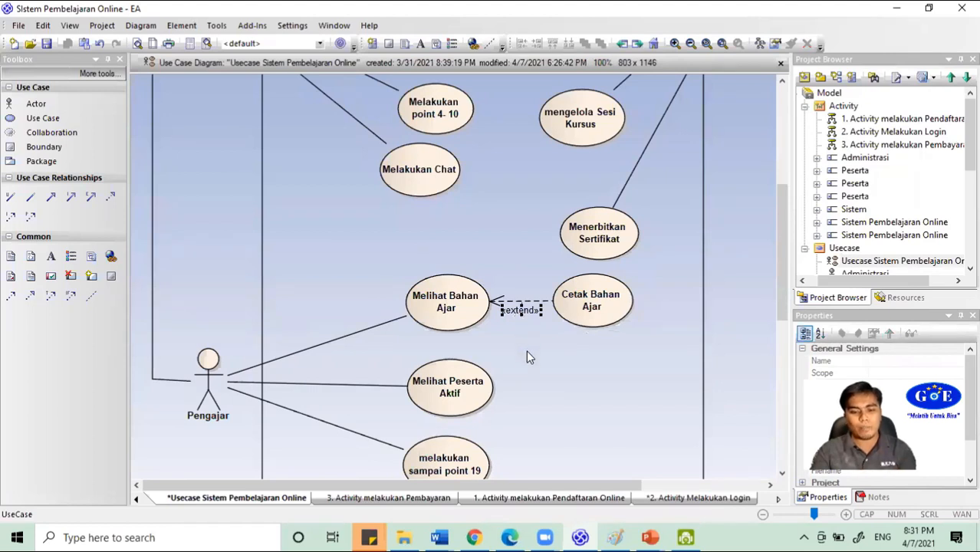
pyautogui.click(582, 320)
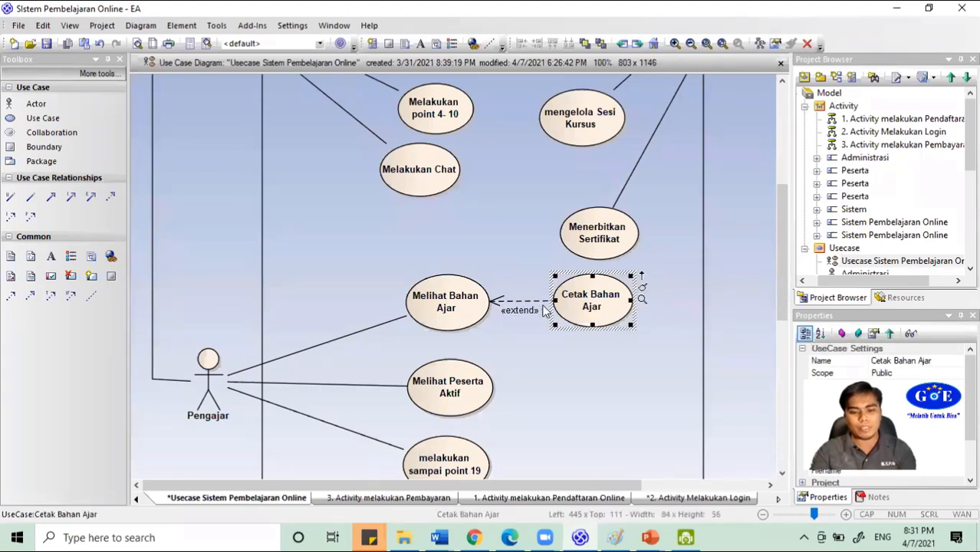
# - Select the Melakukan Validasi Pembayaran use case and scroll through the surrounding diagram
pyautogui.scroll(7, 543, 310)
pyautogui.click(584, 213)
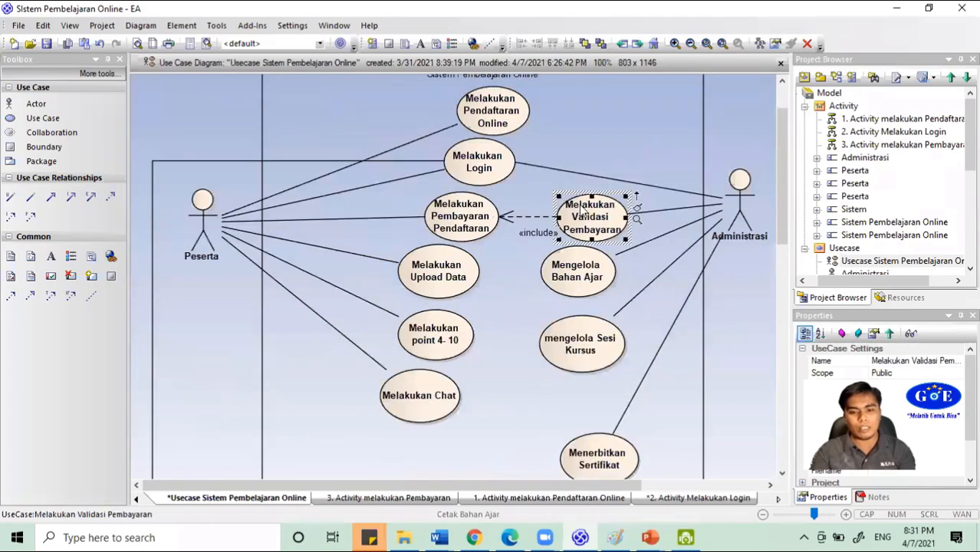
pyautogui.scroll(-3, 516, 324)
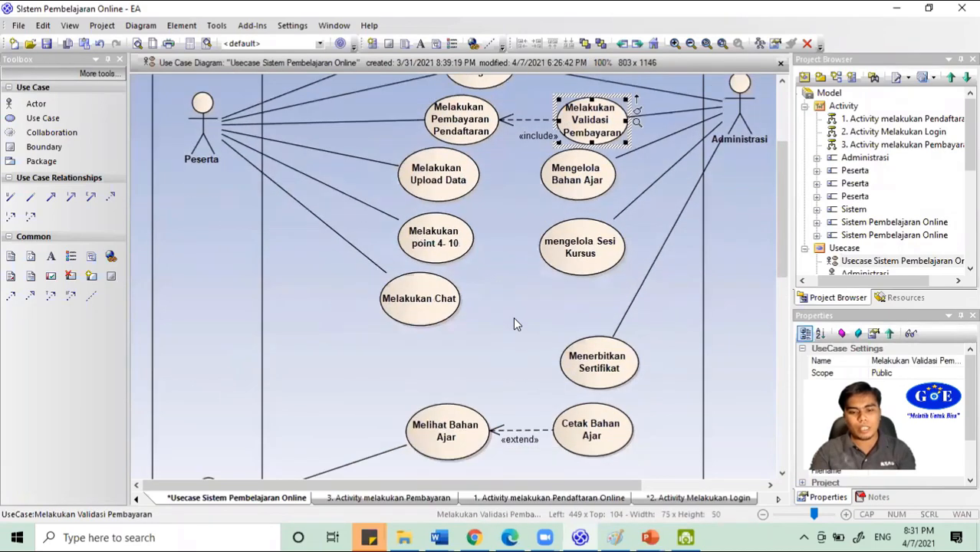
pyautogui.scroll(-2, 514, 319)
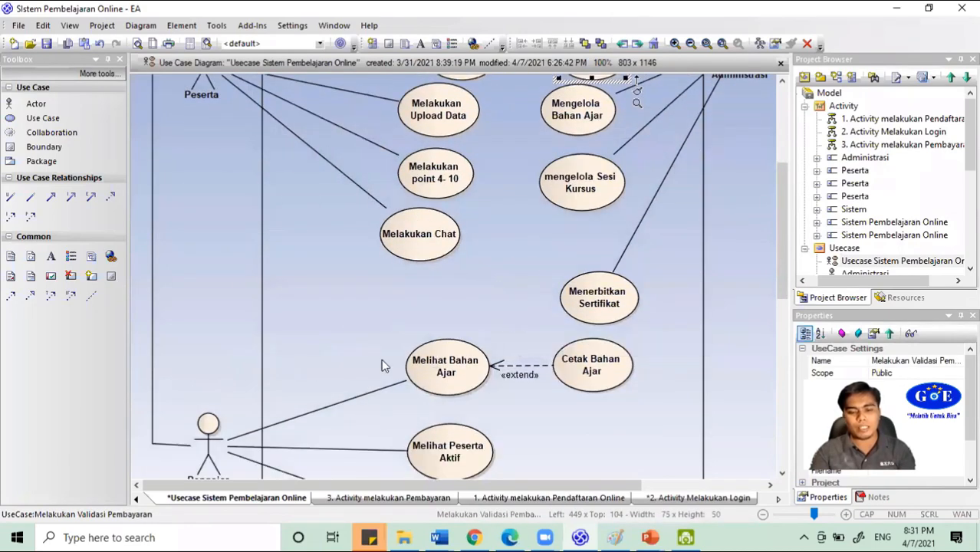
pyautogui.scroll(5, 606, 383)
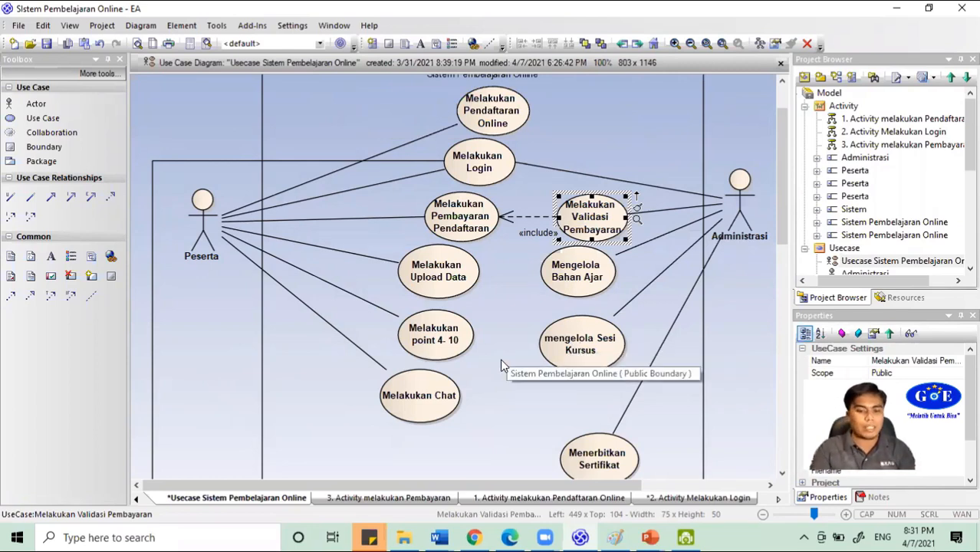
pyautogui.scroll(2, 502, 359)
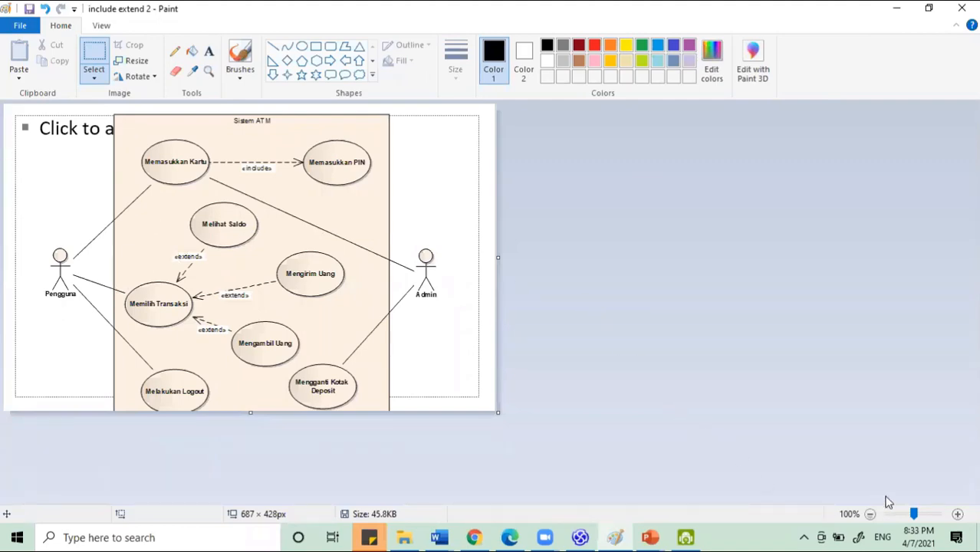
# - Zoom the 'include extend 2' ATM diagram to 200% and scroll through its relationships
pyautogui.click(925, 516)
pyautogui.moveTo(924, 513); pyautogui.dragTo(919, 516)
pyautogui.scroll(-4, 637, 393)
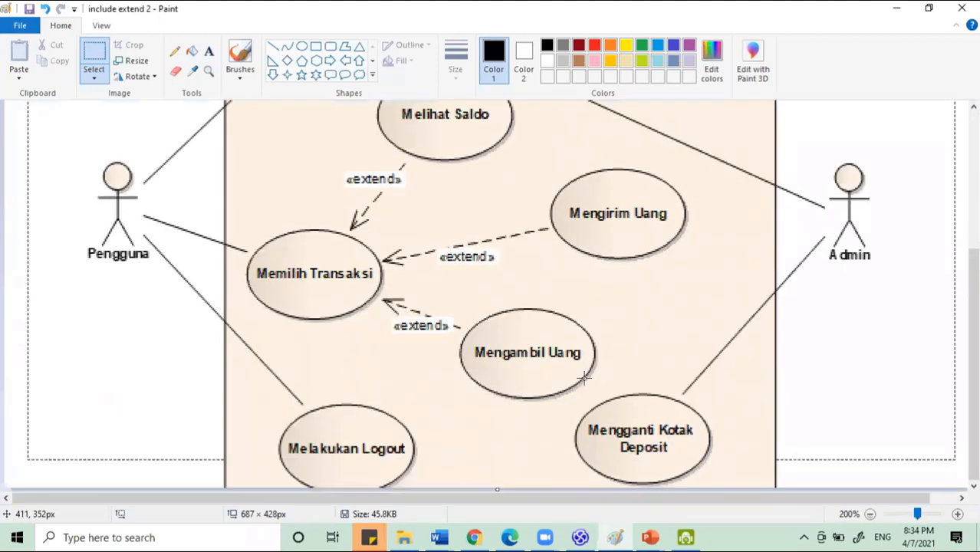
pyautogui.scroll(4, 138, 259)
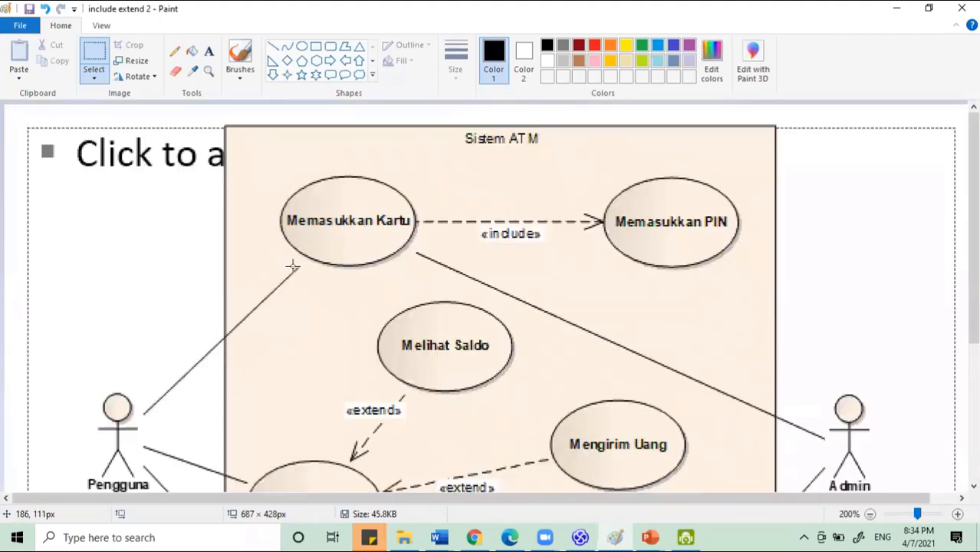
pyautogui.scroll(-4, 142, 256)
pyautogui.scroll(4, 179, 279)
pyautogui.scroll(-3, 368, 270)
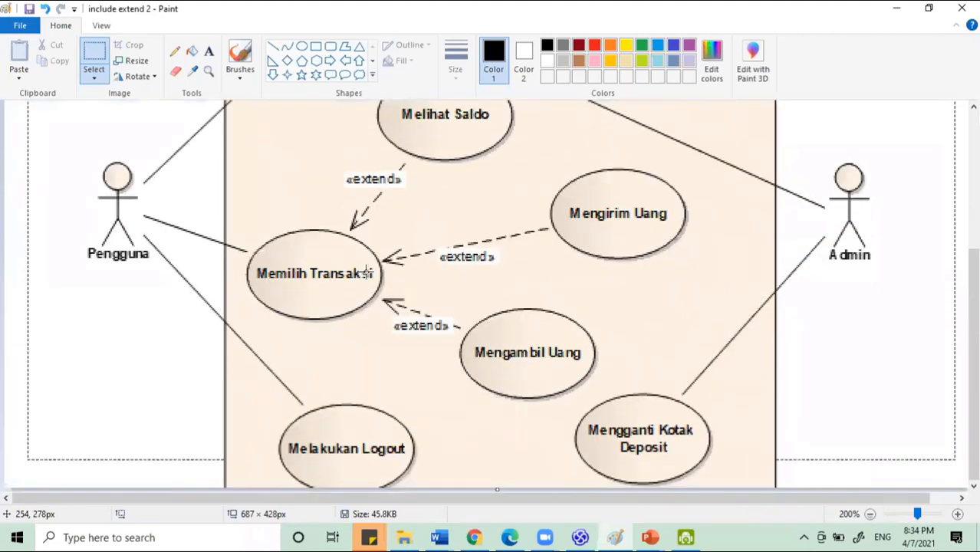
pyautogui.scroll(3, 212, 300)
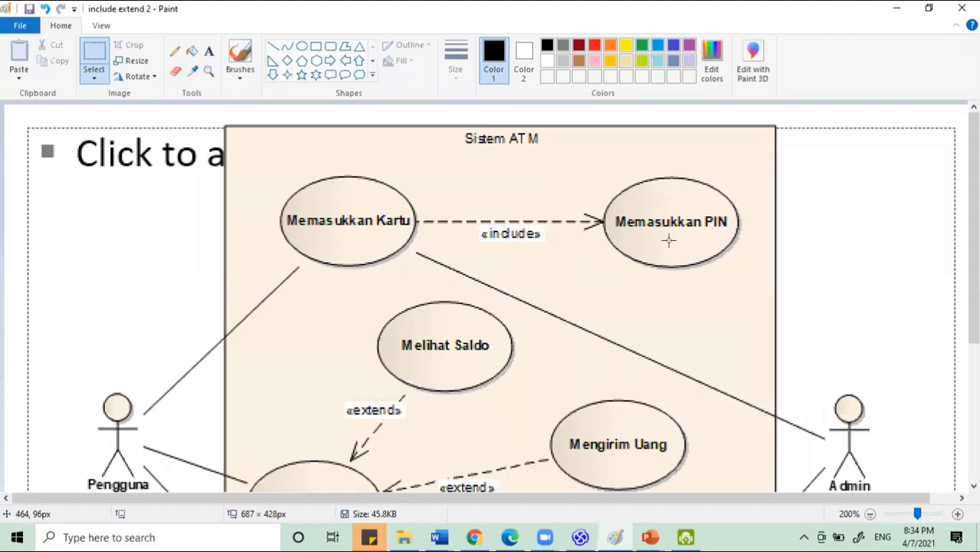
pyautogui.scroll(-3, 669, 240)
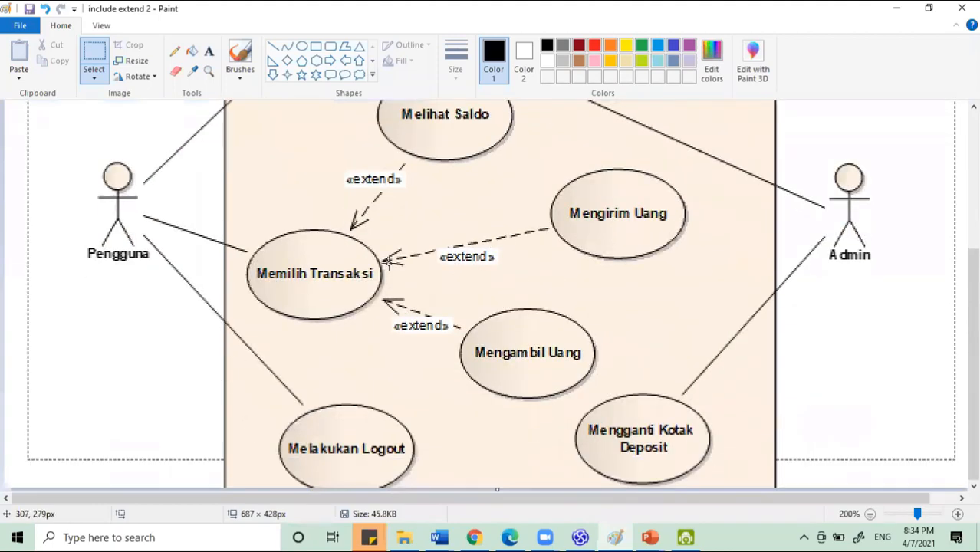
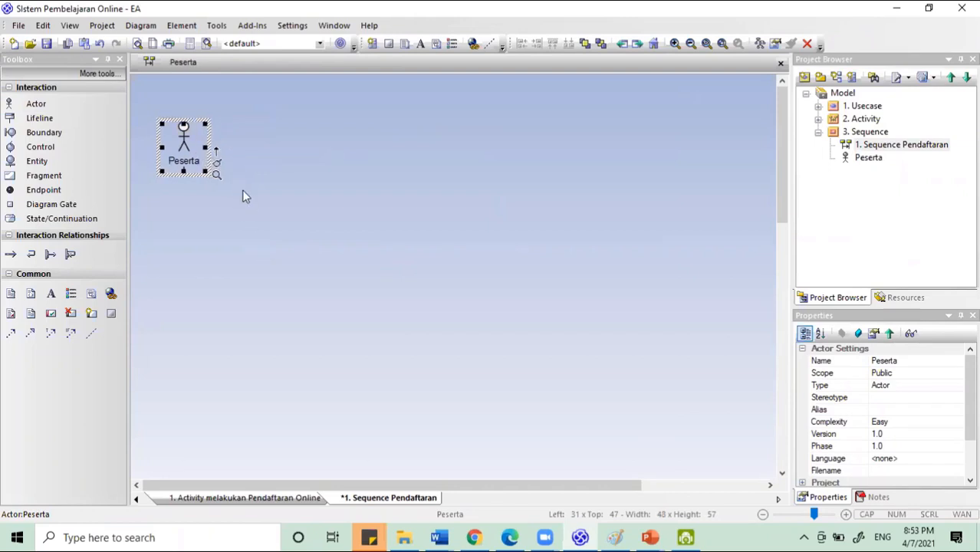
# - Glance at the Pendaftaran Online activity diagram, then create and delete a stray Class1 lifeline linked to Peserta
pyautogui.click(214, 144)
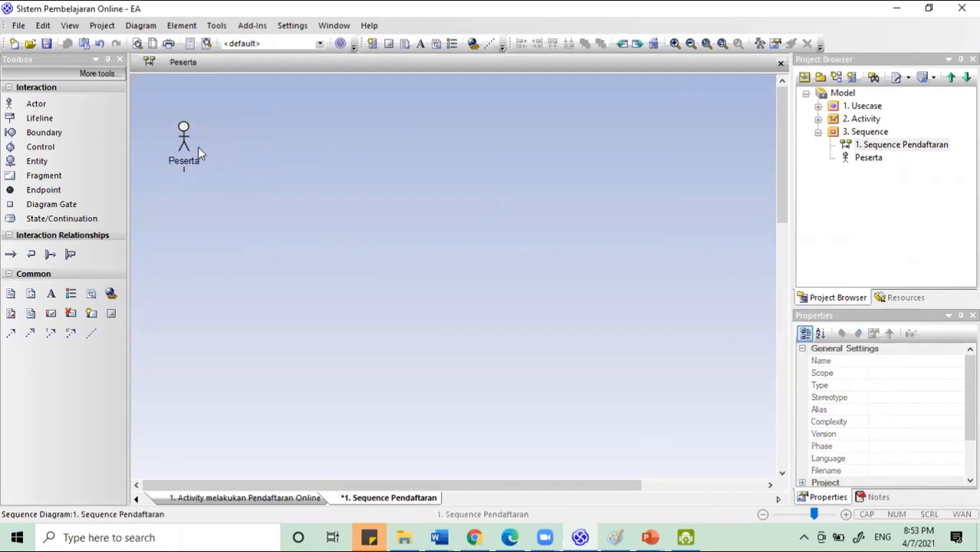
pyautogui.click(200, 146)
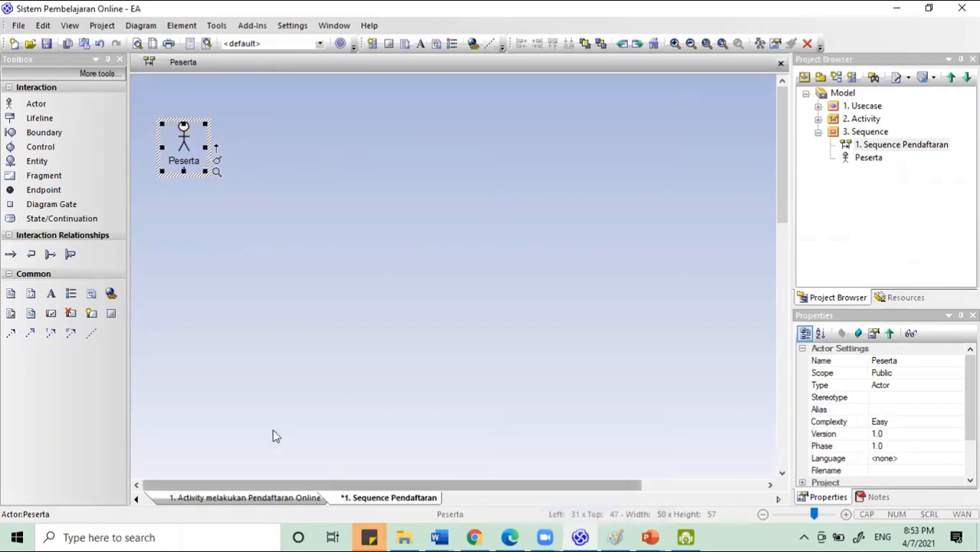
pyautogui.click(213, 411)
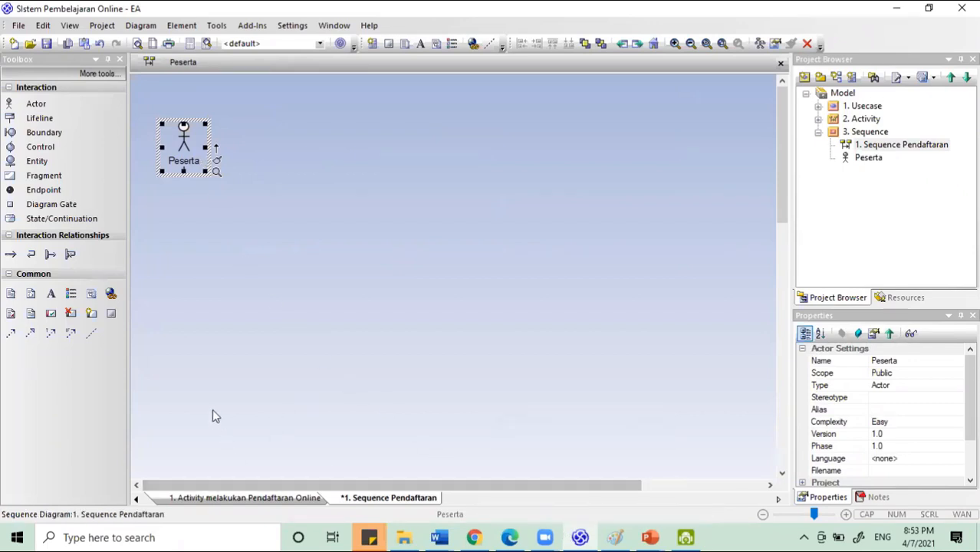
pyautogui.click(298, 500)
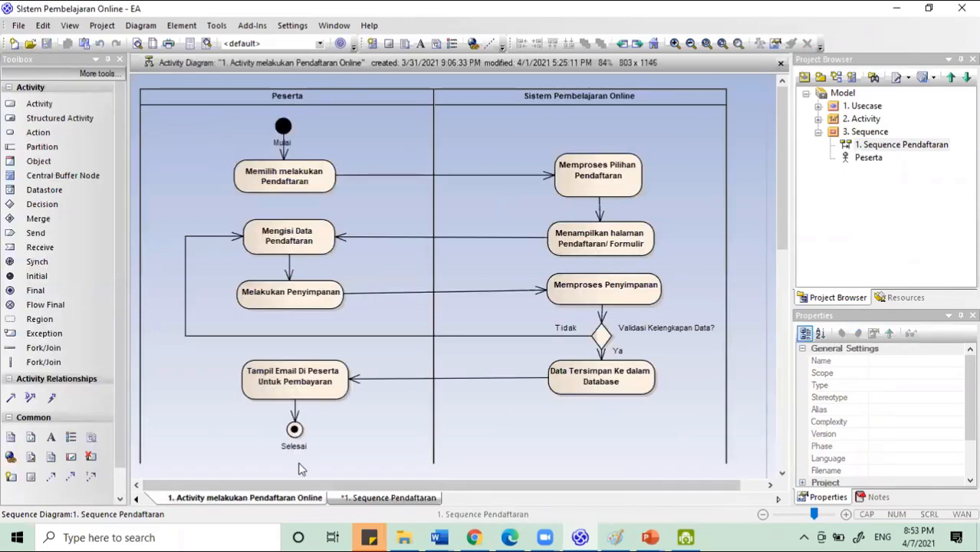
pyautogui.click(350, 497)
pyautogui.click(185, 158)
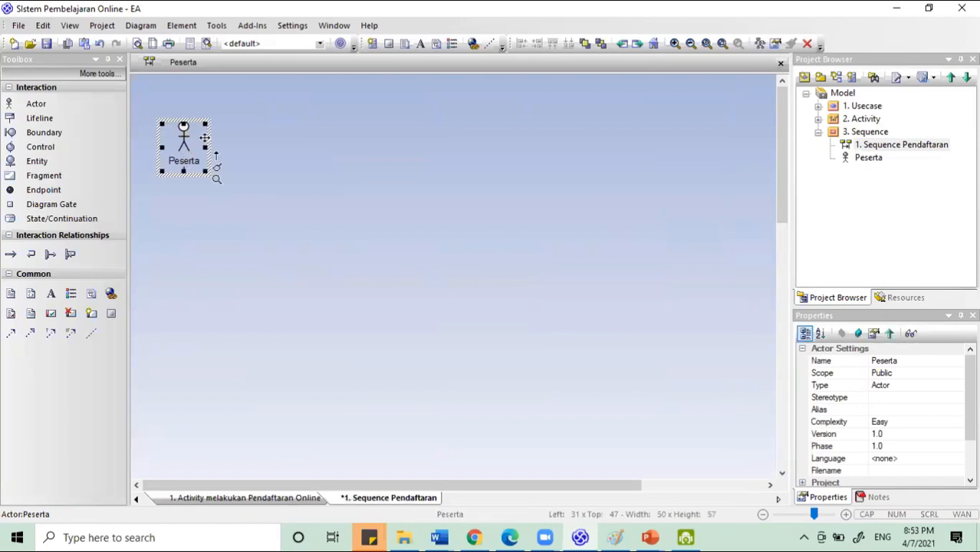
pyautogui.moveTo(212, 159); pyautogui.dragTo(263, 162)
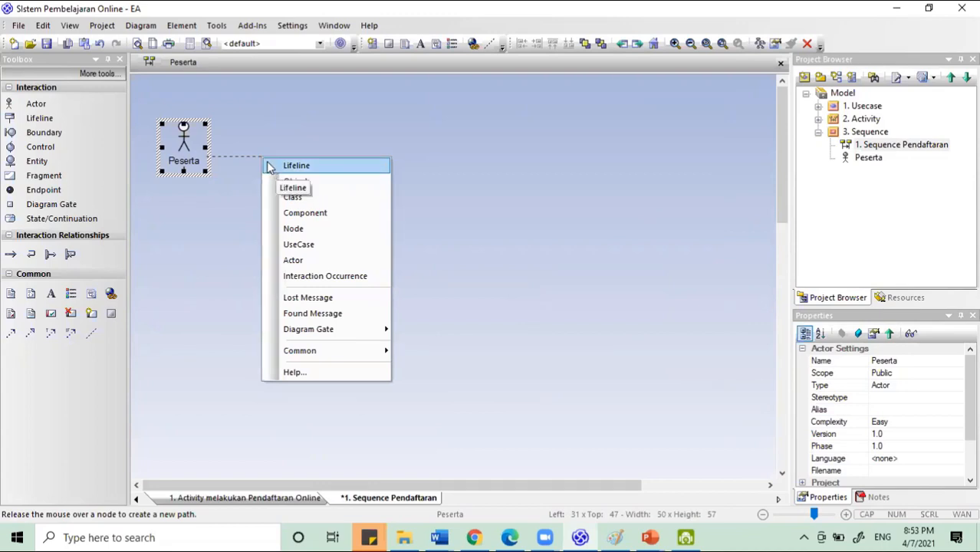
pyautogui.click(348, 171)
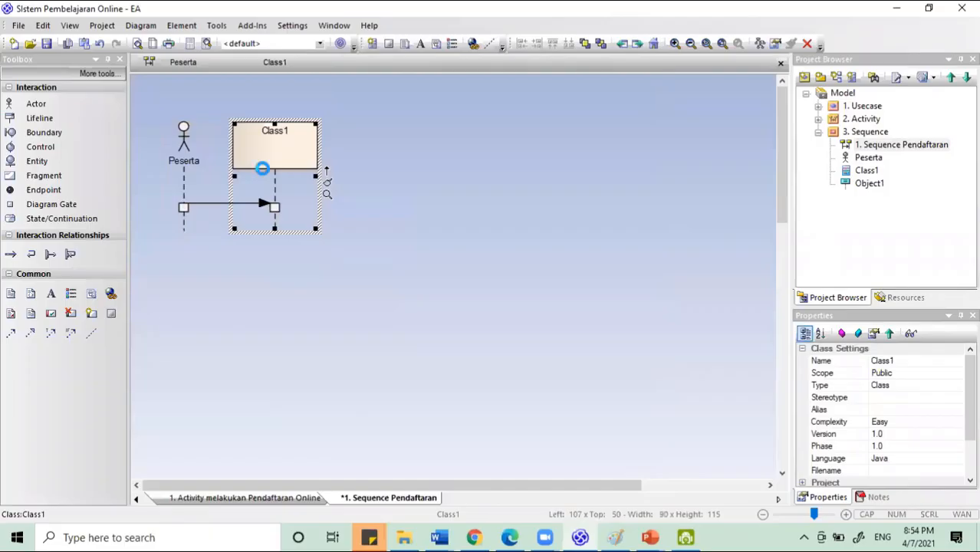
pyautogui.press('Delete')
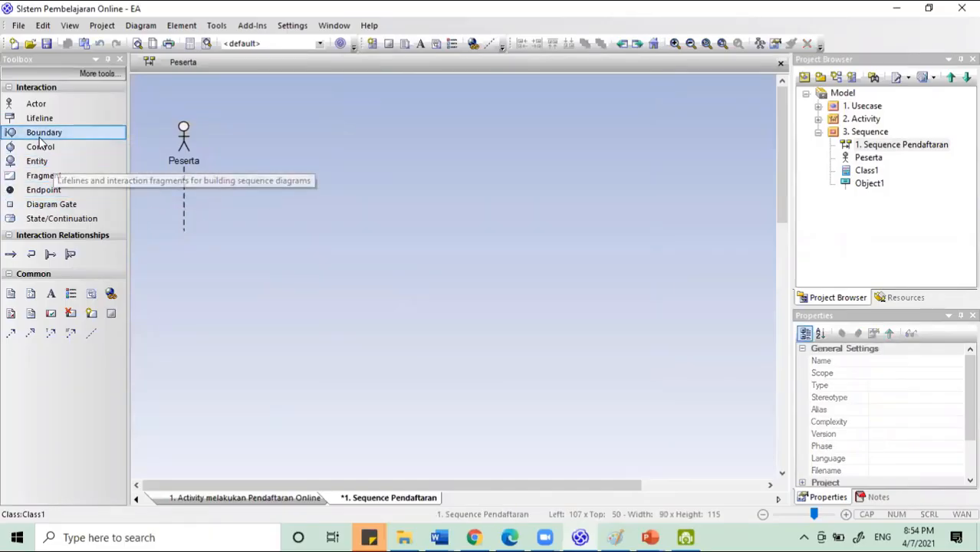
# - Place a boundary lifeline named Form Pendaftaran to the right of Peserta
pyautogui.click(41, 135)
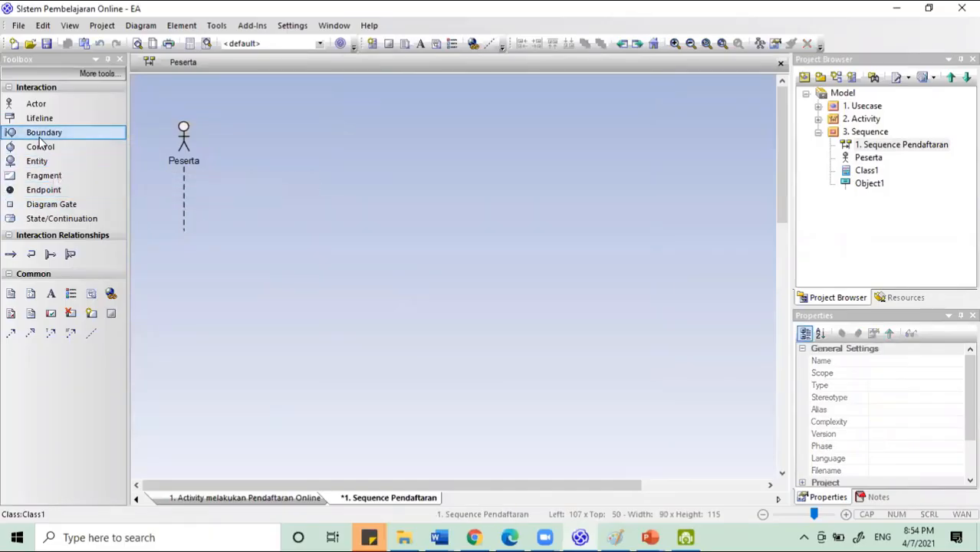
pyautogui.click(263, 131)
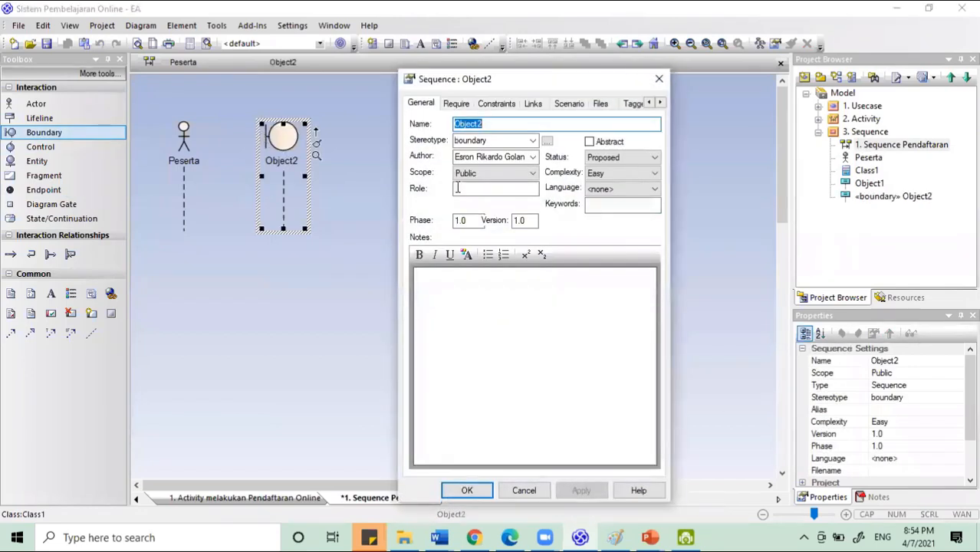
pyautogui.write('F')
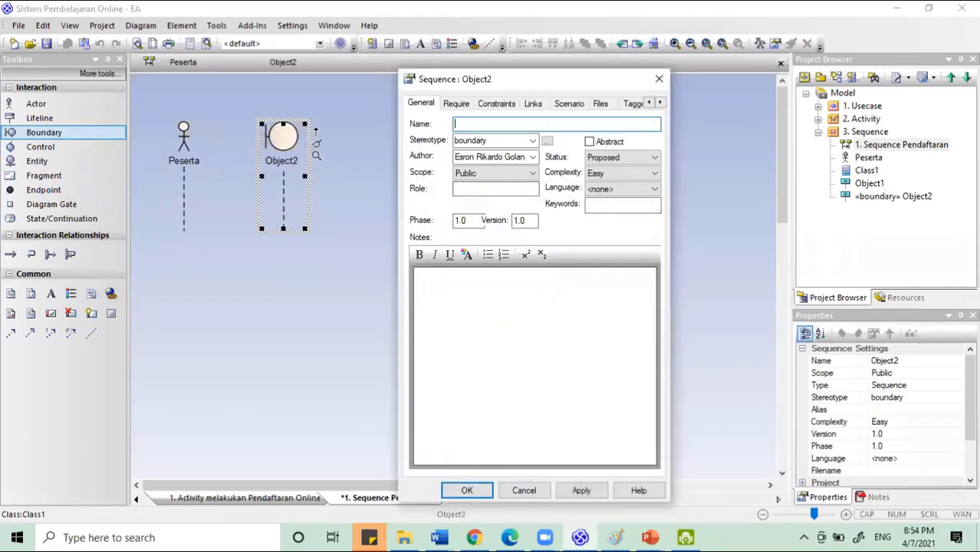
pyautogui.write('or')
pyautogui.press('BackSpace')
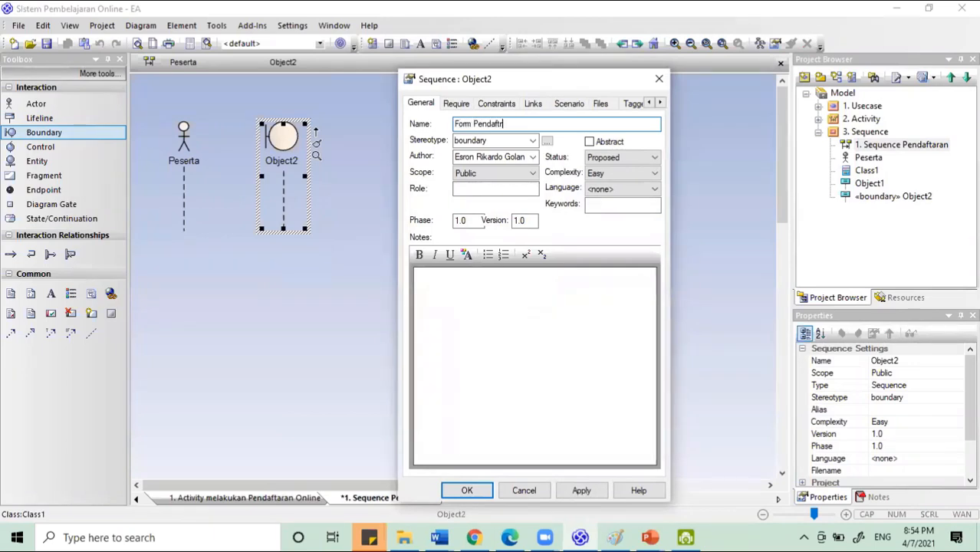
pyautogui.press('BackSpace')
pyautogui.write('taran')
pyautogui.press('Return')
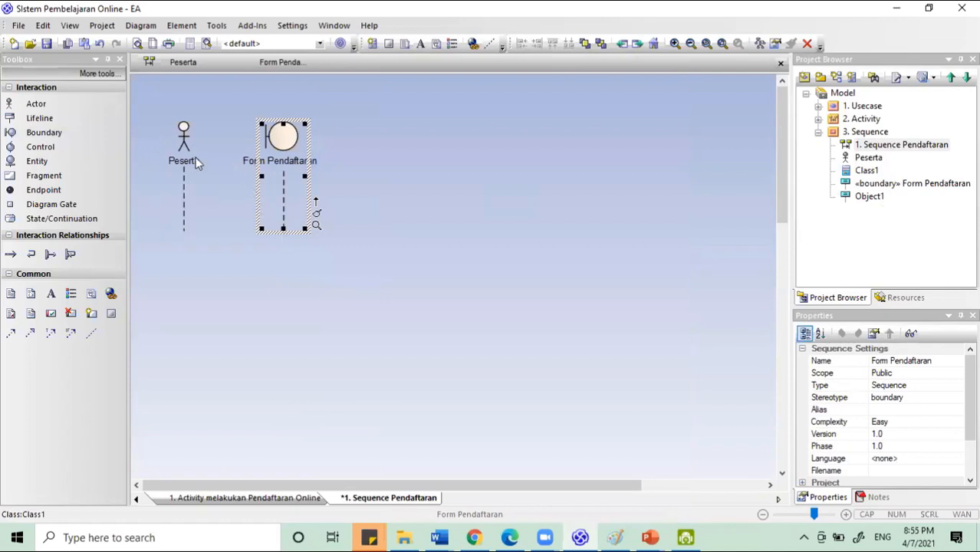
# - Remove the space in the boundary's name so it reads FormPendaftaran
pyautogui.doubleClick(282, 160)
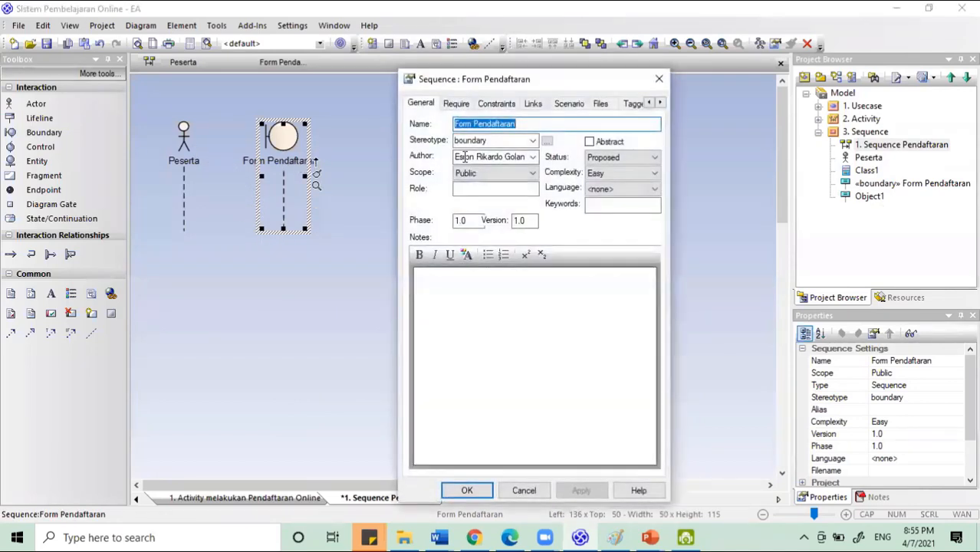
pyautogui.click(474, 123)
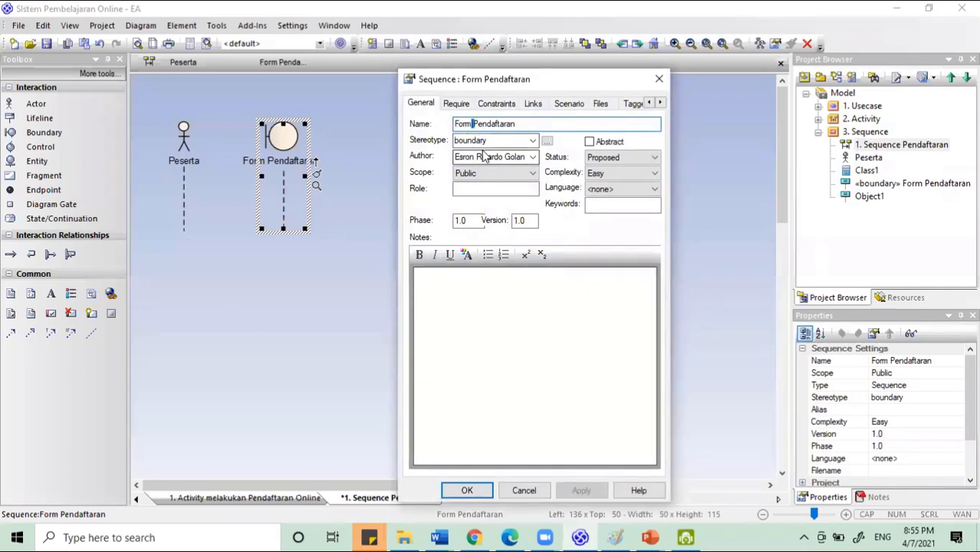
pyautogui.press('BackSpace')
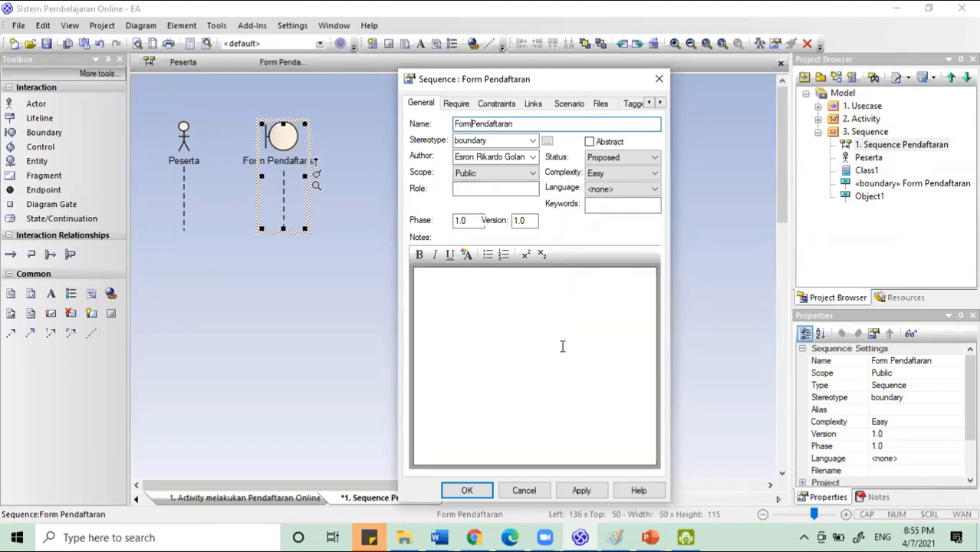
pyautogui.click(484, 495)
pyautogui.click(368, 227)
pyautogui.click(289, 216)
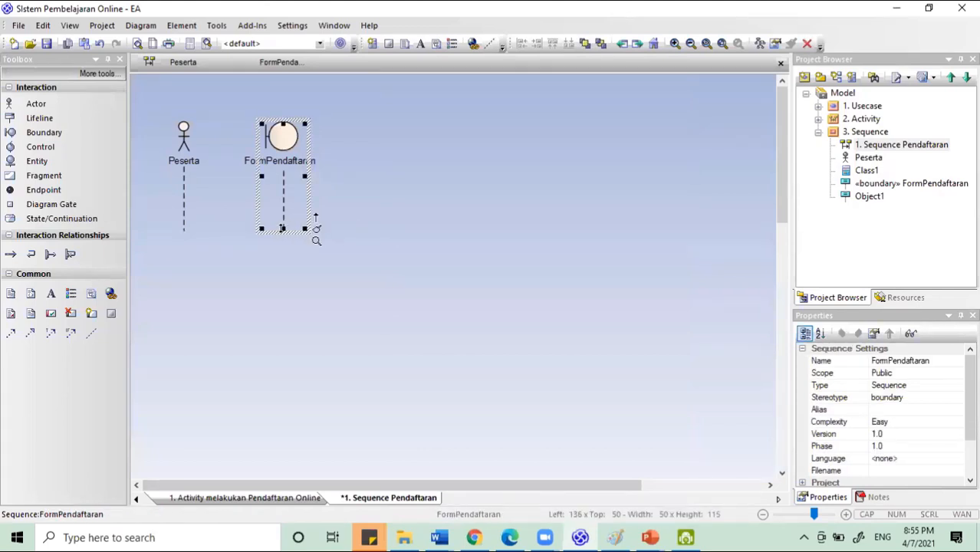
# - Extend FormPendaftaran downward and send it a MelakukanPendaftaran message from Peserta
pyautogui.moveTo(283, 228); pyautogui.dragTo(285, 436)
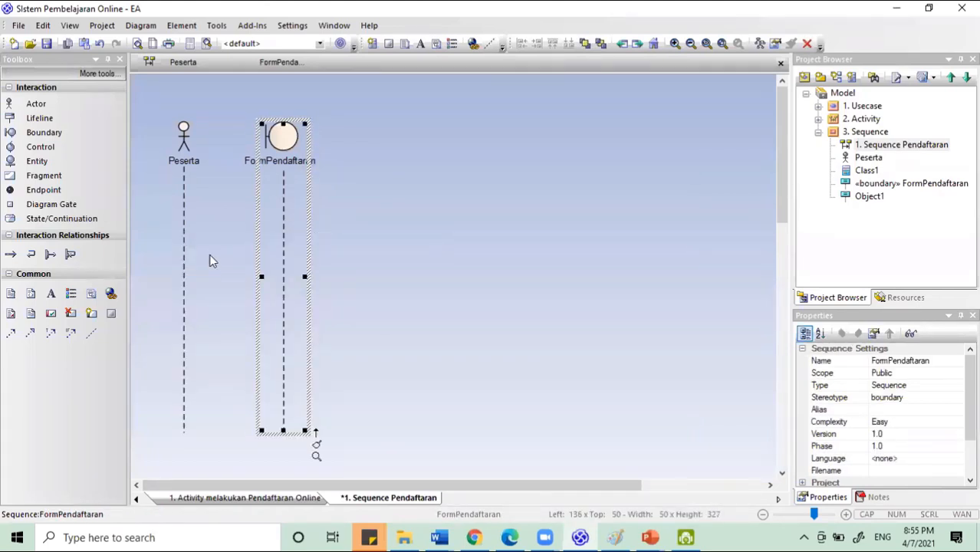
pyautogui.click(181, 229)
pyautogui.moveTo(217, 230); pyautogui.dragTo(283, 198)
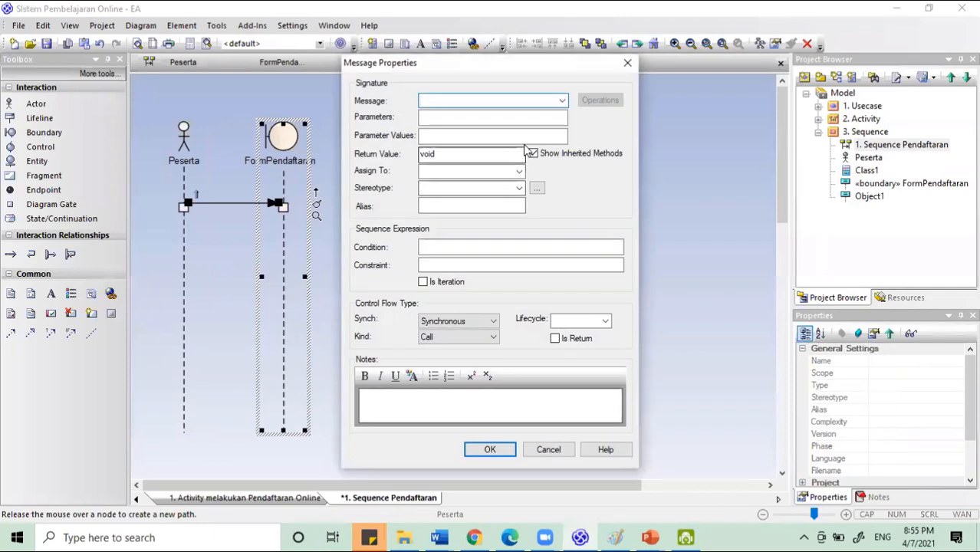
pyautogui.write('Melakukan')
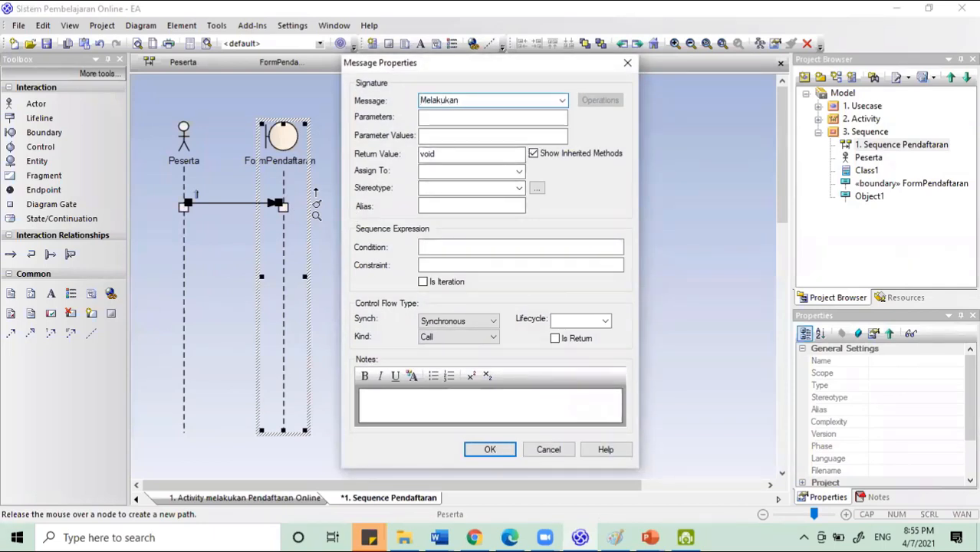
pyautogui.write('Pendaftaran')
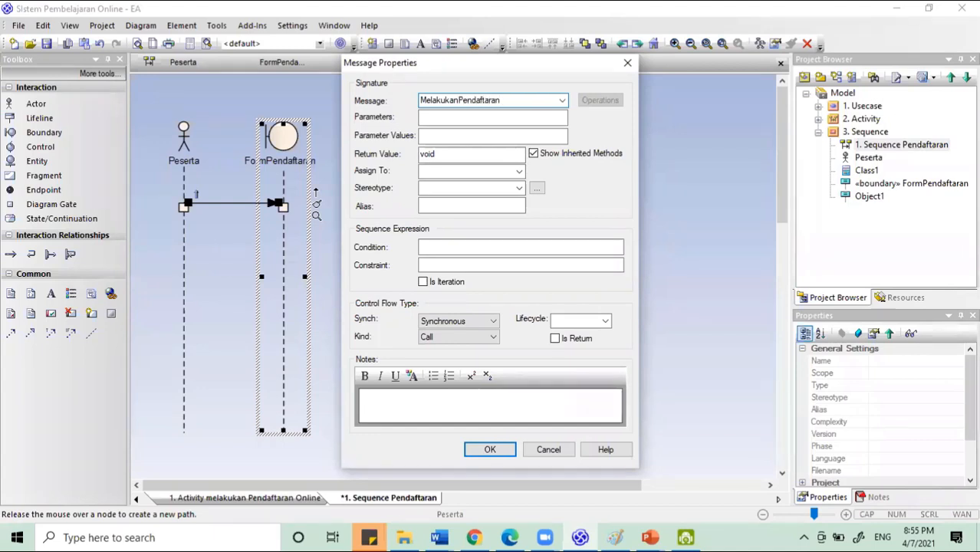
pyautogui.press('Return')
pyautogui.moveTo(278, 249); pyautogui.dragTo(323, 255)
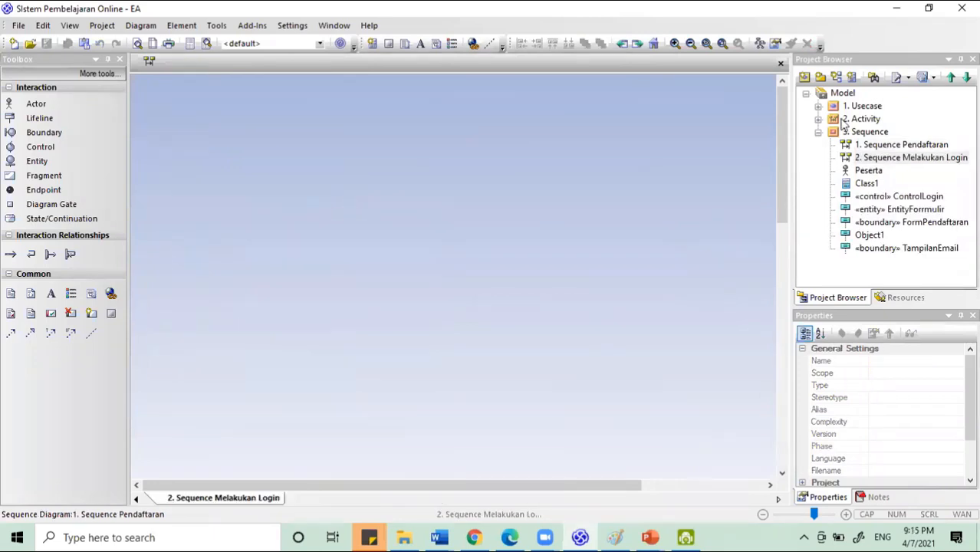
# - Open and scroll through 2. Activity Melakukan Login, then go back to the sequence diagram
pyautogui.click(819, 119)
pyautogui.doubleClick(877, 146)
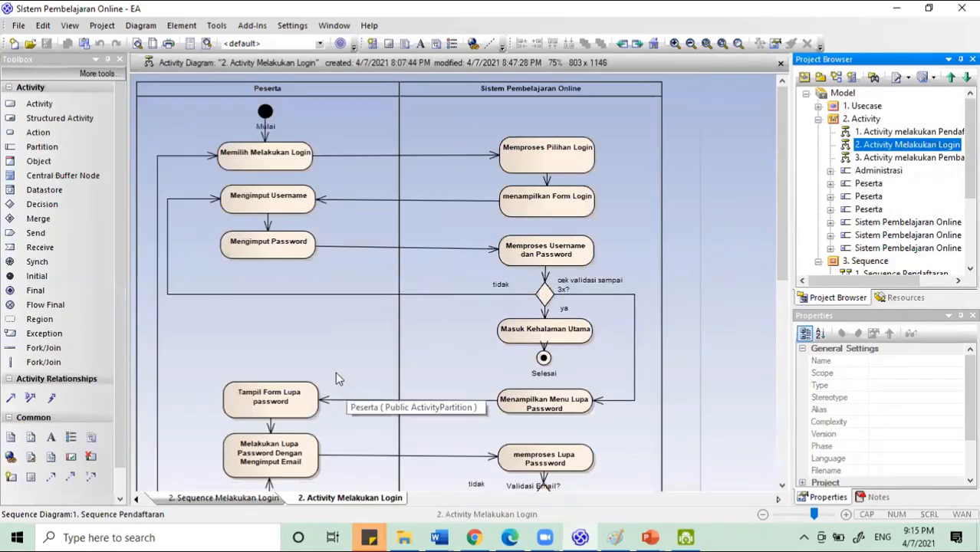
pyautogui.scroll(-3, 311, 323)
pyautogui.scroll(3, 305, 366)
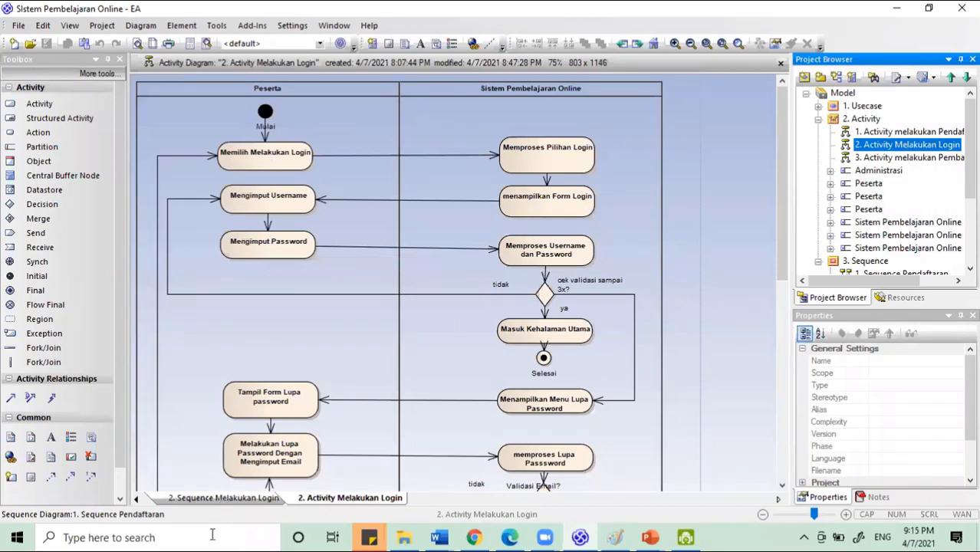
pyautogui.click(240, 501)
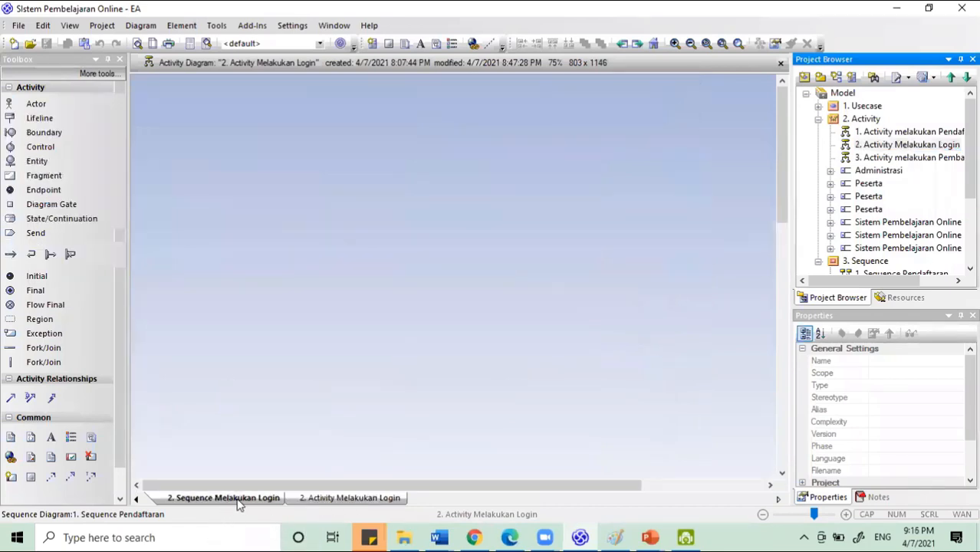
# - Add a Peserta actor to the empty Melakukan Login sequence diagram
pyautogui.click(39, 109)
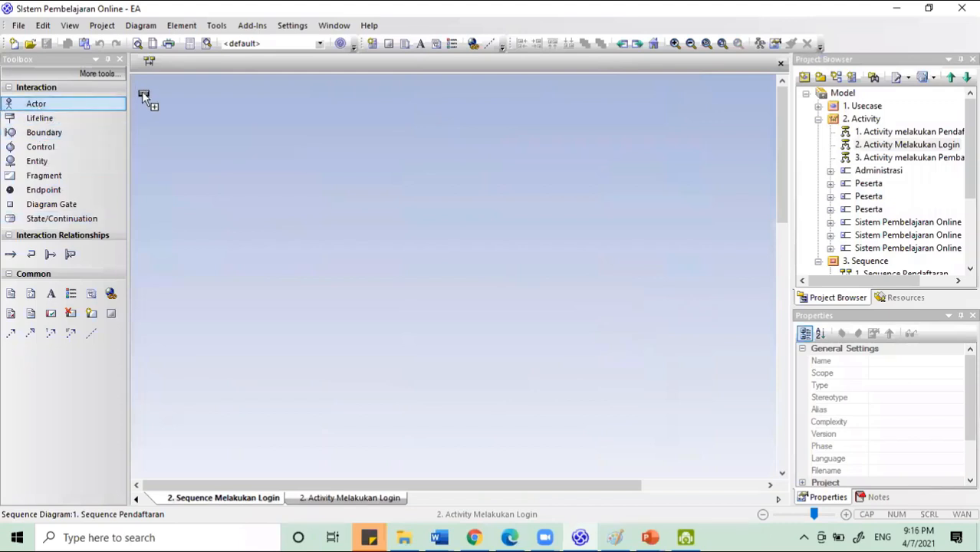
pyautogui.click(204, 109)
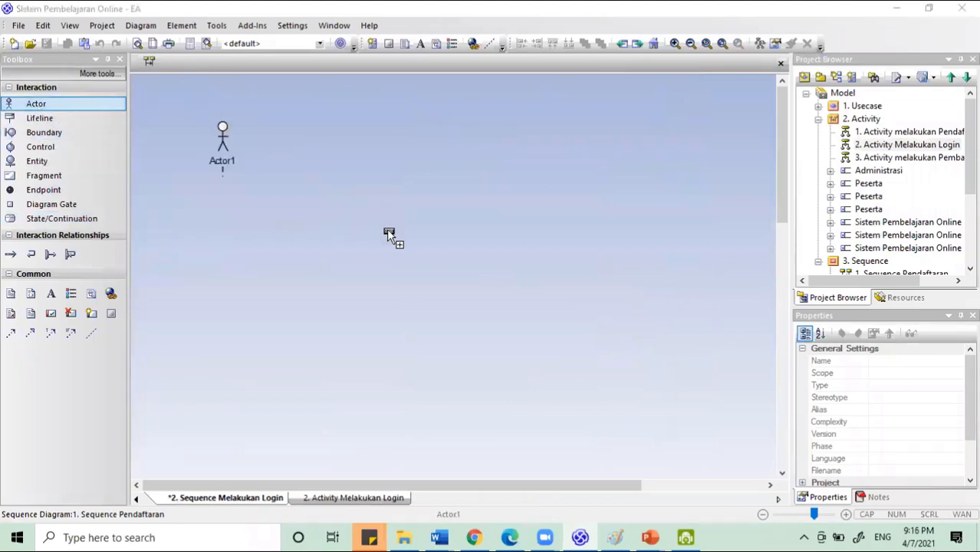
pyautogui.write('Pe')
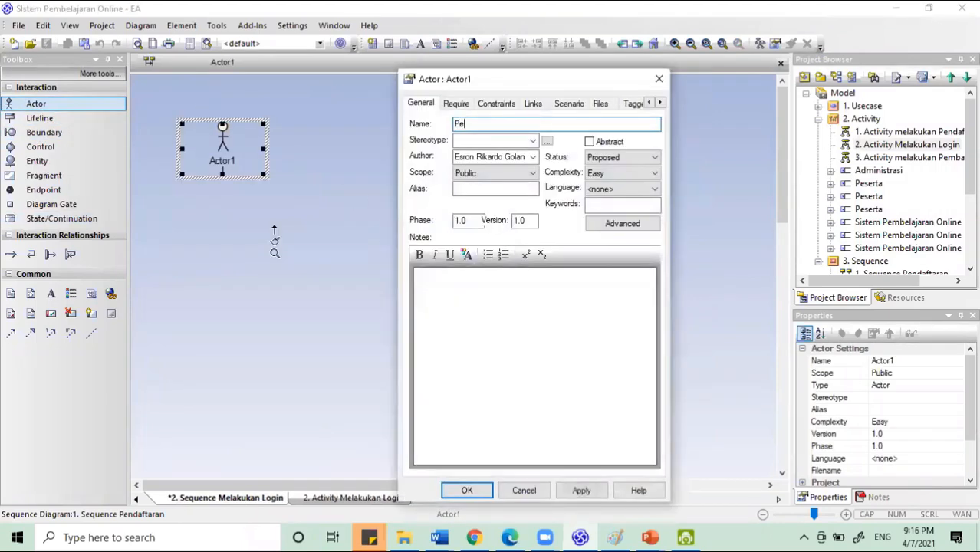
pyautogui.press('Return')
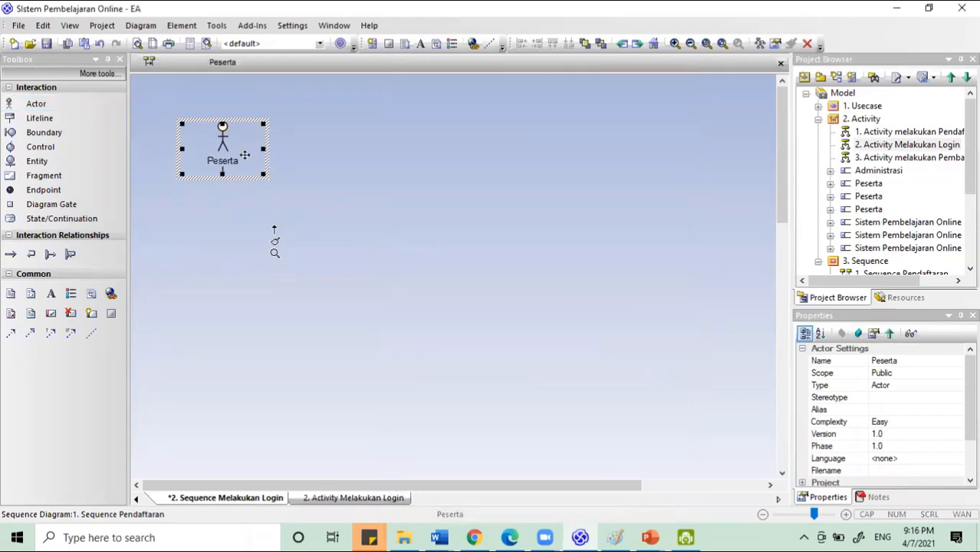
pyautogui.click(222, 172)
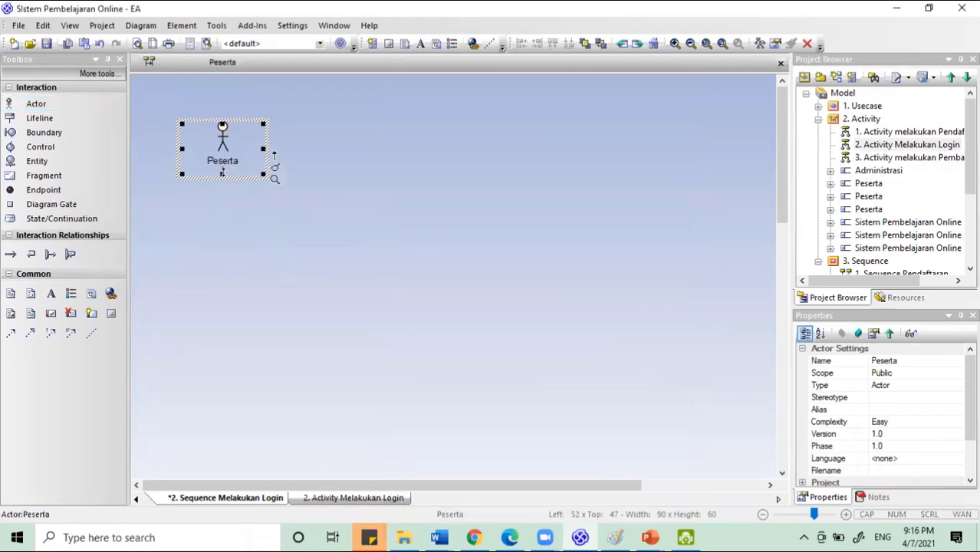
# - Place a boundary lifeline named FormLogin beside Peserta
pyautogui.click(57, 134)
pyautogui.click(320, 131)
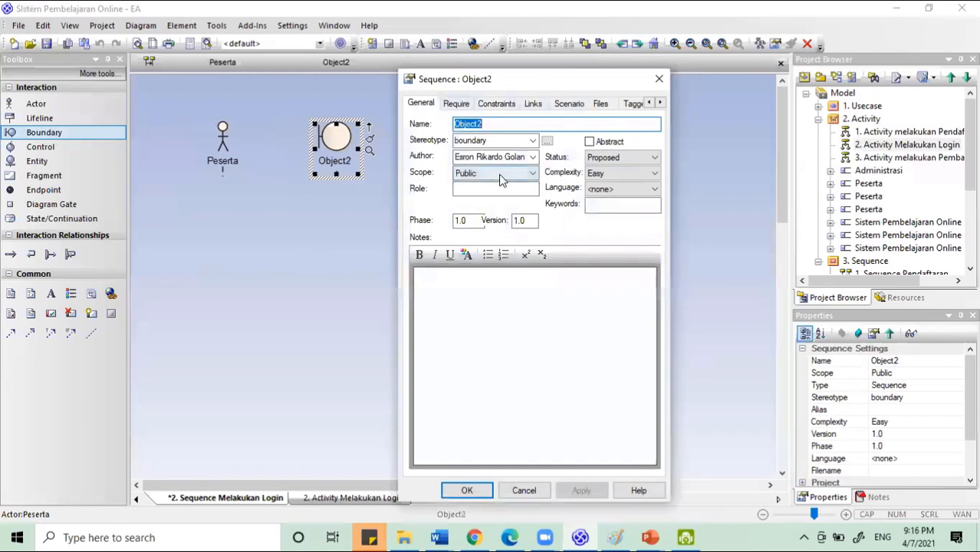
pyautogui.write('FormLogin')
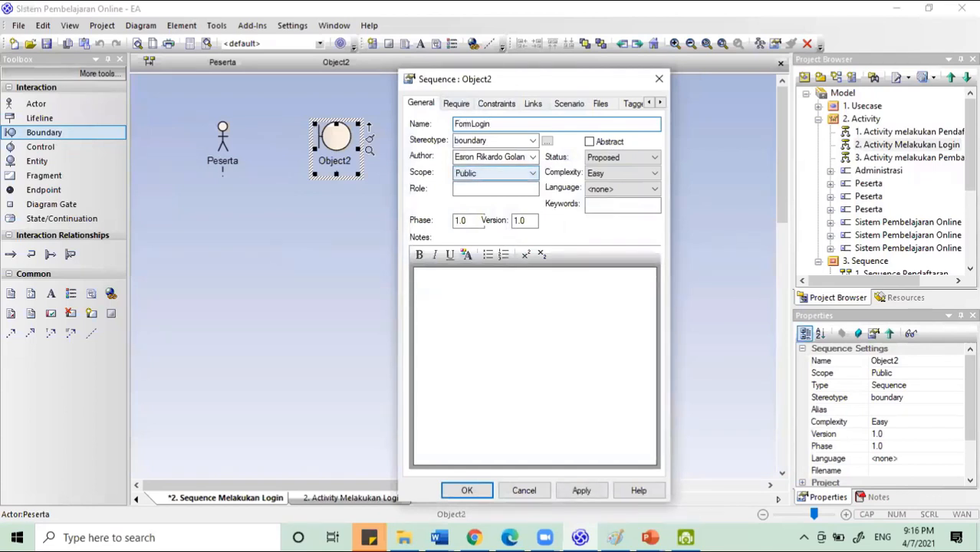
pyautogui.press('Return')
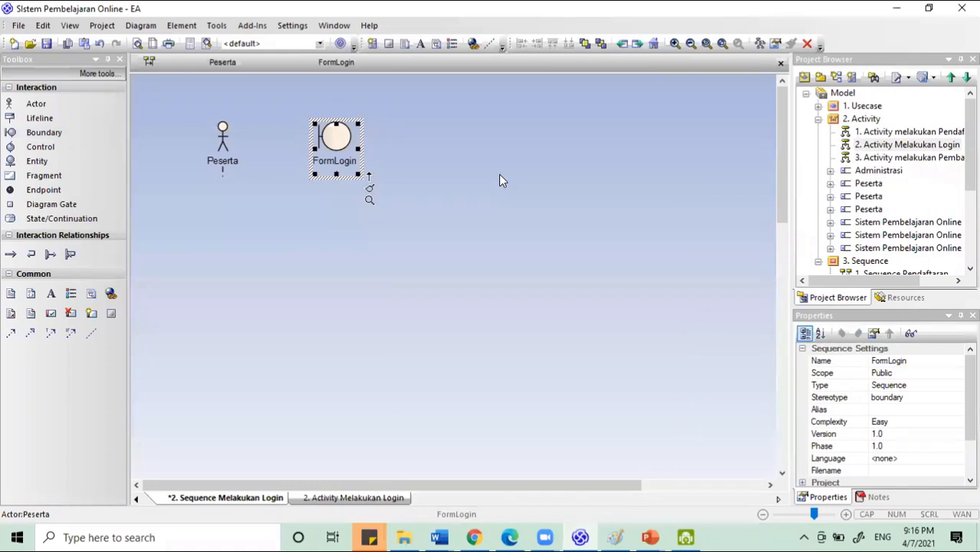
pyautogui.click(226, 146)
# - Draw a MemilihLogin() message from Peserta to FormLogin, then view the login activity diagram
pyautogui.moveTo(274, 147); pyautogui.dragTo(335, 167)
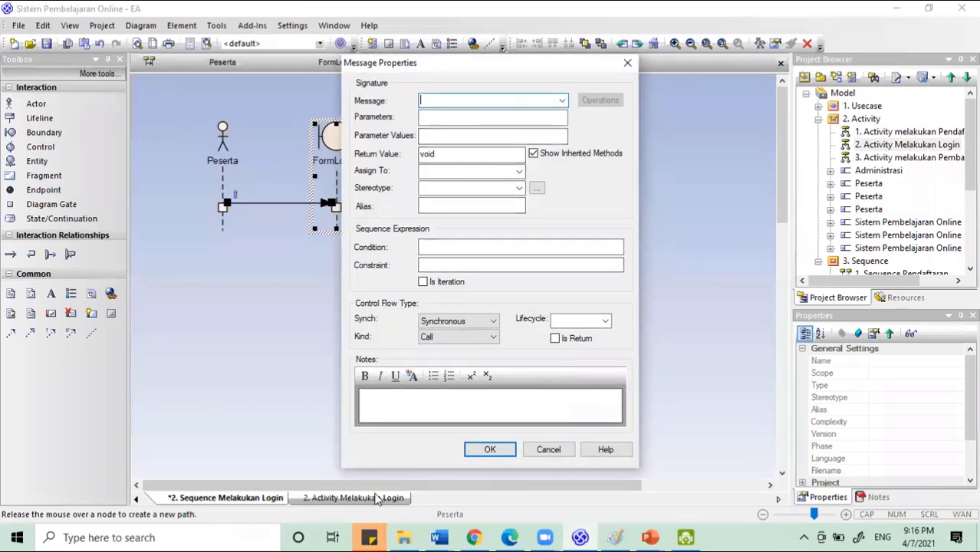
pyautogui.write('MemilihLogin')
pyautogui.press('Return')
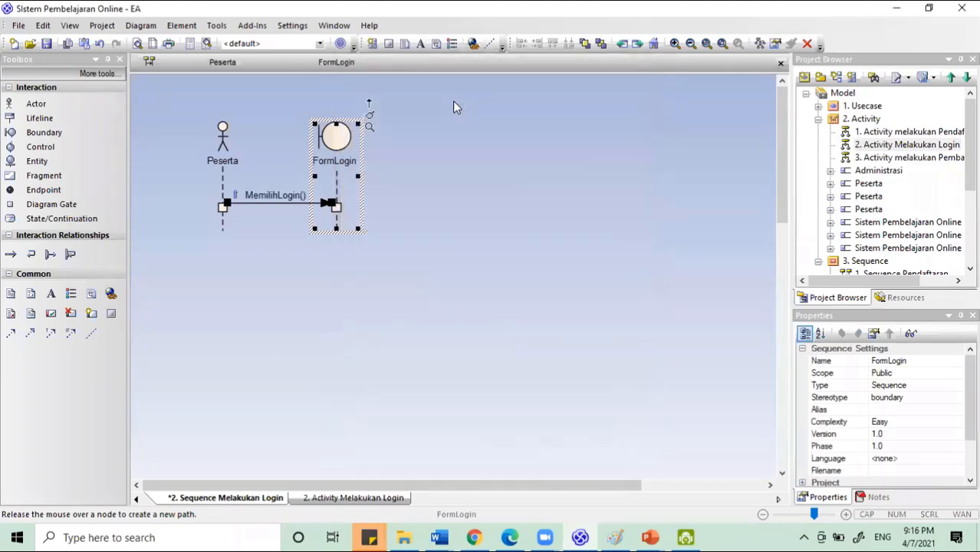
pyautogui.click(320, 500)
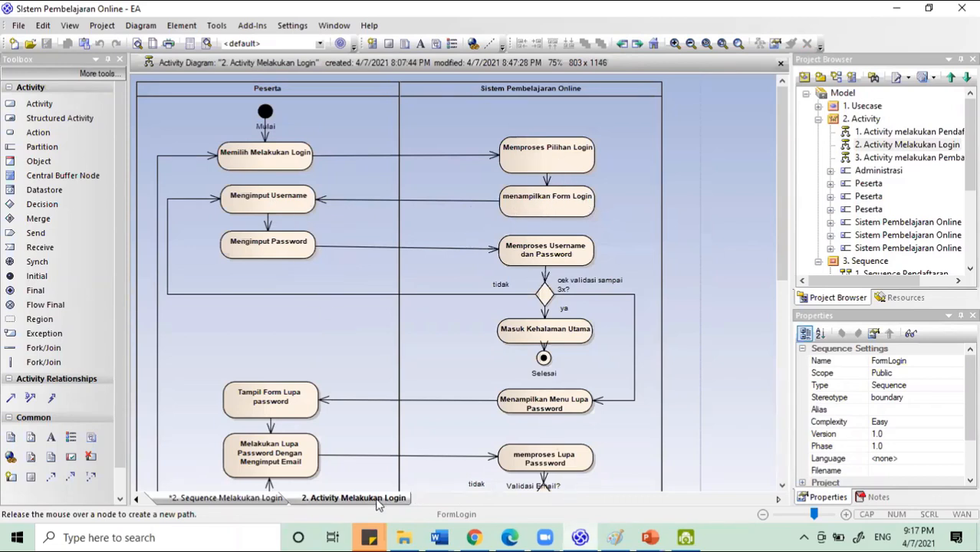
# - Shift FormLogin right and add a MengiputUsername() message to it from Peserta
pyautogui.click(268, 498)
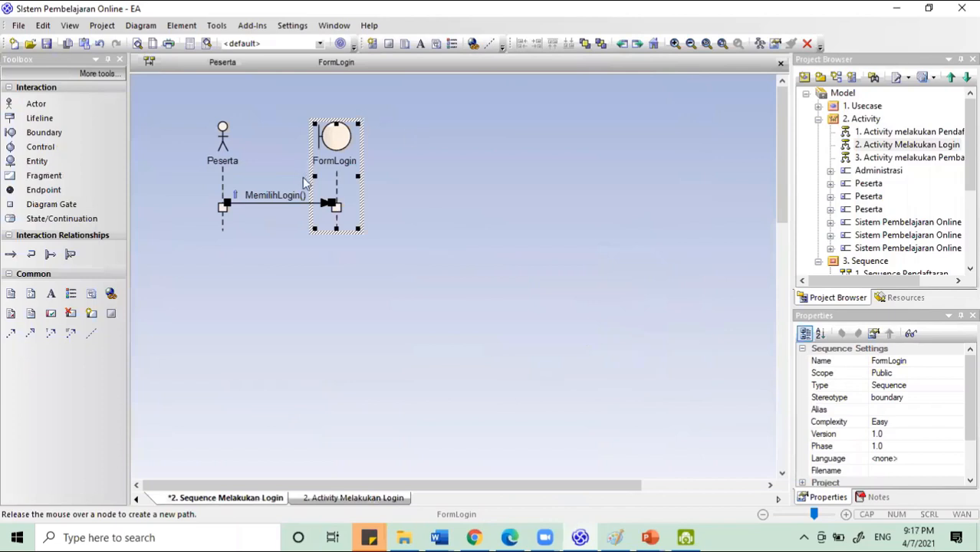
pyautogui.moveTo(338, 191); pyautogui.dragTo(357, 192)
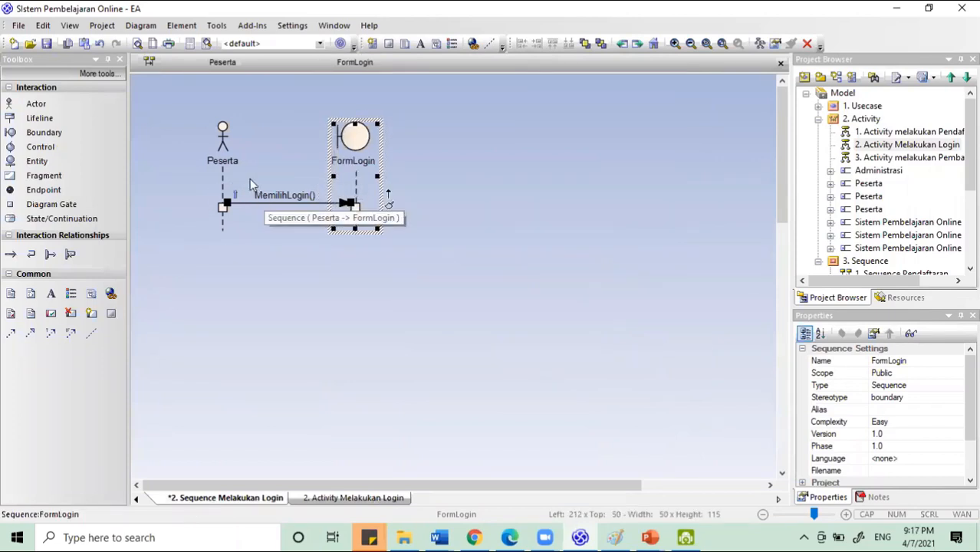
pyautogui.click(226, 158)
pyautogui.moveTo(274, 157)
pyautogui.mouseDown()
pyautogui.moveTo(280, 202)
pyautogui.moveTo(306, 247)
pyautogui.moveTo(358, 228)
pyautogui.mouseUp()
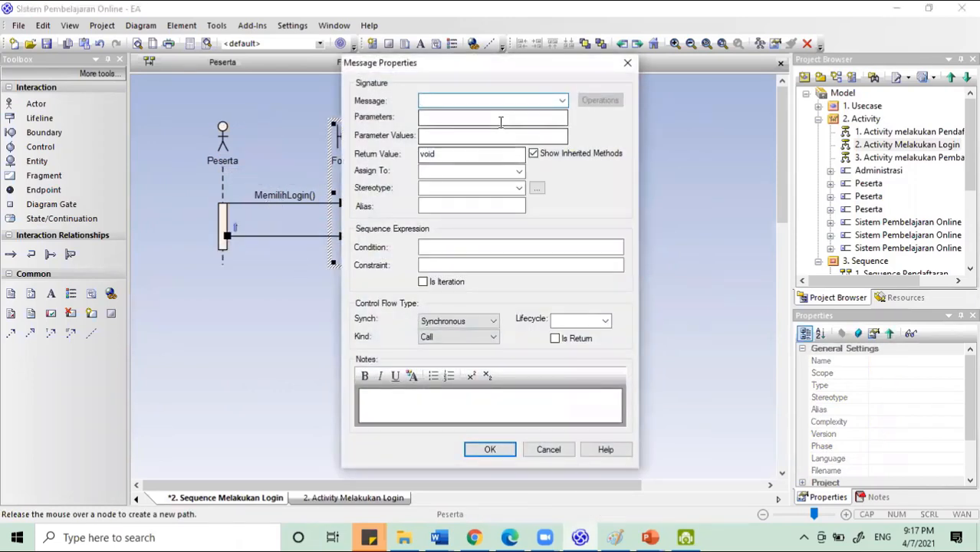
pyautogui.write('Mengip')
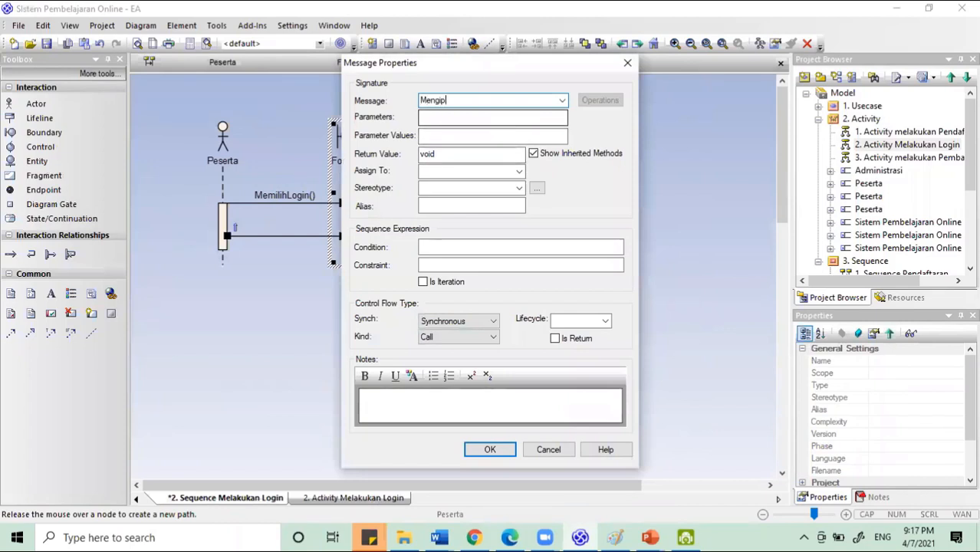
pyautogui.press('BackSpace')
pyautogui.write('nputUsername')
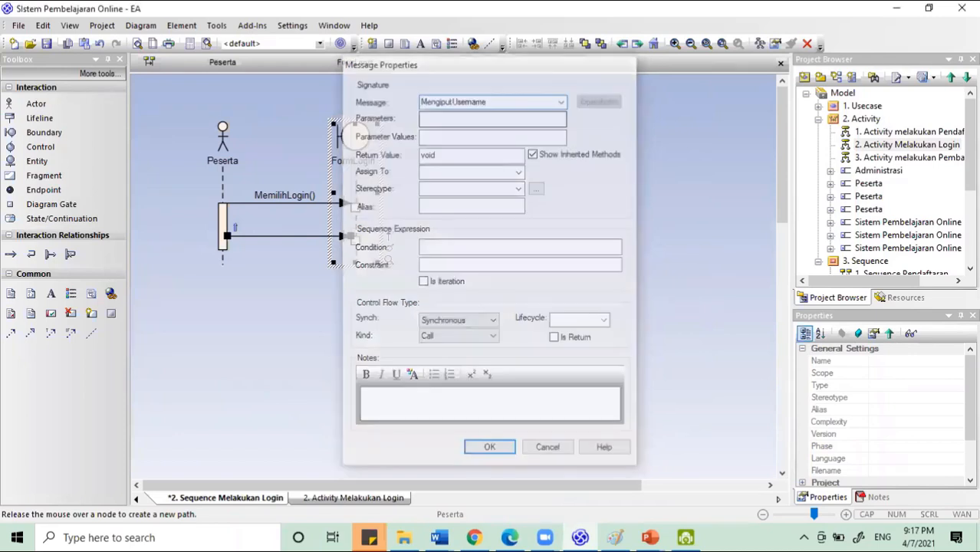
pyautogui.press('Return')
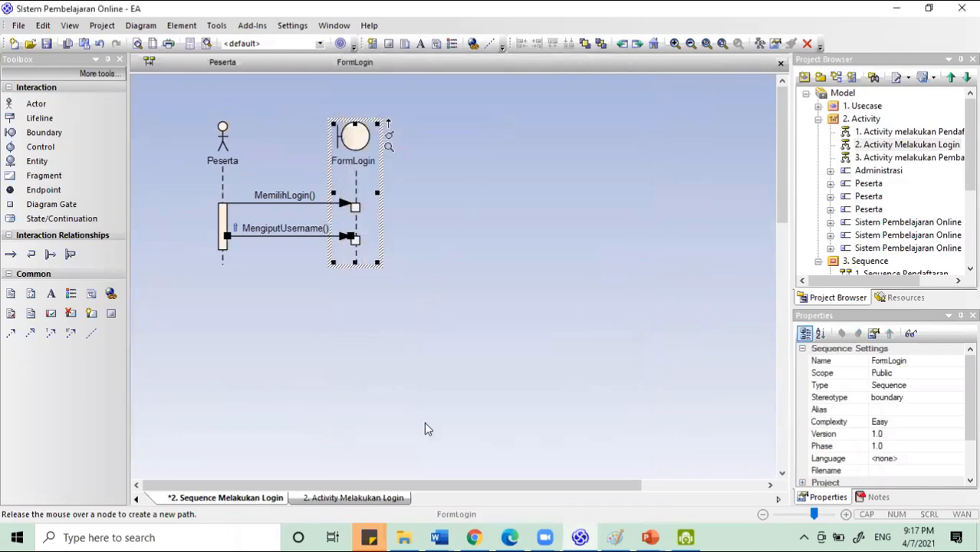
# - Check the Mengimput Password activity in the login activity diagram
pyautogui.click(395, 500)
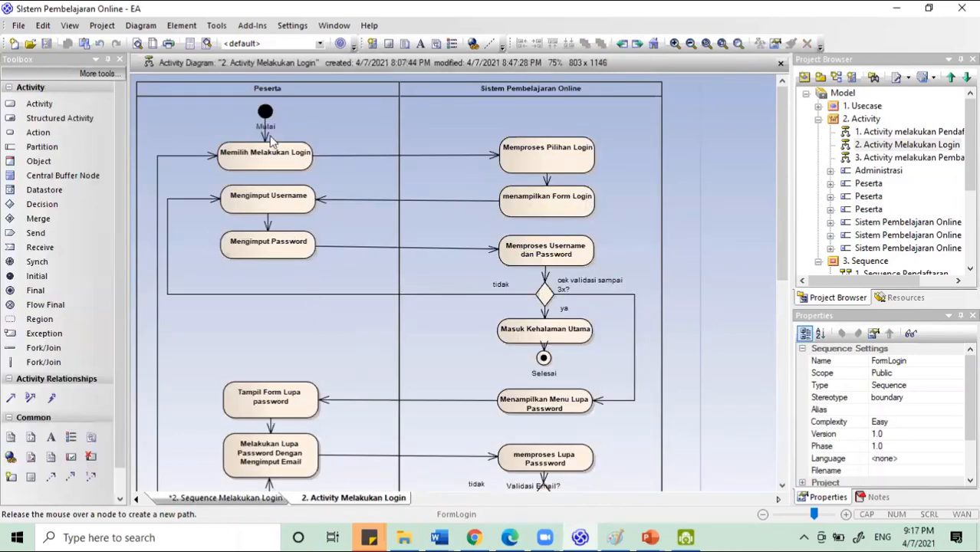
pyautogui.click(287, 249)
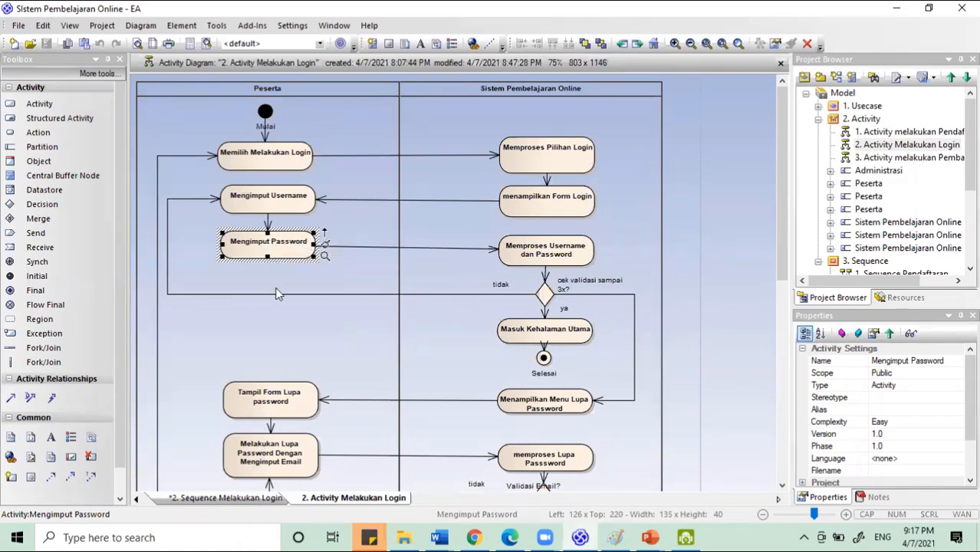
pyautogui.click(230, 498)
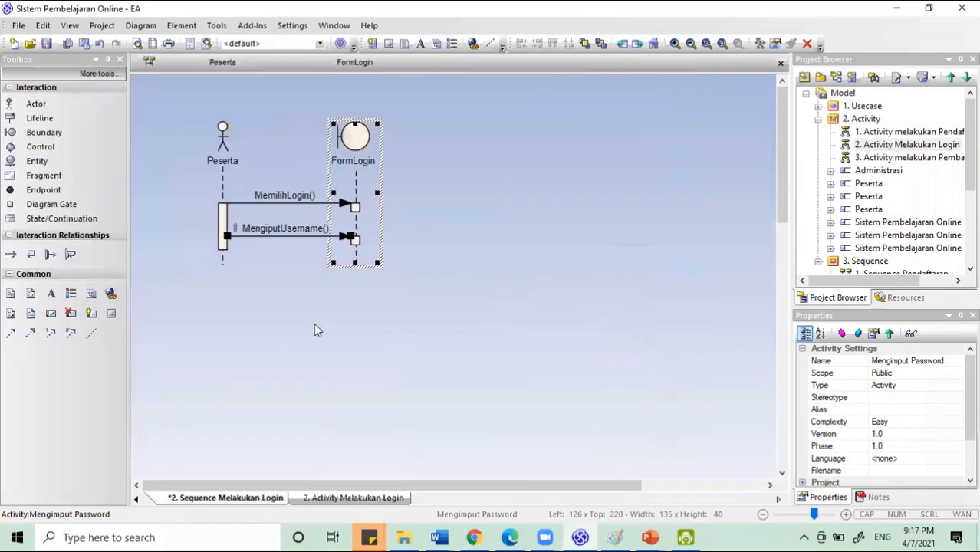
# - Add a MengimputPassword() message from Peserta to FormLogin below MengiputUsername()
pyautogui.click(232, 253)
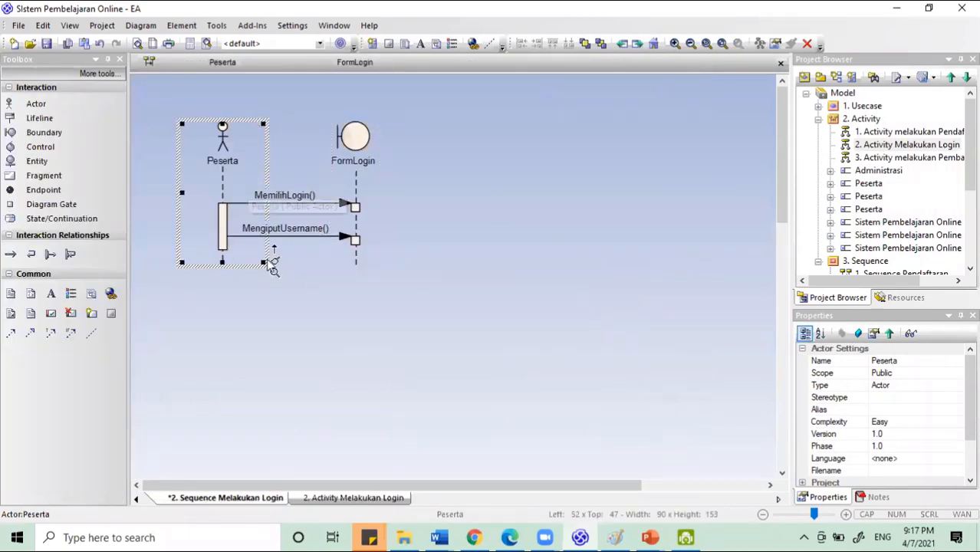
pyautogui.moveTo(274, 250); pyautogui.dragTo(345, 266)
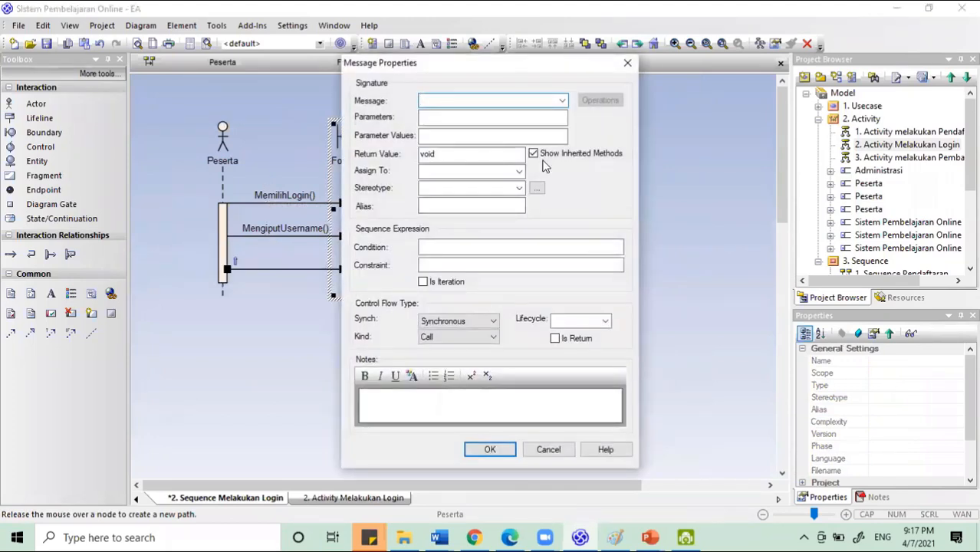
pyautogui.write('Men')
pyautogui.press('BackSpace')
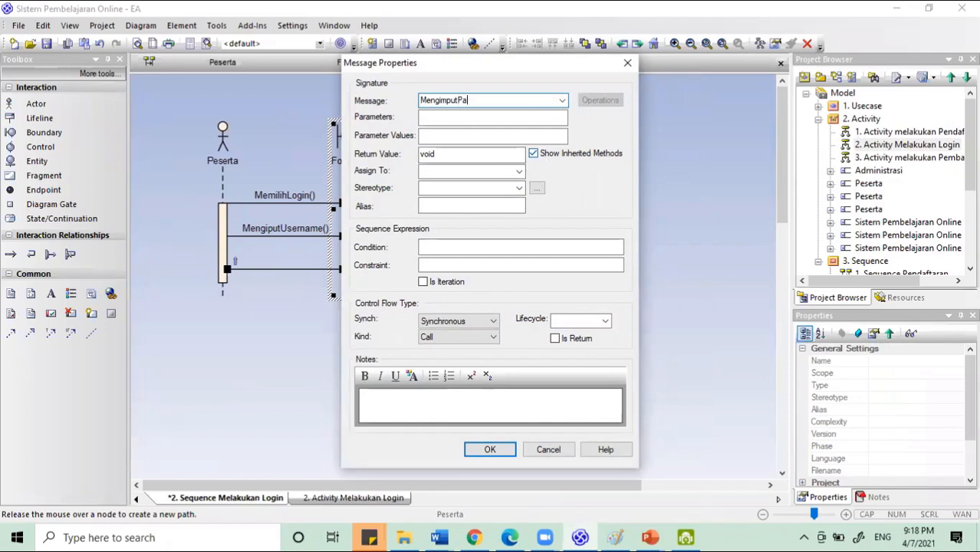
pyautogui.press('Return')
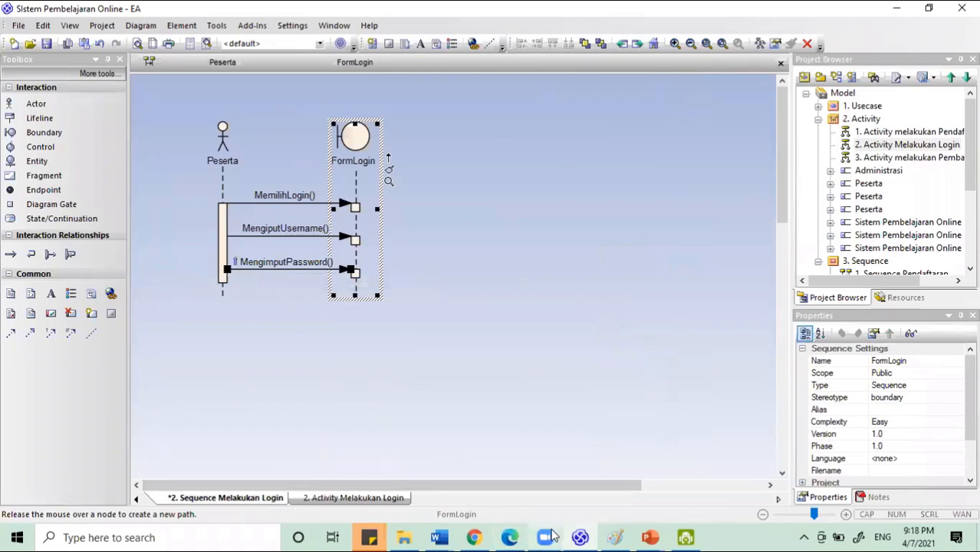
# - Look at the login activity diagram again and return to the sequence diagram
pyautogui.click(347, 499)
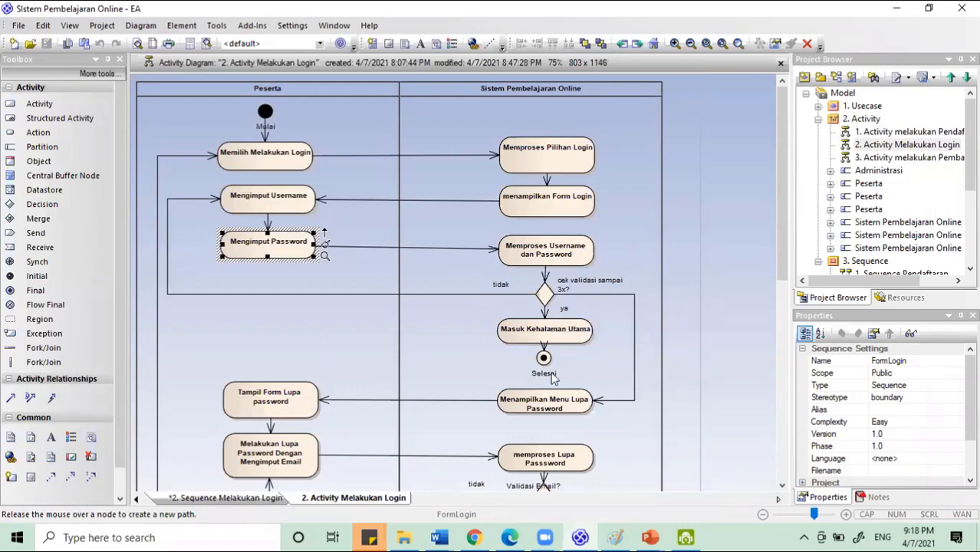
pyautogui.click(589, 536)
pyautogui.click(581, 537)
pyautogui.click(267, 499)
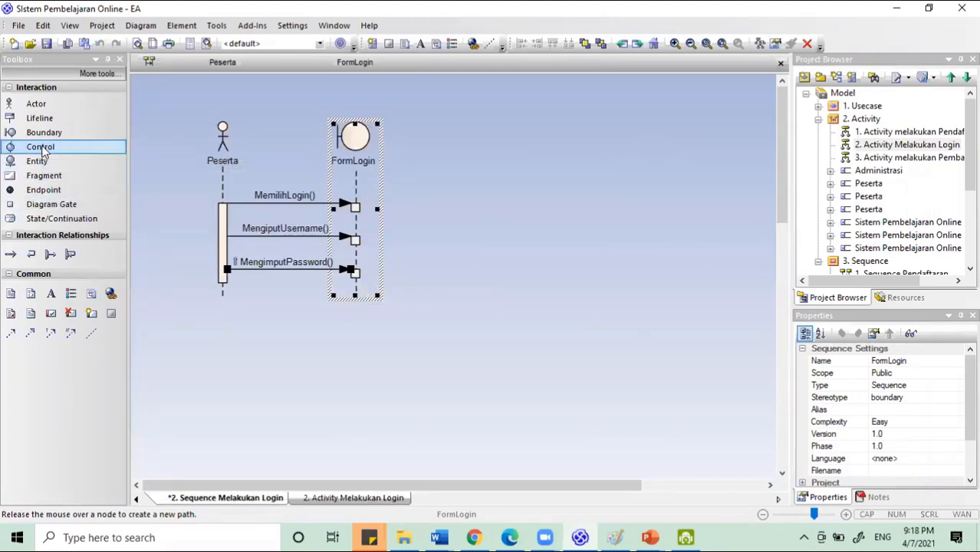
# - Place a control lifeline named CotrolLogin beside FormLogin and extend it downward
pyautogui.moveTo(44, 152); pyautogui.dragTo(454, 127)
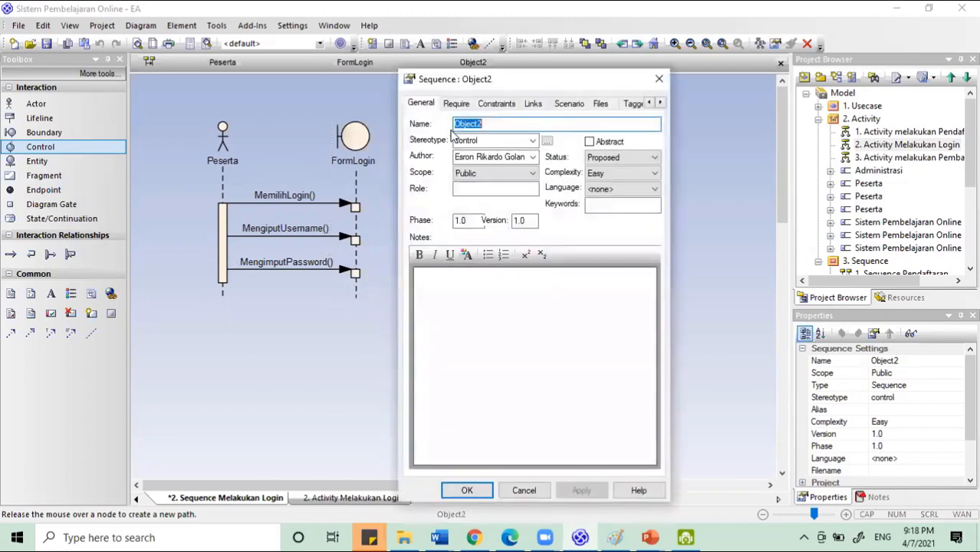
pyautogui.write('CO')
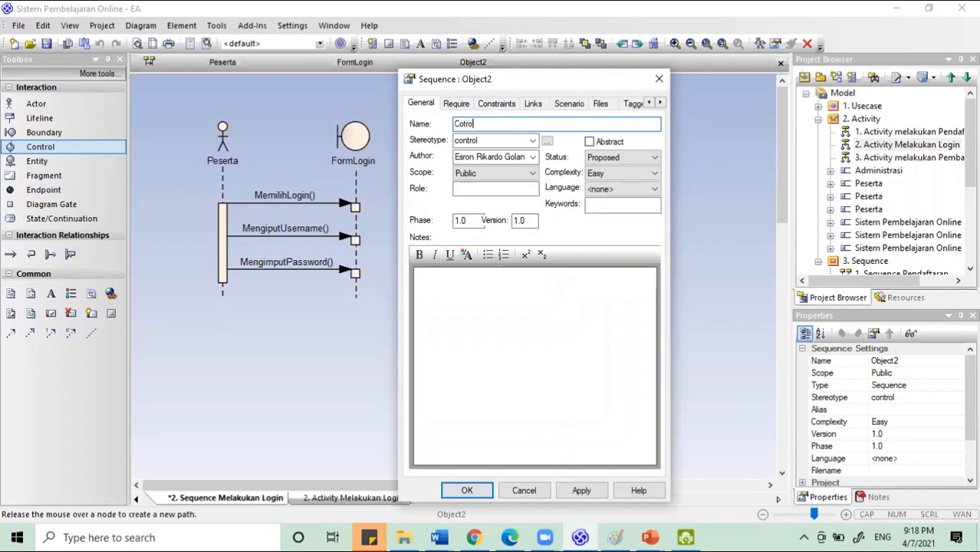
pyautogui.write('trolUs')
pyautogui.press('Return')
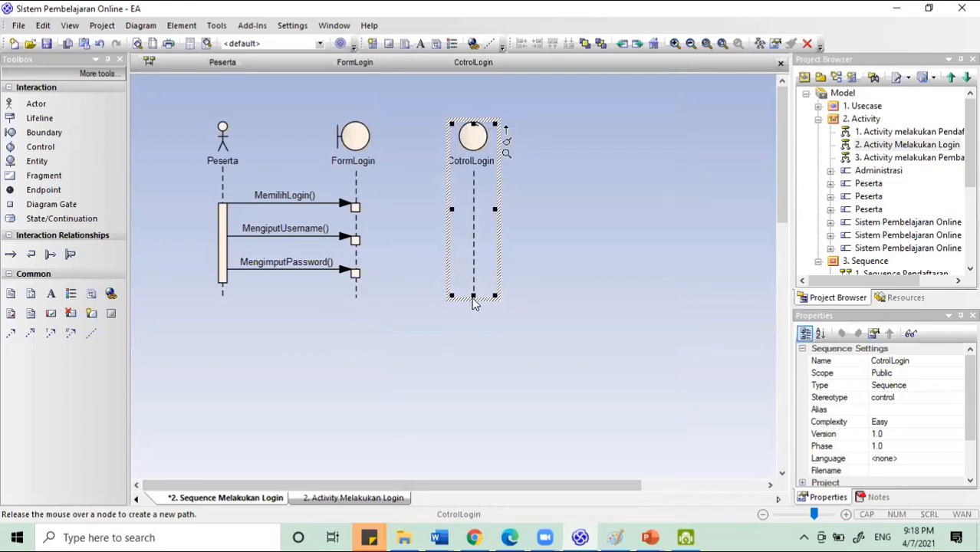
pyautogui.moveTo(474, 296); pyautogui.dragTo(473, 376)
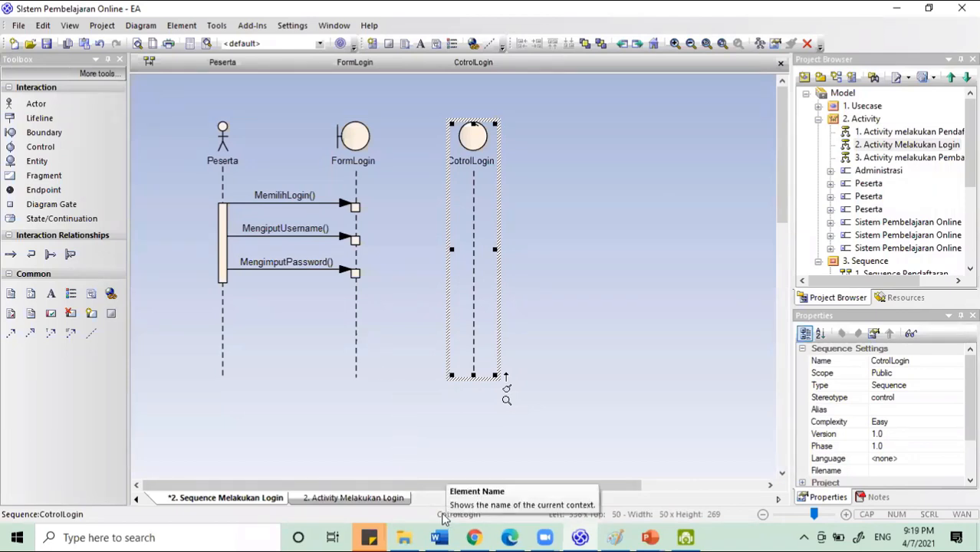
pyautogui.moveTo(650, 537)
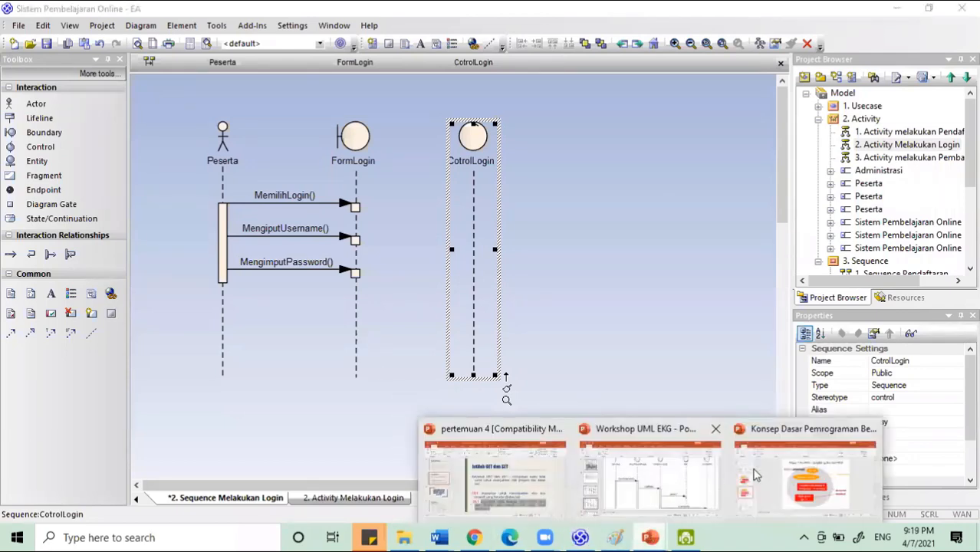
pyautogui.click(644, 479)
pyautogui.scroll(2, 230, 307)
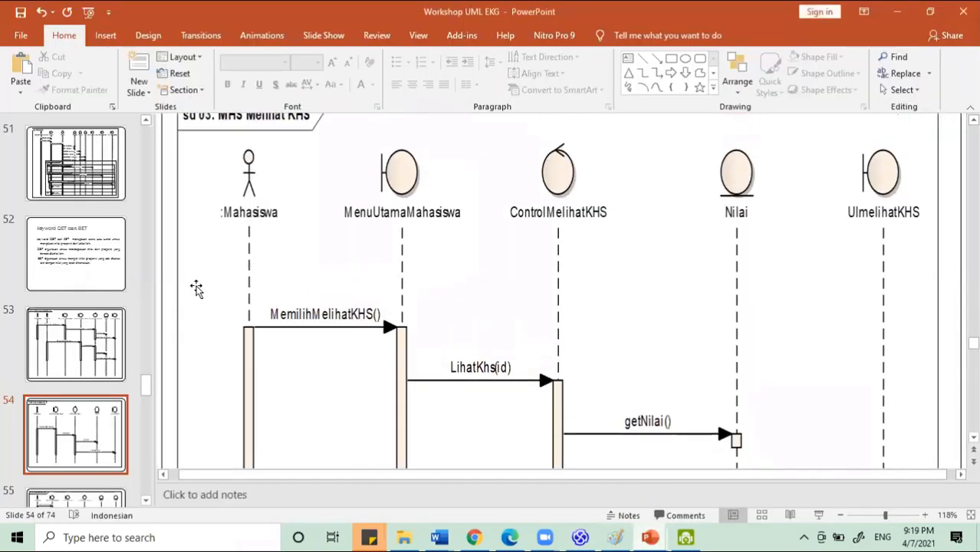
pyautogui.scroll(2, 107, 310)
pyautogui.click(81, 257)
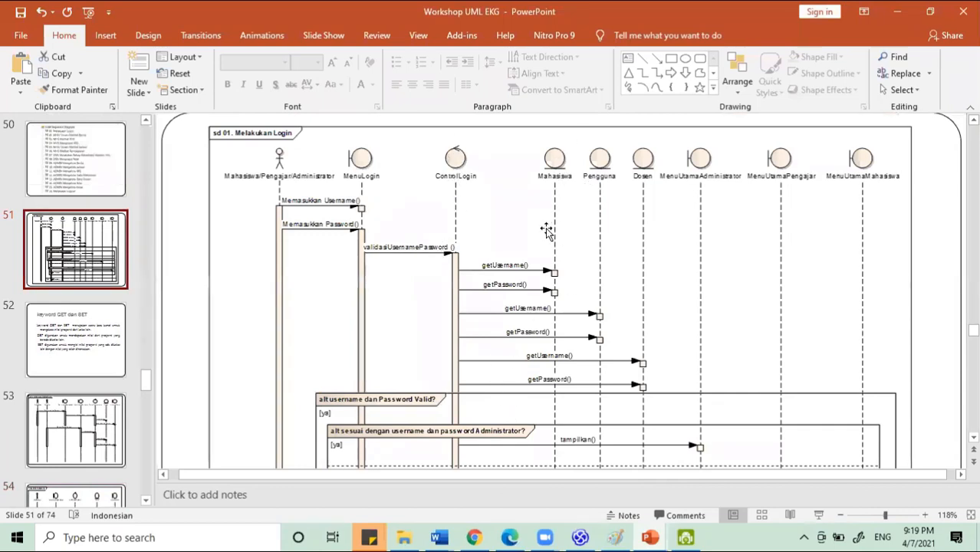
pyautogui.click(580, 538)
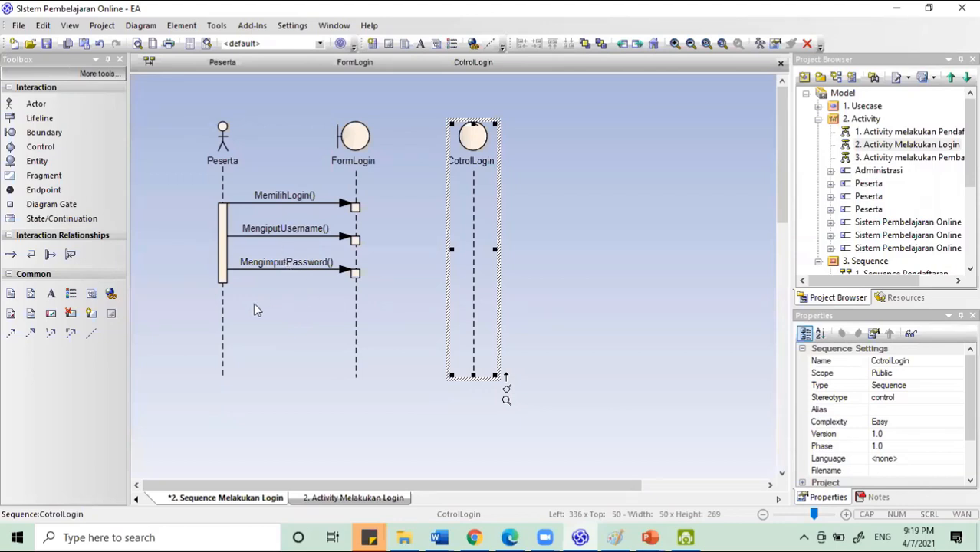
# - Draw a ValidasiUsername() message from FormLogin to CotrolLogin
pyautogui.click(223, 316)
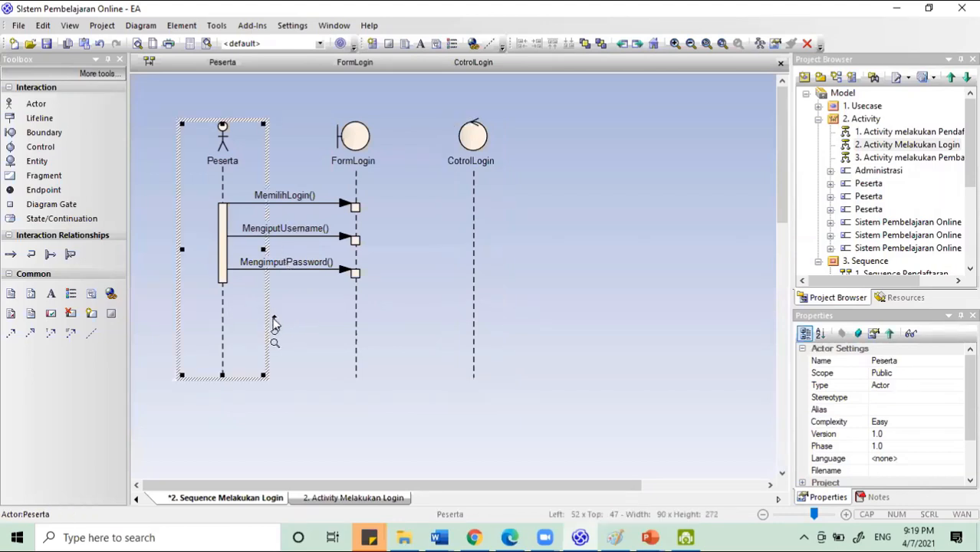
pyautogui.click(355, 307)
pyautogui.moveTo(389, 314); pyautogui.dragTo(474, 293)
pyautogui.write('Val')
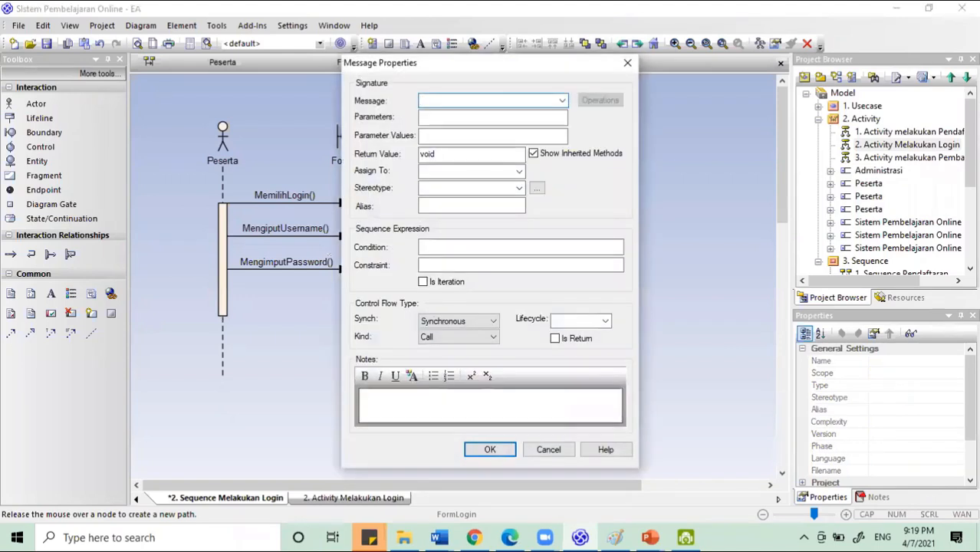
pyautogui.write('idasiUsername')
pyautogui.press('Return')
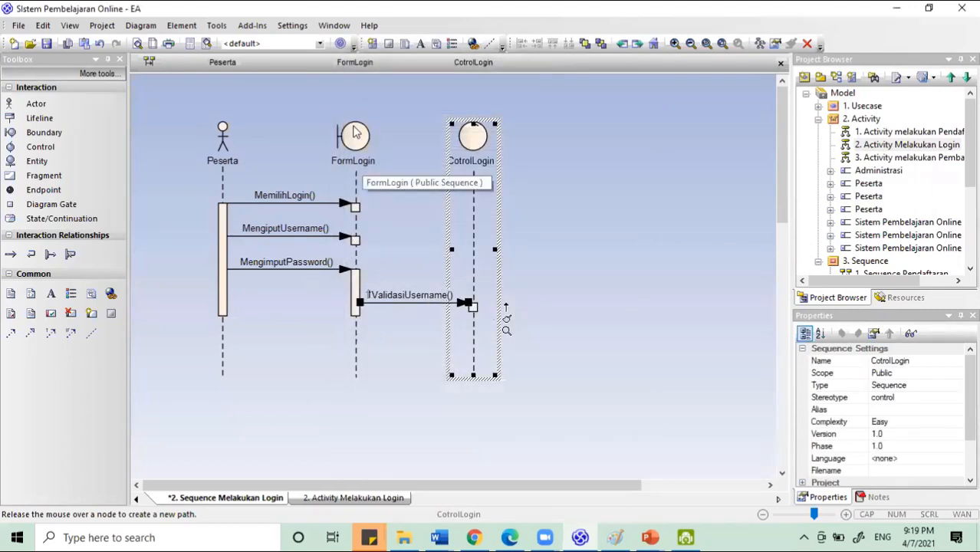
# - Select the FormLogin, CotrolLogin and Peserta lifelines in turn to check them
pyautogui.click(355, 136)
pyautogui.click(486, 146)
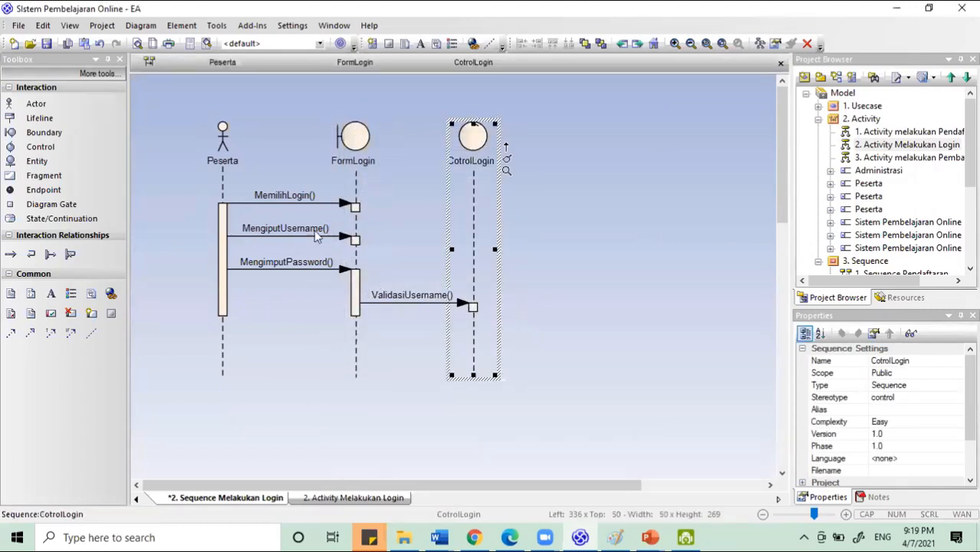
pyautogui.click(223, 296)
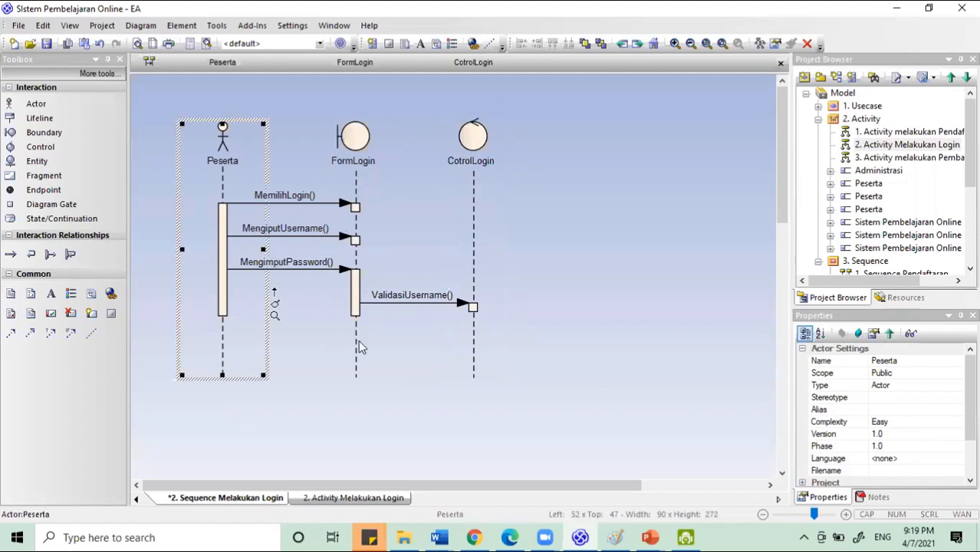
pyautogui.click(347, 157)
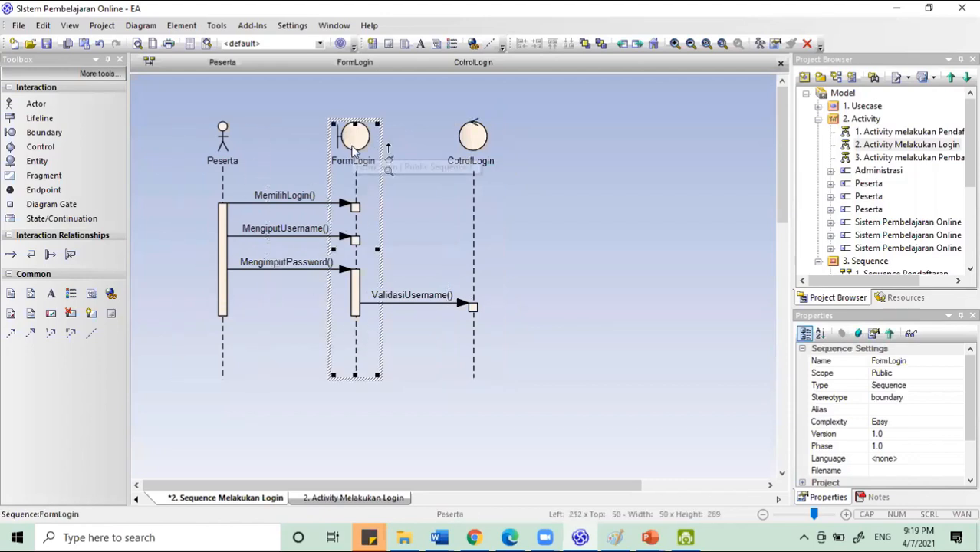
pyautogui.click(485, 143)
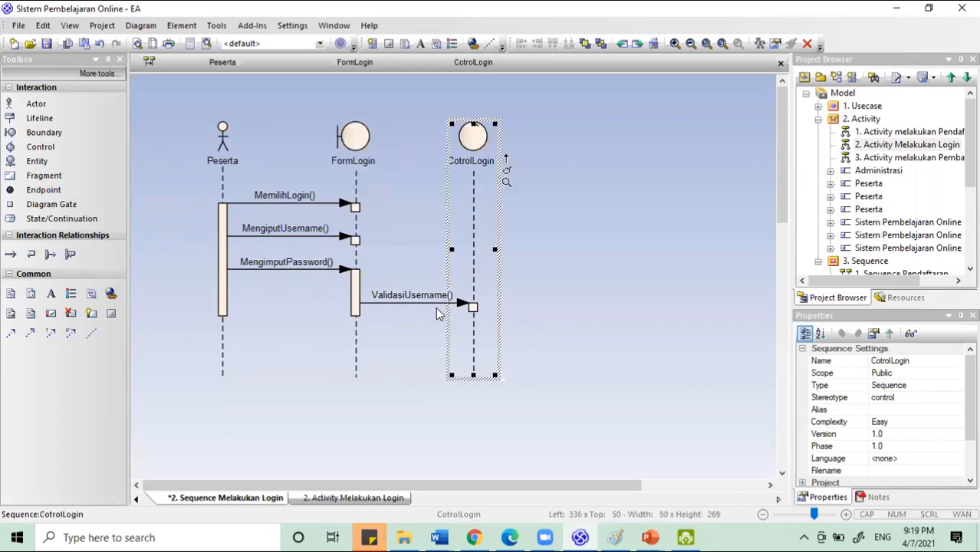
pyautogui.click(225, 304)
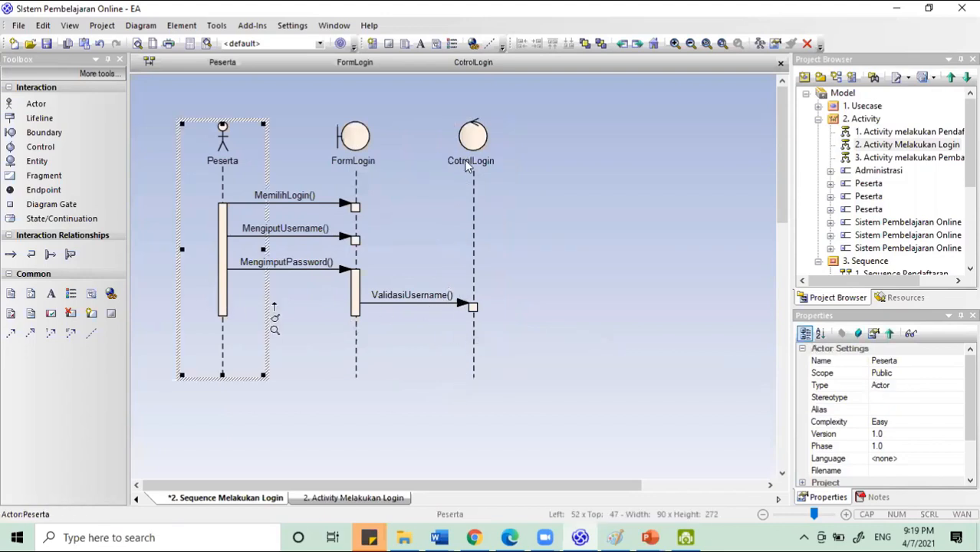
pyautogui.click(474, 137)
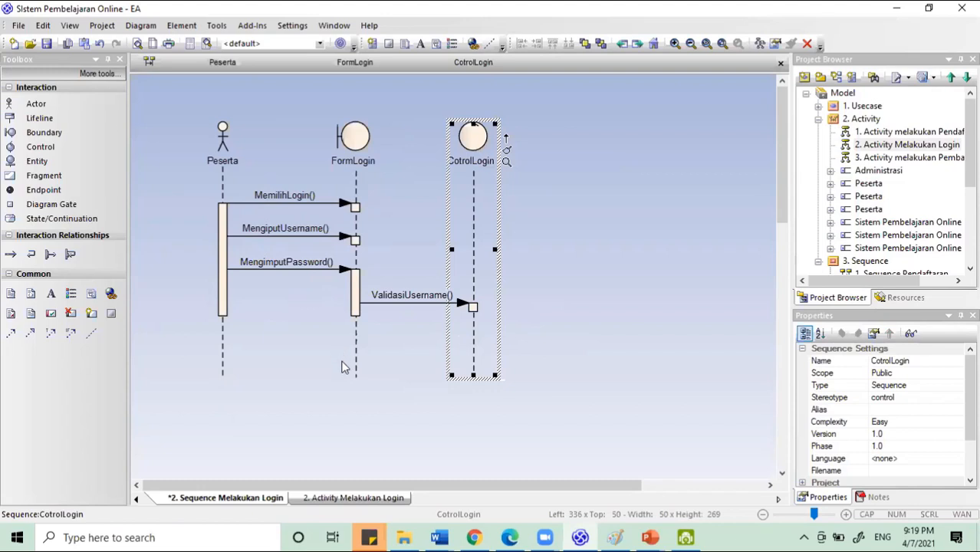
# - Place an entity lifeline named EntityPeserta to the right of CotrolLogin
pyautogui.click(34, 164)
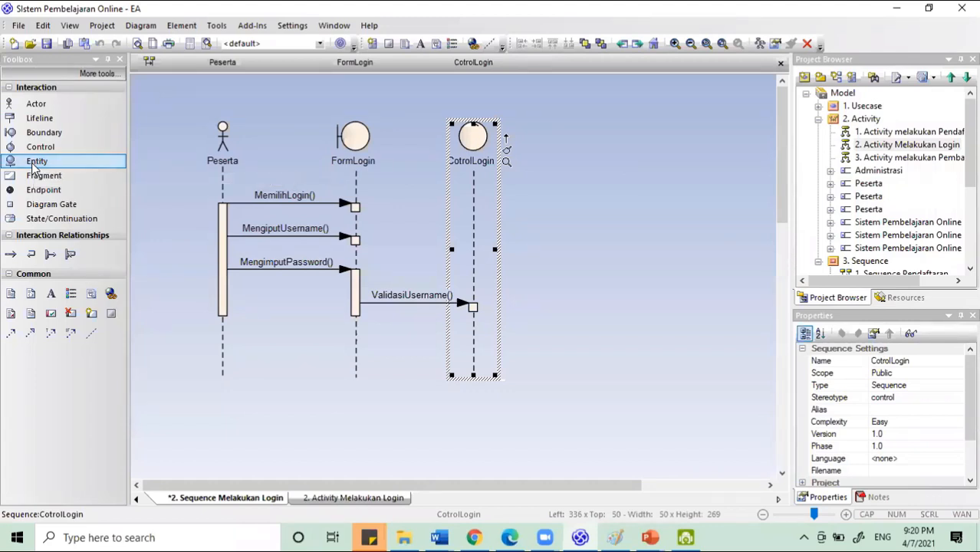
pyautogui.click(557, 136)
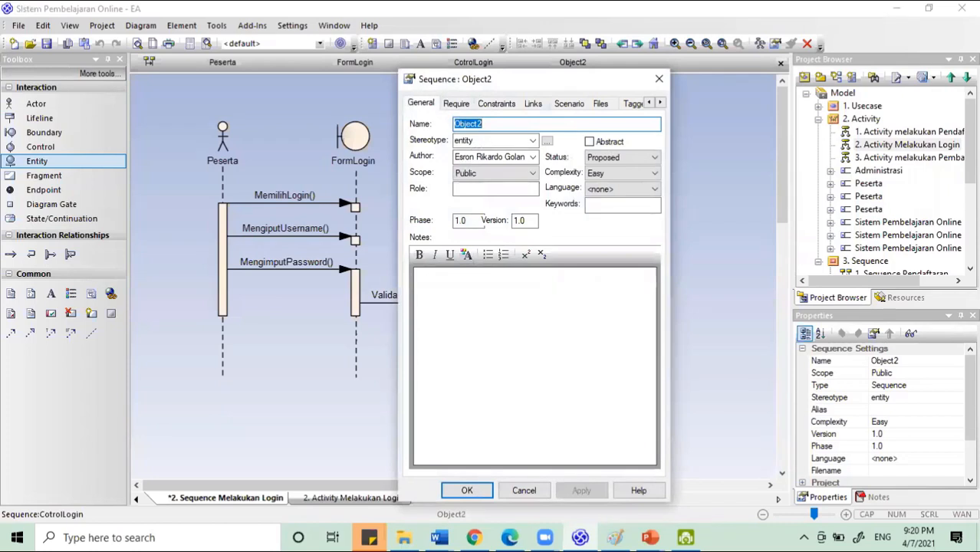
pyautogui.write('EntityPeserta')
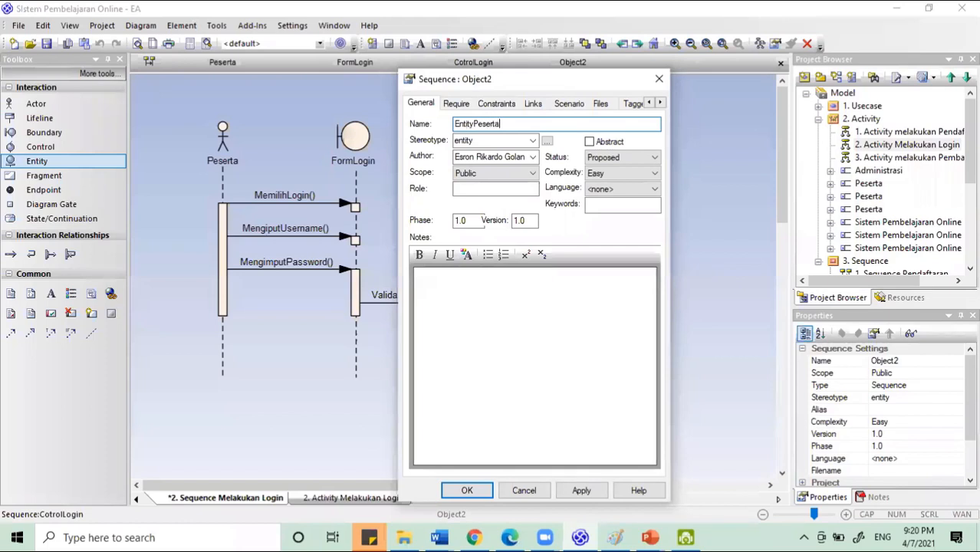
pyautogui.press('Return')
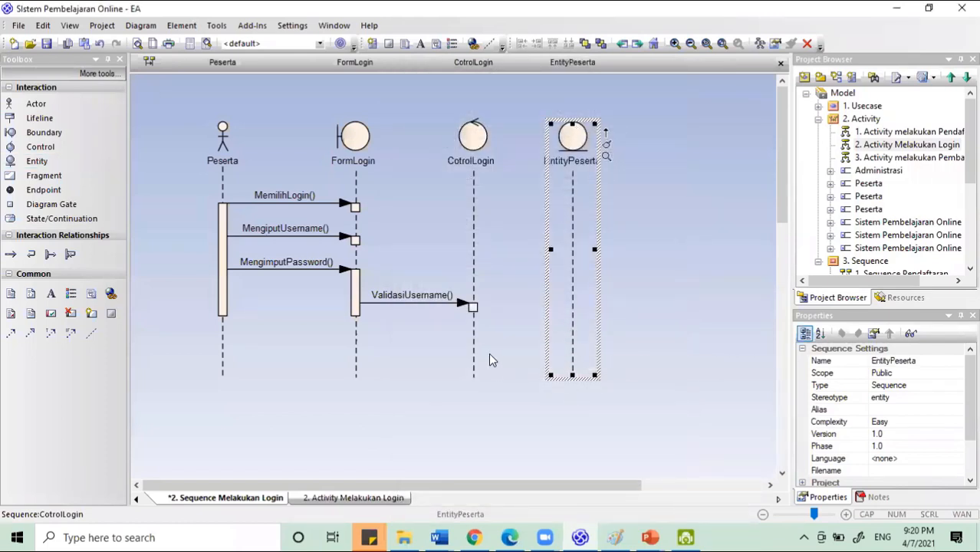
# - Send a GetUsernamedanPassword() message from CotrolLogin to EntityPeserta and shift EntityPeserta right
pyautogui.moveTo(474, 343); pyautogui.dragTo(573, 326)
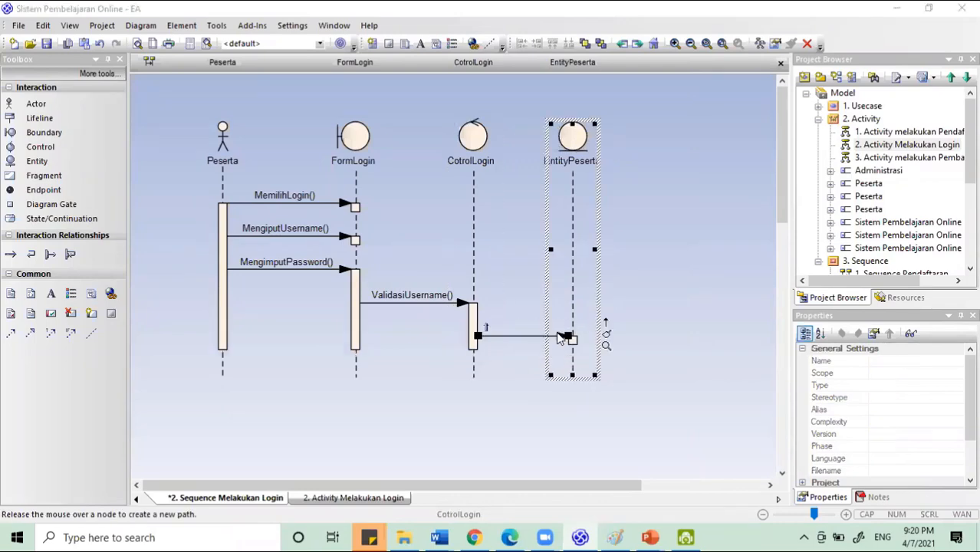
pyautogui.write('et')
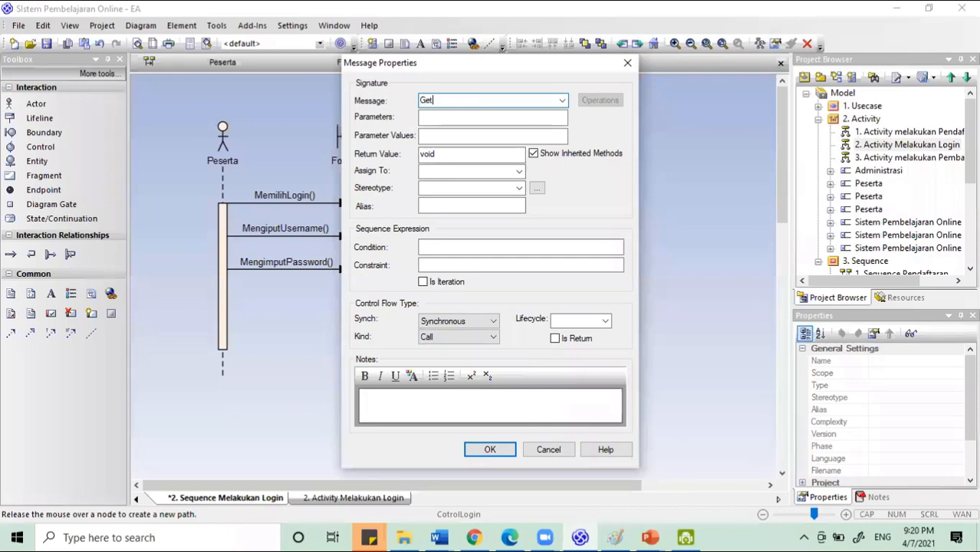
pyautogui.write('USer')
pyautogui.write('er')
pyautogui.write('namedanPassword')
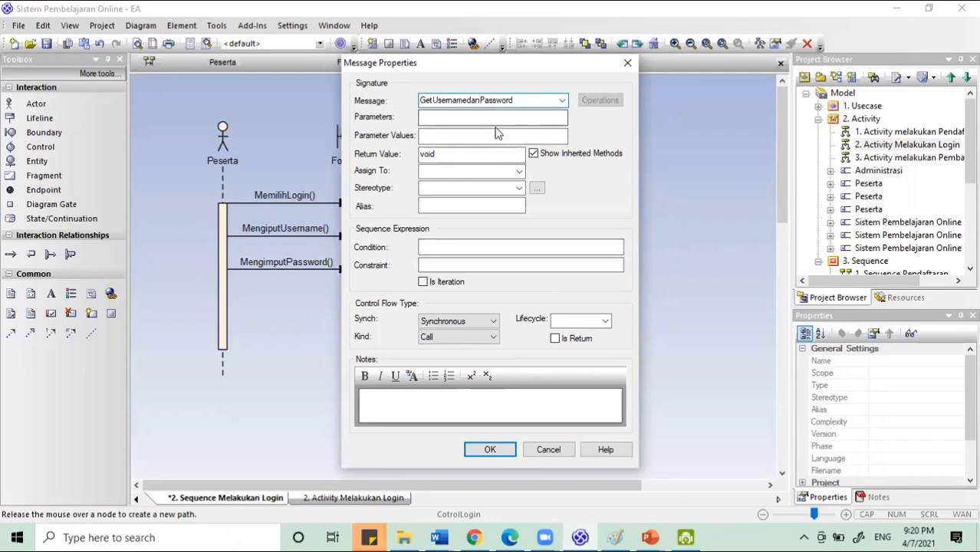
pyautogui.click(489, 450)
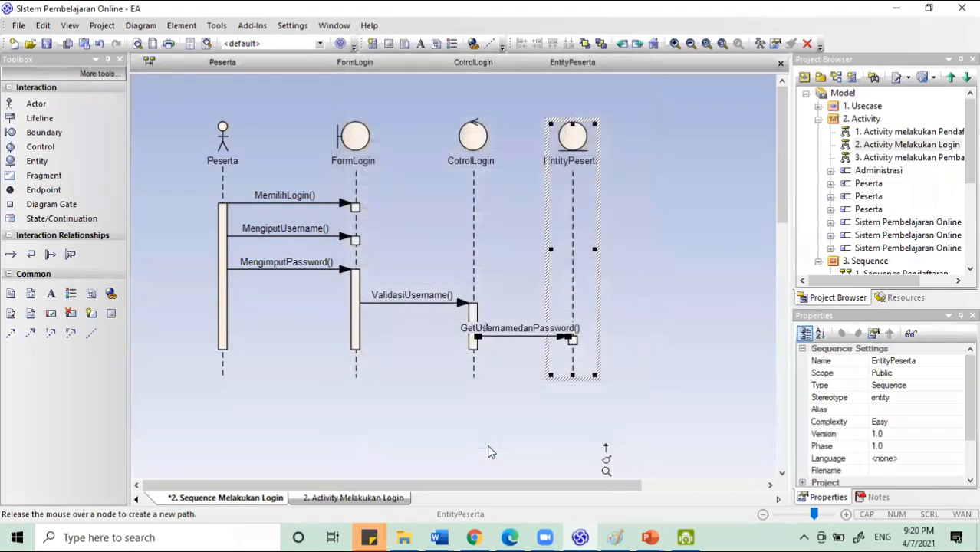
pyautogui.moveTo(570, 343); pyautogui.dragTo(600, 345)
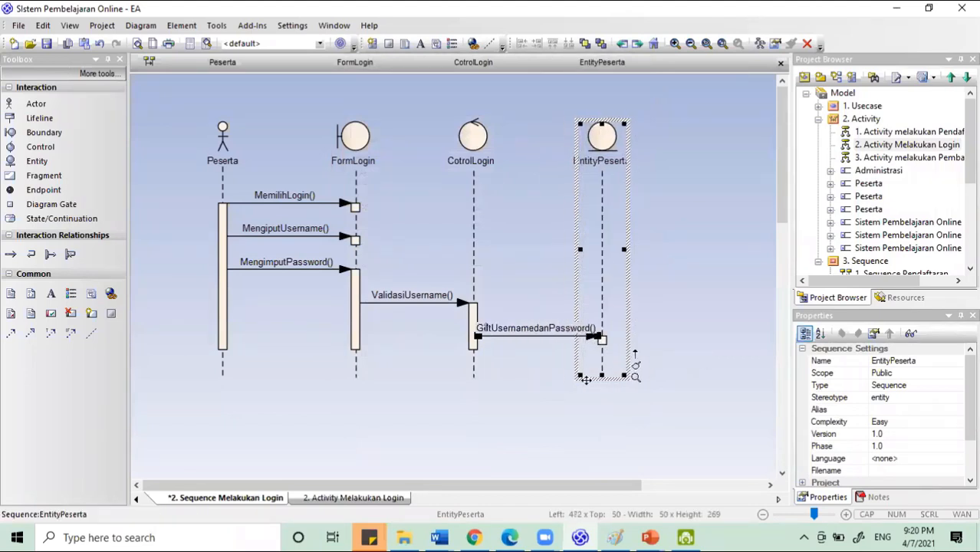
pyautogui.click(650, 538)
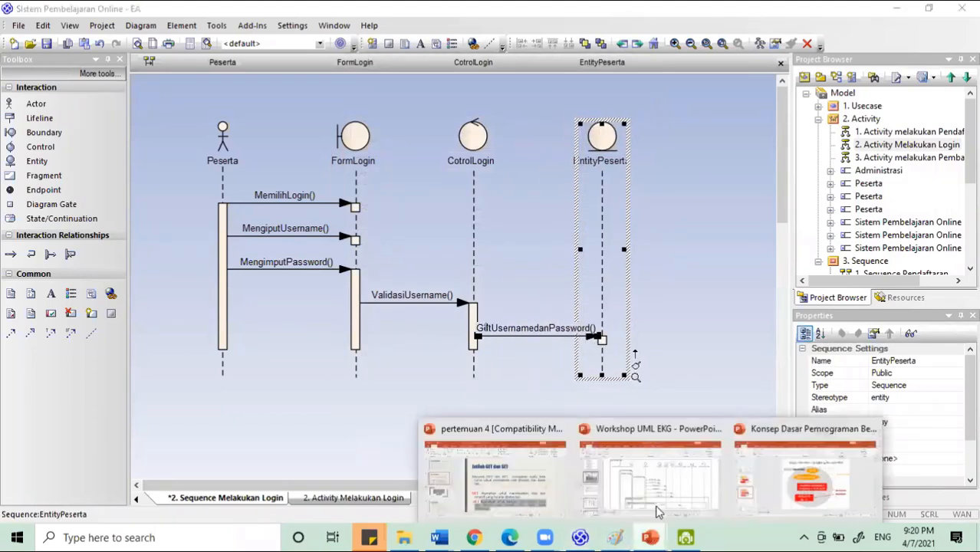
pyautogui.click(685, 501)
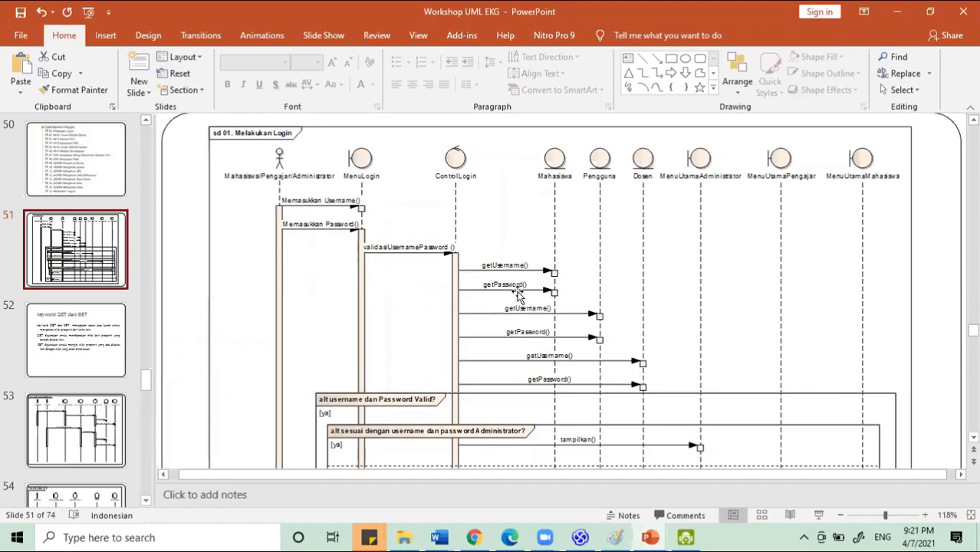
pyautogui.click(579, 537)
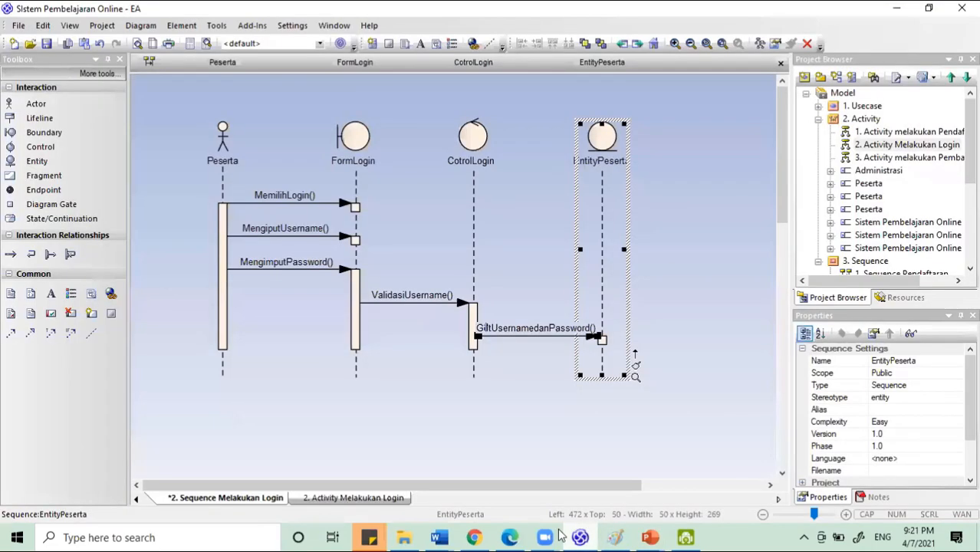
pyautogui.click(527, 340)
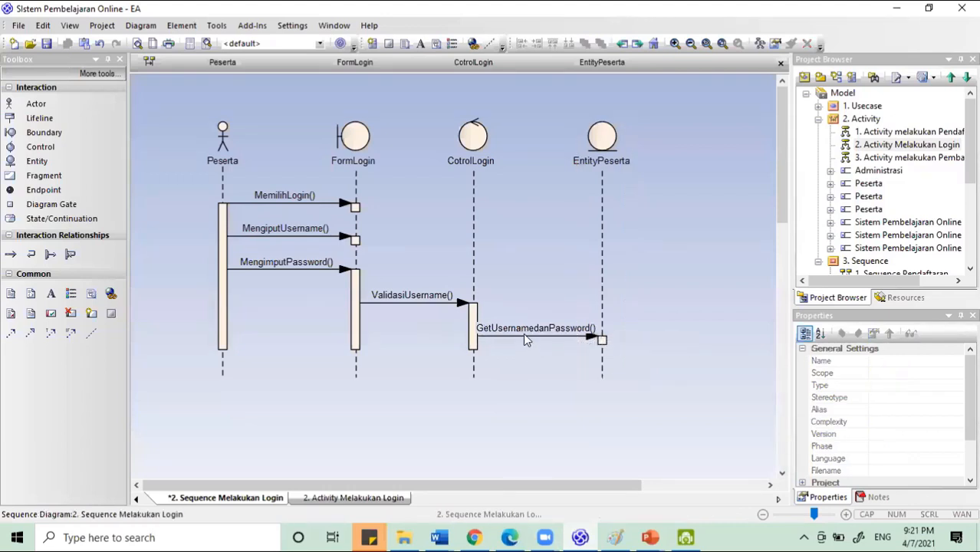
pyautogui.click(528, 336)
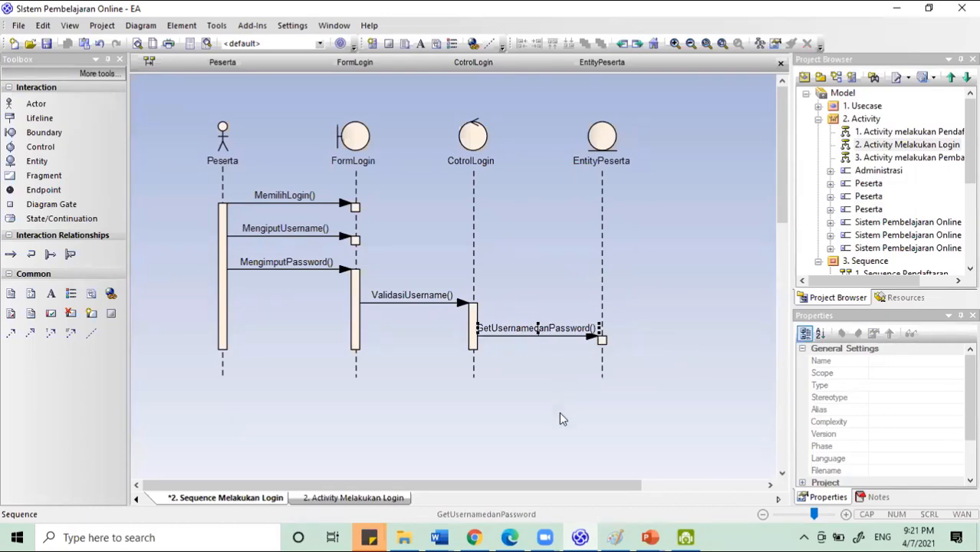
pyautogui.moveTo(649, 537)
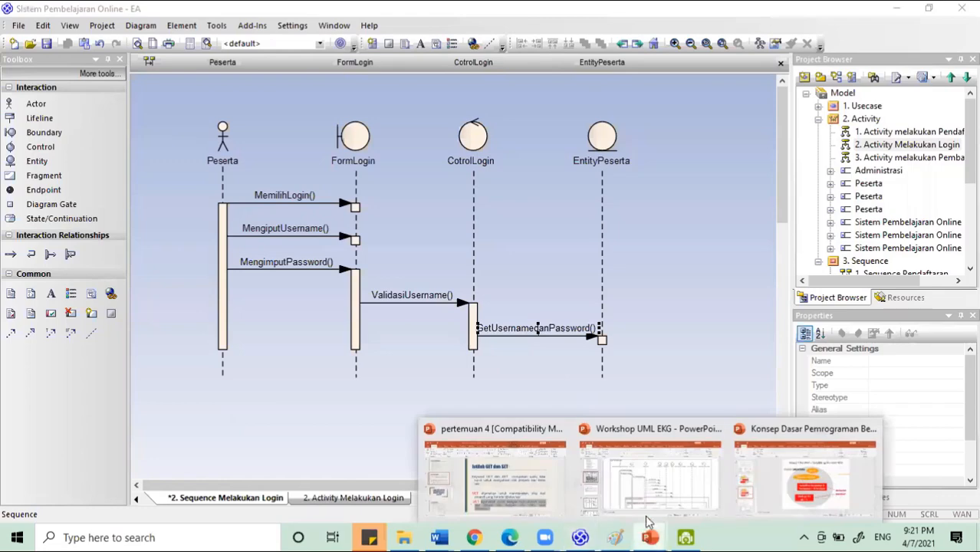
pyautogui.click(620, 463)
pyautogui.scroll(-1, 606, 449)
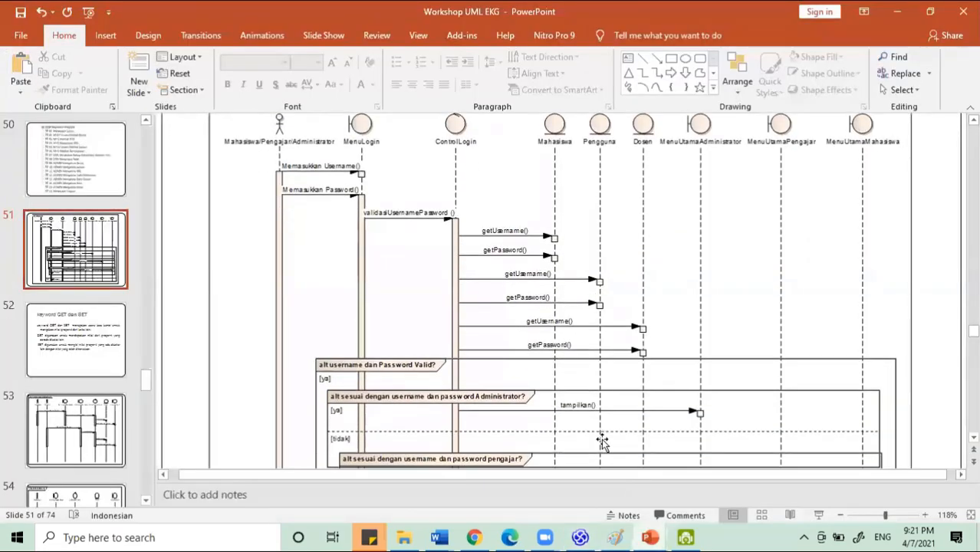
pyautogui.scroll(1, 602, 442)
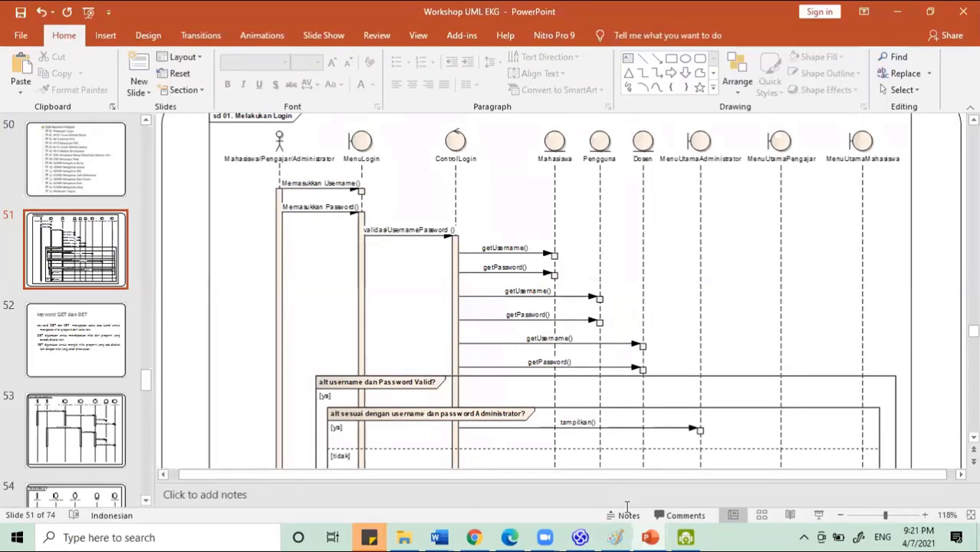
pyautogui.click(587, 537)
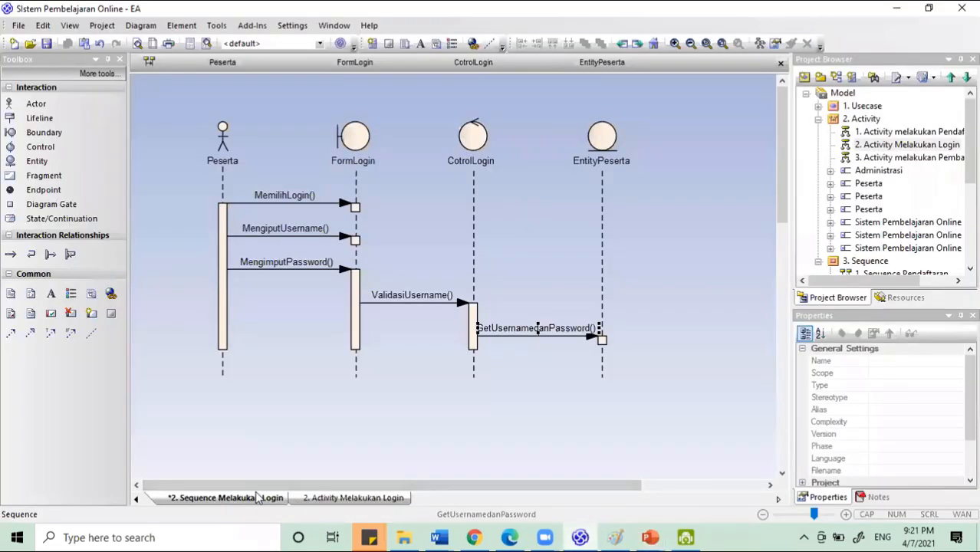
pyautogui.click(357, 499)
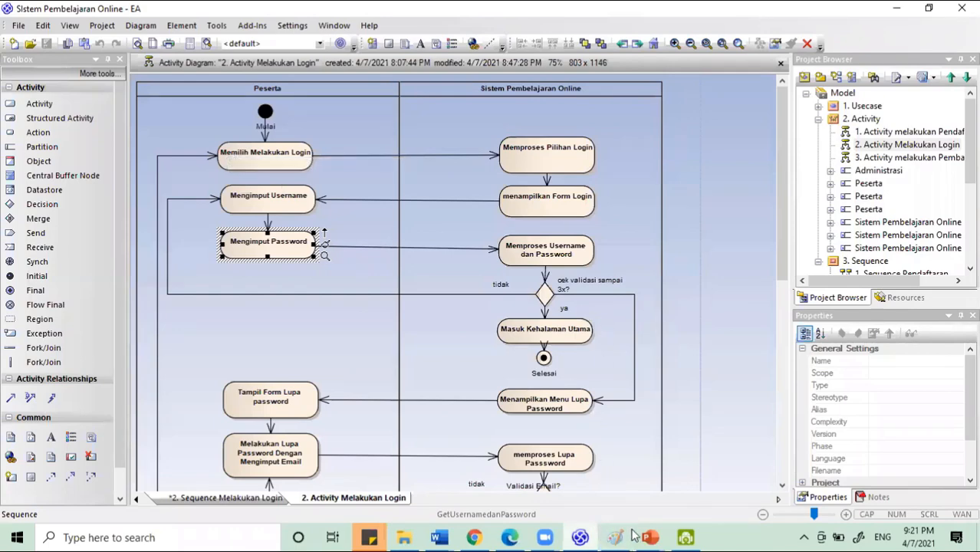
pyautogui.moveTo(647, 537)
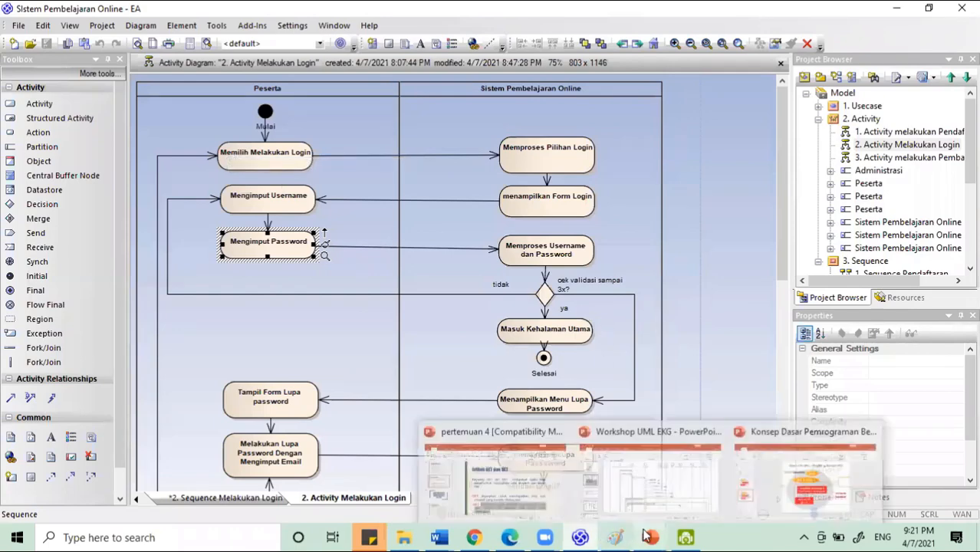
pyautogui.click(581, 538)
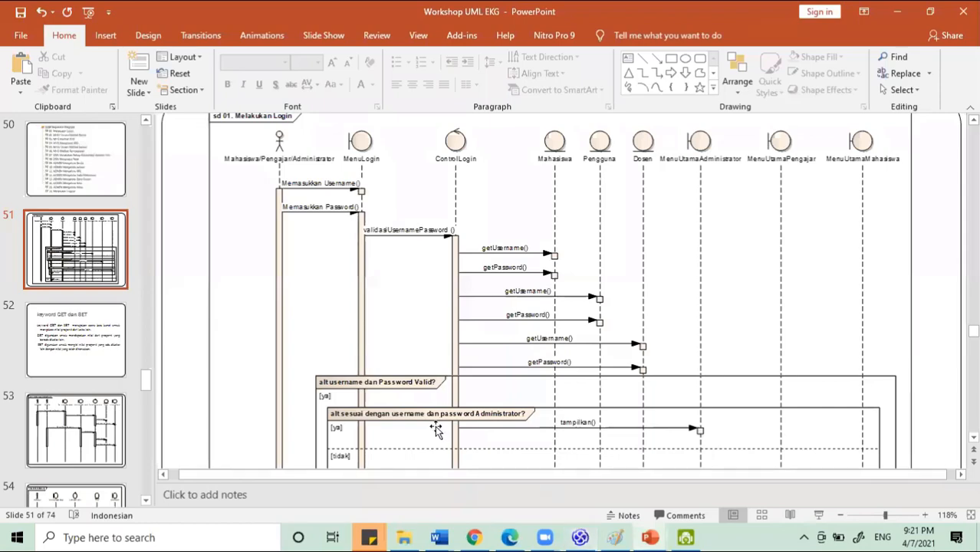
pyautogui.click(583, 536)
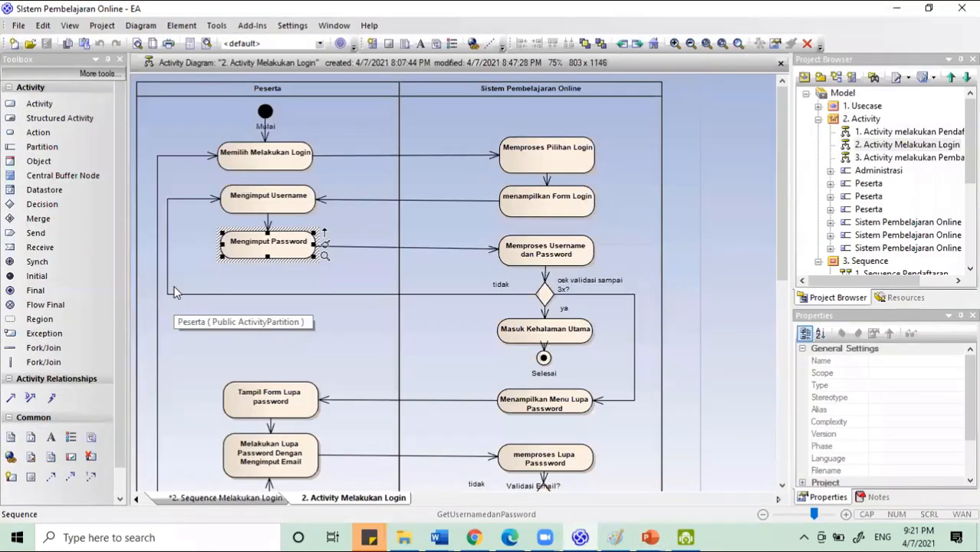
pyautogui.click(264, 498)
# - Lengthen the FormLogin lifeline downward
pyautogui.scroll(-2, 232, 365)
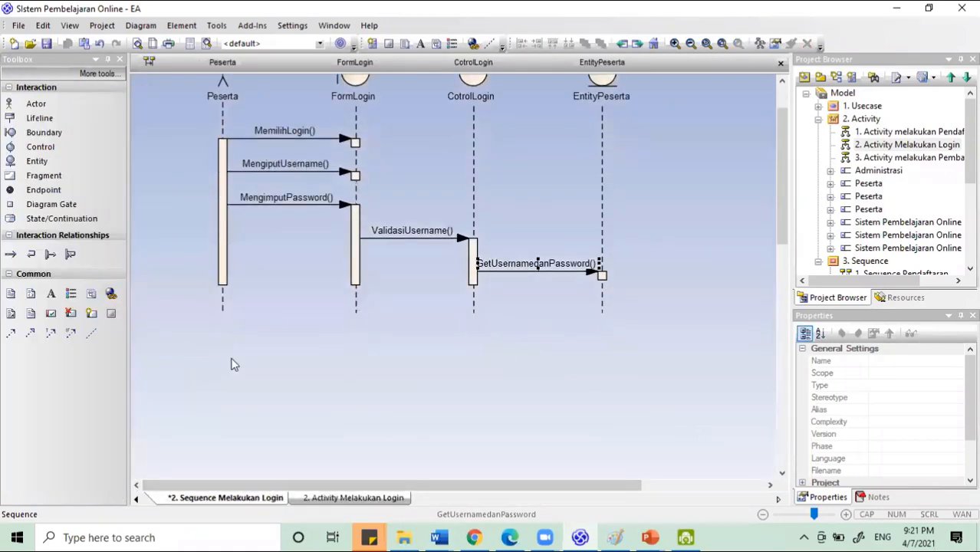
pyautogui.click(285, 315)
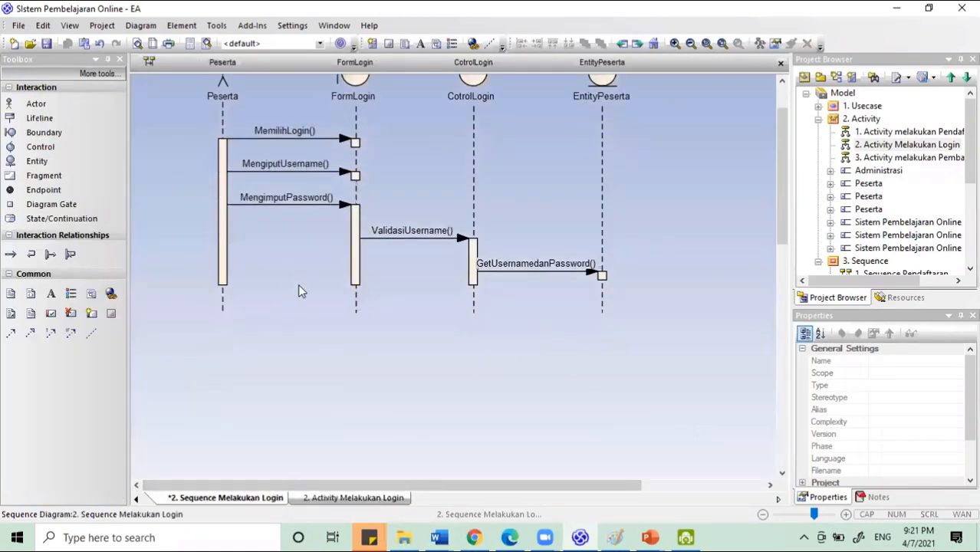
pyautogui.click(355, 313)
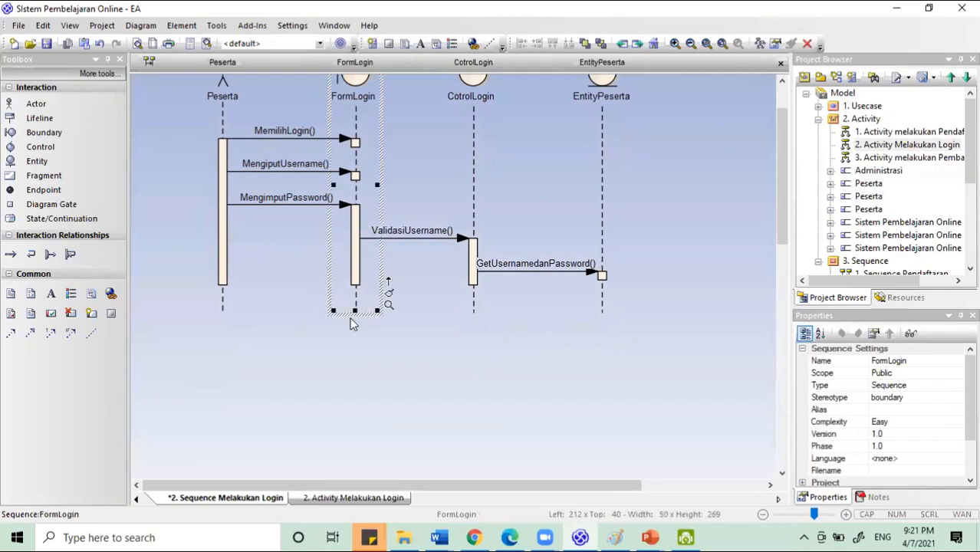
pyautogui.moveTo(355, 311); pyautogui.dragTo(355, 435)
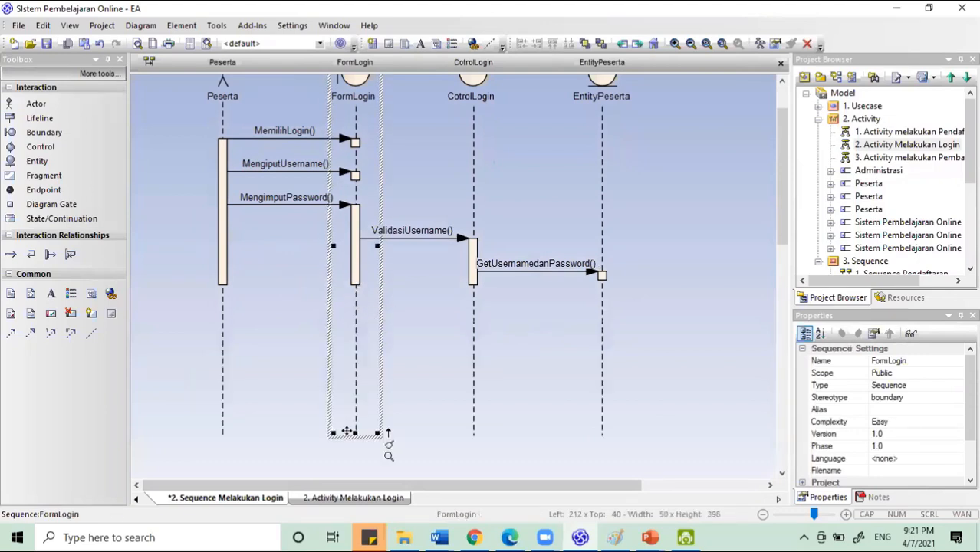
pyautogui.scroll(-2, 480, 395)
pyautogui.scroll(4, 480, 396)
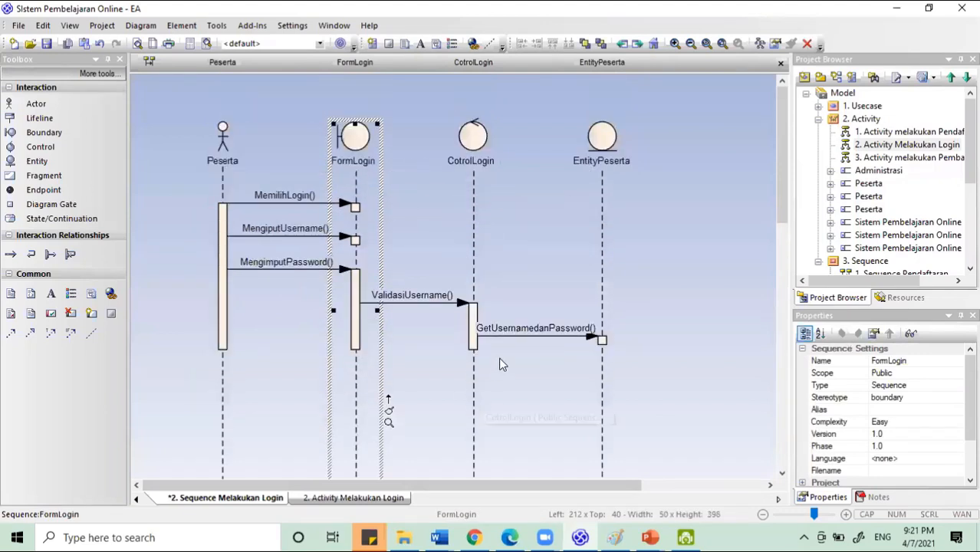
# - Place an alt fragment named UsernameDanPasswordValid below the login messages
pyautogui.click(43, 176)
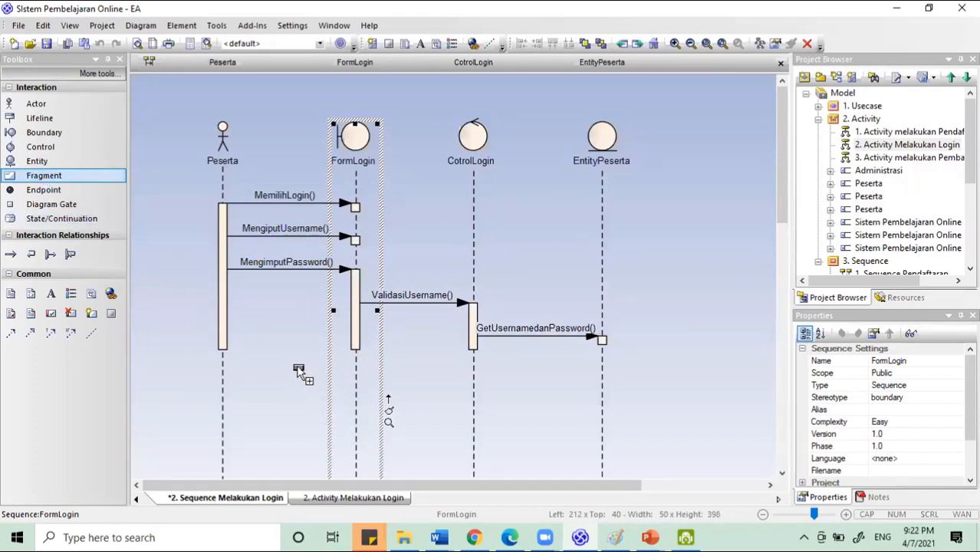
pyautogui.click(505, 388)
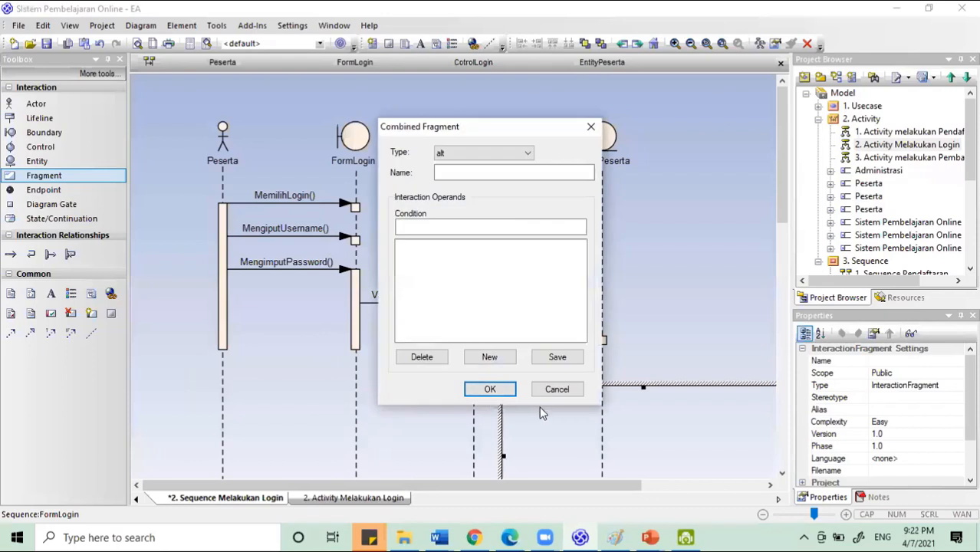
pyautogui.click(472, 175)
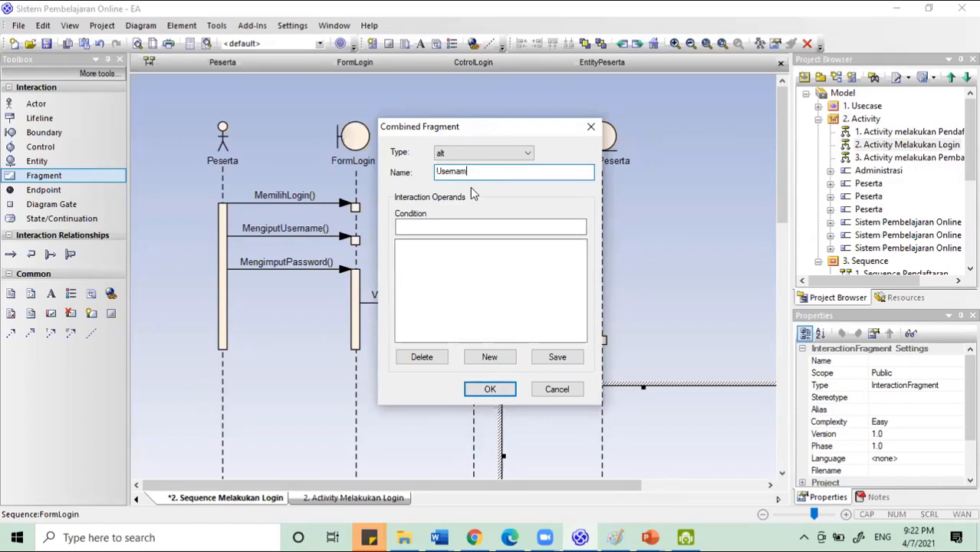
pyautogui.write('UsernameDanPasswordValid')
pyautogui.click(492, 388)
# - Move the fragment under GetUsernamedanPassword, align it with the lifelines, and shorten its height
pyautogui.moveTo(569, 429); pyautogui.dragTo(390, 391)
pyautogui.scroll(-2, 509, 407)
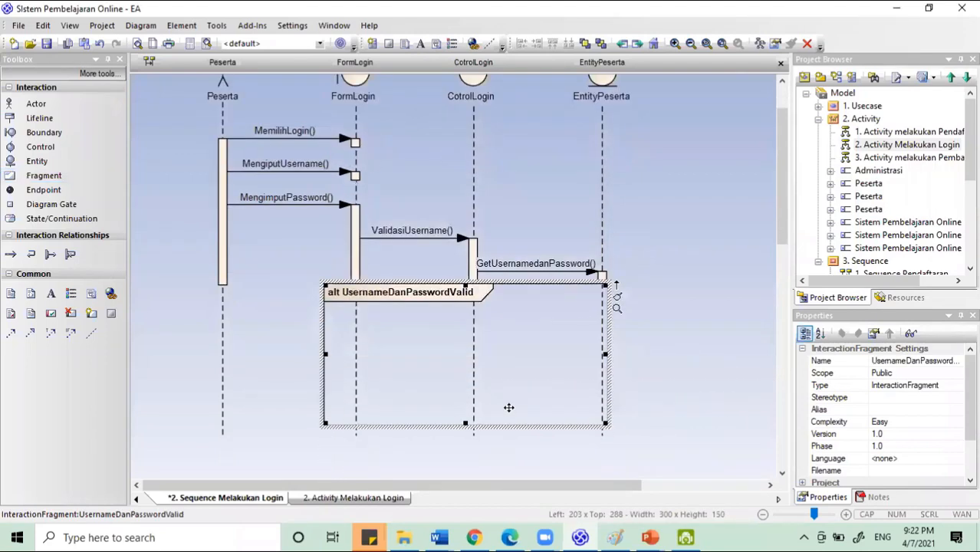
pyautogui.moveTo(410, 357); pyautogui.dragTo(426, 363)
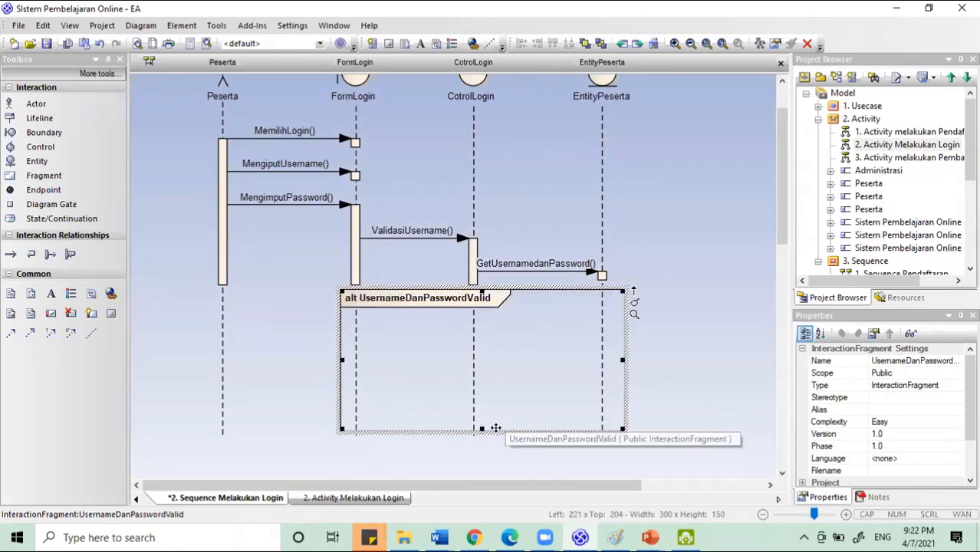
pyautogui.moveTo(481, 429); pyautogui.dragTo(481, 357)
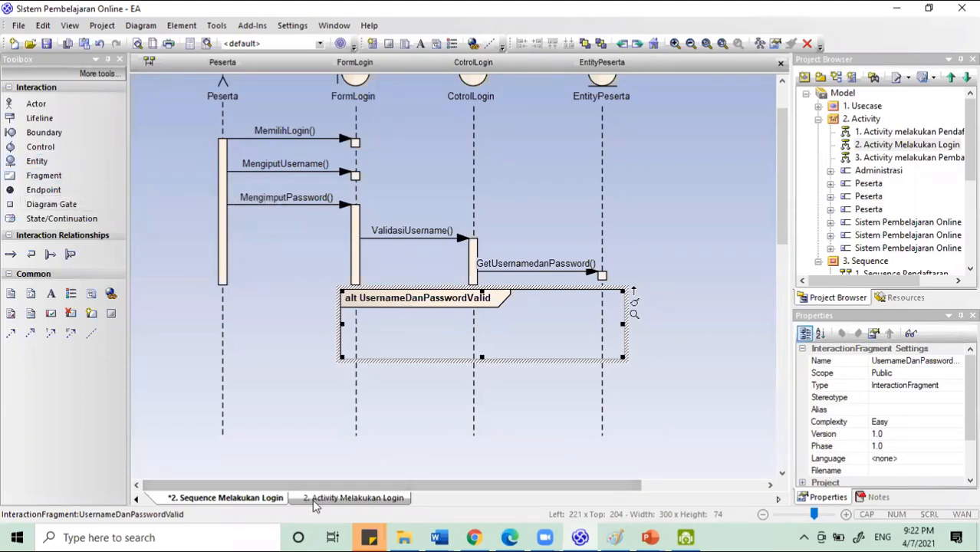
pyautogui.click(353, 499)
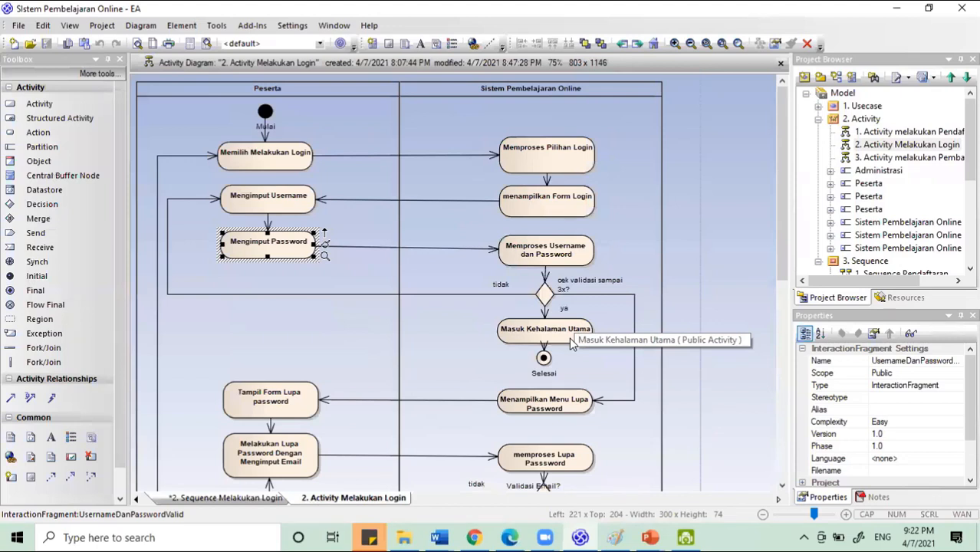
# - Check the Menampilkan Menu Lupa Password flow and the PowerPoint slide, then return to the sequence diagram
pyautogui.click(529, 313)
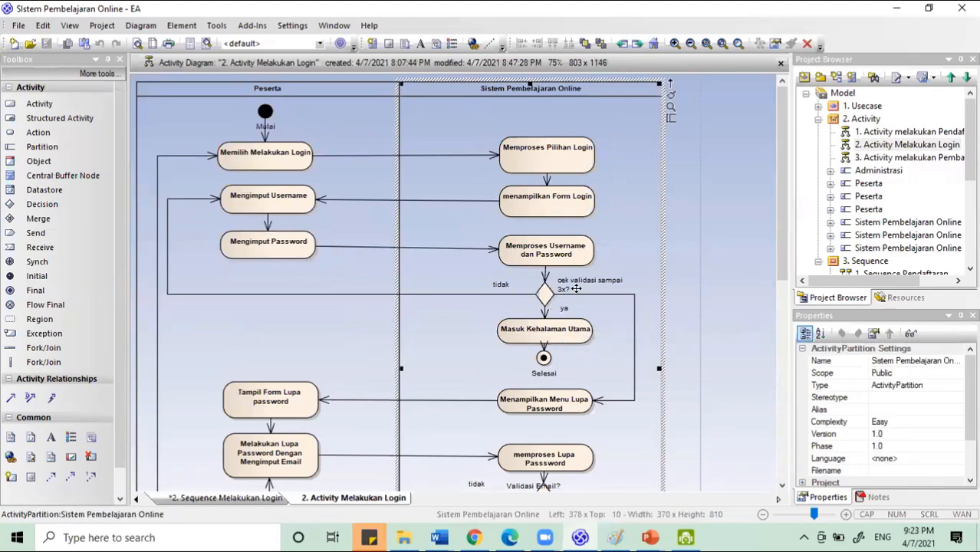
pyautogui.click(572, 293)
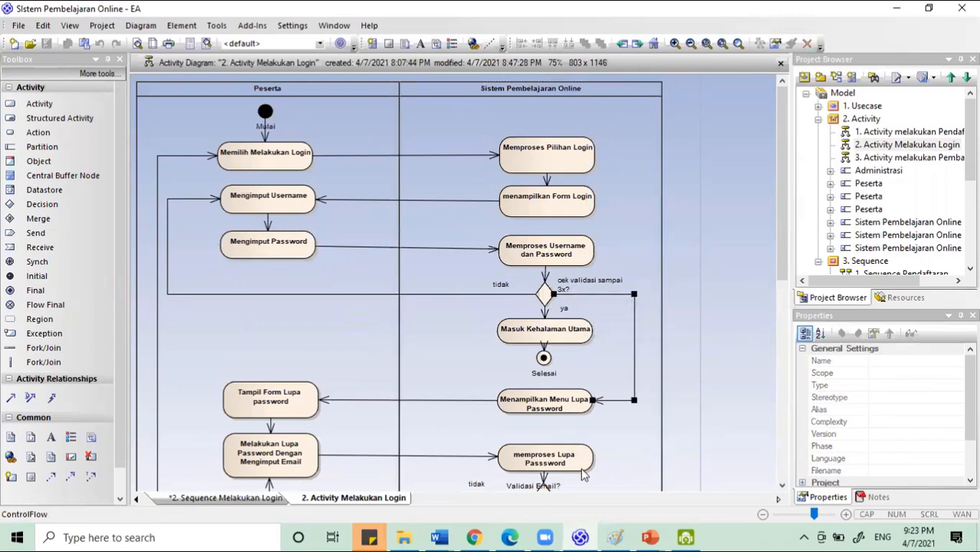
pyautogui.click(580, 537)
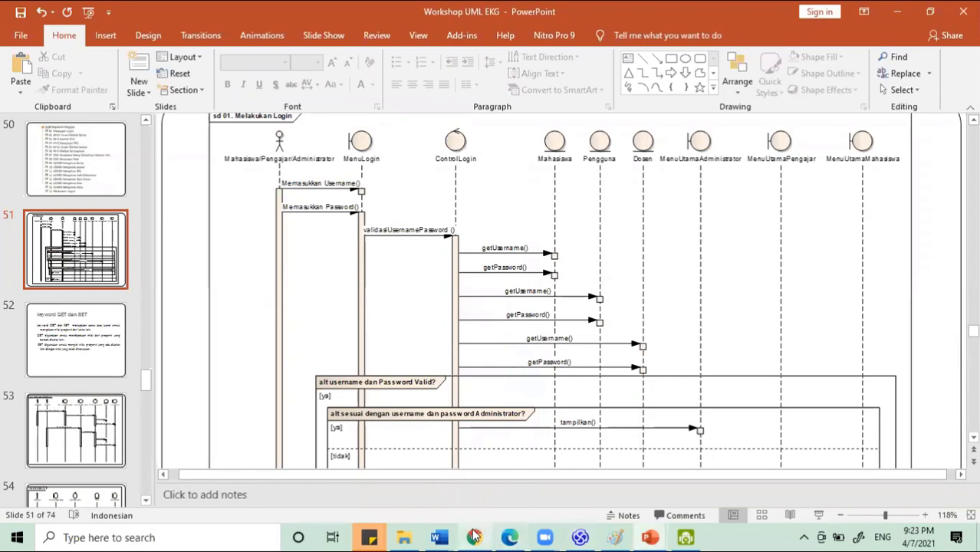
pyautogui.click(580, 537)
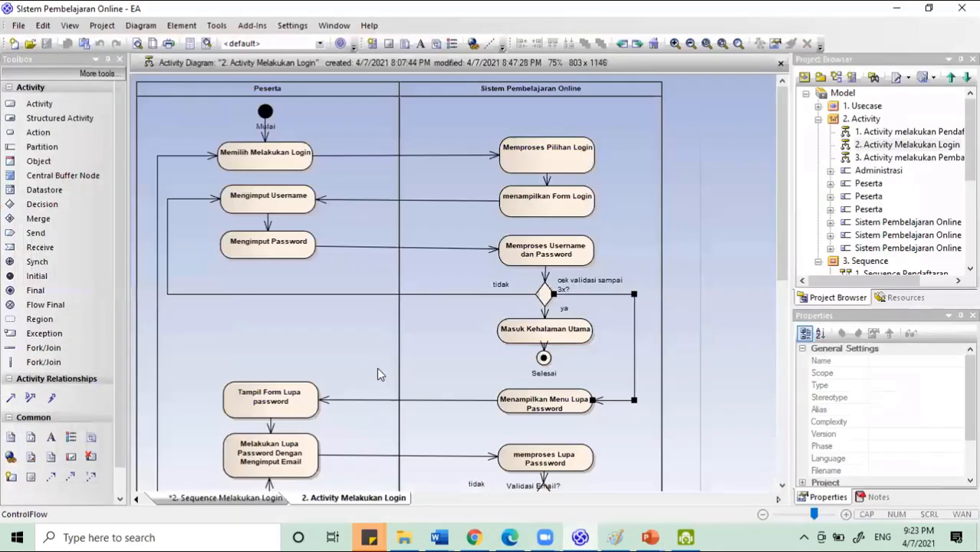
pyautogui.click(368, 499)
pyautogui.click(227, 498)
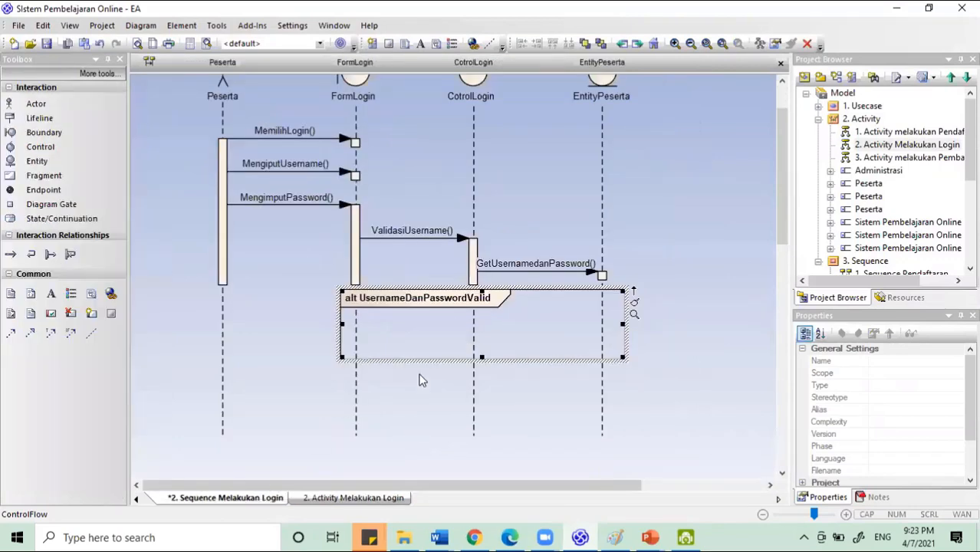
# - Give the alt fragment its first operand condition, Ya
pyautogui.doubleClick(413, 326)
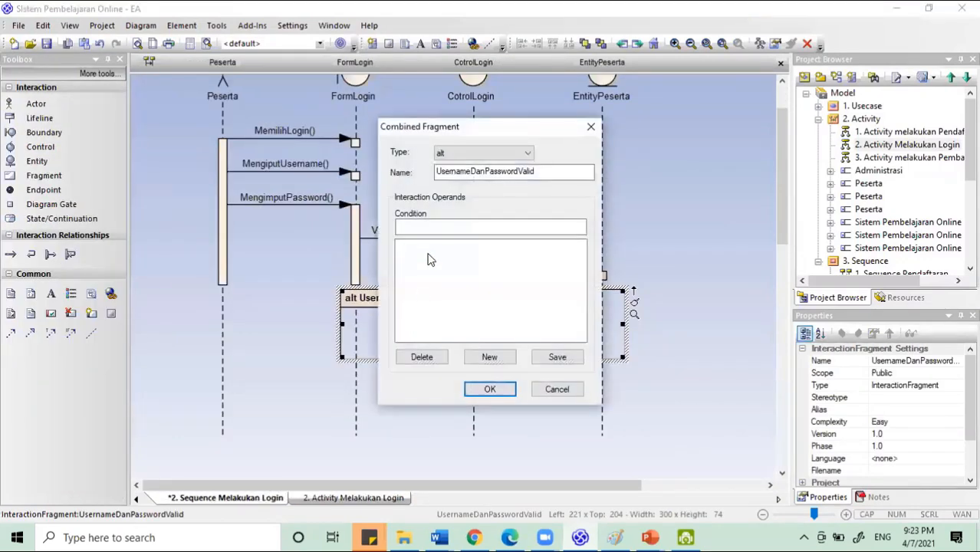
pyautogui.click(433, 224)
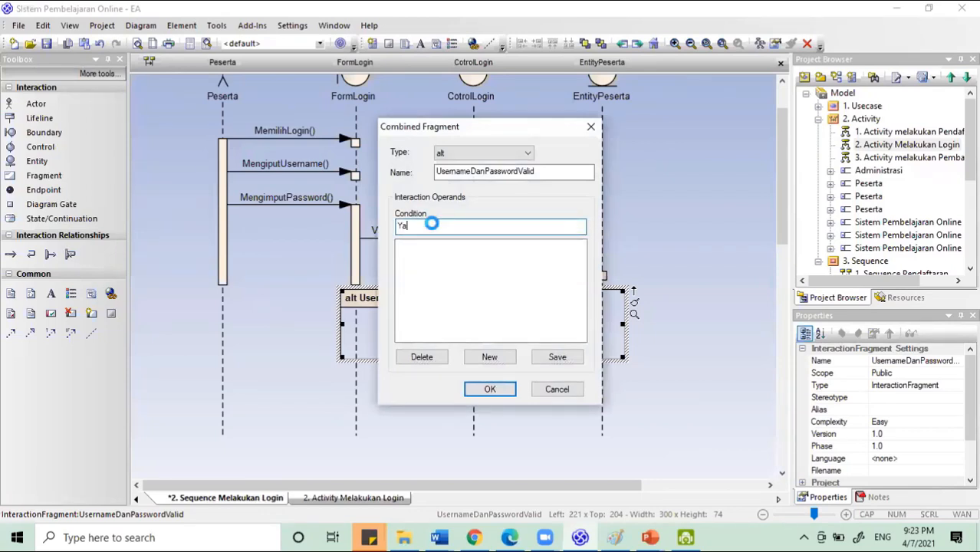
pyautogui.press('Return')
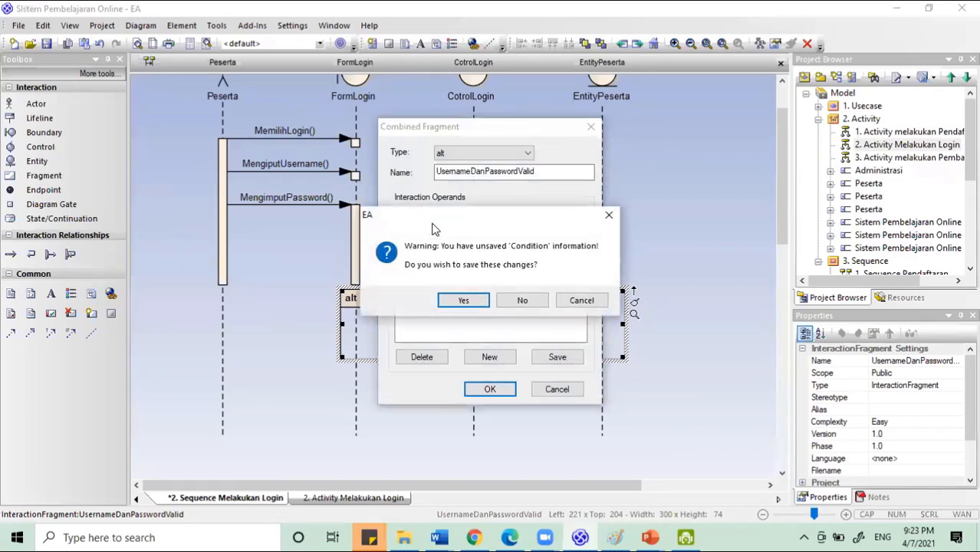
pyautogui.click(464, 300)
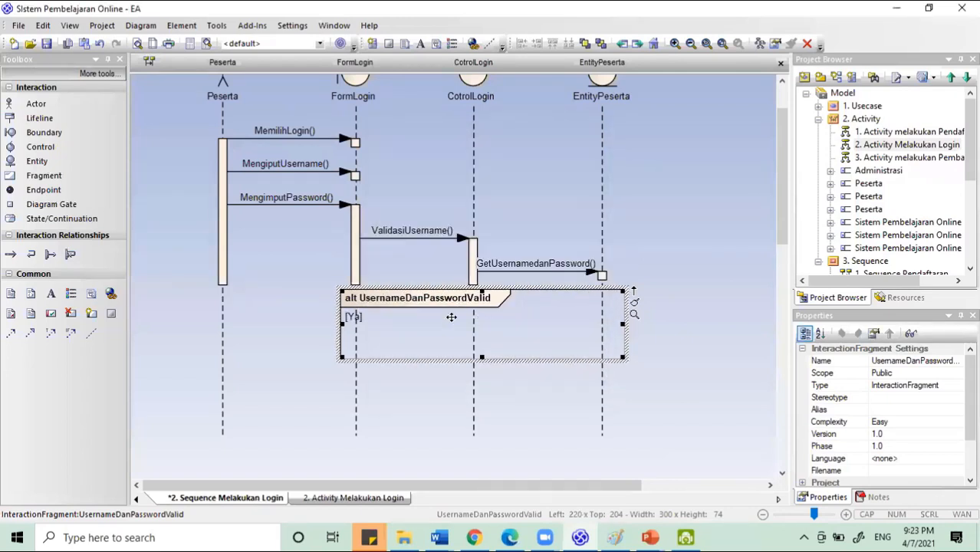
# - Add two more operand conditions to the fragment: Tidak and Sudah3x
pyautogui.doubleClick(452, 317)
pyautogui.click(453, 227)
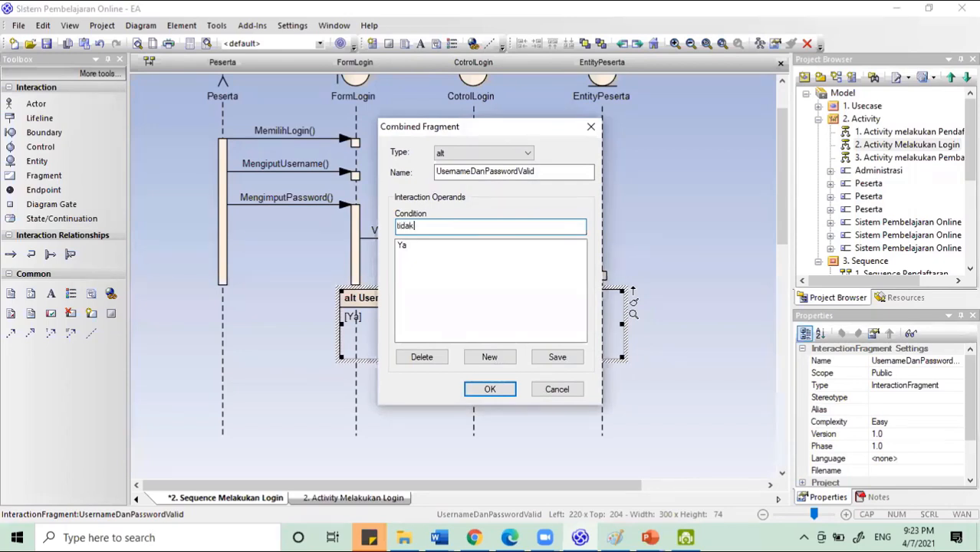
pyautogui.click(486, 359)
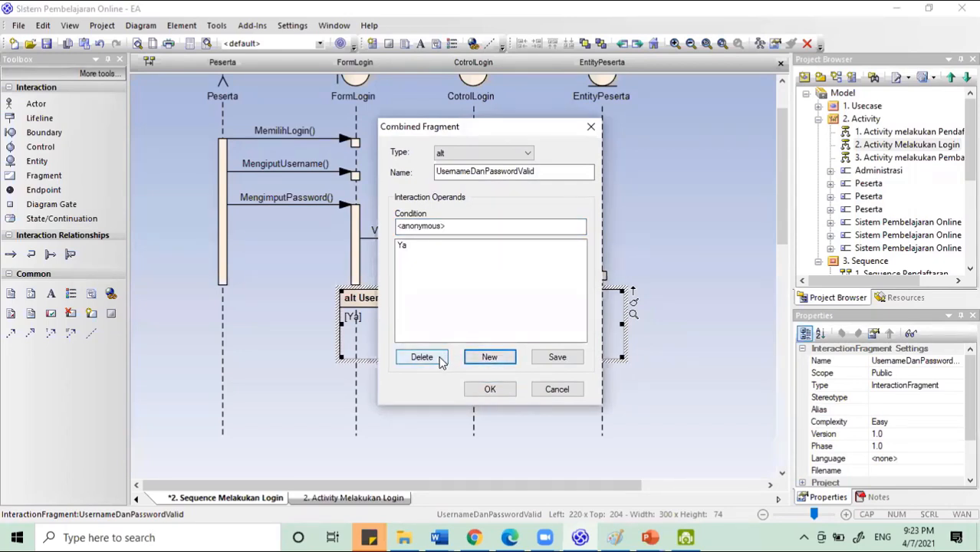
pyautogui.moveTo(463, 225); pyautogui.dragTo(373, 229)
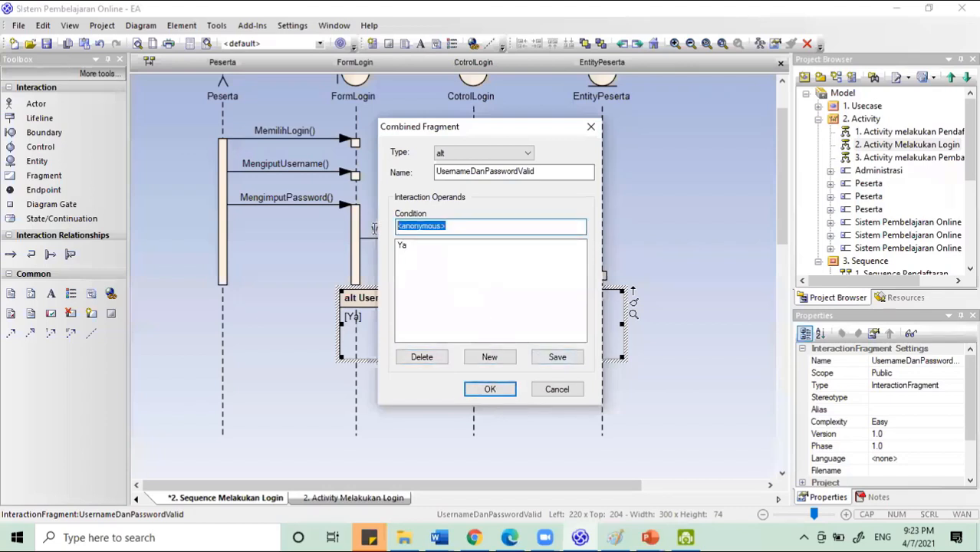
pyautogui.write('Tidak')
pyautogui.click(546, 358)
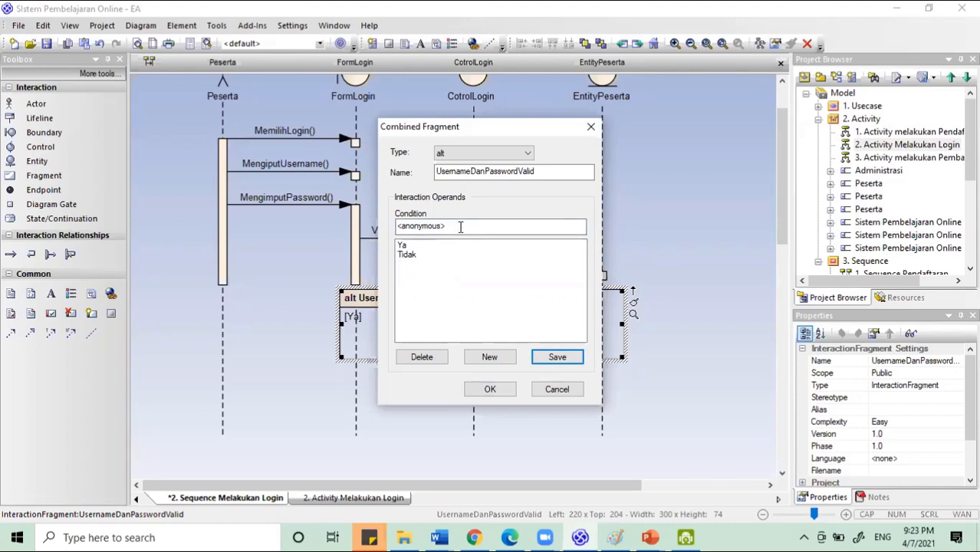
pyautogui.moveTo(460, 227); pyautogui.dragTo(369, 228)
pyautogui.write('Sudah3x')
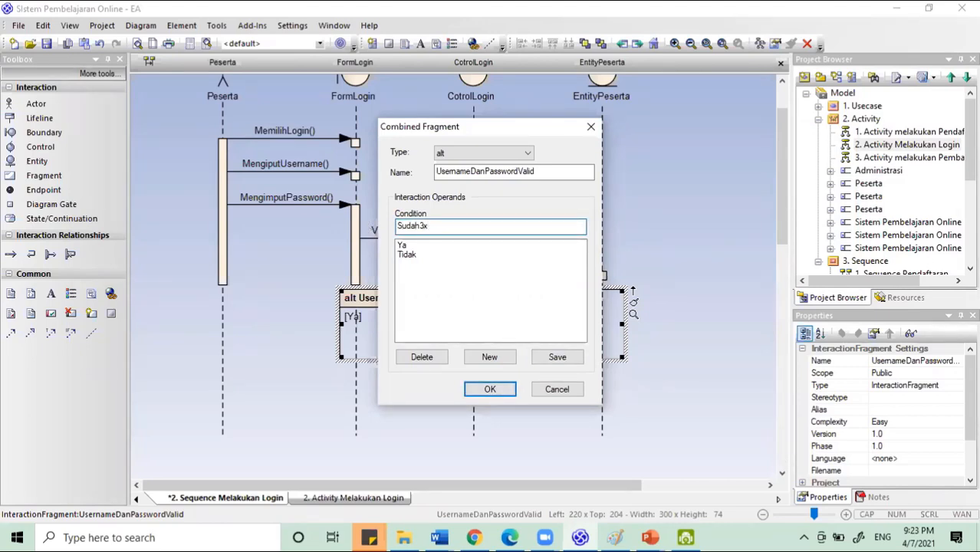
pyautogui.click(555, 357)
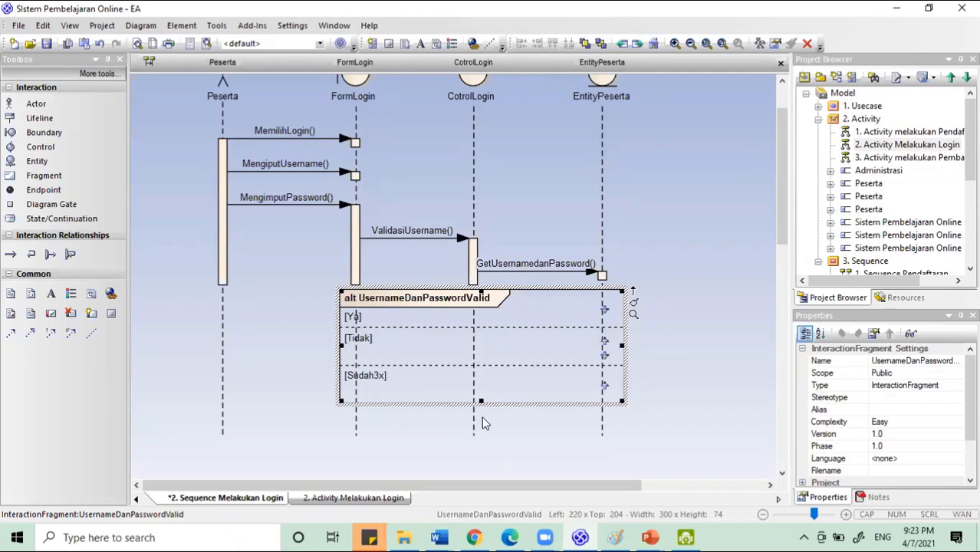
# - Make the alt fragment taller and move the Tidak and Sudah3x operand dividers lower
pyautogui.moveTo(481, 400); pyautogui.dragTo(481, 419)
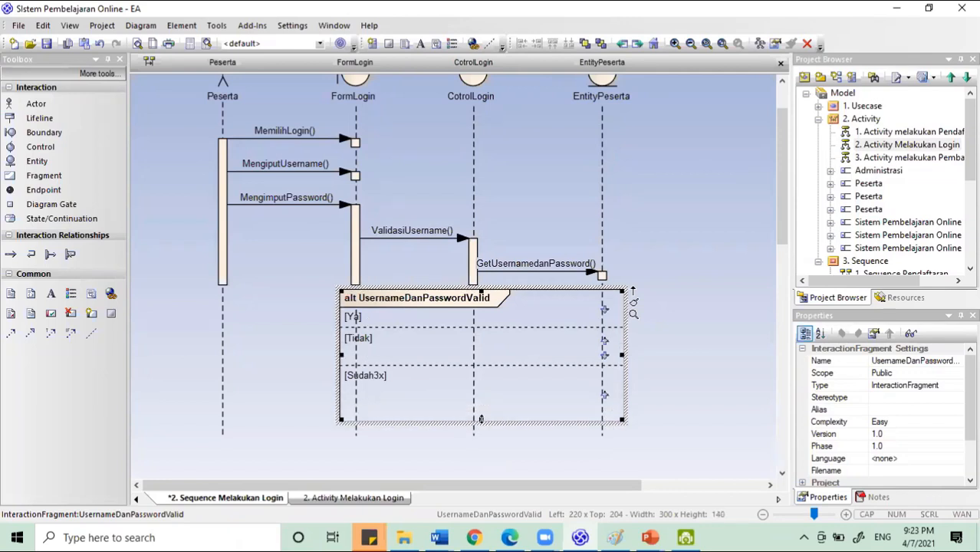
pyautogui.moveTo(442, 370); pyautogui.dragTo(440, 381)
pyautogui.moveTo(440, 328); pyautogui.dragTo(440, 347)
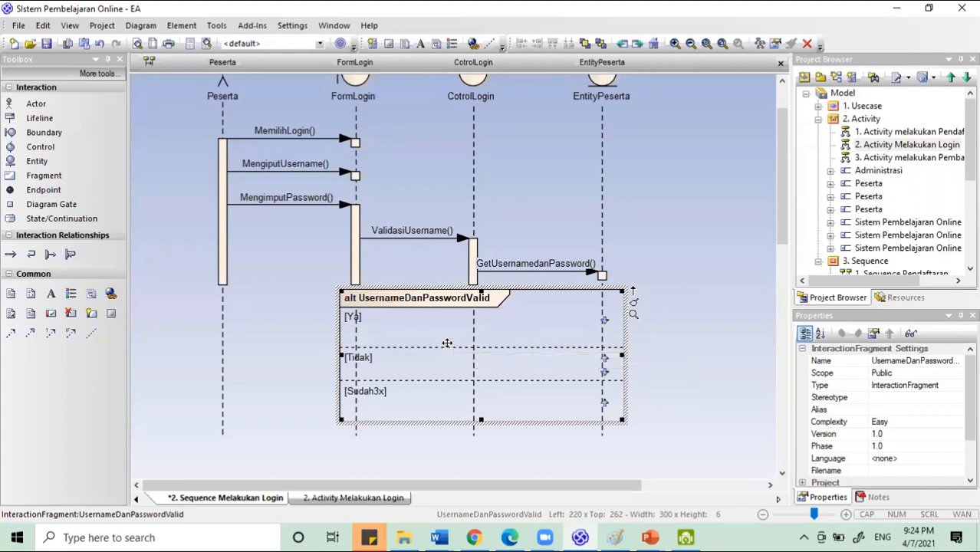
pyautogui.scroll(1, 447, 345)
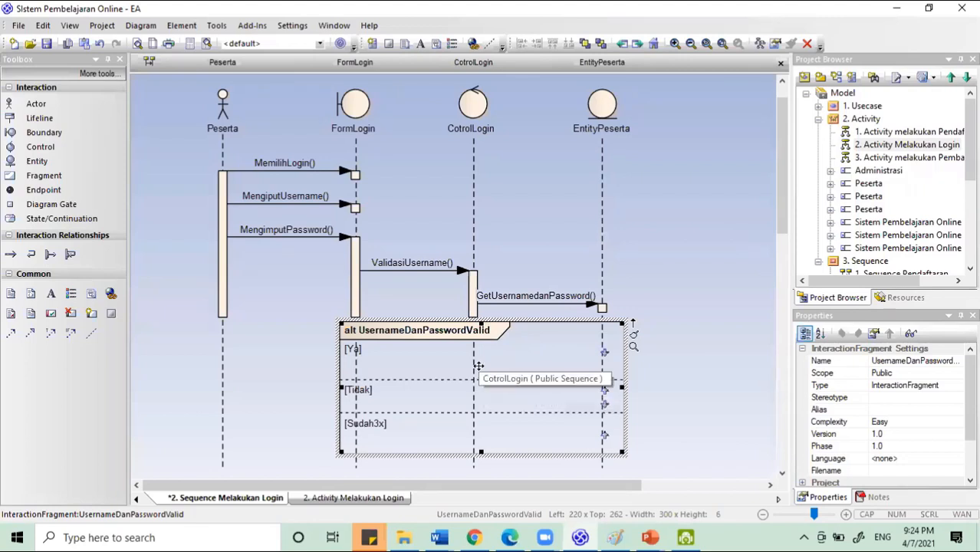
pyautogui.click(332, 501)
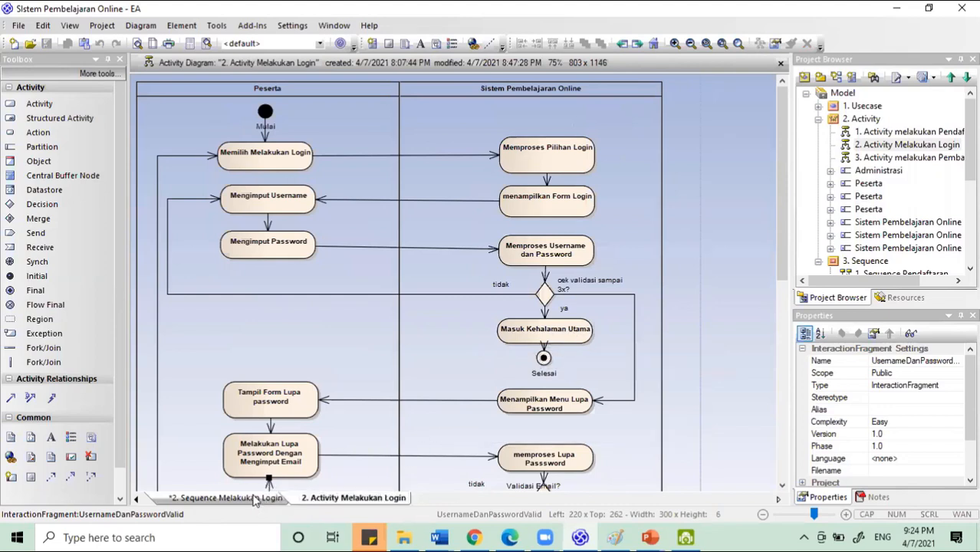
# - Drag a connection from the CotrolLogin lifeline into empty space, then cancel the new-element choices
pyautogui.click(226, 498)
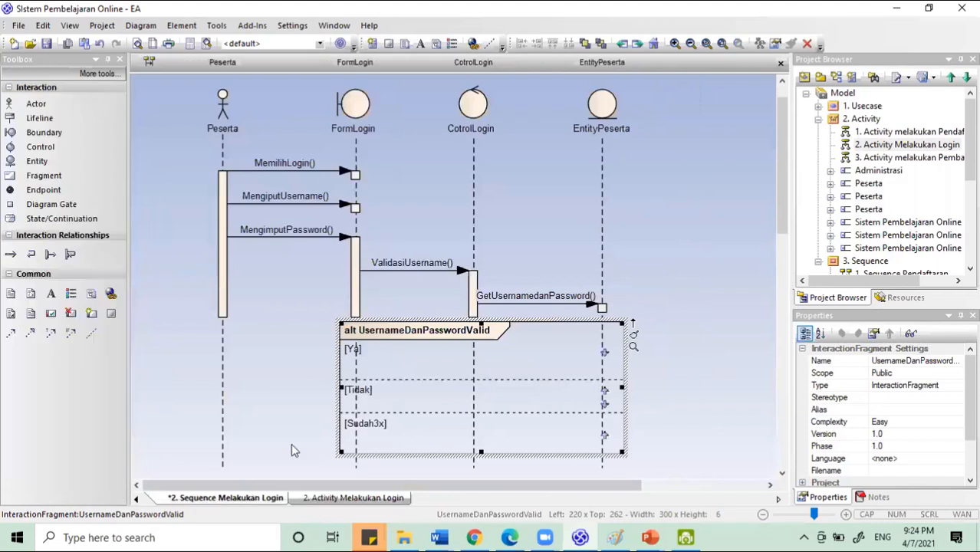
pyautogui.click(473, 198)
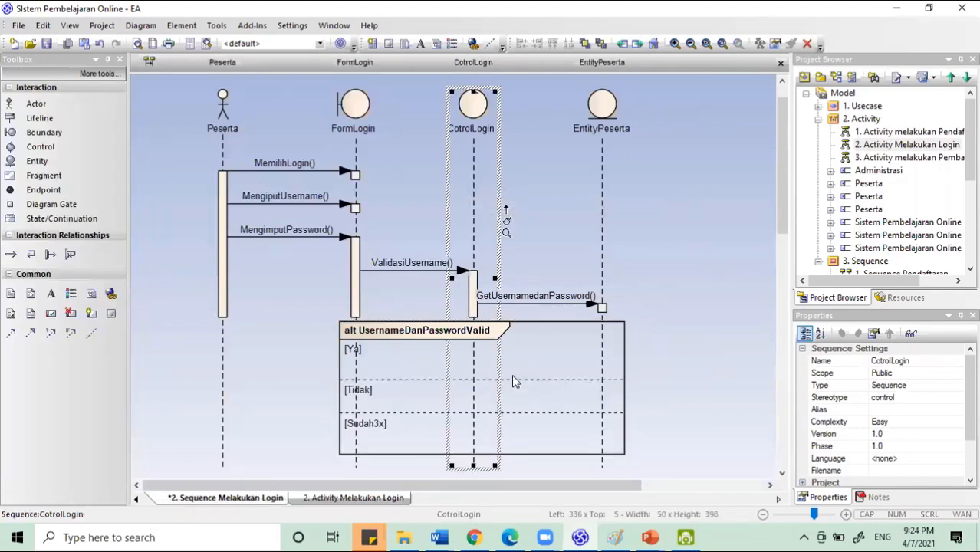
pyautogui.moveTo(507, 212); pyautogui.dragTo(535, 316)
pyautogui.moveTo(544, 372); pyautogui.dragTo(720, 359)
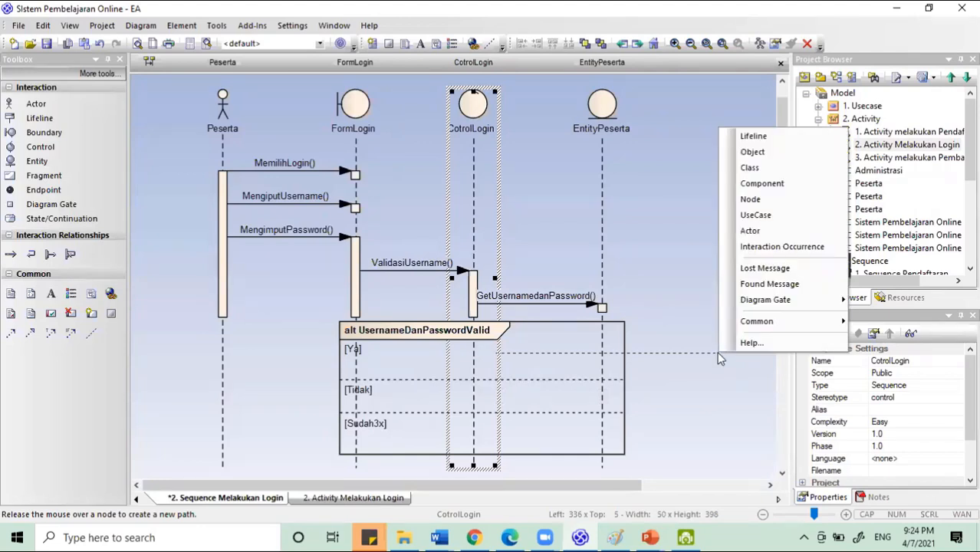
pyautogui.click(706, 278)
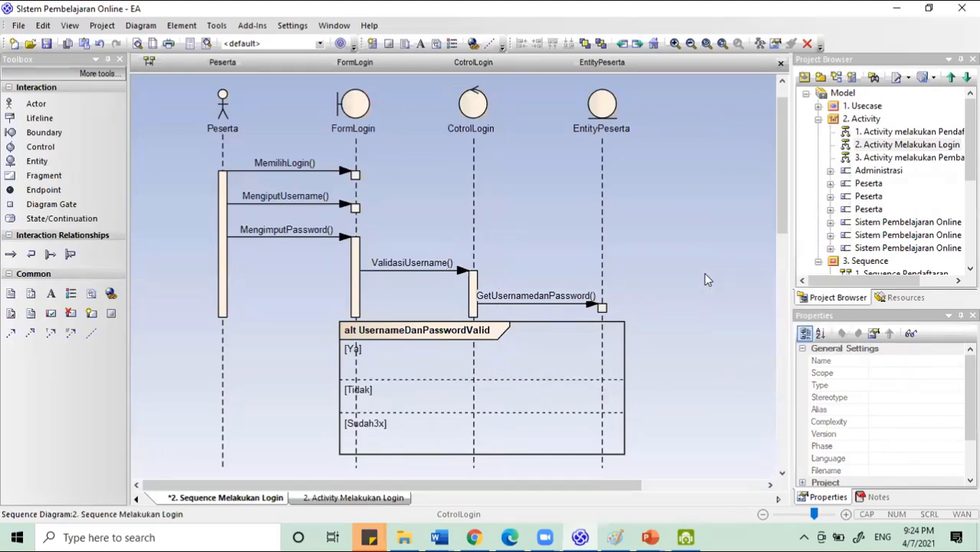
# - Add a boundary lifeline named HalamanUtama to the right of EntityPeserta
pyautogui.click(47, 135)
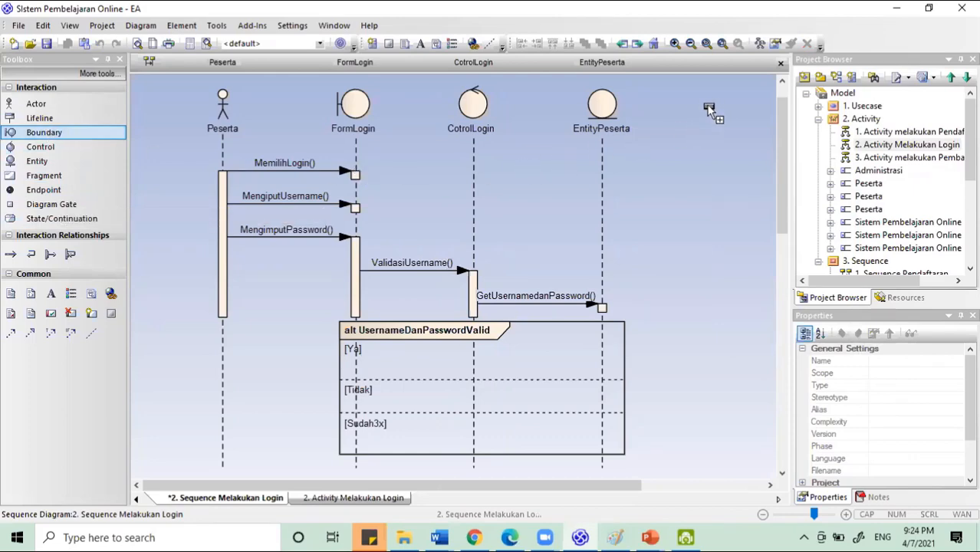
pyautogui.click(688, 131)
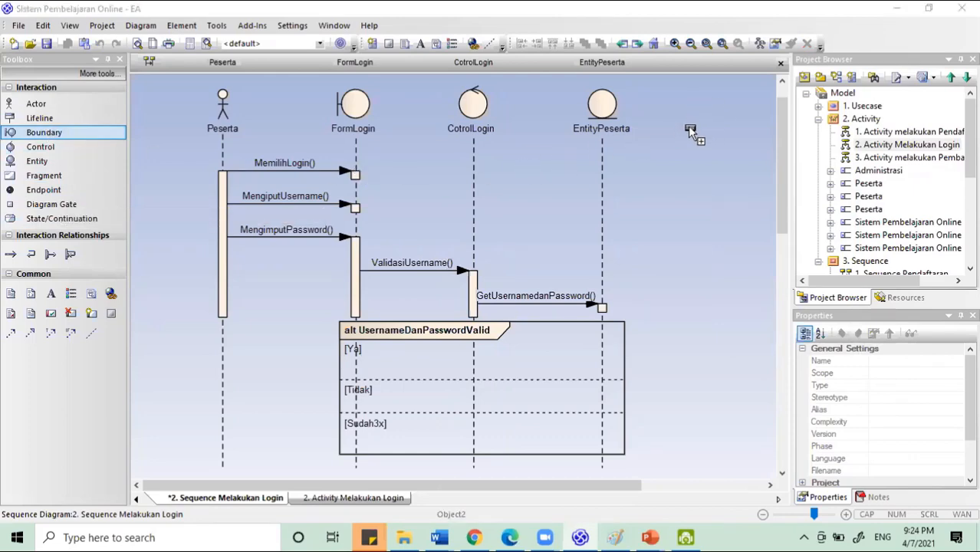
pyautogui.write('For')
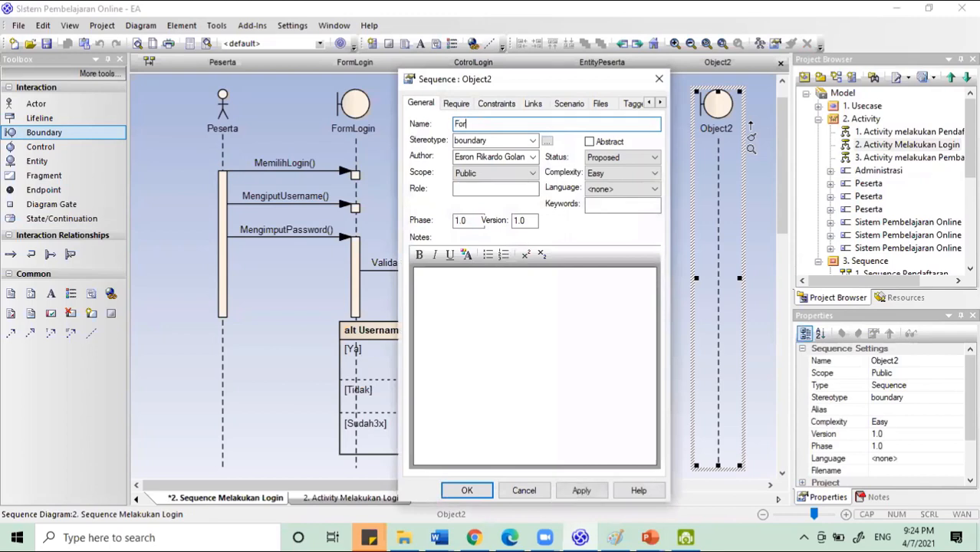
pyautogui.write('mHalamanUtama')
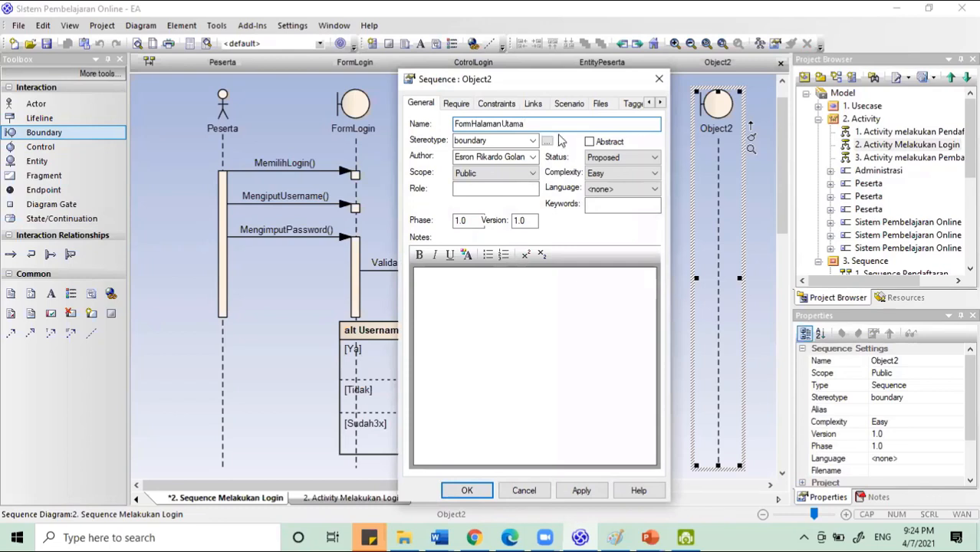
pyautogui.moveTo(471, 123); pyautogui.dragTo(454, 120)
pyautogui.press('BackSpace')
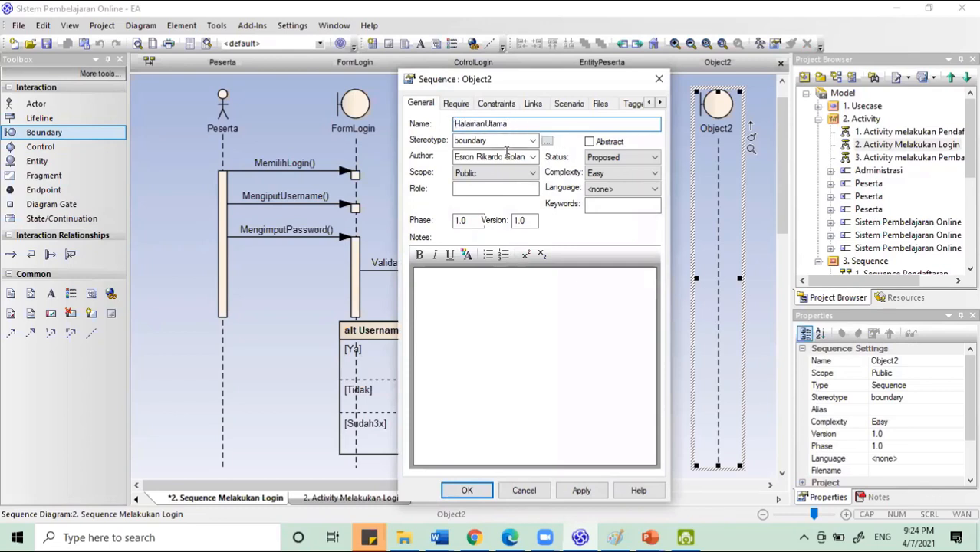
pyautogui.click(470, 491)
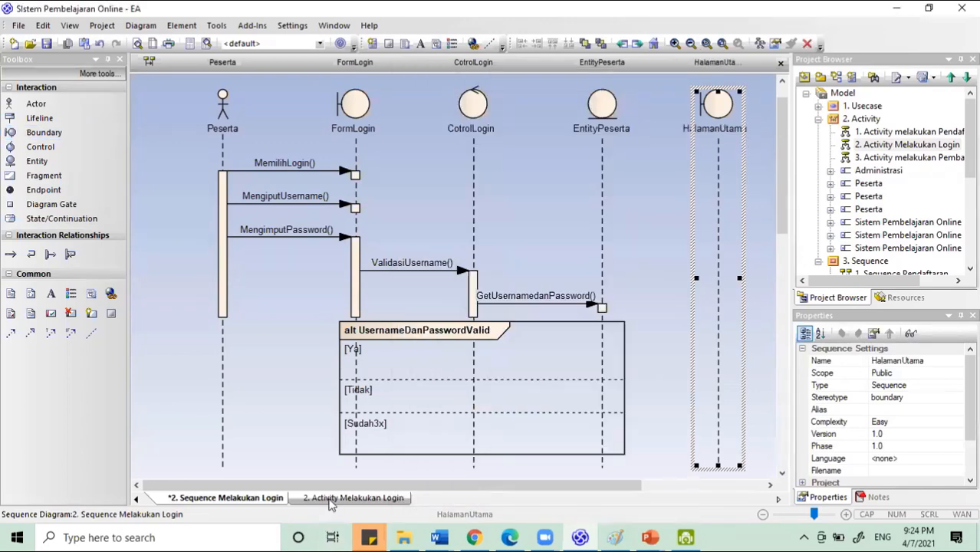
pyautogui.click(331, 499)
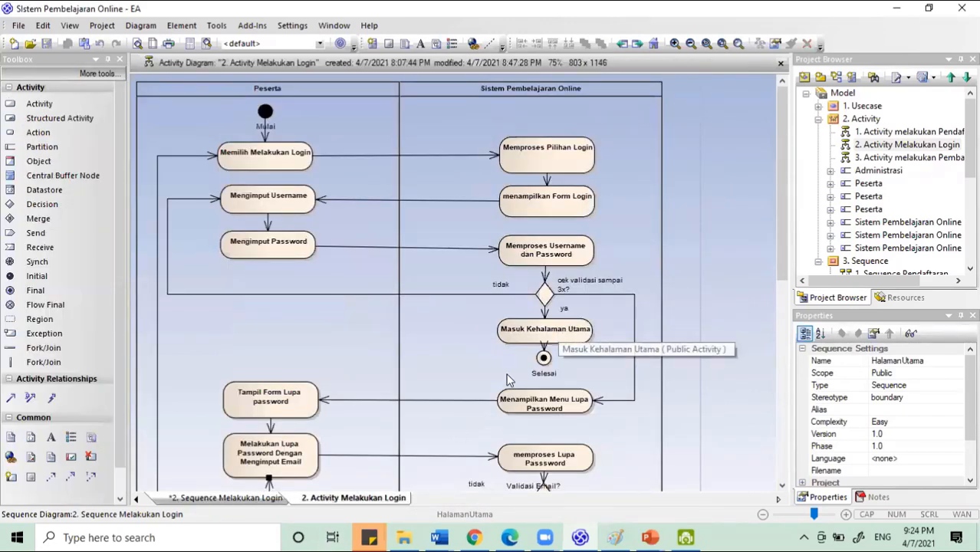
pyautogui.click(222, 498)
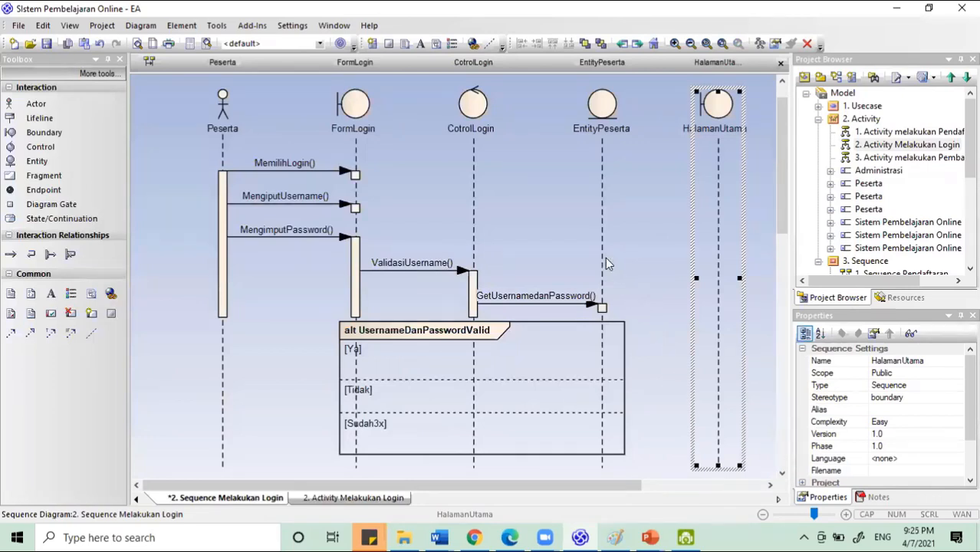
# - Draw a TampilHalamanUtama() message from CotrolLogin to HalamanUtama in the [Ya] operand
pyautogui.click(475, 375)
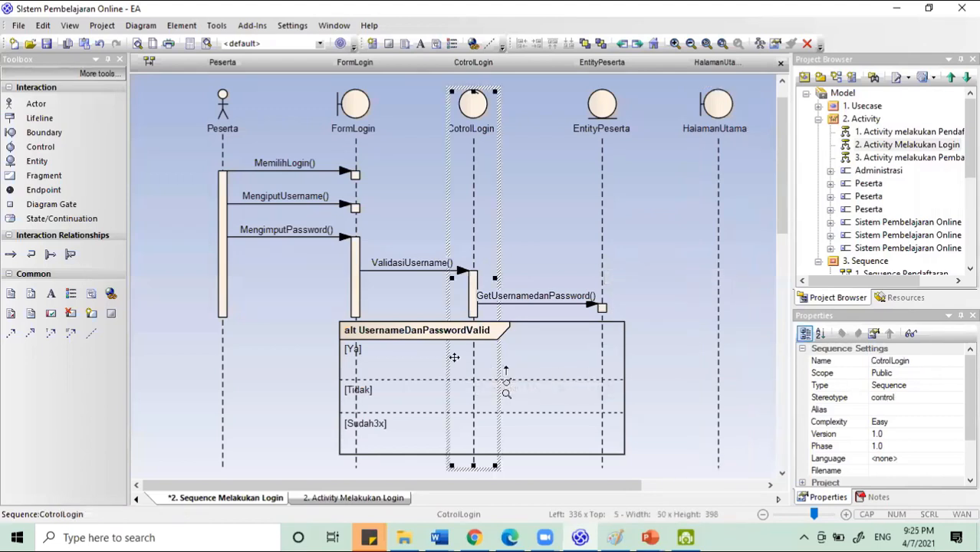
pyautogui.moveTo(505, 370); pyautogui.dragTo(719, 354)
pyautogui.write('Menampikal')
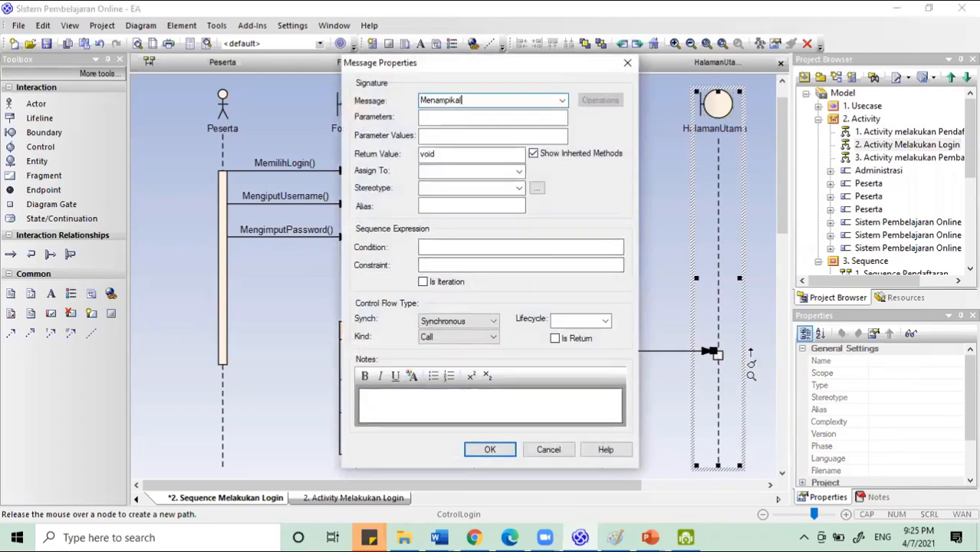
pyautogui.write('kanHalamn')
pyautogui.press('BackSpace')
pyautogui.press('BackSpace')
pyautogui.press('BackSpace')
pyautogui.press('BackSpace')
pyautogui.press('BackSpace')
pyautogui.press('BackSpace')
pyautogui.press('BackSpace')
pyautogui.press('BackSpace')
pyautogui.press('BackSpace')
pyautogui.press('BackSpace')
pyautogui.press('BackSpace')
pyautogui.press('BackSpace')
pyautogui.press('BackSpace')
pyautogui.press('BackSpace')
pyautogui.press('BackSpace')
pyautogui.press('BackSpace')
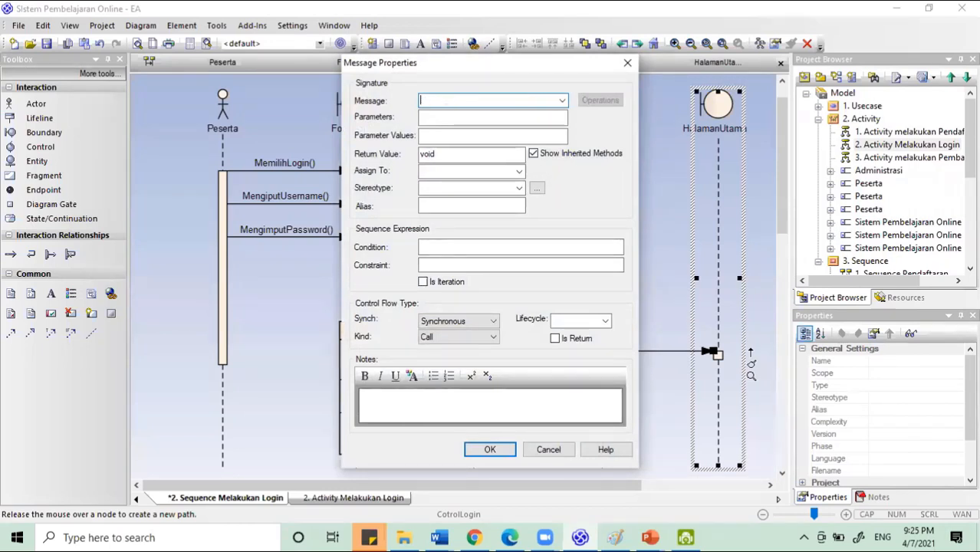
pyautogui.write('TampilHalamanUtama')
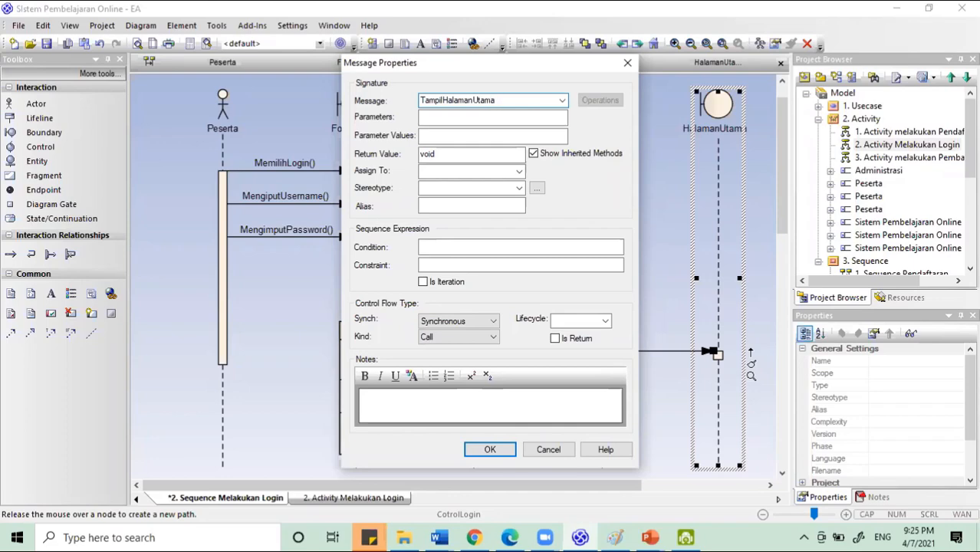
pyautogui.press('Return')
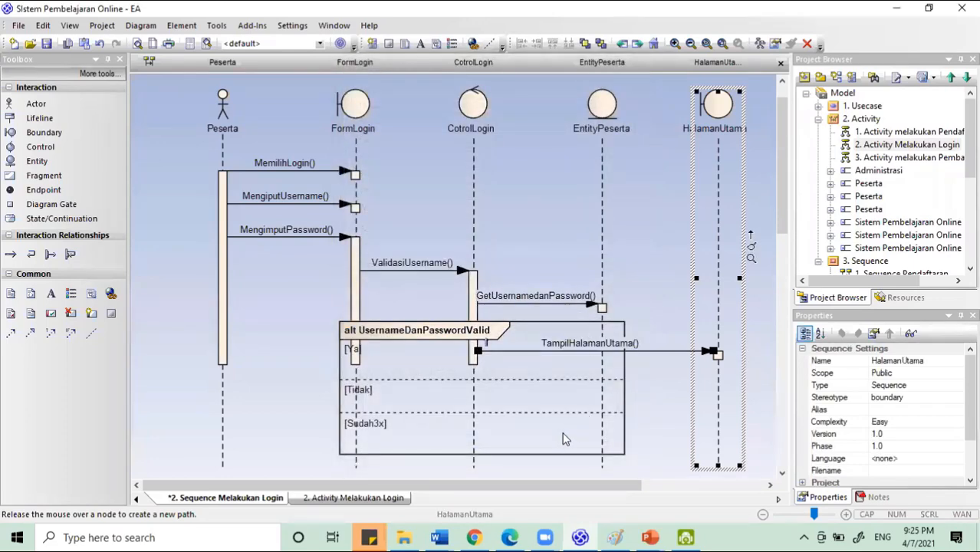
pyautogui.scroll(-1, 547, 429)
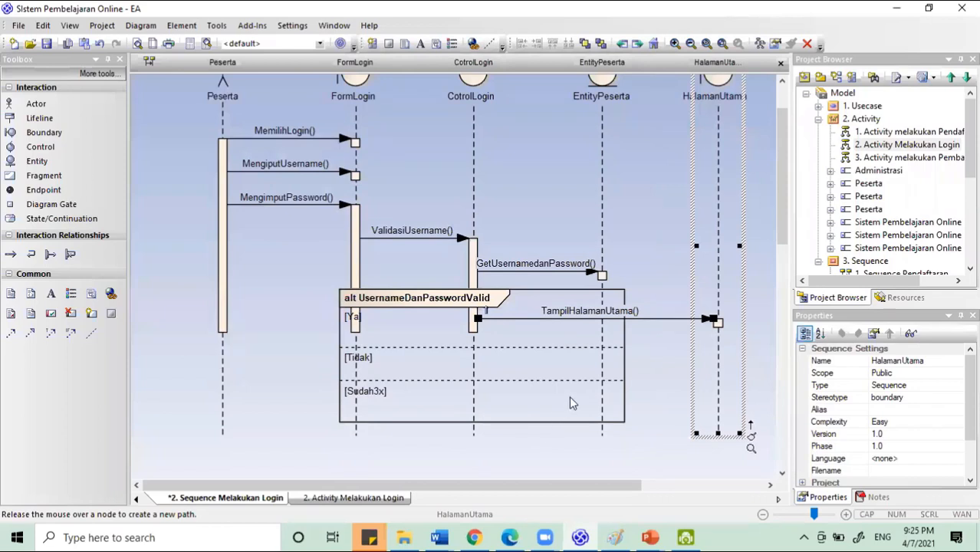
# - Draw an InputUlang() message from CotrolLogin back to FormLogin in the [Tidak] operand
pyautogui.click(472, 371)
pyautogui.moveTo(508, 368); pyautogui.dragTo(356, 376)
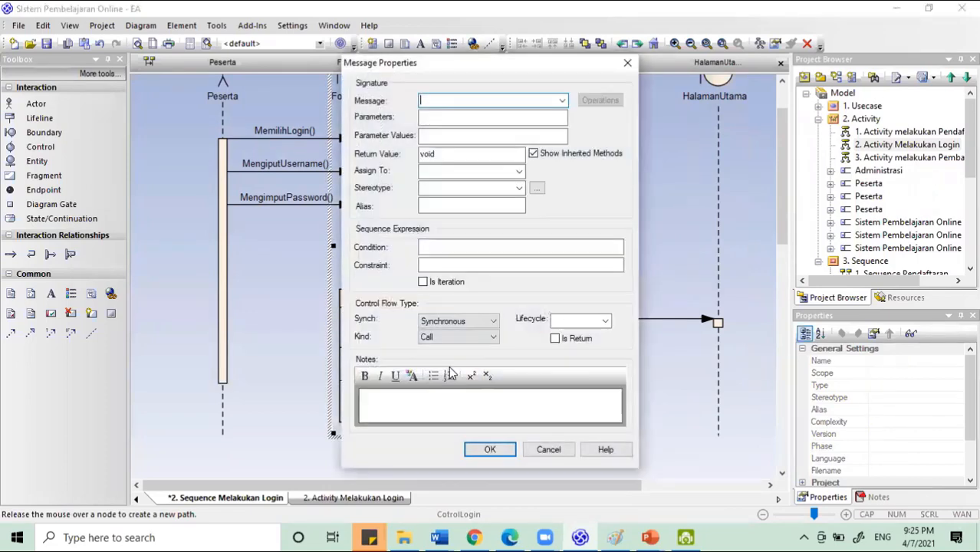
pyautogui.write('InputUlang')
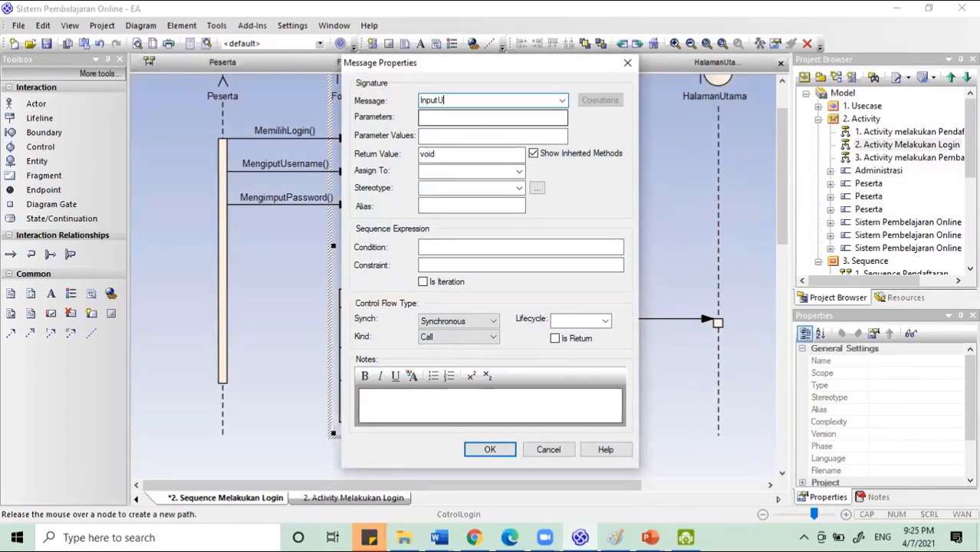
pyautogui.click(504, 450)
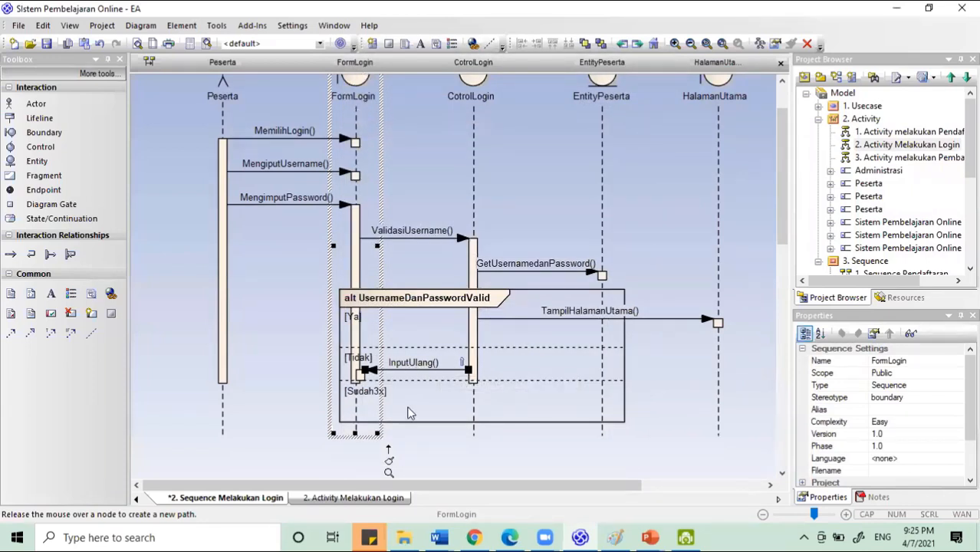
pyautogui.scroll(-1, 414, 422)
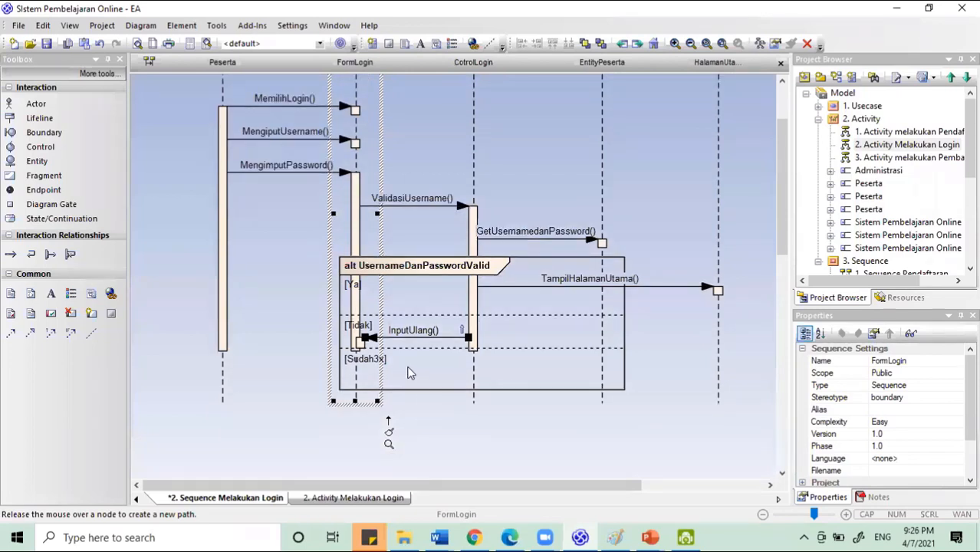
pyautogui.click(384, 362)
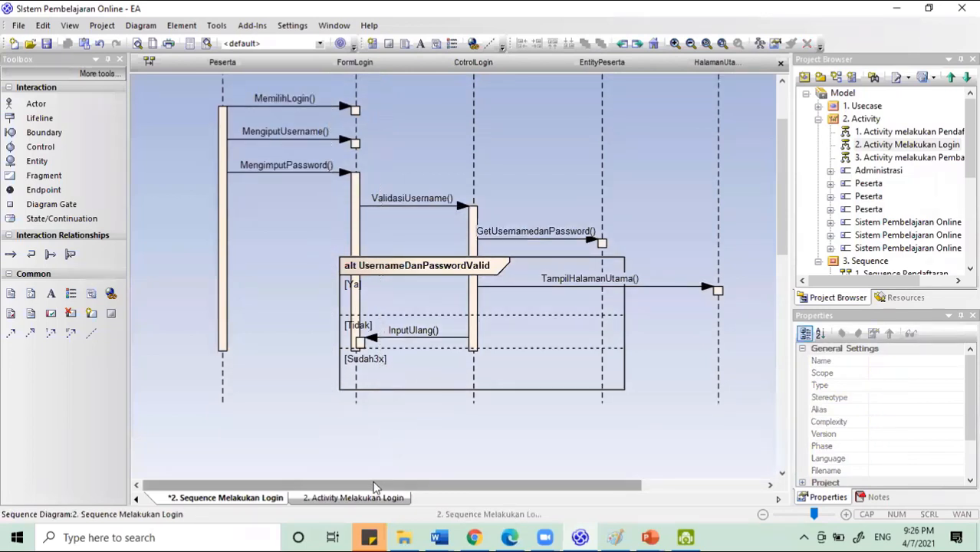
pyautogui.click(356, 498)
pyautogui.scroll(-2, 405, 438)
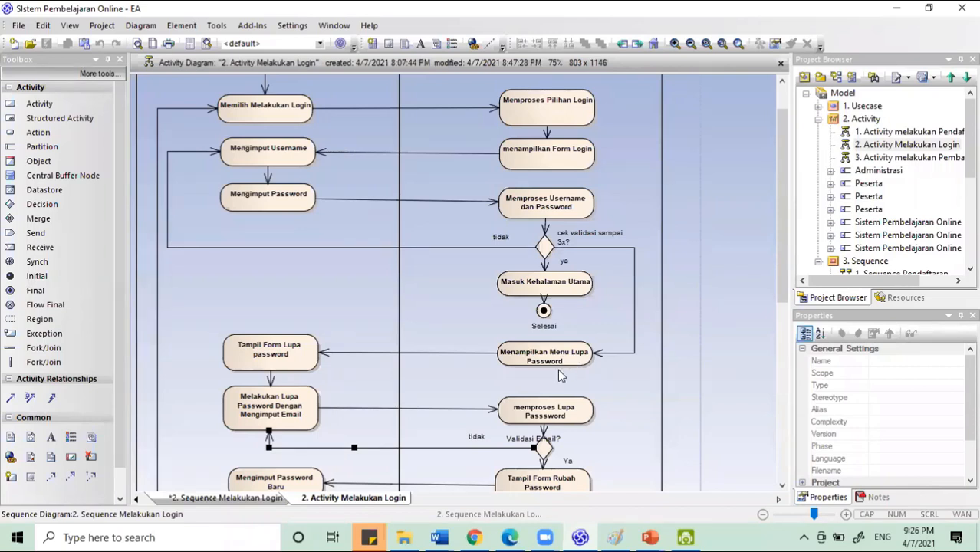
# - Place a boundary lifeline named FormLupaPassword to the right of HalamanUtama
pyautogui.click(259, 500)
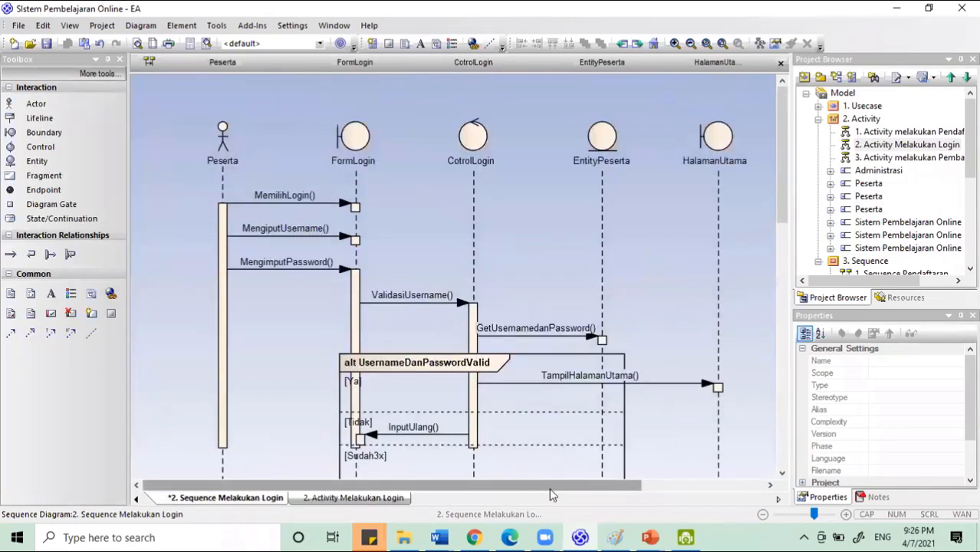
pyautogui.moveTo(544, 485); pyautogui.dragTo(606, 485)
pyautogui.click(51, 134)
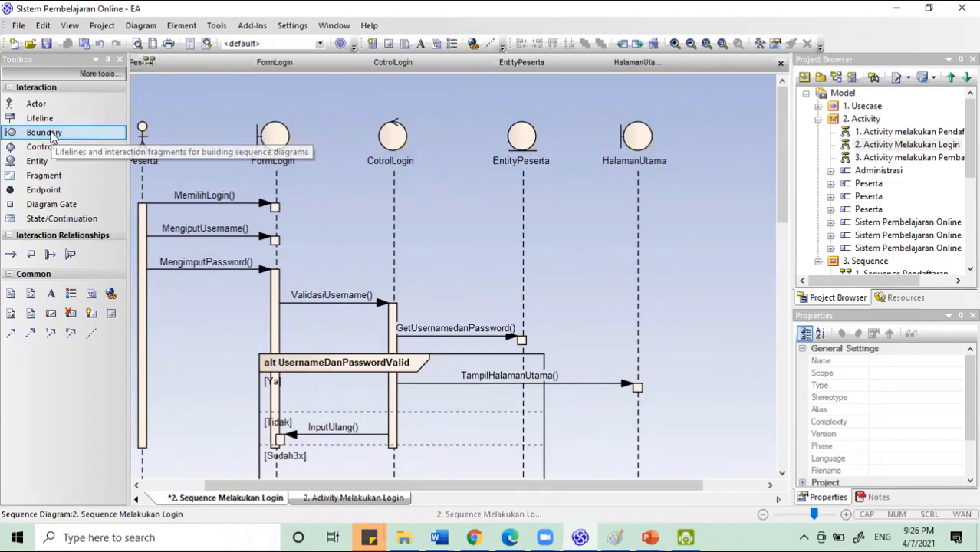
pyautogui.click(718, 146)
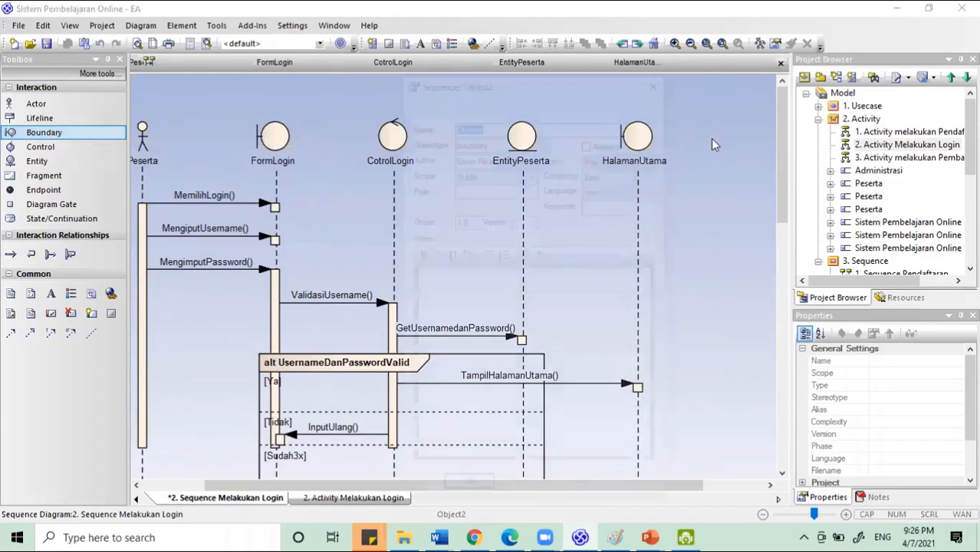
pyautogui.write('FormL')
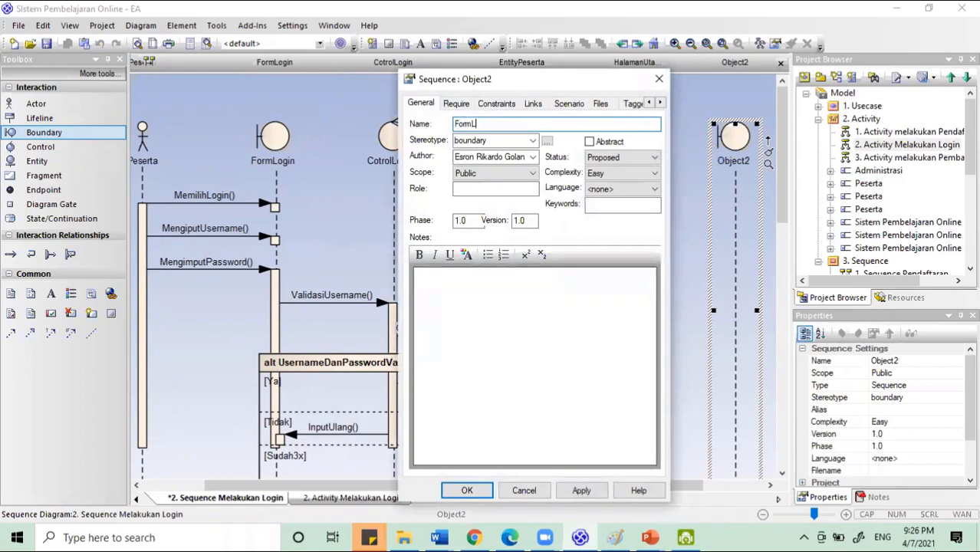
pyautogui.write('upaPassword')
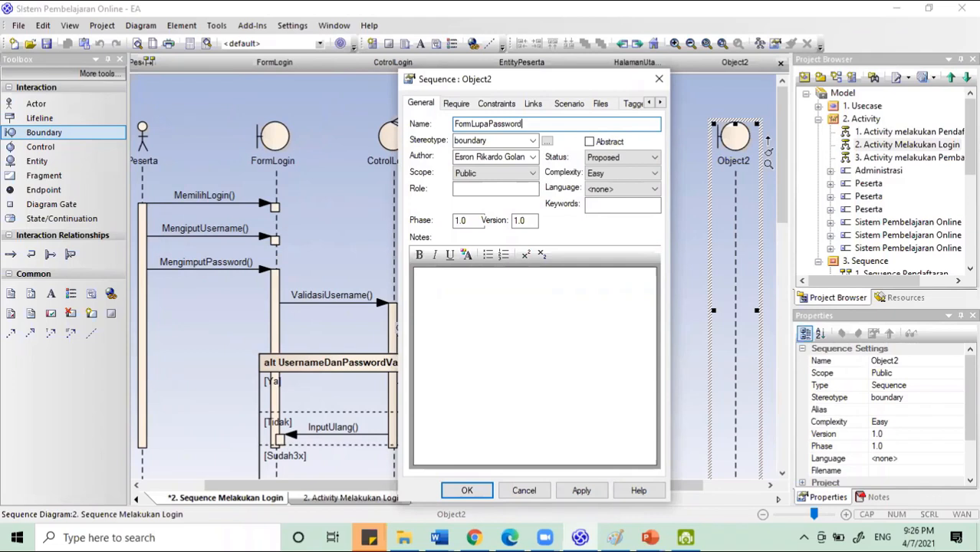
pyautogui.press('Return')
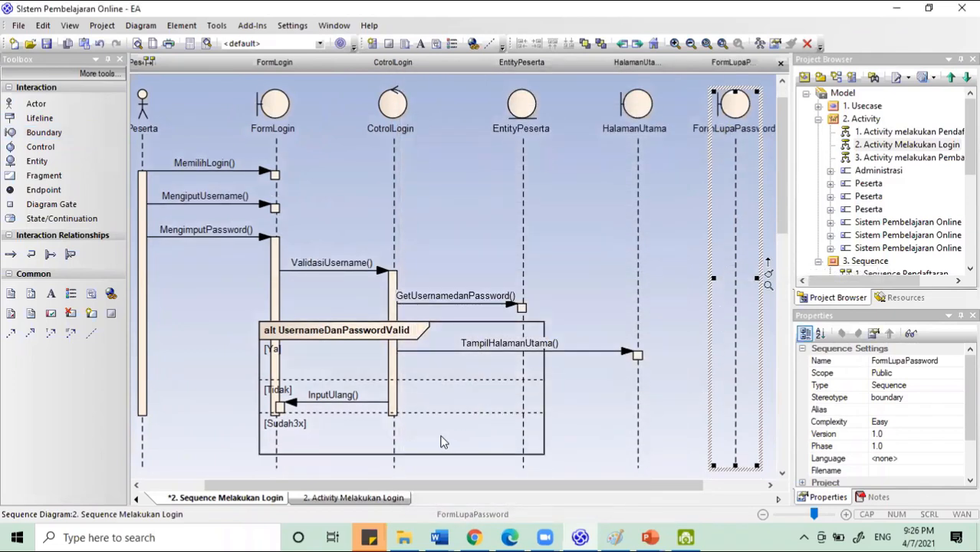
# - Draw a LakukanLupaPassword() message from CotrolLogin to FormLupaPassword
pyautogui.click(395, 451)
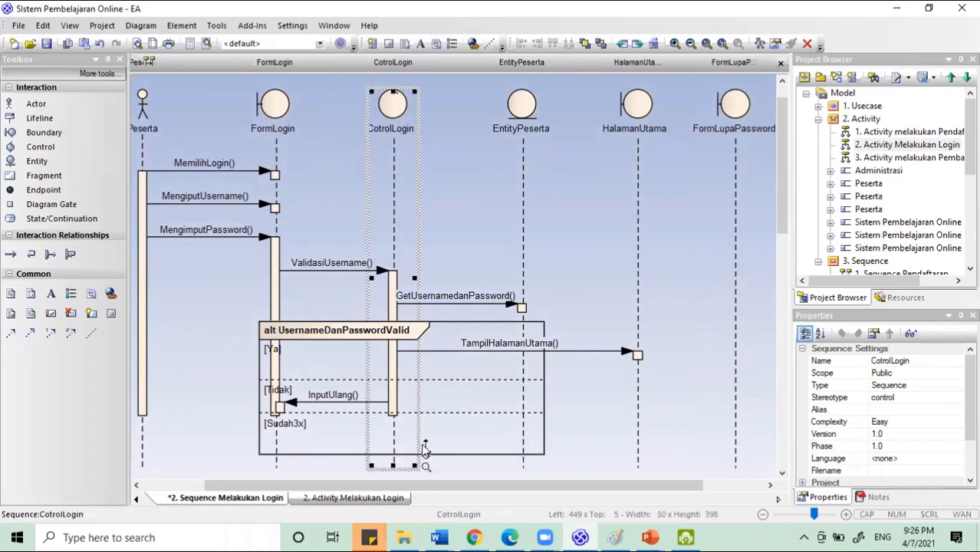
pyautogui.moveTo(426, 451); pyautogui.dragTo(734, 436)
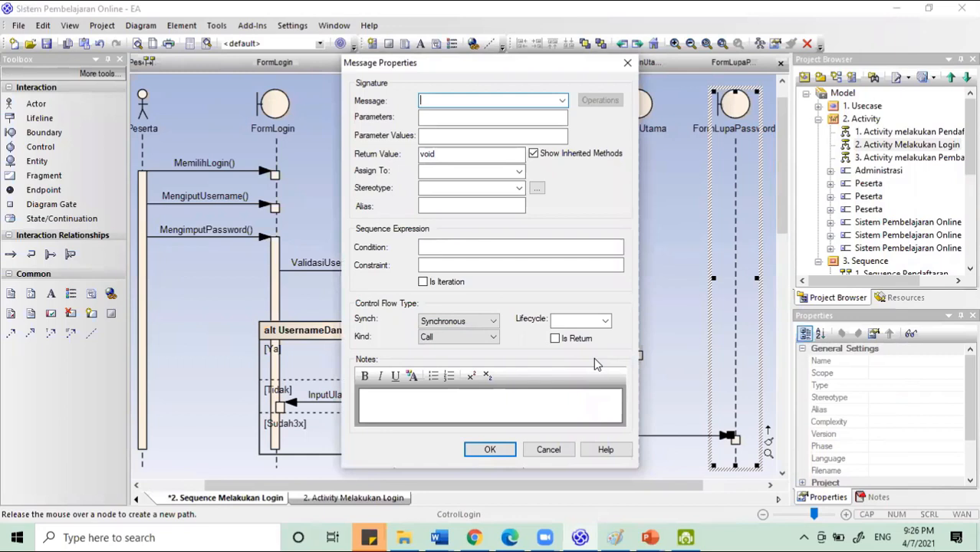
pyautogui.write('LakukanLupaPasswo')
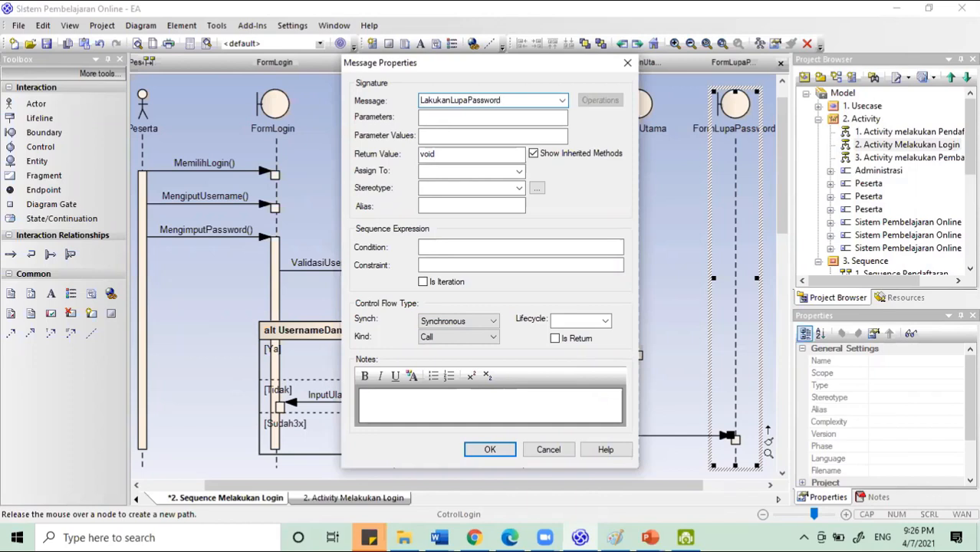
pyautogui.write('rd')
pyautogui.press('Return')
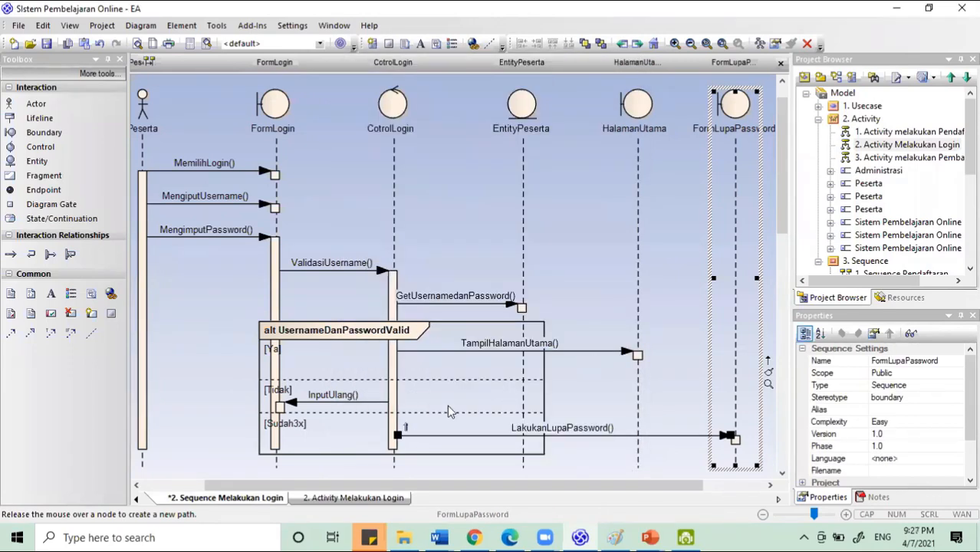
# - Scroll through the sequence diagram, then bring up the 2. Activity Melakukan Login diagram
pyautogui.scroll(-1, 477, 399)
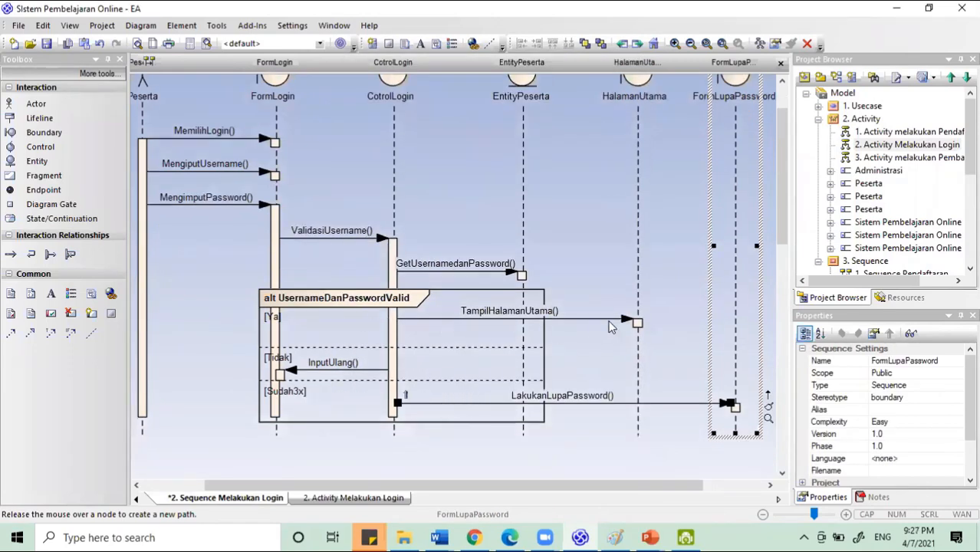
pyautogui.scroll(2, 622, 316)
pyautogui.scroll(-2, 629, 365)
pyautogui.scroll(1, 360, 354)
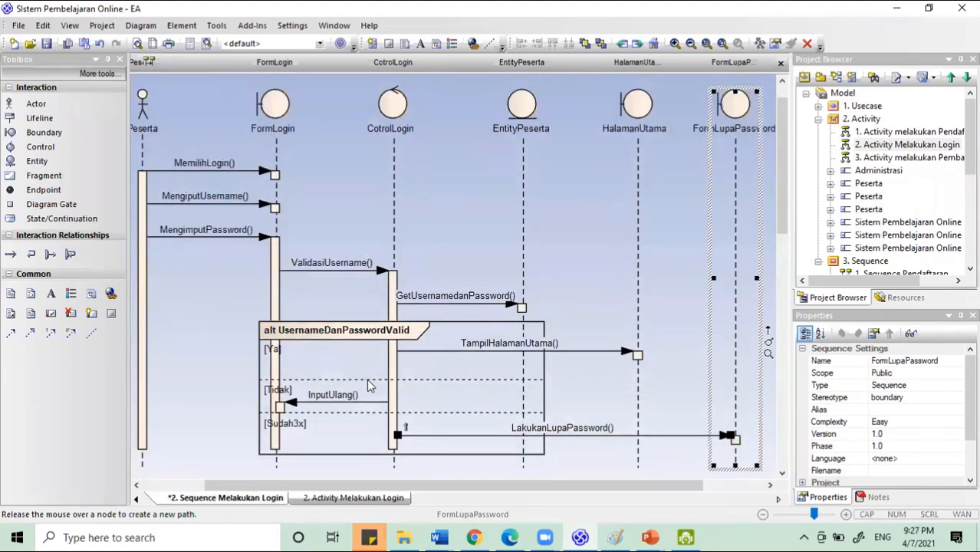
pyautogui.scroll(-1, 353, 410)
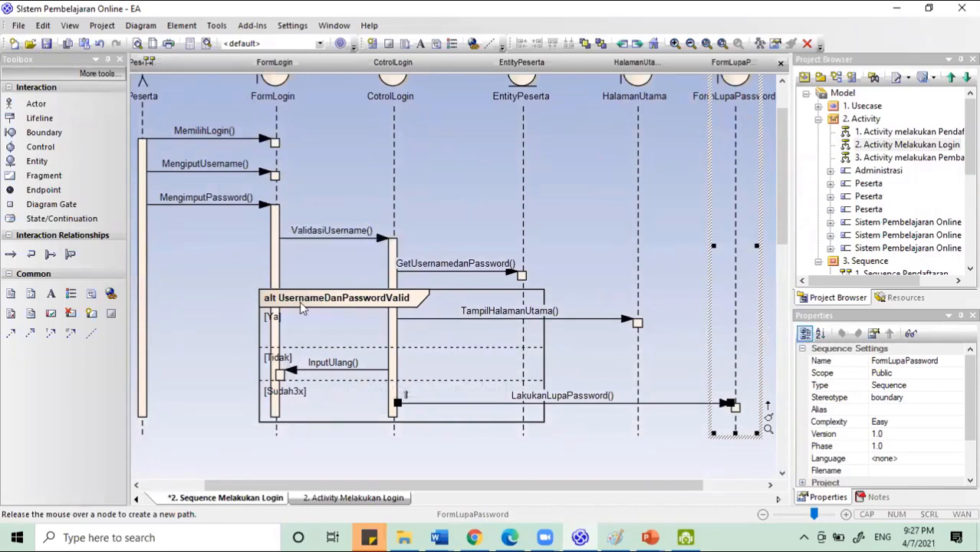
pyautogui.moveTo(484, 491); pyautogui.dragTo(545, 490)
pyautogui.scroll(2, 637, 419)
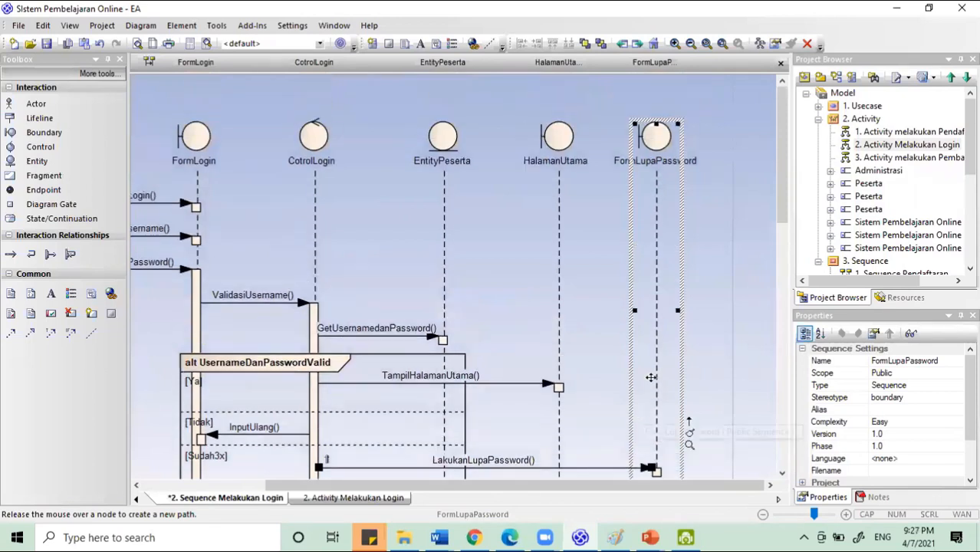
pyautogui.scroll(-2, 646, 239)
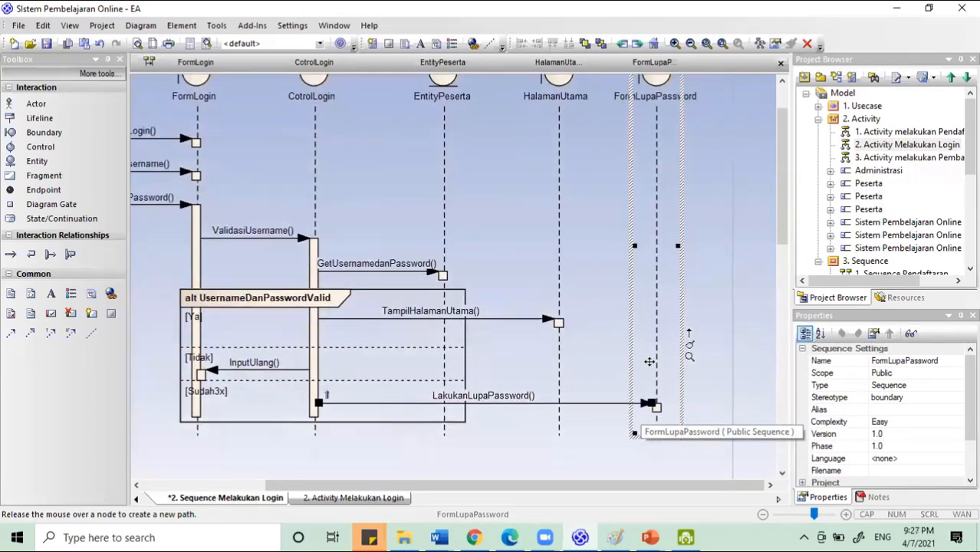
pyautogui.click(378, 499)
pyautogui.scroll(-3, 360, 418)
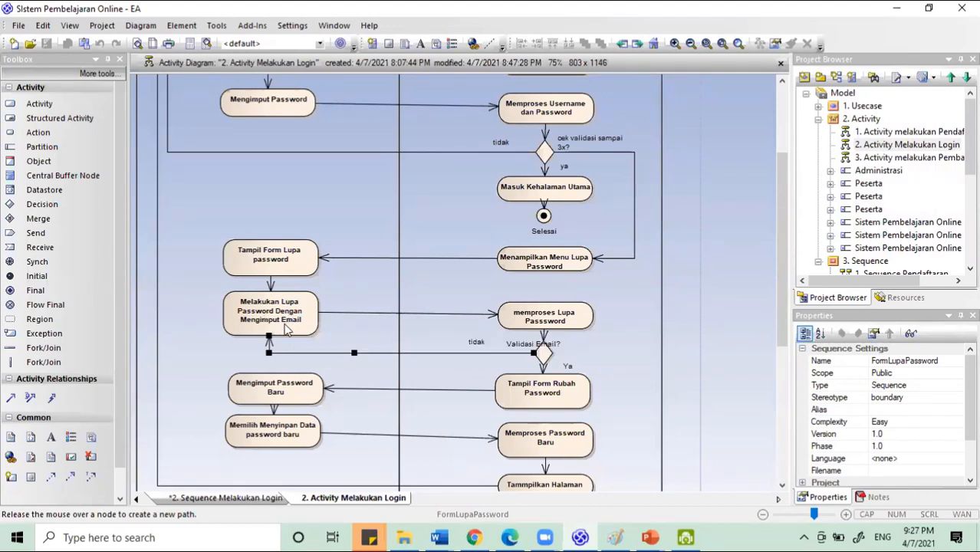
# - Back in the login sequence diagram, extend the Peserta lifeline downward
pyautogui.scroll(-3, 360, 353)
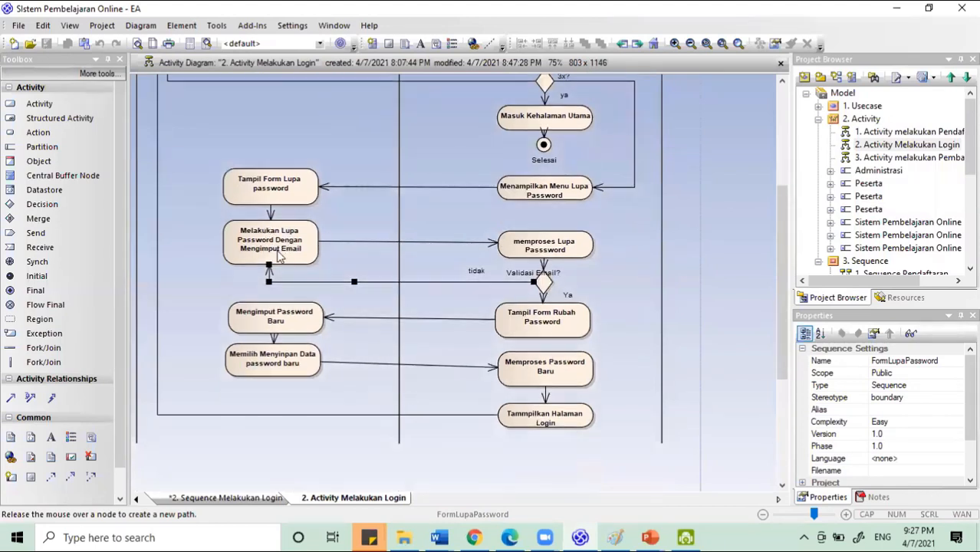
pyautogui.scroll(3, 280, 257)
pyautogui.scroll(5, 279, 258)
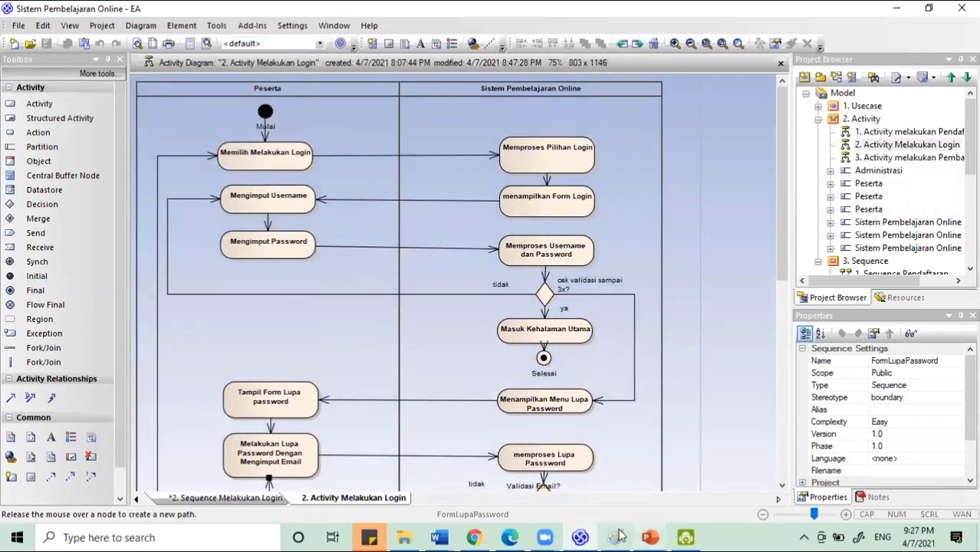
pyautogui.click(225, 498)
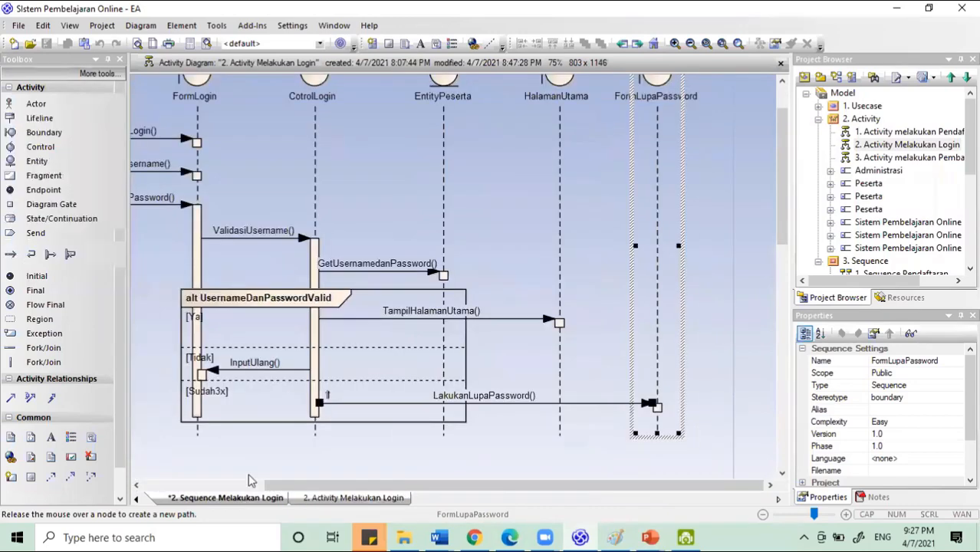
pyautogui.scroll(-5, 242, 343)
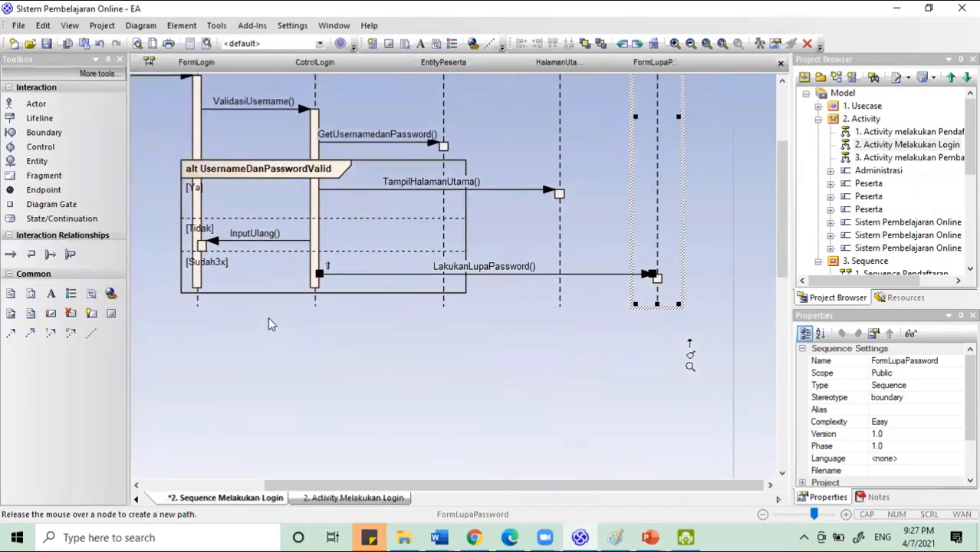
pyautogui.scroll(7, 268, 326)
pyautogui.scroll(-3, 269, 339)
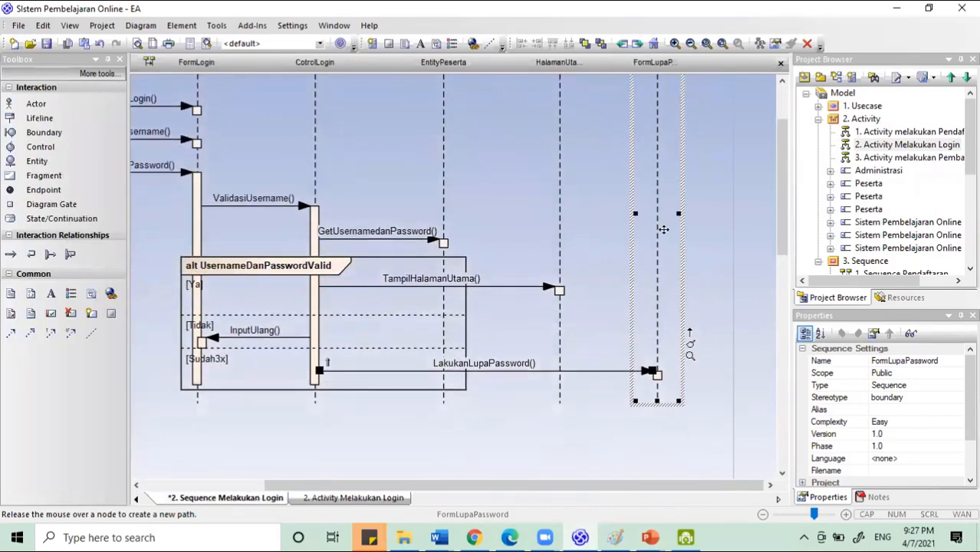
pyautogui.scroll(3, 362, 293)
pyautogui.scroll(1, 407, 427)
pyautogui.scroll(-4, 407, 427)
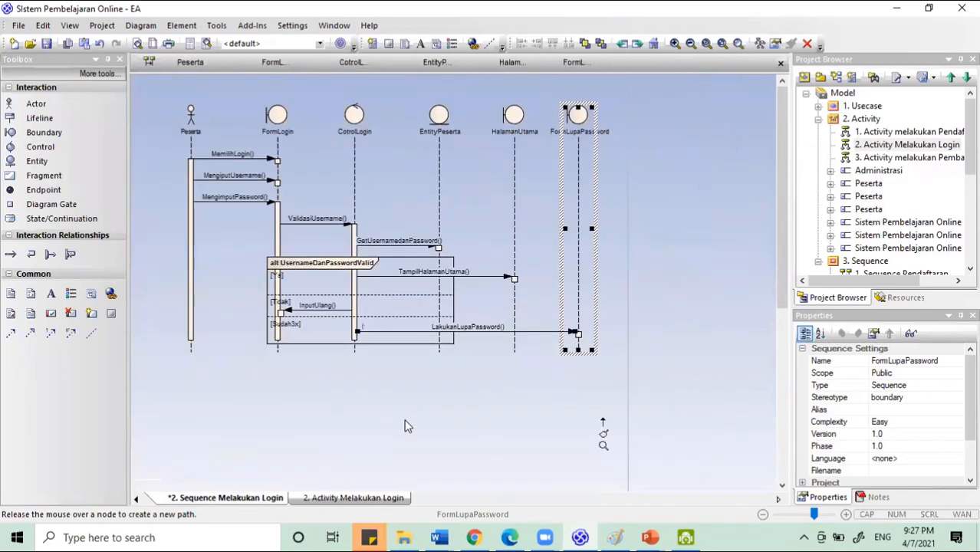
pyautogui.scroll(1, 406, 426)
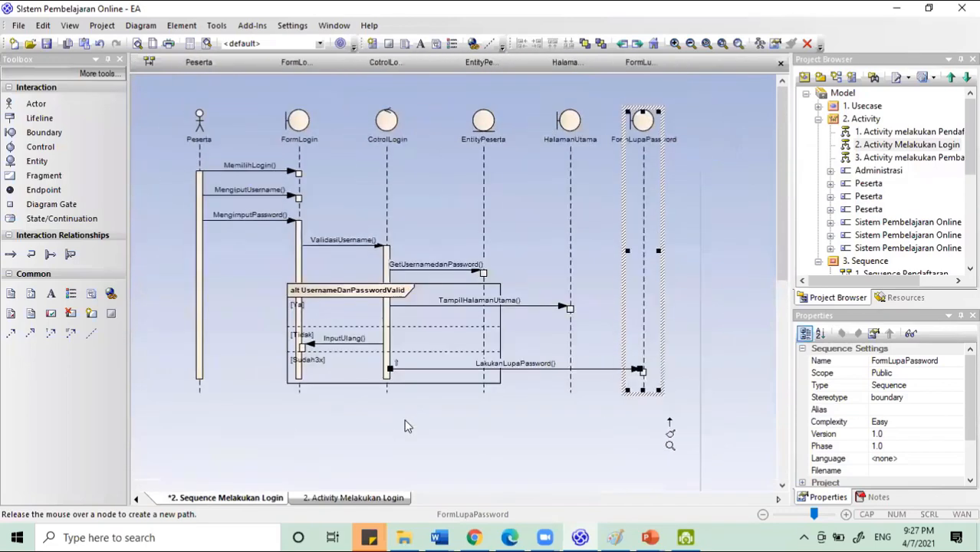
pyautogui.click(203, 355)
pyautogui.moveTo(198, 390); pyautogui.dragTo(203, 459)
# - Draw a MemasukkanEmail() message from Peserta to FormLupaPassword
pyautogui.scroll(-2, 246, 414)
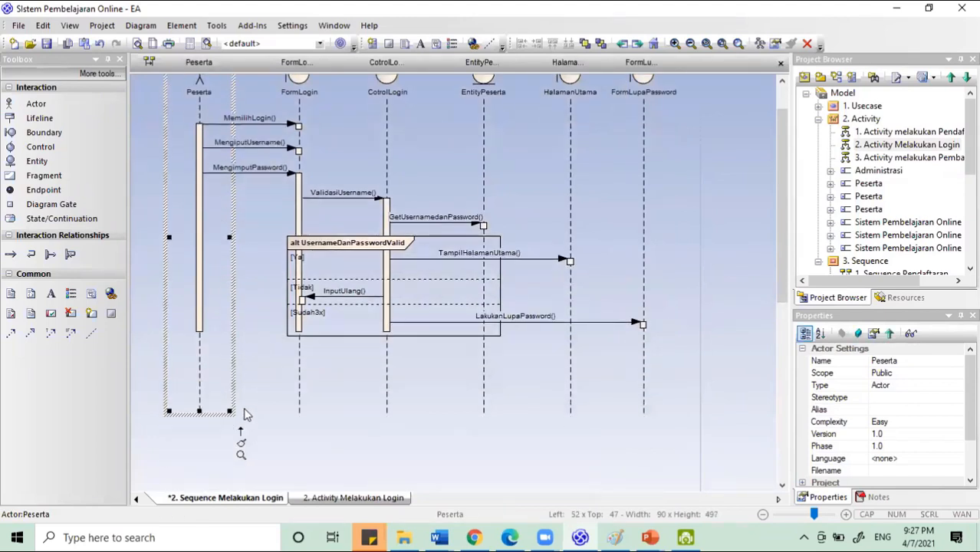
pyautogui.moveTo(240, 432); pyautogui.dragTo(644, 374)
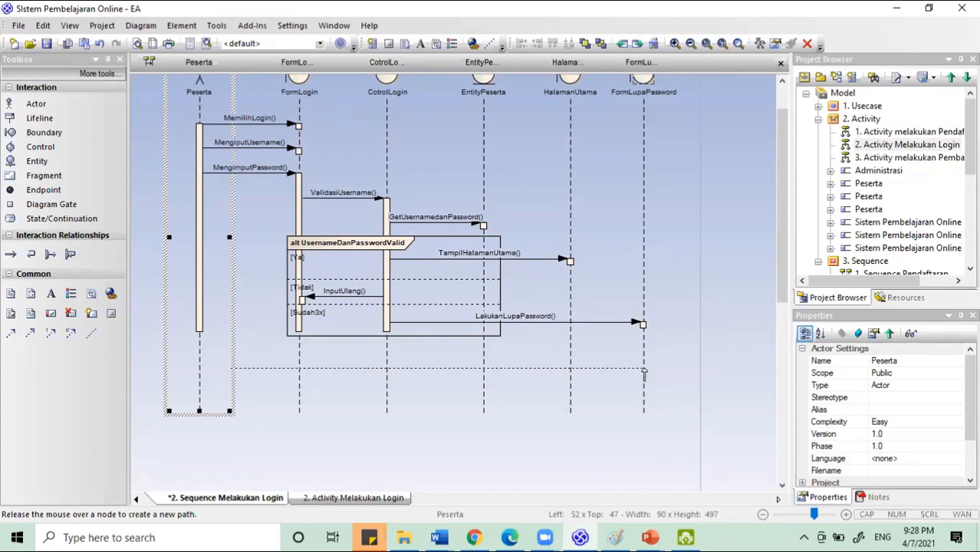
pyautogui.moveTo(644, 372); pyautogui.dragTo(644, 370)
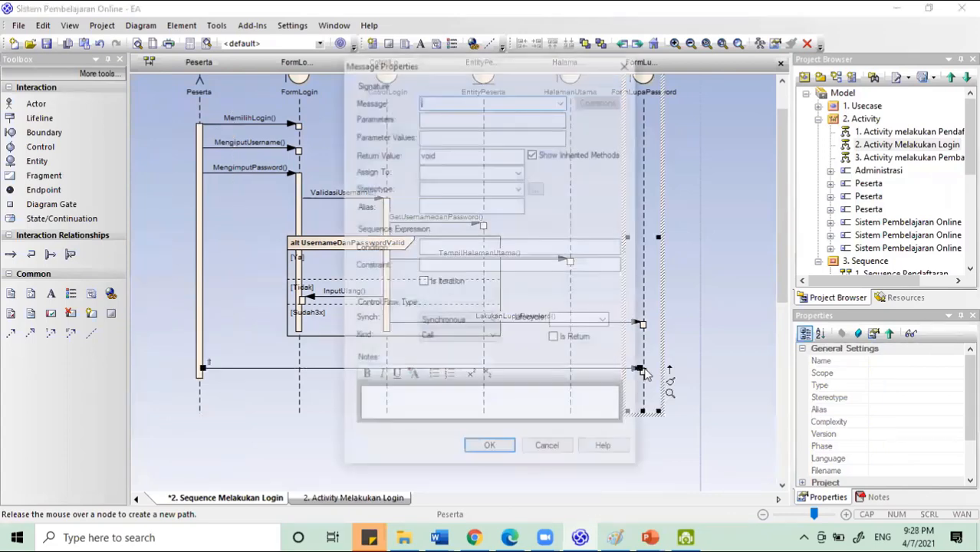
pyautogui.write('MemasukkanEmail')
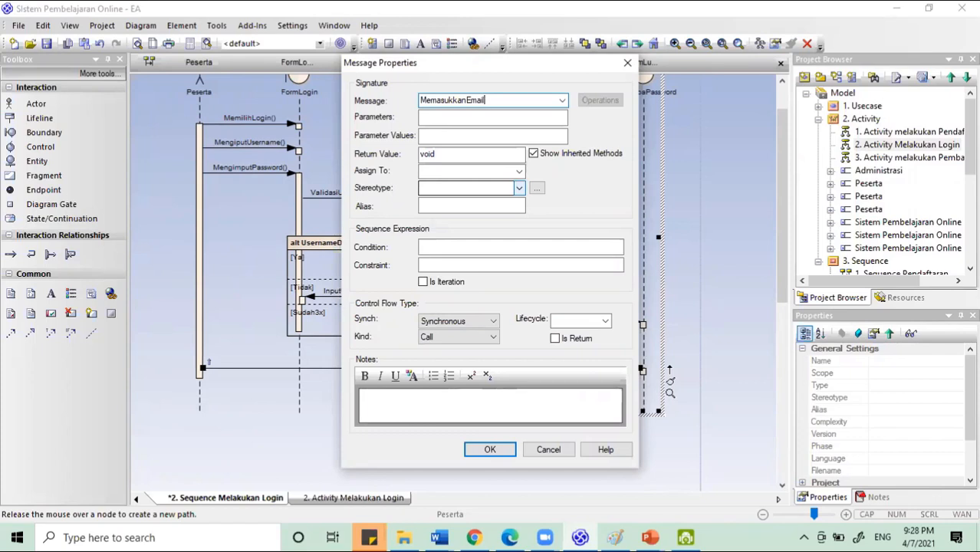
pyautogui.press('Return')
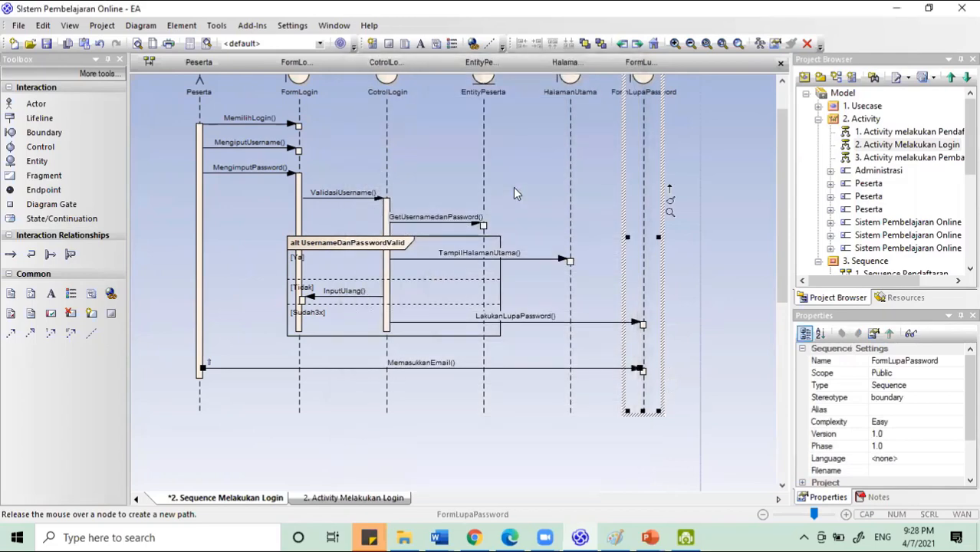
# - Review the forgot-password steps in the '2. Activity Melakukan Login' diagram, then glance at the sequence diagram
pyautogui.scroll(2, 455, 390)
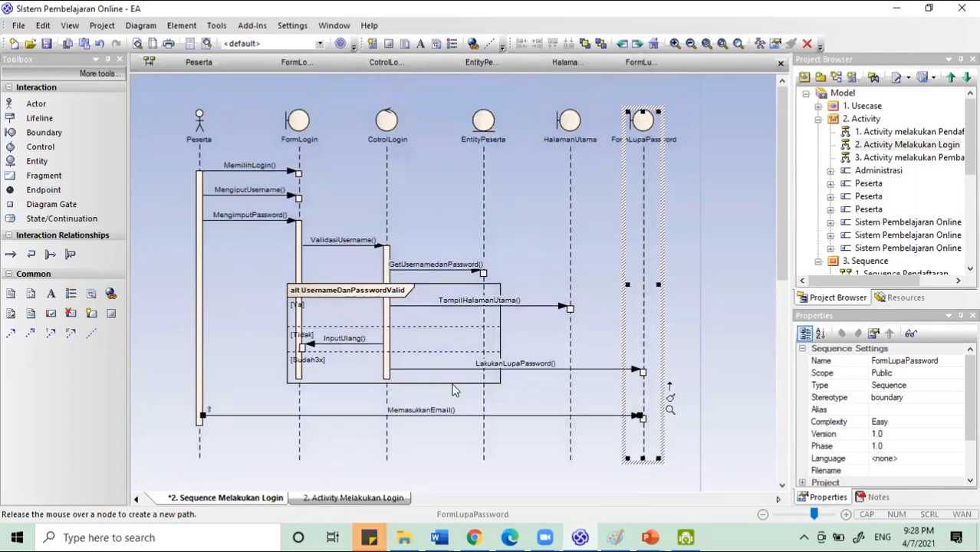
pyautogui.click(316, 500)
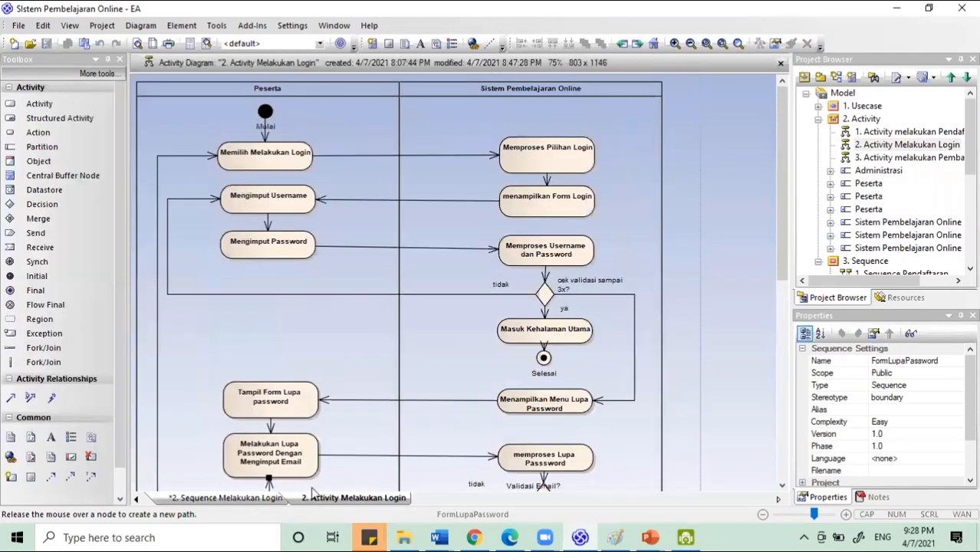
pyautogui.scroll(-3, 292, 402)
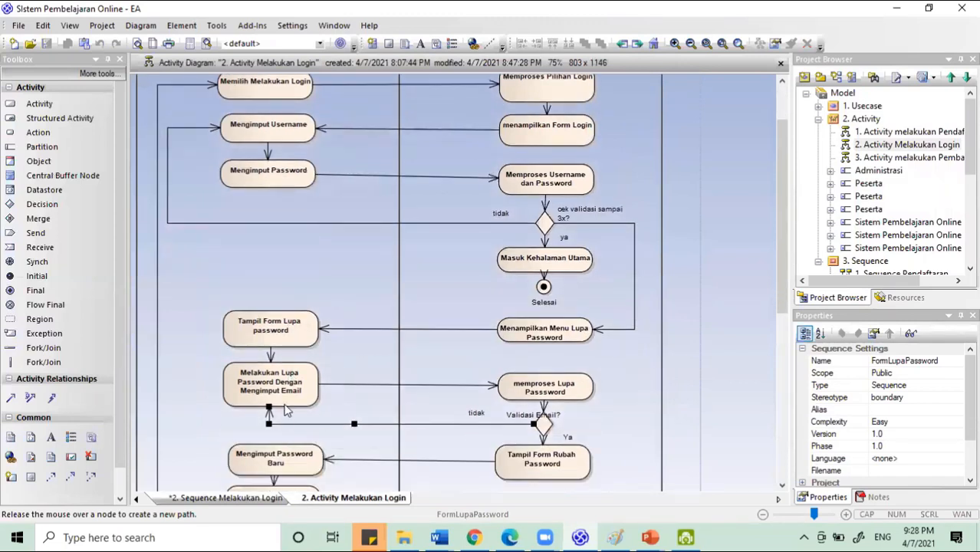
pyautogui.scroll(-1, 283, 403)
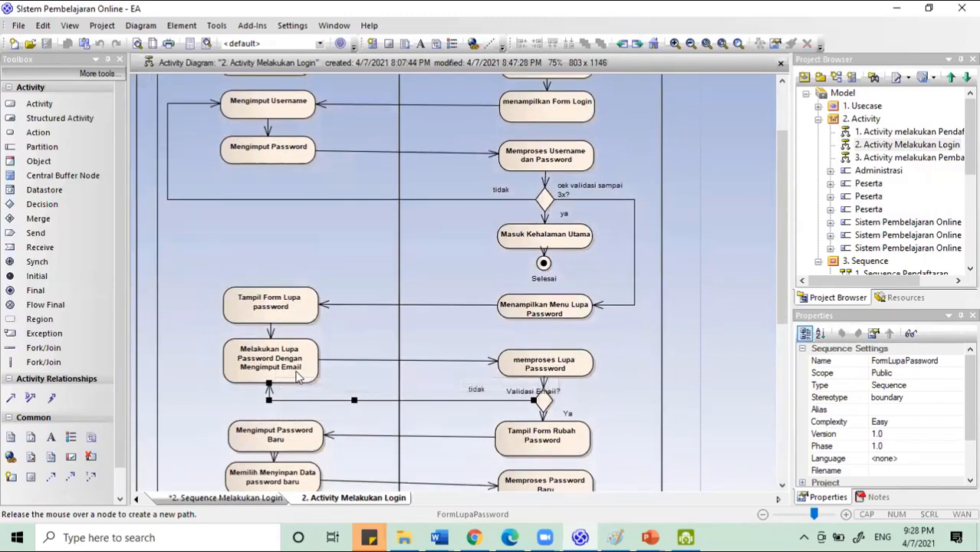
pyautogui.scroll(-1, 296, 379)
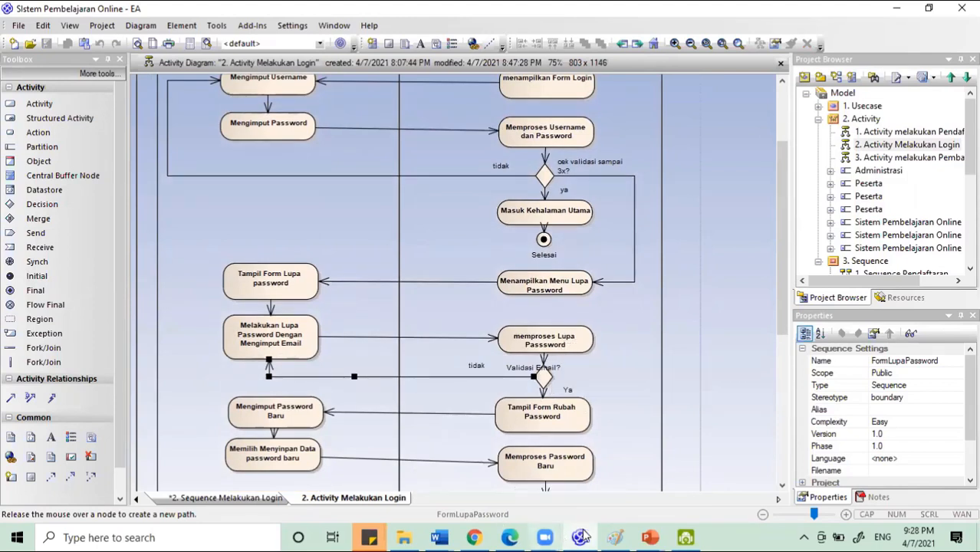
pyautogui.click(363, 499)
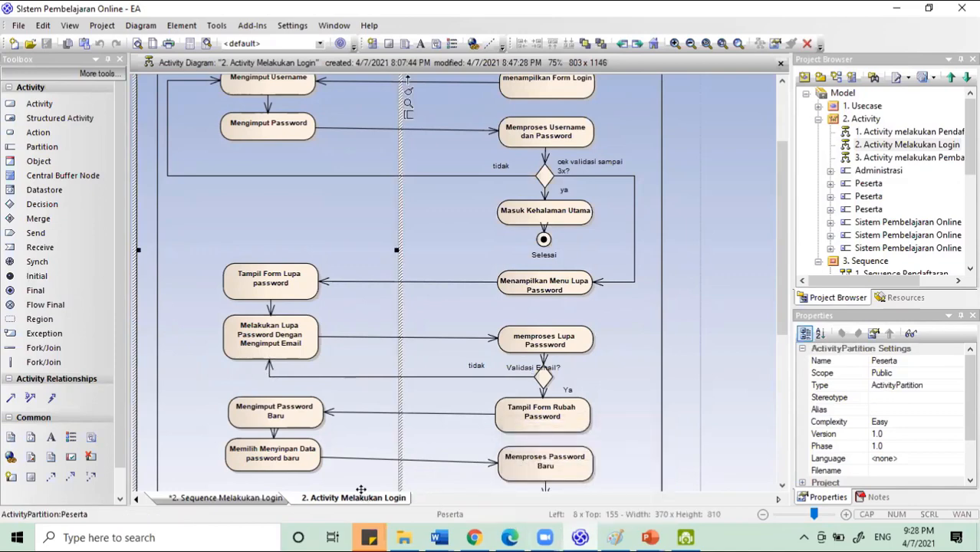
pyautogui.click(257, 499)
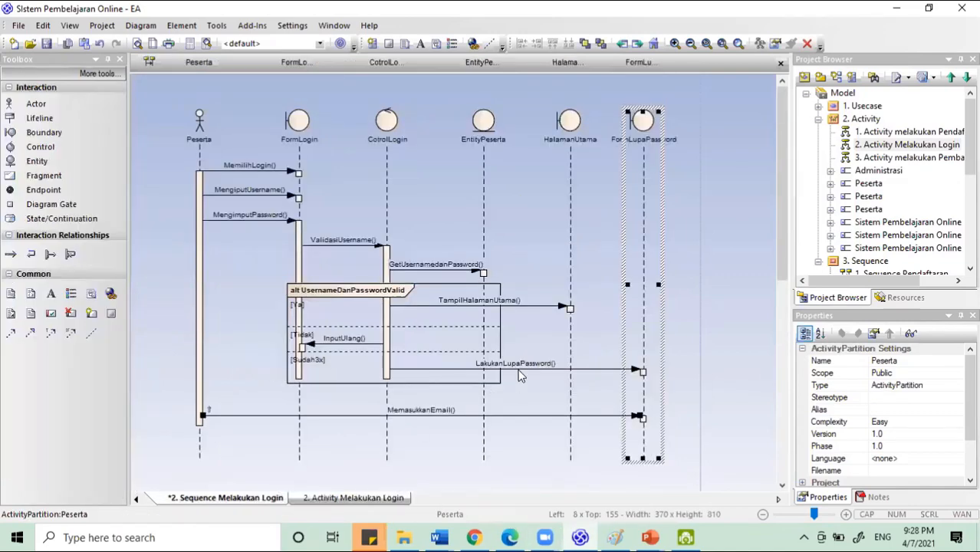
pyautogui.scroll(-2, 518, 366)
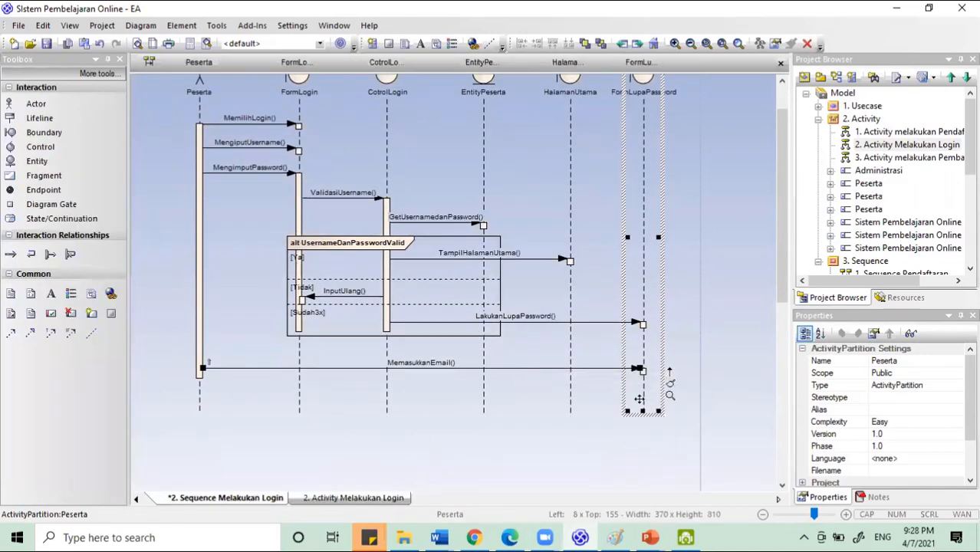
pyautogui.scroll(2, 639, 399)
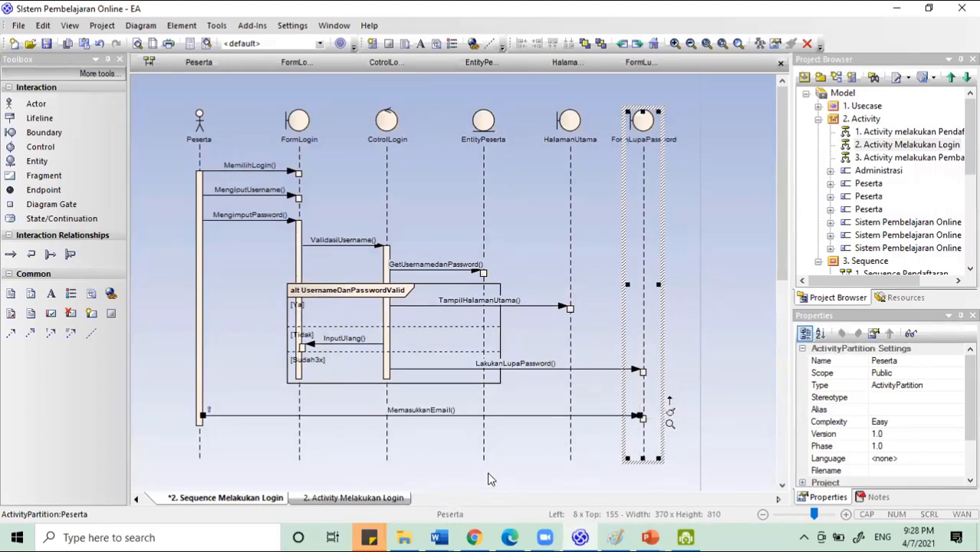
pyautogui.scroll(-1, 491, 480)
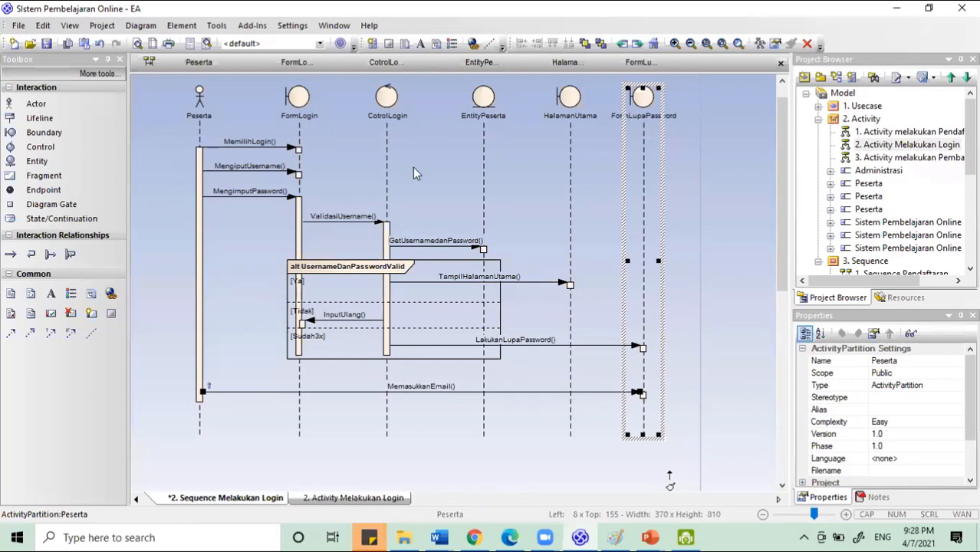
# - Recheck the activity diagram's forgot-password and new-password steps, then return to '2. Sequence Melakukan Login'
pyautogui.click(378, 499)
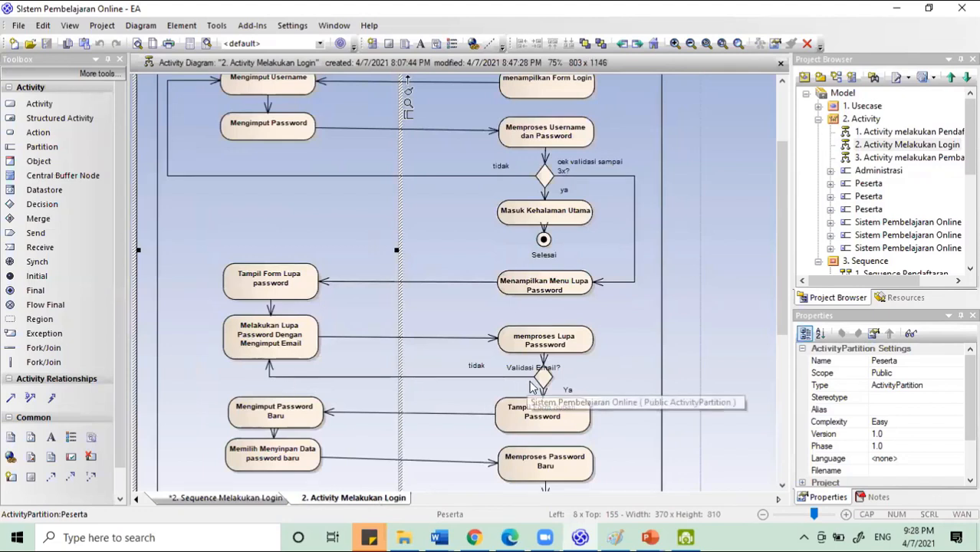
pyautogui.scroll(1, 531, 382)
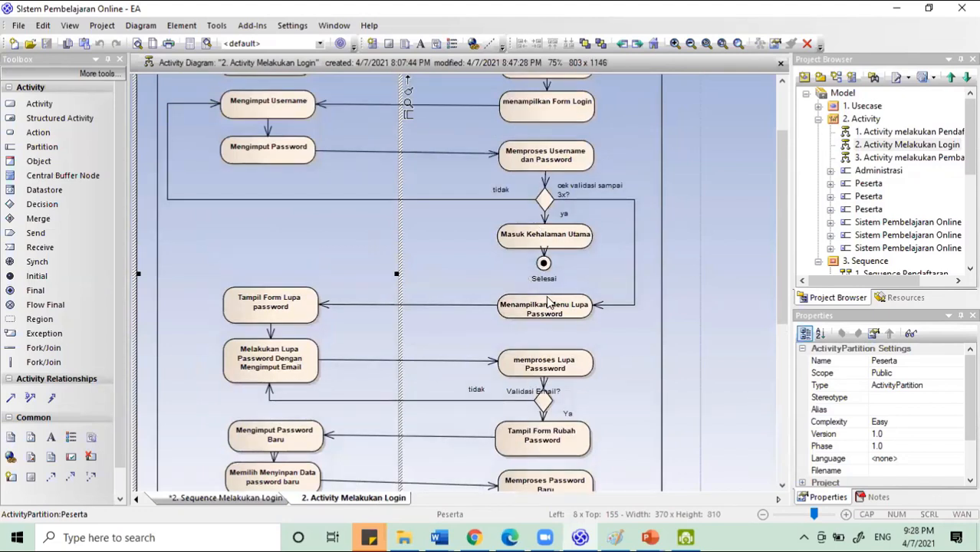
pyautogui.scroll(-1, 549, 301)
pyautogui.scroll(-1, 563, 367)
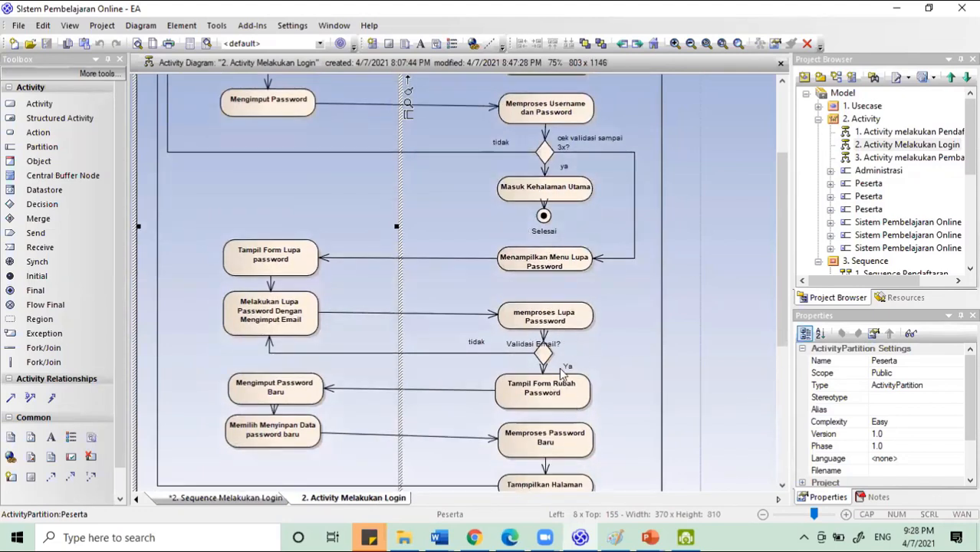
pyautogui.scroll(-1, 566, 391)
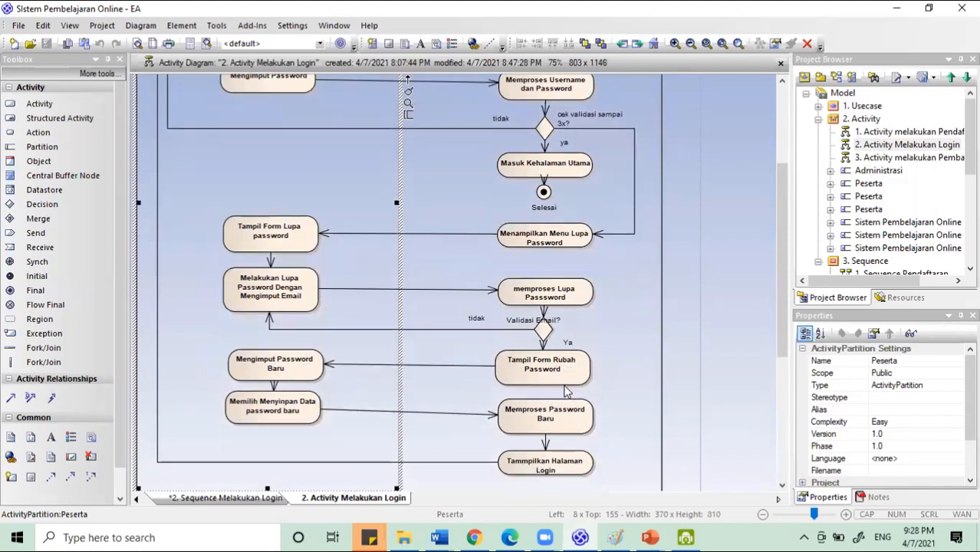
pyautogui.scroll(1, 559, 360)
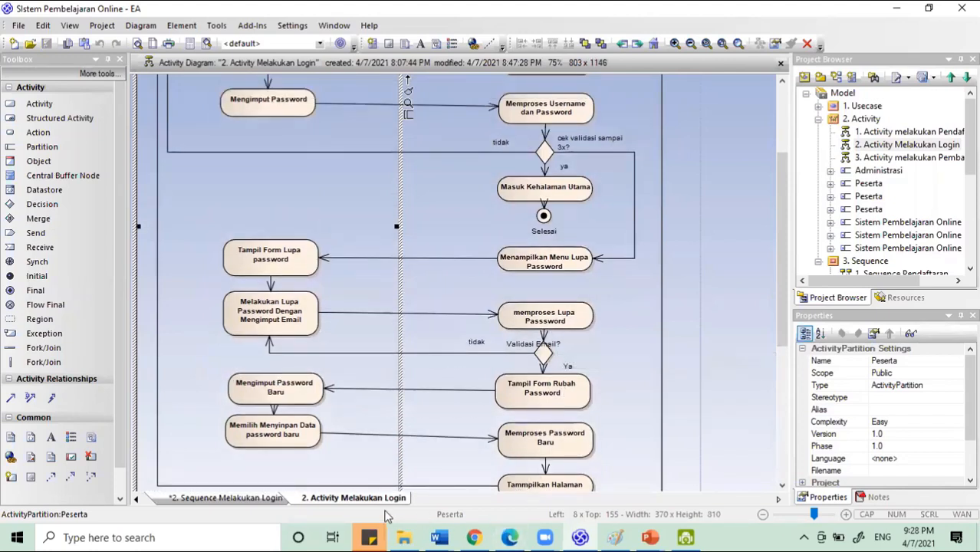
pyautogui.click(268, 497)
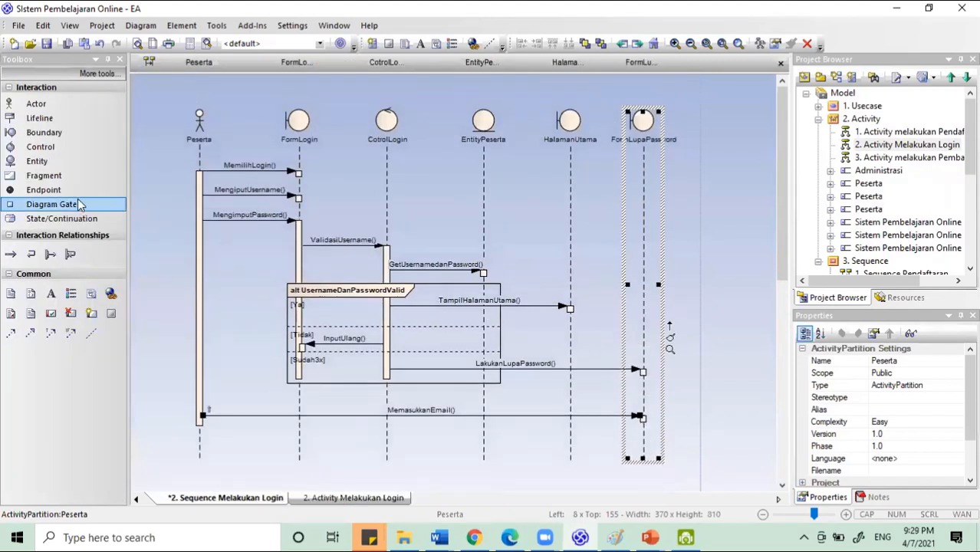
# - Place a Control element named ControlLupaPassword just right of the FormLupaPassword lifeline
pyautogui.click(40, 146)
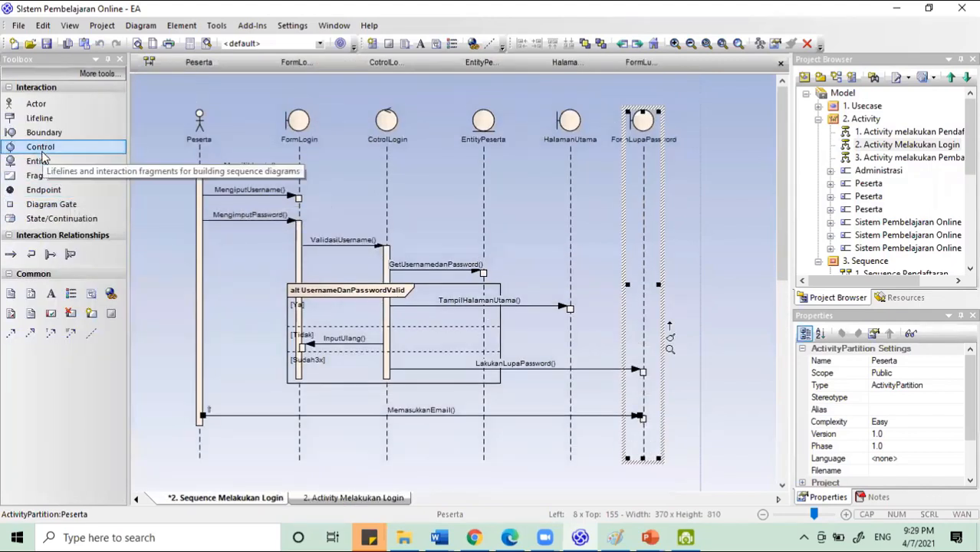
pyautogui.click(724, 124)
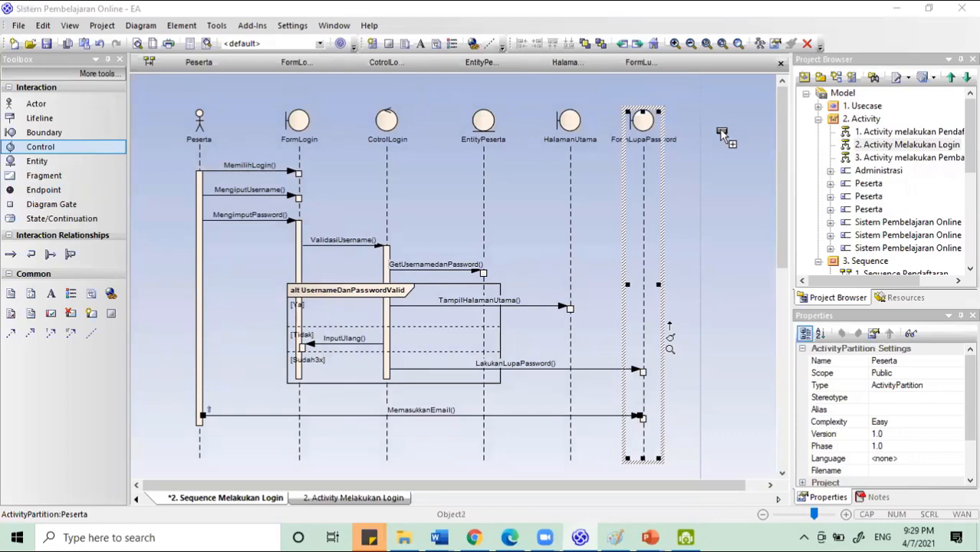
pyautogui.write('ControlLupaPassword')
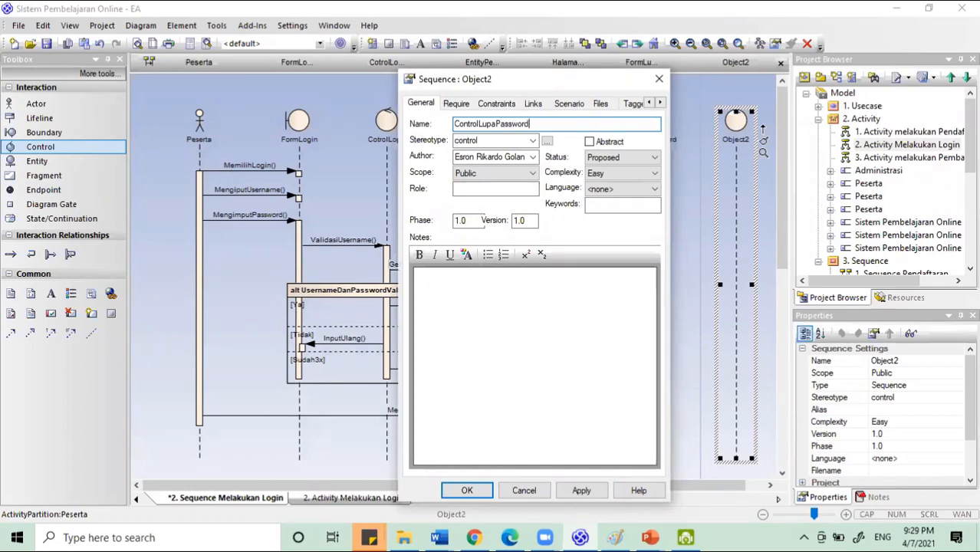
pyautogui.press('Return')
pyautogui.scroll(-1, 722, 377)
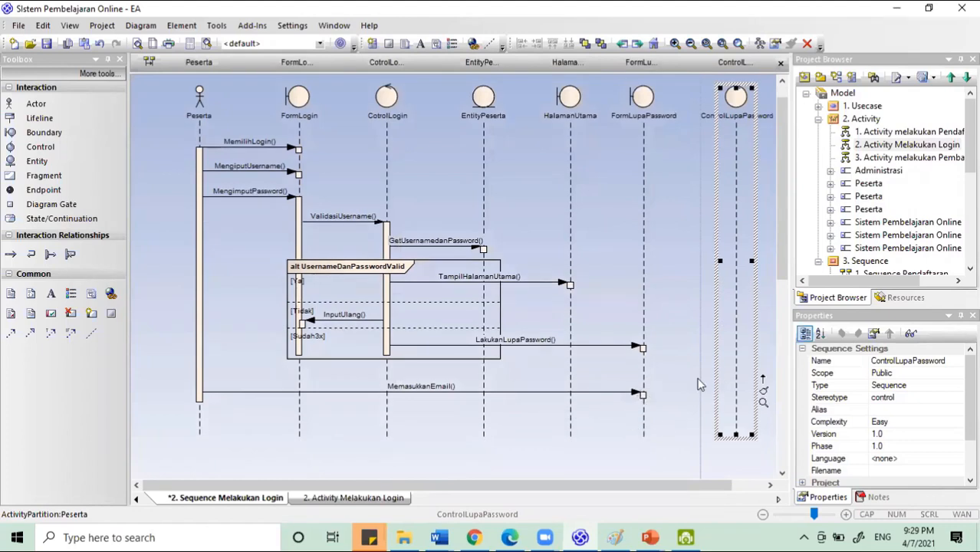
pyautogui.scroll(-1, 702, 414)
pyautogui.click(645, 389)
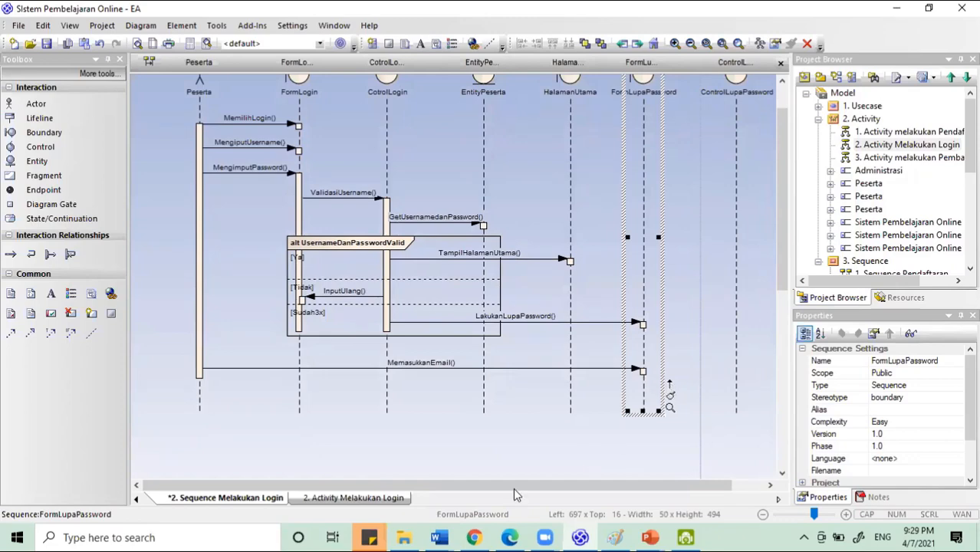
pyautogui.click(402, 498)
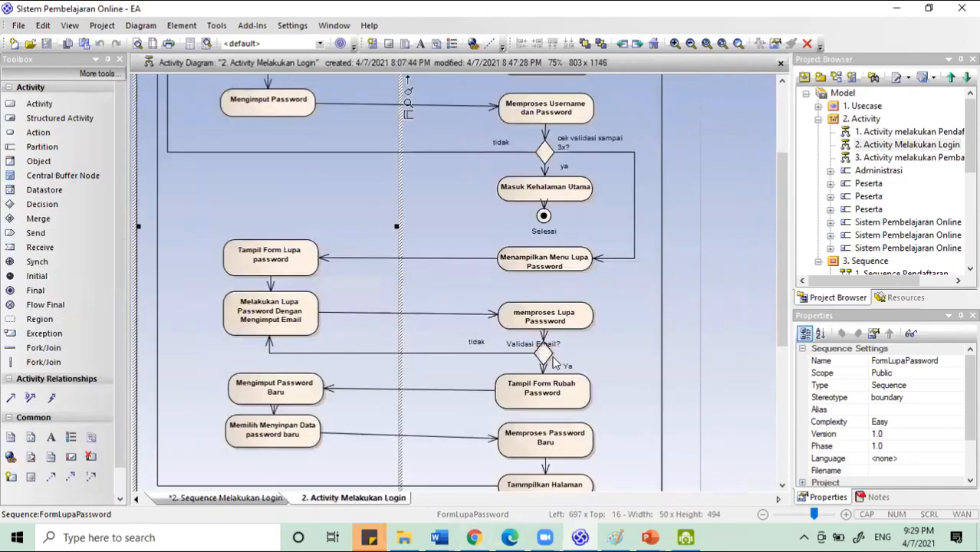
pyautogui.scroll(-2, 554, 364)
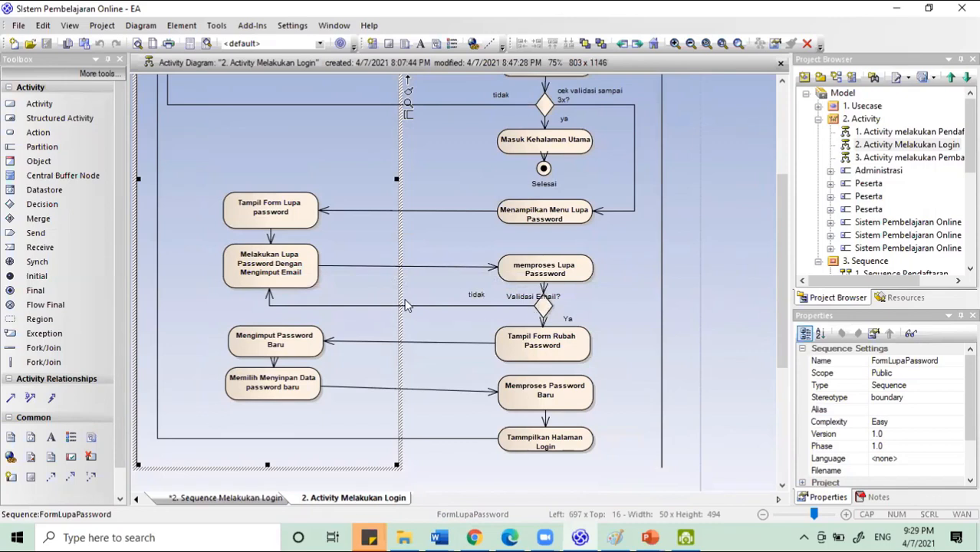
pyautogui.scroll(-2, 558, 343)
pyautogui.scroll(2, 558, 346)
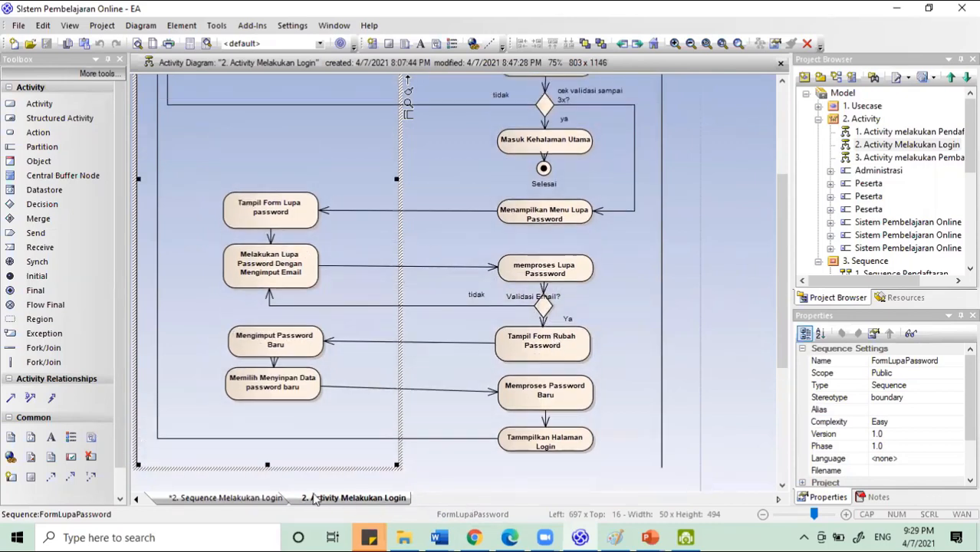
pyautogui.click(270, 499)
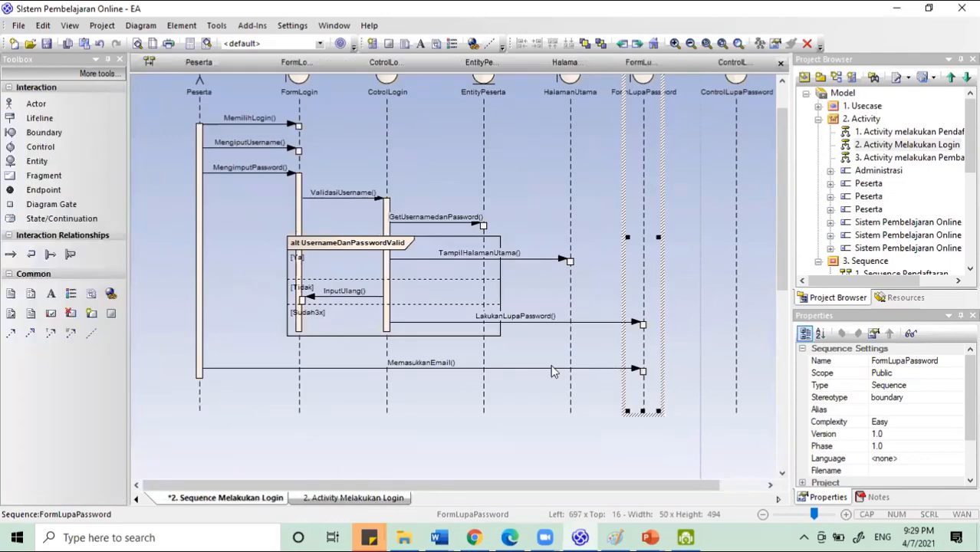
pyautogui.scroll(2, 625, 345)
pyautogui.scroll(-2, 643, 340)
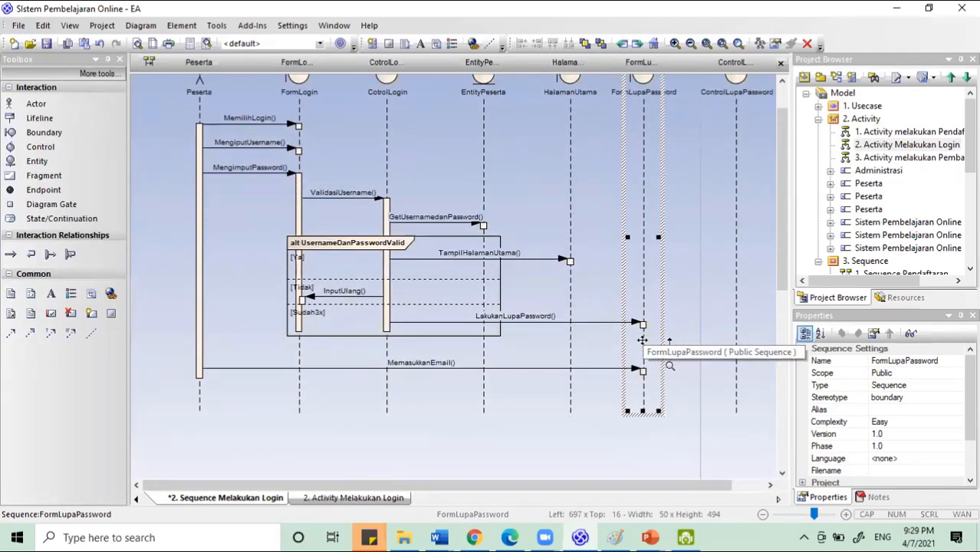
pyautogui.scroll(1, 642, 340)
pyautogui.click(728, 269)
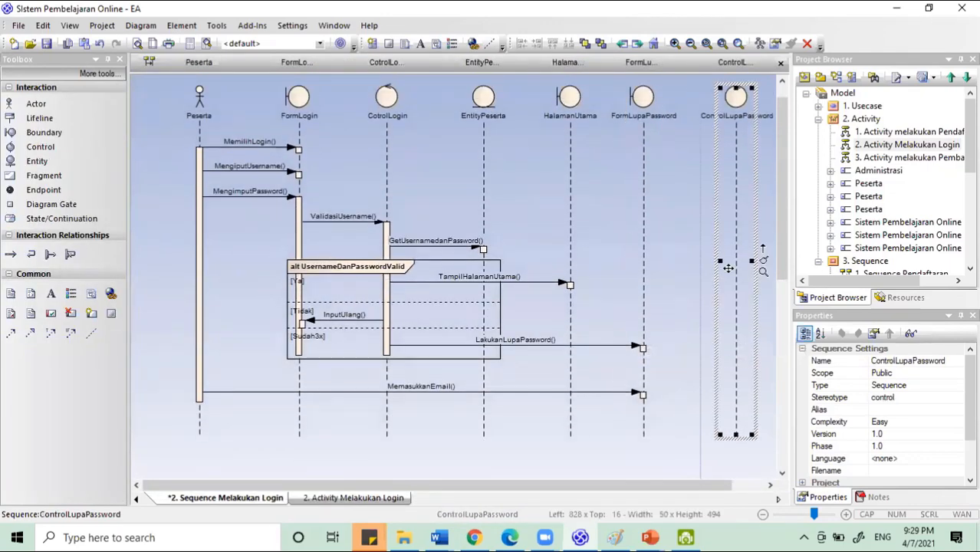
# - Draw a GetEMail message from ControlLupaPassword to the EntityPeserta lifeline
pyautogui.moveTo(568, 480); pyautogui.dragTo(650, 503)
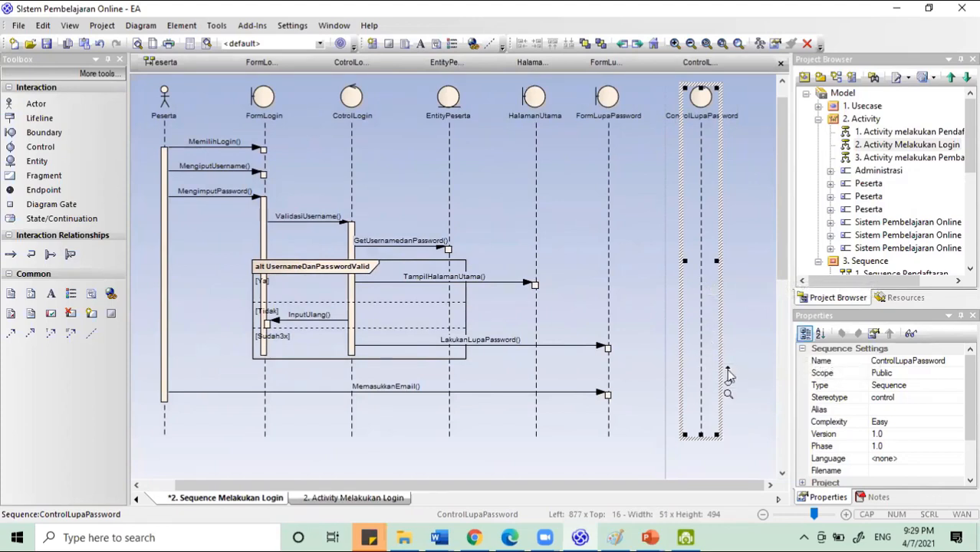
pyautogui.moveTo(729, 376); pyautogui.dragTo(676, 421)
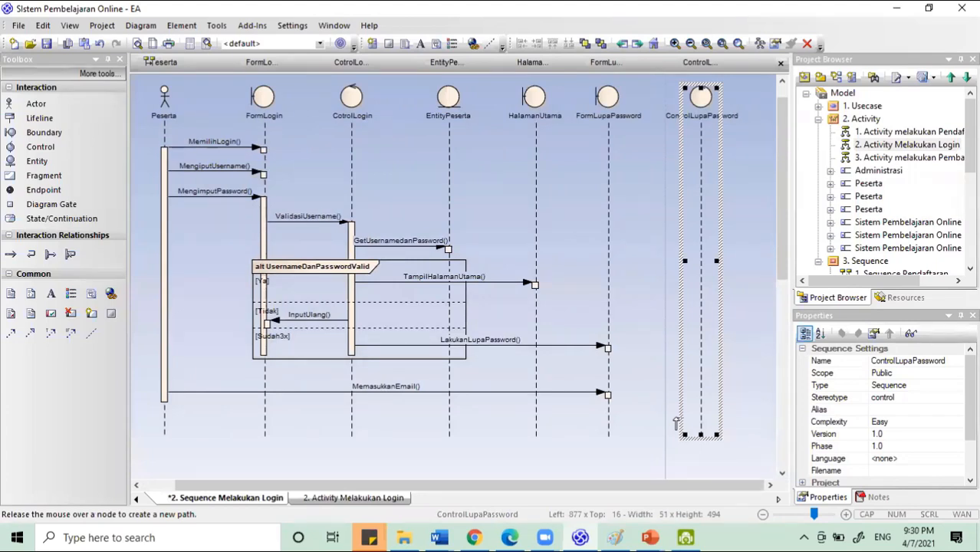
pyautogui.moveTo(676, 423); pyautogui.dragTo(449, 419)
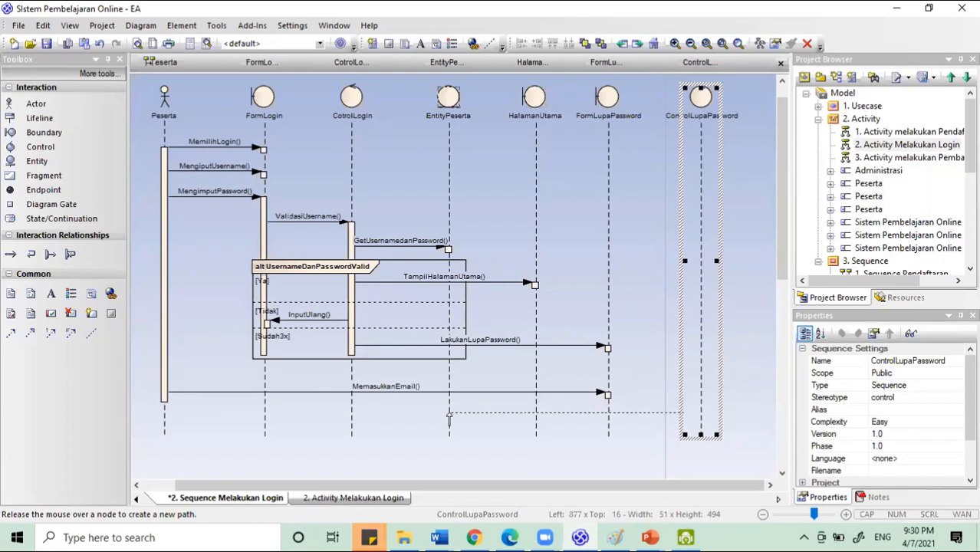
pyautogui.moveTo(449, 420); pyautogui.dragTo(450, 420)
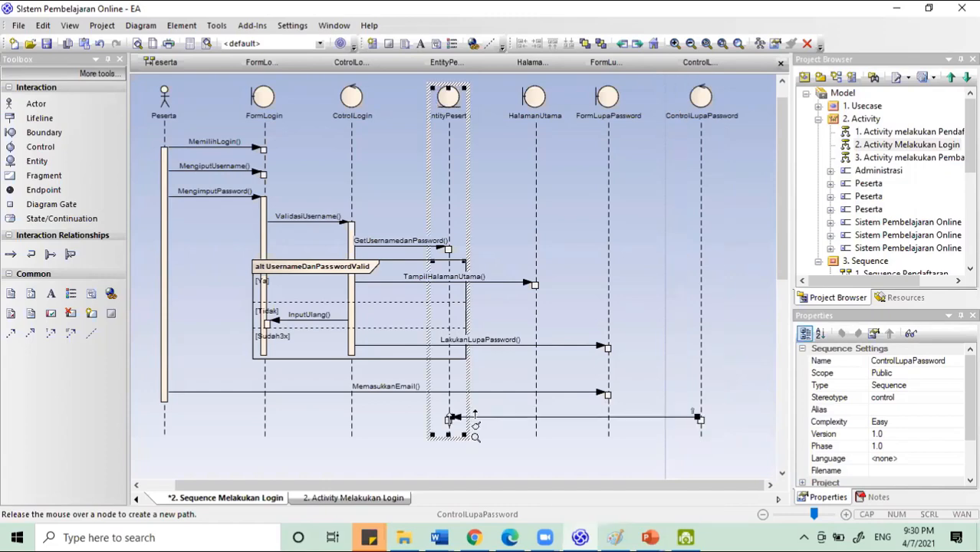
pyautogui.write('GetEMail')
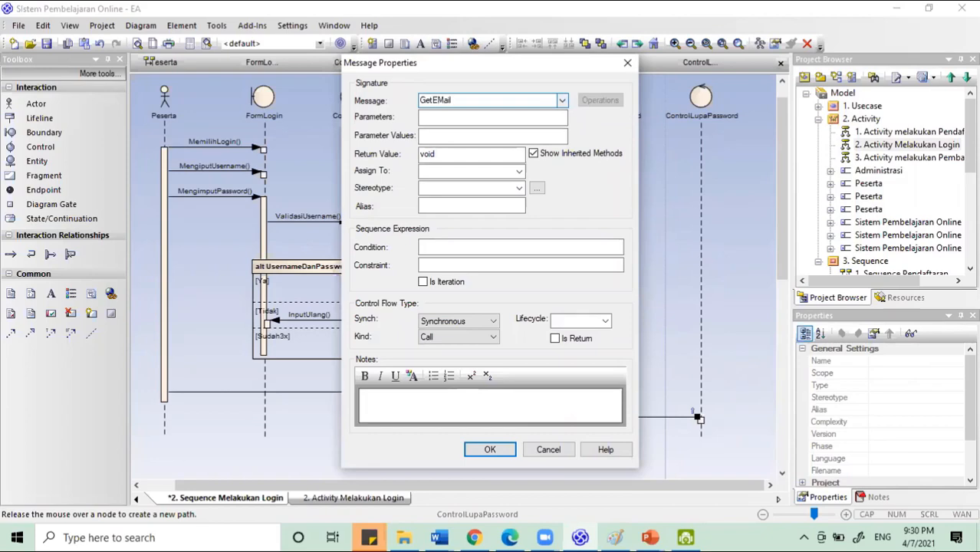
pyautogui.press('Return')
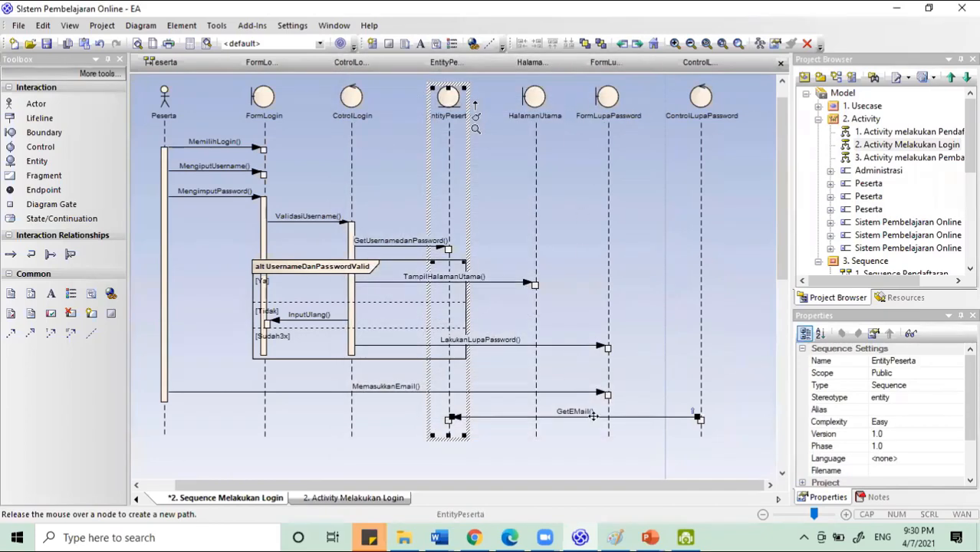
# - Stretch the CotrolLogin lifeline downward, then switch back to the login activity diagram
pyautogui.scroll(-3, 587, 437)
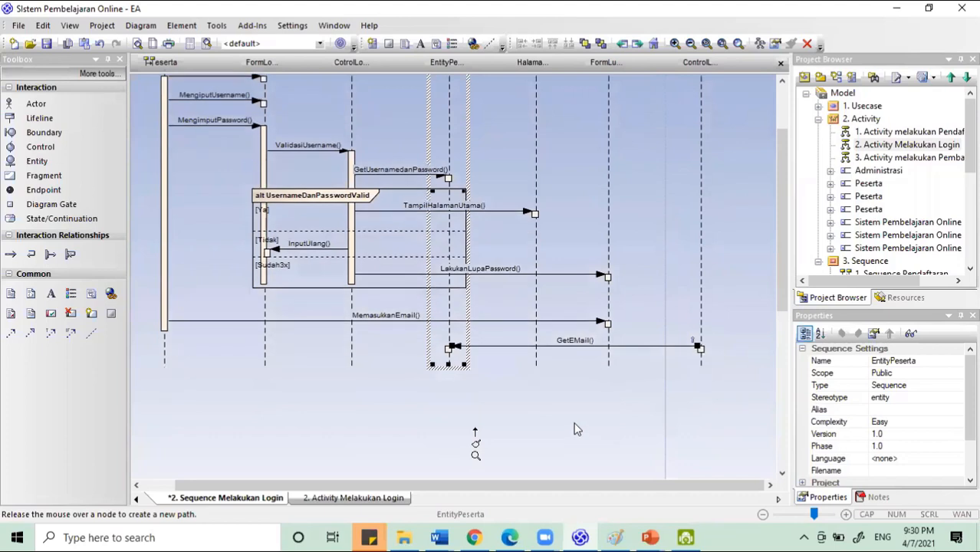
pyautogui.scroll(3, 583, 433)
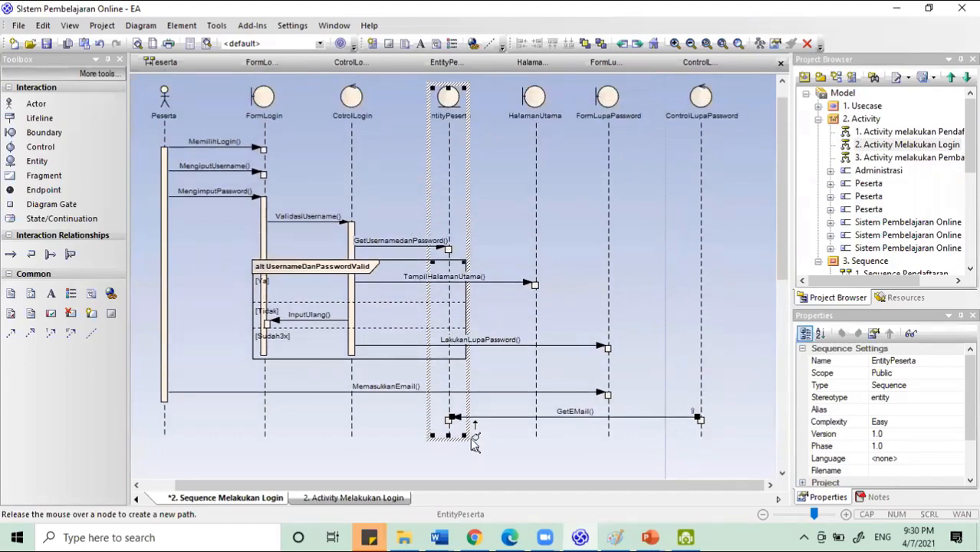
pyautogui.click(370, 434)
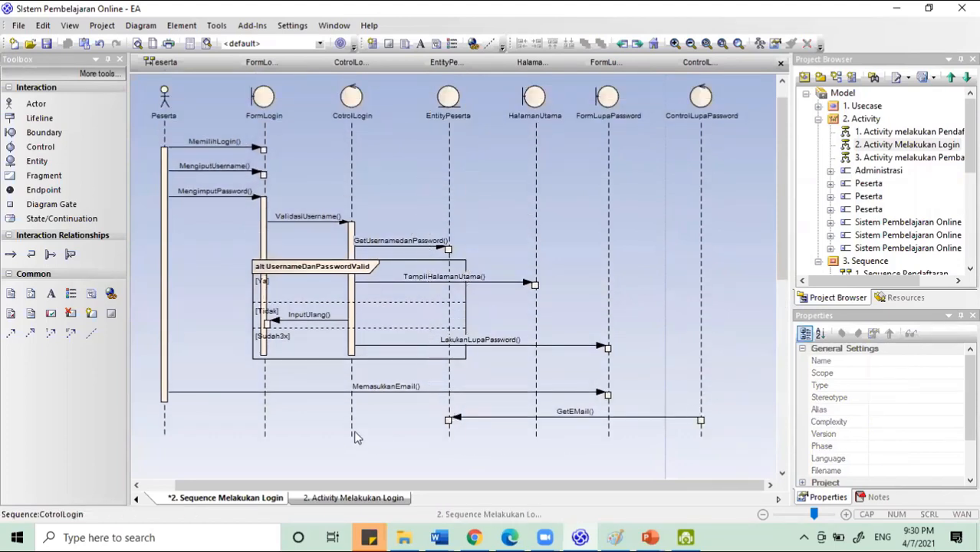
pyautogui.click(354, 432)
pyautogui.scroll(-1, 356, 429)
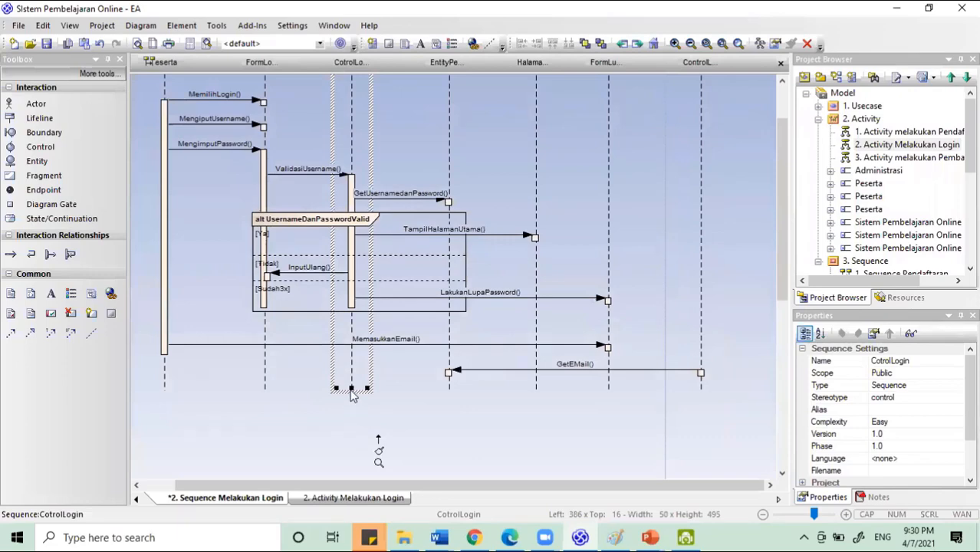
pyautogui.moveTo(352, 389); pyautogui.dragTo(355, 436)
pyautogui.moveTo(357, 472); pyautogui.dragTo(356, 469)
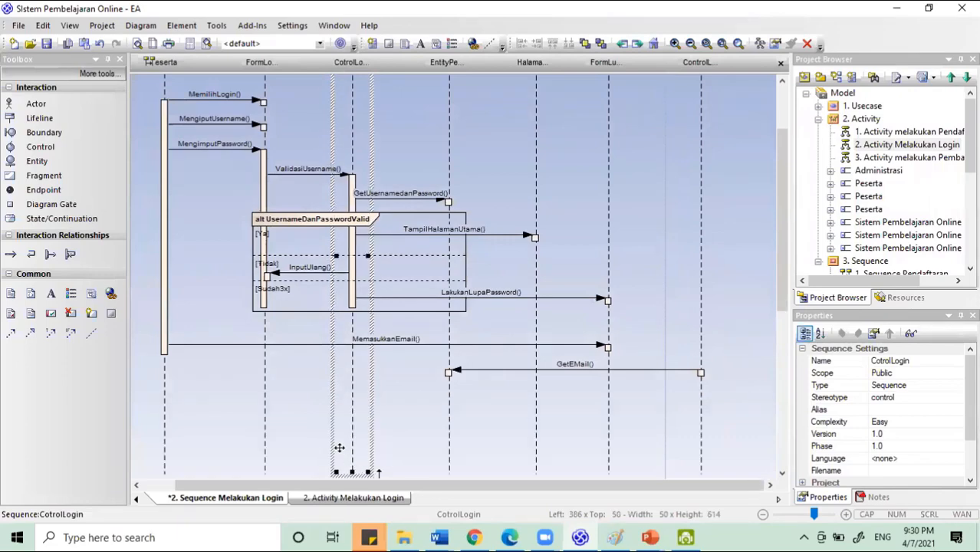
pyautogui.scroll(-3, 375, 464)
pyautogui.click(353, 498)
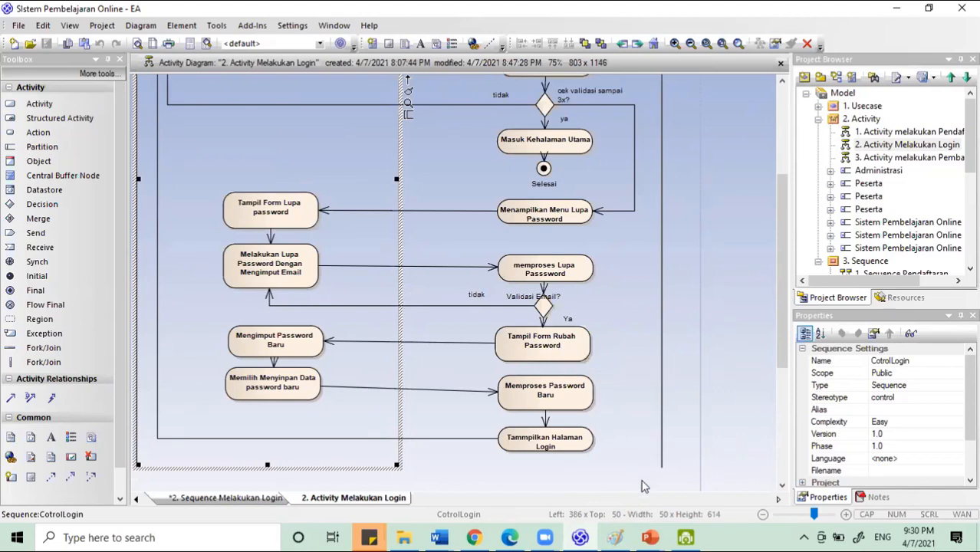
# - Add an alt fragment named ValidasiEmail below the GetEMail message
pyautogui.click(270, 499)
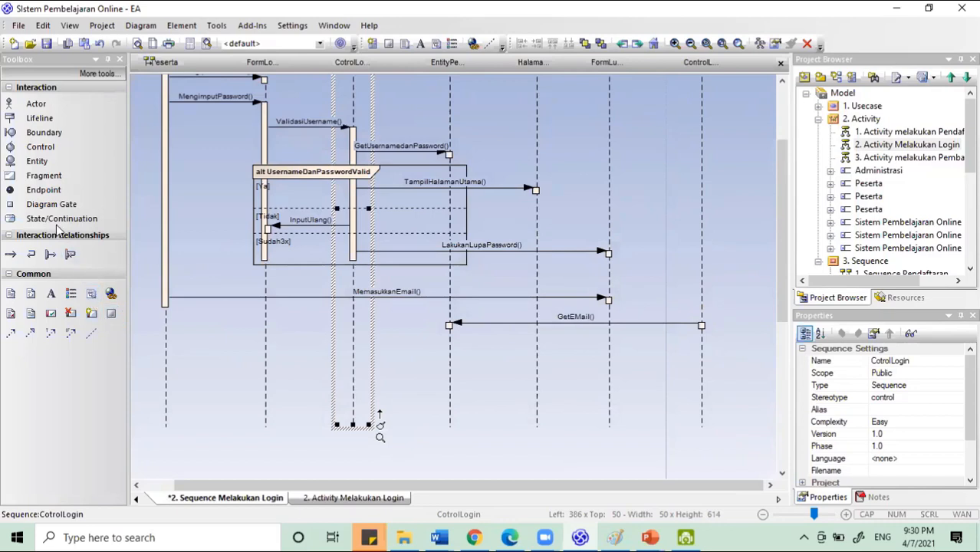
pyautogui.click(45, 177)
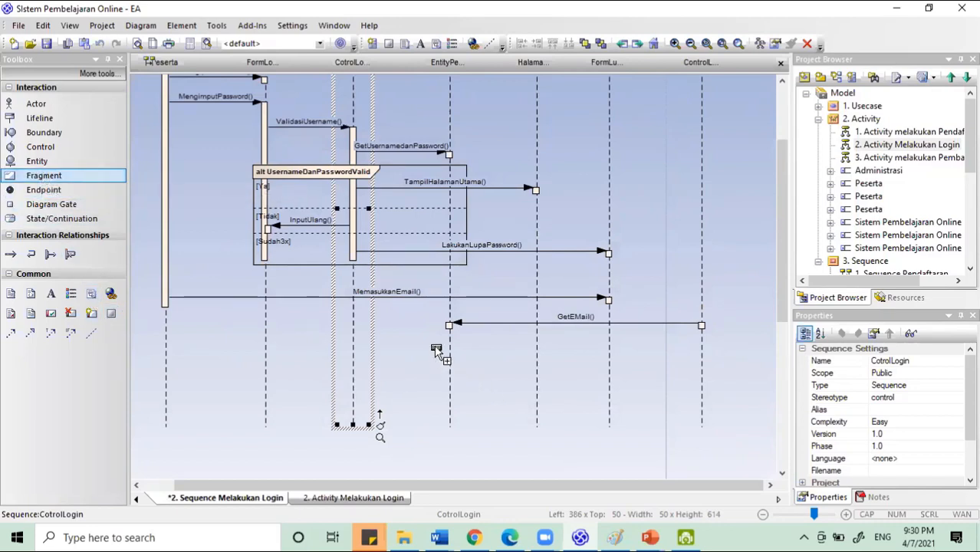
pyautogui.scroll(3, 479, 380)
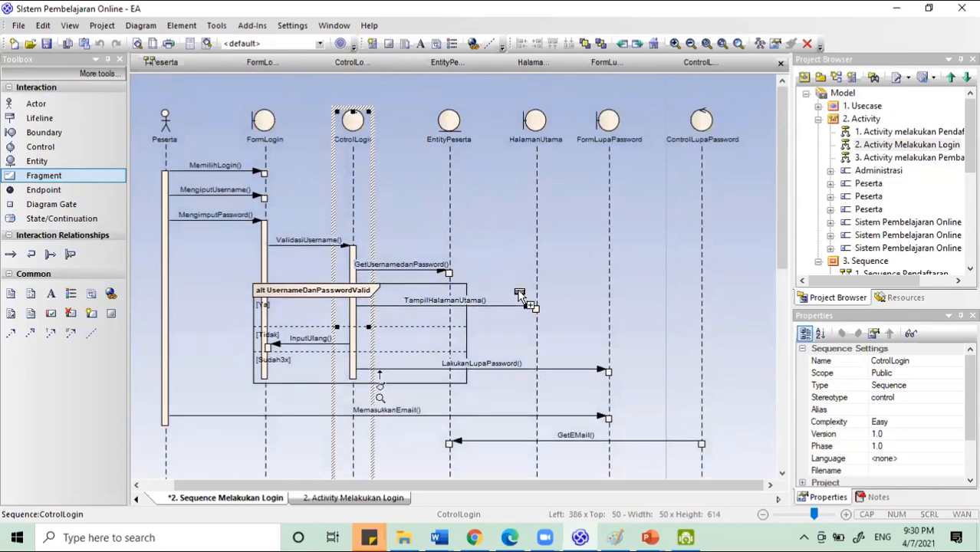
pyautogui.scroll(-1, 588, 345)
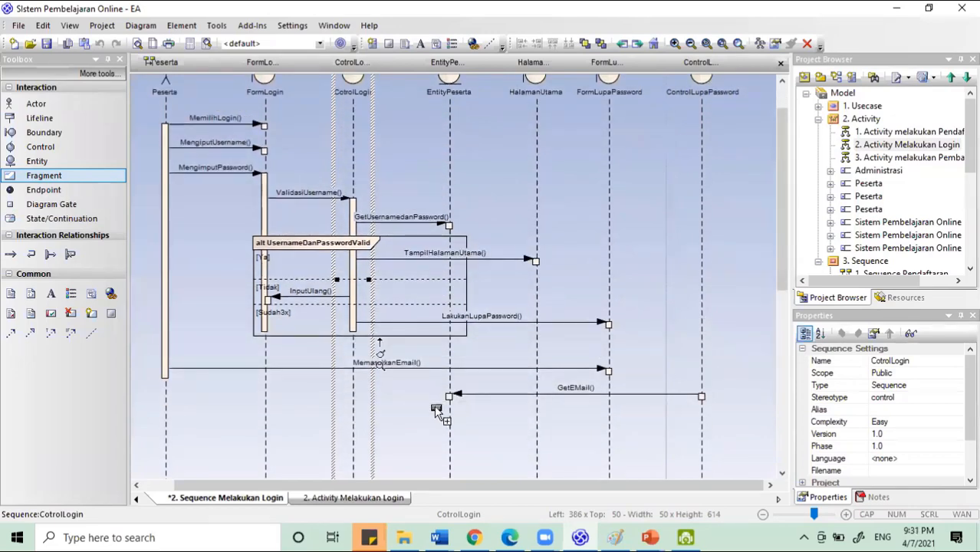
pyautogui.click(422, 411)
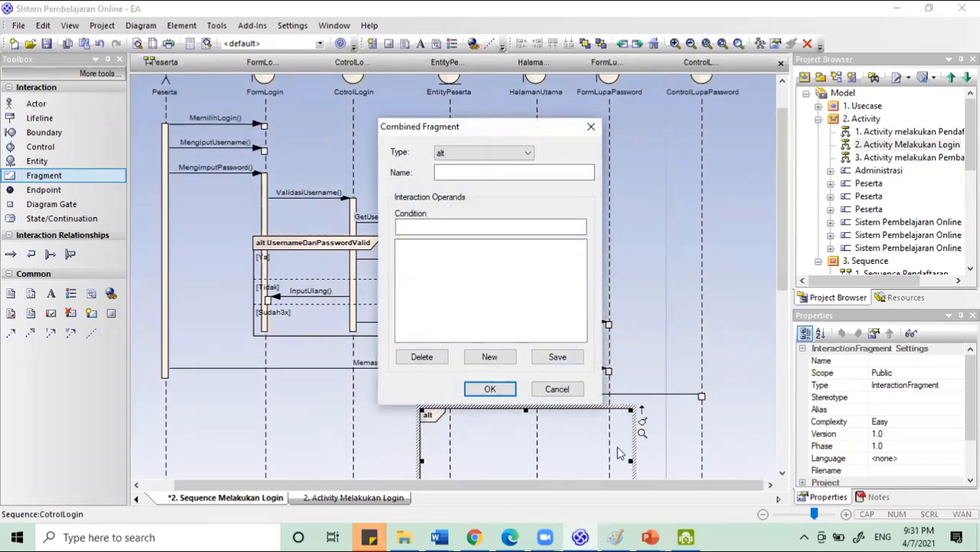
pyautogui.click(469, 173)
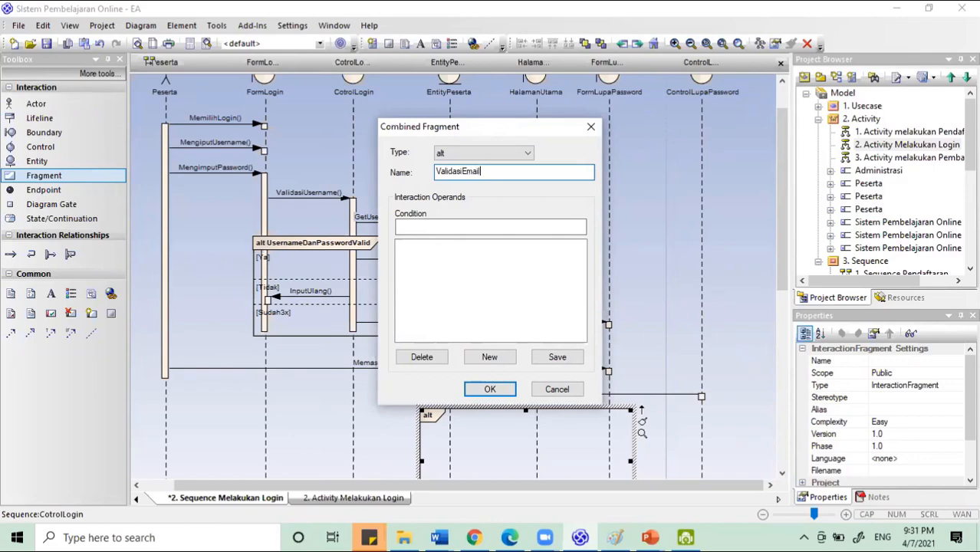
pyautogui.press('Return')
# - Widen the ValidasiEmail fragment, then view the login activity diagram for reference
pyautogui.scroll(-3, 535, 232)
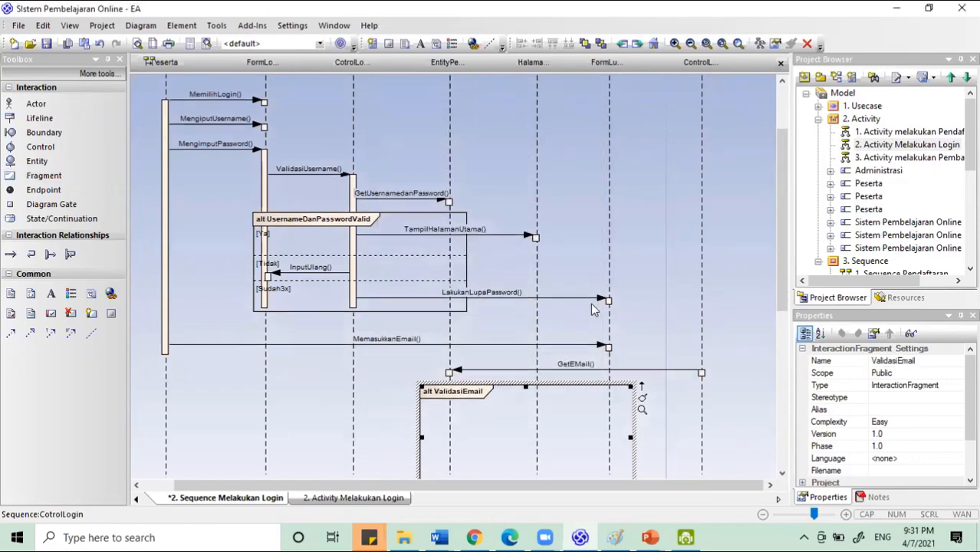
pyautogui.moveTo(629, 391); pyautogui.dragTo(729, 399)
pyautogui.scroll(5, 491, 239)
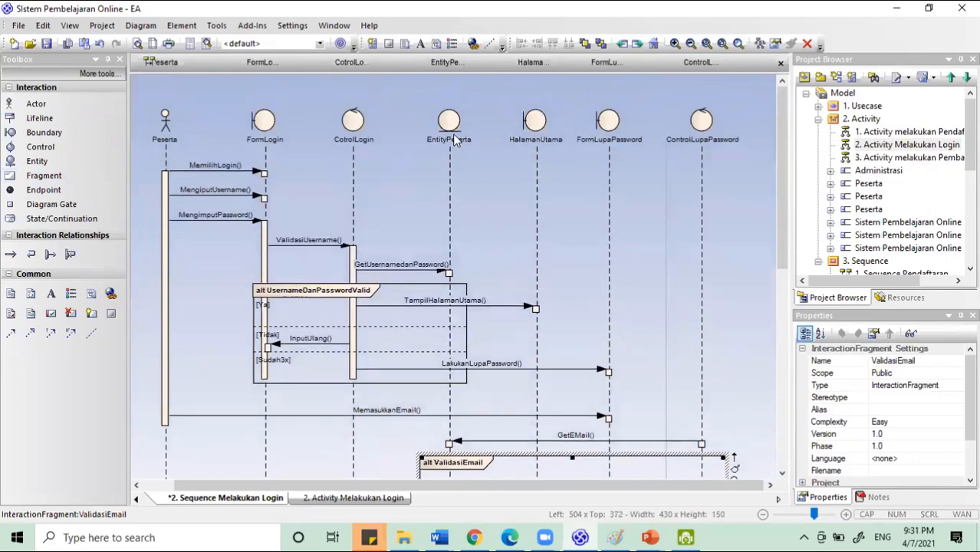
pyautogui.scroll(-6, 627, 301)
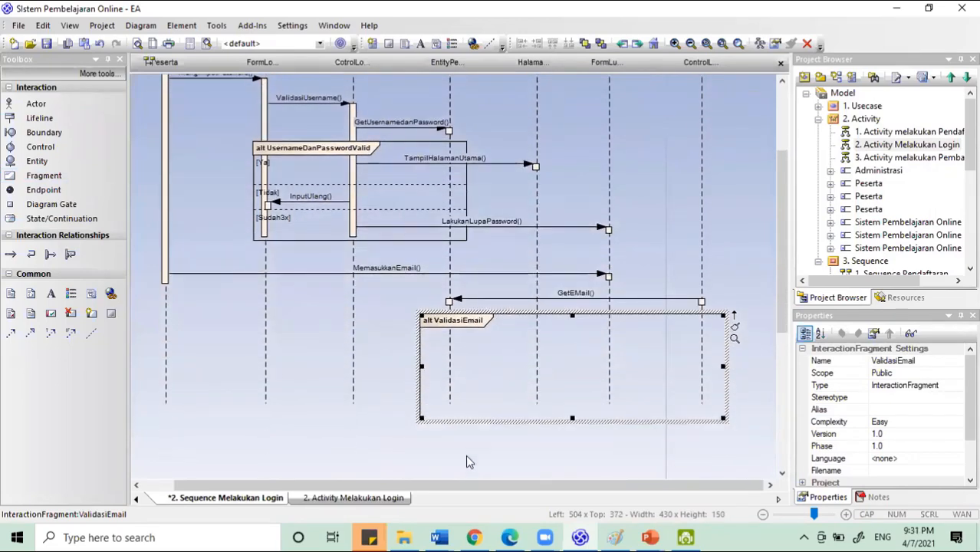
pyautogui.click(368, 498)
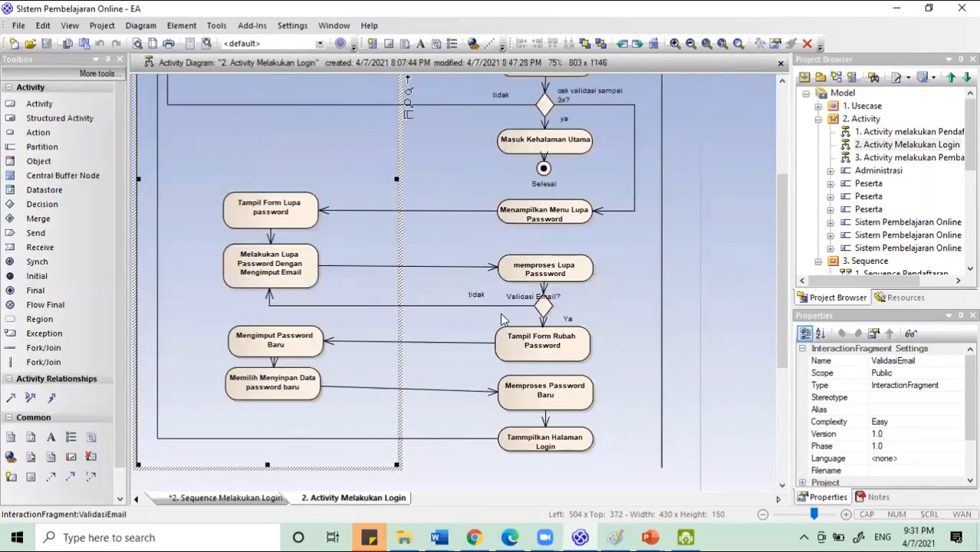
pyautogui.scroll(-2, 535, 343)
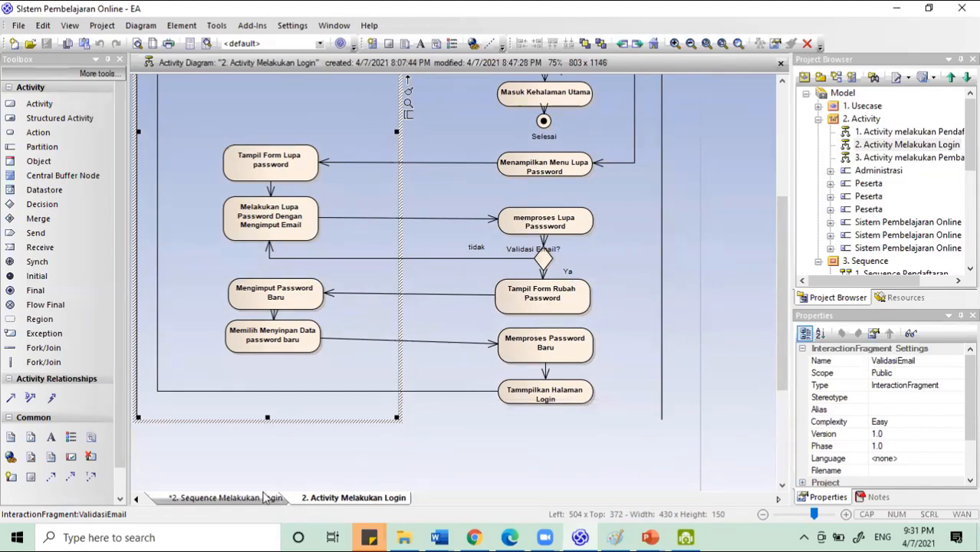
# - Shorten the ValidasiEmail fragment and give it two operands, [Ya] and [Tidak]
pyautogui.click(230, 498)
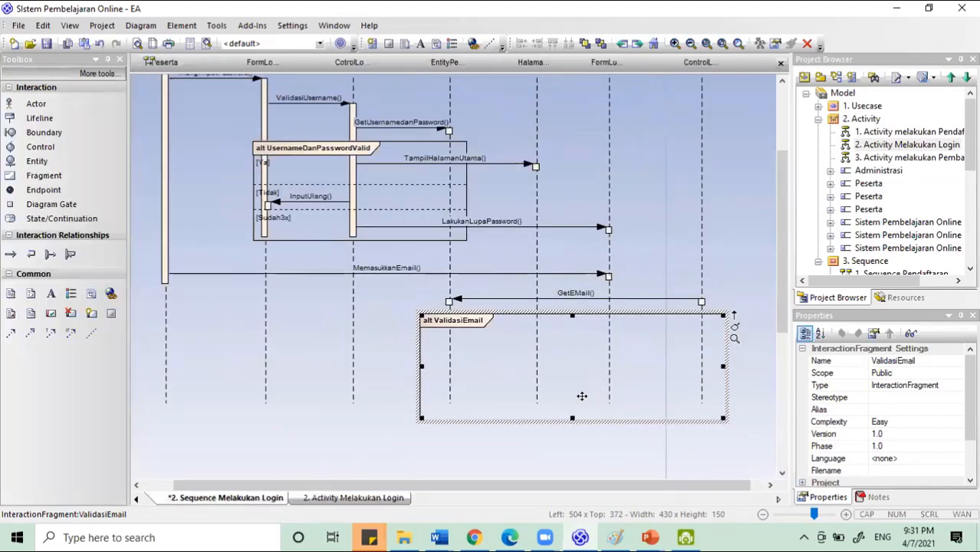
pyautogui.moveTo(572, 419); pyautogui.dragTo(572, 375)
pyautogui.doubleClick(562, 346)
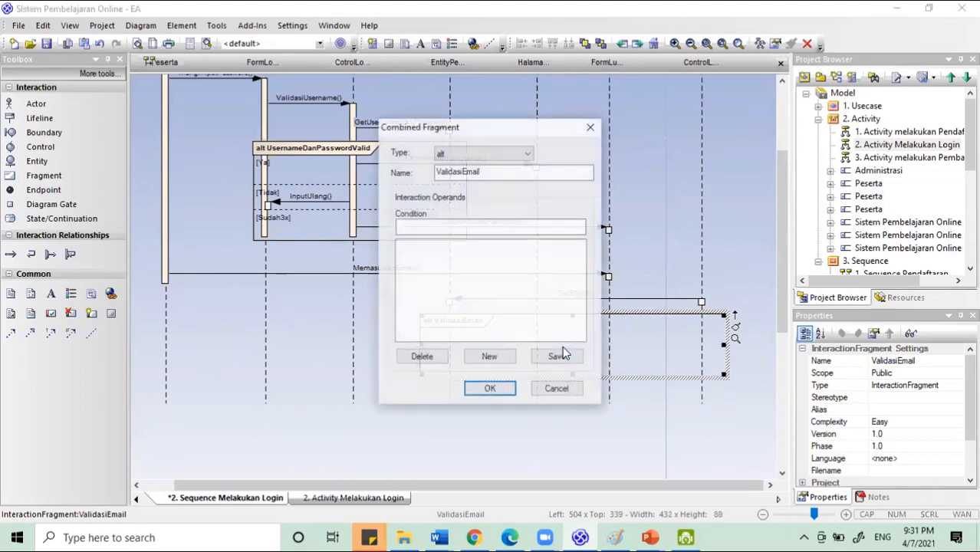
pyautogui.click(445, 226)
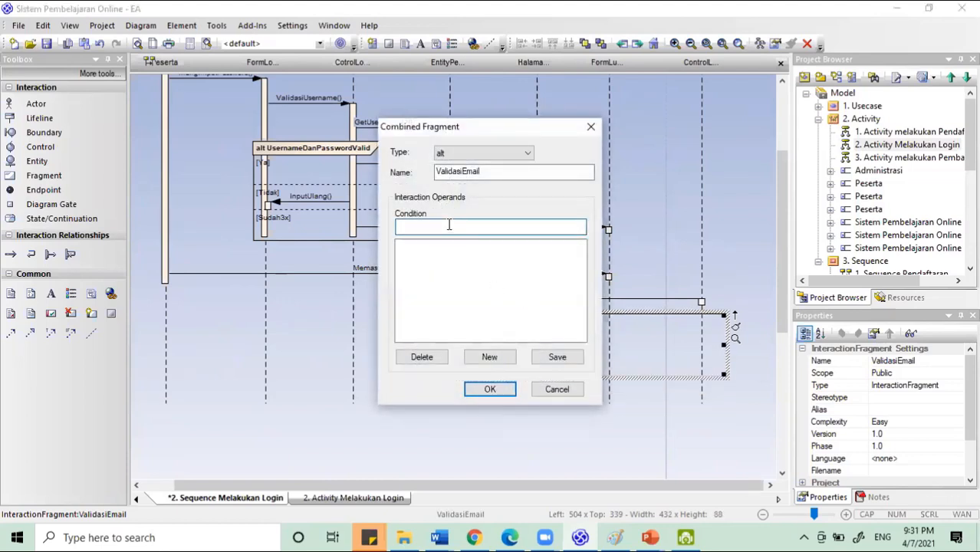
pyautogui.write('Ya')
pyautogui.click(549, 358)
pyautogui.click(452, 225)
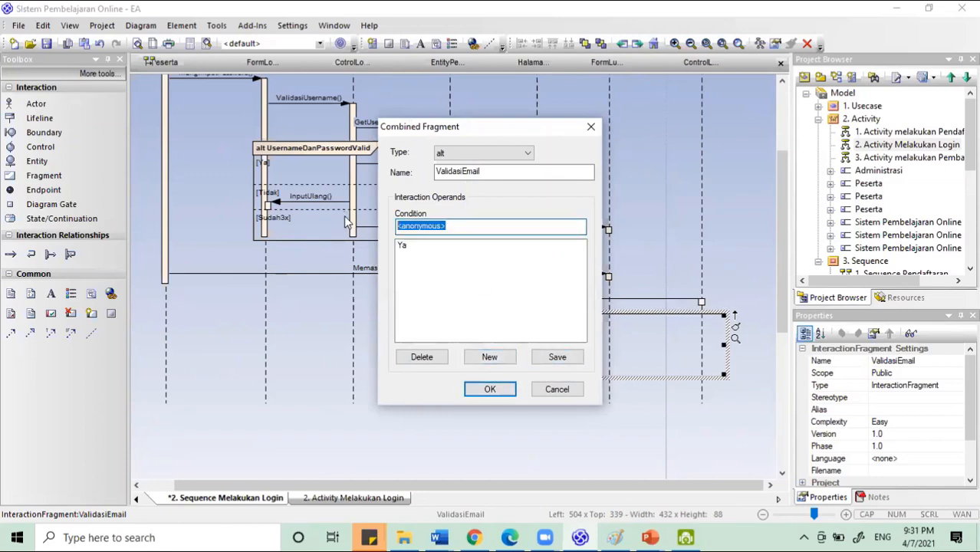
pyautogui.write('Tidak')
pyautogui.click(562, 358)
pyautogui.click(499, 392)
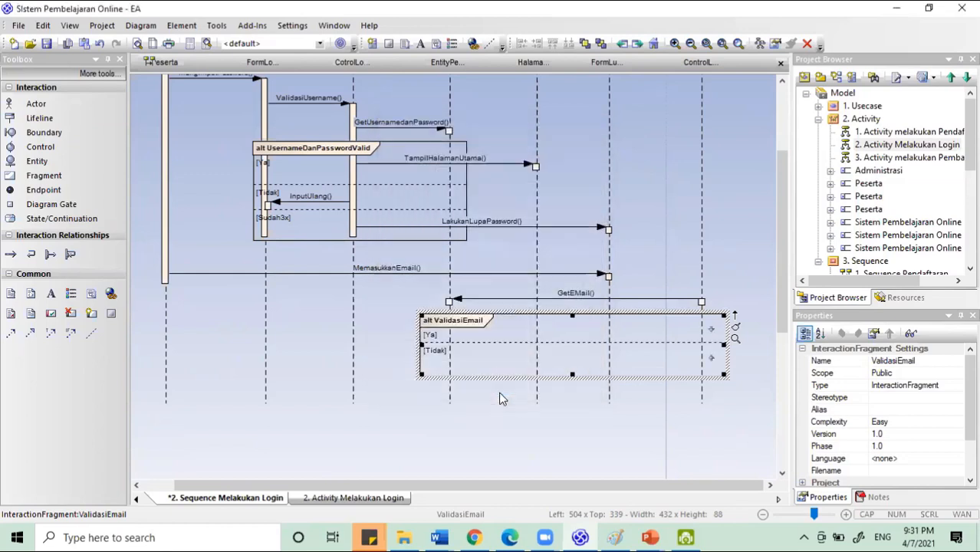
pyautogui.click(586, 461)
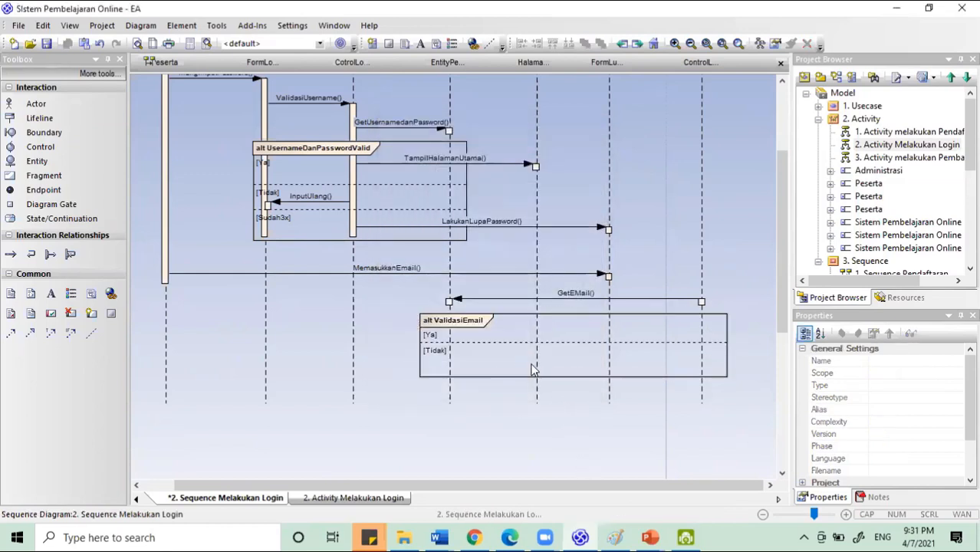
pyautogui.scroll(3, 554, 429)
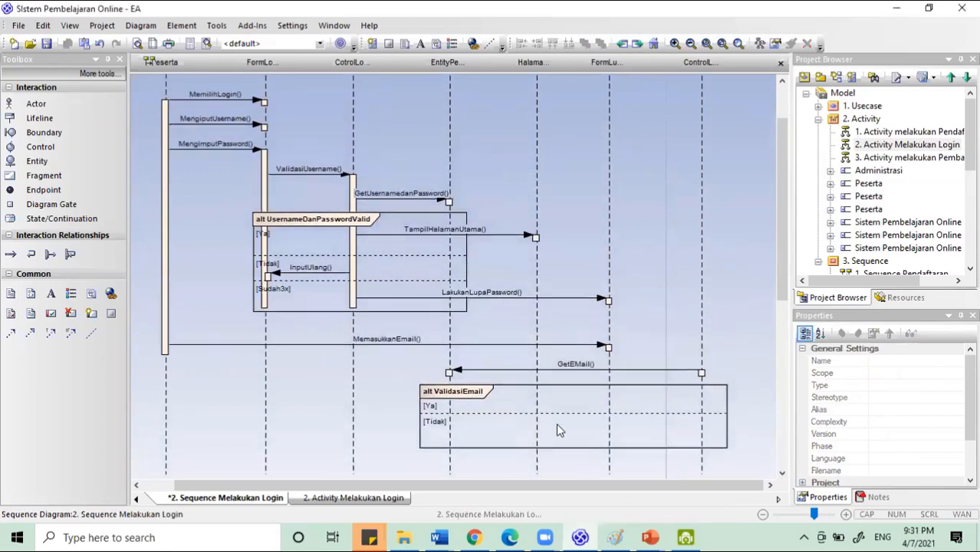
pyautogui.scroll(3, 542, 439)
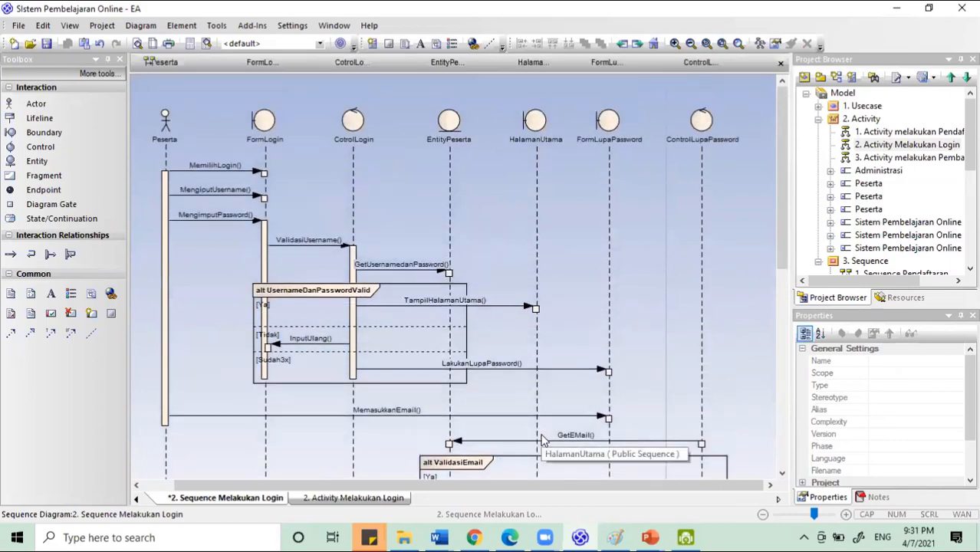
pyautogui.scroll(-2, 541, 439)
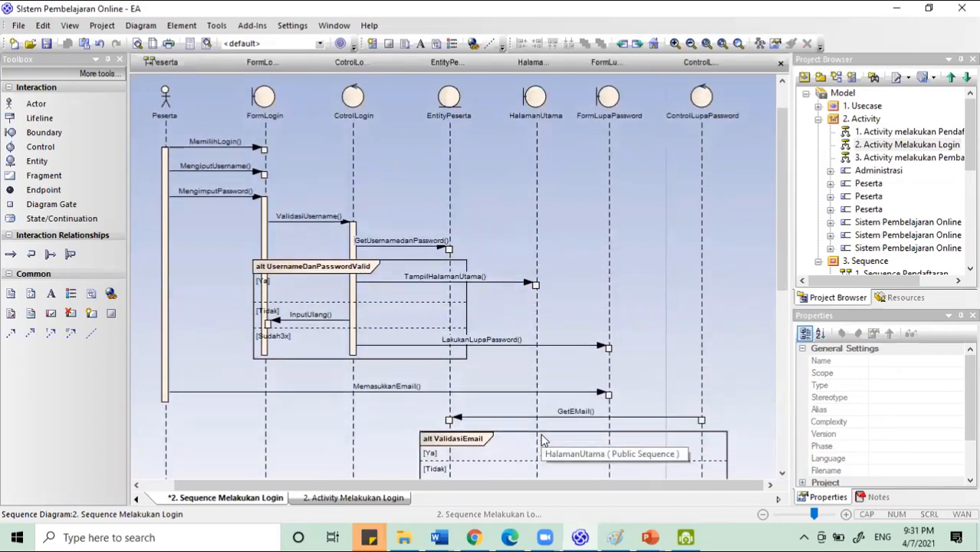
pyautogui.click(364, 497)
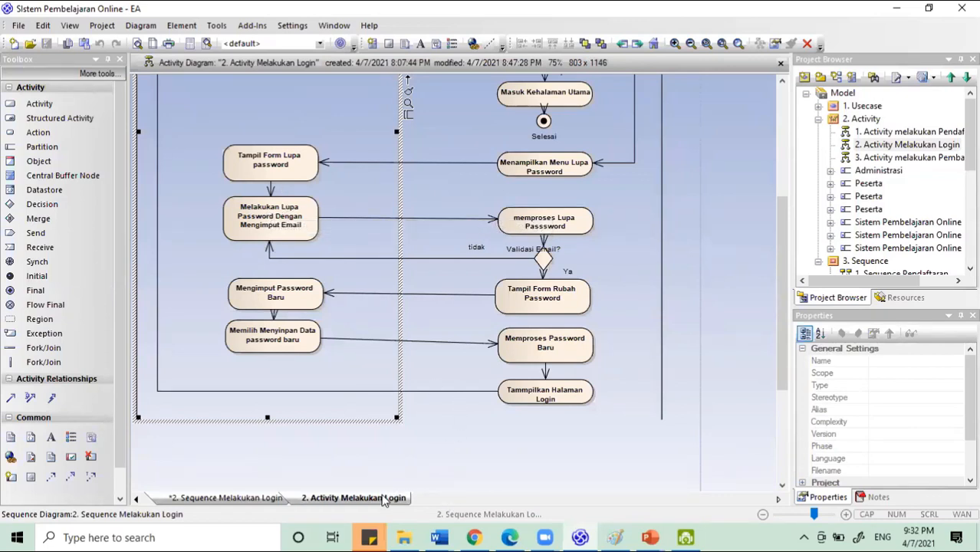
pyautogui.click(267, 498)
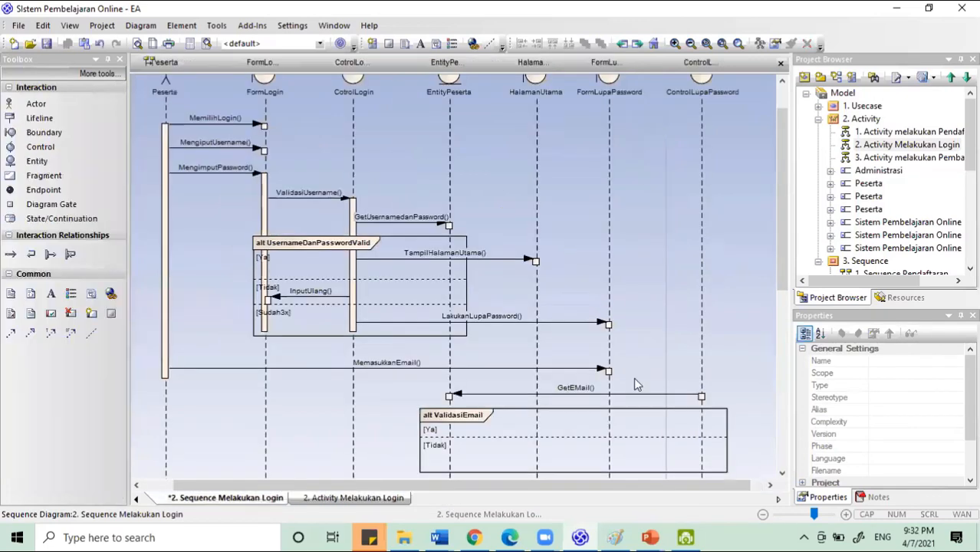
pyautogui.scroll(-2, 637, 391)
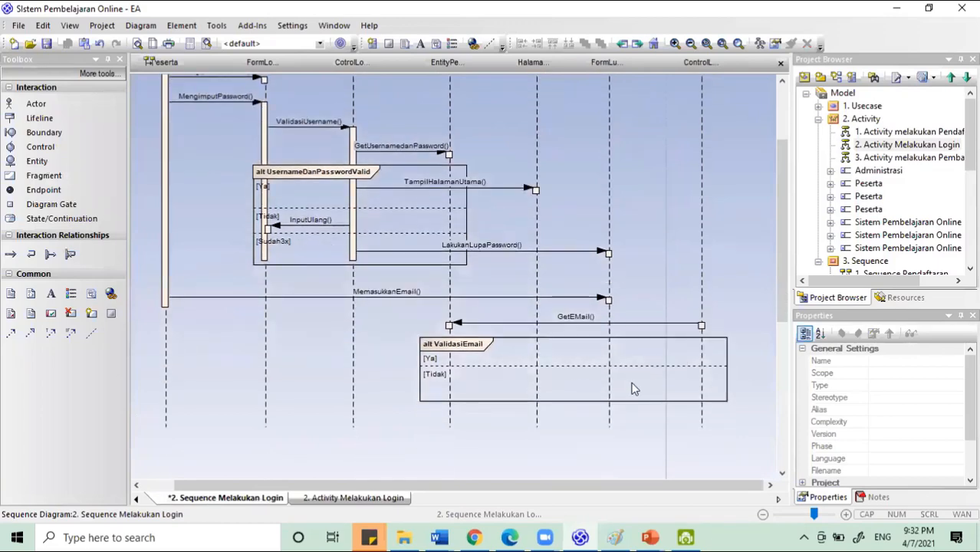
pyautogui.scroll(3, 632, 389)
pyautogui.scroll(-2, 648, 388)
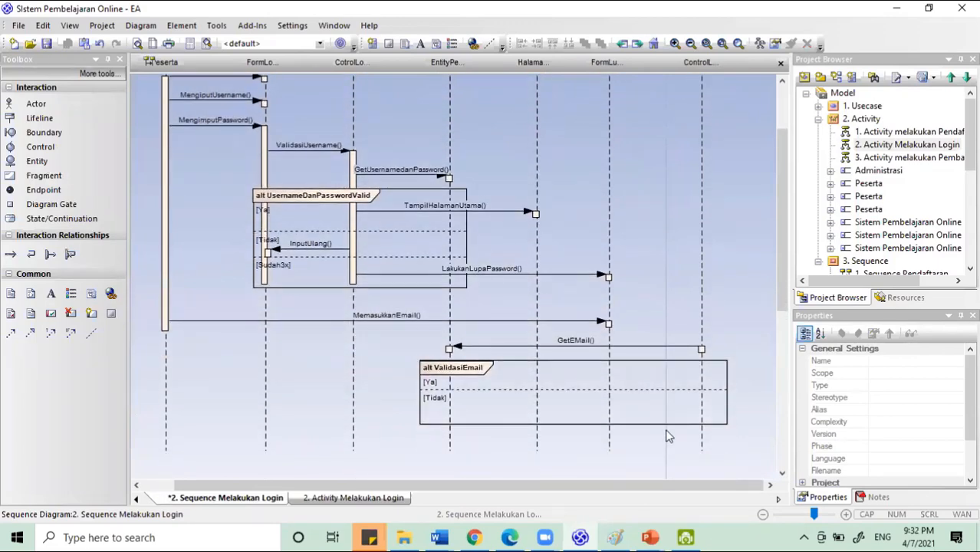
pyautogui.click(702, 414)
pyautogui.moveTo(729, 420); pyautogui.dragTo(546, 414)
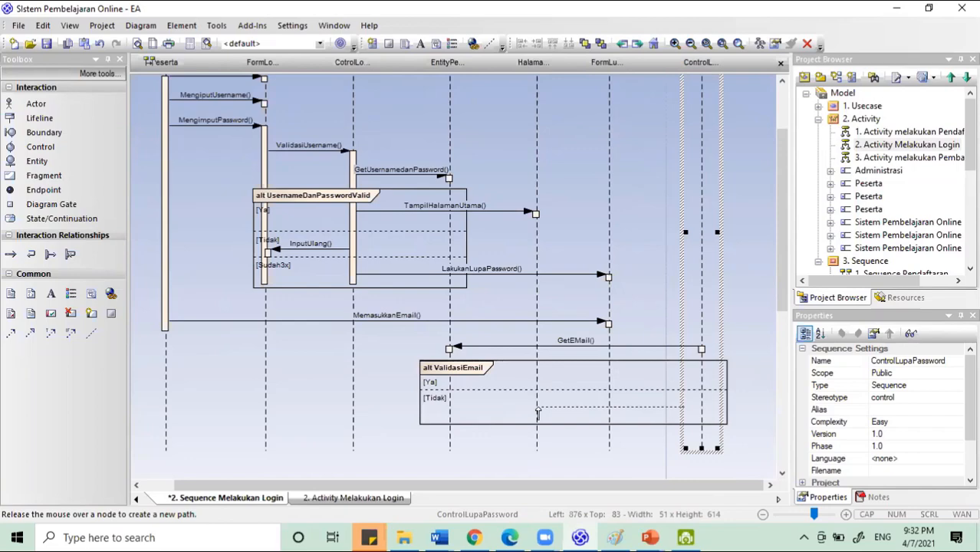
# - Cancel the accidental self-message on the ControlLupaPassword lifeline
pyautogui.moveTo(537, 413); pyautogui.dragTo(689, 408)
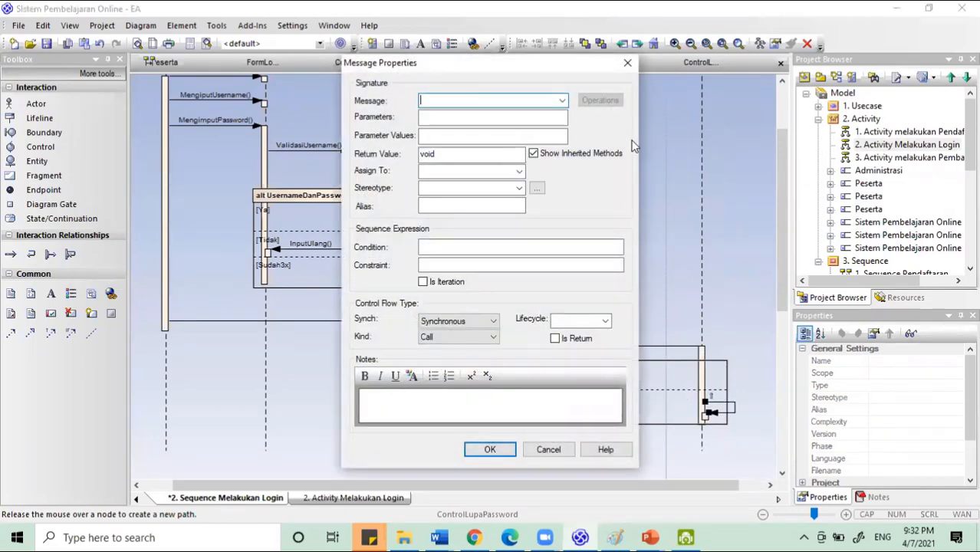
pyautogui.click(628, 62)
pyautogui.scroll(3, 638, 251)
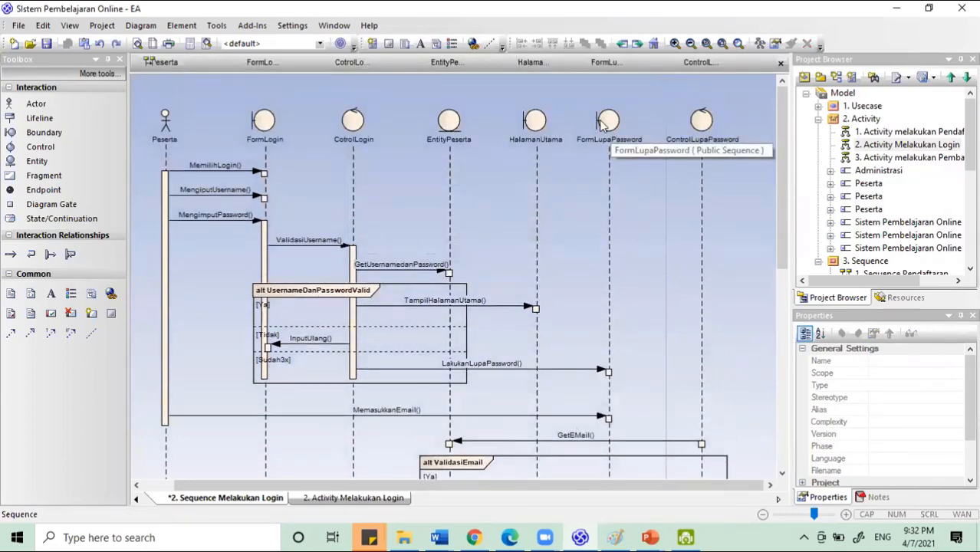
pyautogui.scroll(-4, 639, 265)
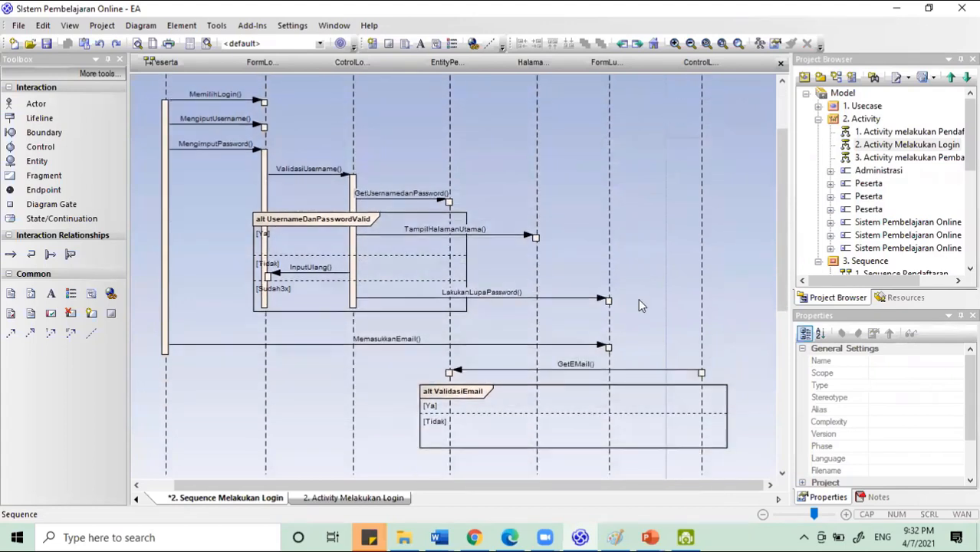
# - Draw an InputUlang() message from ControlLupaPassword to FormLupaPassword in the [Tidak] operand
pyautogui.click(702, 360)
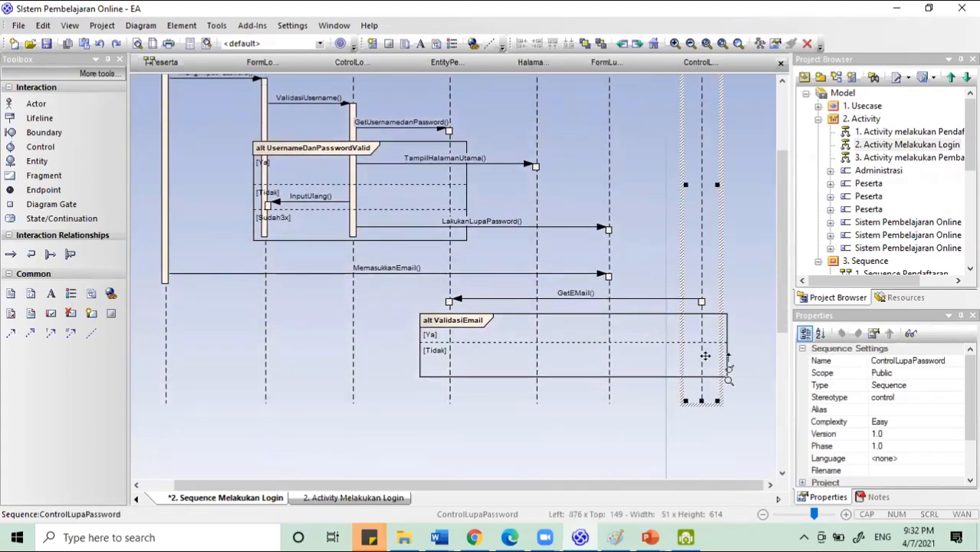
pyautogui.moveTo(729, 365); pyautogui.dragTo(612, 363)
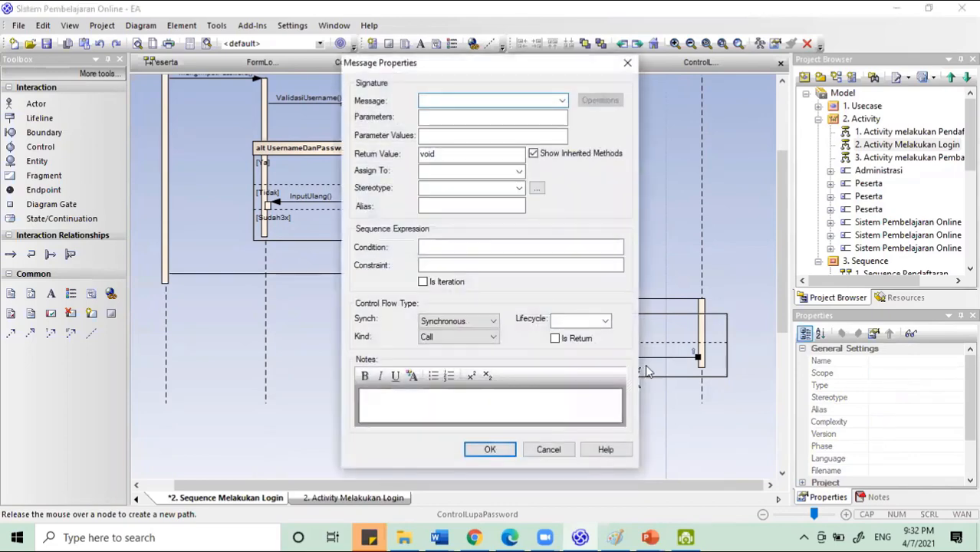
pyautogui.write('Input')
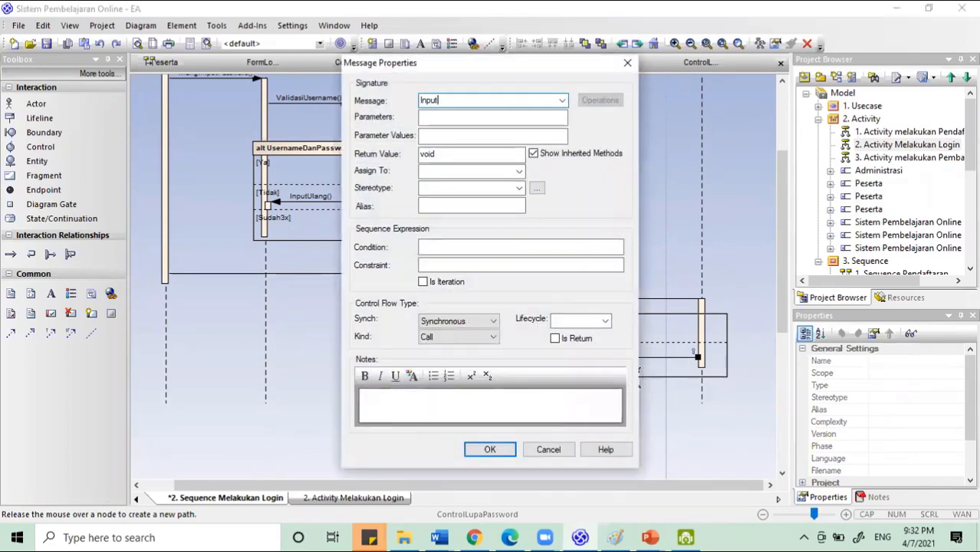
pyautogui.write('Ulang')
pyautogui.press('Return')
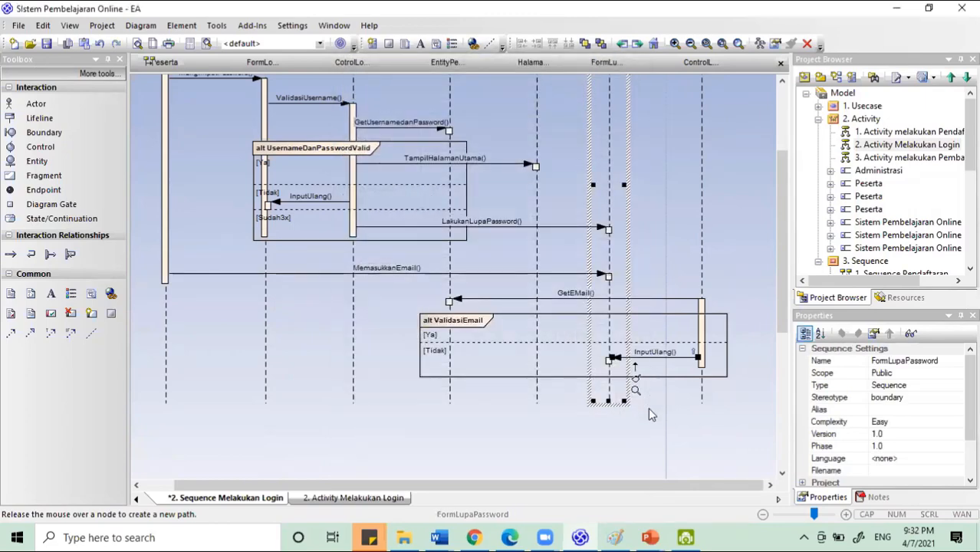
pyautogui.scroll(1, 705, 422)
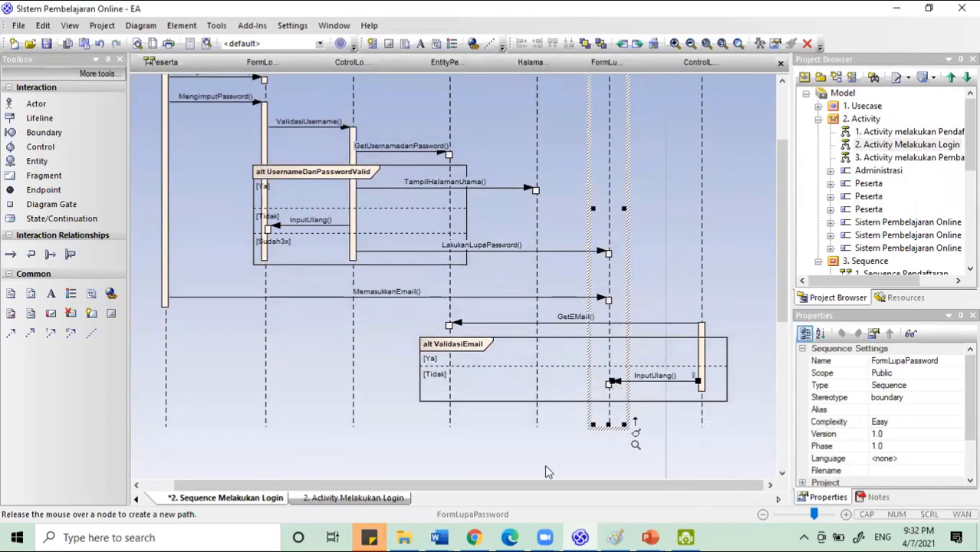
pyautogui.click(354, 500)
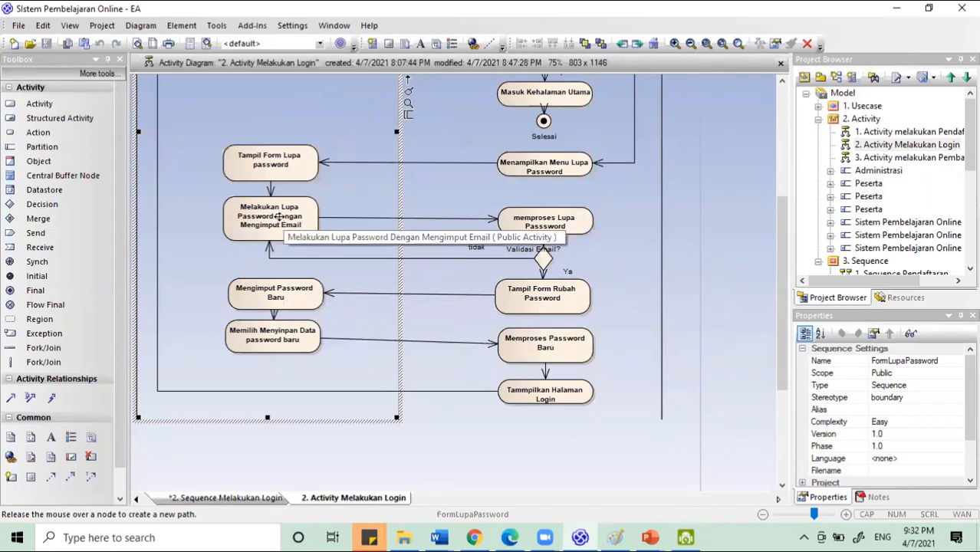
# - Check the Tampil Form Rubah Password step in the activity diagram, then return to the sequence diagram
pyautogui.click(544, 293)
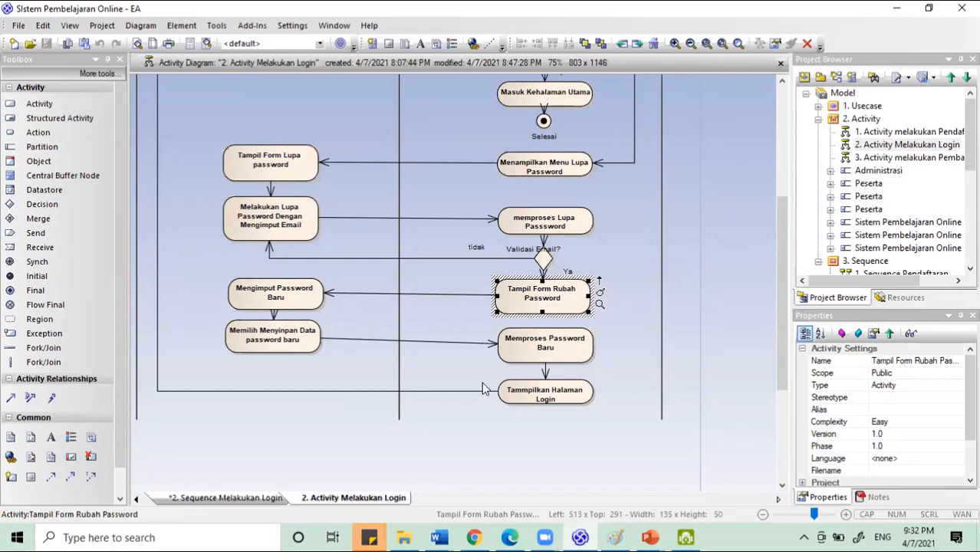
pyautogui.click(266, 499)
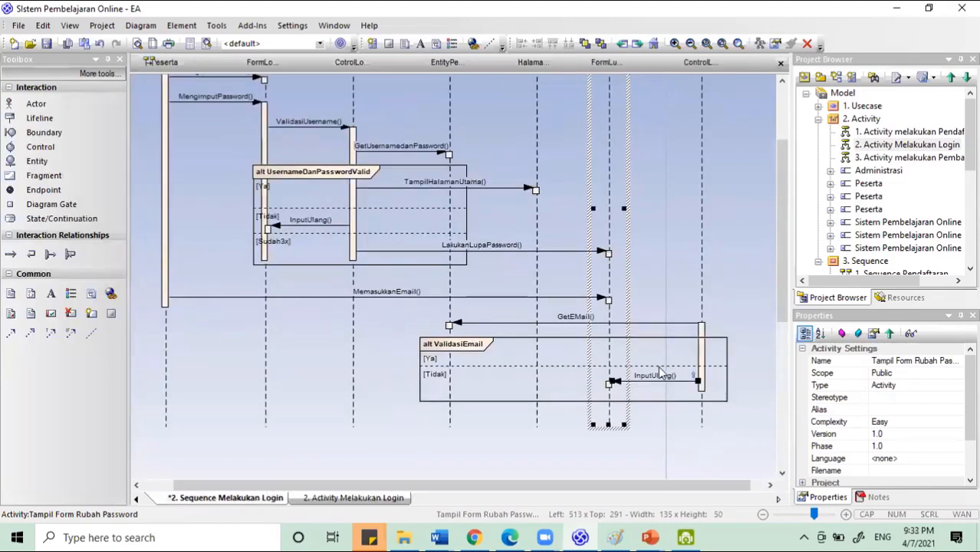
pyautogui.scroll(5, 663, 368)
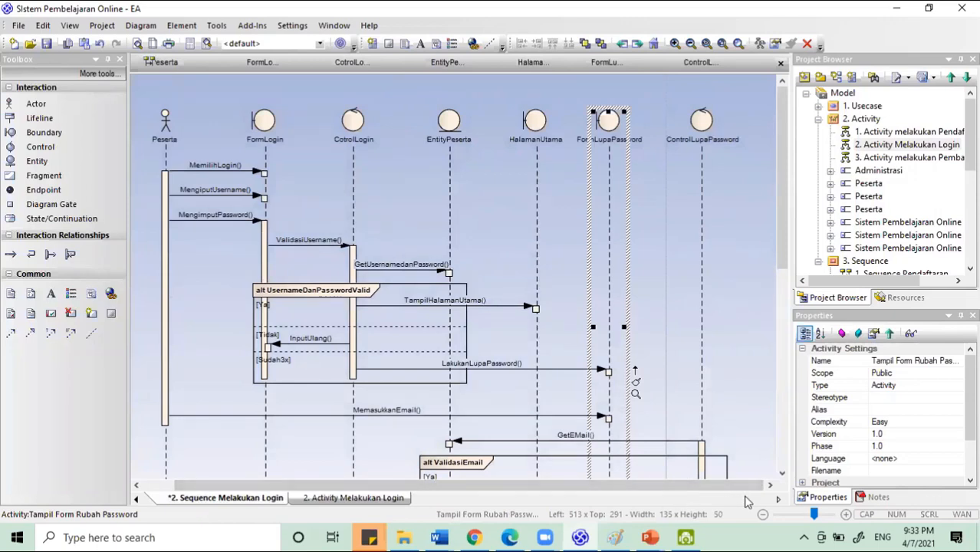
# - Add a FormRubahPassword boundary lifeline and nudge it just right of ControlLupaPassword
pyautogui.click(57, 135)
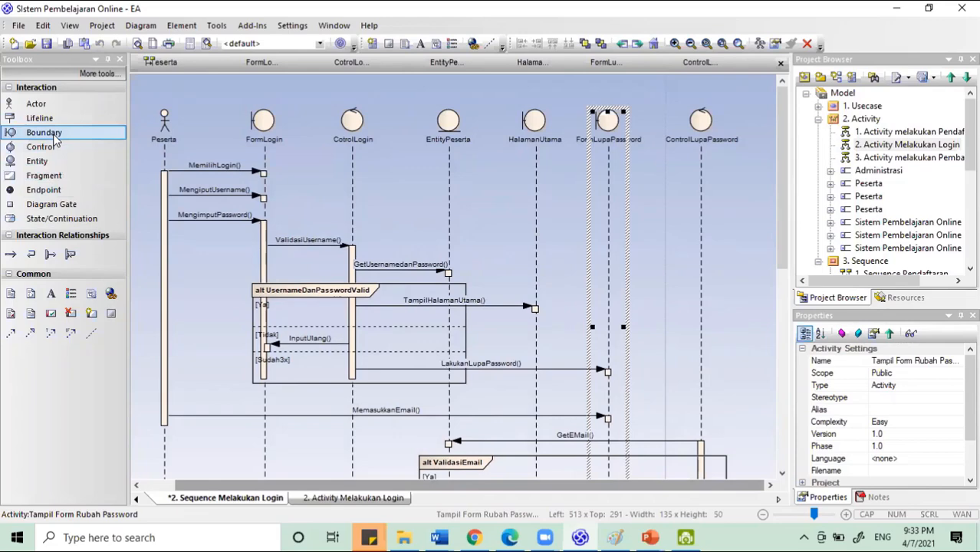
pyautogui.click(762, 123)
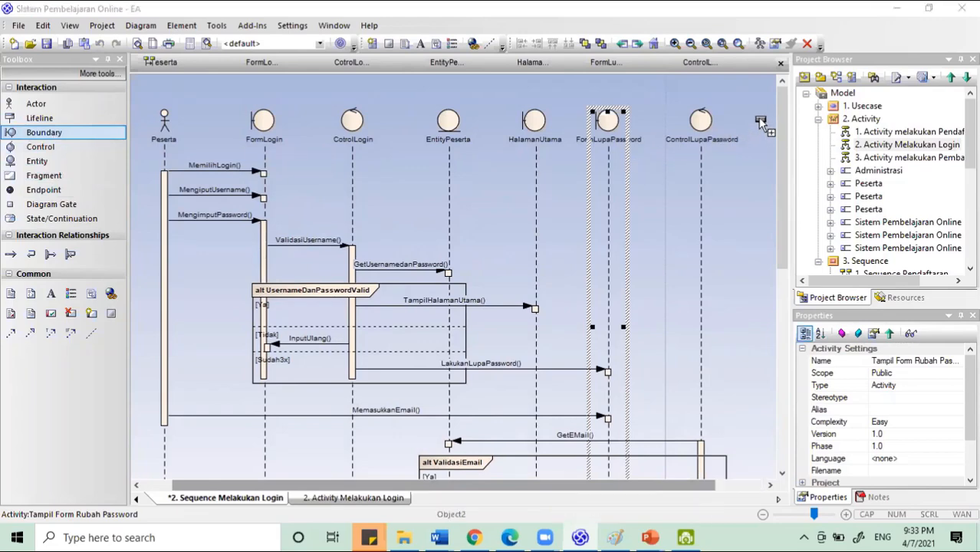
pyautogui.write('FormRubah')
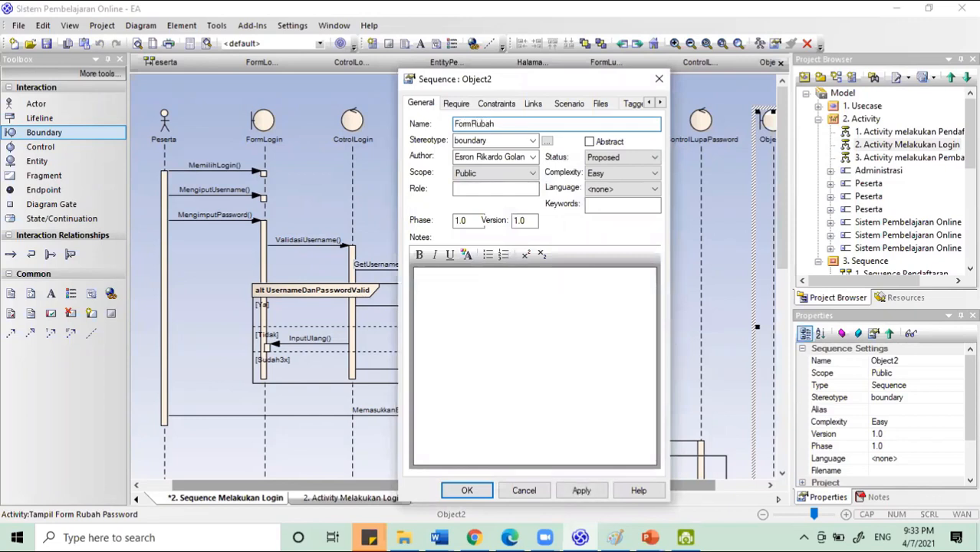
pyautogui.write('Password')
pyautogui.press('Return')
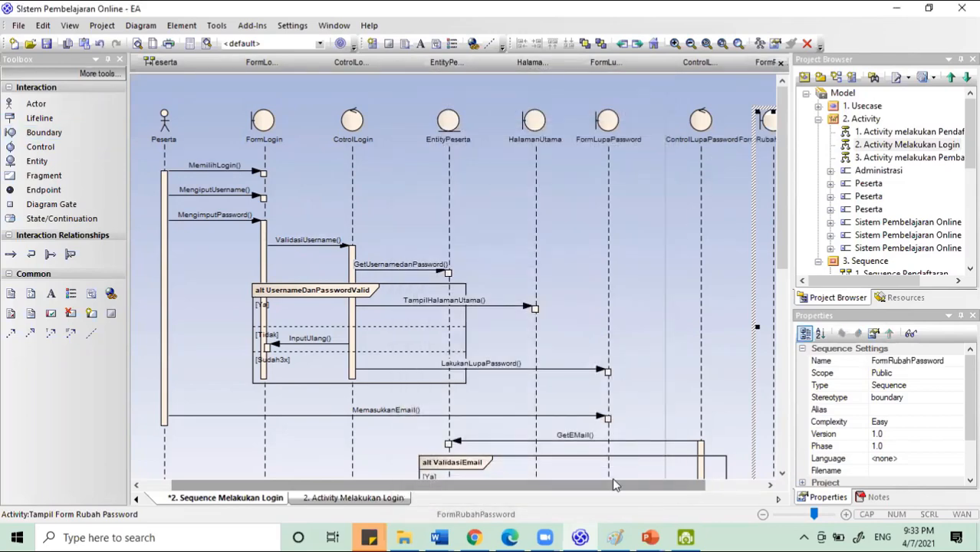
pyautogui.moveTo(625, 493); pyautogui.dragTo(692, 498)
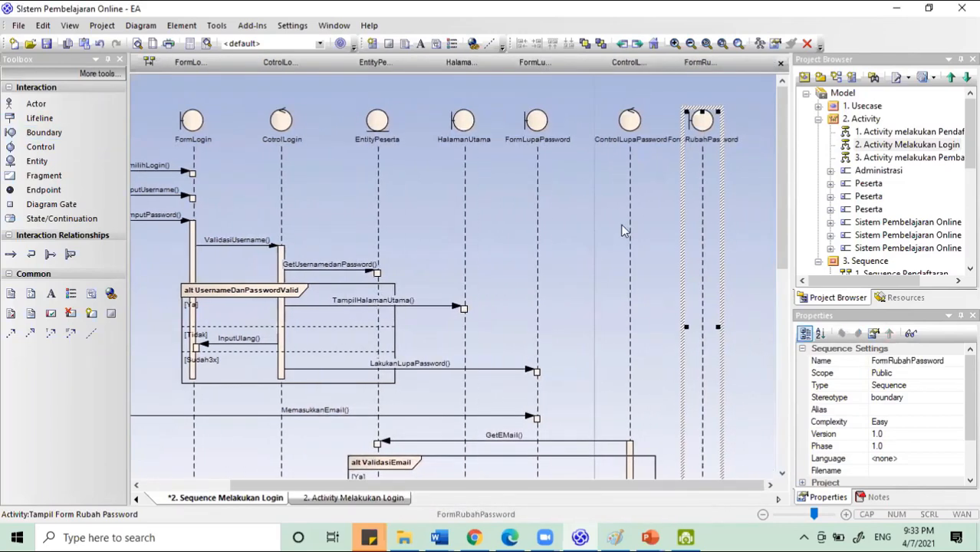
pyautogui.click(713, 143)
pyautogui.moveTo(713, 144); pyautogui.dragTo(724, 143)
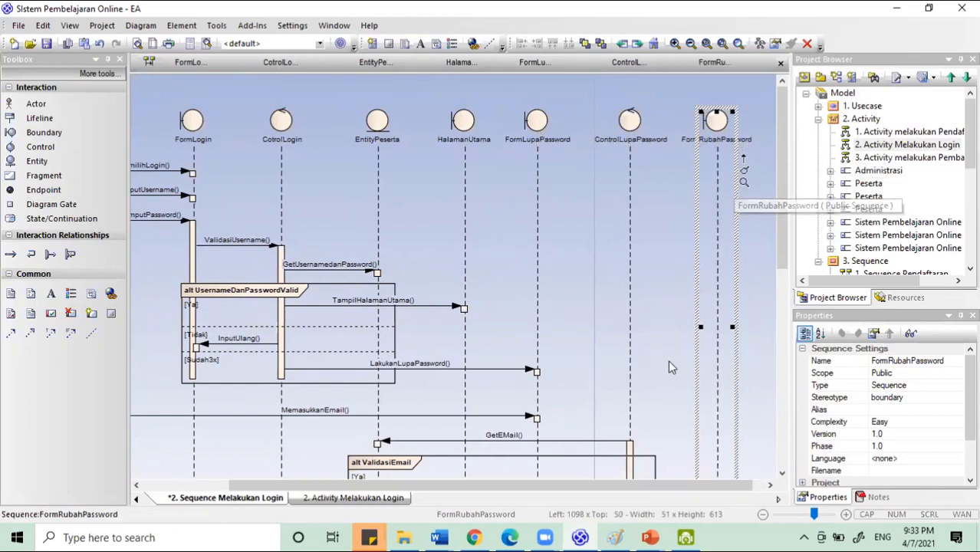
pyautogui.scroll(-2, 668, 360)
pyautogui.scroll(-1, 646, 399)
pyautogui.scroll(3, 541, 399)
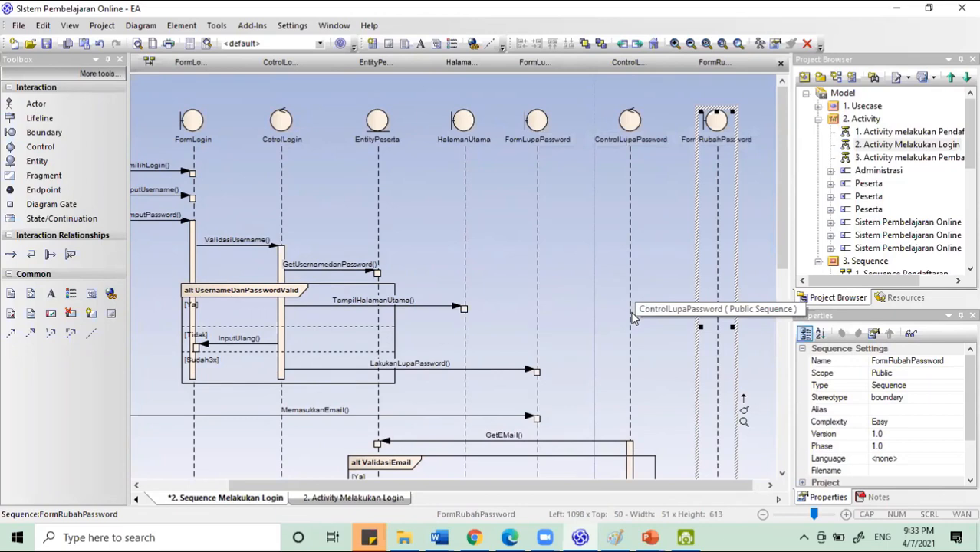
pyautogui.scroll(-4, 634, 317)
# - Draw a Tampilkan() message from ControlLupaPassword to FormRubahPassword in the [Ya] branch
pyautogui.click(629, 382)
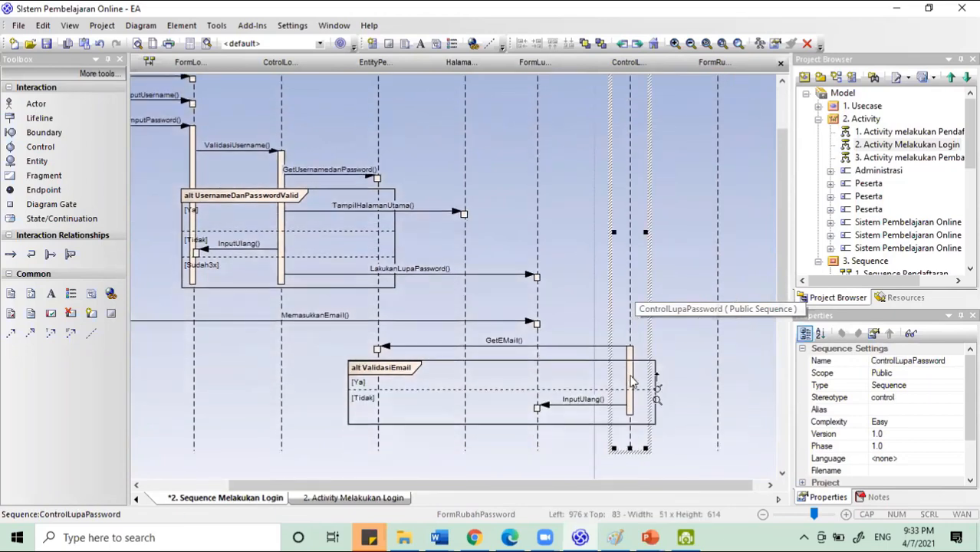
pyautogui.moveTo(651, 376); pyautogui.dragTo(715, 379)
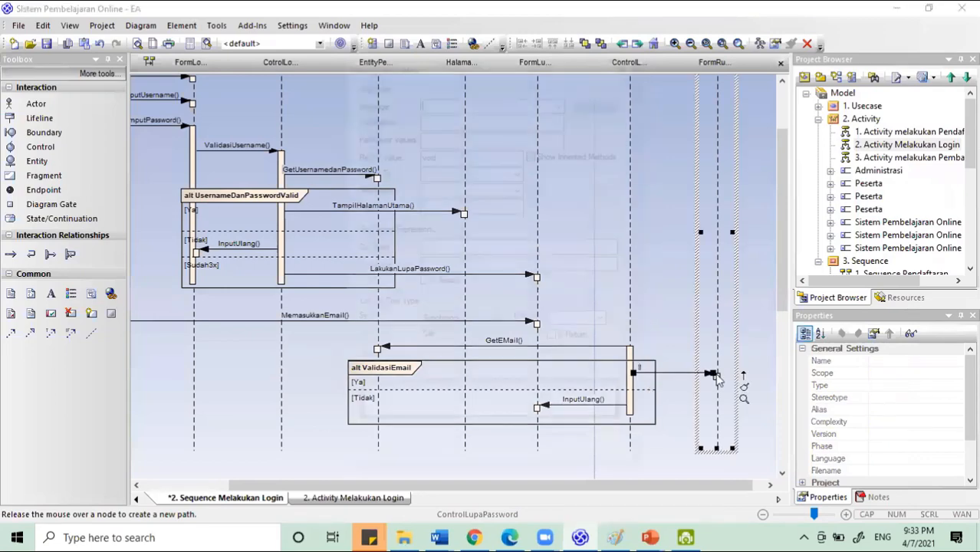
pyautogui.write('Tam')
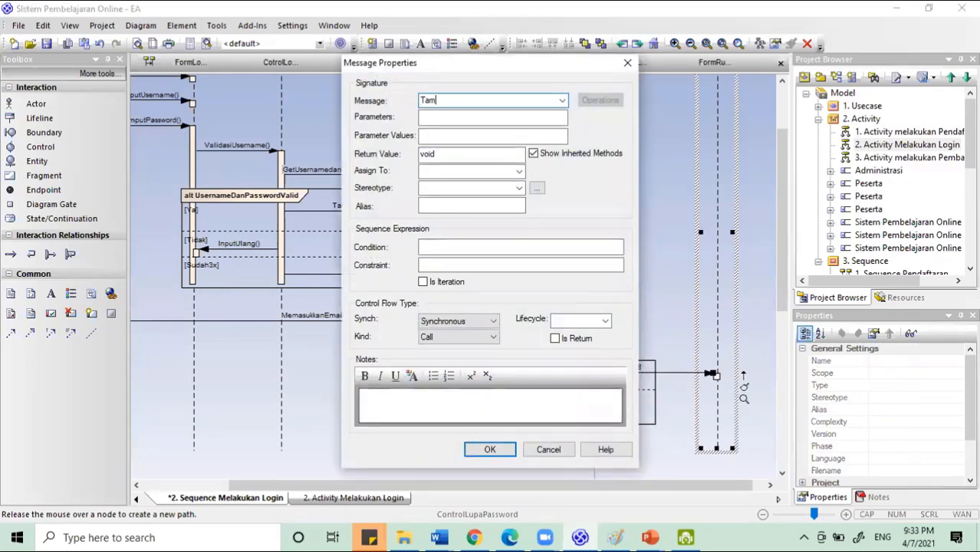
pyautogui.write('pilkan')
pyautogui.press('Return')
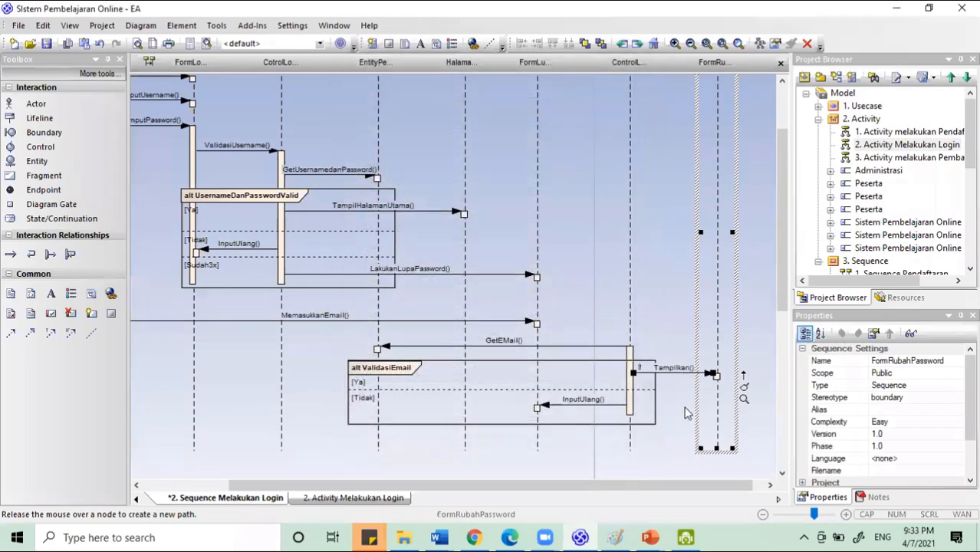
pyautogui.scroll(3, 690, 384)
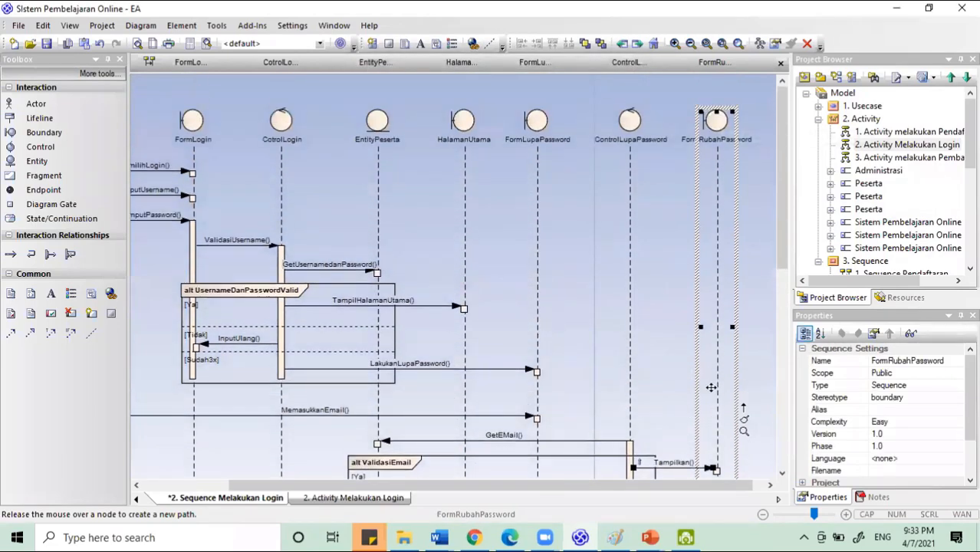
pyautogui.scroll(-3, 712, 387)
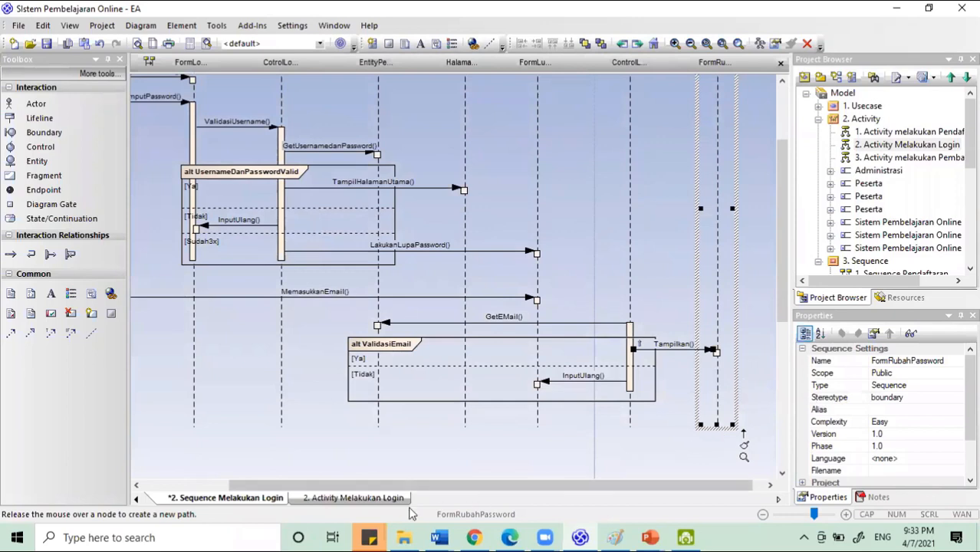
# - Scroll through the Activity Melakukan Login diagram to find the next change-password step
pyautogui.click(362, 499)
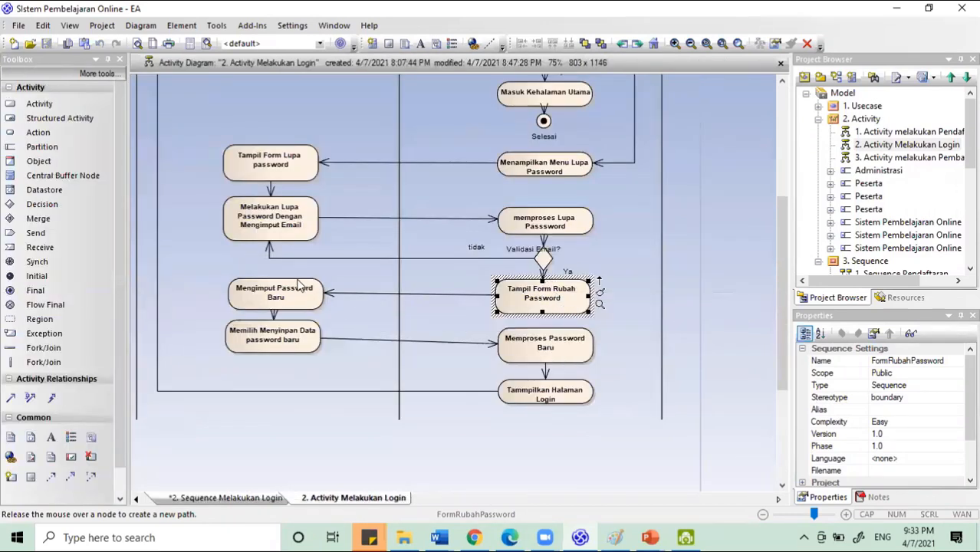
pyautogui.scroll(5, 299, 284)
pyautogui.scroll(1, 269, 225)
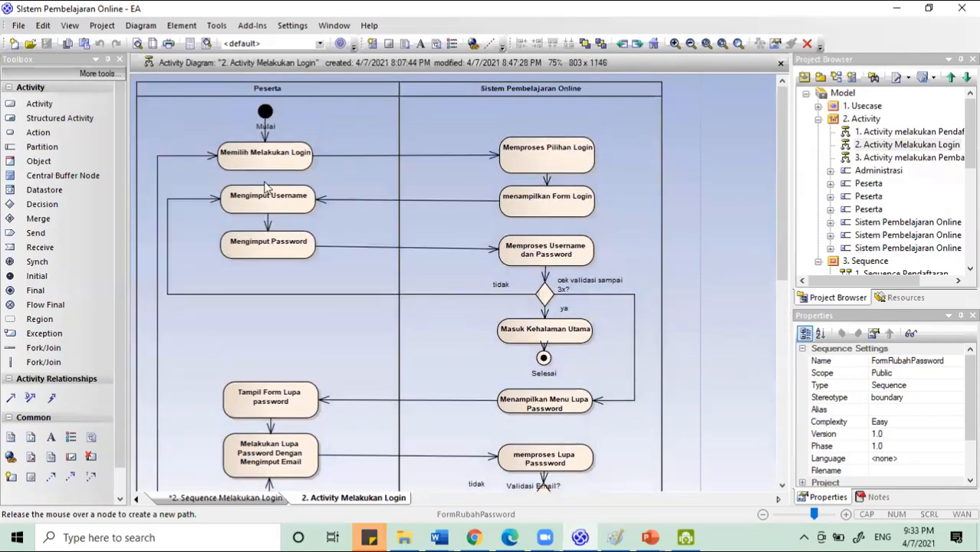
pyautogui.scroll(-2, 277, 369)
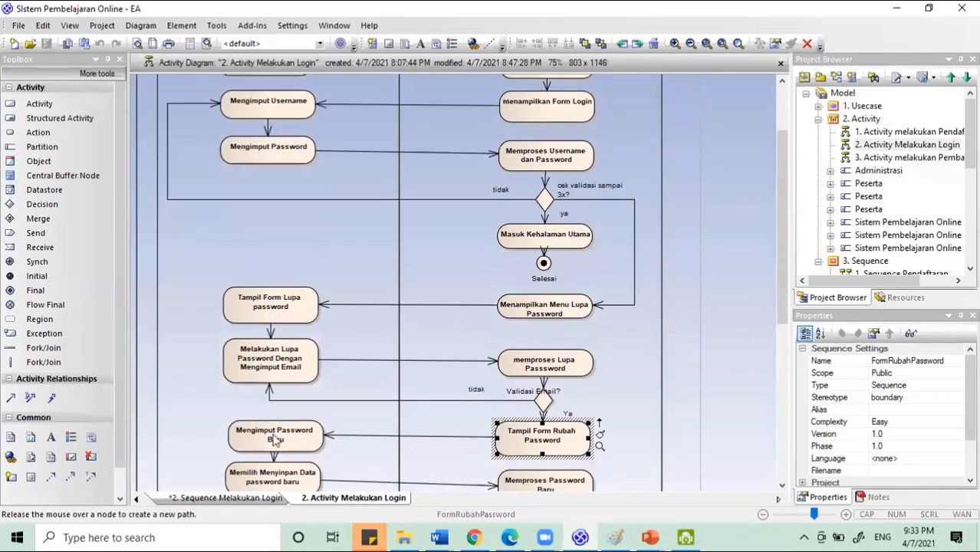
pyautogui.scroll(-2, 276, 430)
pyautogui.scroll(1, 269, 372)
pyautogui.scroll(-1, 269, 372)
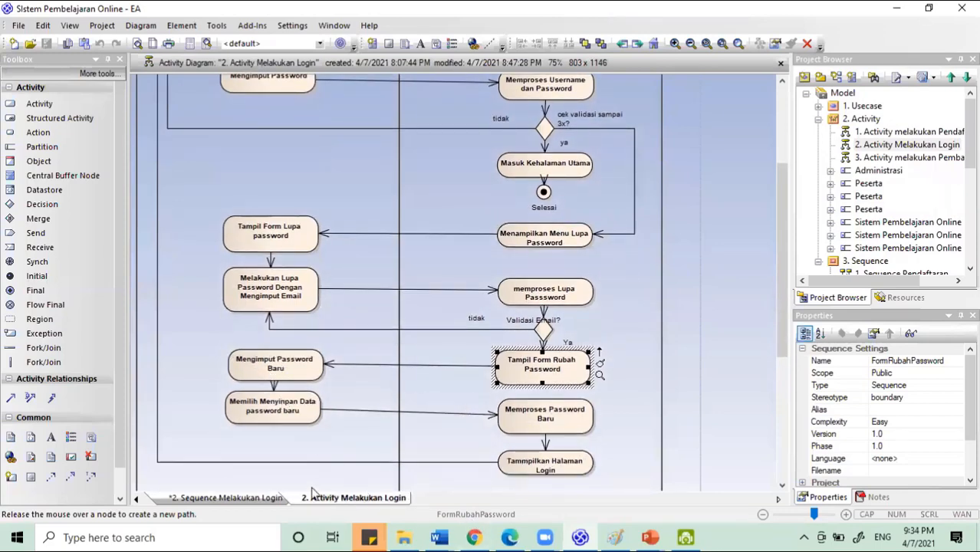
# - Stretch the FormLogin lifeline downward in the login sequence diagram
pyautogui.click(265, 498)
pyautogui.scroll(3, 351, 339)
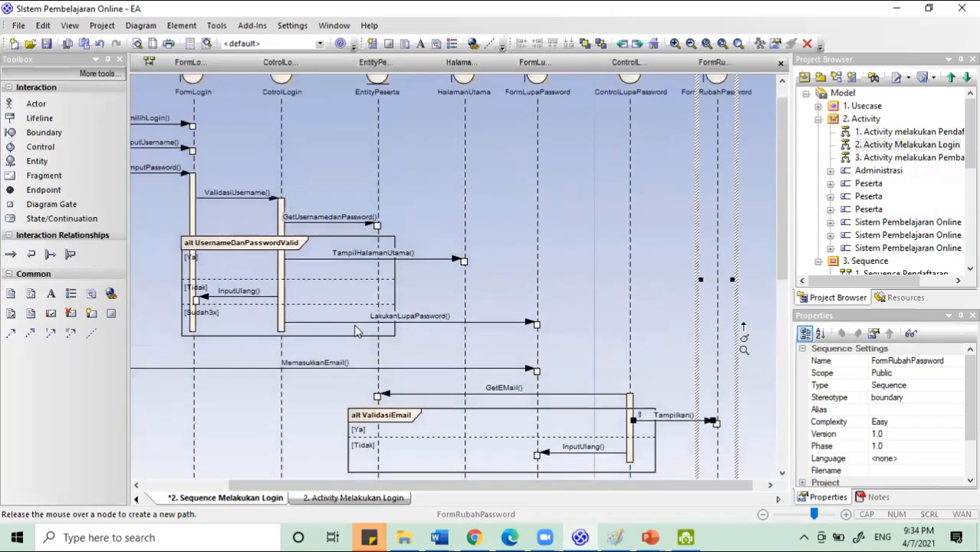
pyautogui.scroll(-3, 359, 328)
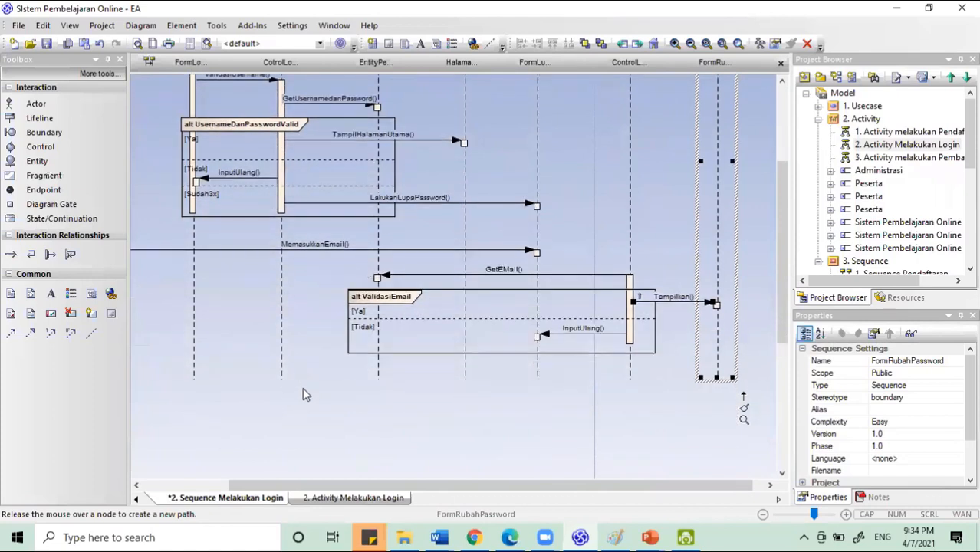
pyautogui.click(194, 376)
pyautogui.moveTo(220, 379); pyautogui.dragTo(221, 473)
pyautogui.scroll(-1, 217, 448)
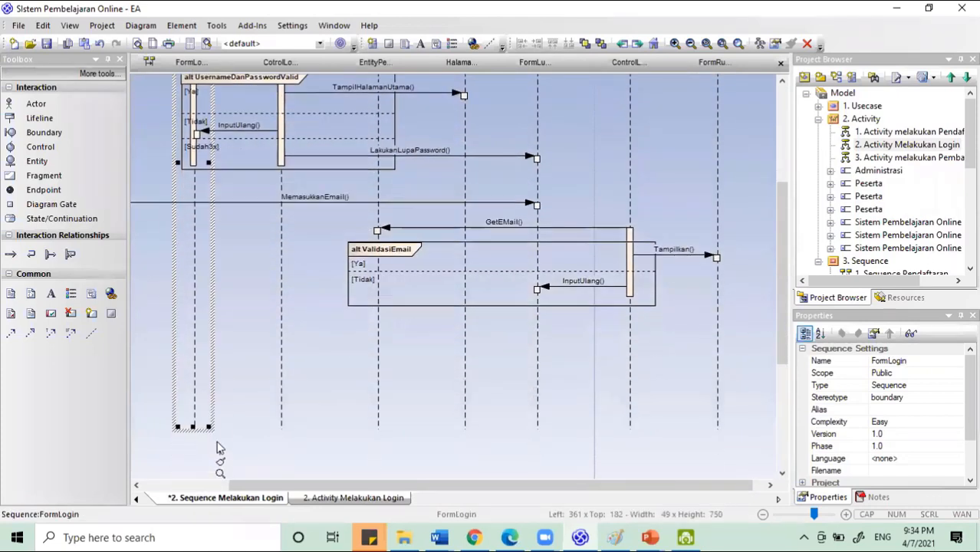
# - Add a MengisiPasswordBaru() message from FormLogin to FormRubahPassword
pyautogui.moveTo(220, 392); pyautogui.dragTo(716, 323)
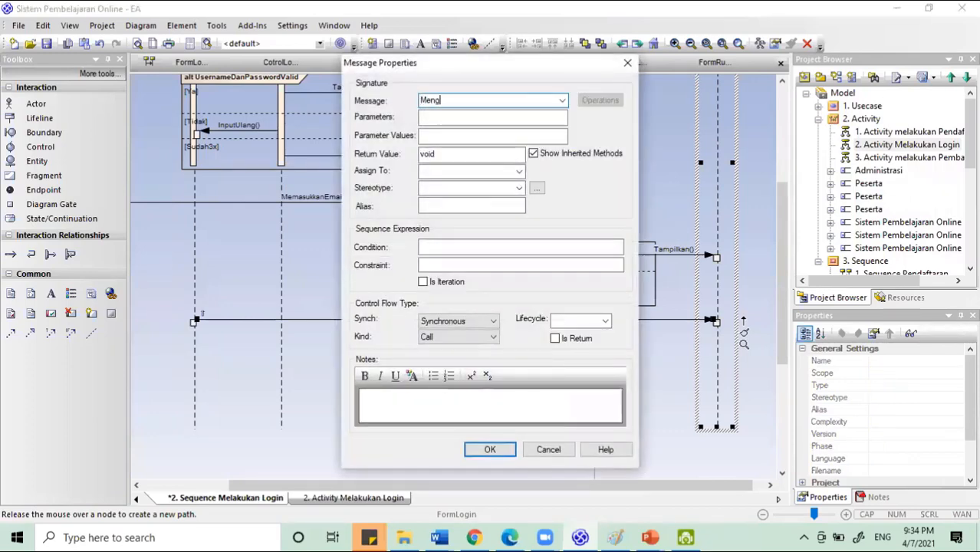
pyautogui.write('MengisiPassword')
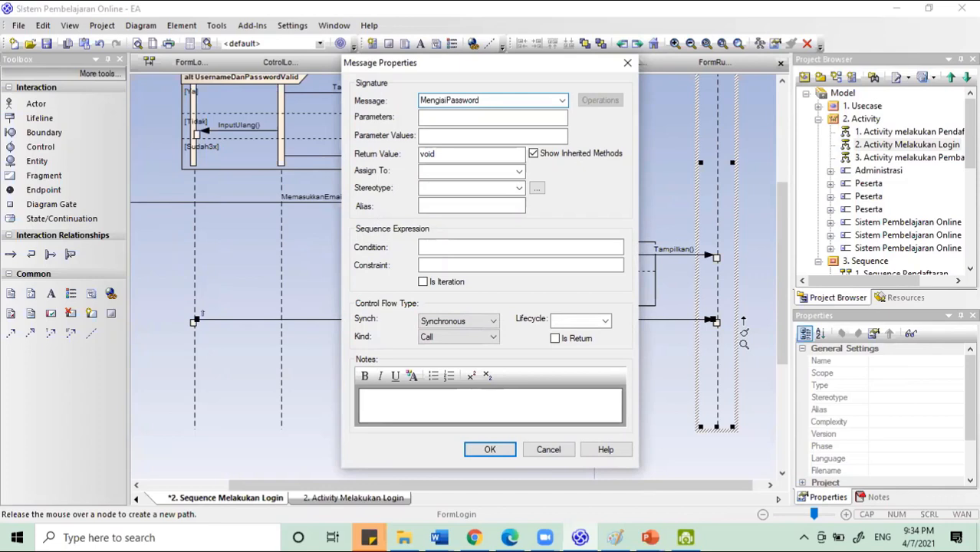
pyautogui.write('Batr')
pyautogui.press('BackSpace')
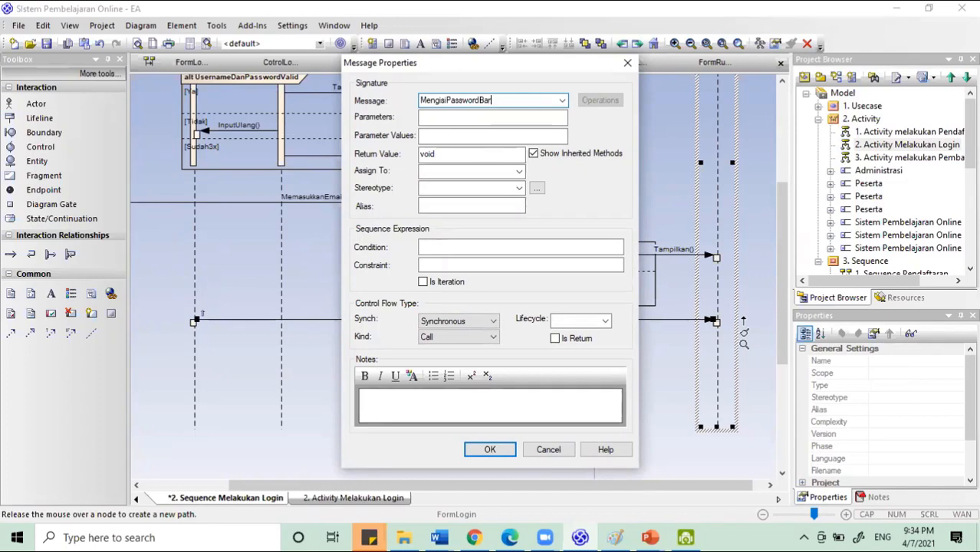
pyautogui.click(490, 449)
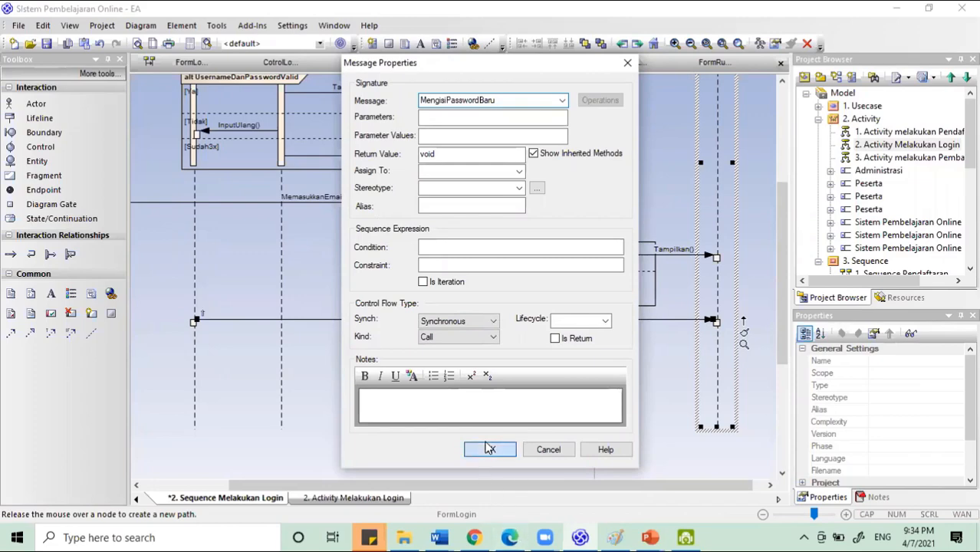
# - Review the change-password actions in the Activity Melakukan Login diagram
pyautogui.scroll(5, 732, 361)
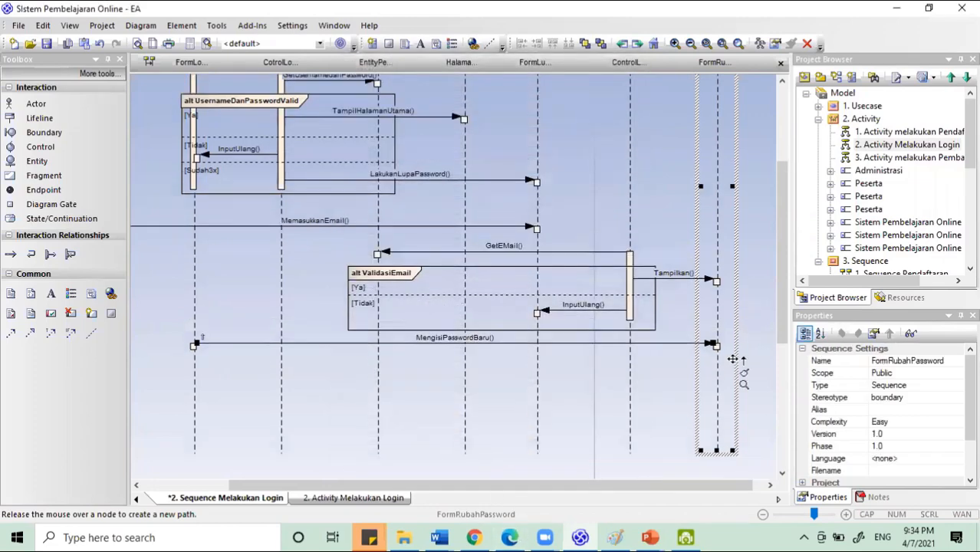
pyautogui.scroll(3, 733, 364)
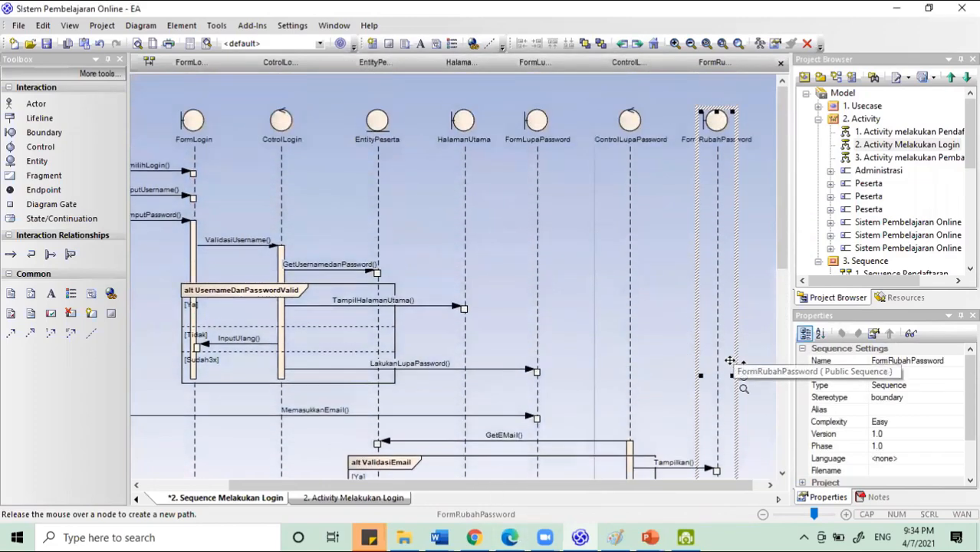
pyautogui.click(366, 499)
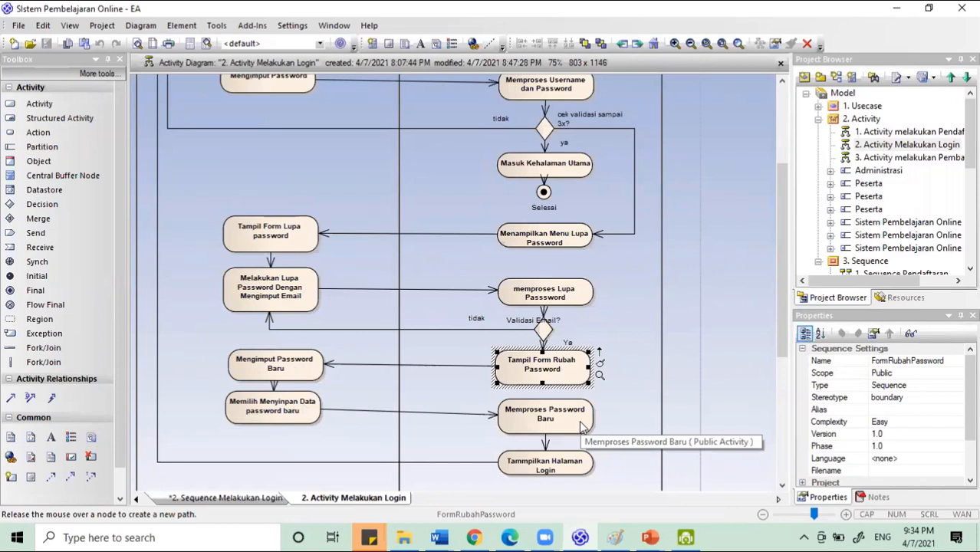
pyautogui.scroll(-2, 569, 421)
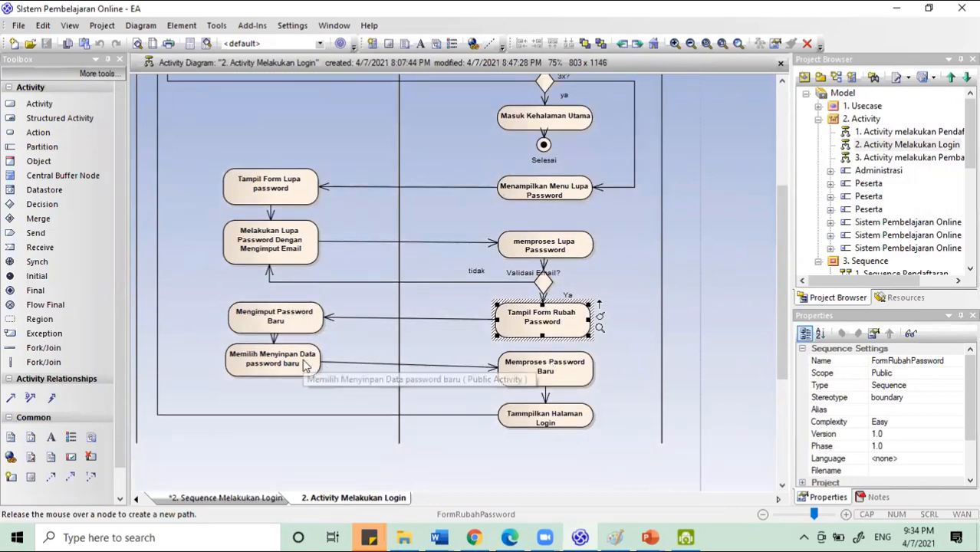
# - Add a SimpanPasswordBaru() message from FormLogin to FormRubahPassword, below MengisiPasswordBaru()
pyautogui.click(261, 498)
pyautogui.scroll(-3, 611, 432)
pyautogui.scroll(-2, 527, 458)
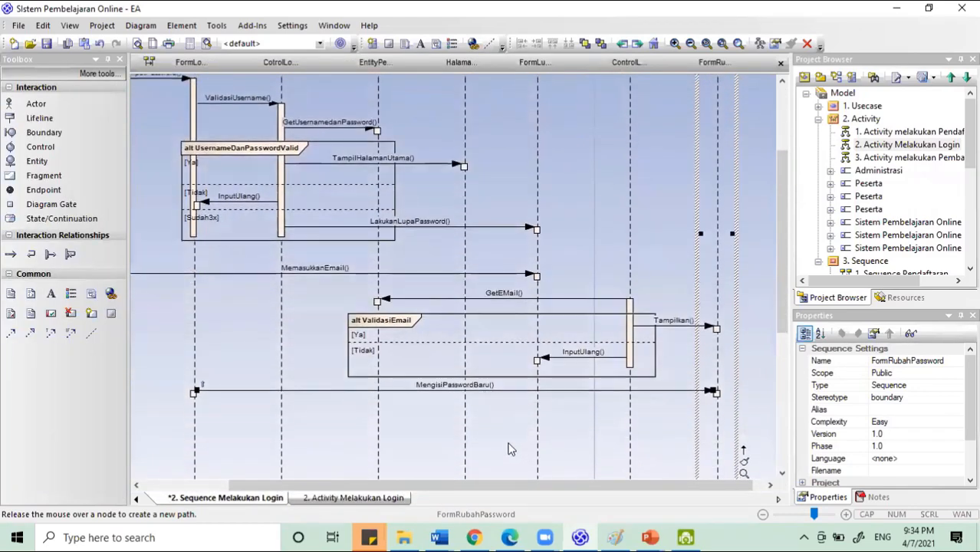
pyautogui.click(197, 423)
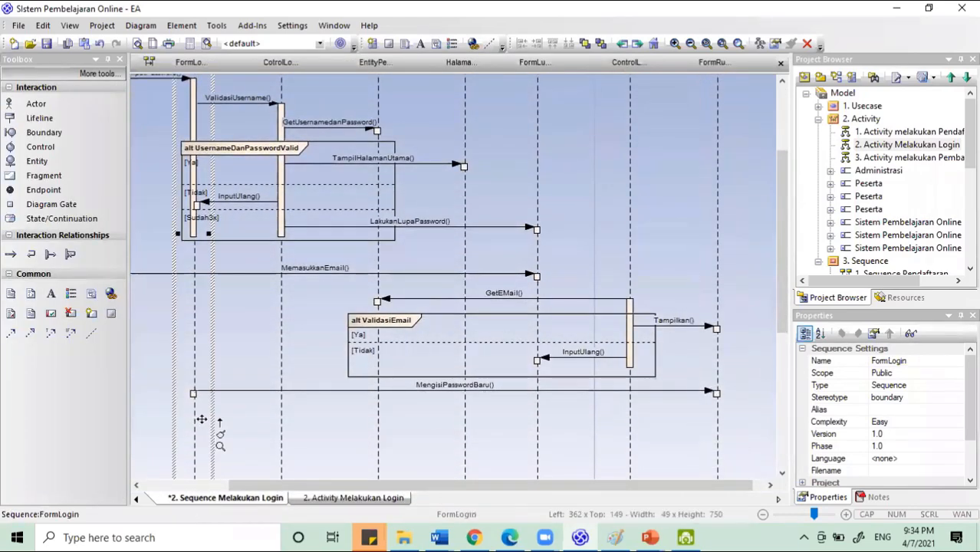
pyautogui.moveTo(220, 426); pyautogui.dragTo(409, 428)
pyautogui.moveTo(671, 421); pyautogui.dragTo(715, 415)
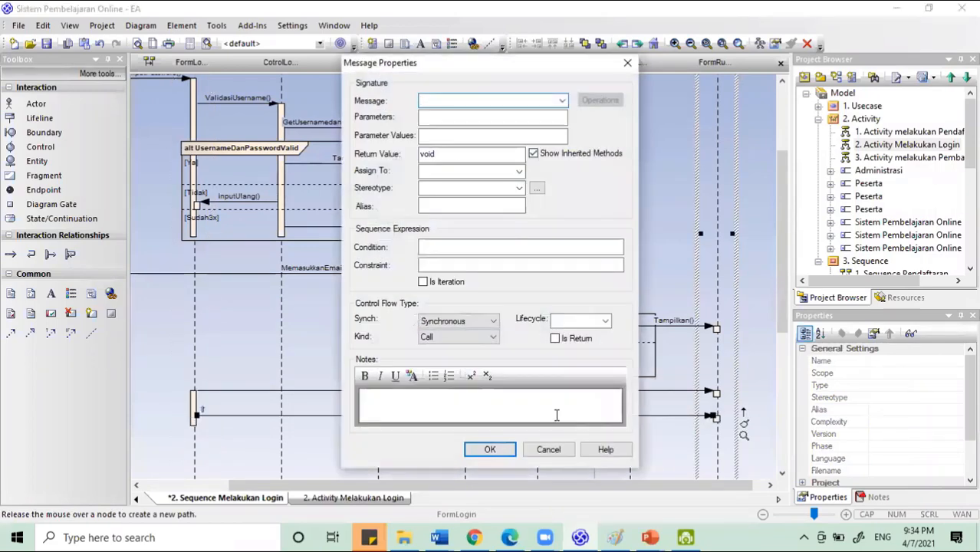
pyautogui.write('SimpanPasswordBaru')
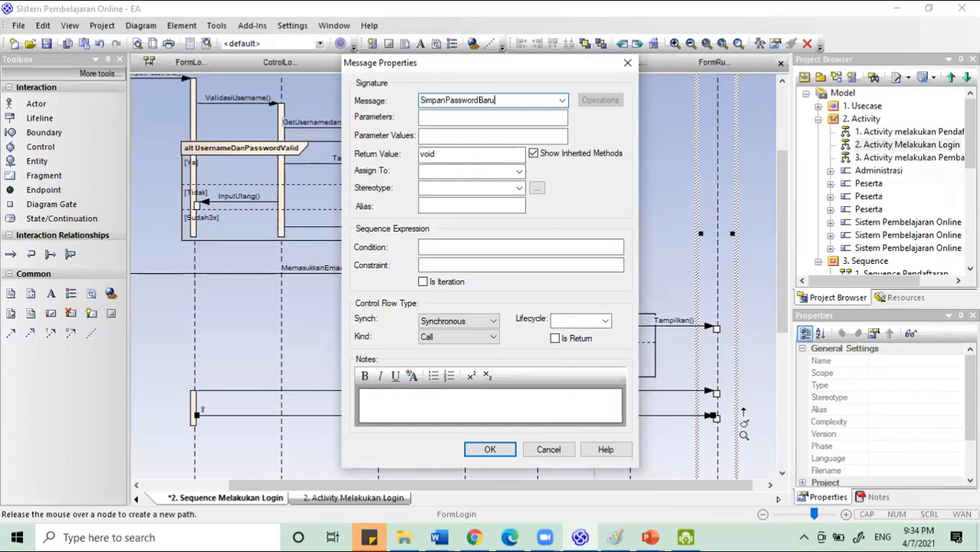
pyautogui.press('Return')
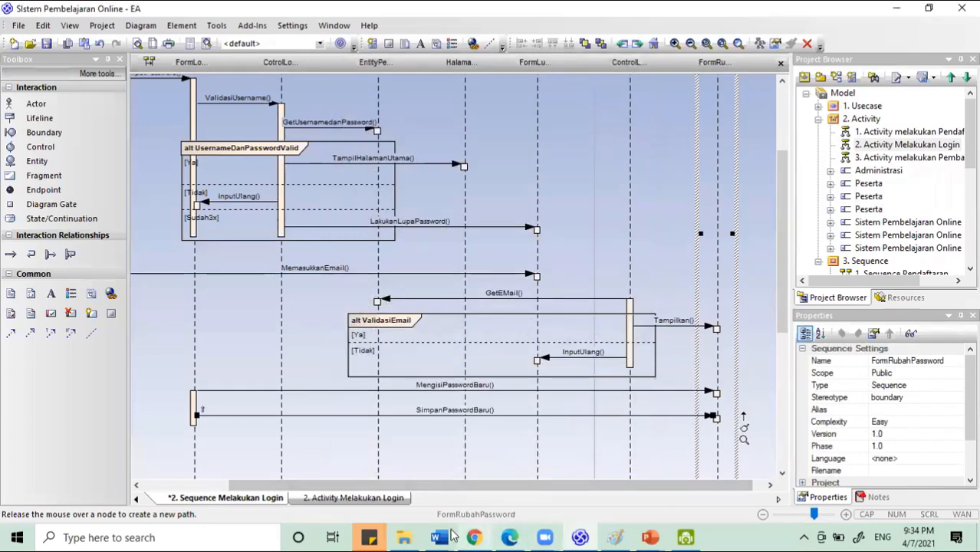
pyautogui.scroll(-2, 439, 446)
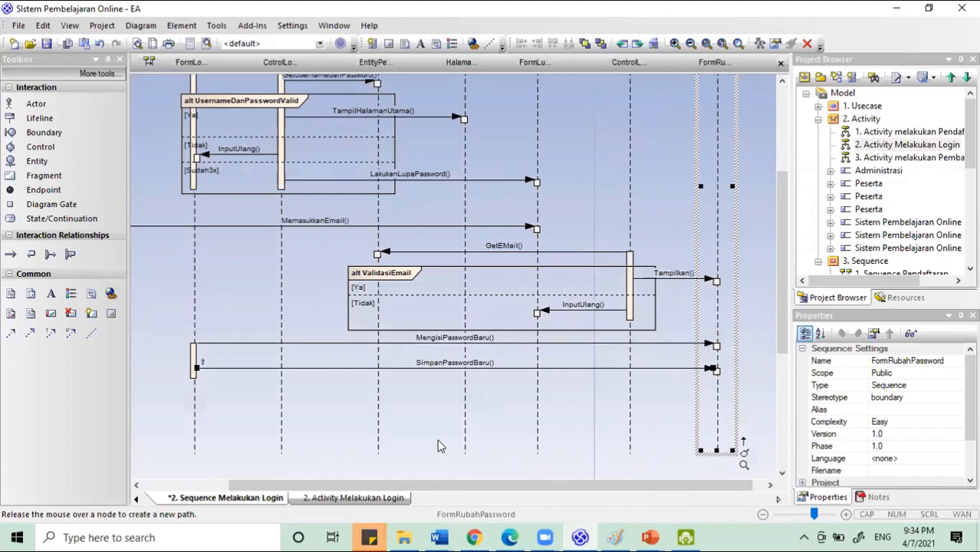
pyautogui.click(380, 499)
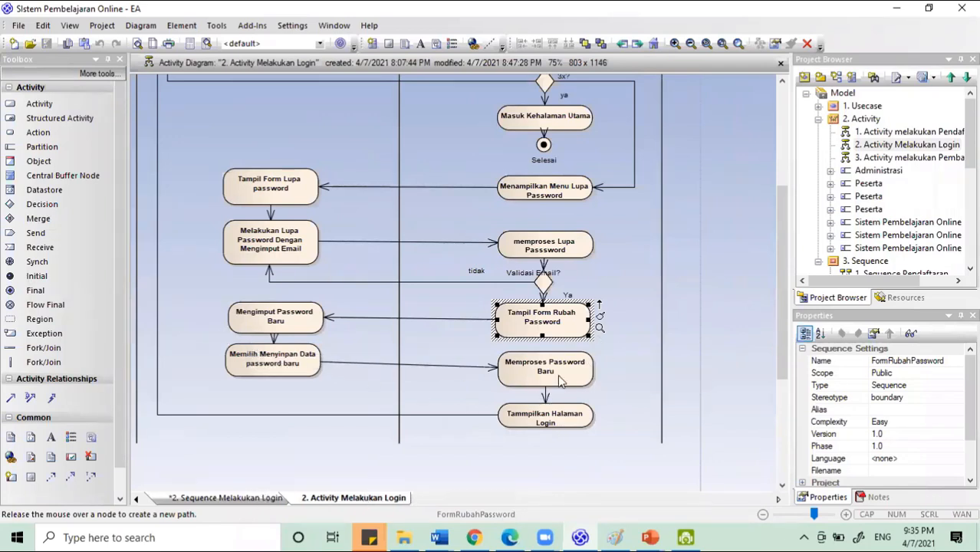
# - Draw a Tampilkan() message from FormRubahPassword back to CotrolLogin, below SimpanPasswordBaru()
pyautogui.click(230, 498)
pyautogui.scroll(-3, 472, 434)
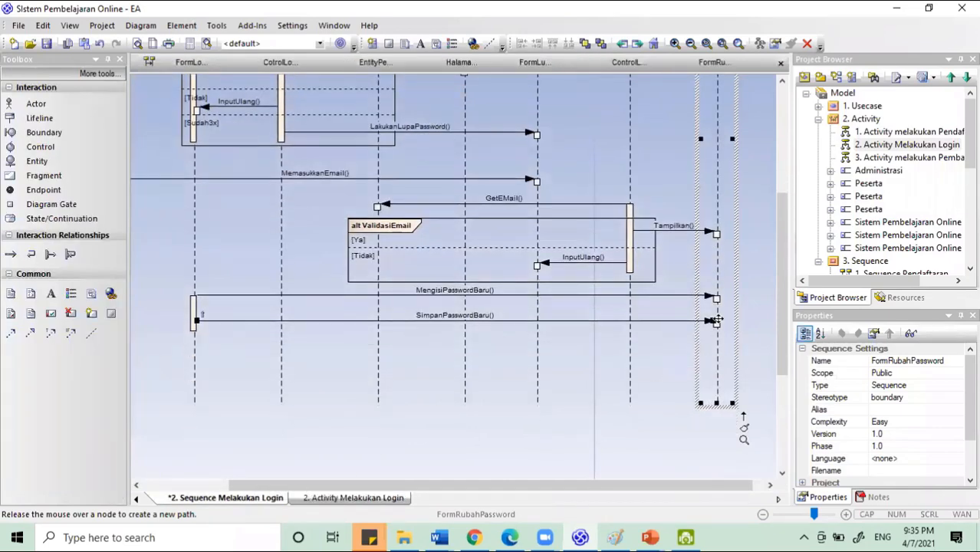
pyautogui.scroll(10, 705, 353)
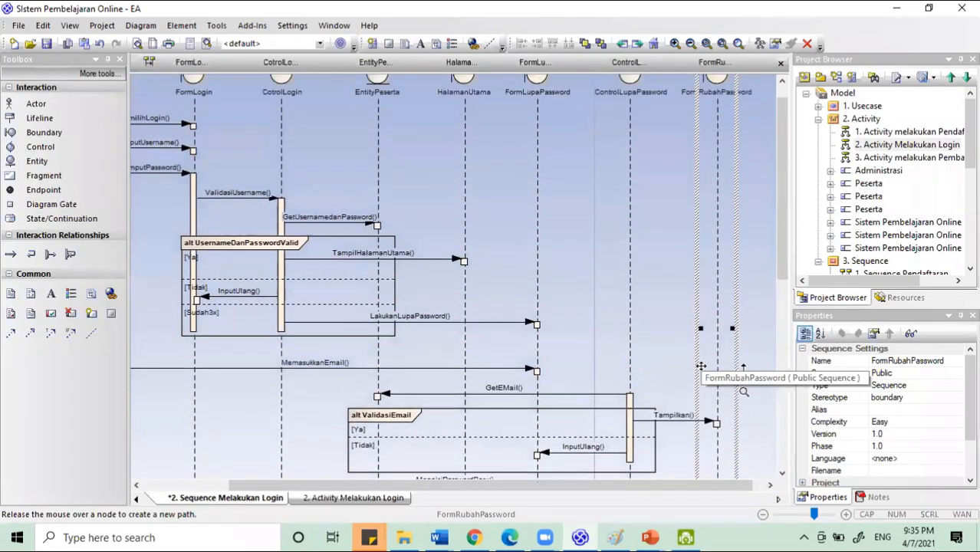
pyautogui.scroll(1, 701, 366)
pyautogui.scroll(1, 675, 401)
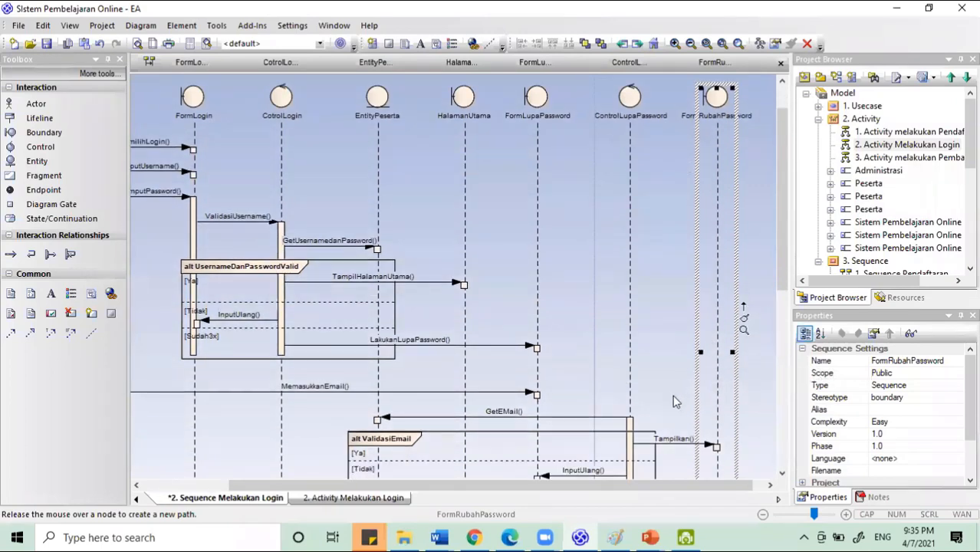
pyautogui.scroll(-10, 675, 401)
pyautogui.click(721, 404)
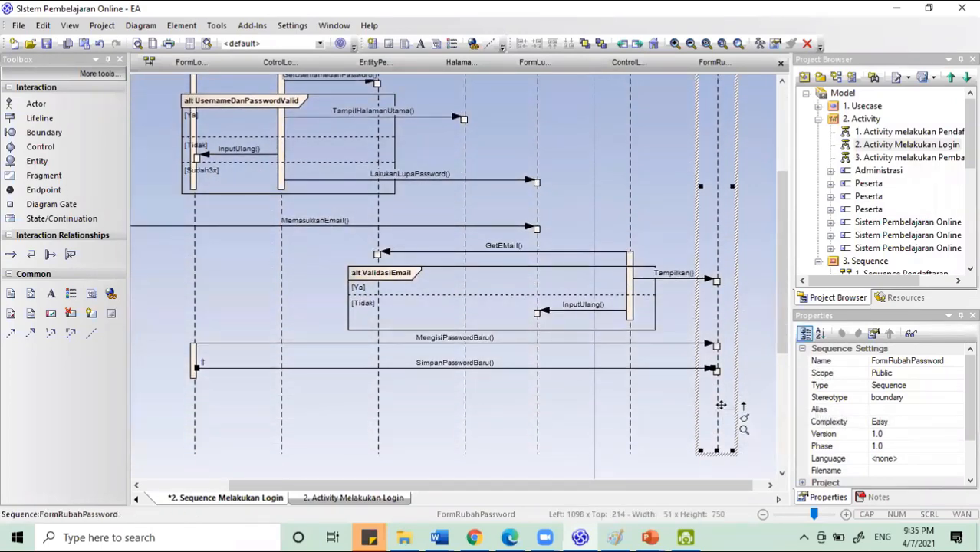
pyautogui.moveTo(741, 409); pyautogui.dragTo(282, 412)
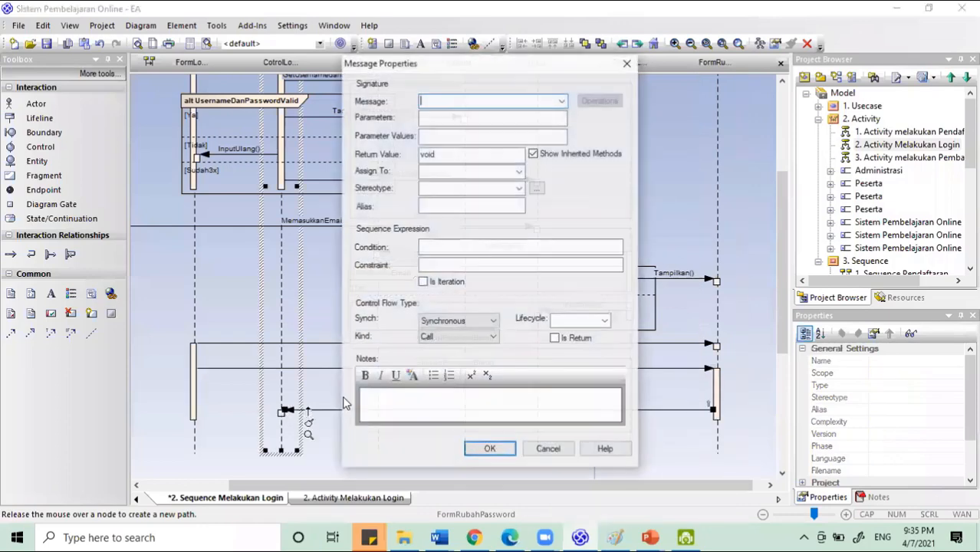
pyautogui.write('Tampil')
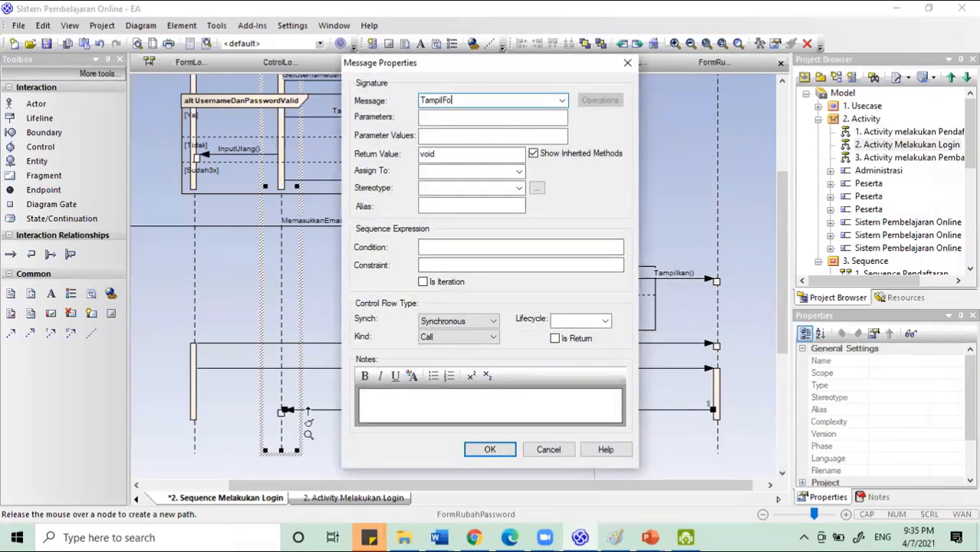
pyautogui.write('kan')
pyautogui.press('Return')
pyautogui.scroll(1, 586, 299)
pyautogui.scroll(3, 586, 299)
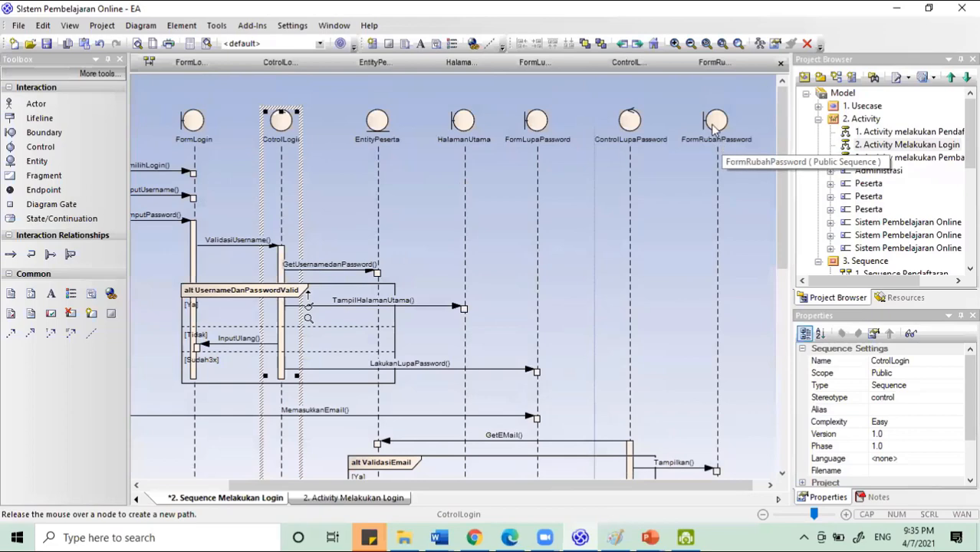
pyautogui.scroll(-4, 365, 460)
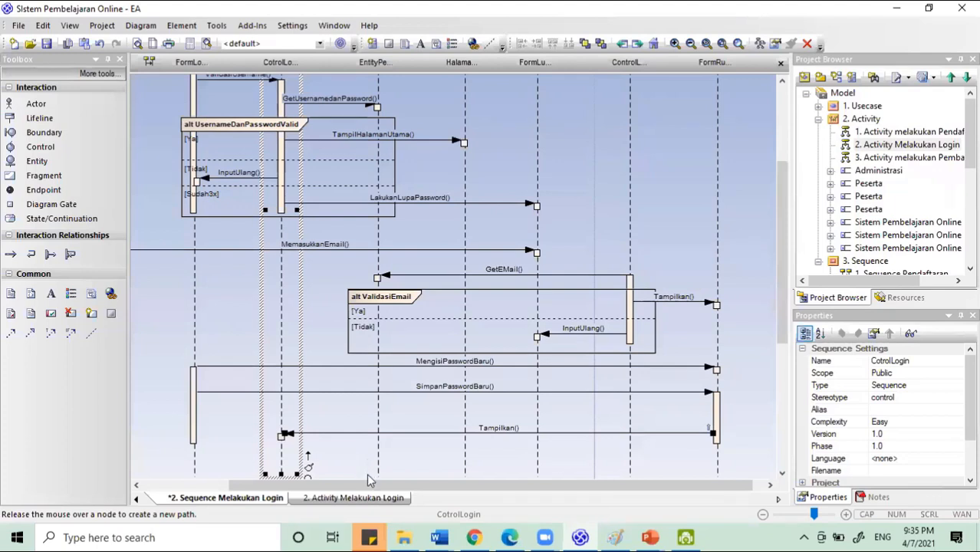
pyautogui.click(377, 500)
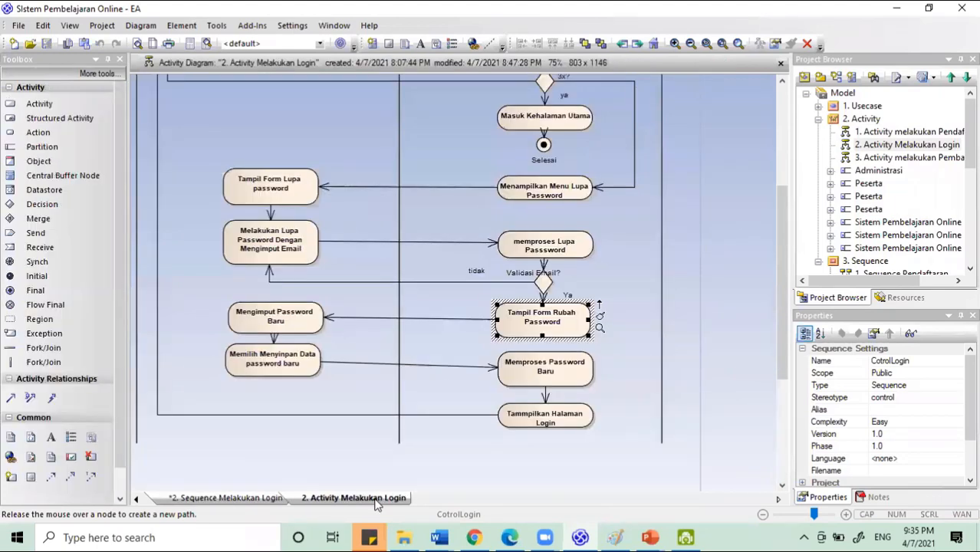
pyautogui.click(291, 323)
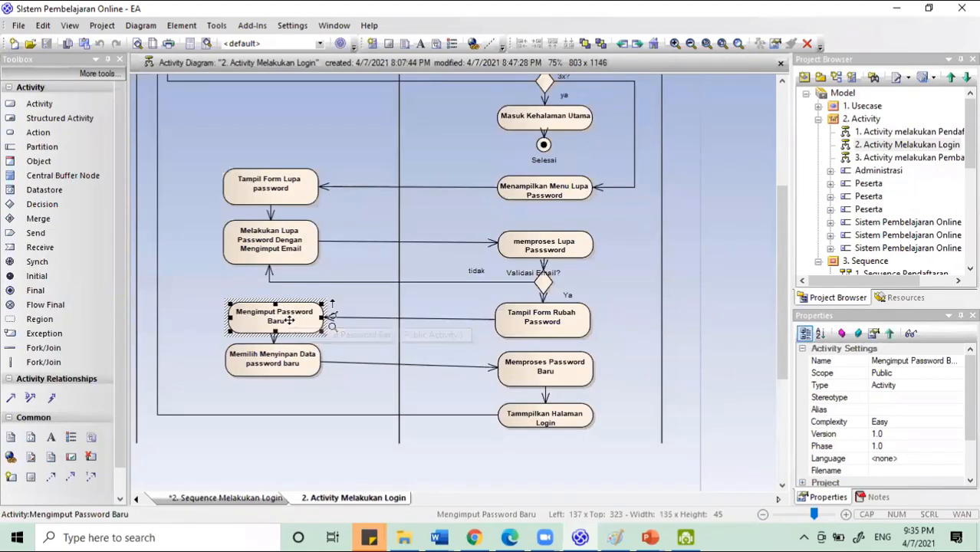
pyautogui.click(288, 359)
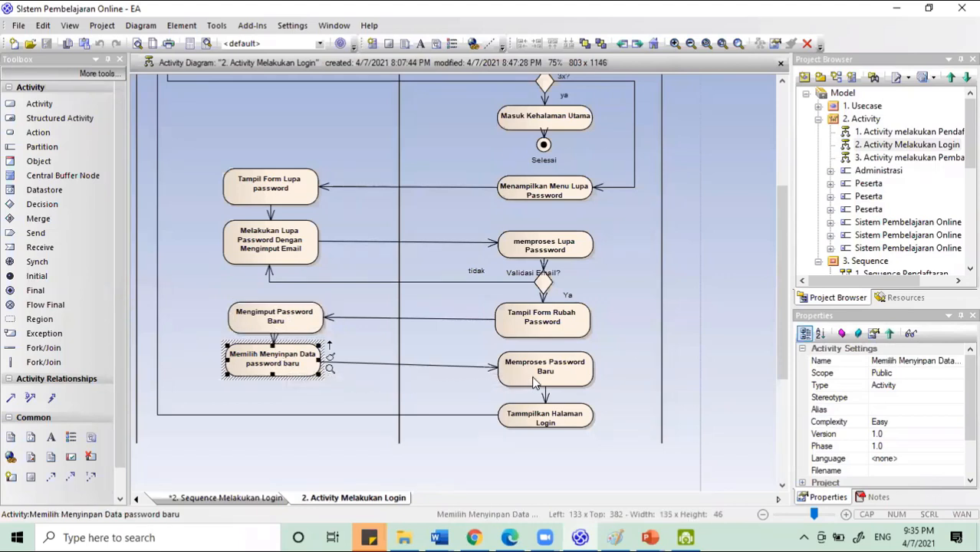
pyautogui.click(549, 421)
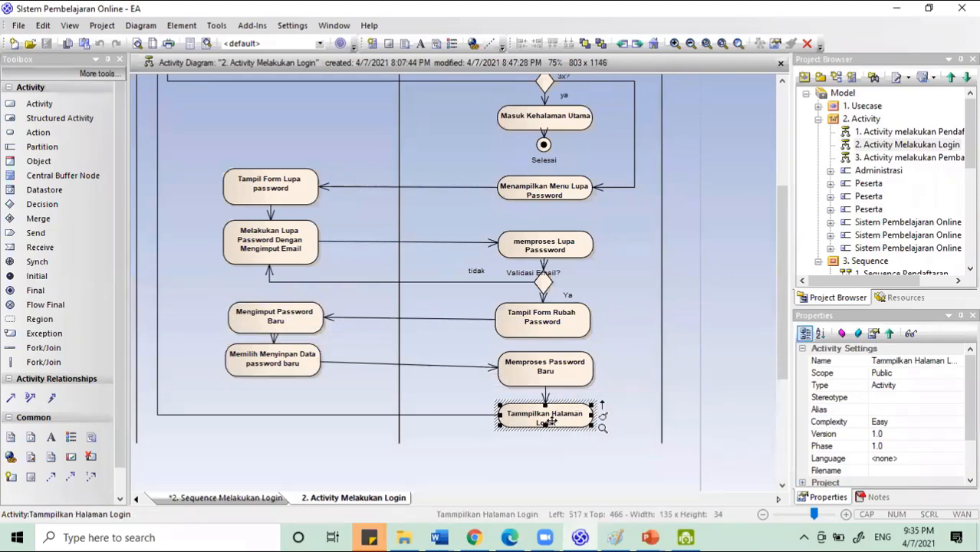
pyautogui.click(568, 371)
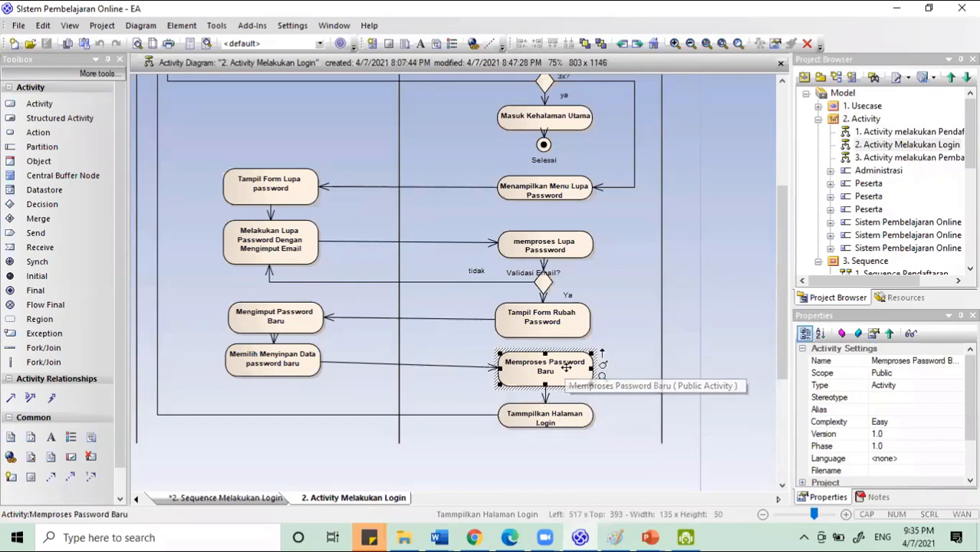
pyautogui.click(544, 83)
pyautogui.scroll(1, 548, 153)
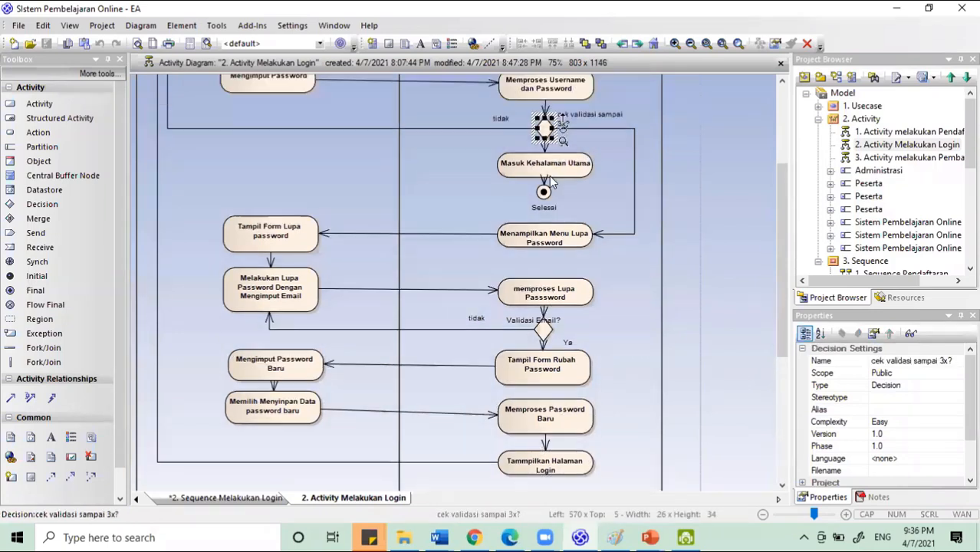
pyautogui.click(565, 426)
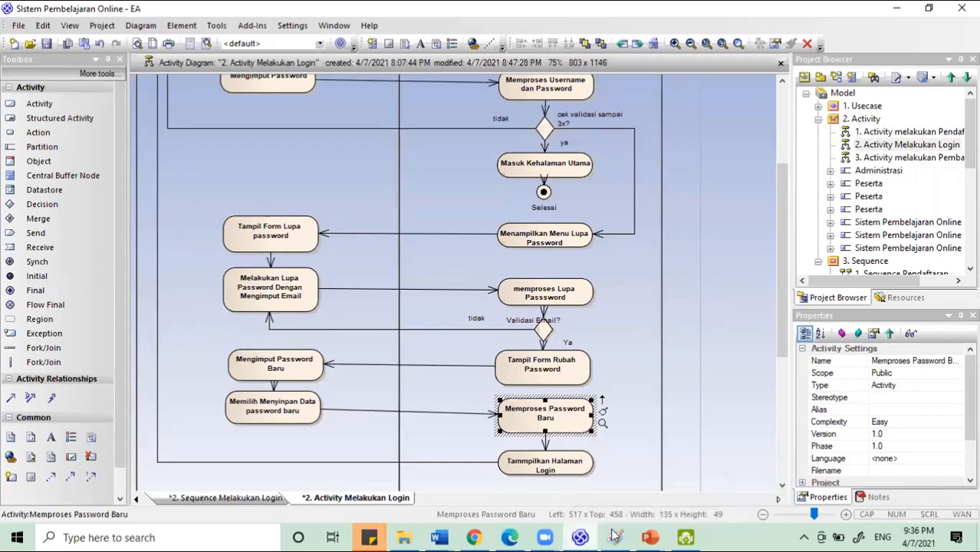
pyautogui.click(261, 498)
pyautogui.scroll(-3, 558, 336)
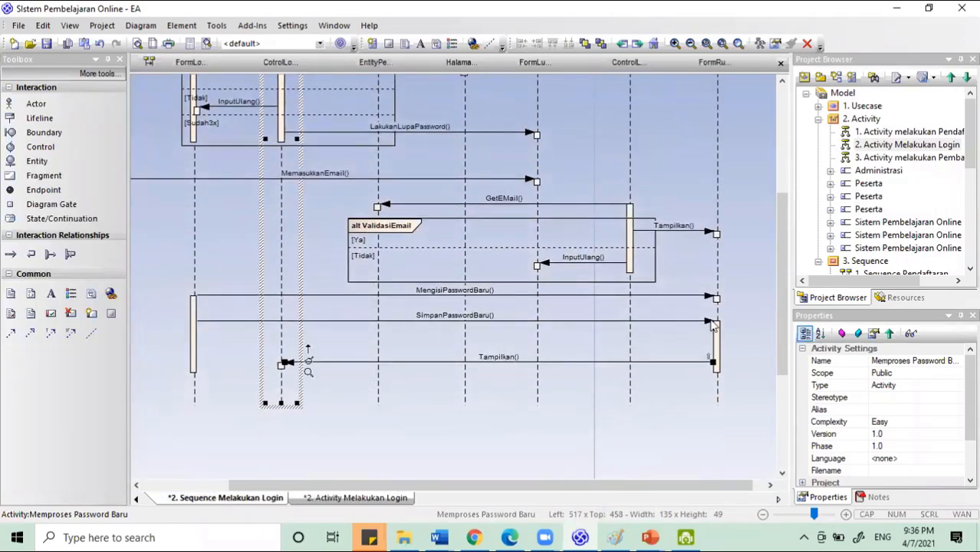
pyautogui.scroll(10, 720, 322)
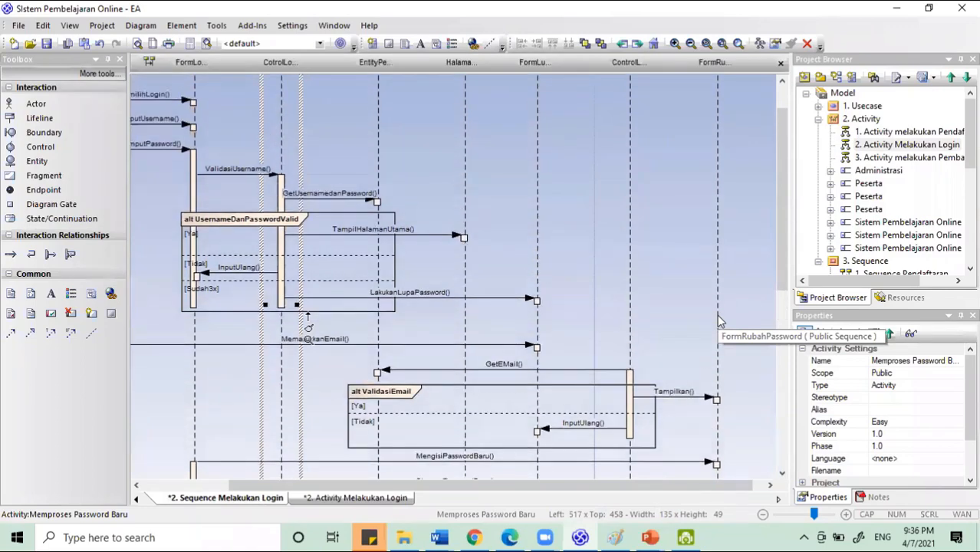
# - Compare both diagrams and inspect the Memilih Menyinpan Data password baru activity
pyautogui.scroll(-4, 699, 451)
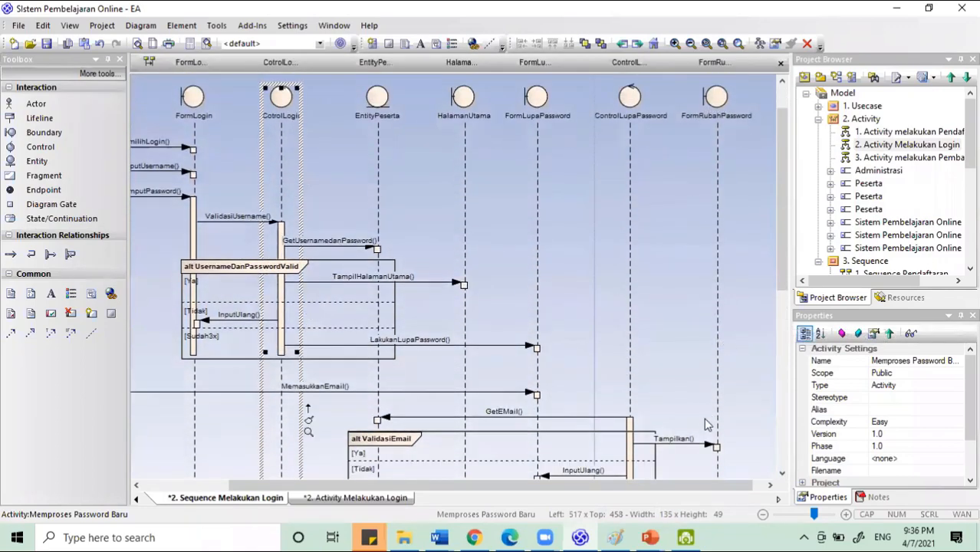
pyautogui.scroll(-6, 700, 451)
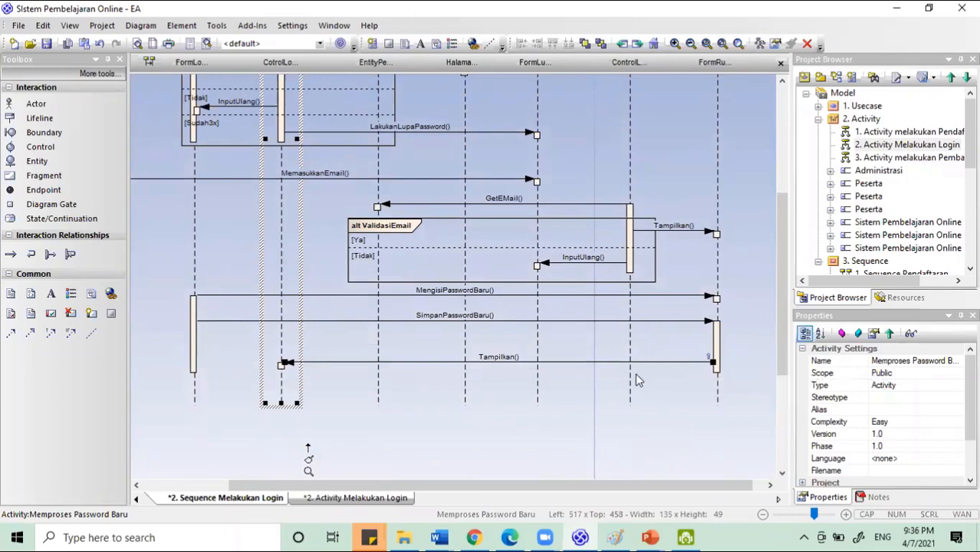
pyautogui.scroll(10, 291, 362)
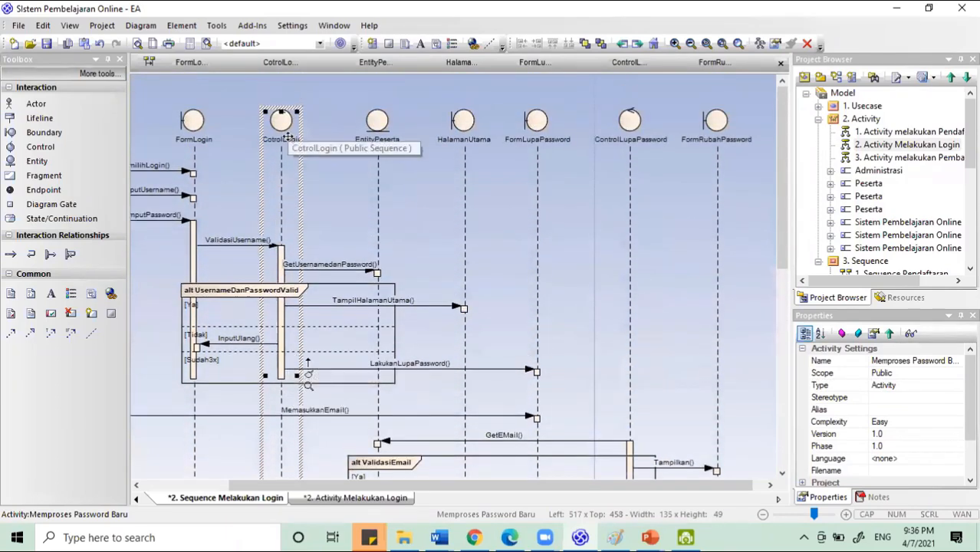
pyautogui.scroll(-2, 453, 407)
pyautogui.scroll(-6, 689, 441)
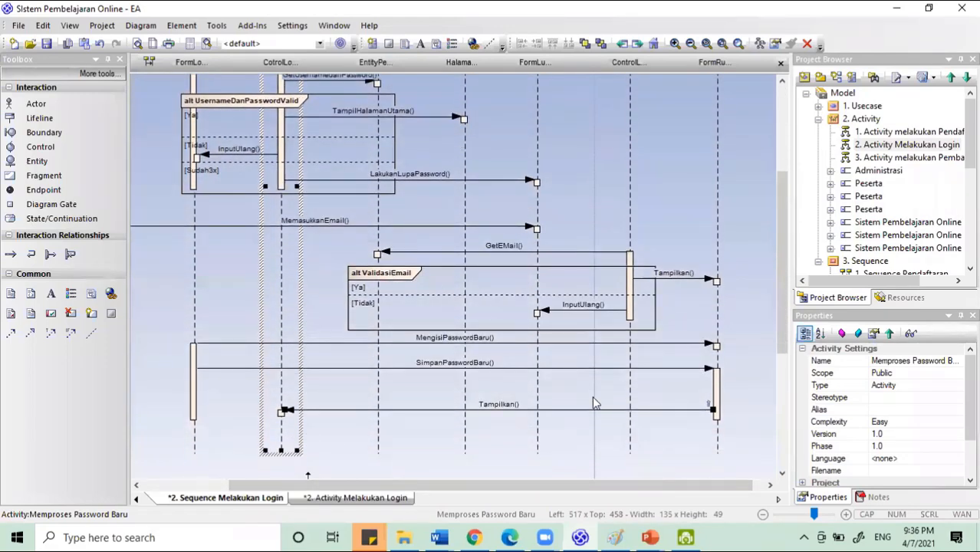
pyautogui.click(351, 499)
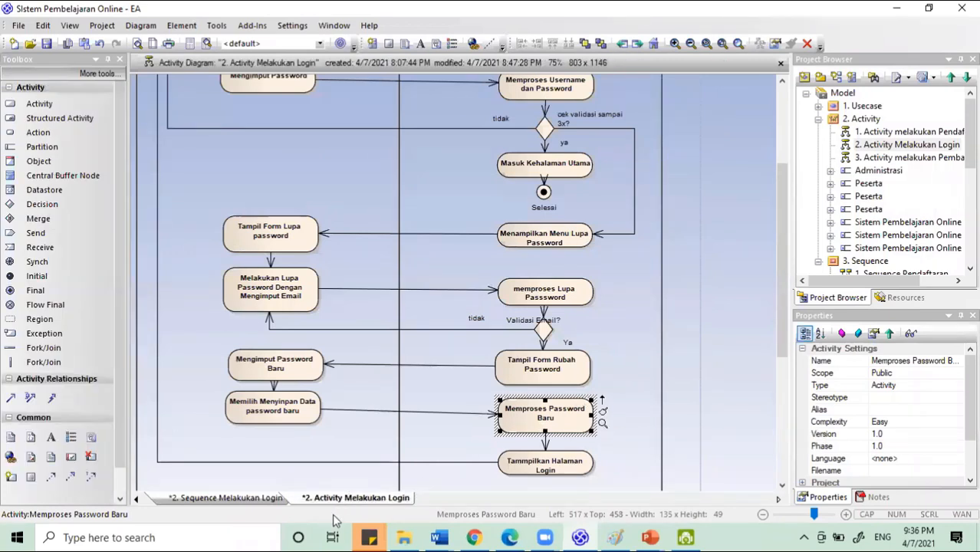
pyautogui.click(270, 500)
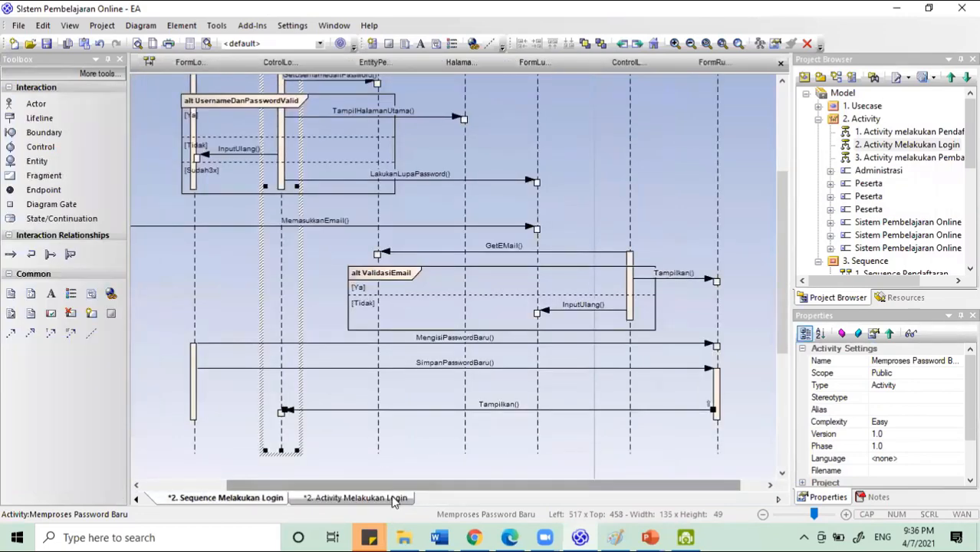
pyautogui.click(394, 499)
pyautogui.click(300, 411)
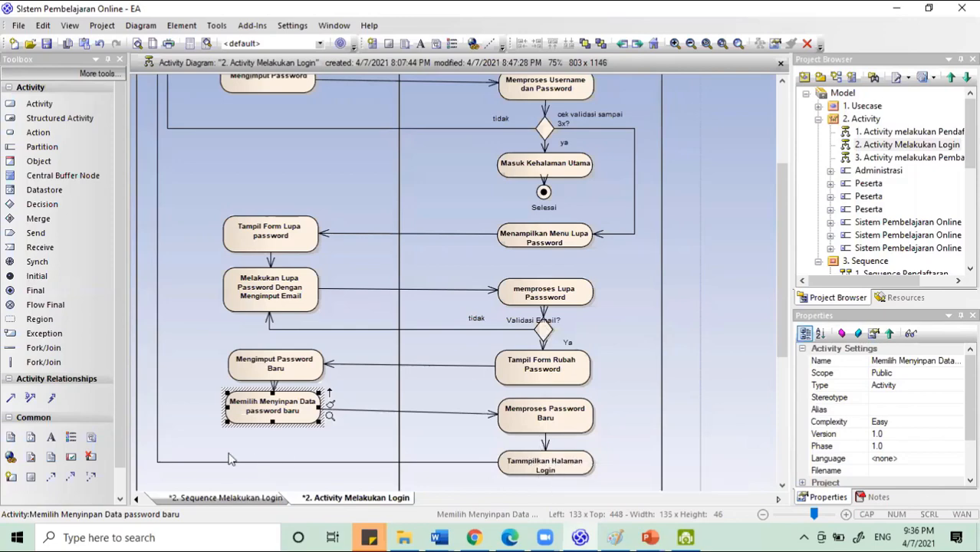
# - Back in the sequence diagram, select the final Tampilkan() return message and scroll to the lifeline heads
pyautogui.click(205, 500)
pyautogui.scroll(-2, 543, 427)
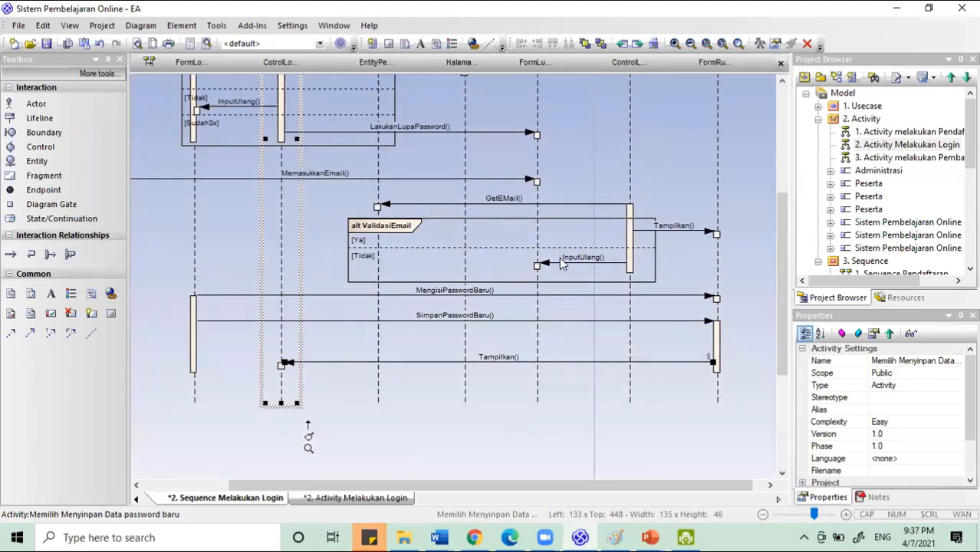
pyautogui.click(495, 229)
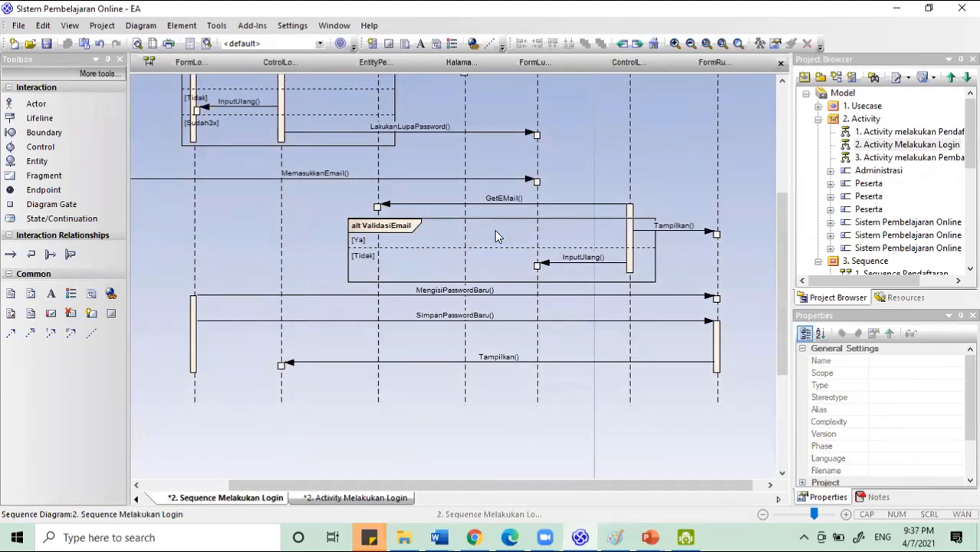
pyautogui.click(665, 361)
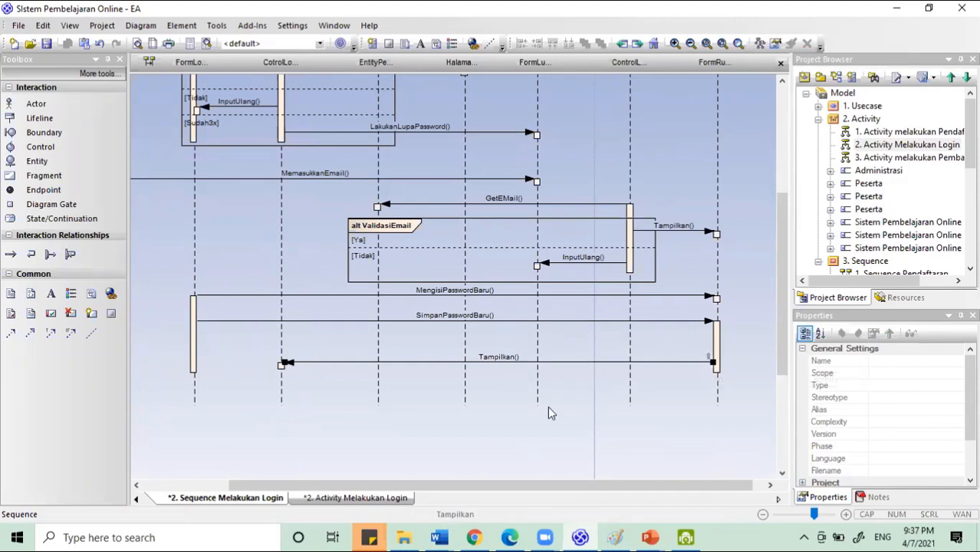
pyautogui.scroll(6, 555, 415)
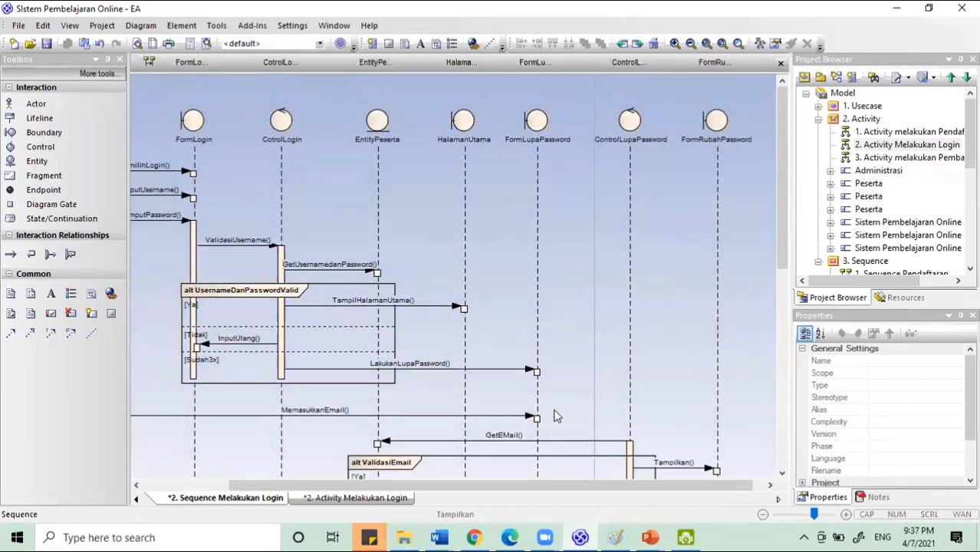
# - Check each lifeline in turn, from the Peserta actor through FormLupaPassword
pyautogui.moveTo(537, 485); pyautogui.dragTo(445, 491)
pyautogui.click(198, 121)
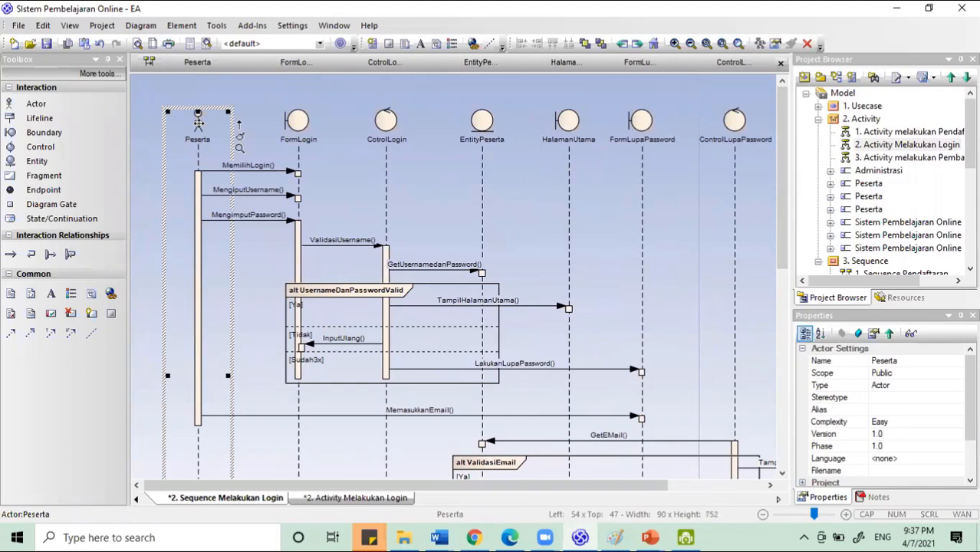
pyautogui.click(298, 119)
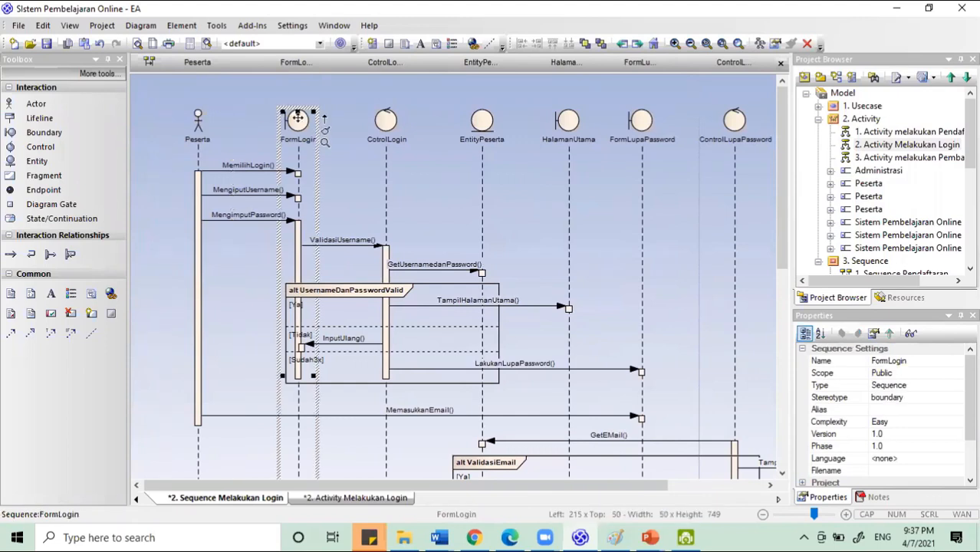
pyautogui.click(386, 122)
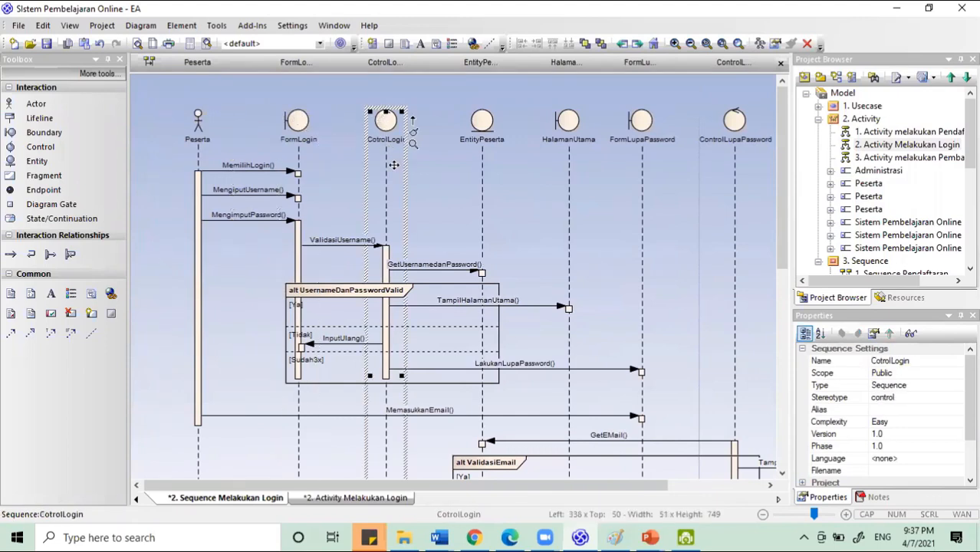
pyautogui.click(490, 123)
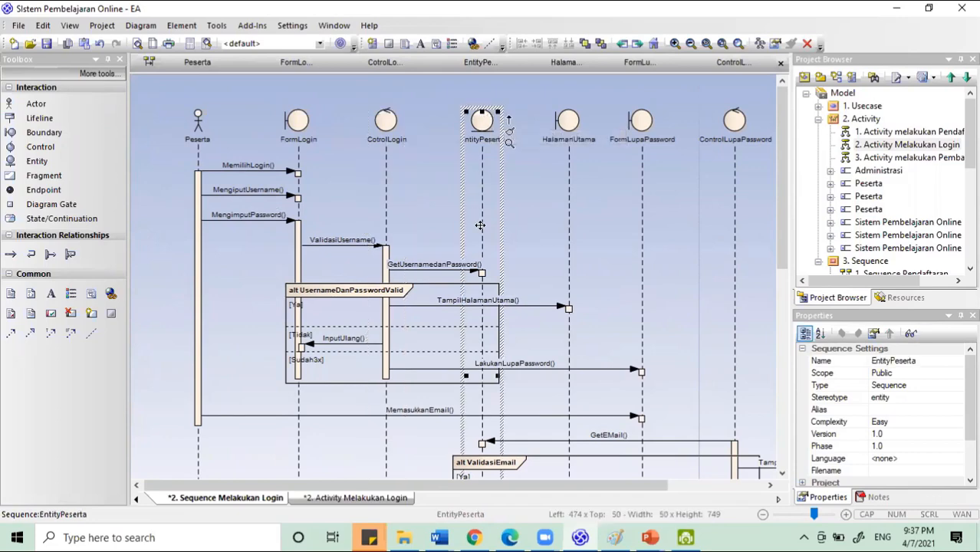
pyautogui.scroll(-2, 526, 297)
pyautogui.scroll(2, 526, 297)
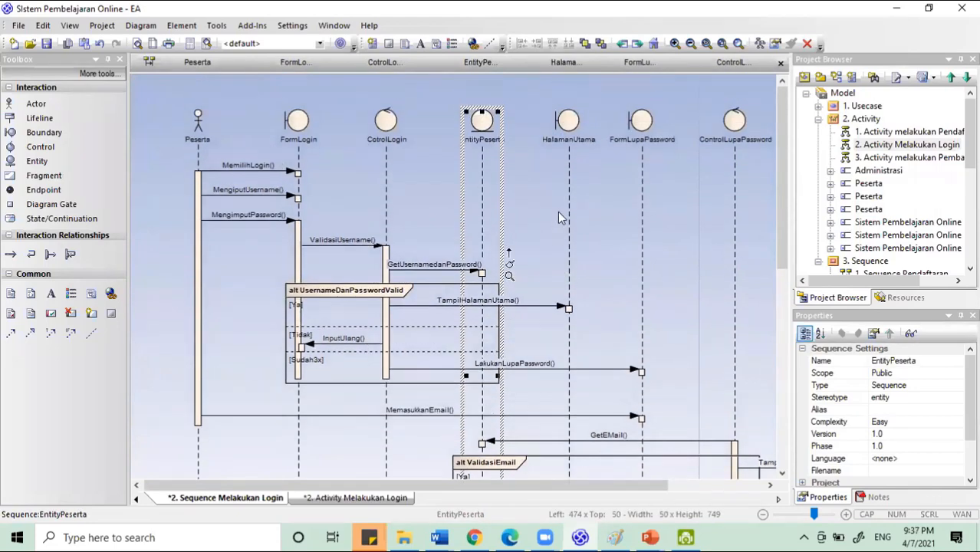
pyautogui.click(587, 126)
pyautogui.click(645, 122)
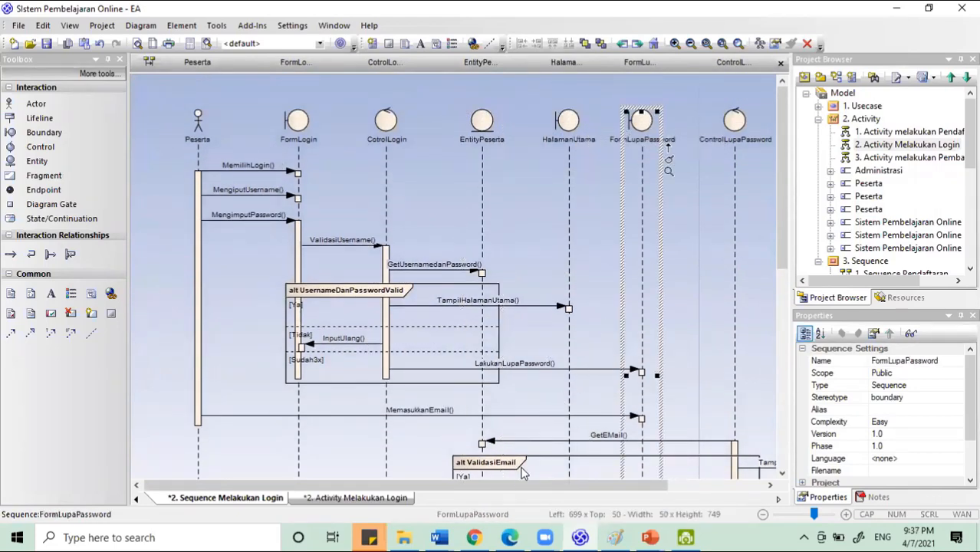
pyautogui.moveTo(522, 488); pyautogui.dragTo(659, 505)
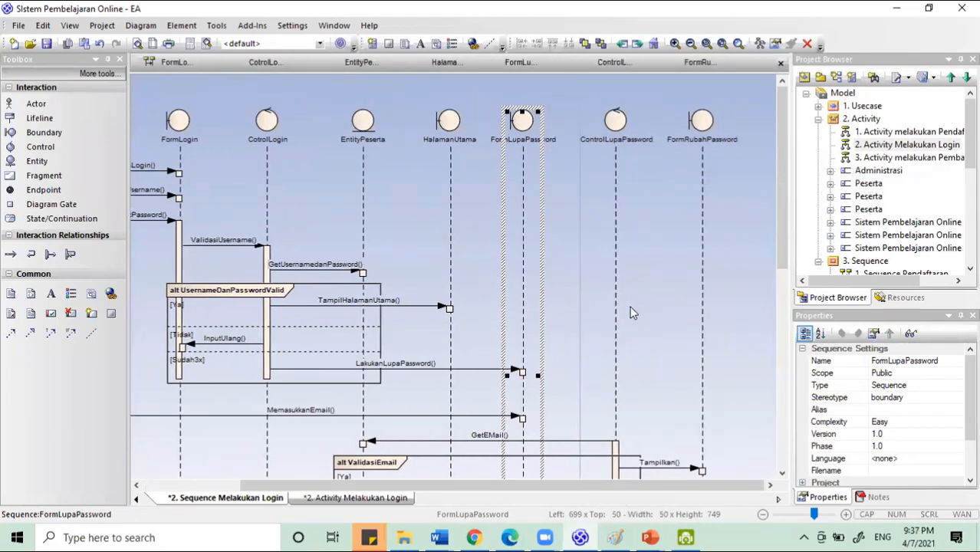
pyautogui.scroll(-3, 583, 353)
pyautogui.moveTo(484, 494); pyautogui.dragTo(379, 491)
# - Save the login sequence diagram and the login activity diagram with Ctrl+S
pyautogui.hotkey('ctrl', 's')
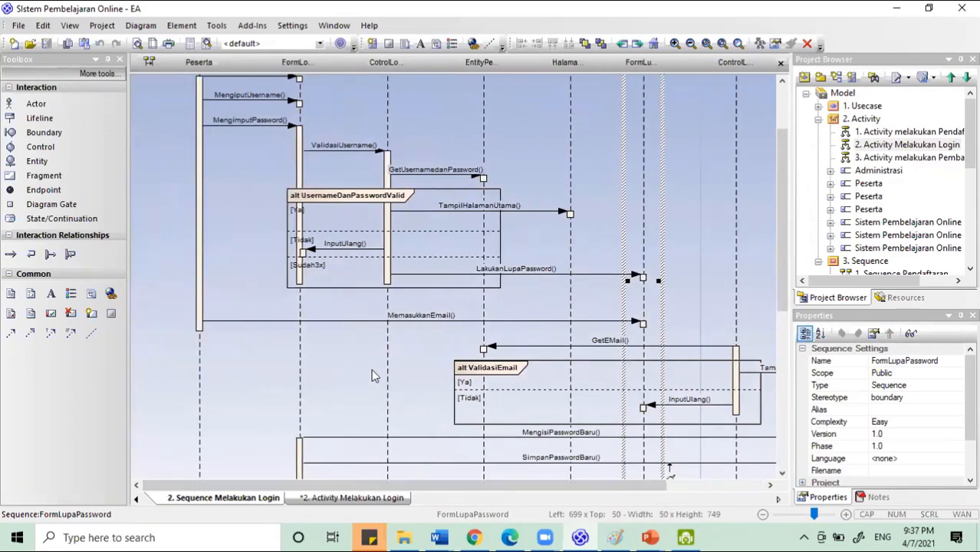
pyautogui.scroll(-3, 398, 362)
pyautogui.scroll(3, 398, 362)
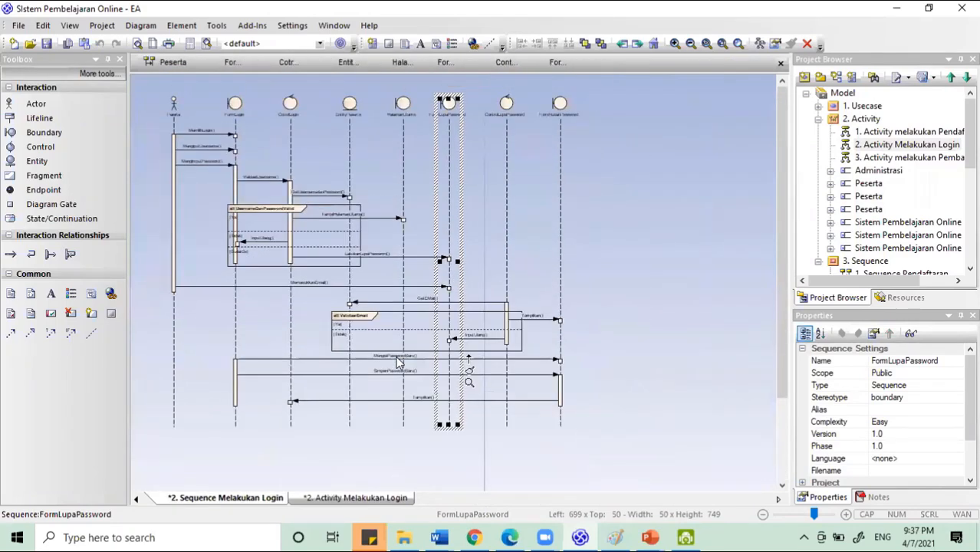
pyautogui.click(370, 498)
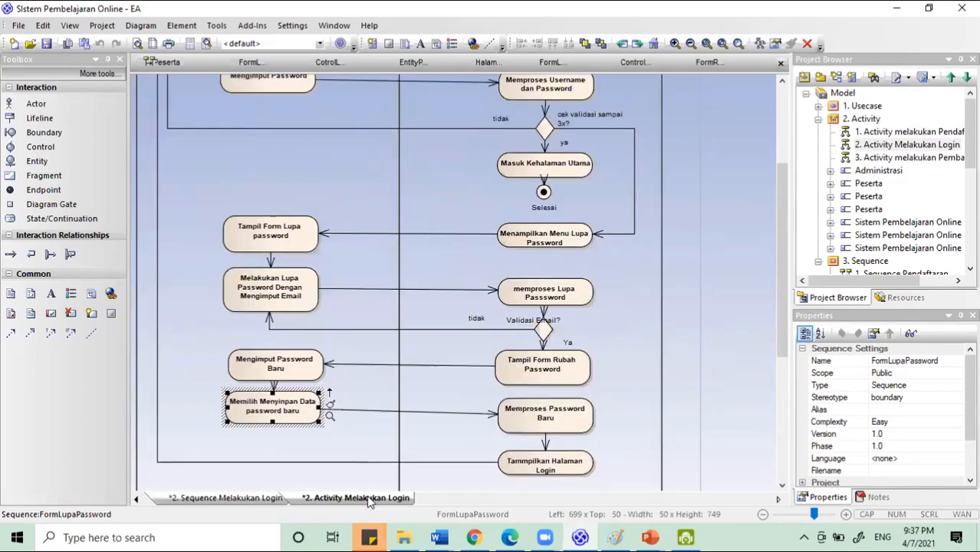
pyautogui.hotkey('ctrl', 's')
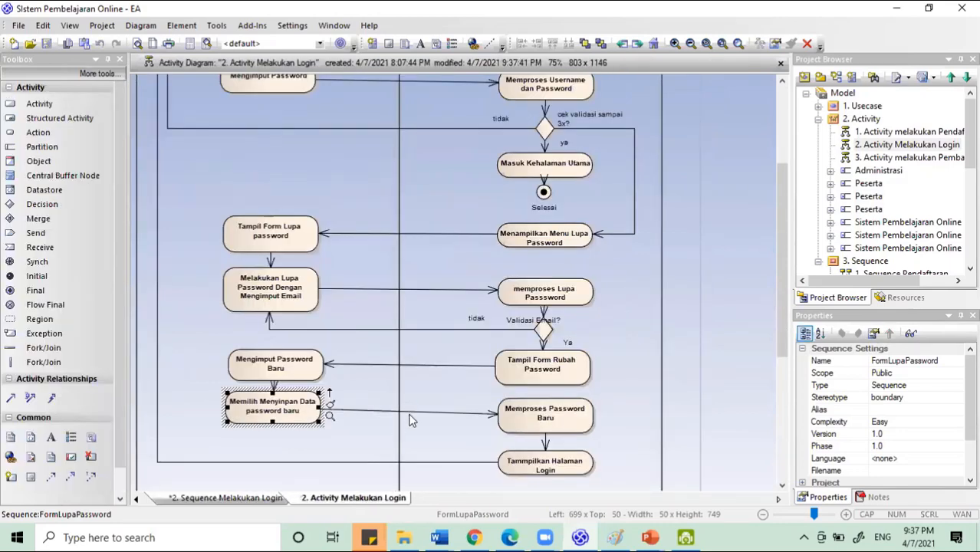
pyautogui.click(248, 499)
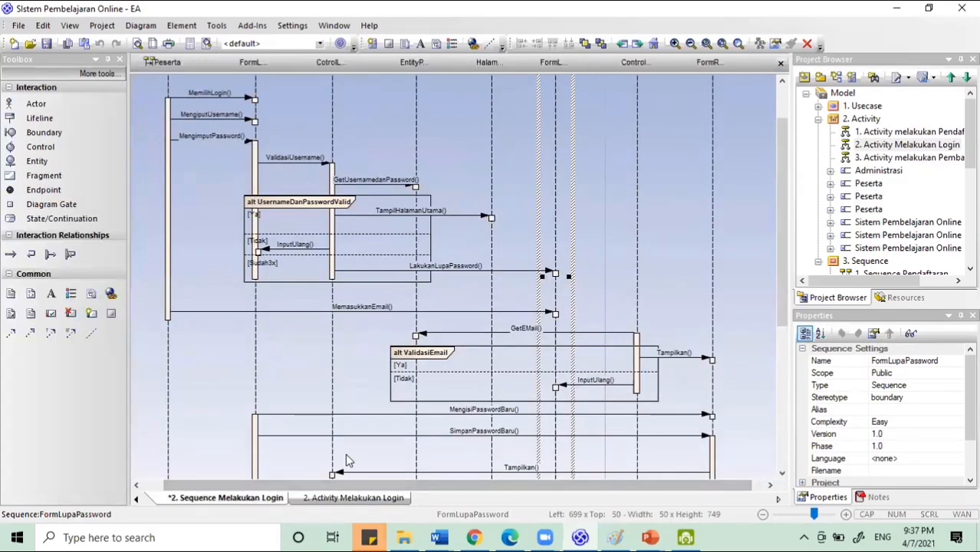
pyautogui.hotkey('ctrl', 's')
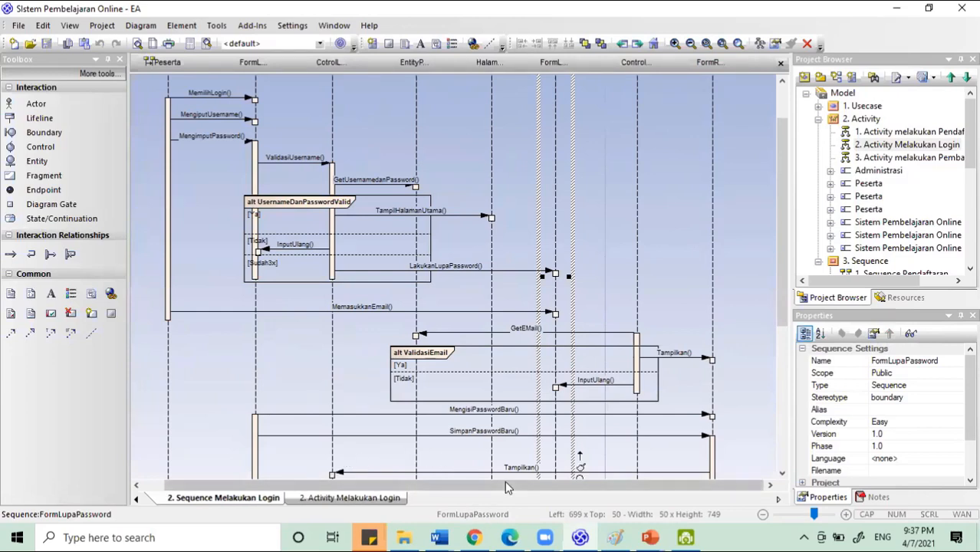
pyautogui.scroll(3, 529, 403)
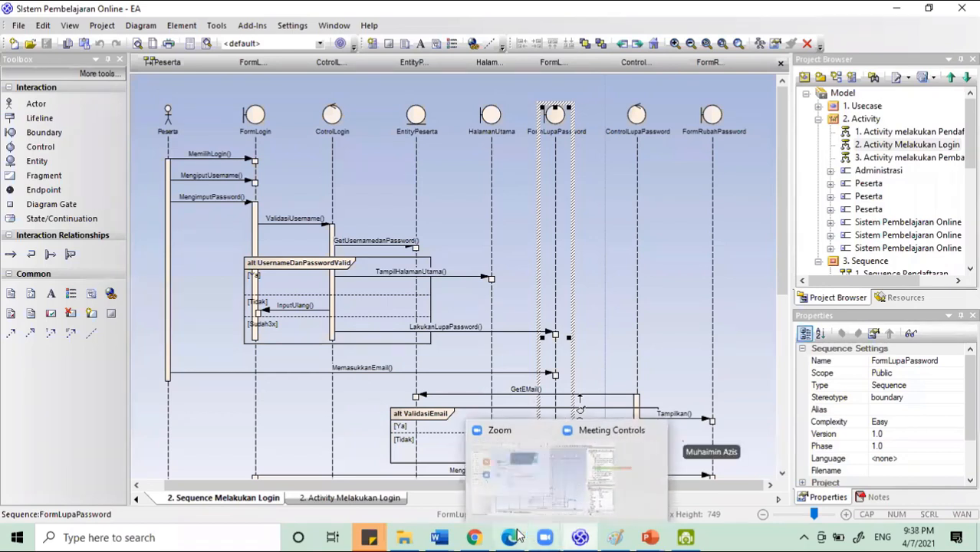
# - Inspect the FormRubahPassword lifeline and scroll through the sequence diagram to the Tampilkan() message
pyautogui.moveTo(479, 534)
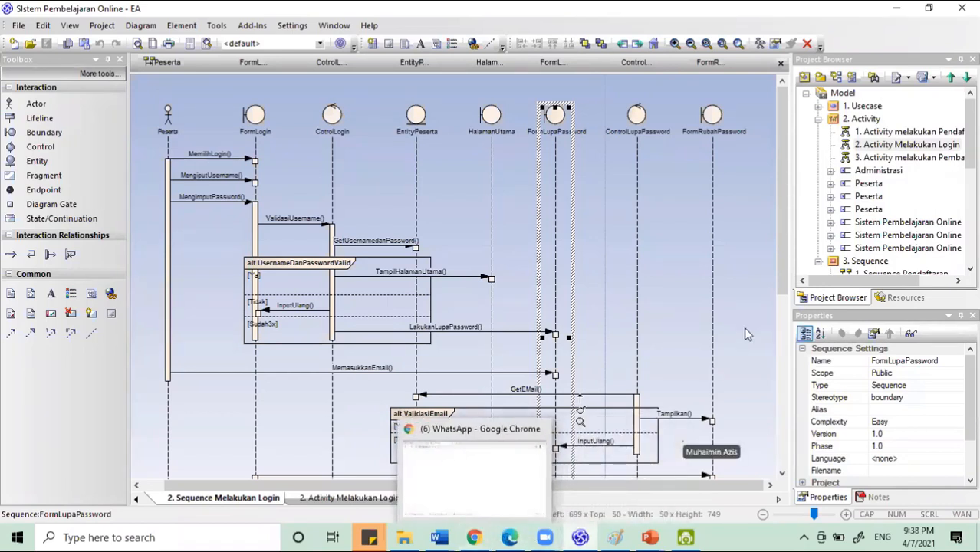
pyautogui.click(721, 295)
pyautogui.click(705, 287)
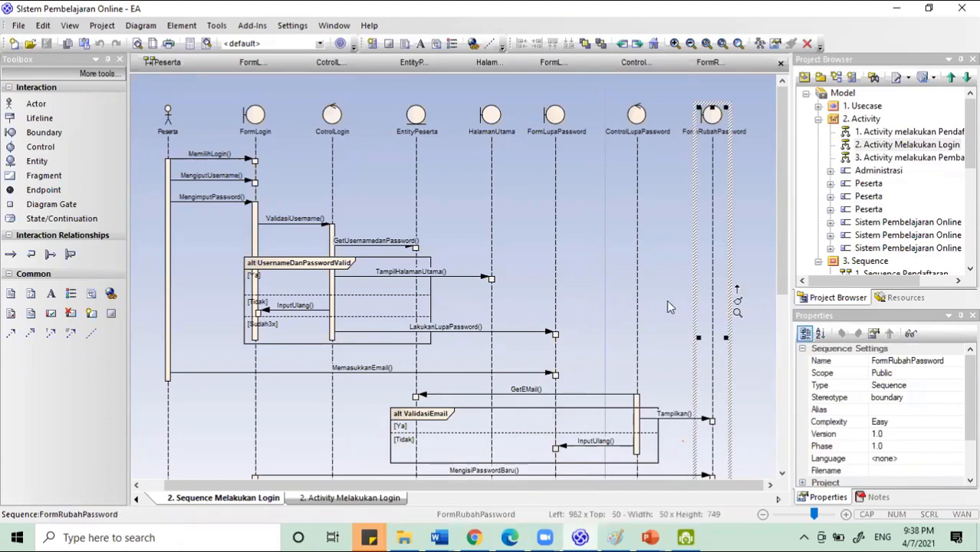
pyautogui.click(649, 309)
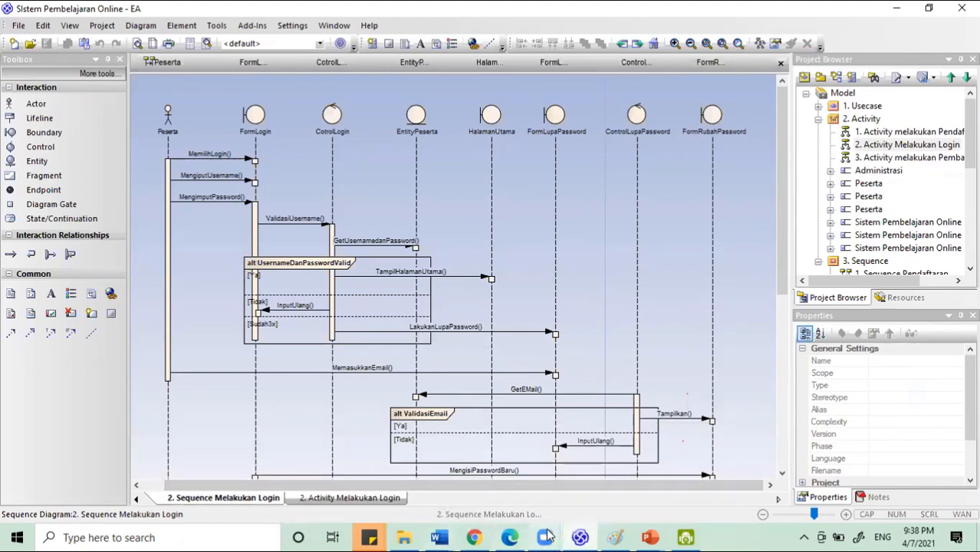
pyautogui.moveTo(549, 535)
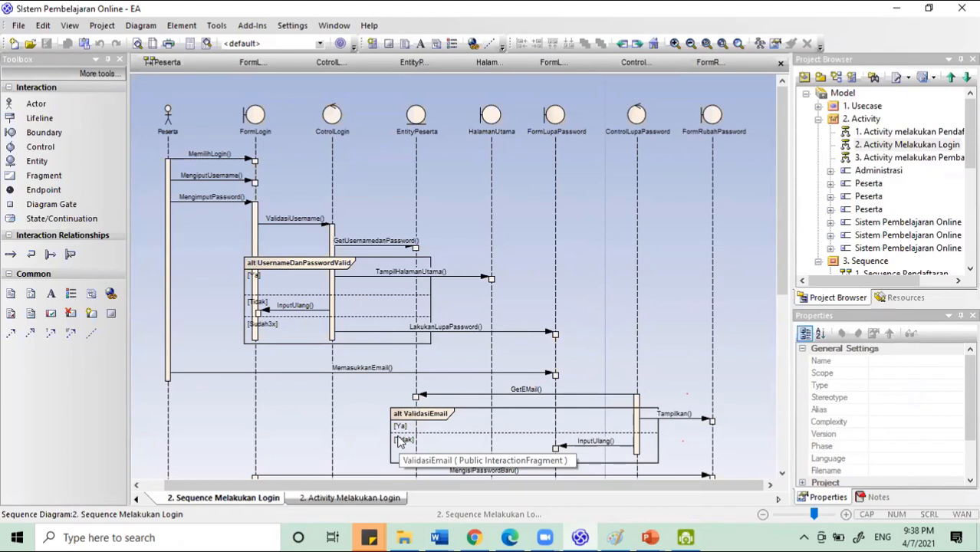
pyautogui.scroll(-1, 399, 442)
pyautogui.scroll(1, 399, 443)
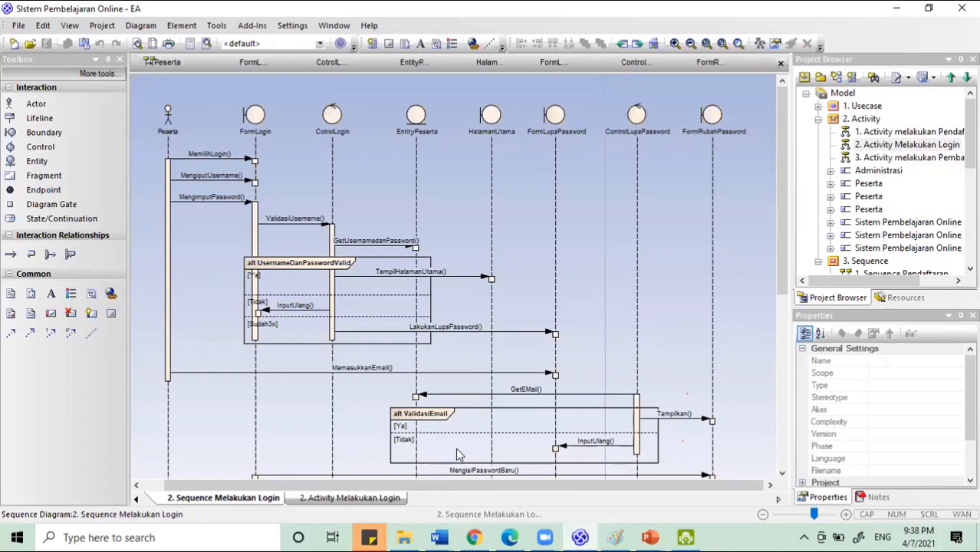
pyautogui.scroll(-1, 490, 367)
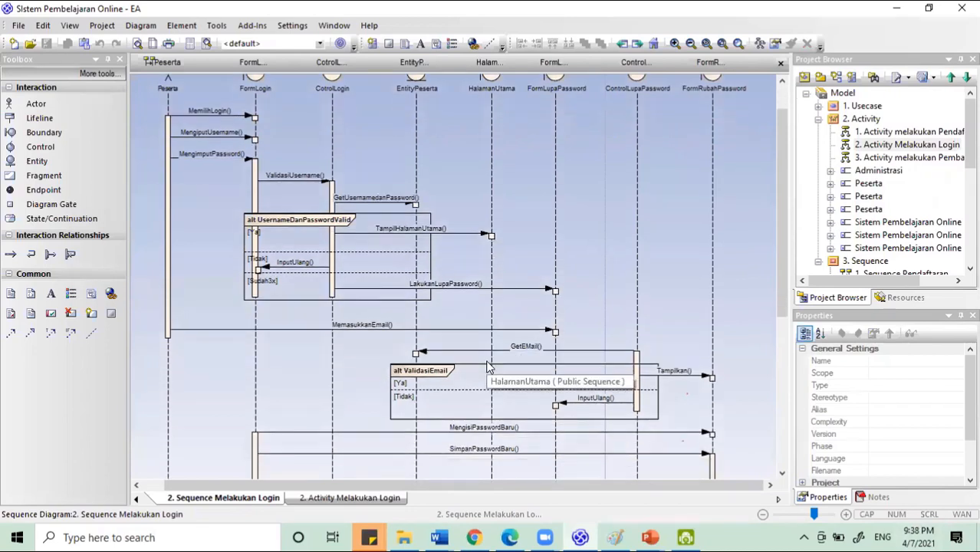
pyautogui.scroll(-1, 488, 366)
pyautogui.scroll(1, 488, 367)
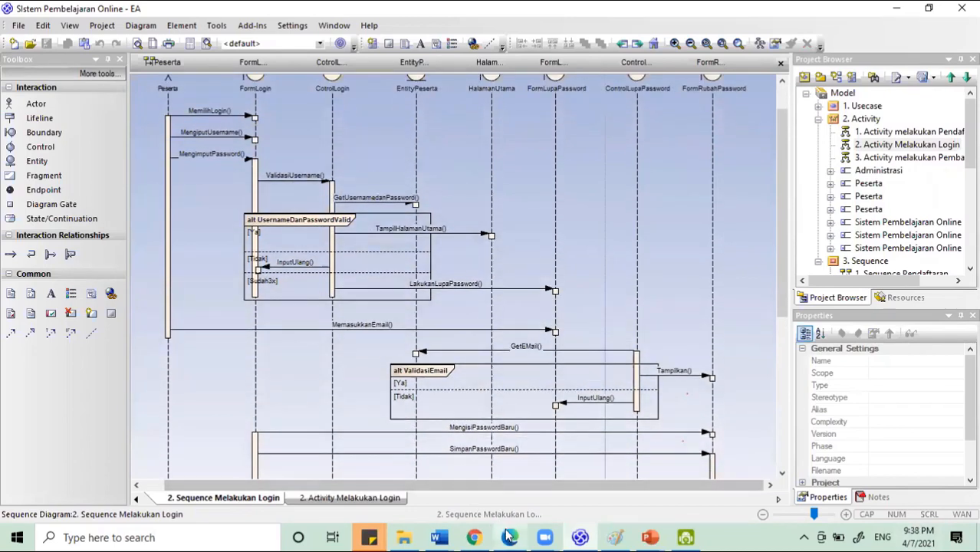
pyautogui.moveTo(476, 535)
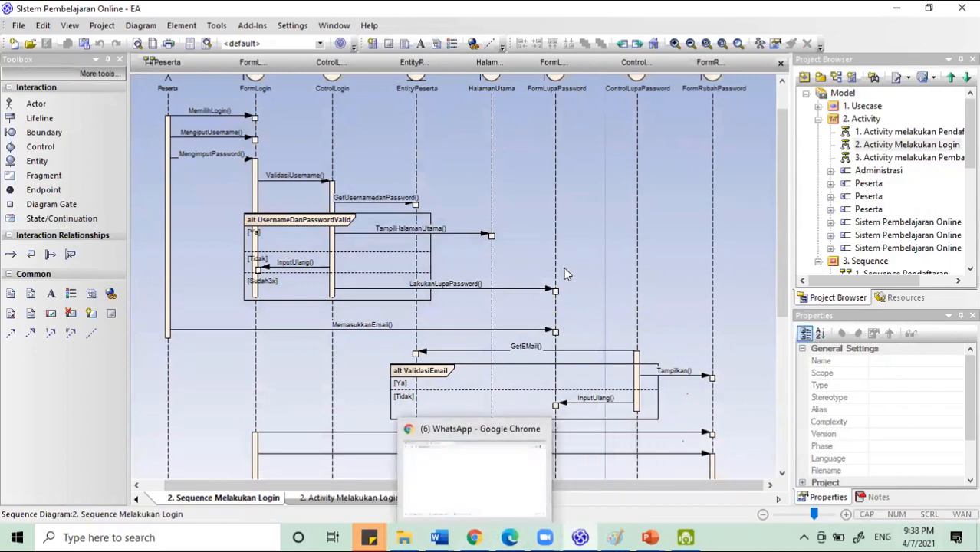
pyautogui.scroll(1, 563, 269)
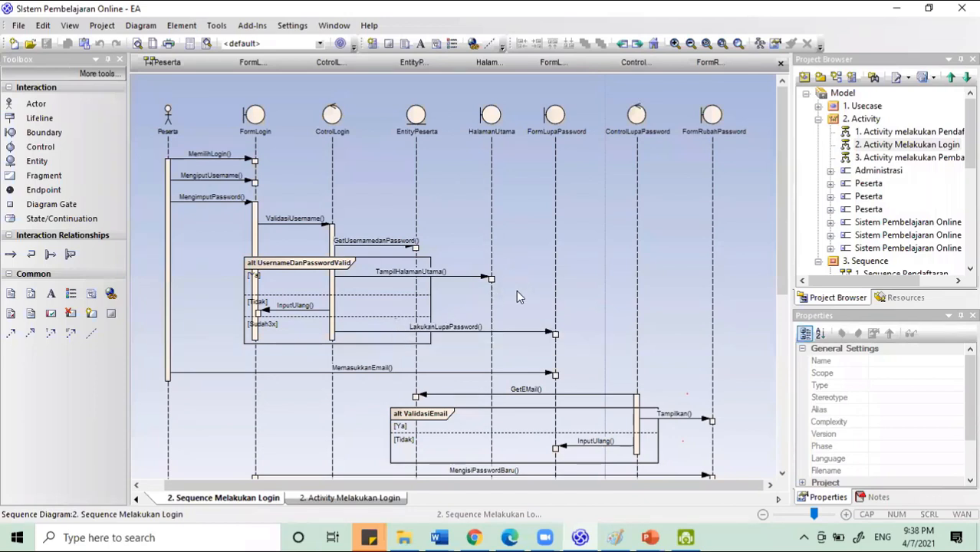
pyautogui.scroll(-1, 518, 299)
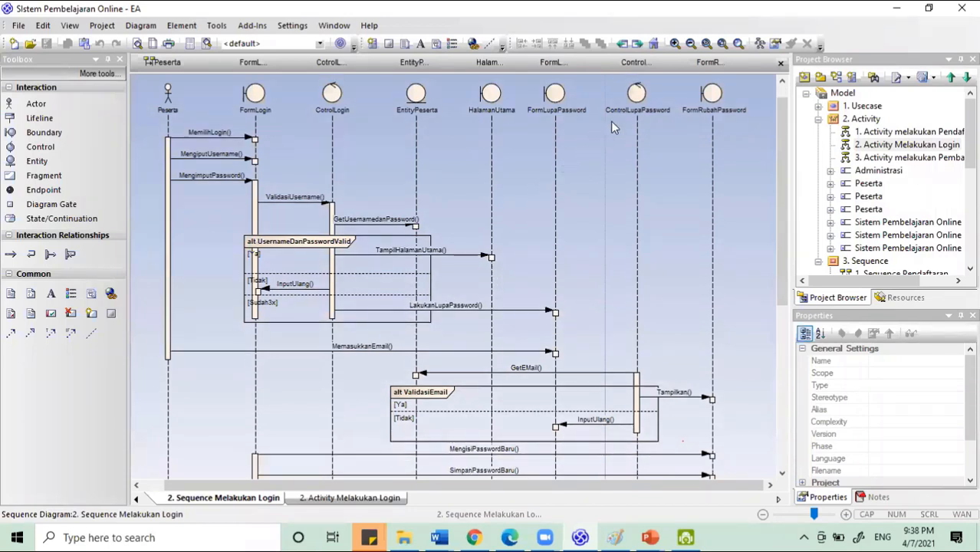
# - Reselect FormRubahPassword, then bring up the '2. Activity Melakukan Login' diagram
pyautogui.click(712, 109)
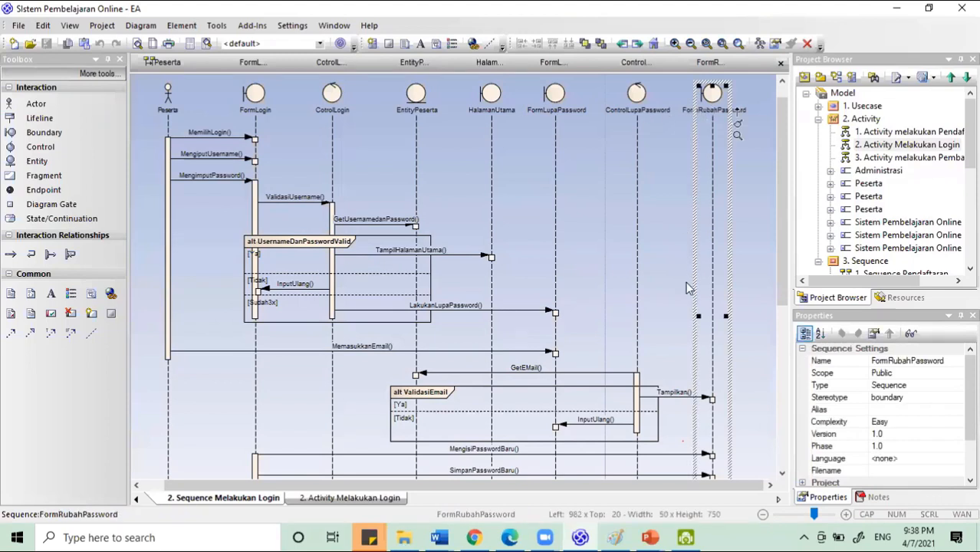
pyautogui.scroll(-5, 704, 244)
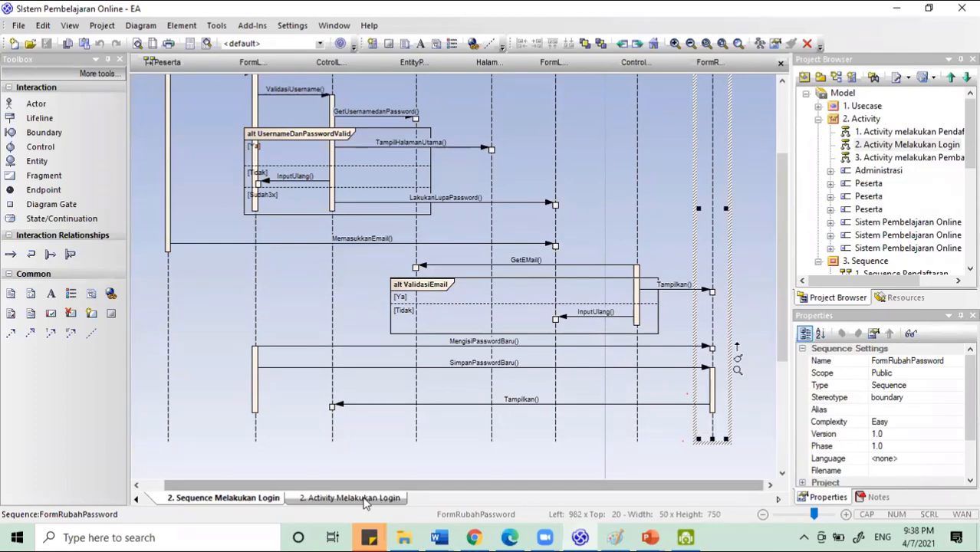
pyautogui.click(359, 500)
# - Check the Tammpilkan Halaman Login and Memilih Melakukan Login activities in the activity diagram
pyautogui.scroll(-3, 364, 451)
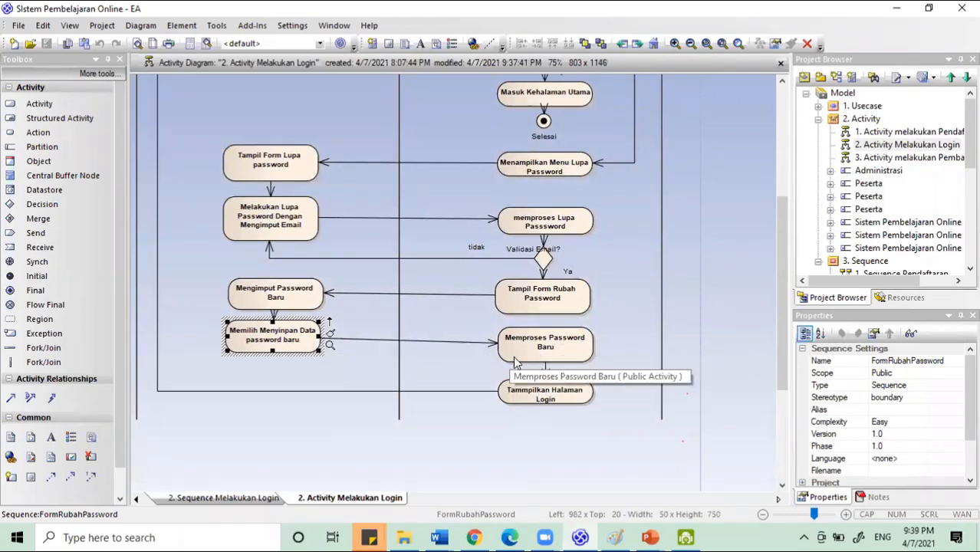
pyautogui.click(551, 395)
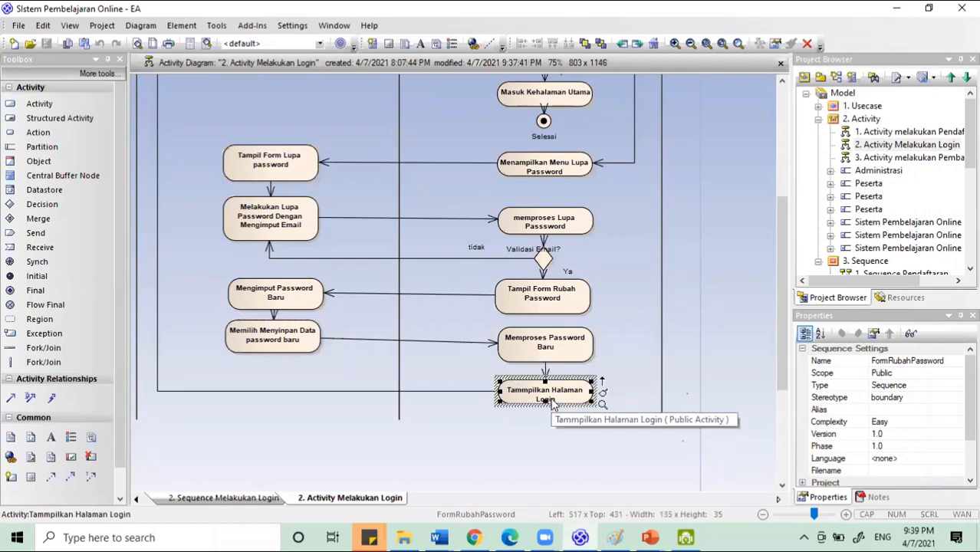
pyautogui.scroll(5, 388, 410)
pyautogui.scroll(1, 387, 411)
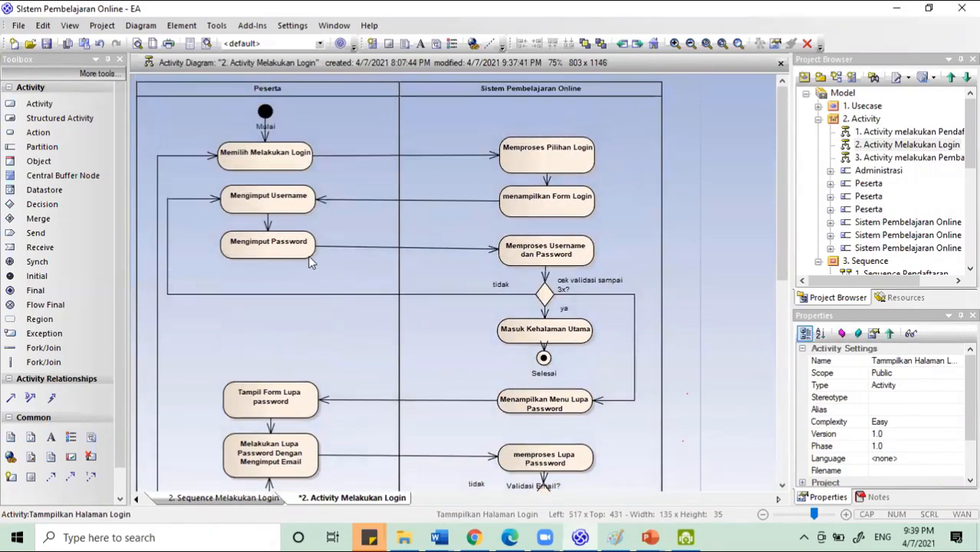
pyautogui.click(264, 154)
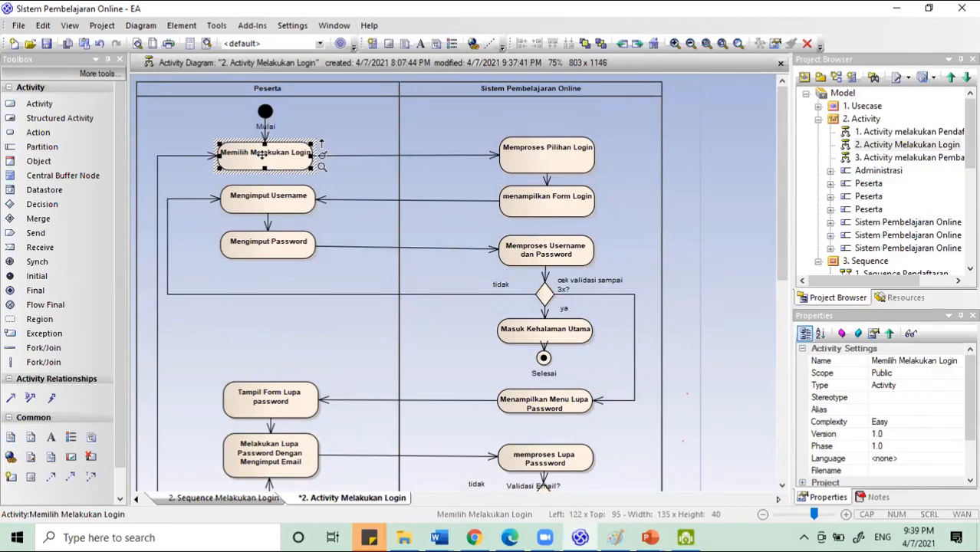
pyautogui.scroll(-5, 405, 386)
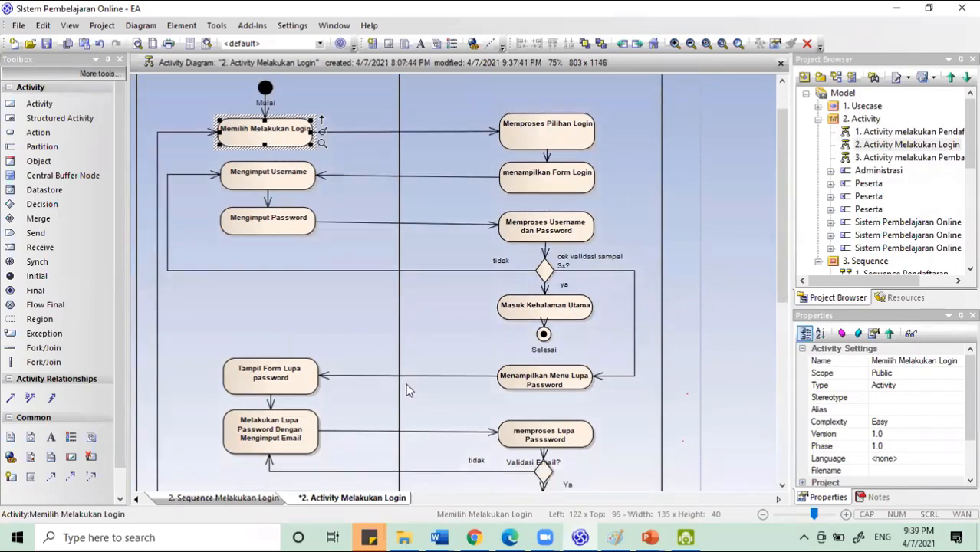
pyautogui.scroll(-1, 408, 391)
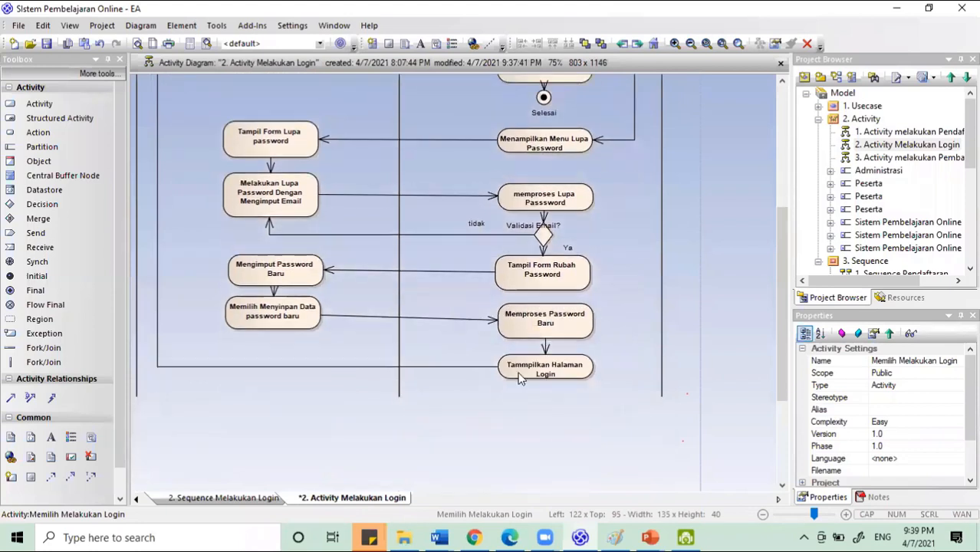
pyautogui.click(524, 369)
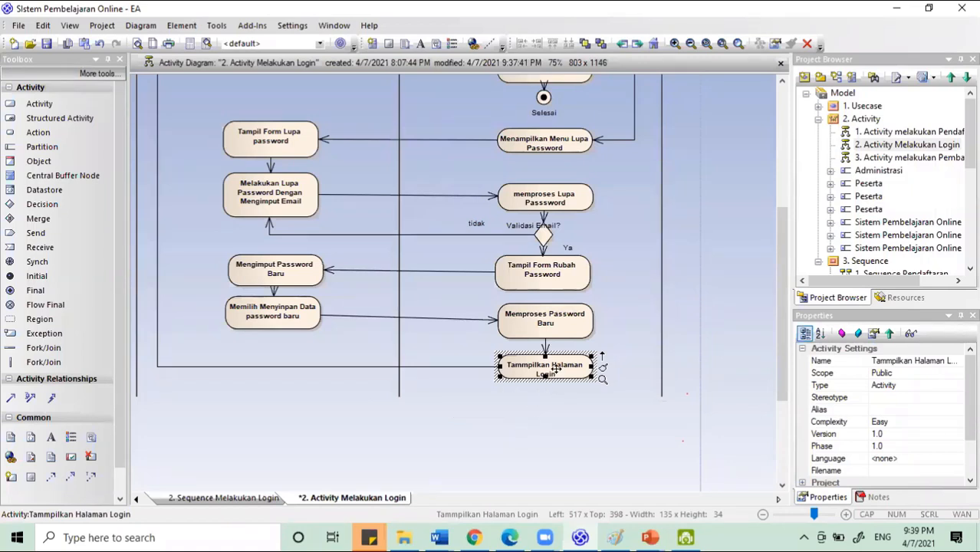
# - Review Memproses Password Baru and Memilih Menyinpan Data password baru, then return to Sequence Melakukan Login
pyautogui.click(564, 323)
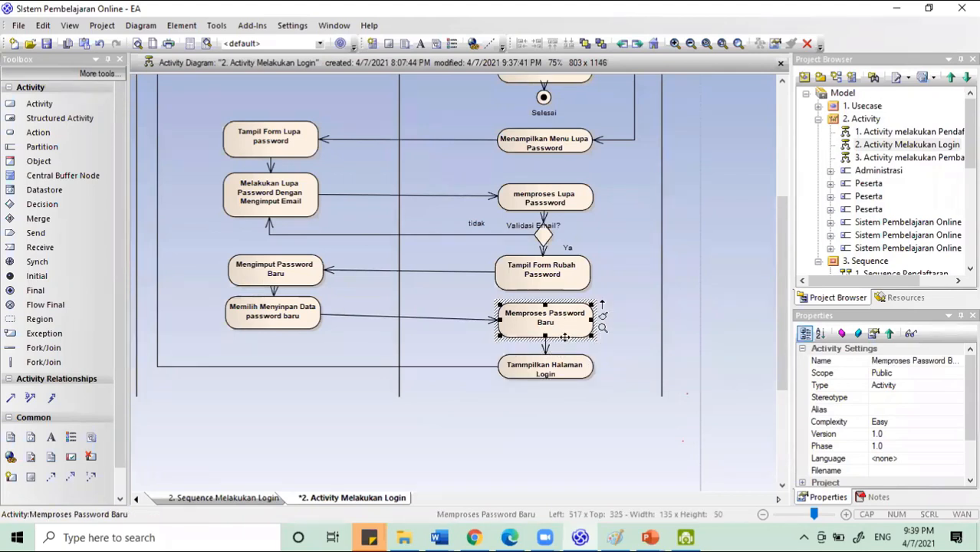
pyautogui.scroll(1, 565, 337)
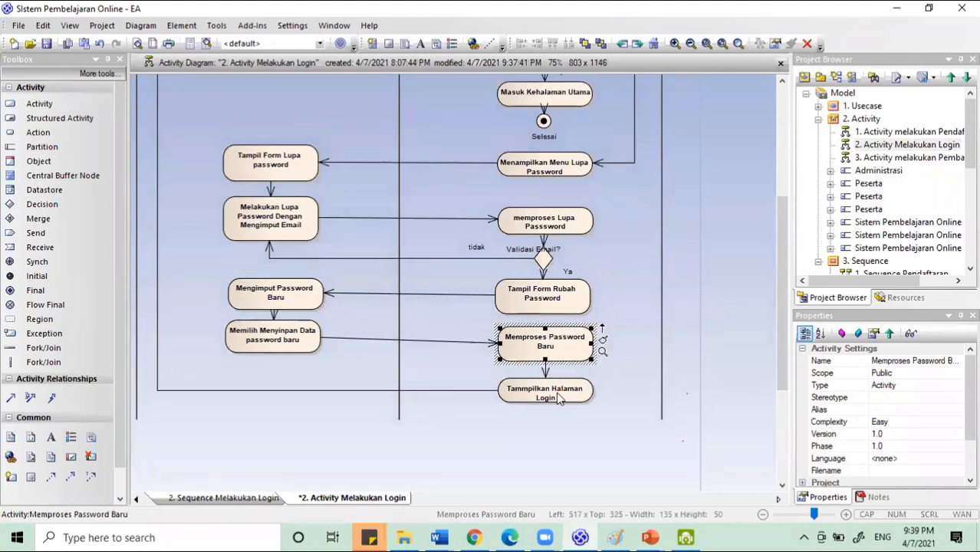
pyautogui.click(281, 343)
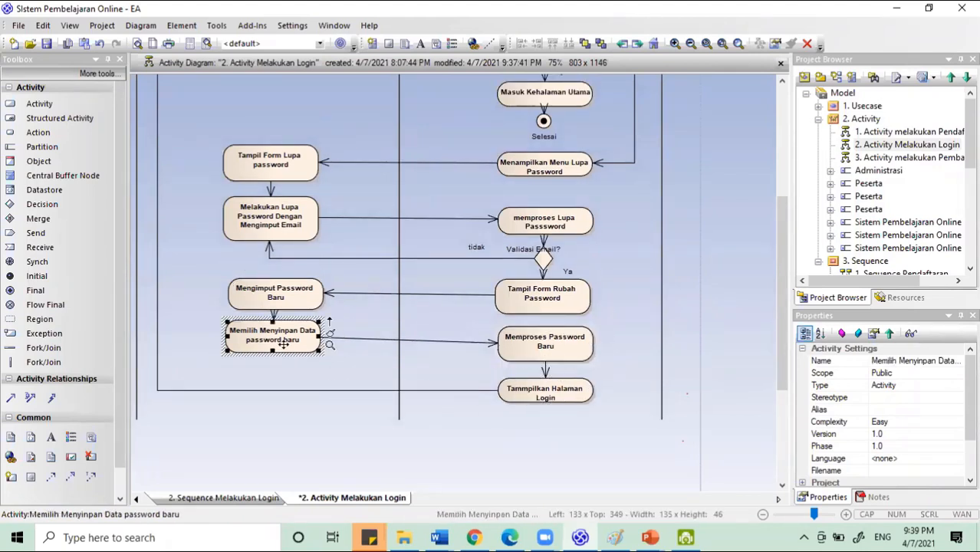
pyautogui.click(535, 342)
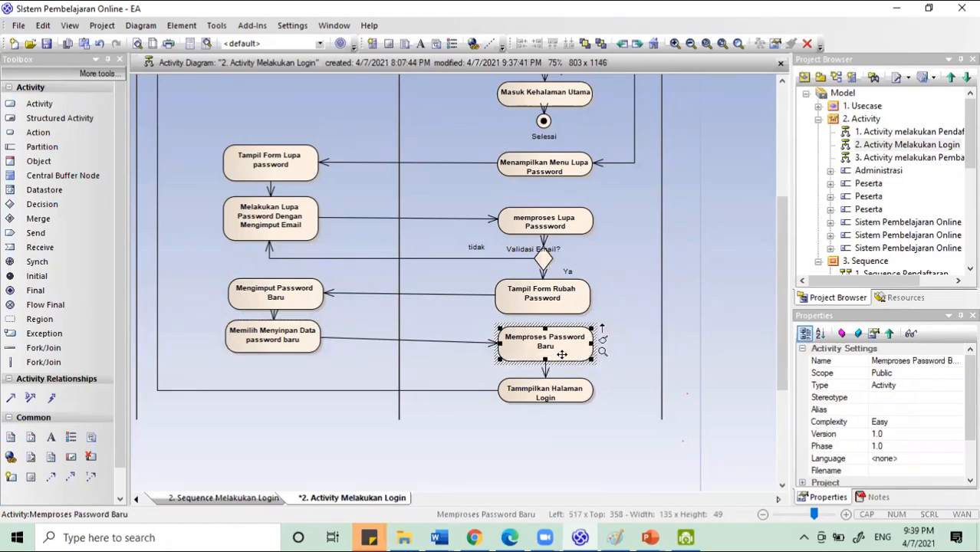
pyautogui.click(545, 395)
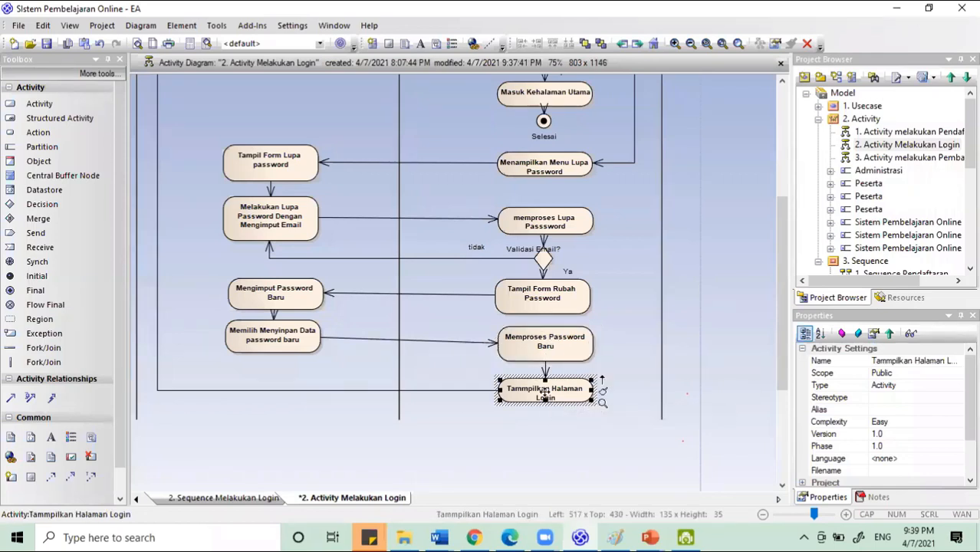
pyautogui.scroll(10, 524, 431)
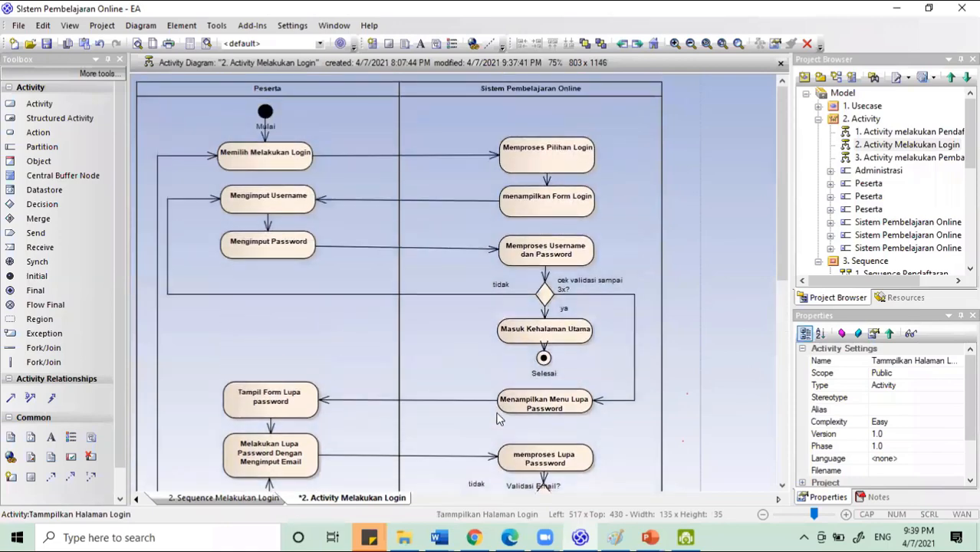
pyautogui.click(272, 156)
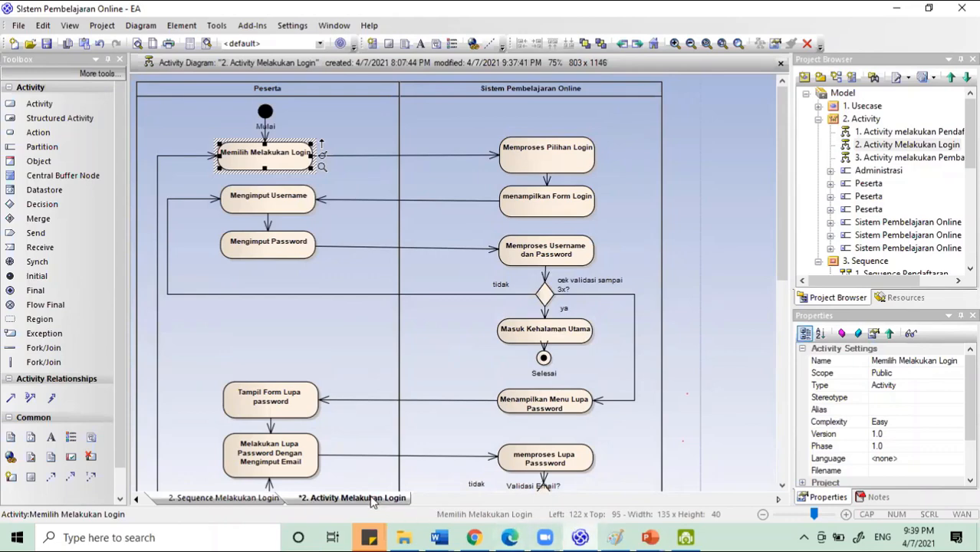
pyautogui.click(240, 500)
# - Delete the old final Tampilkan() message, undoing an accidental shift of the CotrolLogin lifeline
pyautogui.scroll(-2, 337, 447)
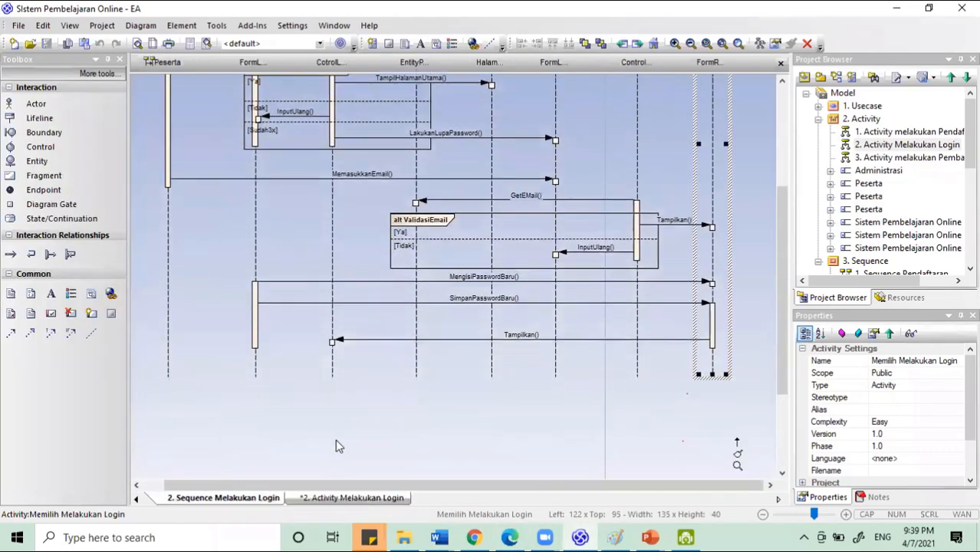
pyautogui.scroll(4, 333, 361)
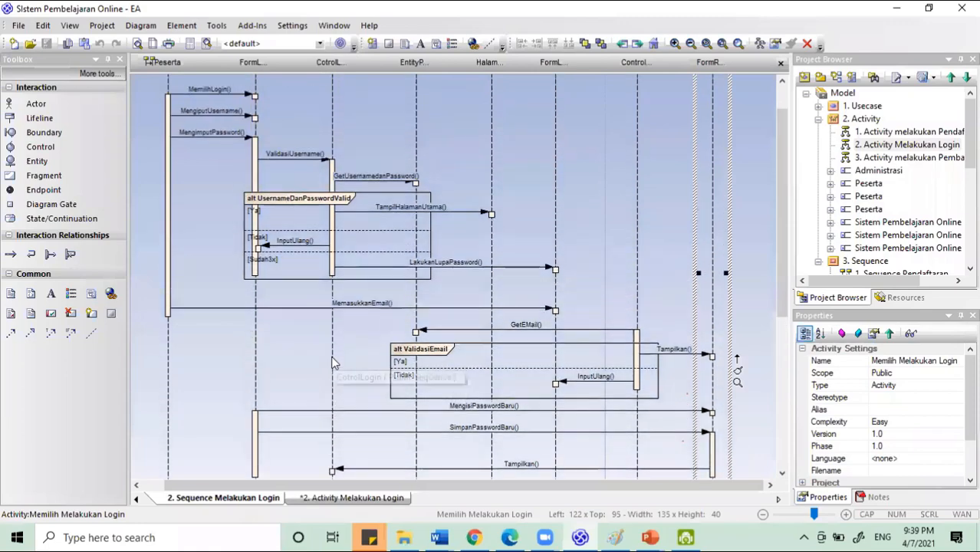
pyautogui.scroll(2, 333, 362)
pyautogui.scroll(-2, 299, 366)
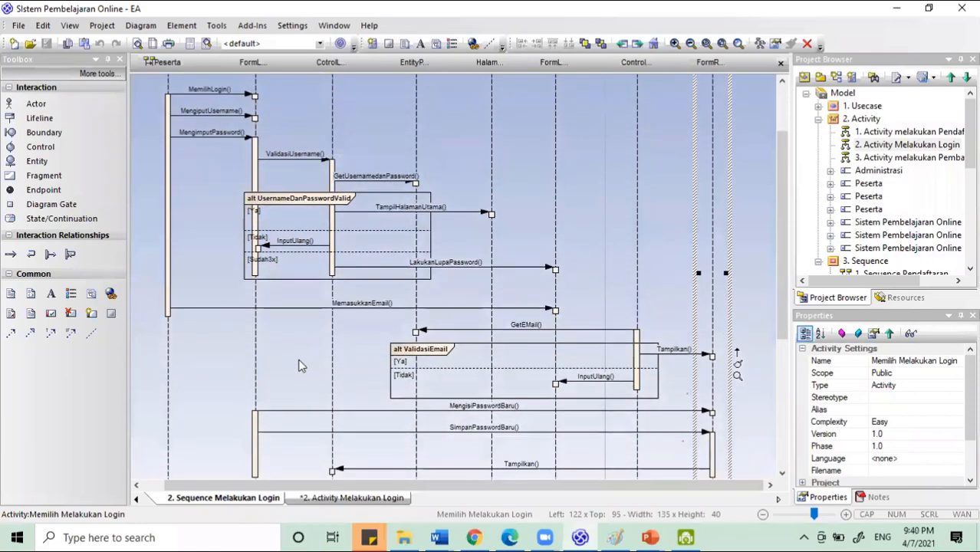
pyautogui.scroll(-3, 299, 366)
pyautogui.click(294, 371)
pyautogui.moveTo(294, 371); pyautogui.dragTo(334, 372)
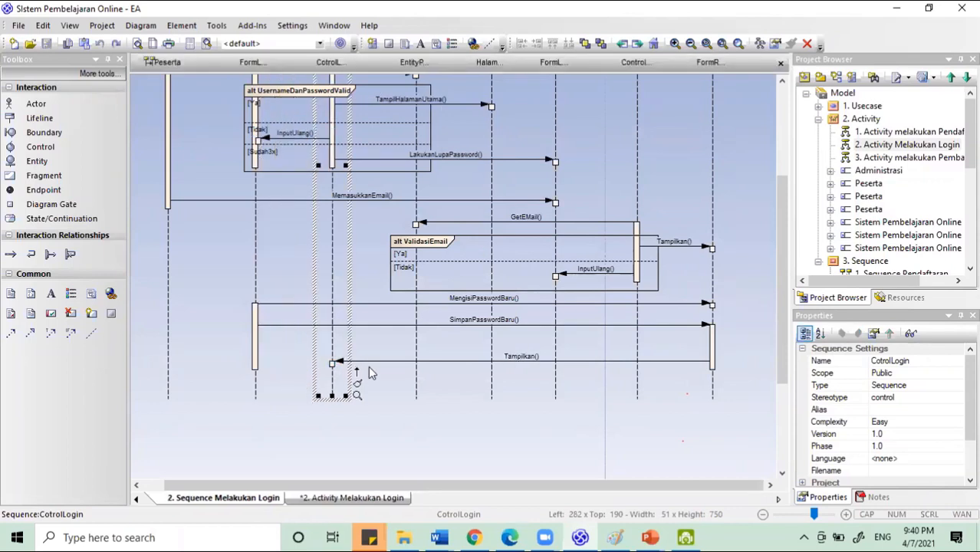
pyautogui.click(351, 363)
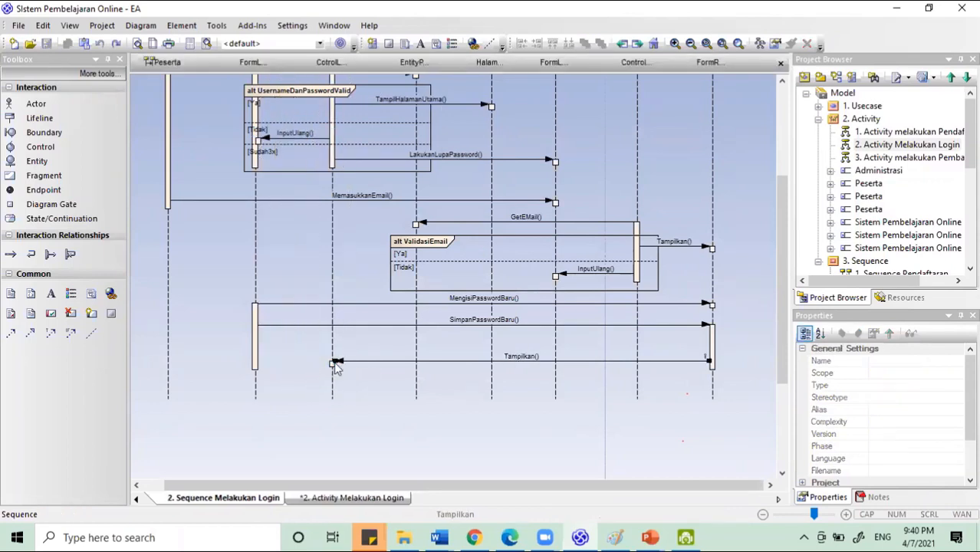
pyautogui.moveTo(336, 367); pyautogui.dragTo(306, 360)
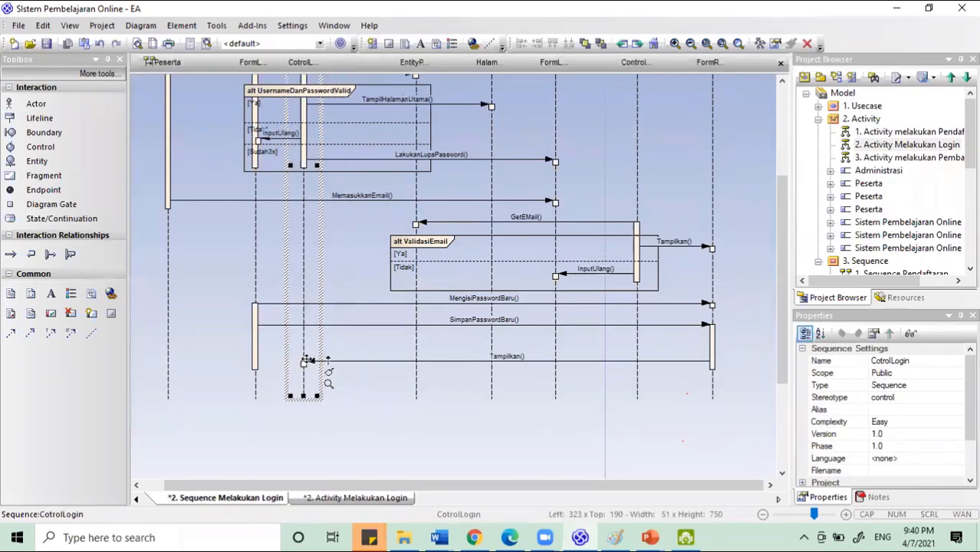
pyautogui.hotkey('ctrl', 'z')
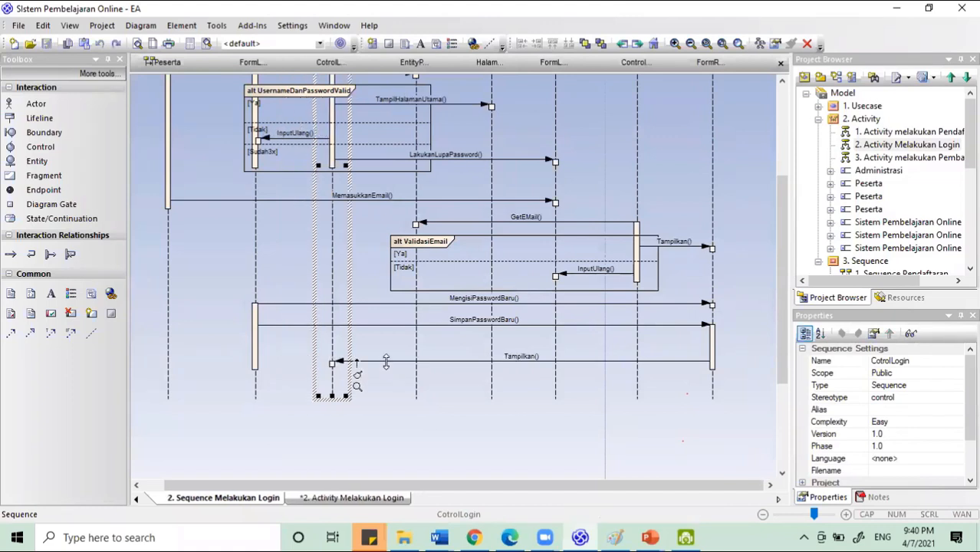
pyautogui.click(386, 362)
pyautogui.press('Delete')
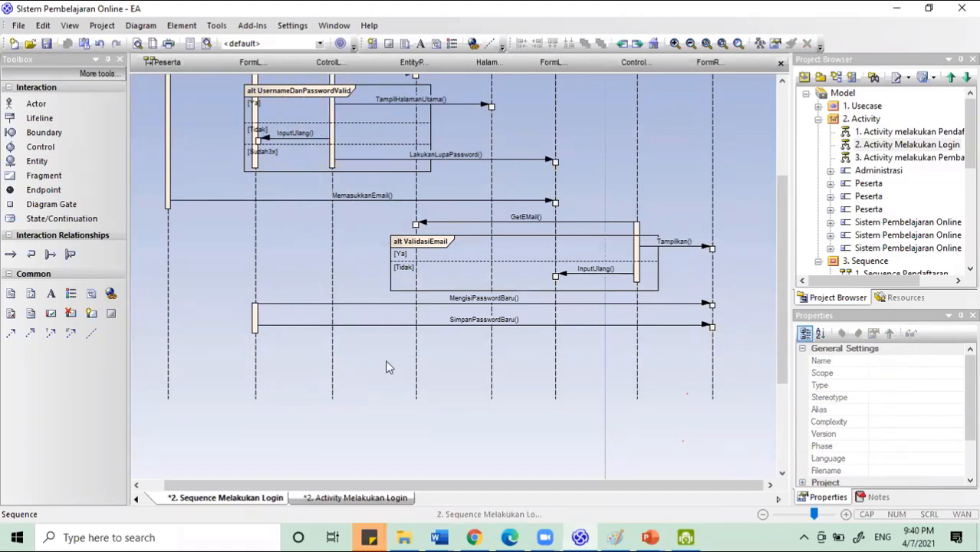
# - Draw a new Tampilkan message from FormRubahPassword back to FormLogin
pyautogui.click(710, 366)
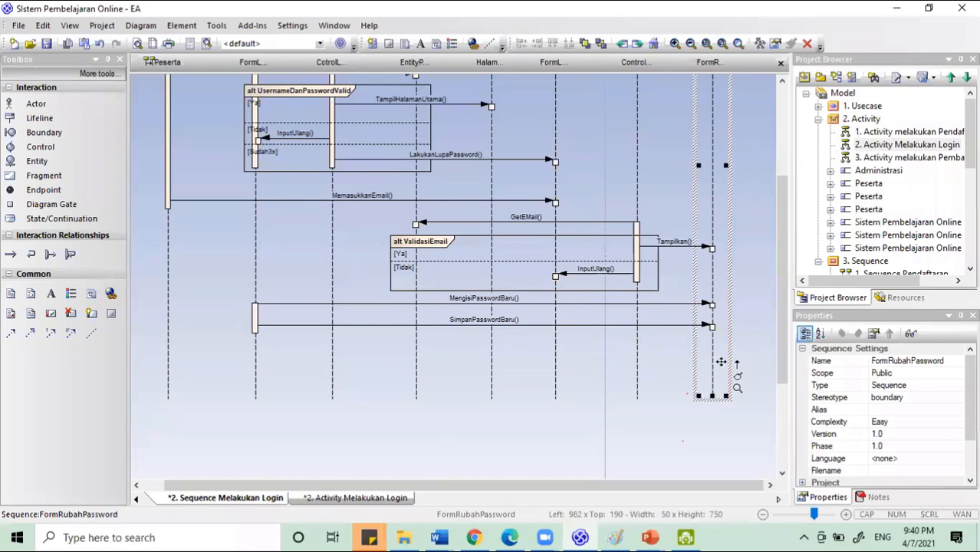
pyautogui.moveTo(725, 366); pyautogui.dragTo(258, 372)
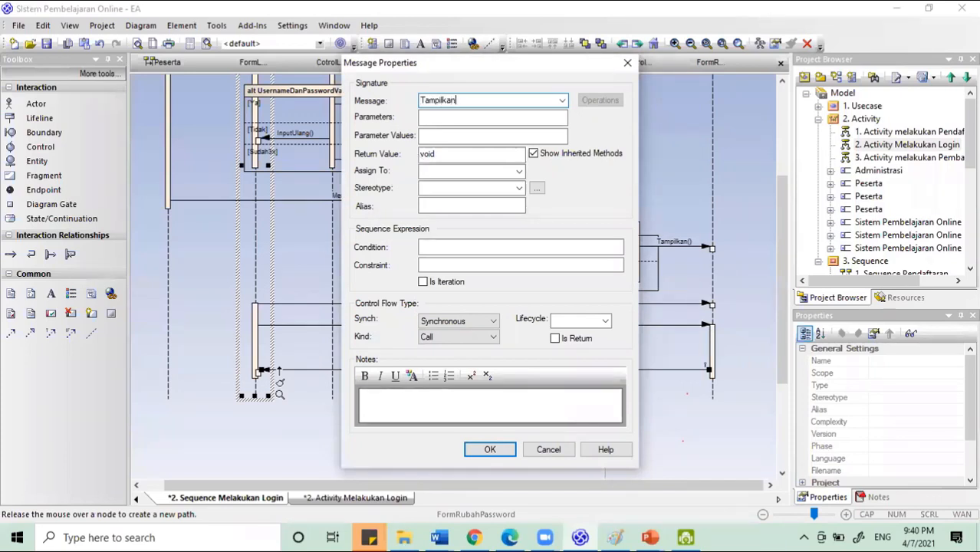
pyautogui.click(495, 452)
pyautogui.scroll(3, 583, 402)
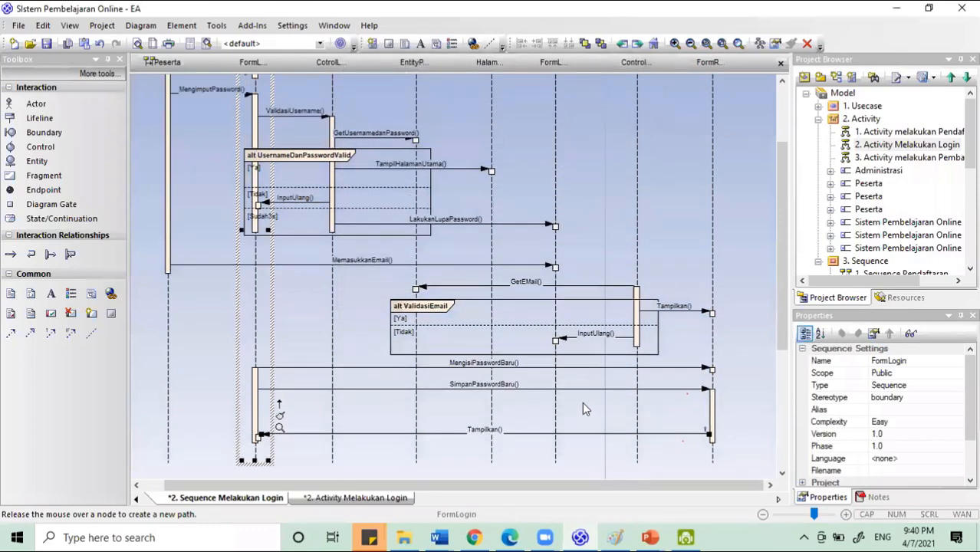
pyautogui.scroll(5, 583, 409)
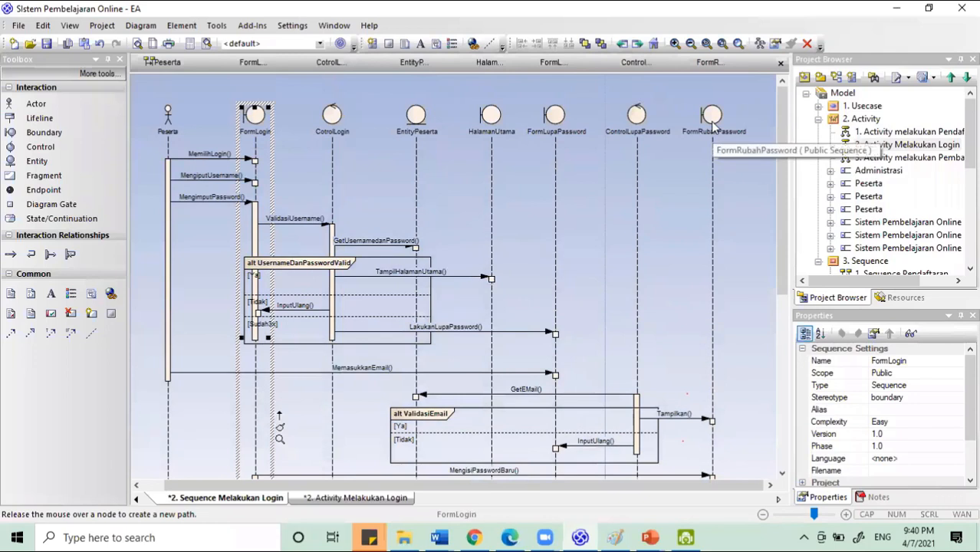
pyautogui.click(640, 120)
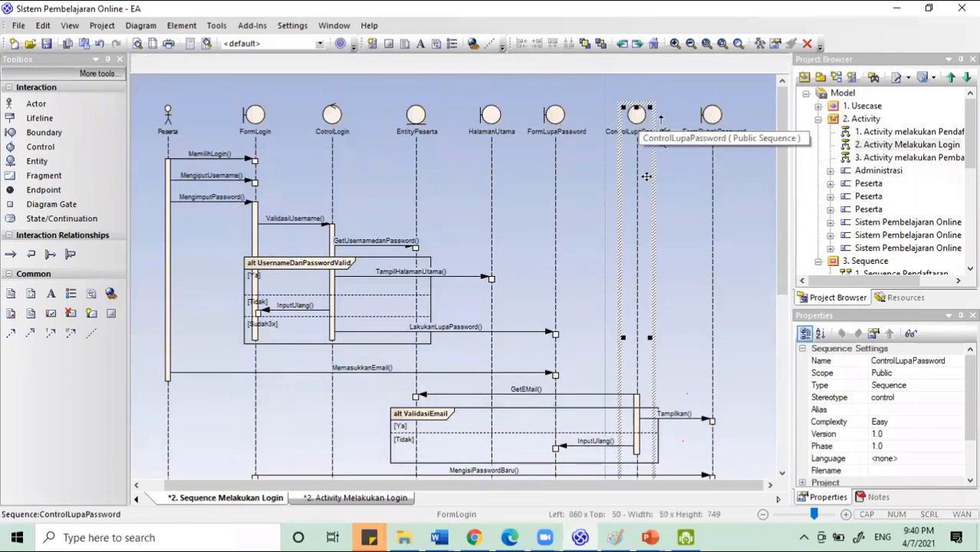
pyautogui.click(713, 129)
pyautogui.scroll(-1, 706, 286)
pyautogui.scroll(-1, 706, 285)
pyautogui.scroll(2, 702, 300)
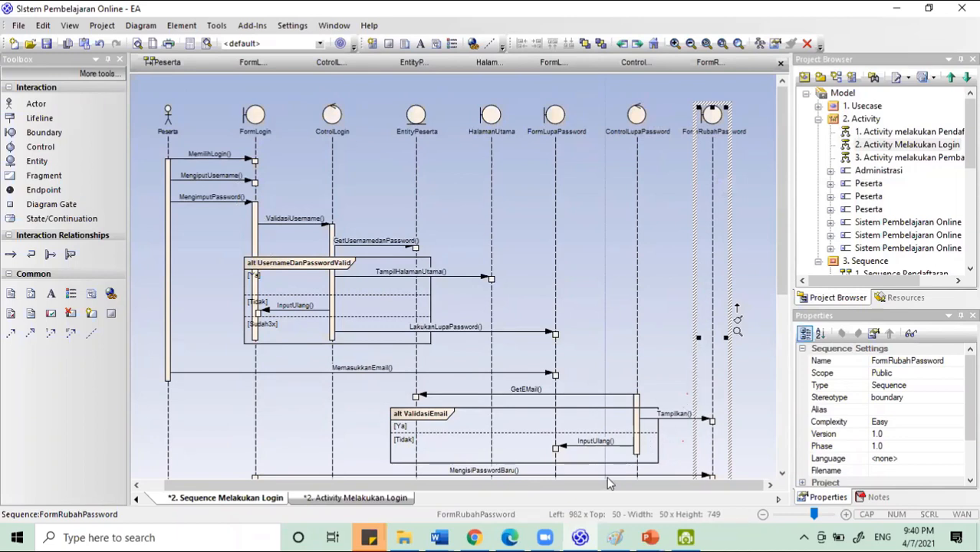
pyautogui.scroll(-3, 712, 389)
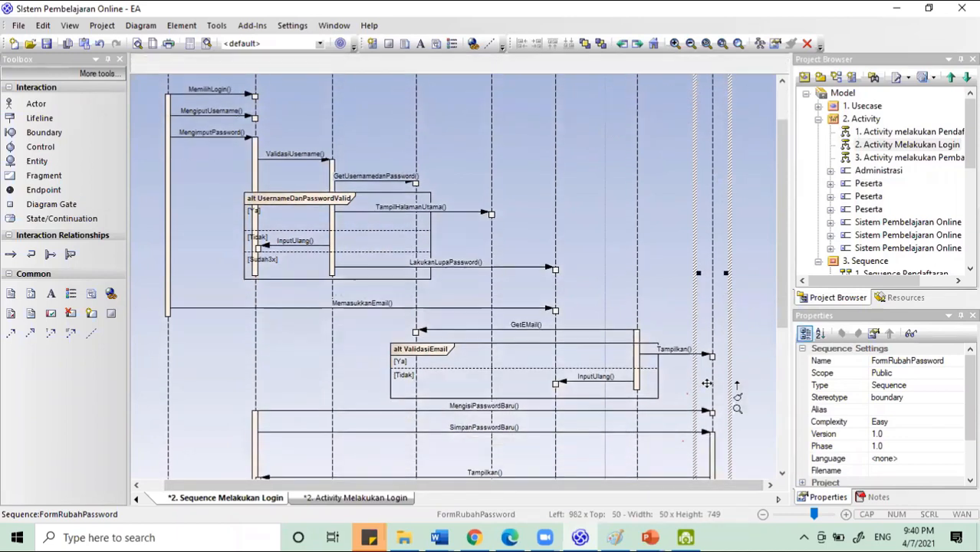
pyautogui.scroll(3, 712, 389)
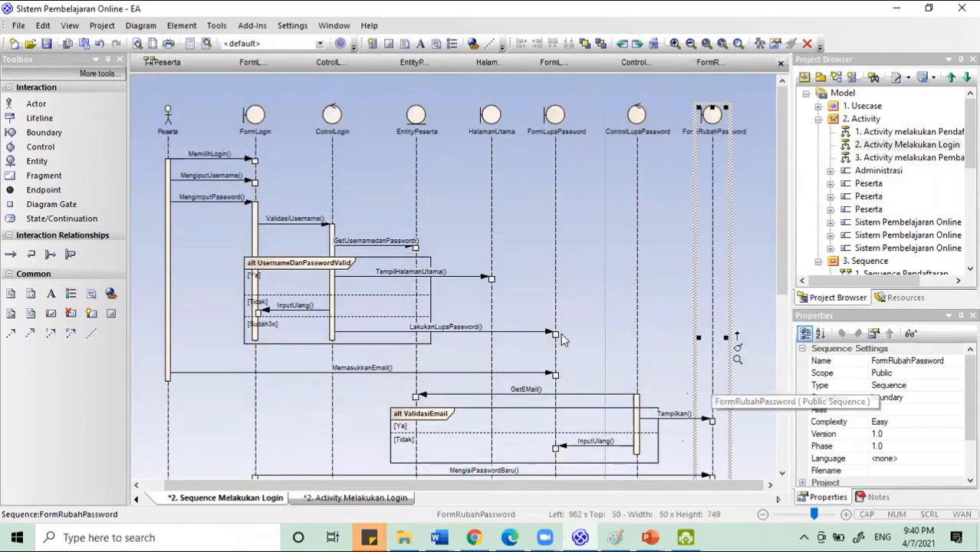
pyautogui.scroll(-1, 729, 338)
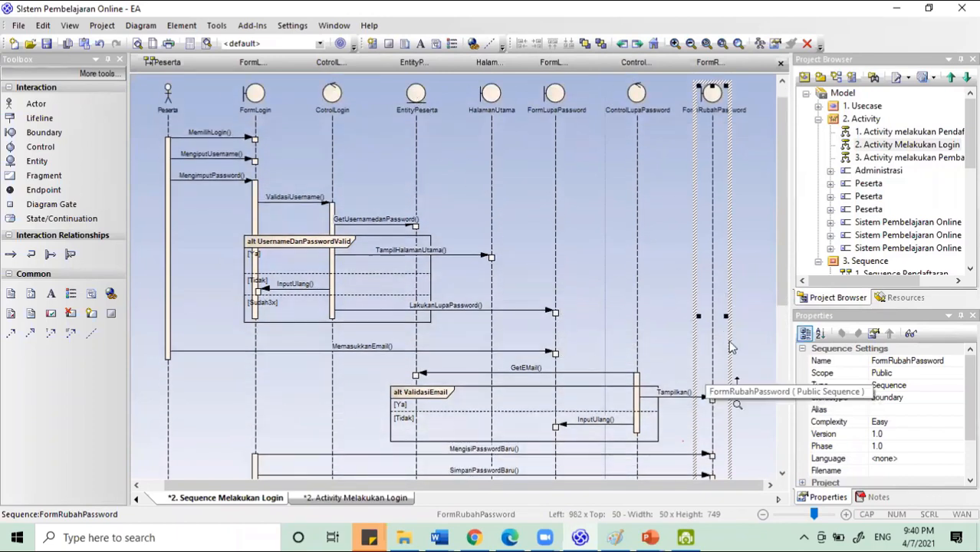
pyautogui.moveTo(738, 386); pyautogui.dragTo(415, 458)
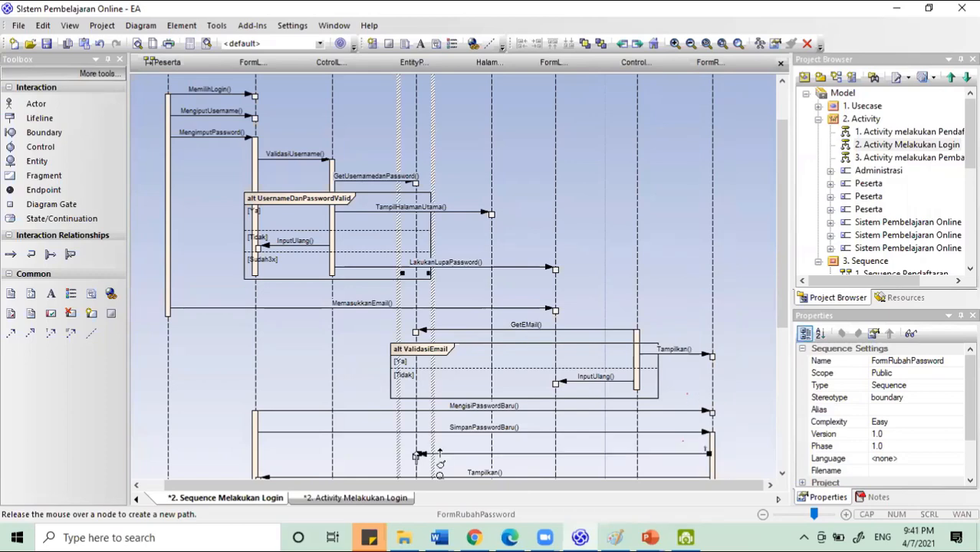
# - Name the FormRubahPassword-to-EntityPeserta message SetPasswordBaru and clear the selection
pyautogui.write('Set')
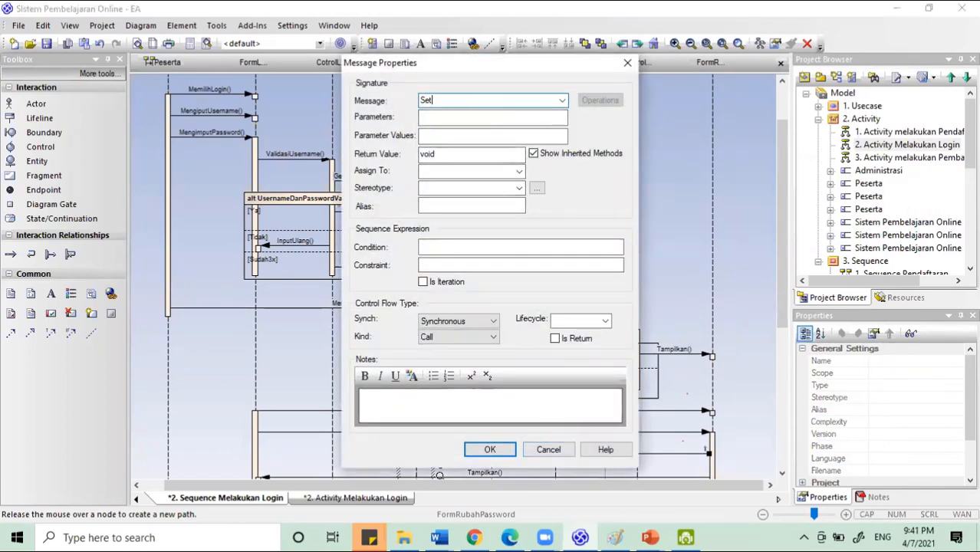
pyautogui.write('PasswordBa')
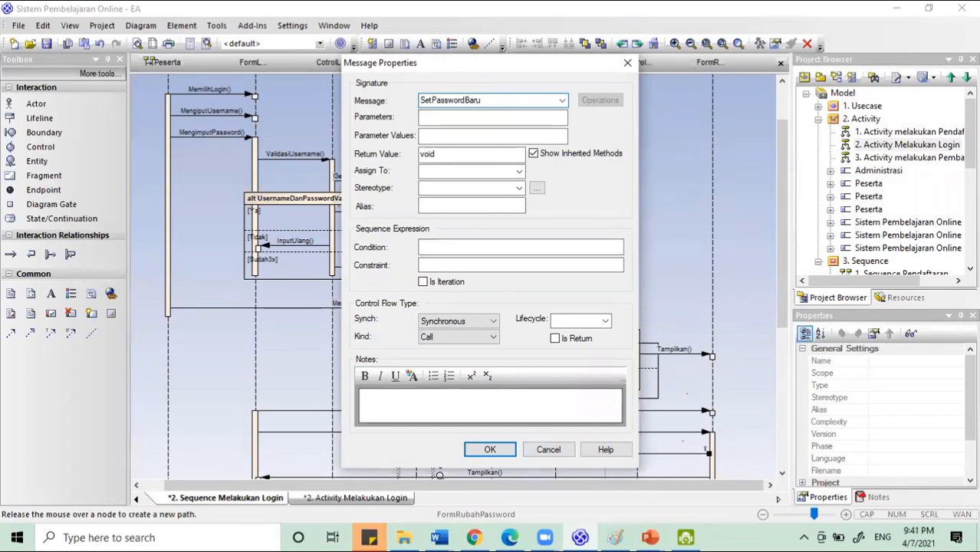
pyautogui.write('ru')
pyautogui.press('Return')
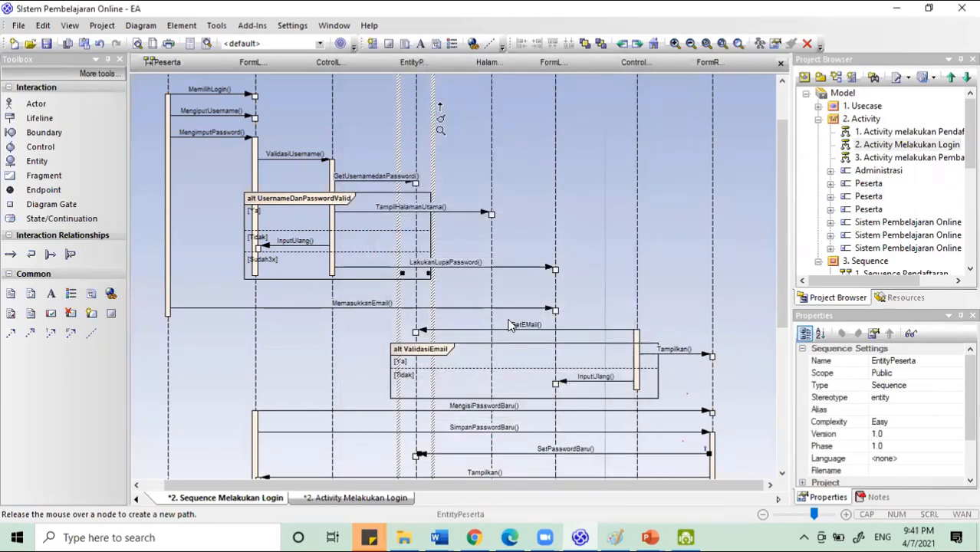
pyautogui.scroll(-3, 510, 326)
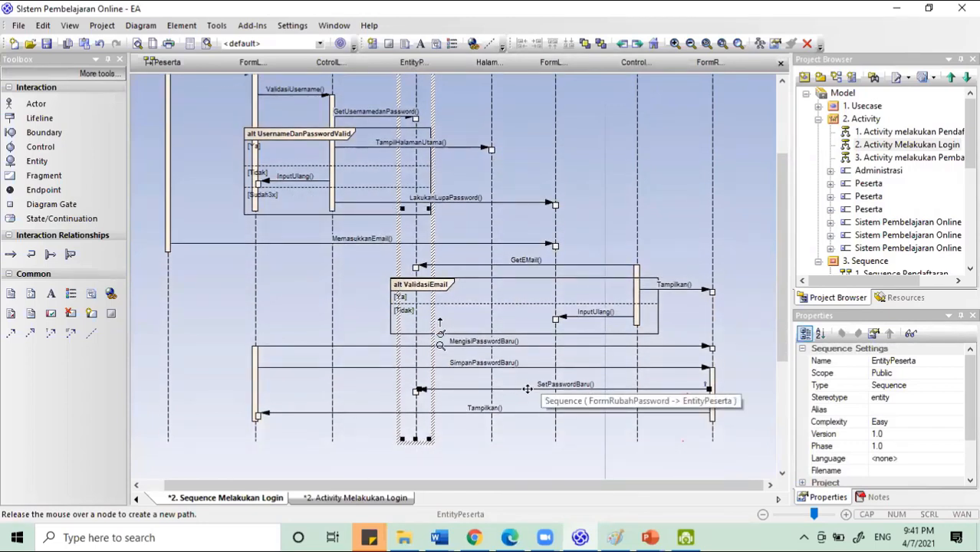
pyautogui.click(528, 389)
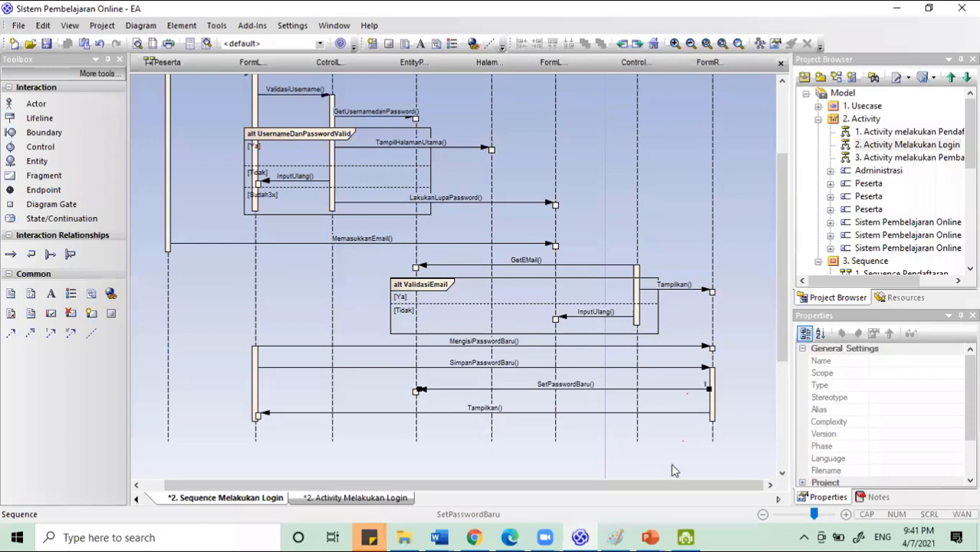
# - Delete the SetPasswordBaru() arrow so Tampilkan() sits directly below SimpanPasswordBaru()
pyautogui.scroll(1, 658, 434)
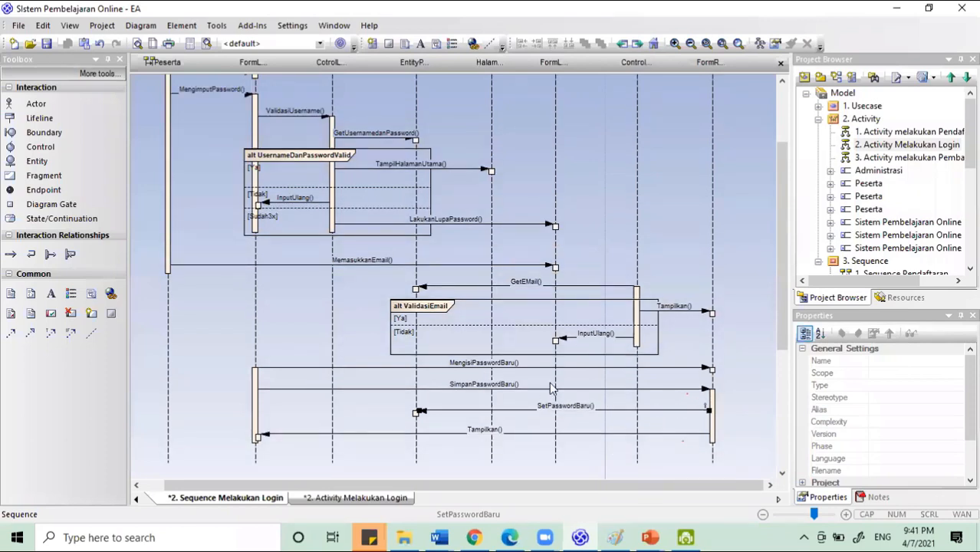
pyautogui.scroll(5, 709, 418)
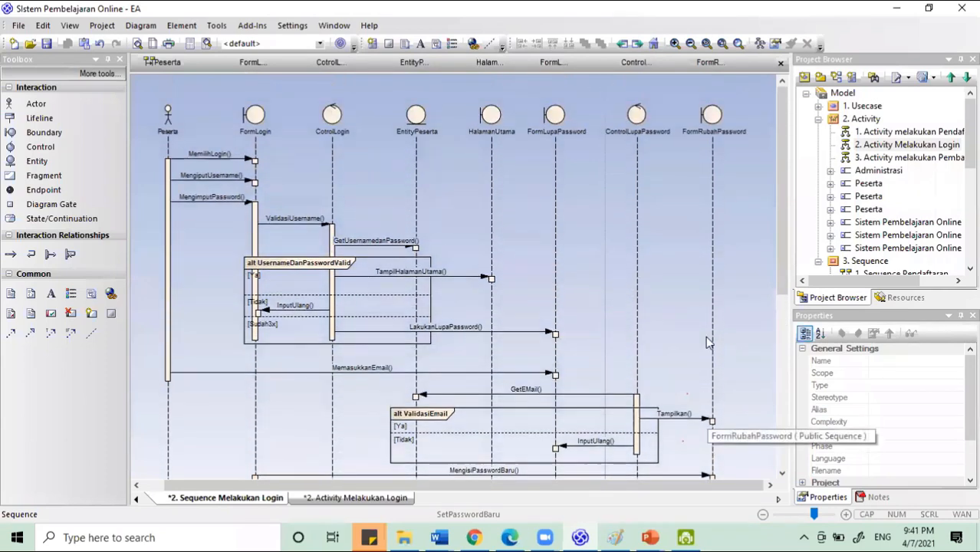
pyautogui.scroll(-3, 721, 457)
pyautogui.scroll(-4, 721, 458)
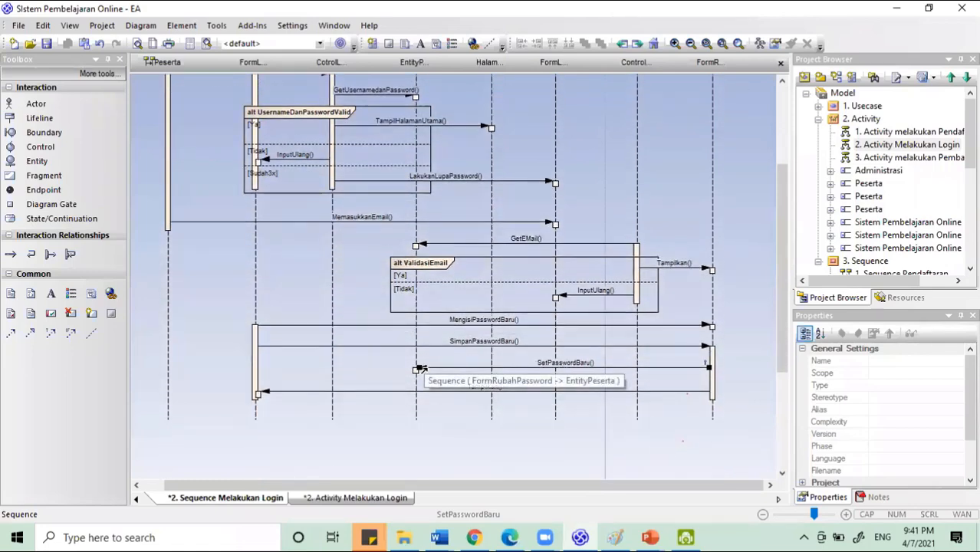
pyautogui.scroll(6, 421, 370)
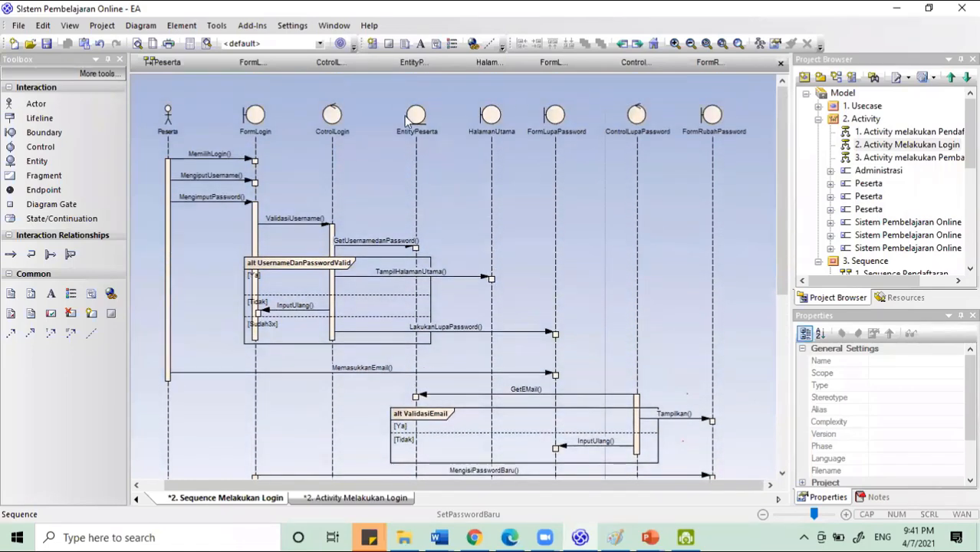
pyautogui.scroll(-5, 429, 409)
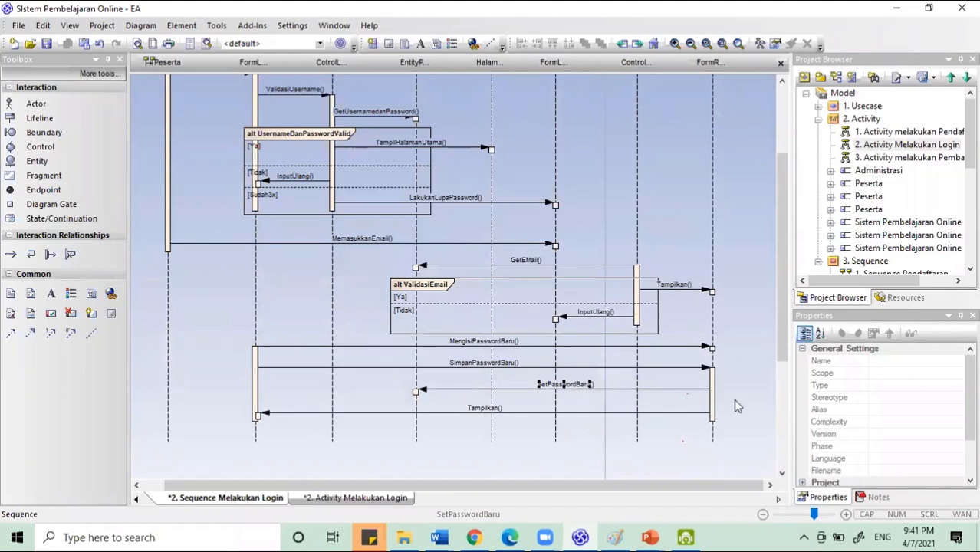
pyautogui.click(690, 389)
pyautogui.press('Delete')
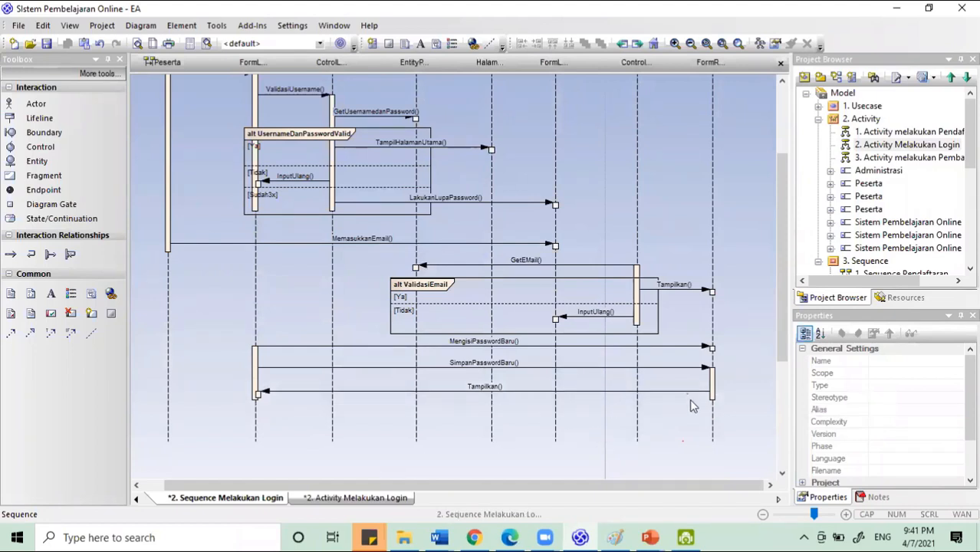
pyautogui.click(309, 498)
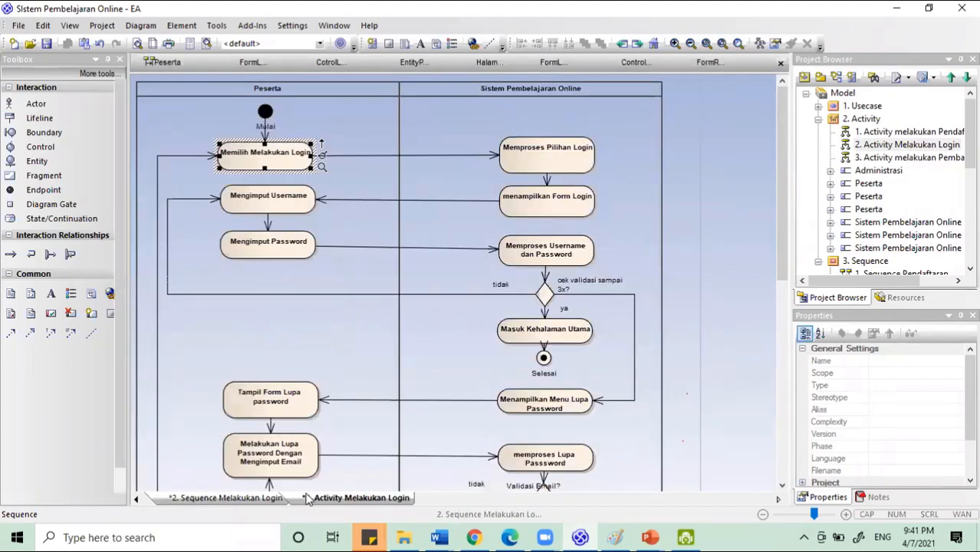
pyautogui.scroll(-3, 358, 357)
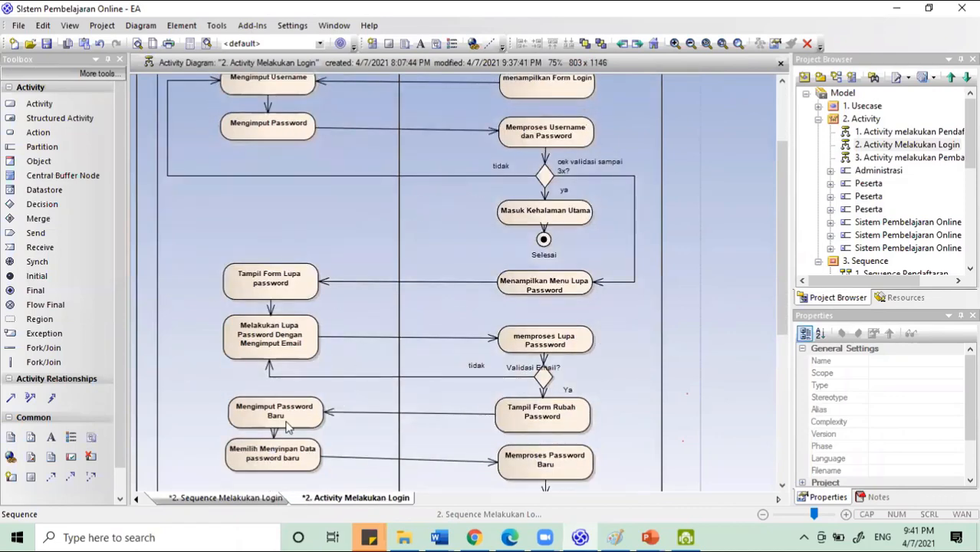
pyautogui.scroll(-2, 286, 427)
pyautogui.click(274, 382)
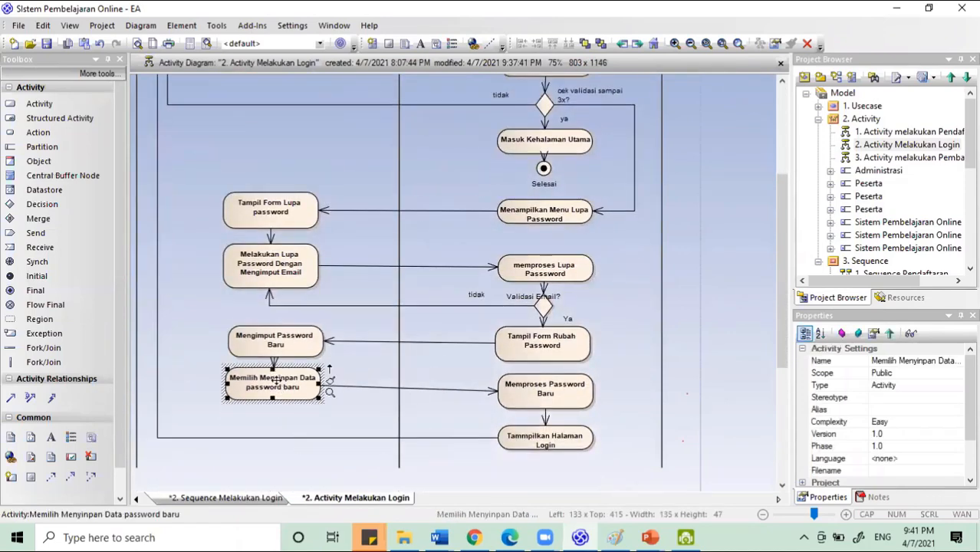
pyautogui.click(567, 394)
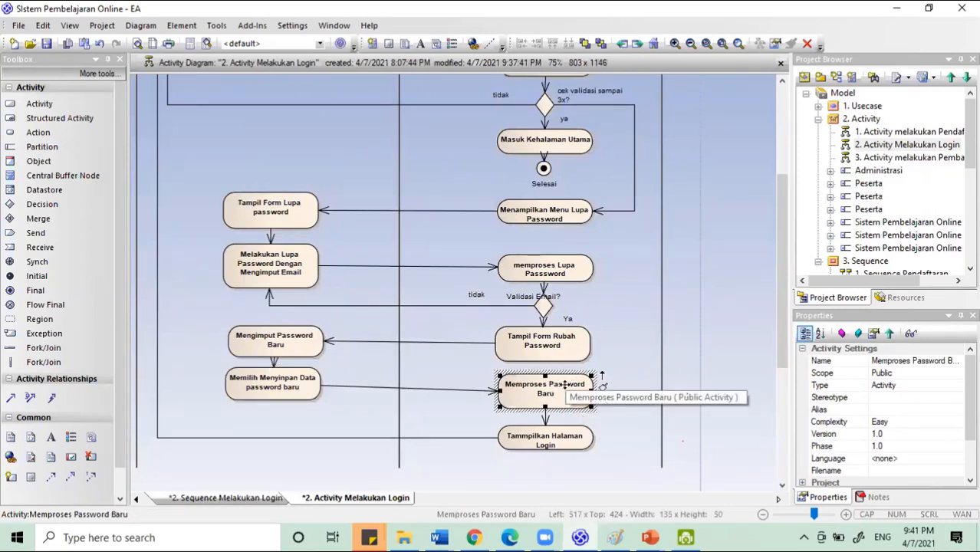
pyautogui.click(249, 499)
pyautogui.scroll(5, 727, 336)
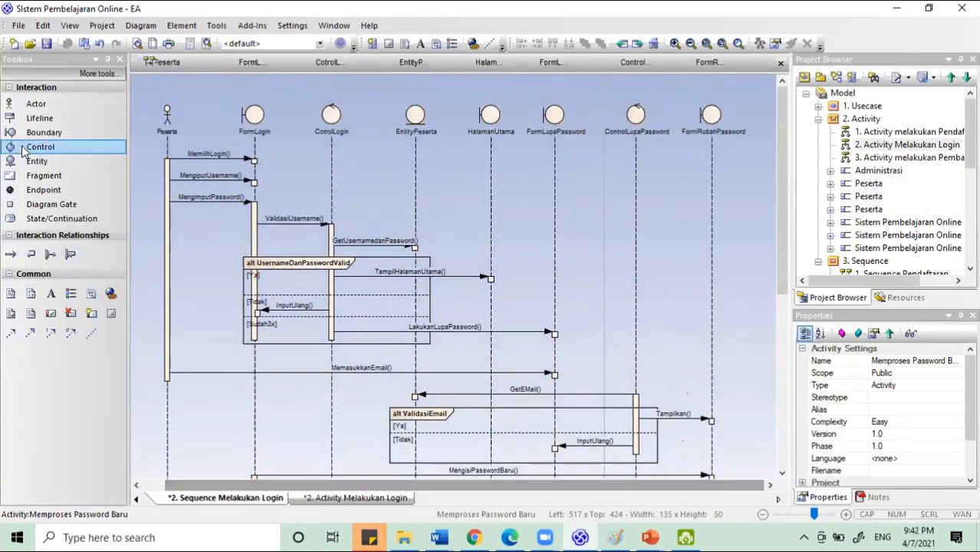
# - Drop a Toolbox Control right of FormRubahPassword and name it ControlPasswordBaru
pyautogui.moveTo(23, 150); pyautogui.dragTo(763, 123)
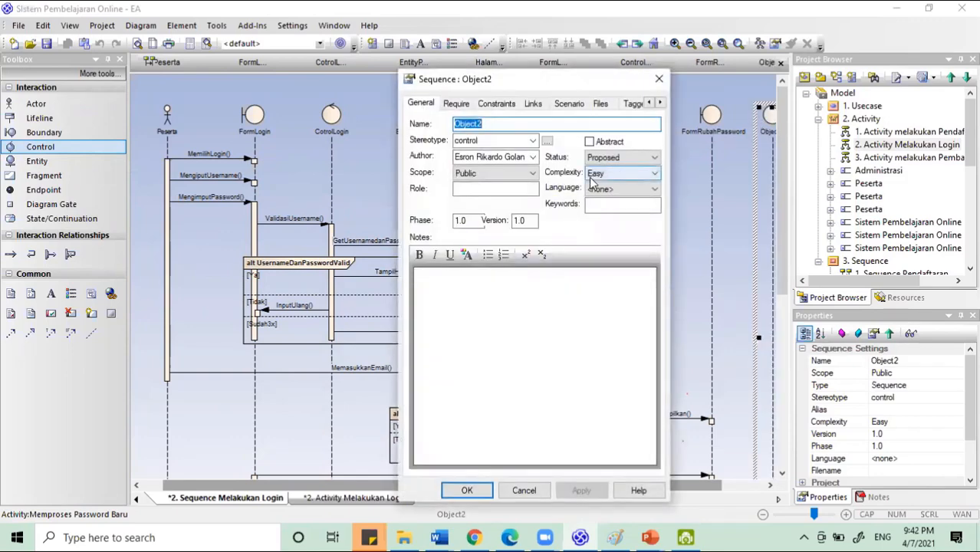
pyautogui.write('ControlProsesPasswor')
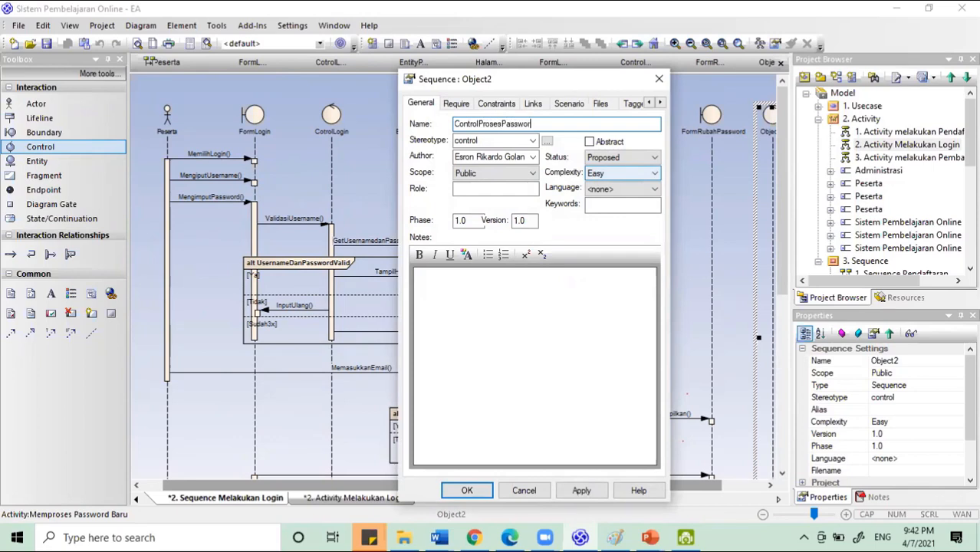
pyautogui.press('BackSpace')
pyautogui.press('BackSpace')
pyautogui.press('BackSpace')
pyautogui.press('BackSpace')
pyautogui.press('BackSpace')
pyautogui.press('BackSpace')
pyautogui.press('BackSpace')
pyautogui.press('BackSpace')
pyautogui.press('Return')
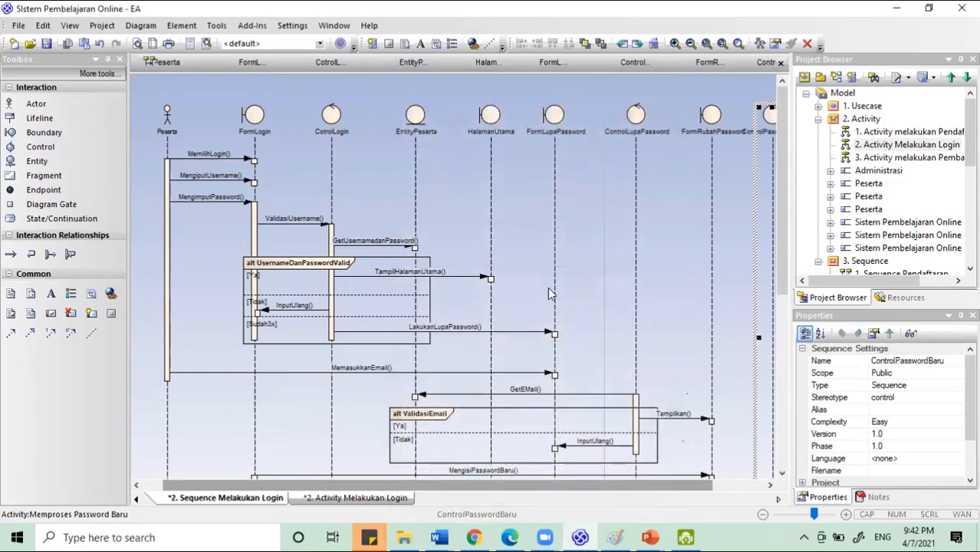
pyautogui.scroll(-2, 547, 424)
pyautogui.hscroll(2, 658, 457)
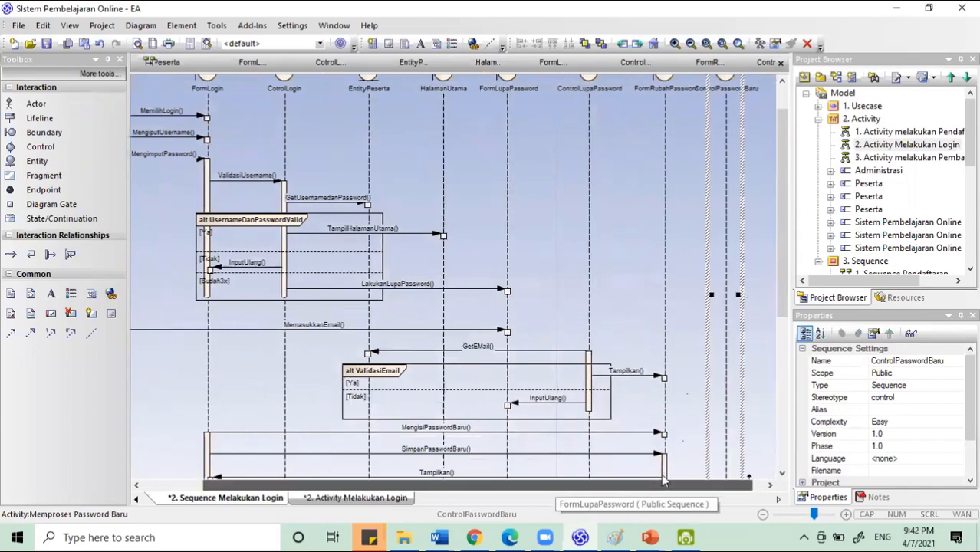
pyautogui.scroll(1, 658, 457)
pyautogui.scroll(-1, 652, 451)
pyautogui.scroll(1, 650, 447)
pyautogui.scroll(1, 650, 447)
pyautogui.scroll(-3, 652, 429)
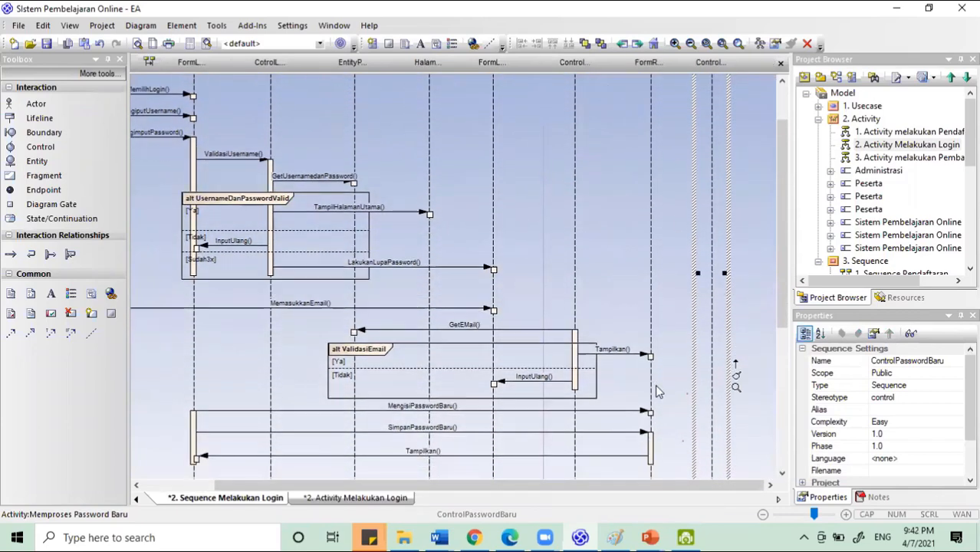
pyautogui.scroll(-1, 656, 415)
pyautogui.scroll(-1, 656, 414)
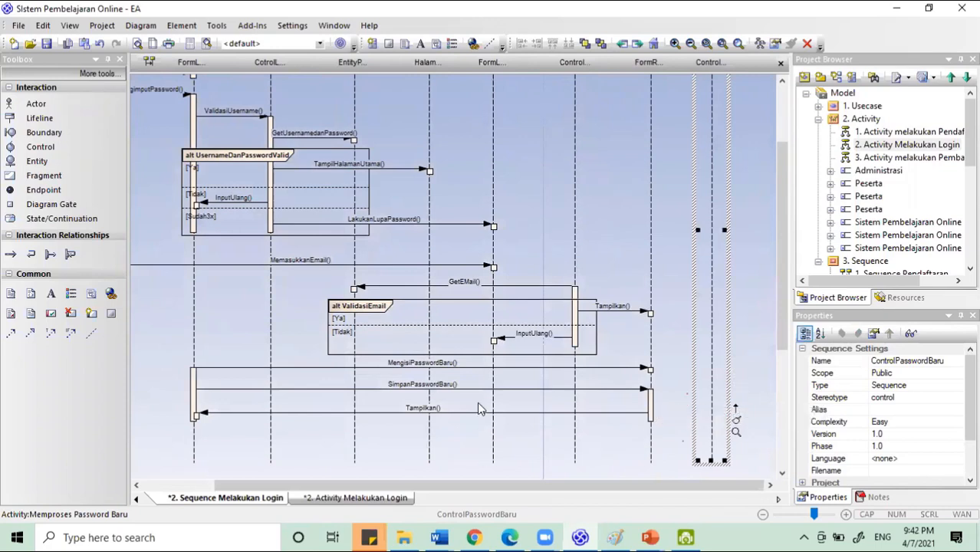
pyautogui.click(502, 395)
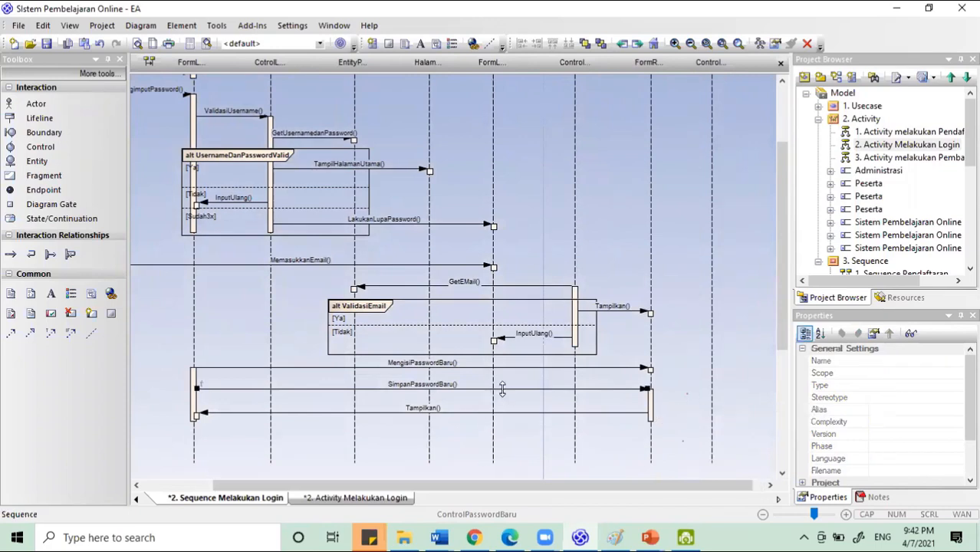
# - Draw a SetPasswordBaru() message from FormRubahPassword to ControlPasswordBaru
pyautogui.click(660, 403)
pyautogui.moveTo(675, 407); pyautogui.dragTo(711, 411)
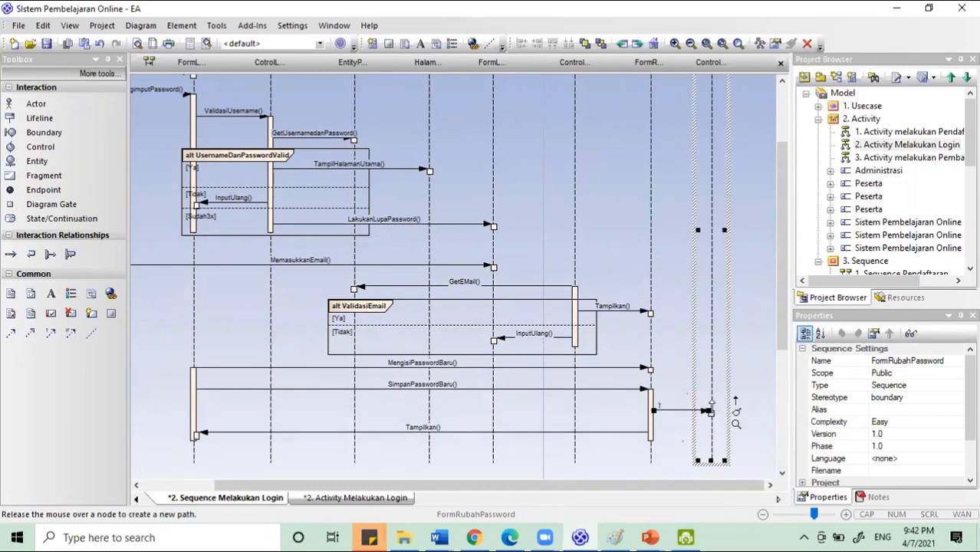
pyautogui.write('SetPasswordBaru')
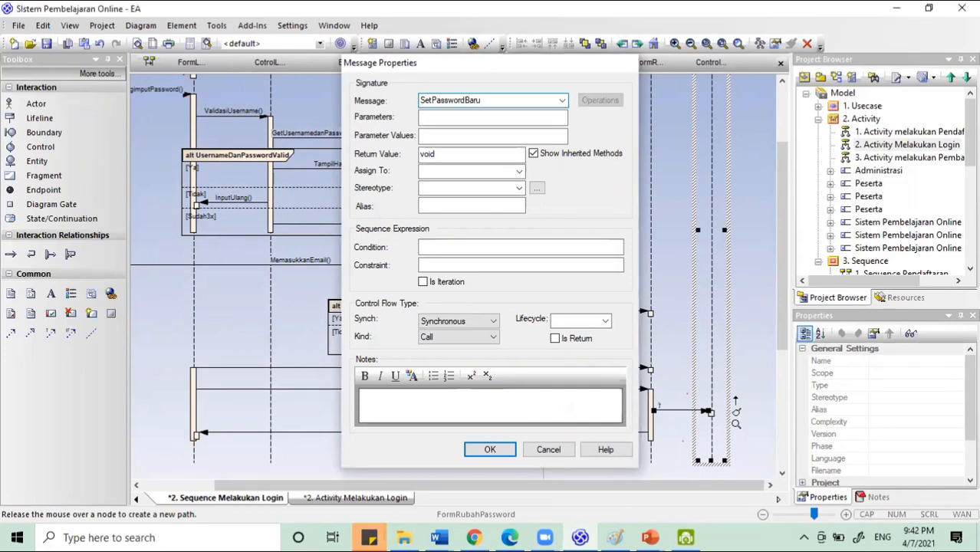
pyautogui.press('Return')
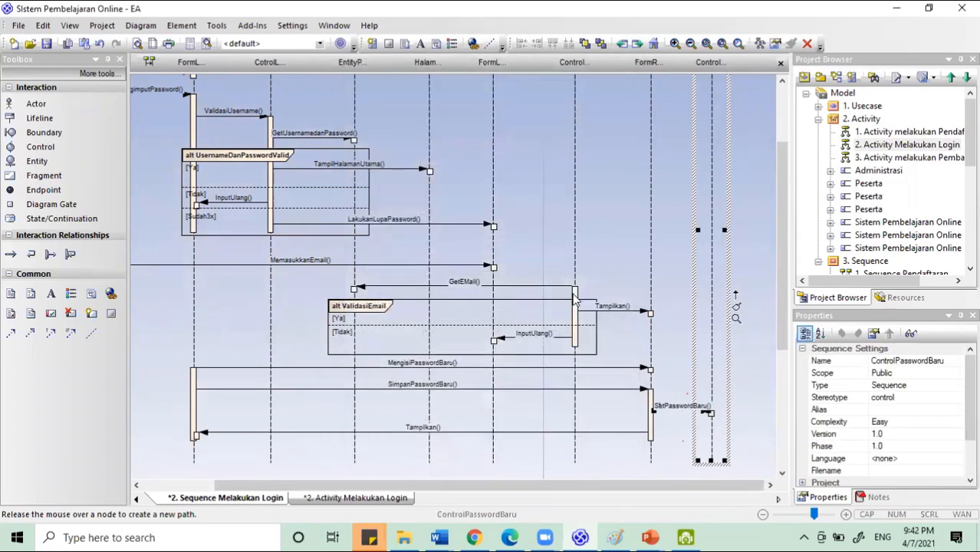
pyautogui.click(591, 438)
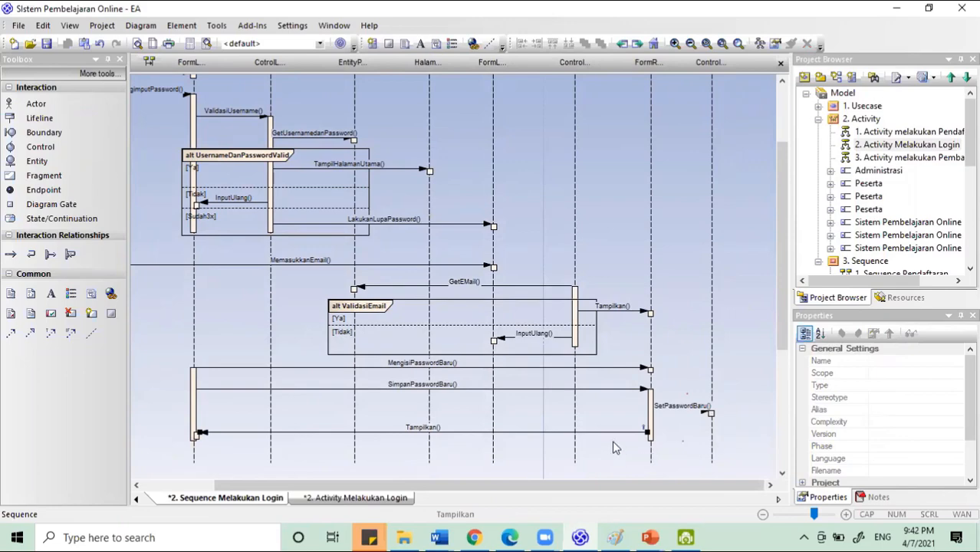
pyautogui.scroll(3, 623, 415)
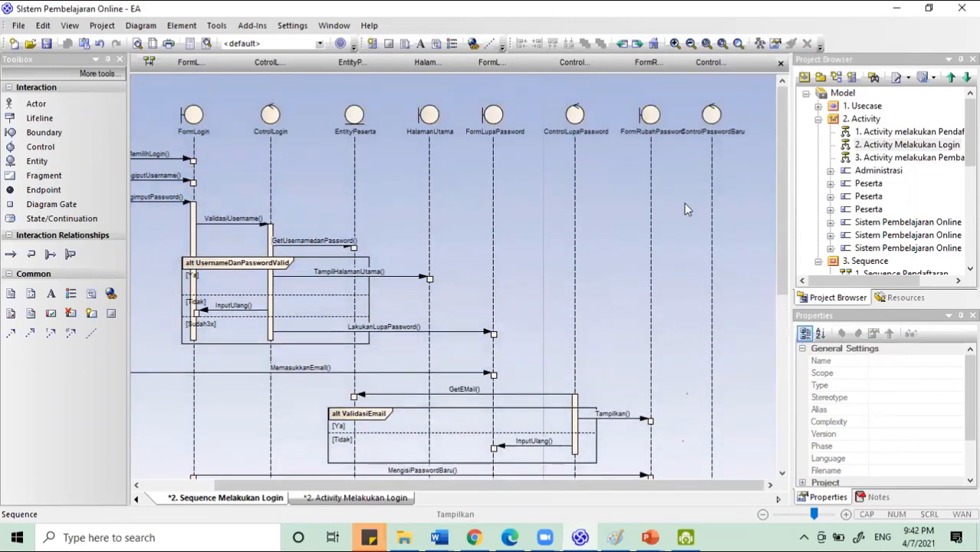
pyautogui.scroll(-4, 668, 329)
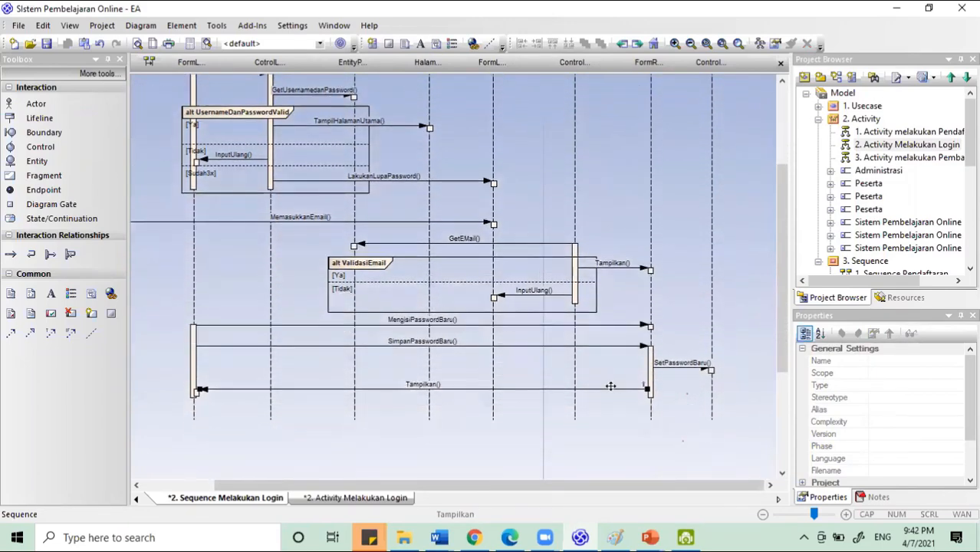
# - Delete the old Tampilkan() return and draw a TampilkanFormLogin message from ControlPasswordBaru to CotrolLogin
pyautogui.press('Delete')
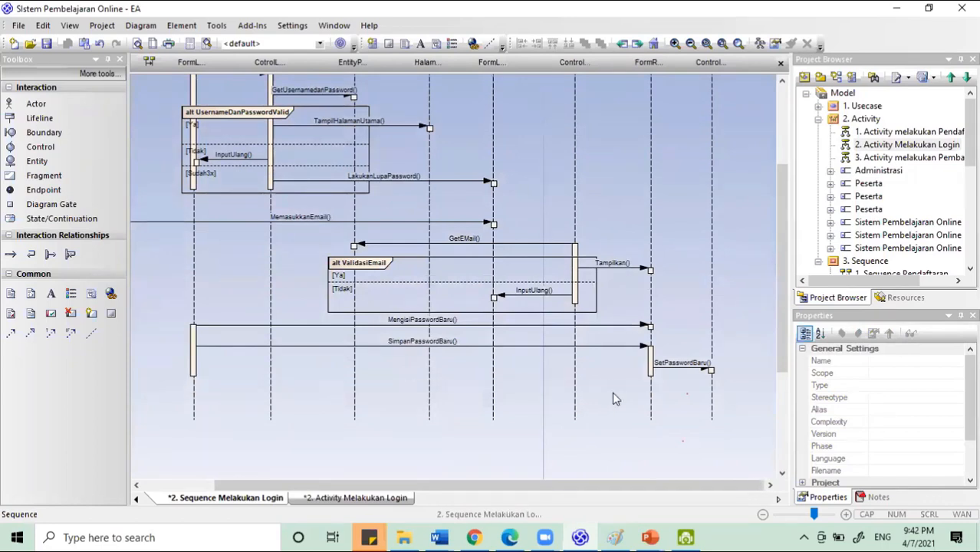
pyautogui.click(711, 392)
pyautogui.moveTo(735, 391); pyautogui.dragTo(271, 391)
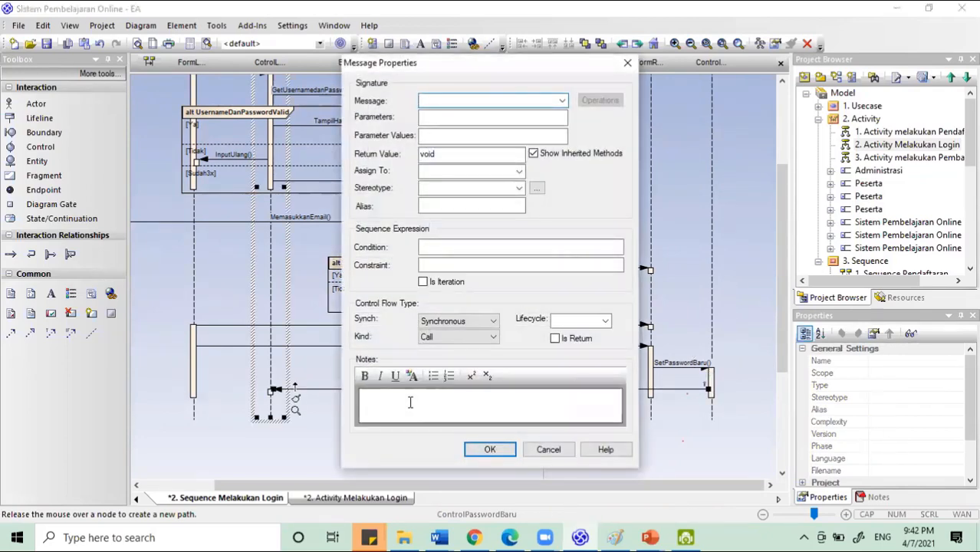
pyautogui.write('TampilkanFo')
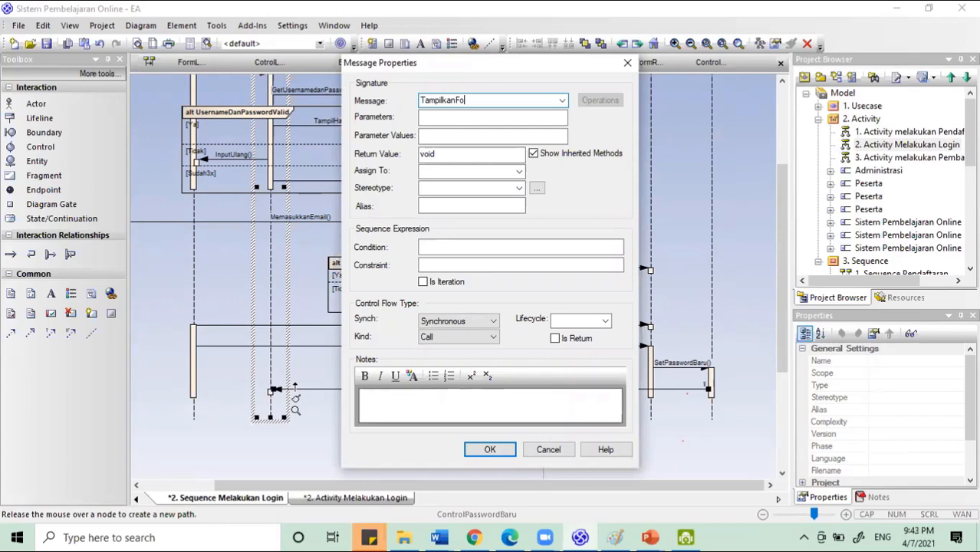
pyautogui.write('rmLogin')
pyautogui.press('Return')
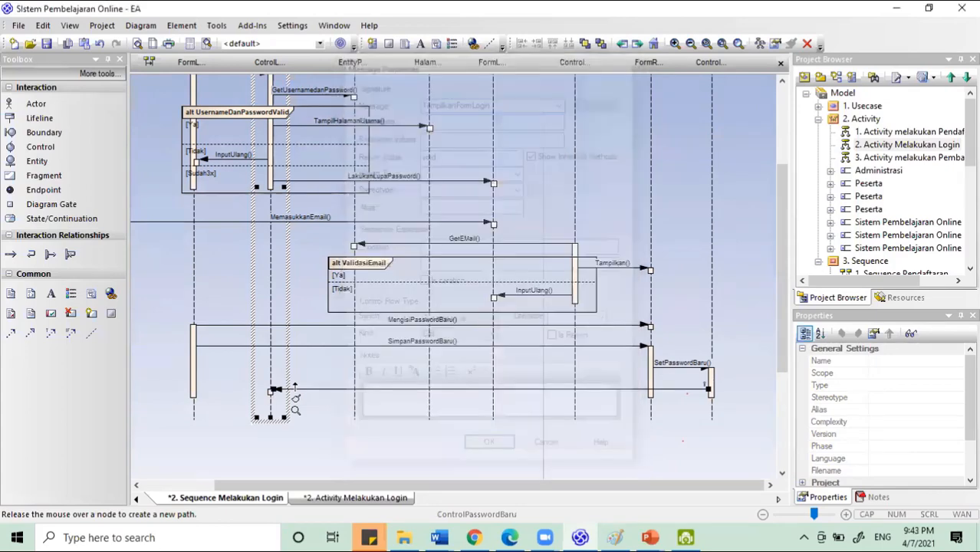
# - Delete the misplaced TampilkanFormLogin message
pyautogui.scroll(4, 249, 307)
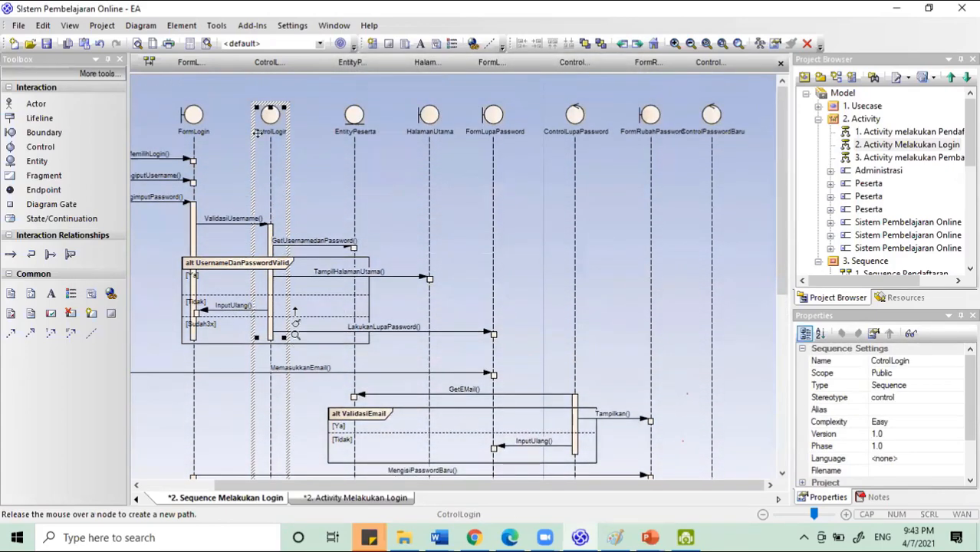
pyautogui.scroll(-3, 264, 383)
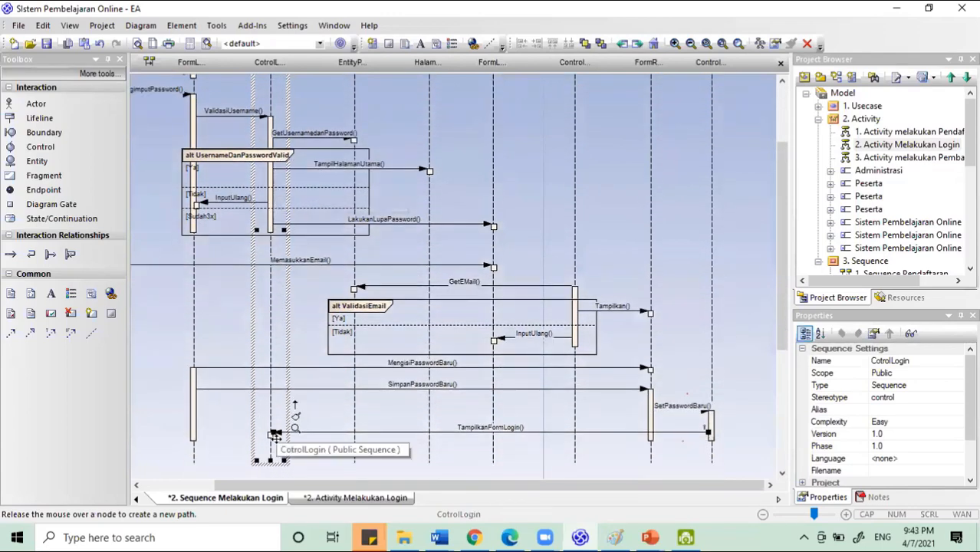
pyautogui.scroll(-1, 296, 430)
pyautogui.click(308, 389)
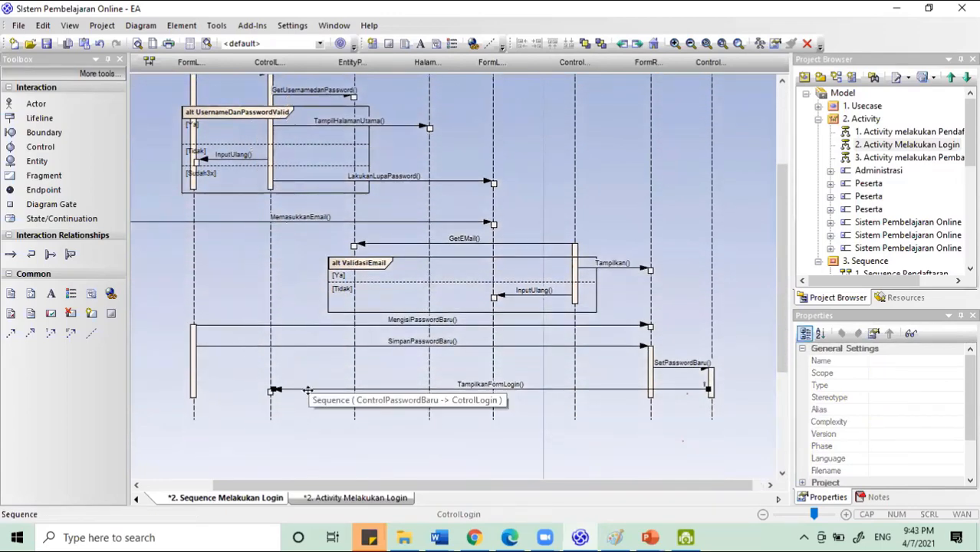
pyautogui.click(274, 395)
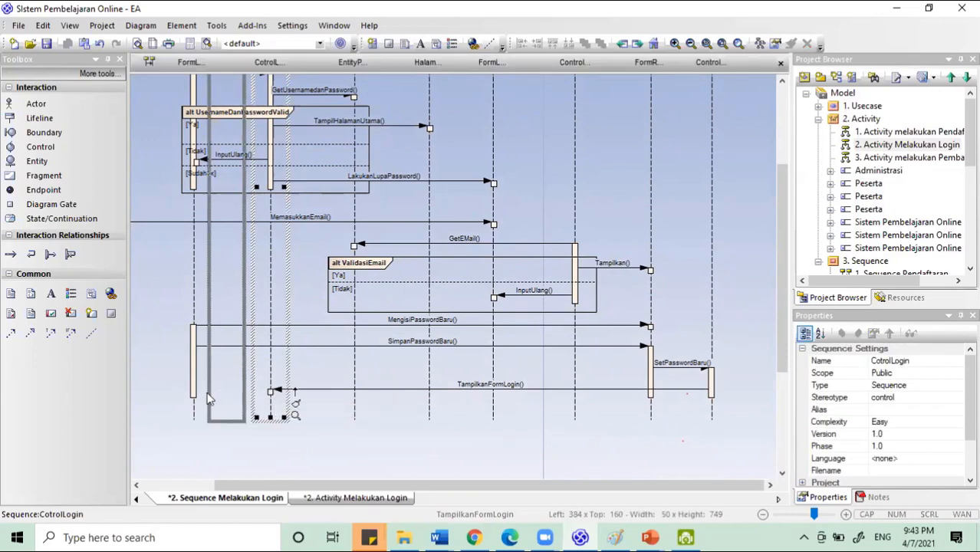
pyautogui.click(281, 393)
pyautogui.click(253, 400)
pyautogui.click(261, 398)
pyautogui.click(324, 391)
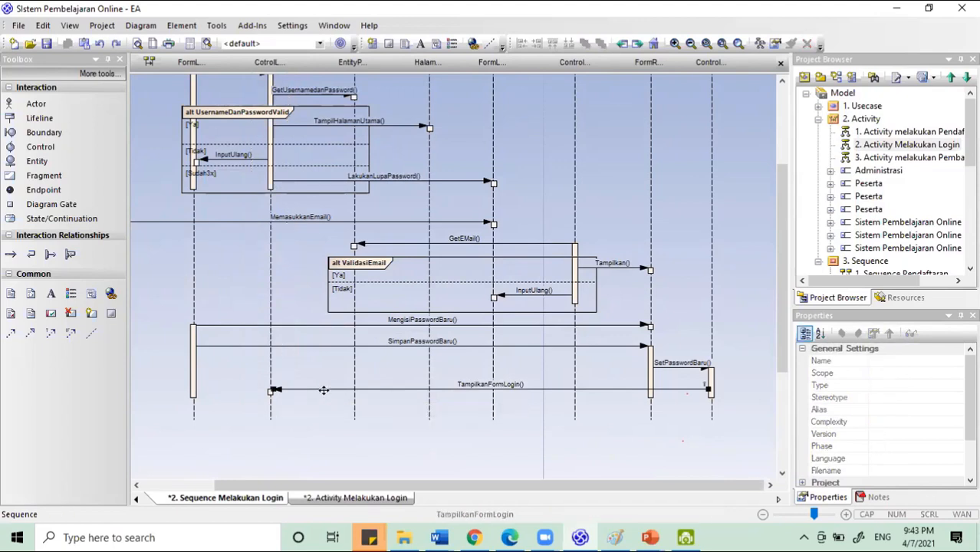
pyautogui.press('Delete')
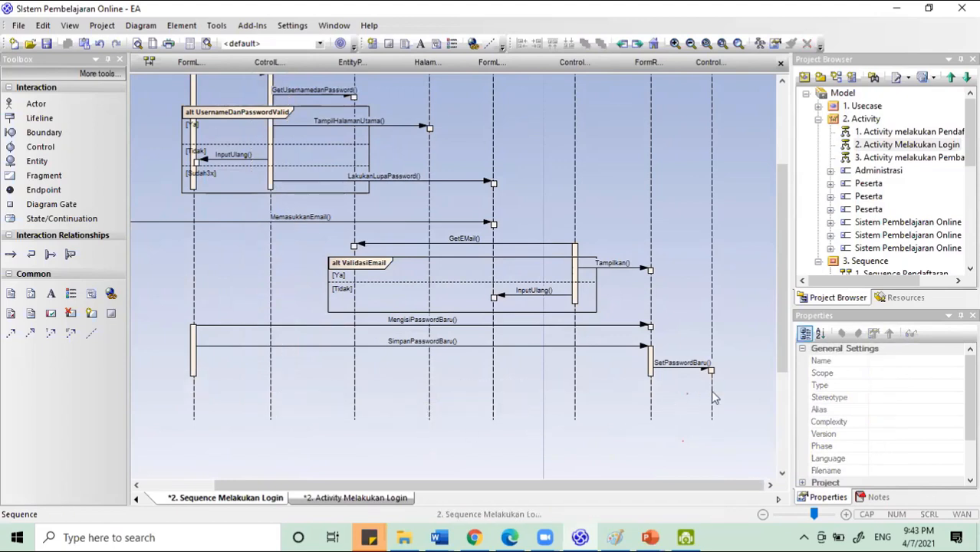
# - Draw a TampilkanLogin message from ControlPasswordBaru back to FormLogin
pyautogui.click(712, 392)
pyautogui.moveTo(711, 392)
pyautogui.mouseDown()
pyautogui.moveTo(738, 400)
pyautogui.moveTo(195, 400)
pyautogui.mouseUp()
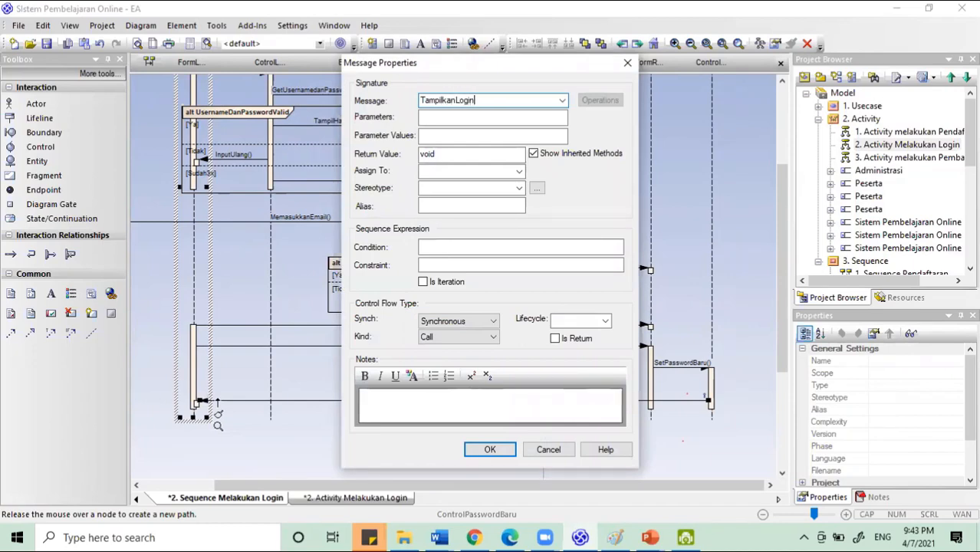
pyautogui.press('Return')
pyautogui.scroll(3, 288, 358)
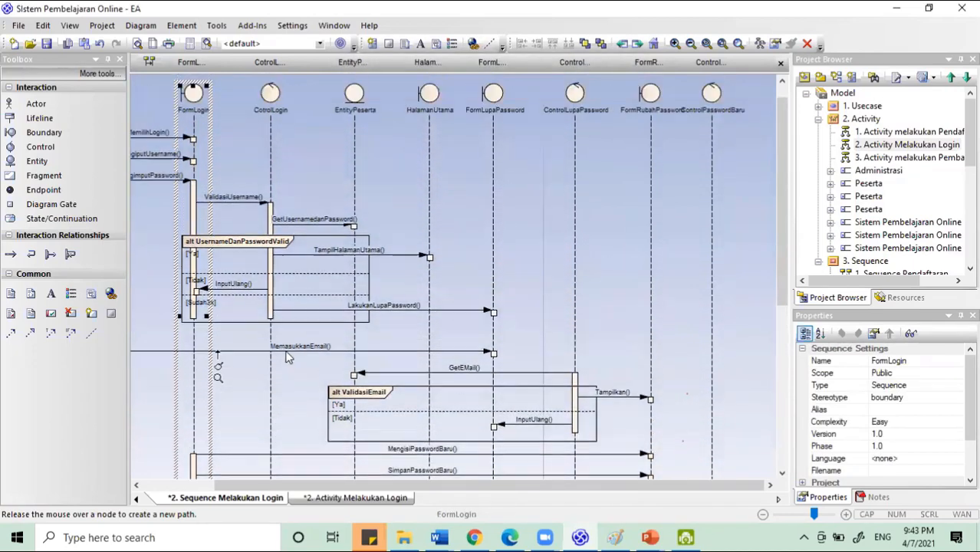
pyautogui.scroll(-3, 223, 379)
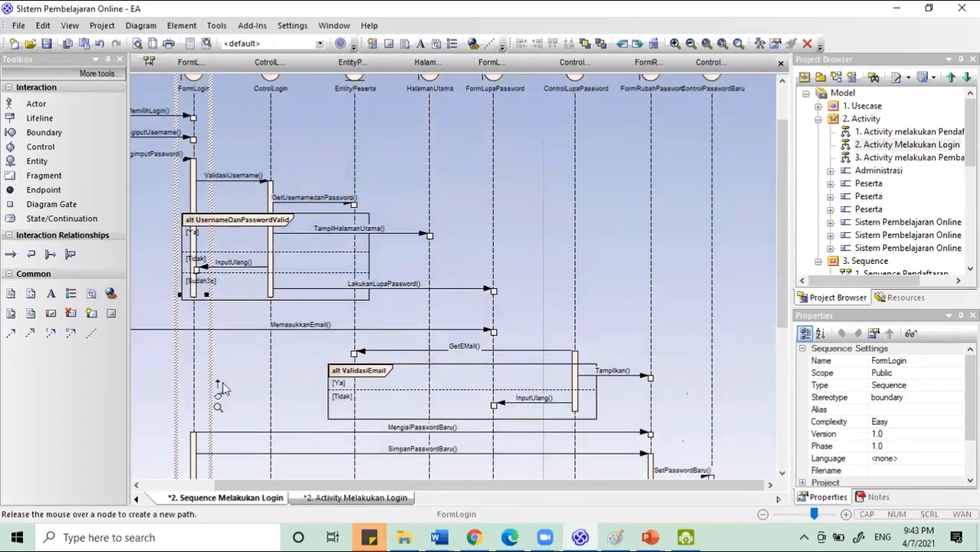
pyautogui.moveTo(450, 486); pyautogui.dragTo(341, 507)
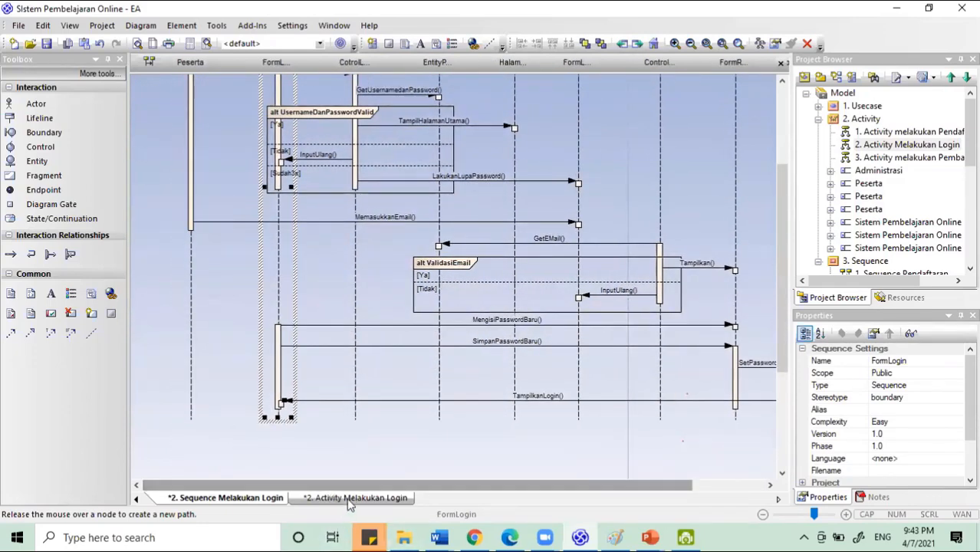
pyautogui.click(353, 498)
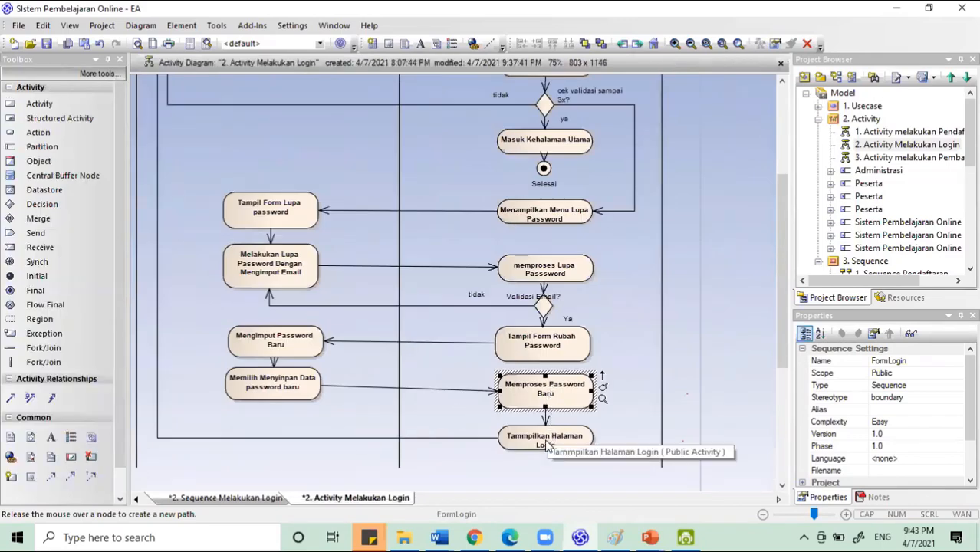
pyautogui.scroll(2, 190, 397)
pyautogui.scroll(1, 190, 388)
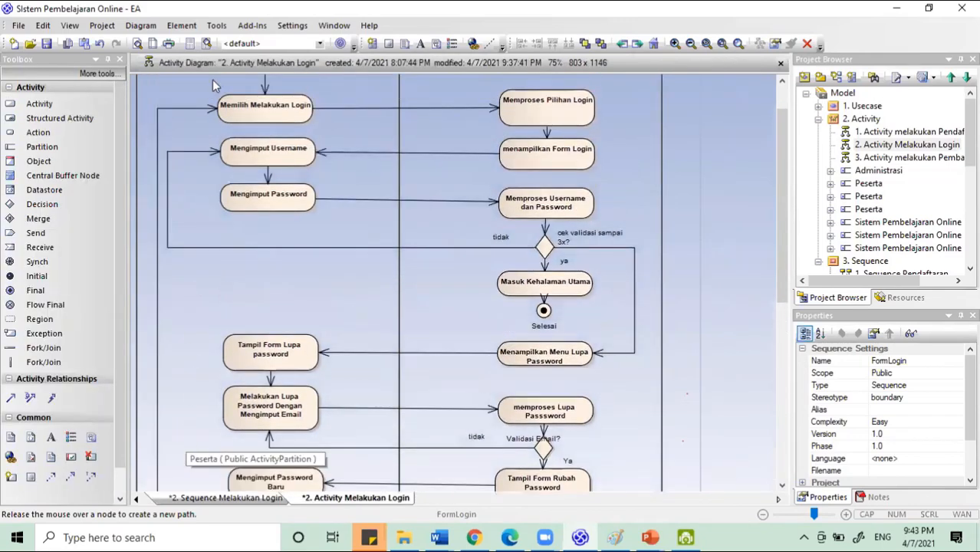
pyautogui.scroll(1, 262, 117)
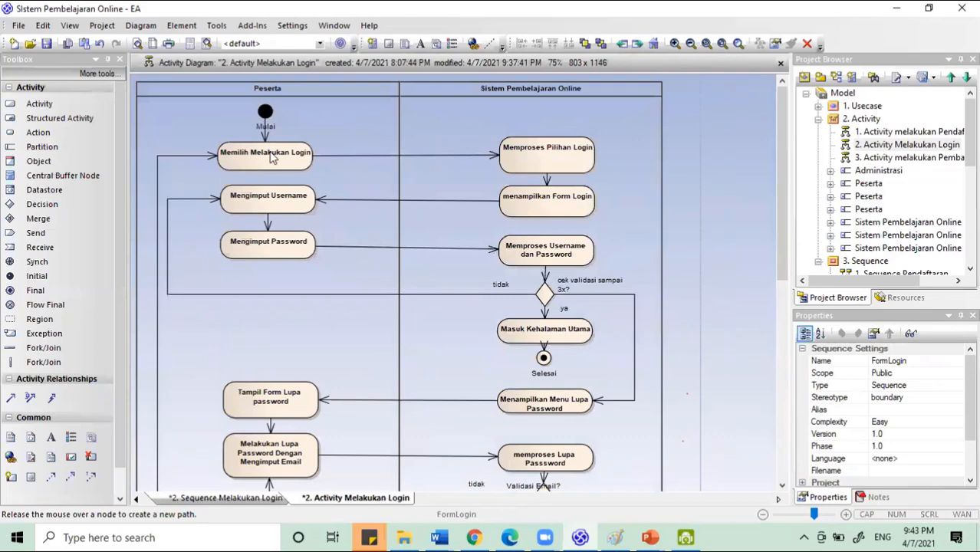
pyautogui.click(223, 498)
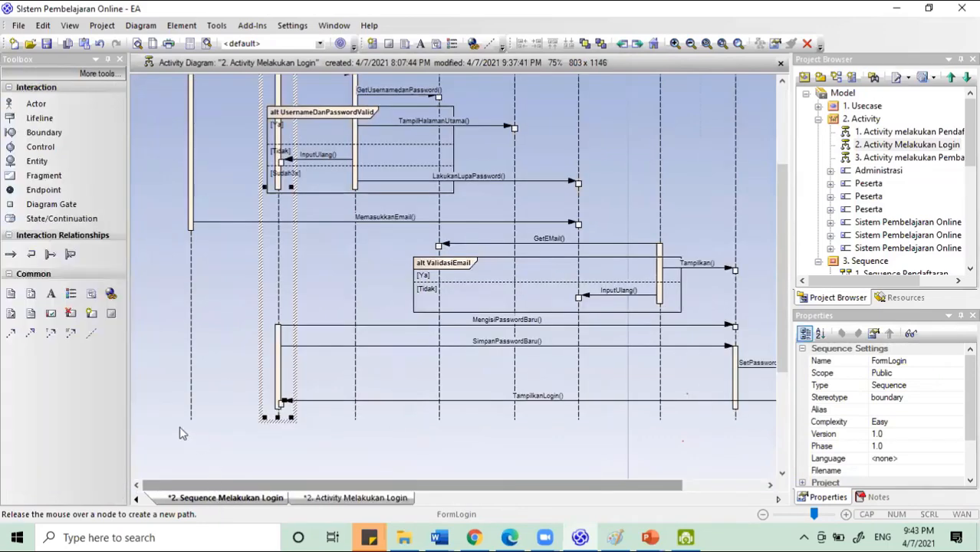
pyautogui.scroll(-1, 180, 434)
# - Lengthen the Peserta lifeline and add a MelakukanLogin message from Peserta to FormLogin
pyautogui.click(194, 382)
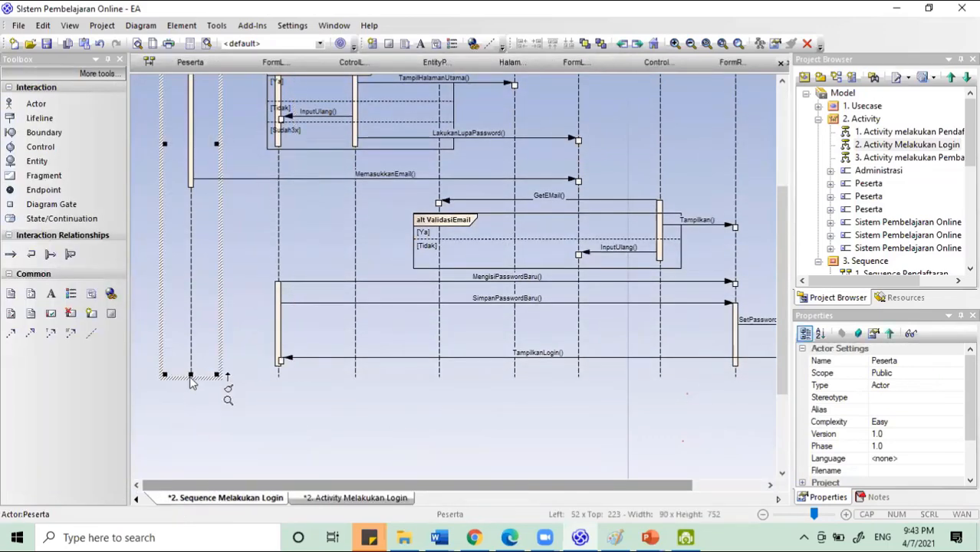
pyautogui.moveTo(227, 376); pyautogui.dragTo(229, 480)
pyautogui.scroll(-1, 234, 414)
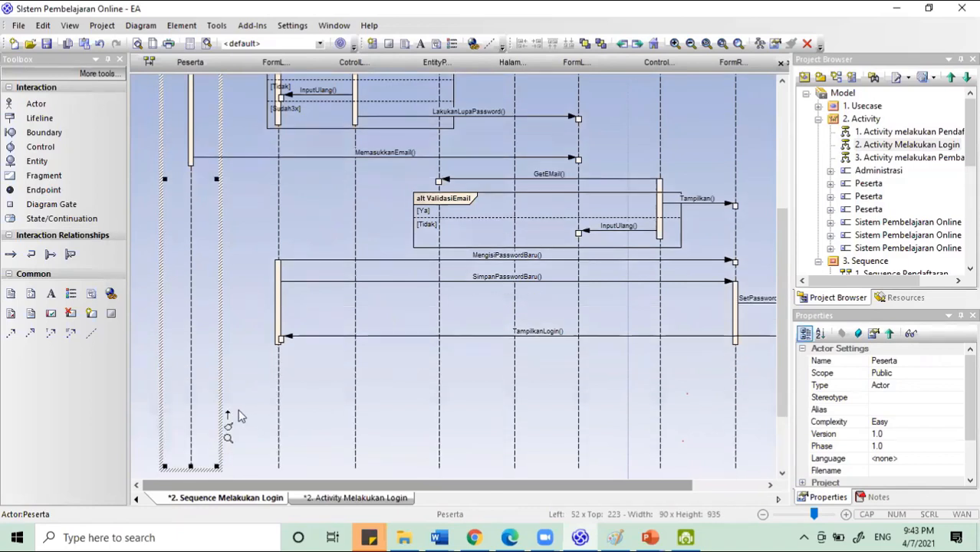
pyautogui.moveTo(227, 420); pyautogui.dragTo(278, 361)
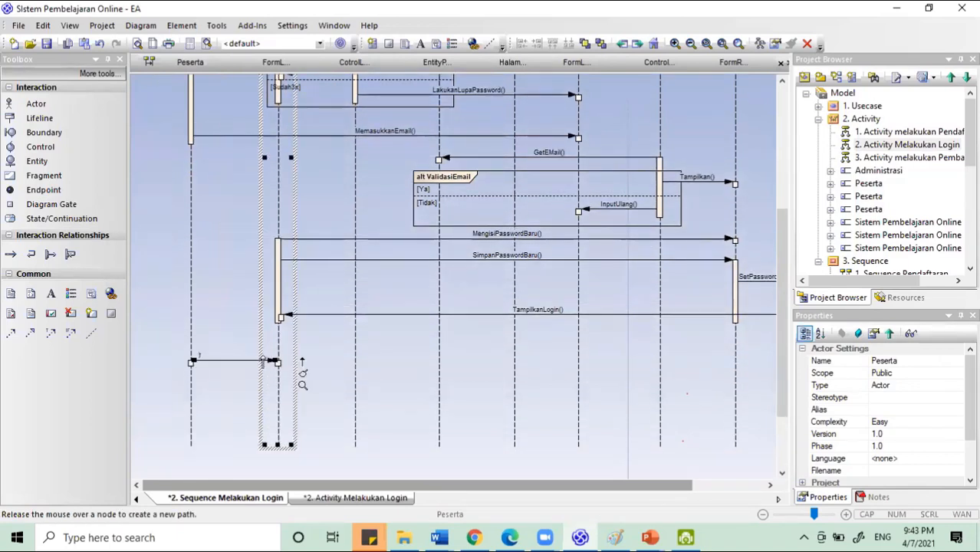
pyautogui.write('Mel')
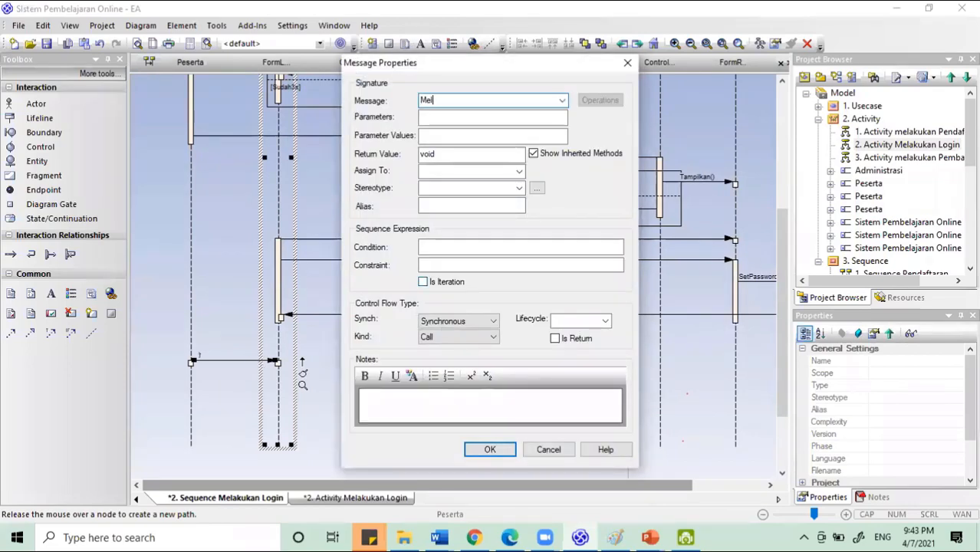
pyautogui.write('akukanLogin')
pyautogui.press('Return')
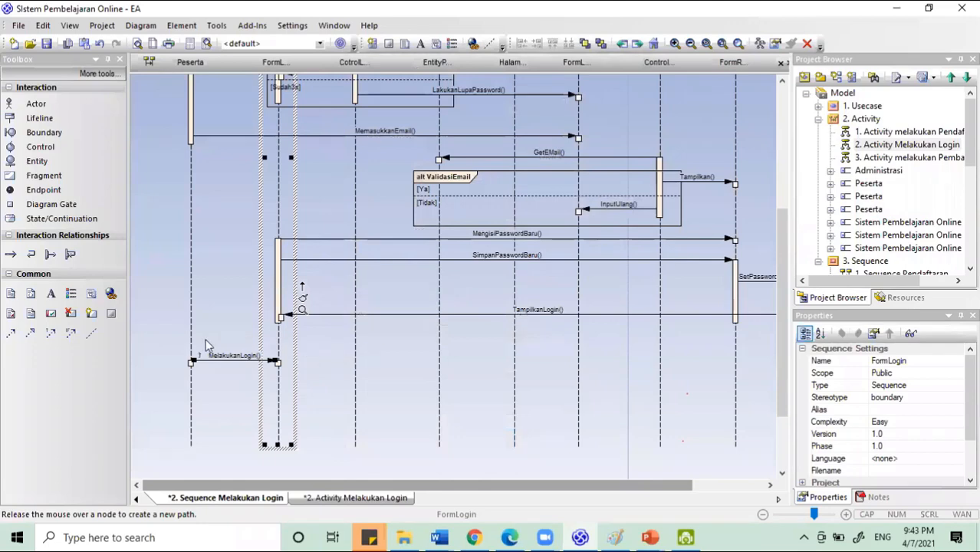
# - Rename the opening MemilihLogin() message to MelakukanLogin
pyautogui.scroll(5, 205, 345)
pyautogui.scroll(2, 205, 346)
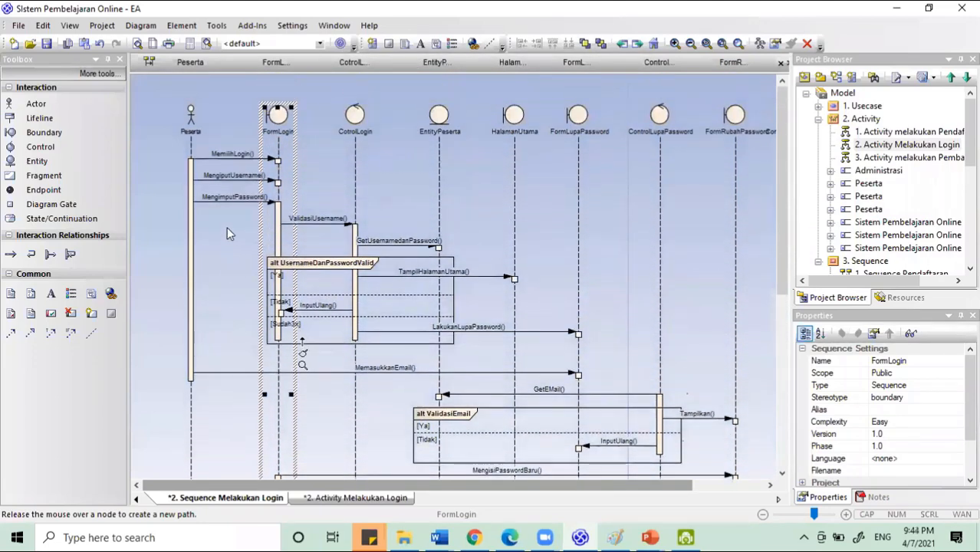
pyautogui.doubleClick(241, 158)
pyautogui.click(434, 102)
pyautogui.doubleClick(434, 102)
pyautogui.write('MelakukanLogin')
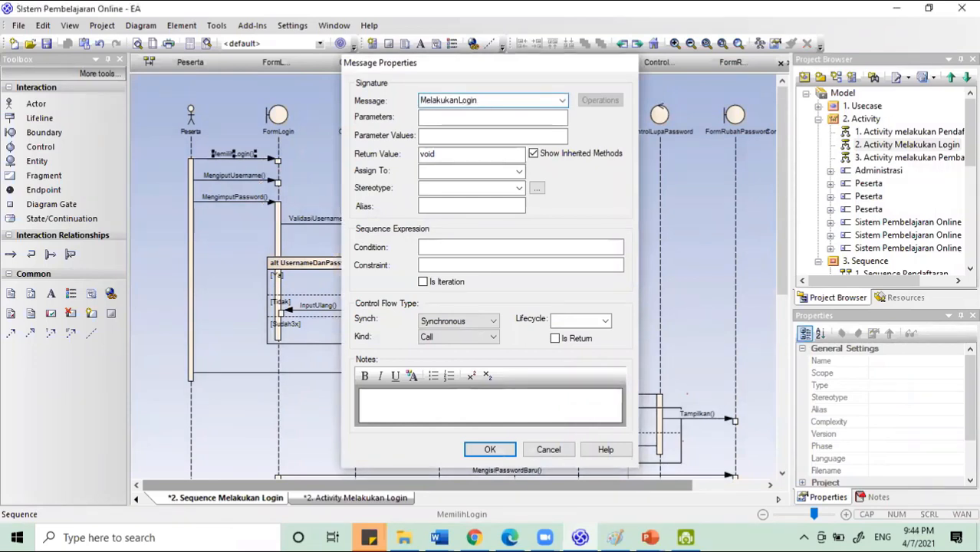
pyautogui.press('Return')
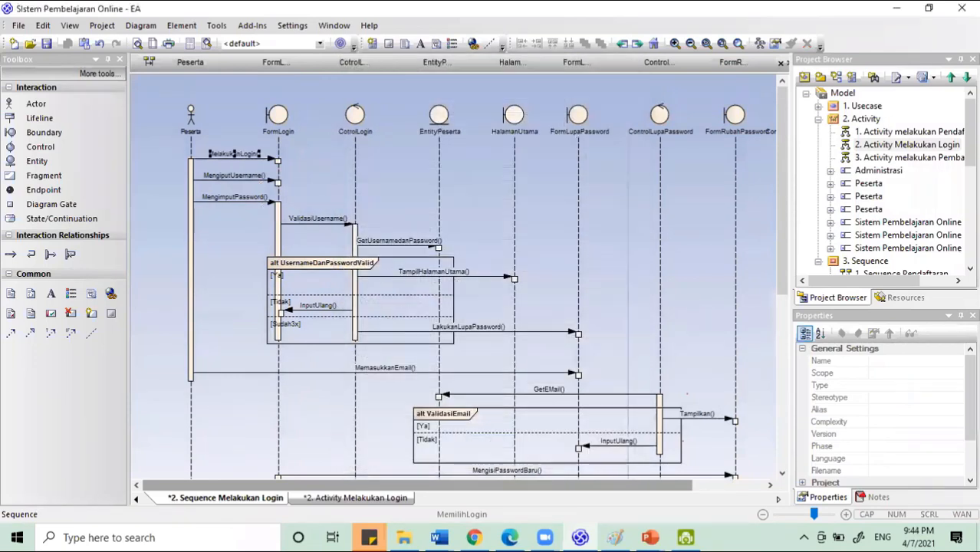
pyautogui.scroll(-5, 299, 276)
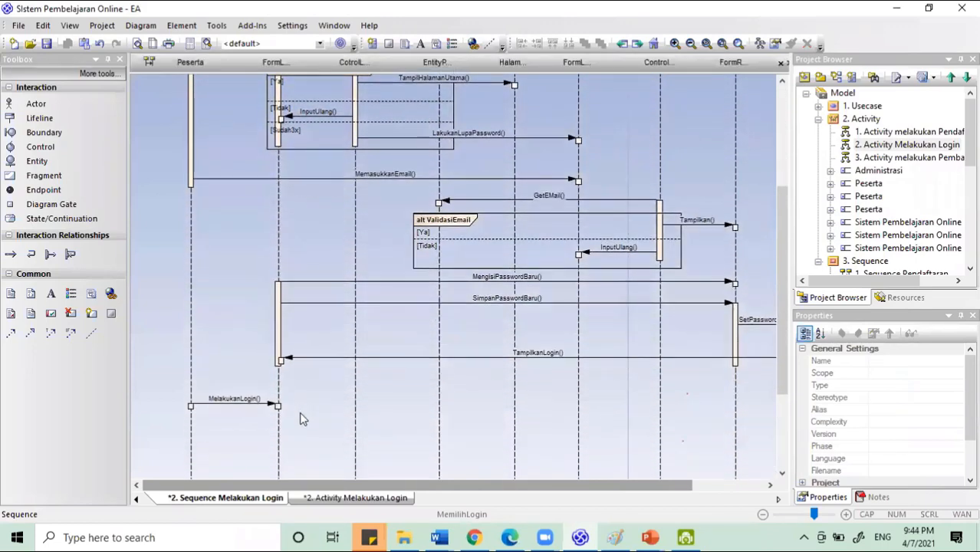
pyautogui.scroll(10, 244, 361)
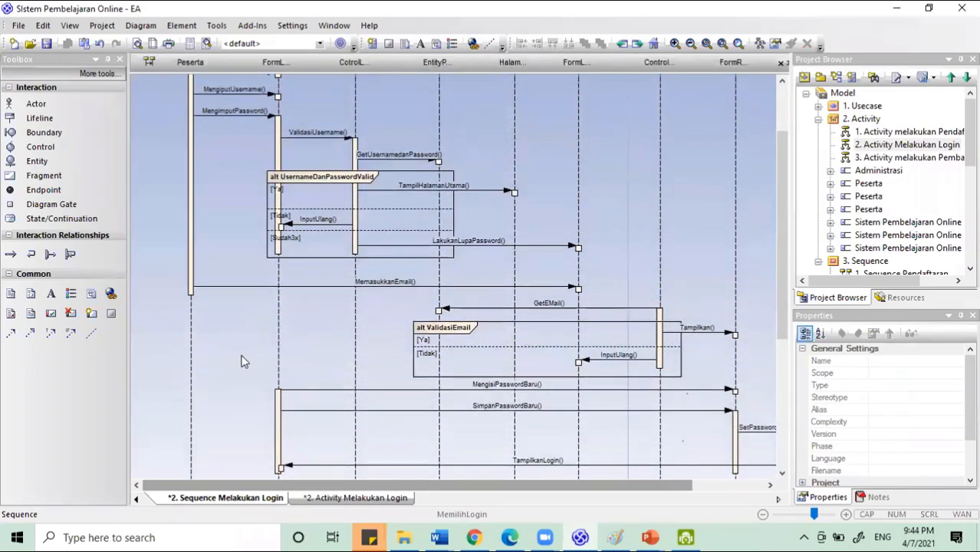
pyautogui.click(300, 140)
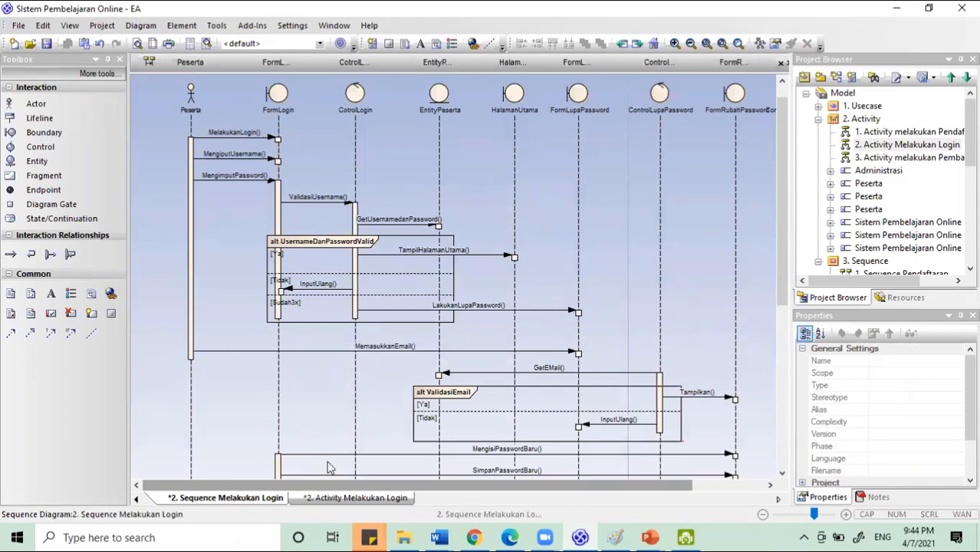
pyautogui.moveTo(353, 488)
pyautogui.mouseDown()
pyautogui.moveTo(406, 500)
pyautogui.moveTo(367, 497)
pyautogui.mouseUp()
pyautogui.scroll(-6, 381, 435)
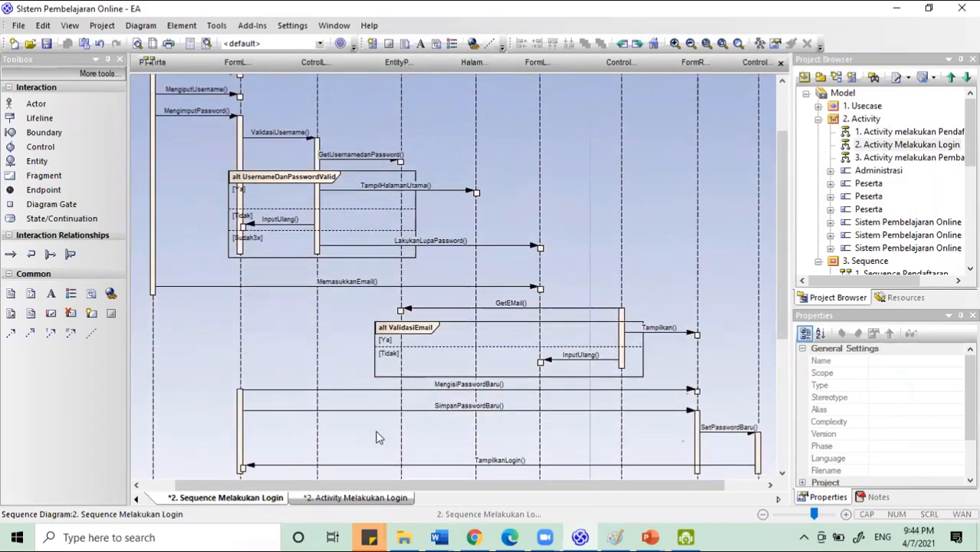
pyautogui.scroll(-4, 385, 442)
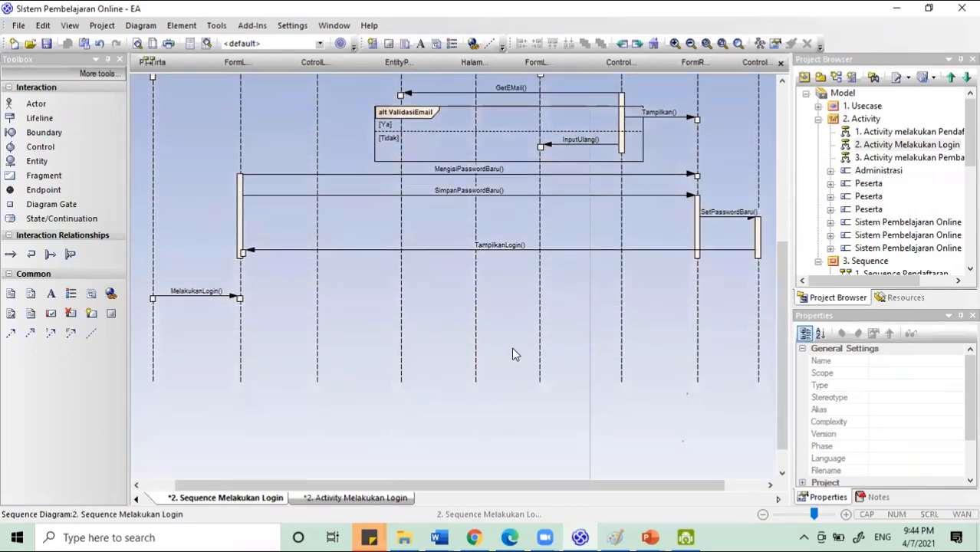
pyautogui.scroll(9, 514, 389)
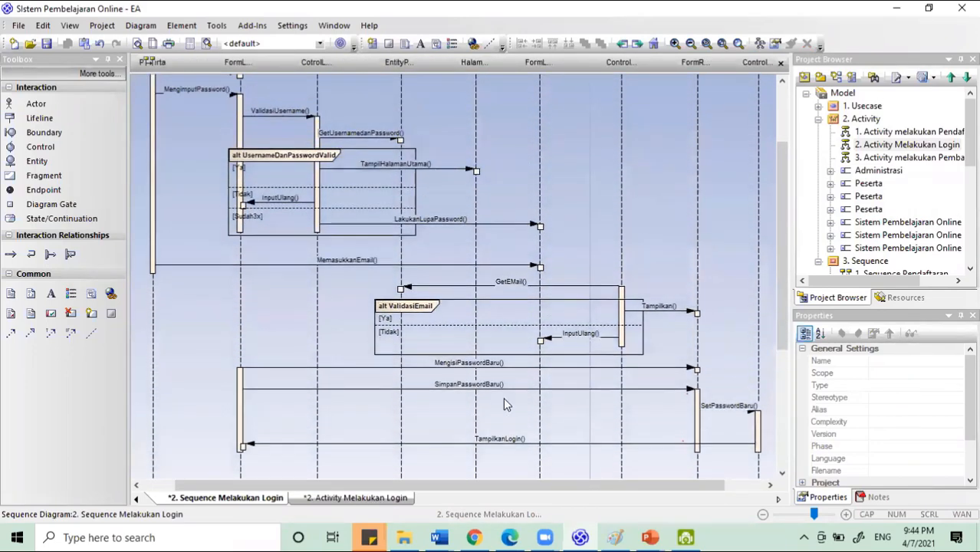
pyautogui.scroll(2, 503, 397)
pyautogui.scroll(-2, 503, 397)
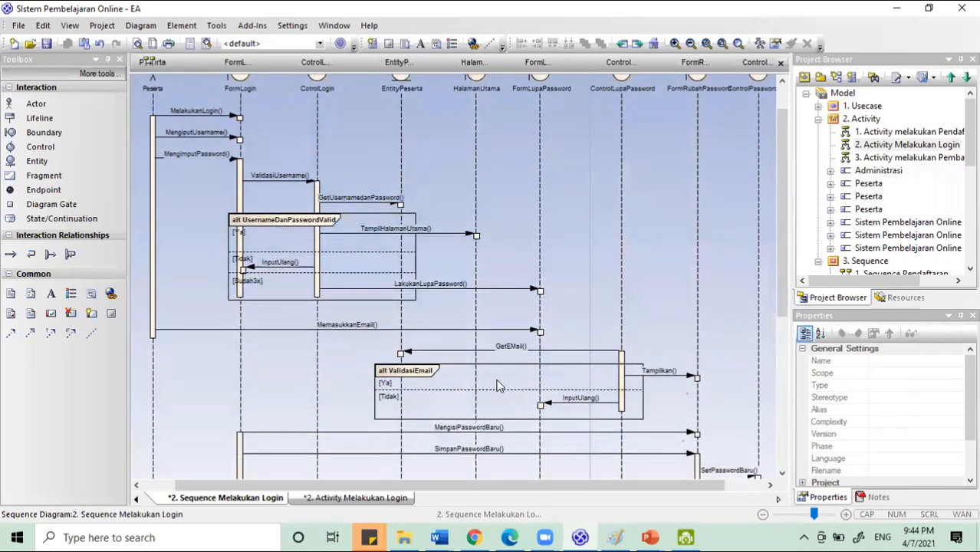
pyautogui.scroll(-1, 488, 347)
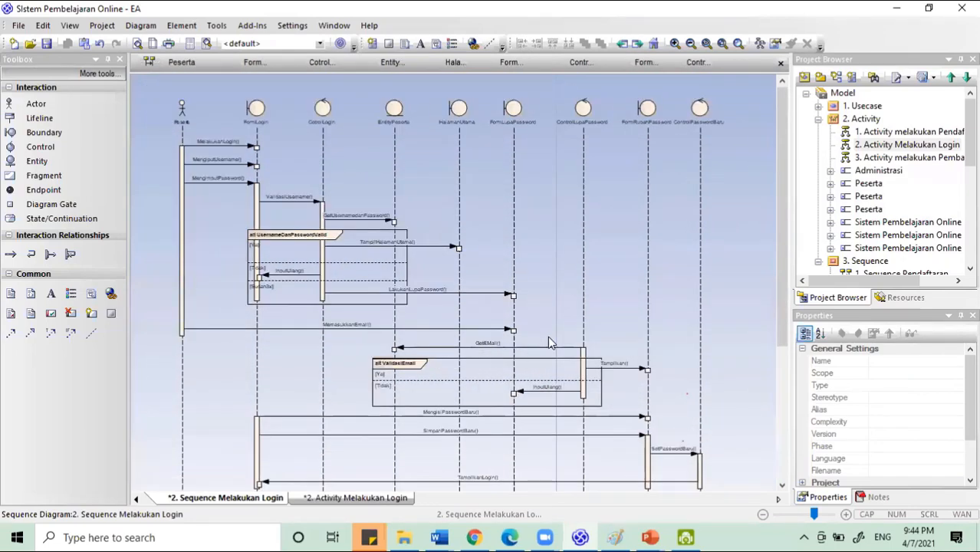
pyautogui.scroll(-4, 548, 346)
pyautogui.scroll(4, 549, 369)
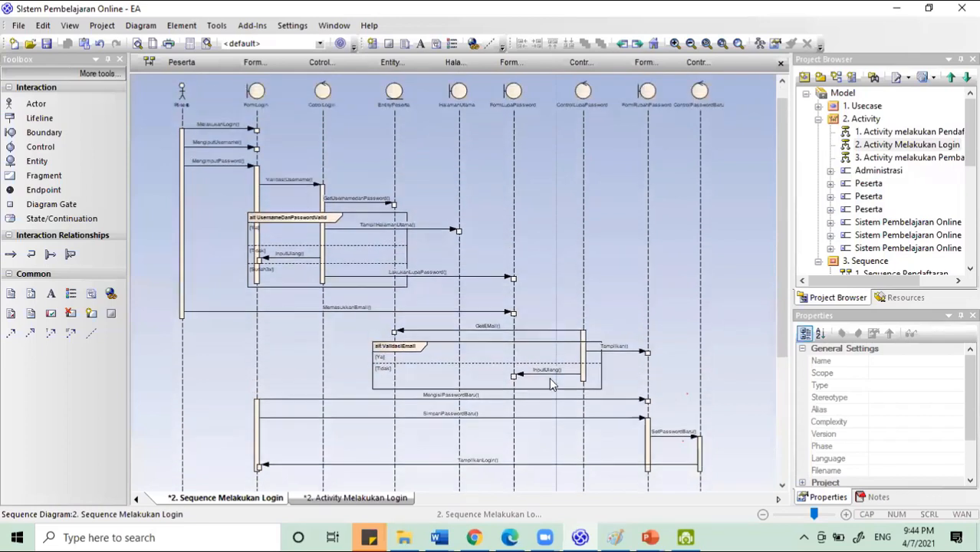
pyautogui.scroll(1, 550, 378)
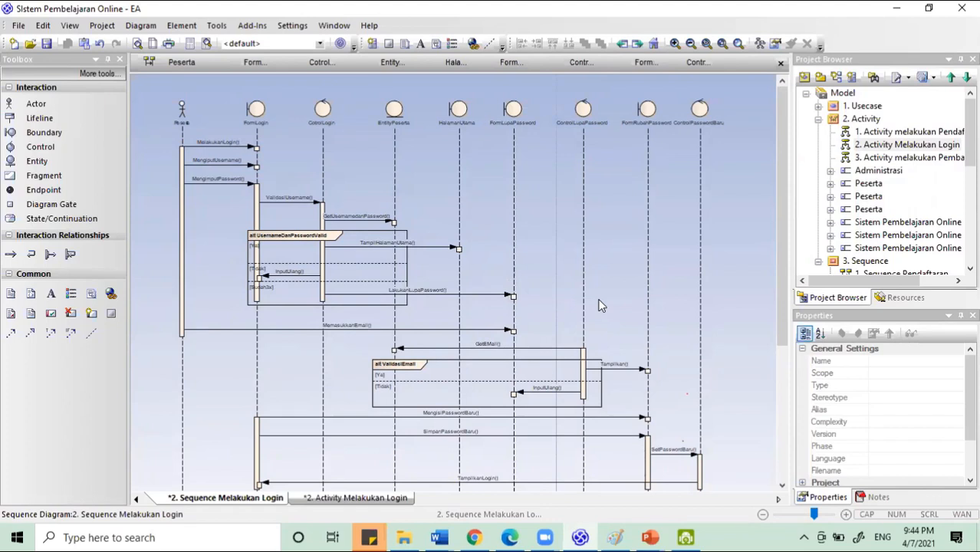
# - Scroll through the Sequence Melakukan Login diagram and drag items in the lower panel
pyautogui.scroll(-1, 566, 281)
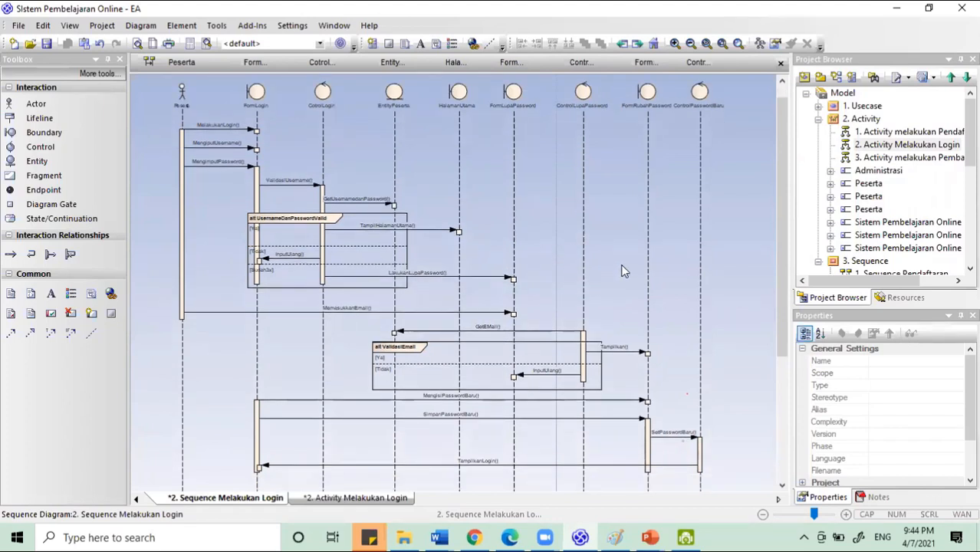
pyautogui.scroll(3, 612, 235)
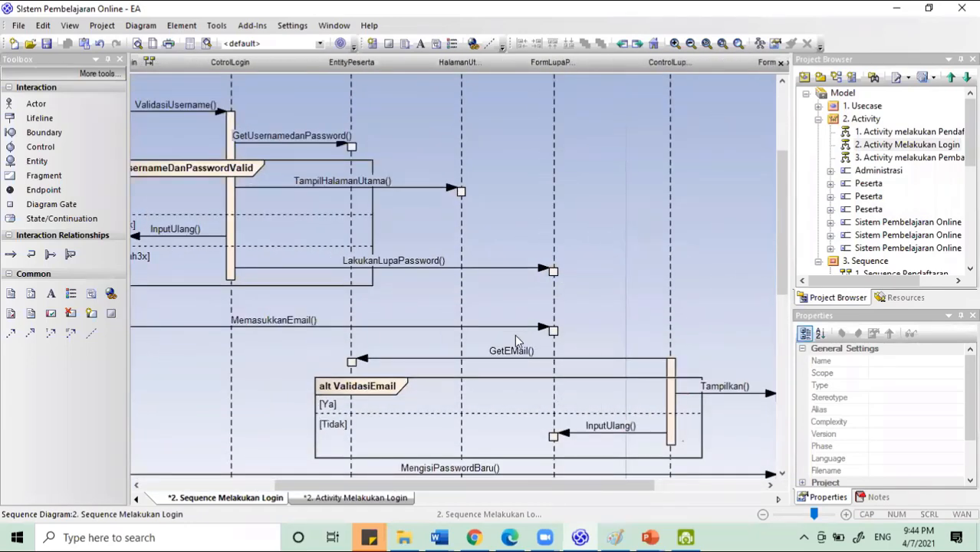
pyautogui.scroll(-3, 459, 399)
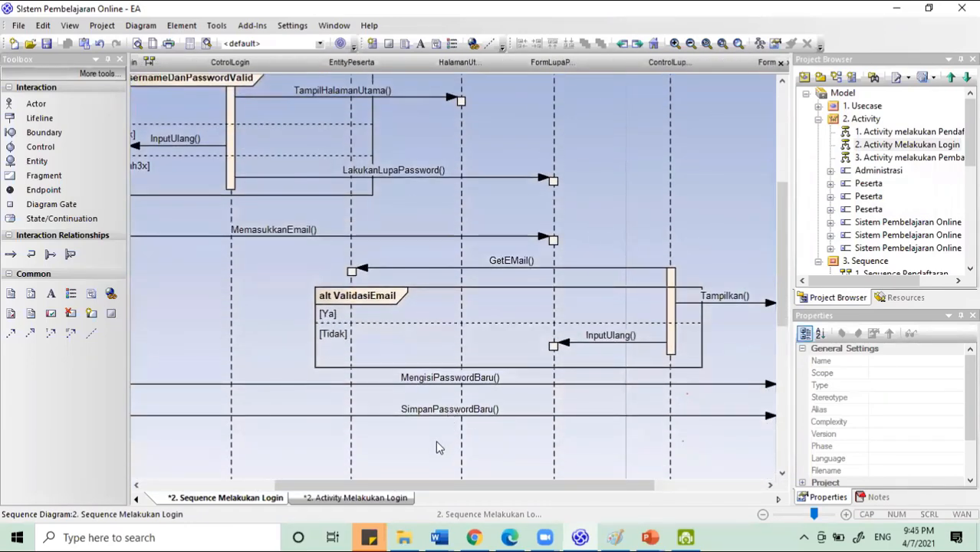
pyautogui.scroll(-1, 500, 460)
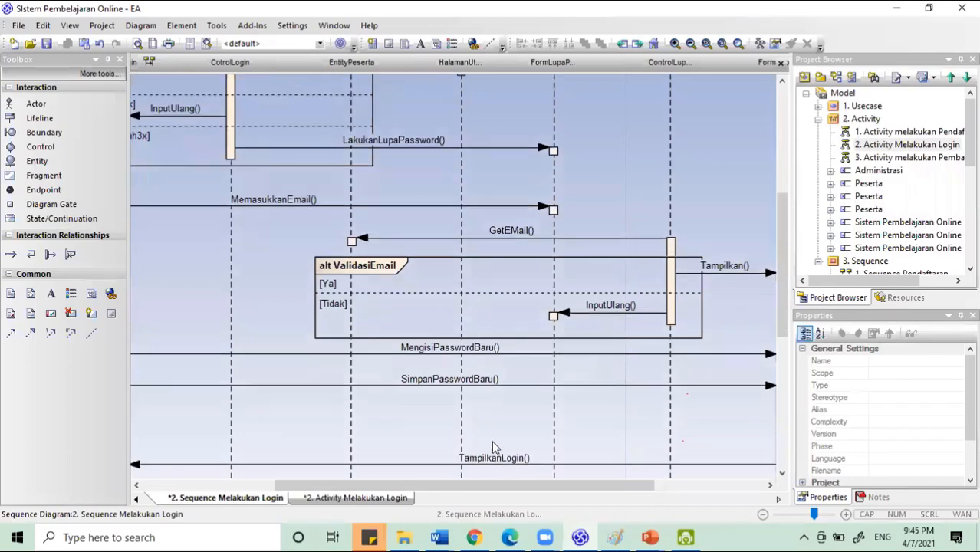
pyautogui.moveTo(428, 488); pyautogui.dragTo(565, 504)
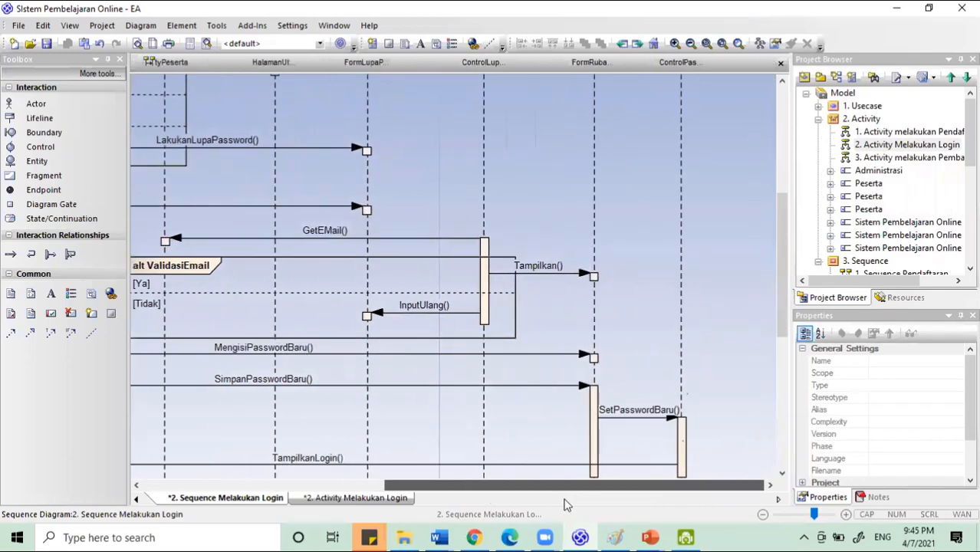
pyautogui.scroll(10, 561, 433)
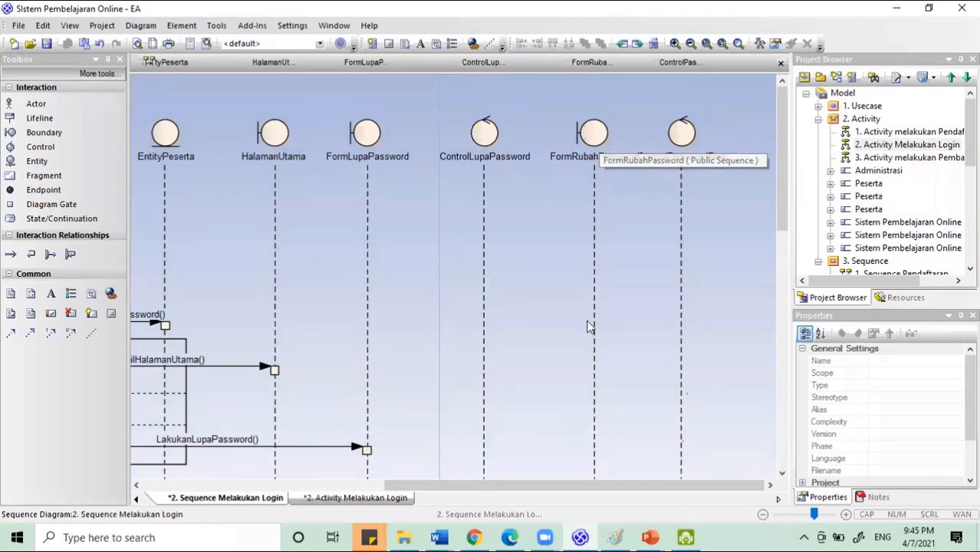
pyautogui.scroll(-7, 593, 416)
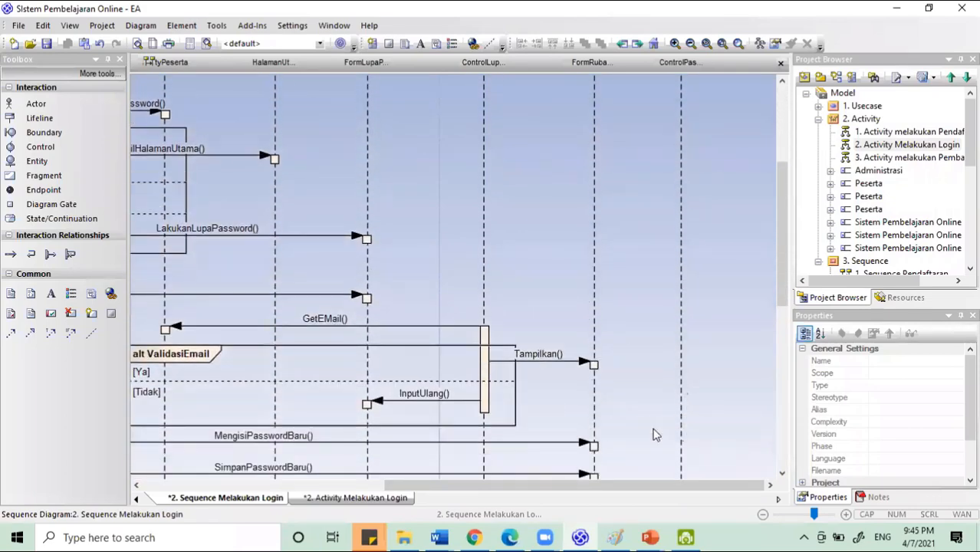
pyautogui.scroll(-3, 654, 431)
pyautogui.scroll(-3, 631, 438)
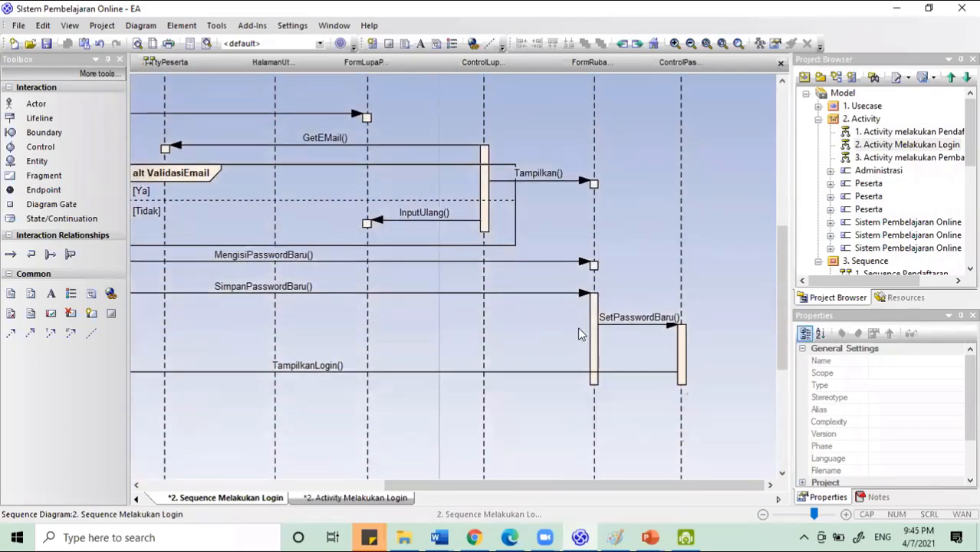
pyautogui.moveTo(456, 486); pyautogui.dragTo(486, 504)
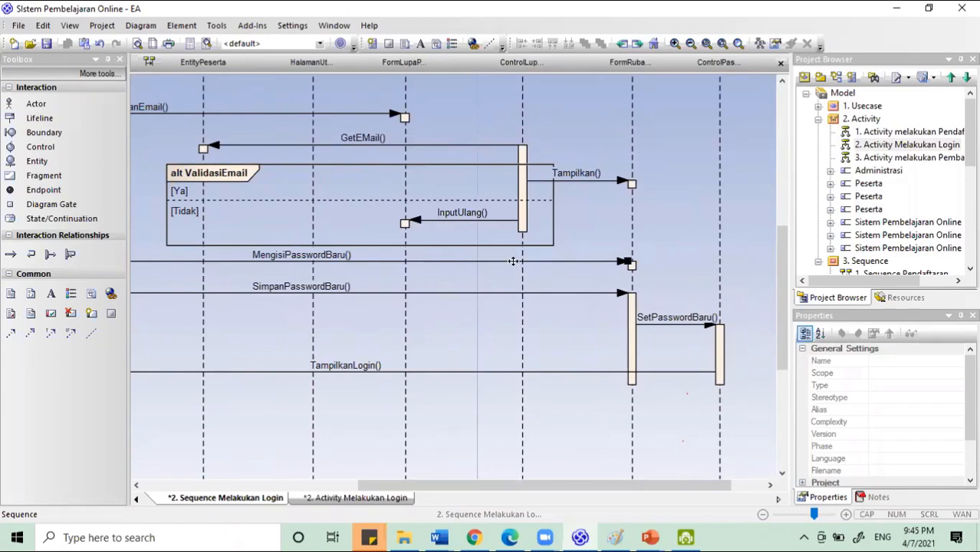
pyautogui.scroll(6, 575, 265)
pyautogui.scroll(2, 576, 264)
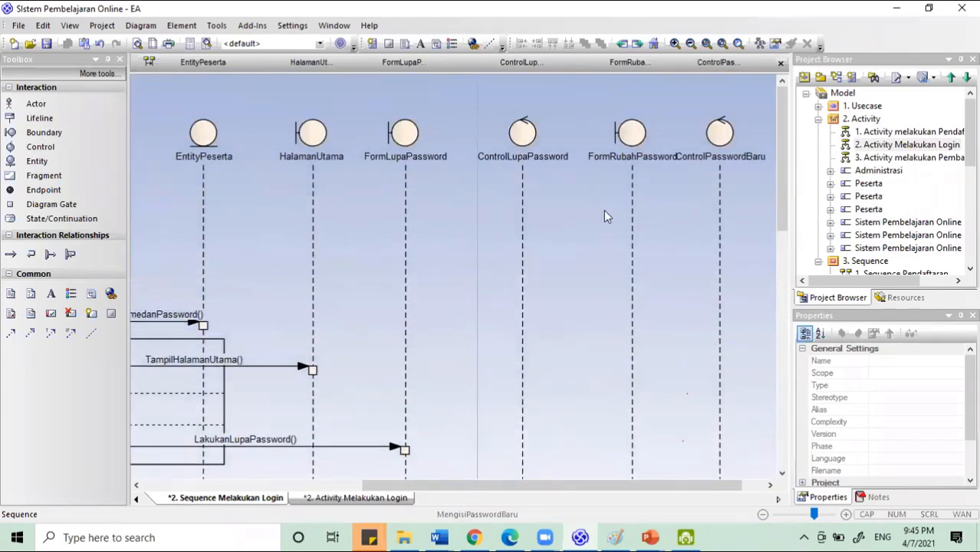
pyautogui.scroll(-3, 561, 423)
pyautogui.scroll(-1, 560, 423)
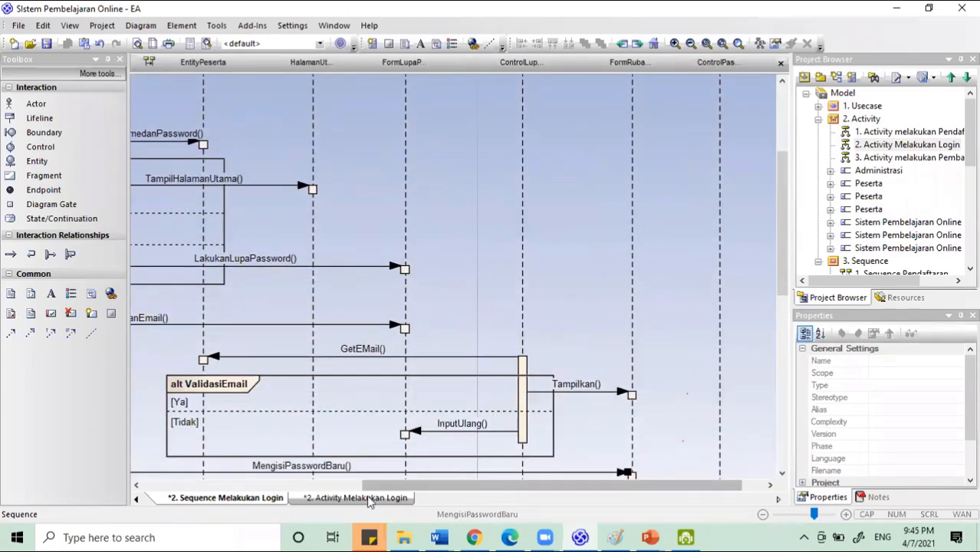
# - Check the password-change activities in the Activity Melakukan Login diagram, then return to the sequence
pyautogui.click(355, 498)
pyautogui.scroll(-1, 330, 391)
pyautogui.scroll(-1, 330, 392)
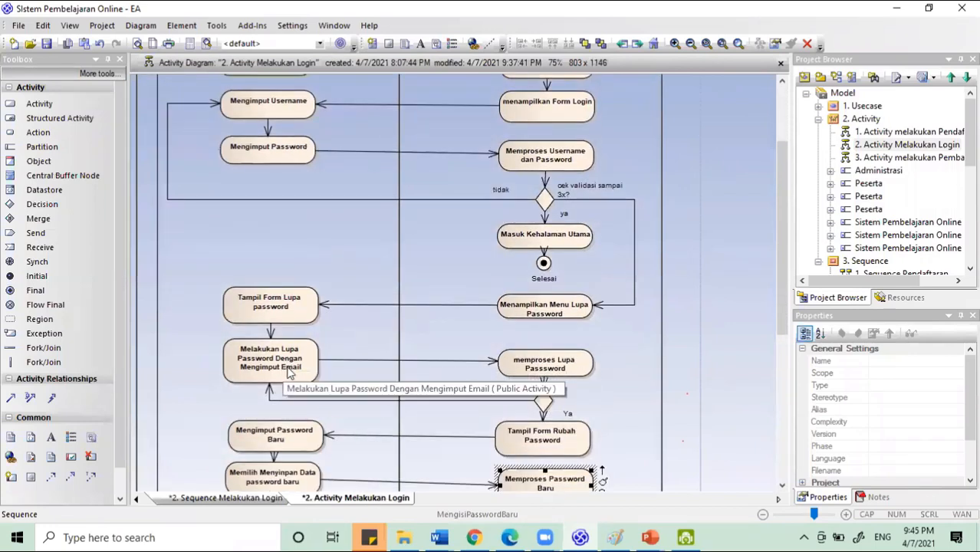
pyautogui.scroll(-1, 287, 373)
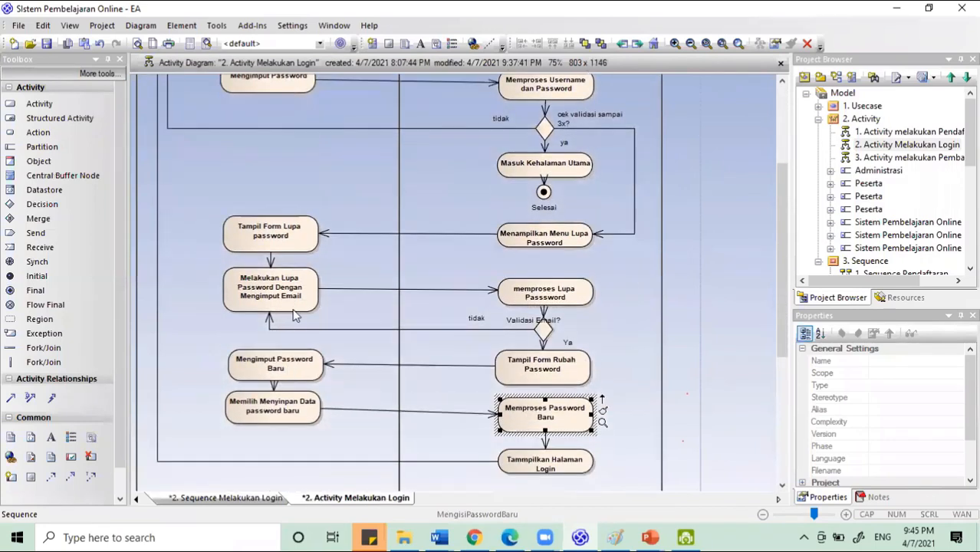
pyautogui.click(292, 369)
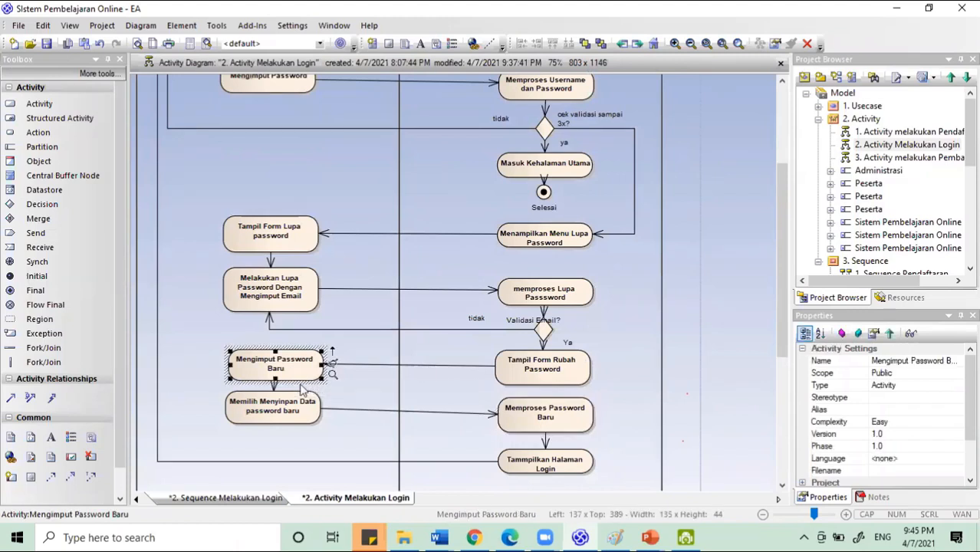
pyautogui.click(303, 414)
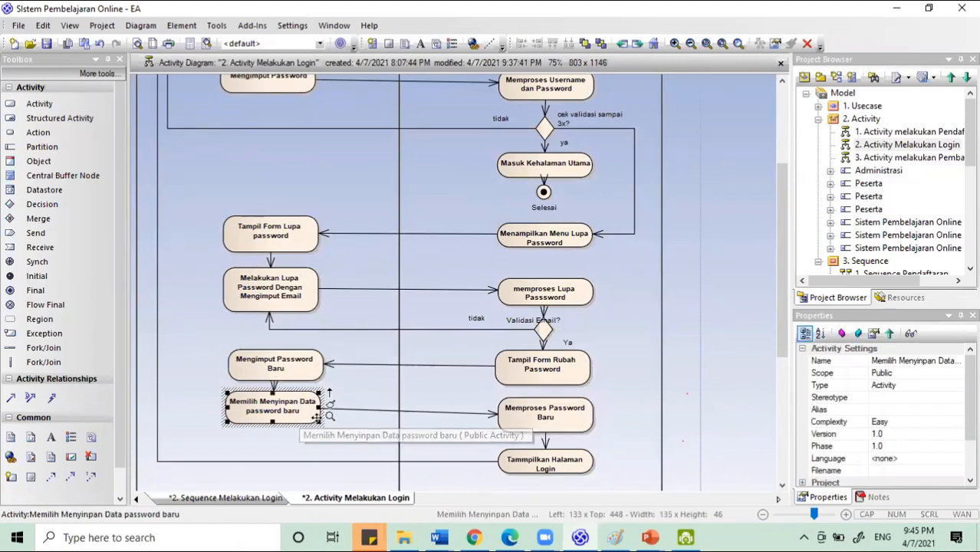
pyautogui.click(537, 412)
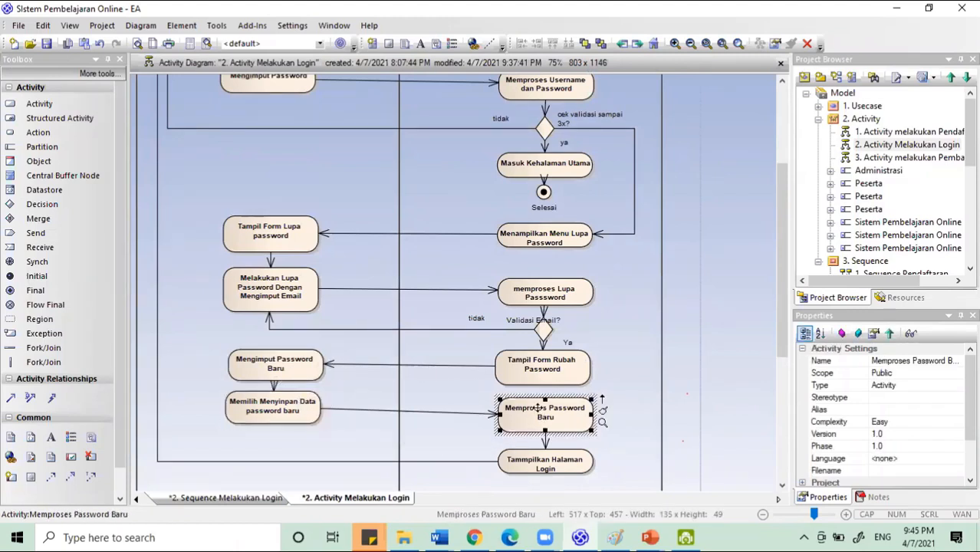
pyautogui.click(238, 498)
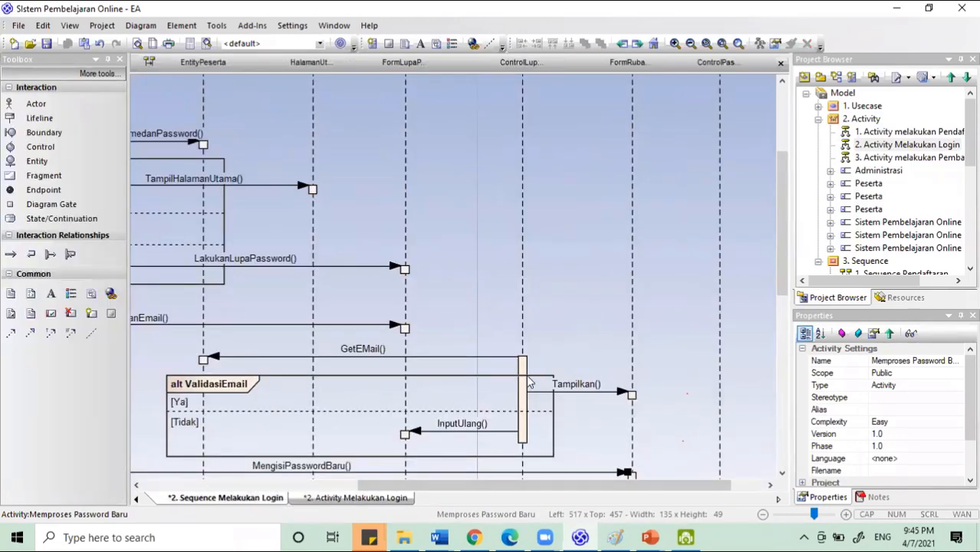
# - Reconnect MengisiPasswordBaru to ControlPasswordBaru and nudge that lifeline slightly right
pyautogui.scroll(-3, 527, 382)
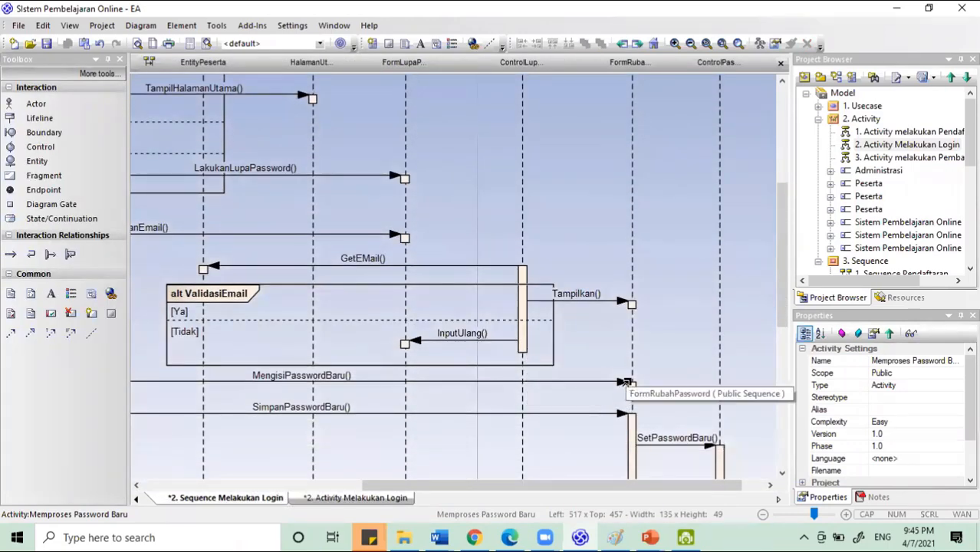
pyautogui.moveTo(627, 381); pyautogui.dragTo(719, 385)
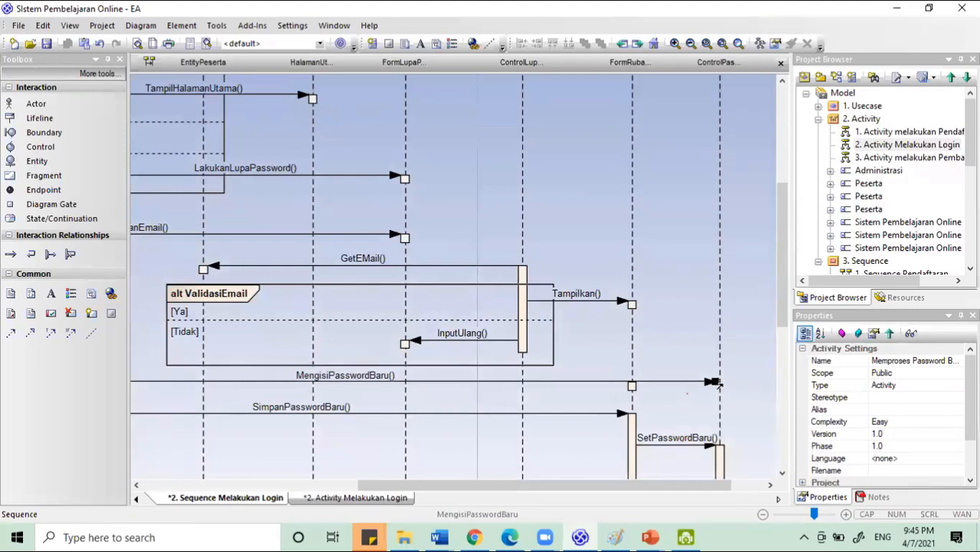
pyautogui.scroll(1, 693, 434)
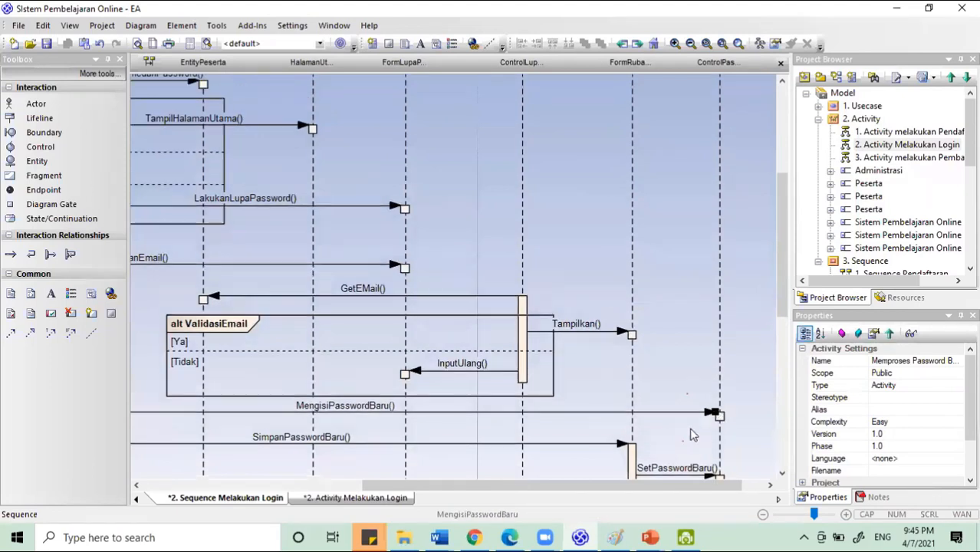
pyautogui.scroll(5, 495, 443)
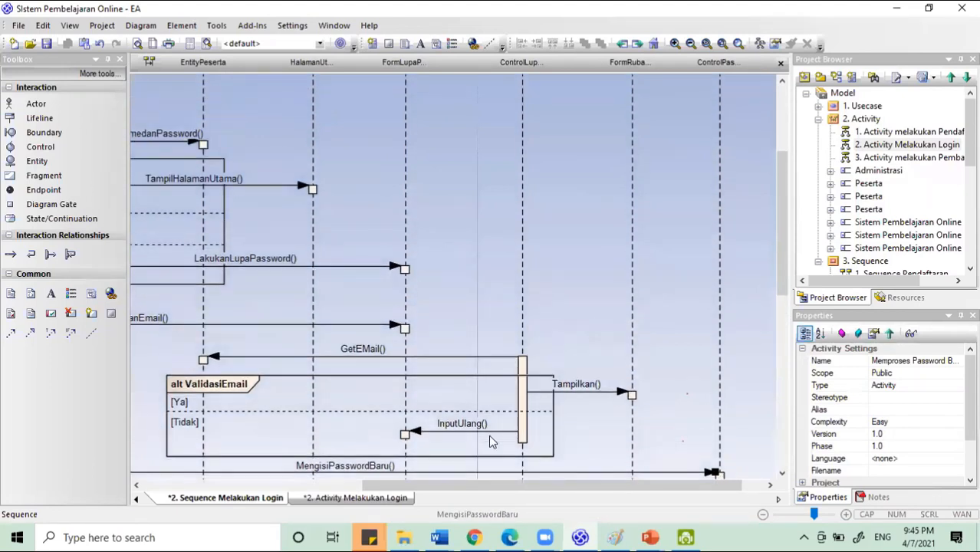
pyautogui.scroll(1, 491, 443)
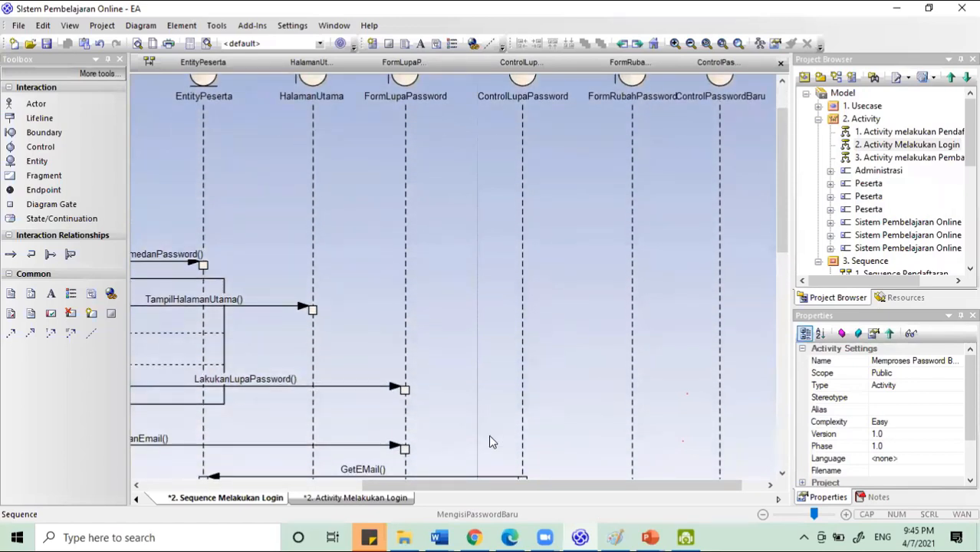
pyautogui.moveTo(720, 89); pyautogui.dragTo(734, 91)
# - Select the SimpanPasswordBaru message for rework
pyautogui.scroll(-6, 668, 310)
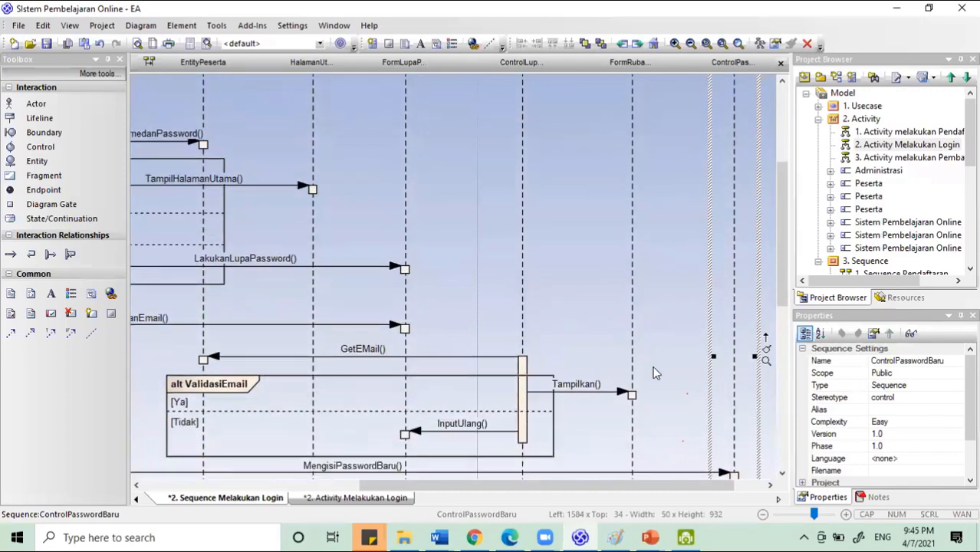
pyautogui.scroll(-2, 682, 418)
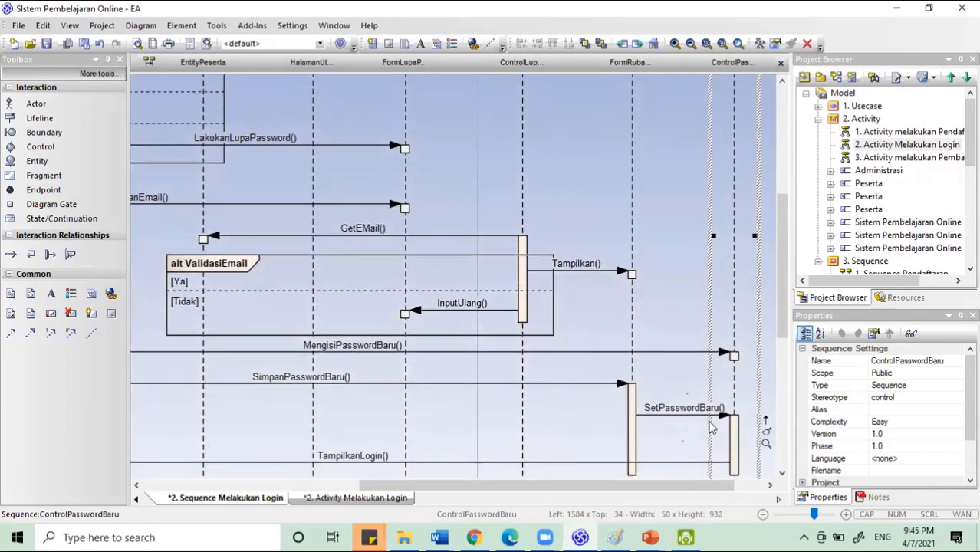
pyautogui.scroll(-3, 716, 428)
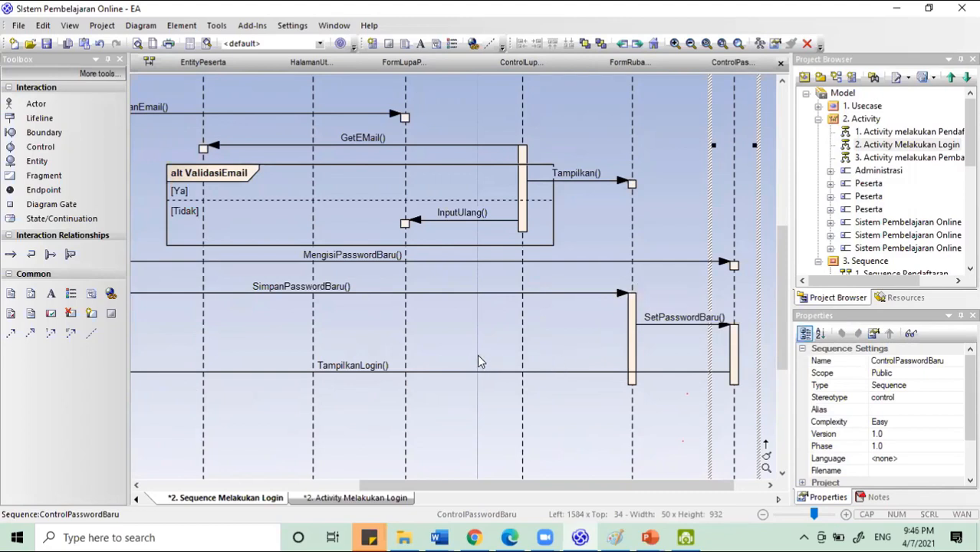
pyautogui.scroll(1, 478, 360)
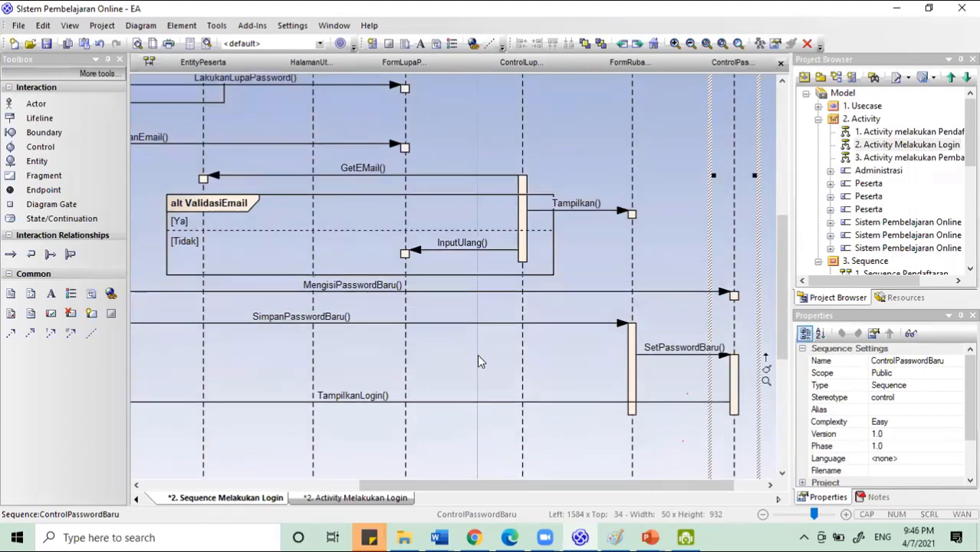
pyautogui.click(507, 330)
pyautogui.scroll(6, 552, 343)
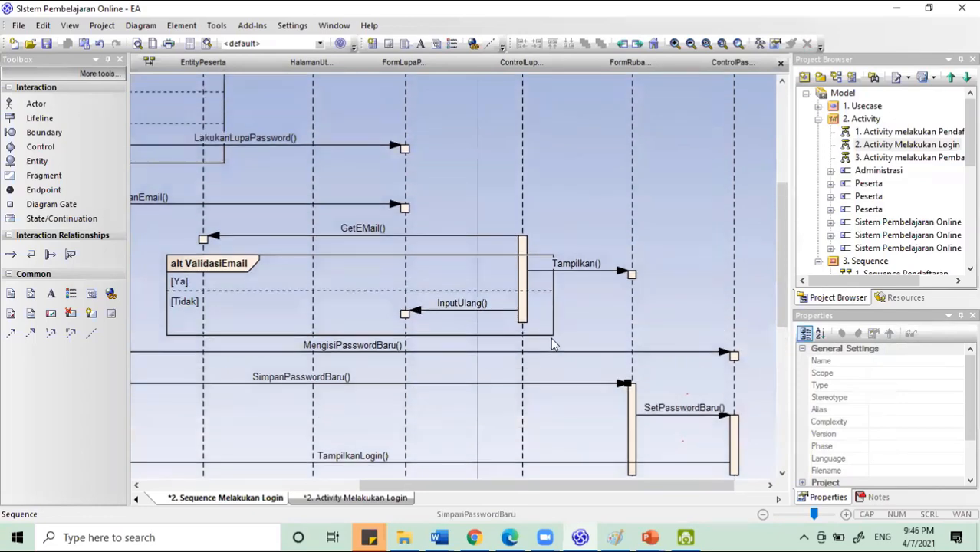
pyautogui.scroll(6, 552, 345)
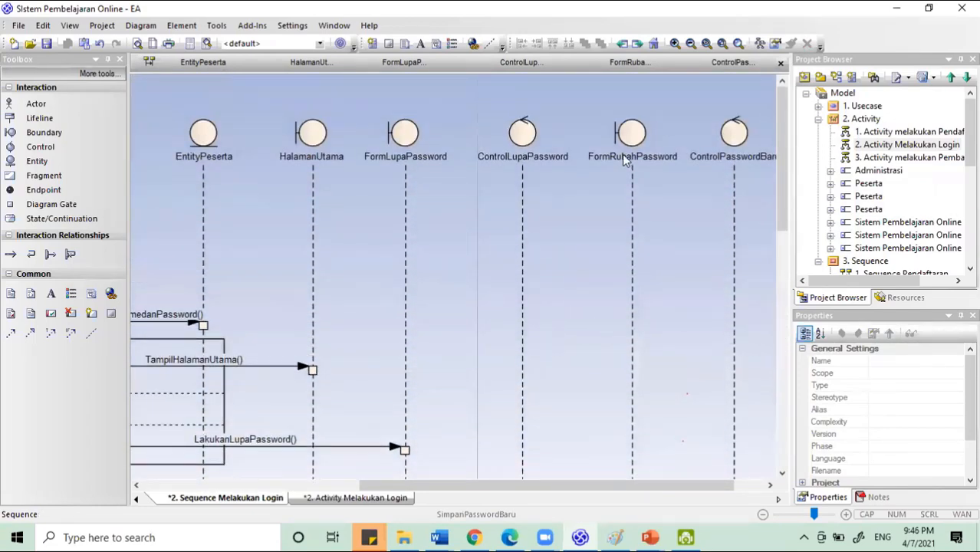
pyautogui.scroll(-4, 532, 365)
pyautogui.scroll(4, 602, 229)
pyautogui.scroll(-5, 499, 460)
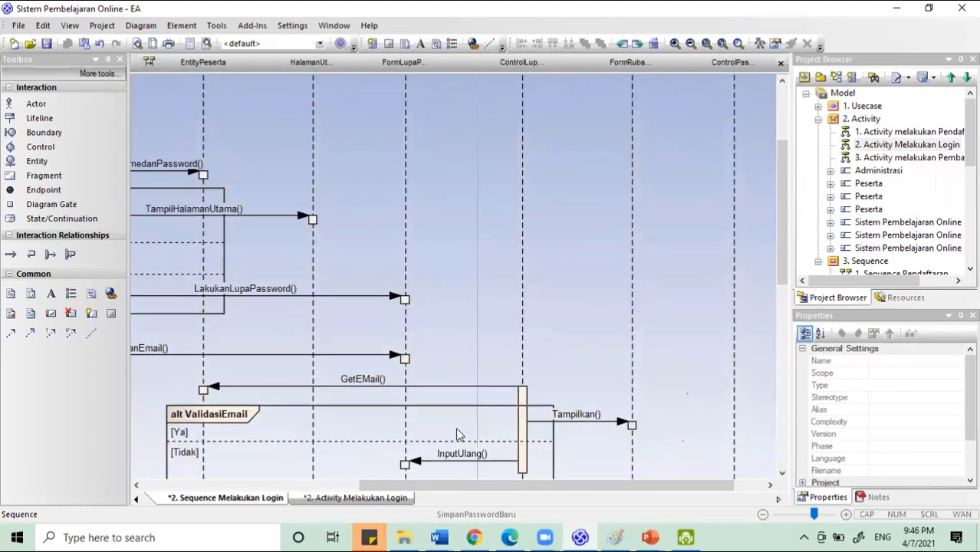
pyautogui.scroll(-3, 457, 435)
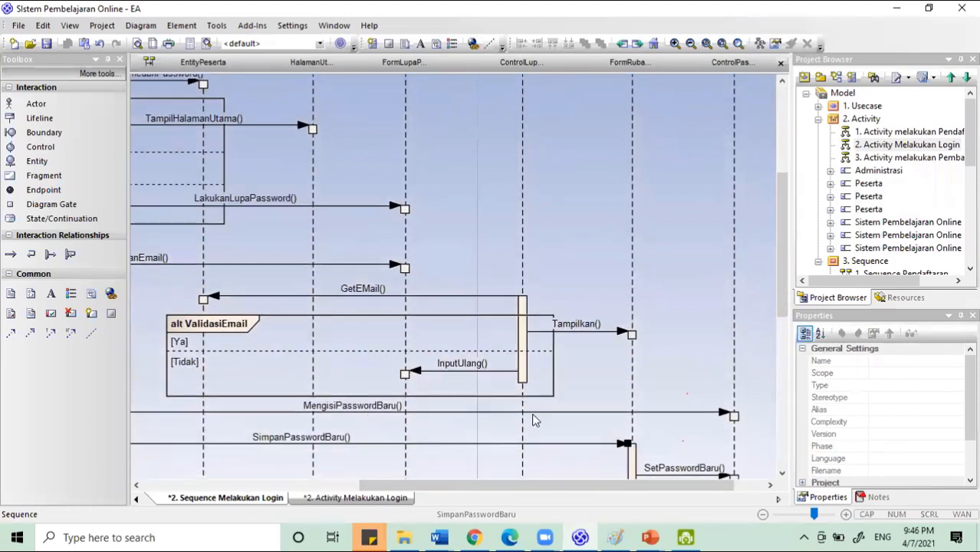
# - Move MengisiPasswordBaru's arrowhead from ControlPasswordBaru onto the FormRubahPassword lifeline
pyautogui.click(733, 419)
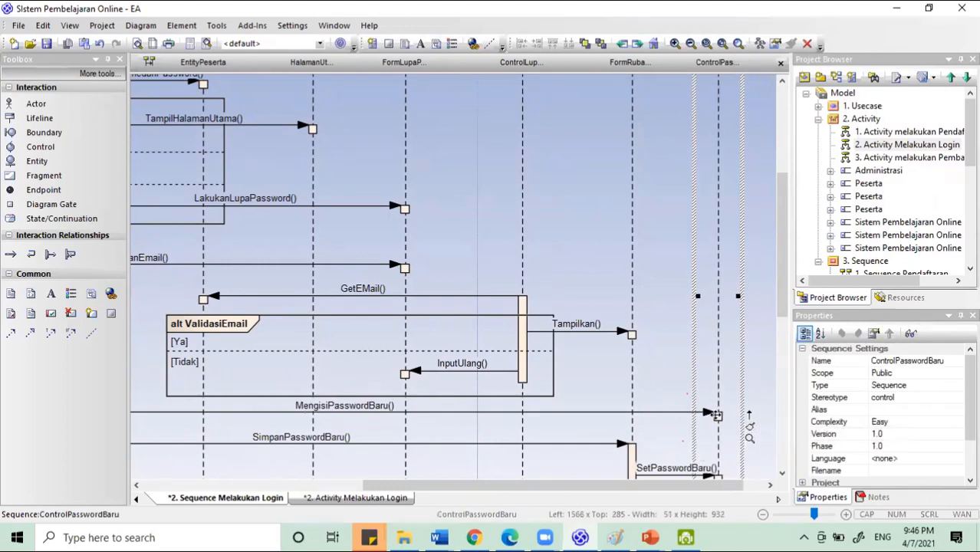
pyautogui.click(726, 413)
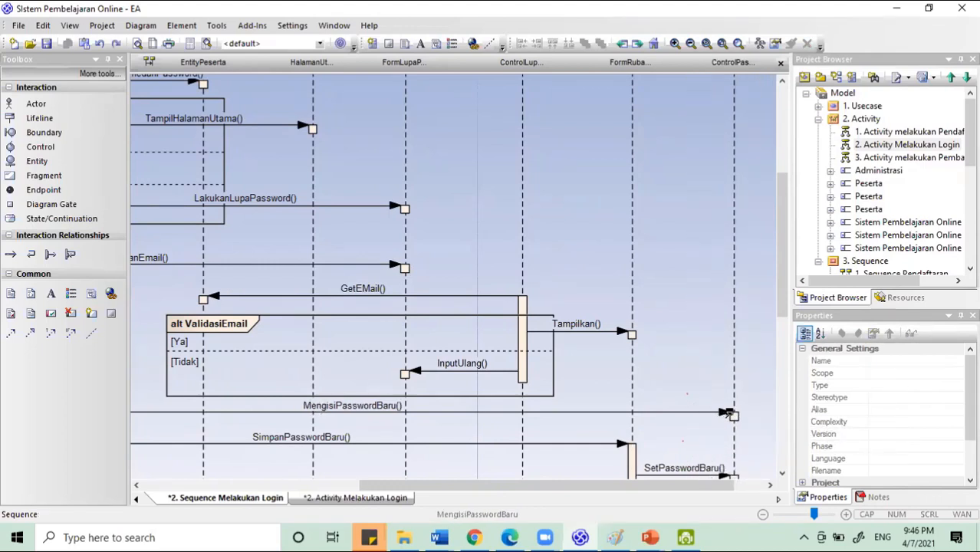
pyautogui.moveTo(637, 419); pyautogui.dragTo(634, 416)
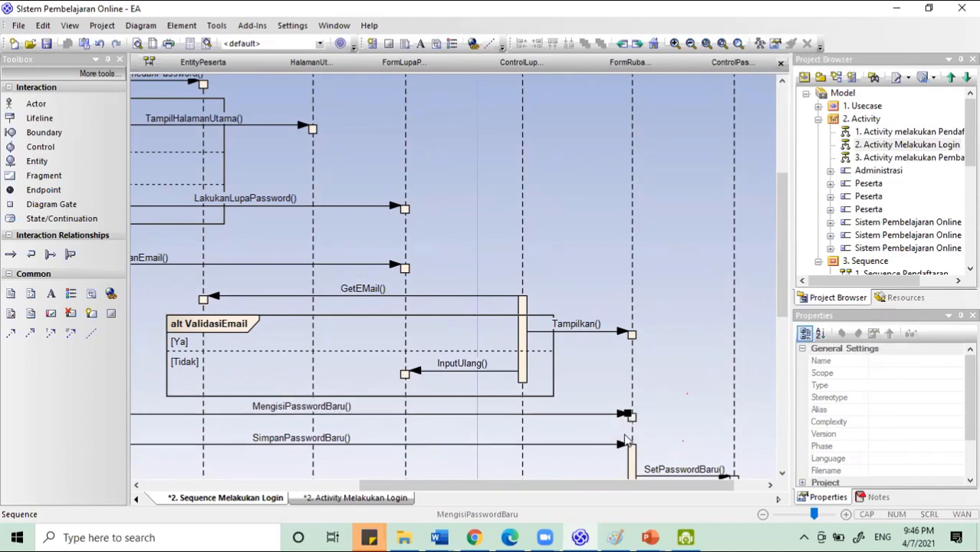
pyautogui.scroll(-2, 643, 408)
pyautogui.click(621, 385)
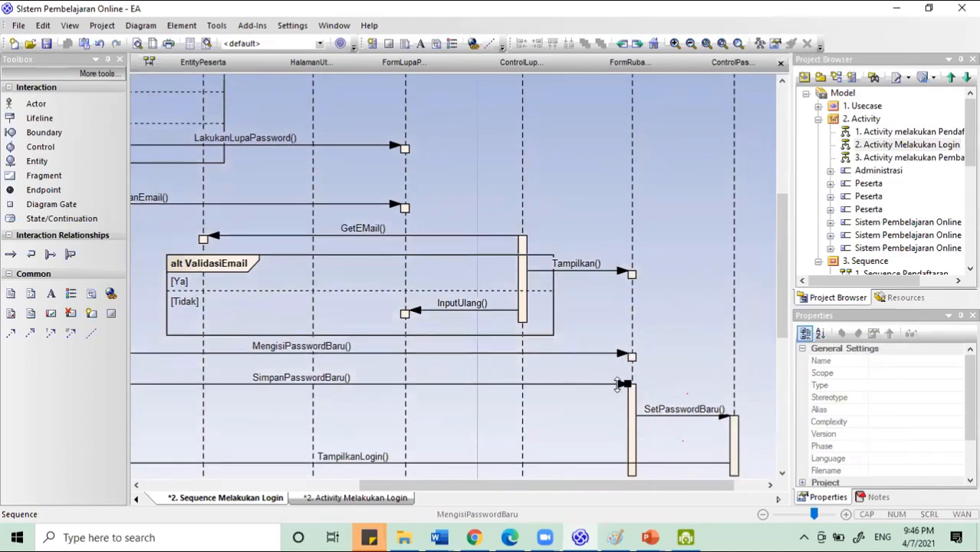
pyautogui.click(629, 390)
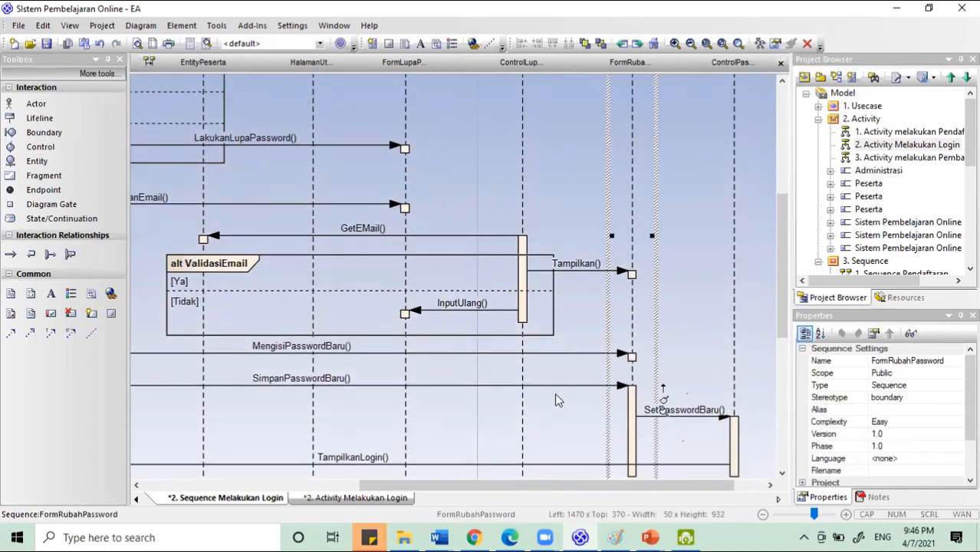
pyautogui.click(475, 388)
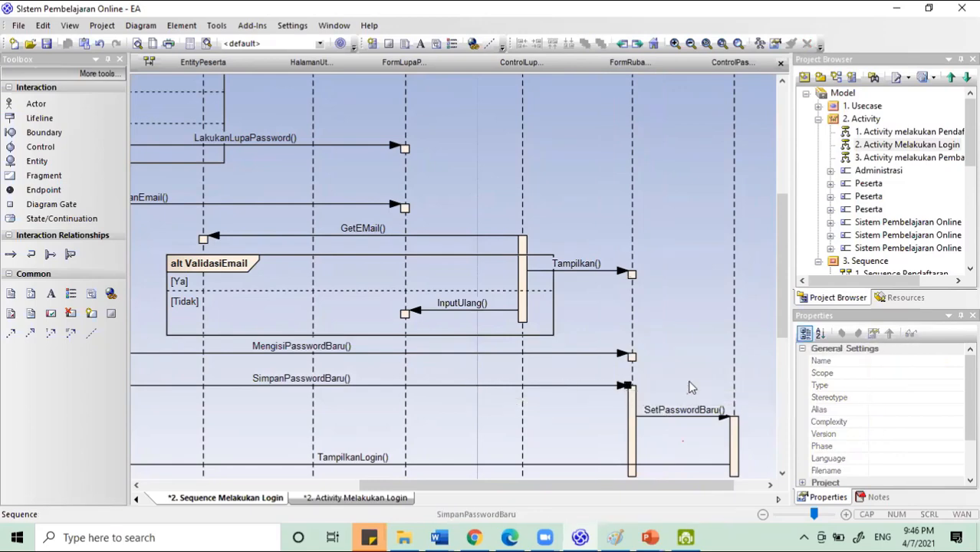
# - Scroll across the diagram to review the rerouted password messages
pyautogui.scroll(10, 693, 383)
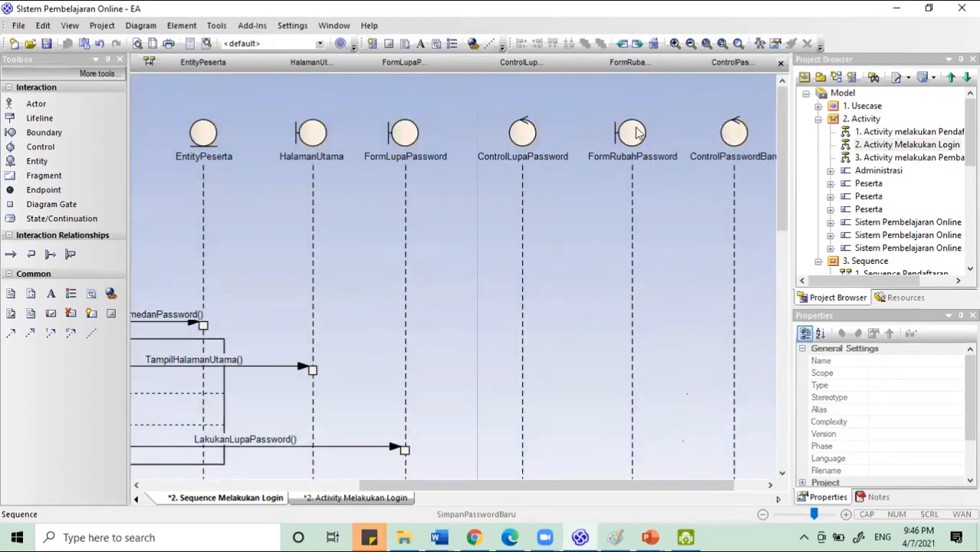
pyautogui.scroll(-8, 609, 412)
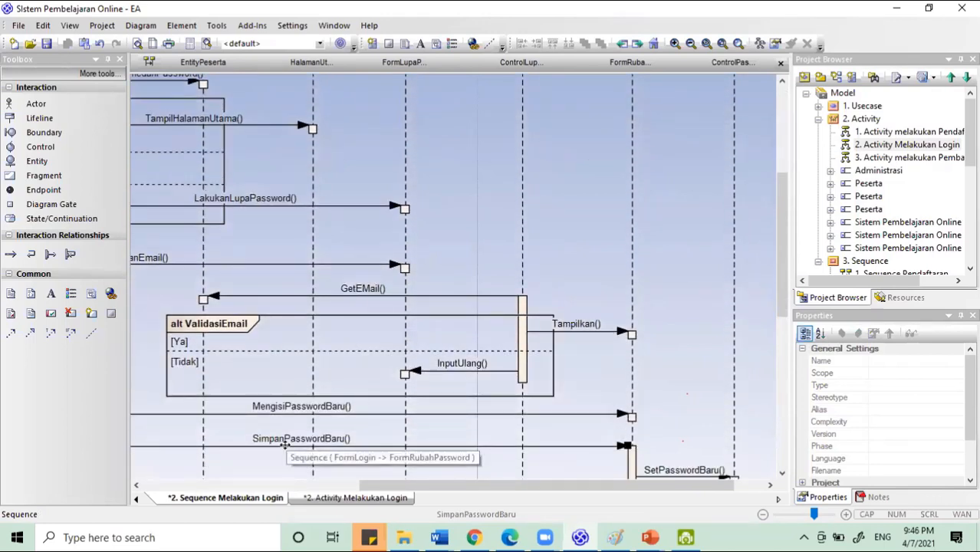
pyautogui.hscroll(-10, 210, 464)
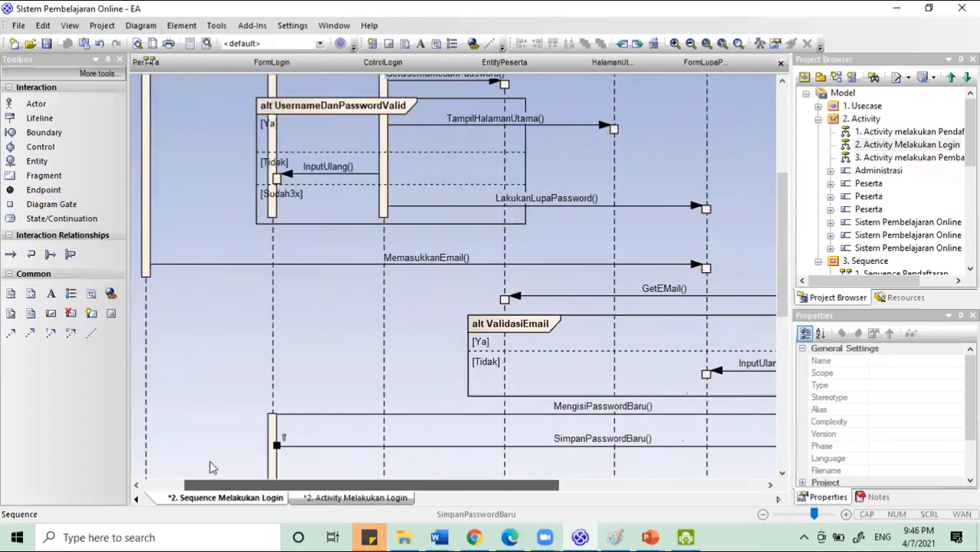
pyautogui.scroll(3, 281, 454)
pyautogui.scroll(5, 281, 454)
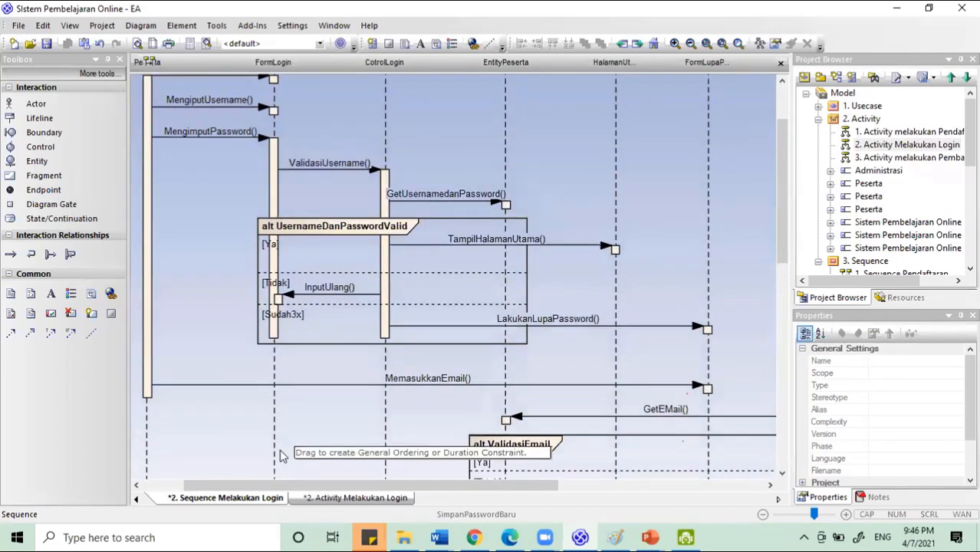
pyautogui.scroll(-5, 278, 464)
pyautogui.scroll(-8, 278, 466)
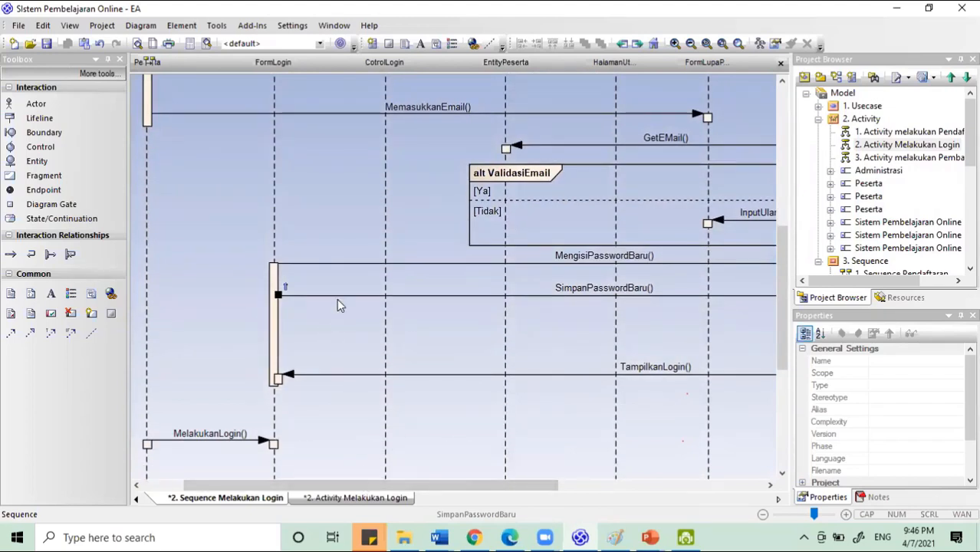
pyautogui.scroll(10, 311, 339)
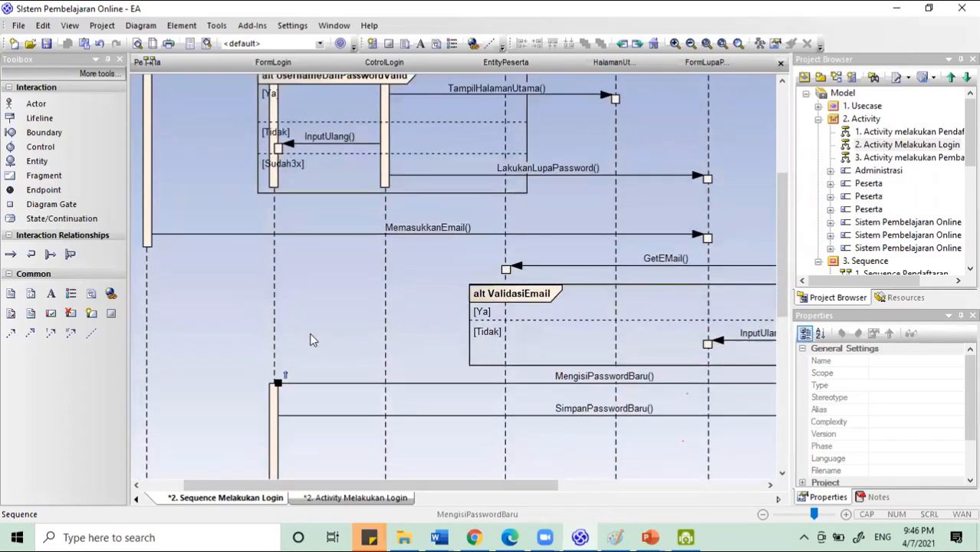
pyautogui.scroll(2, 310, 339)
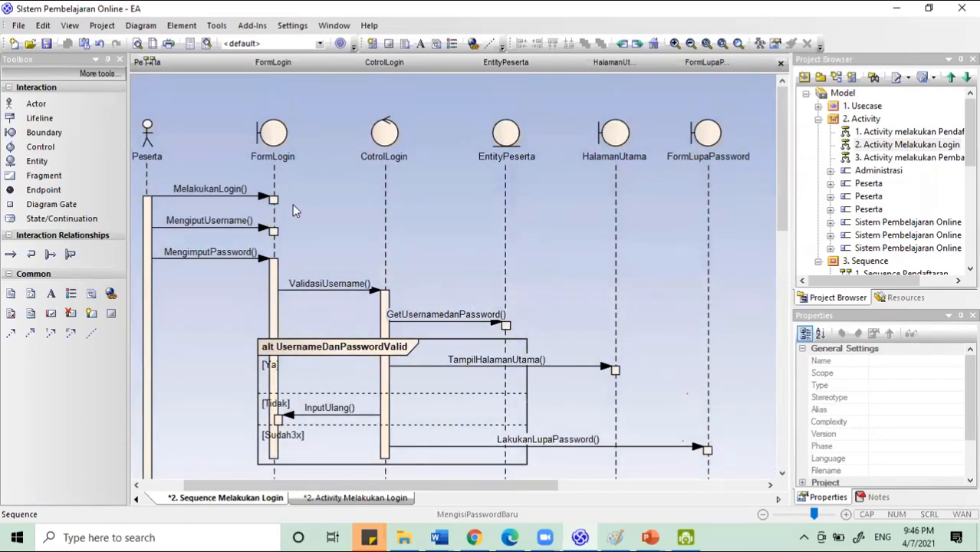
pyautogui.scroll(-9, 281, 361)
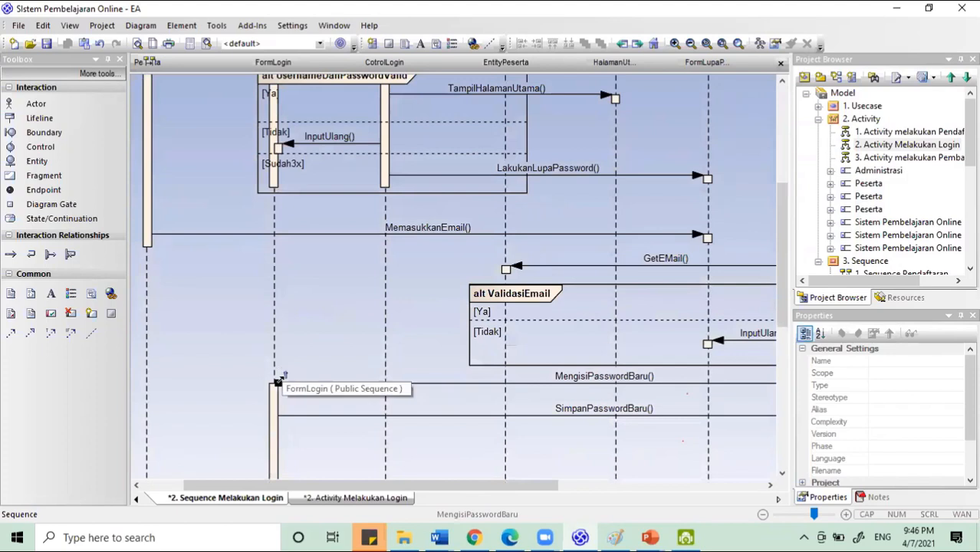
pyautogui.scroll(-2, 281, 378)
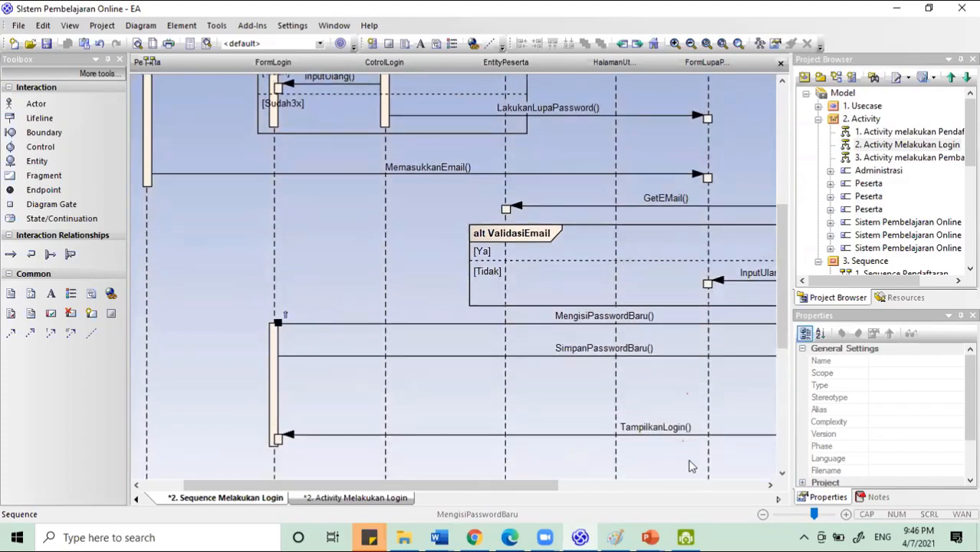
pyautogui.hscroll(5, 479, 485)
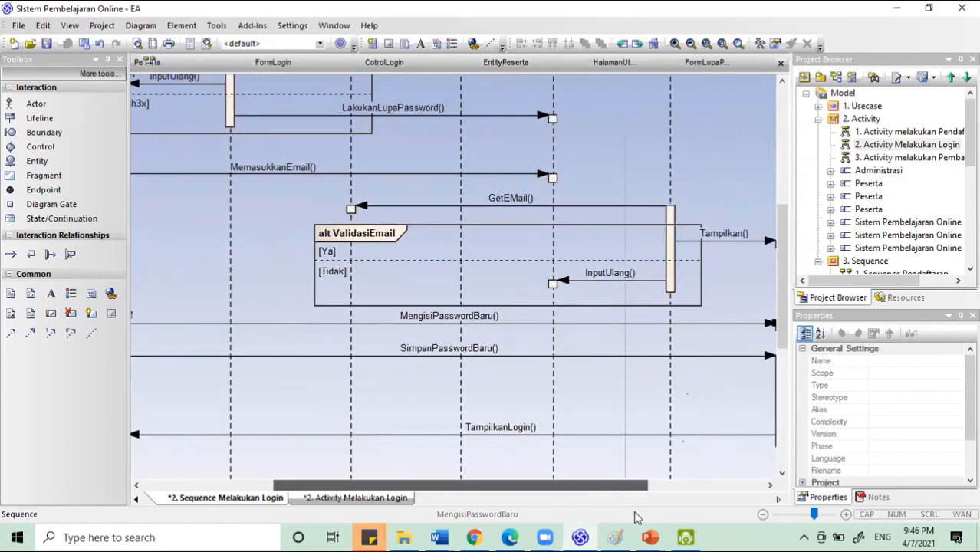
pyautogui.hscroll(-6, 475, 491)
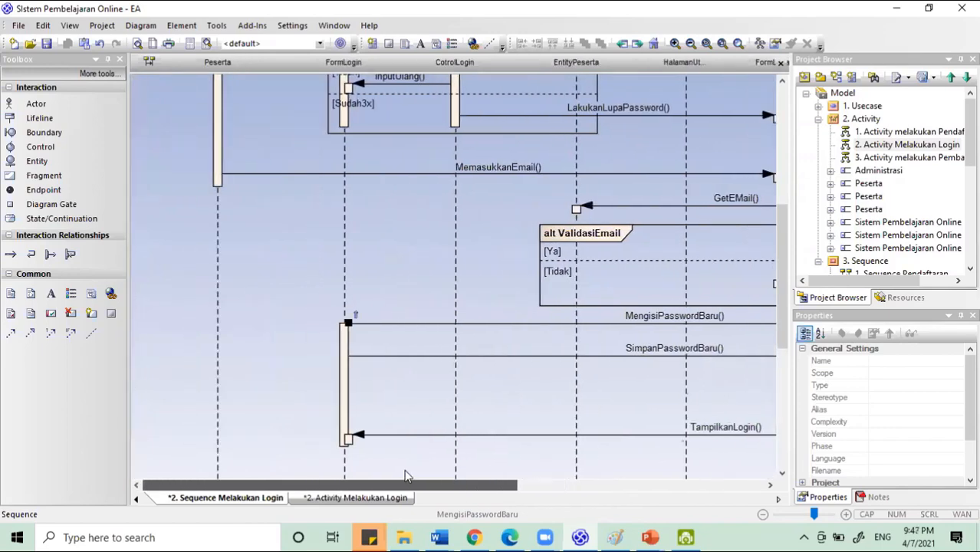
pyautogui.scroll(7, 366, 411)
pyautogui.scroll(4, 366, 410)
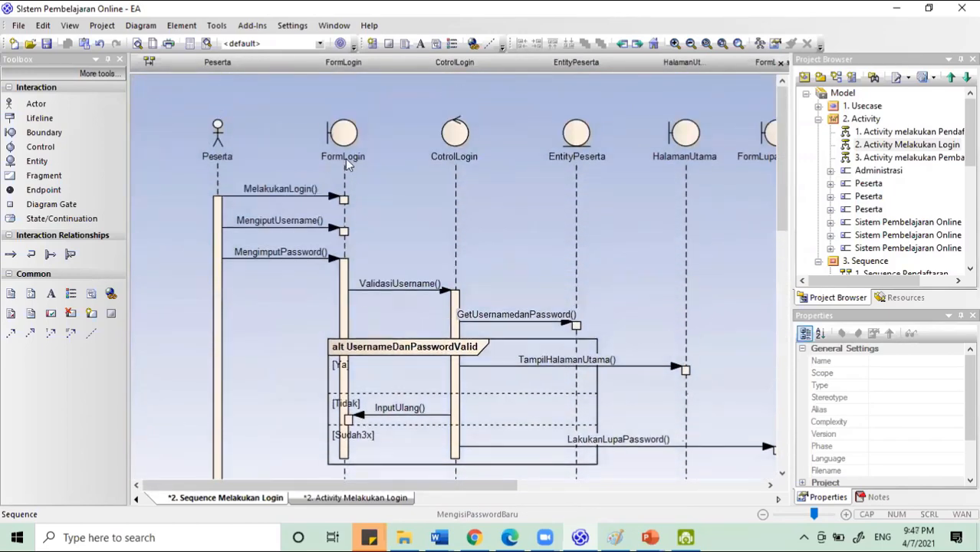
pyautogui.scroll(-9, 342, 305)
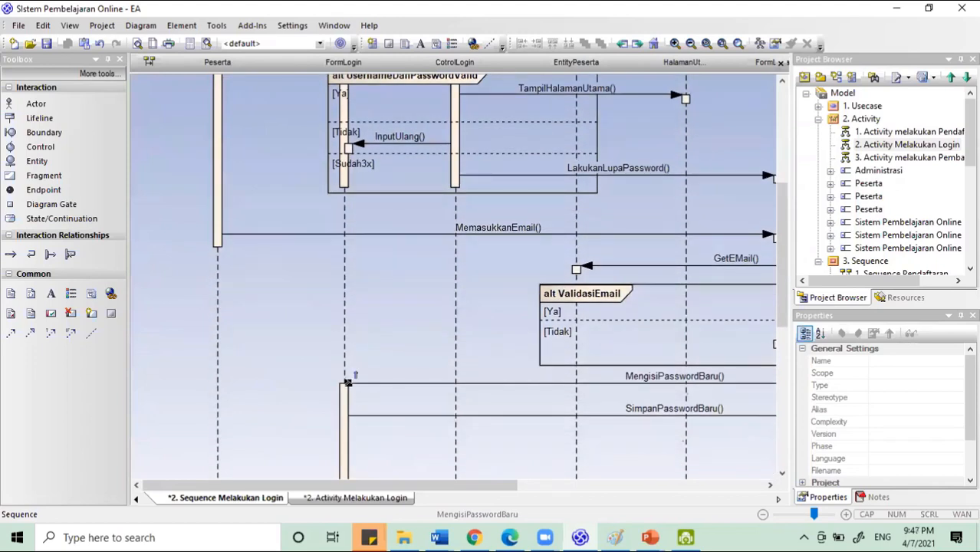
# - Nudge the FormLogin lifeline slightly left and clear the selection
pyautogui.click(348, 384)
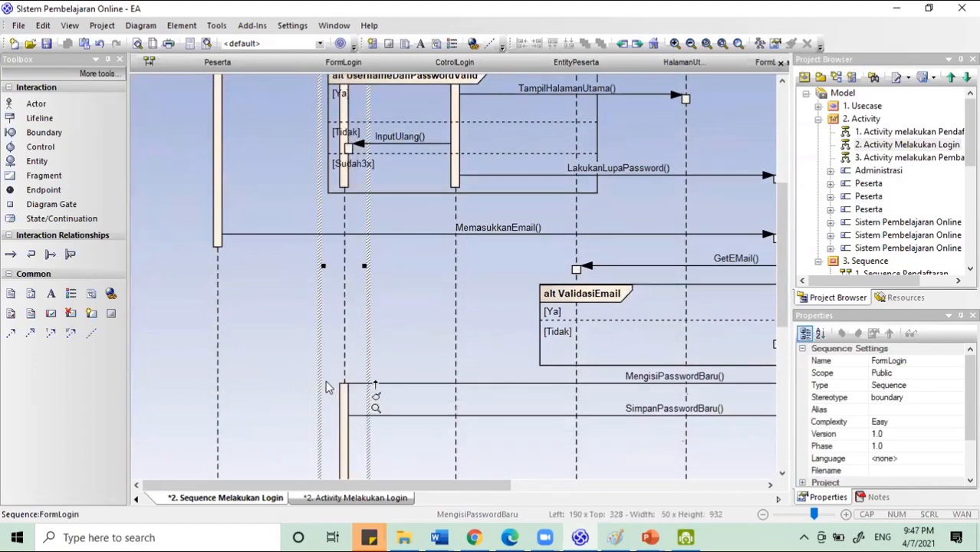
pyautogui.click(390, 384)
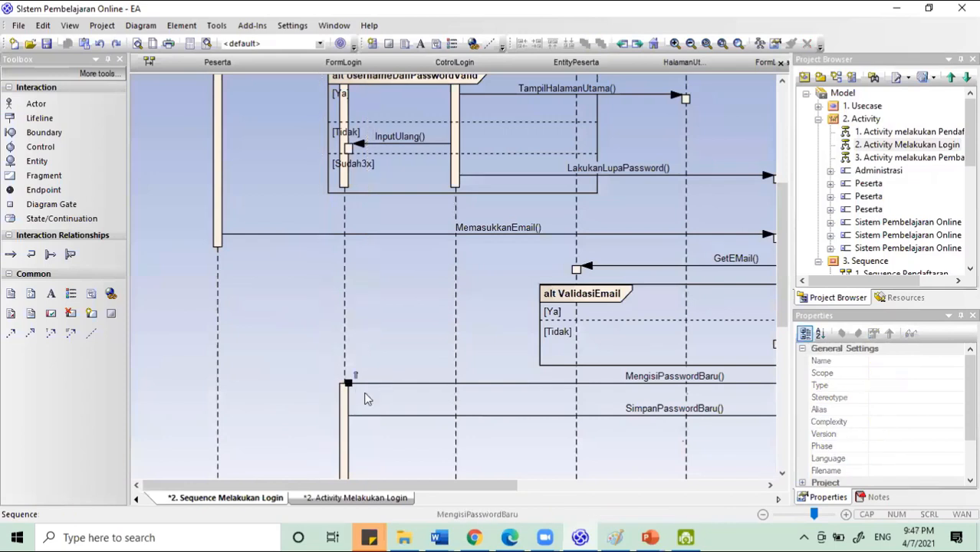
pyautogui.moveTo(346, 382)
pyautogui.mouseDown()
pyautogui.moveTo(310, 378)
pyautogui.moveTo(349, 382)
pyautogui.mouseUp()
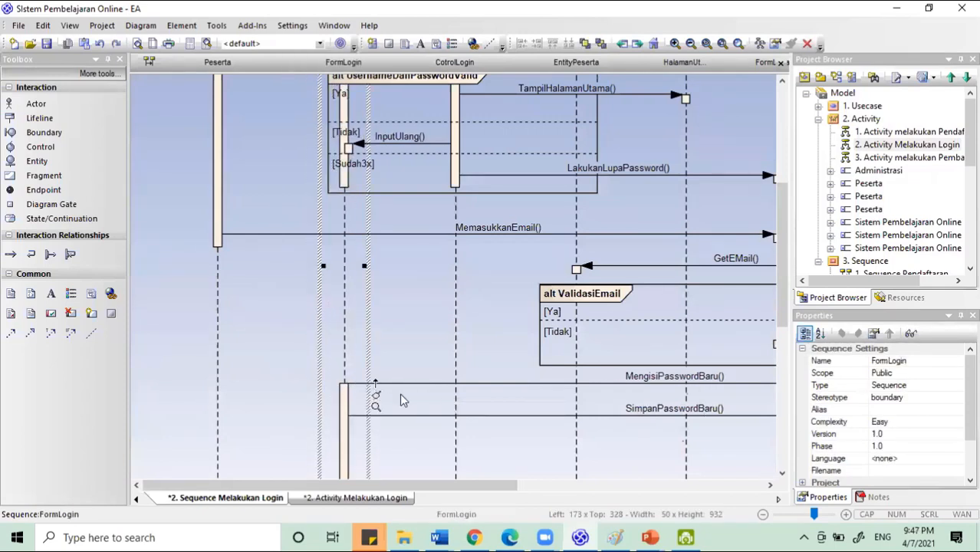
pyautogui.click(409, 387)
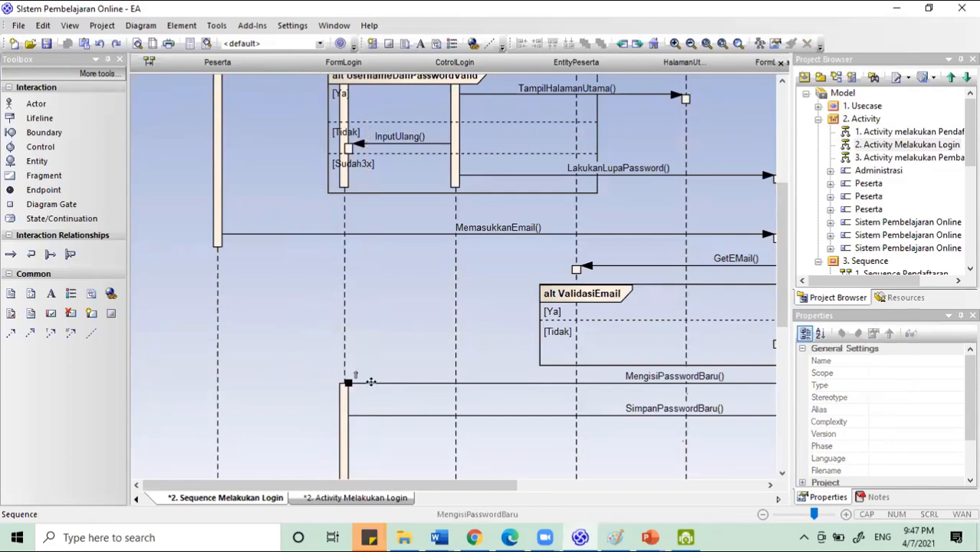
pyautogui.scroll(6, 360, 391)
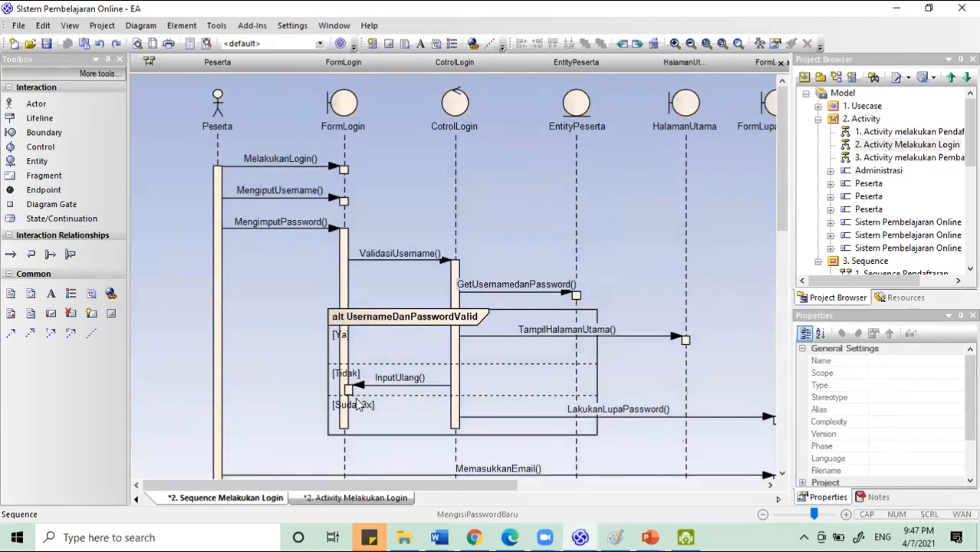
pyautogui.scroll(-6, 357, 403)
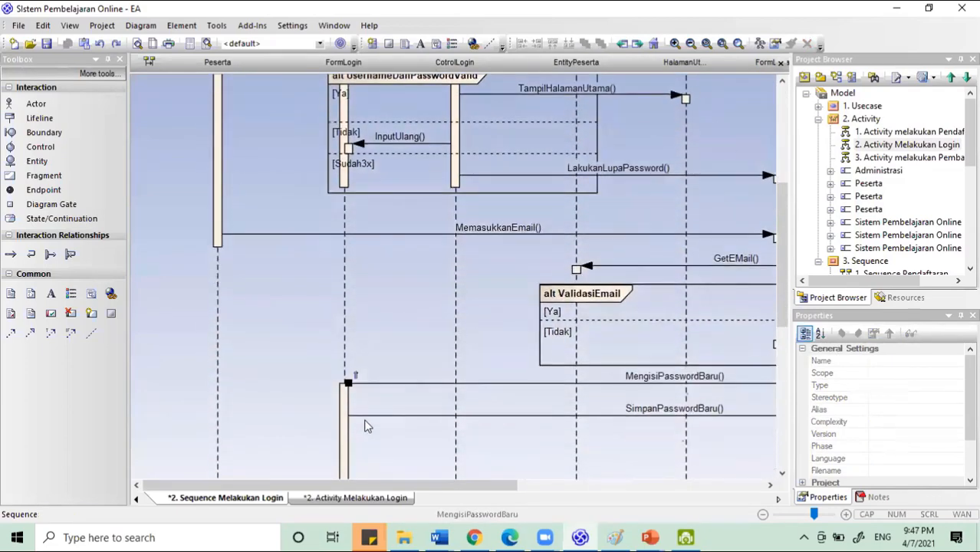
pyautogui.scroll(-1, 367, 430)
# - Scroll the diagram and pick out the SetPasswordBaru message
pyautogui.moveTo(388, 487); pyautogui.dragTo(649, 516)
pyautogui.scroll(2, 521, 347)
pyautogui.scroll(4, 521, 351)
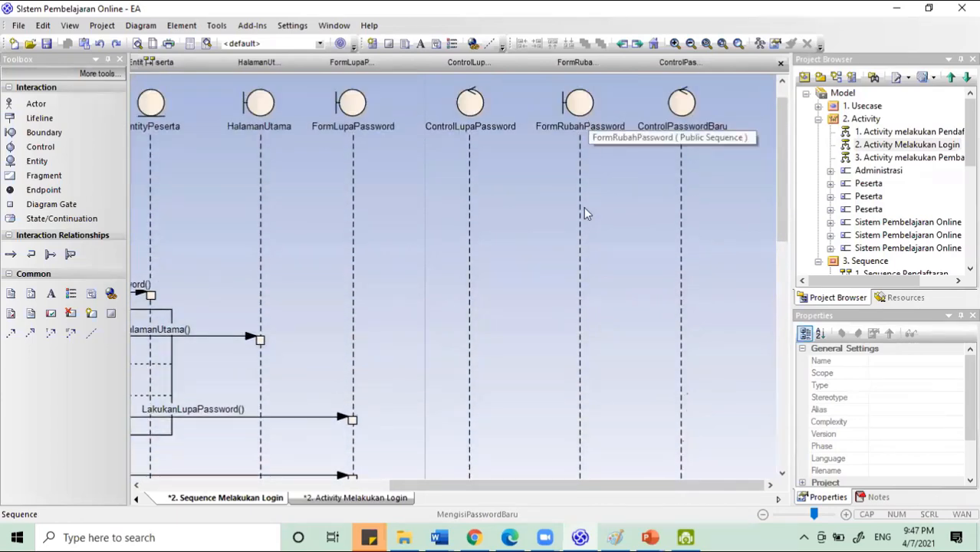
pyautogui.scroll(-6, 587, 204)
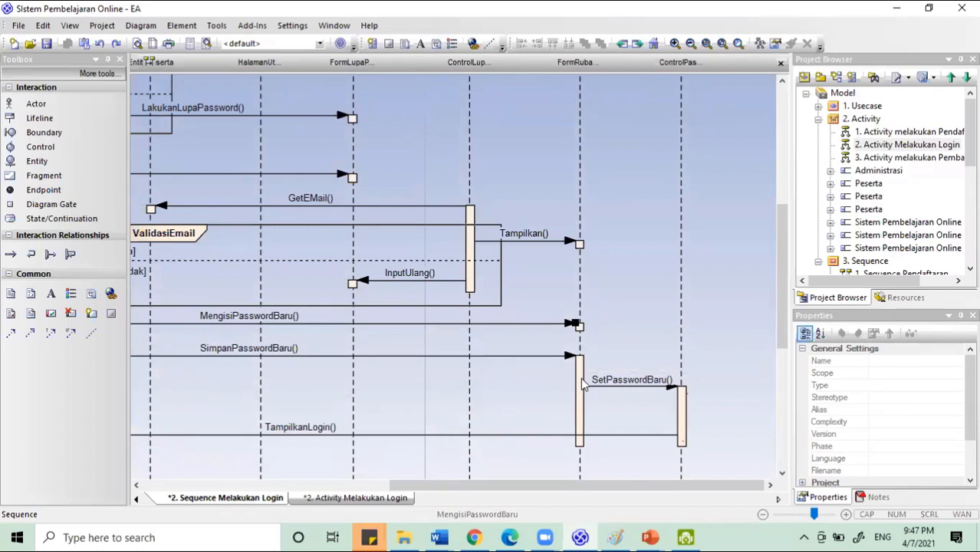
pyautogui.click(611, 390)
pyautogui.scroll(4, 628, 381)
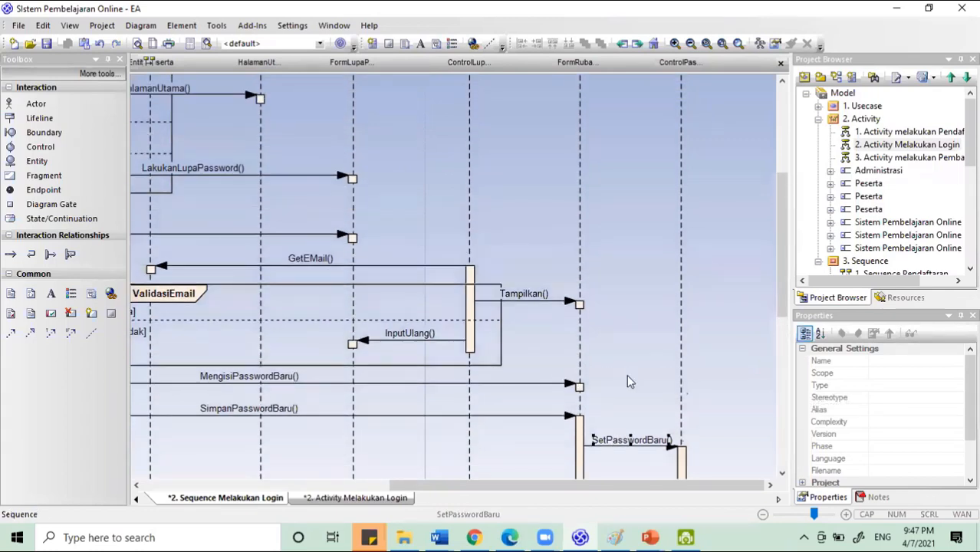
pyautogui.scroll(2, 628, 382)
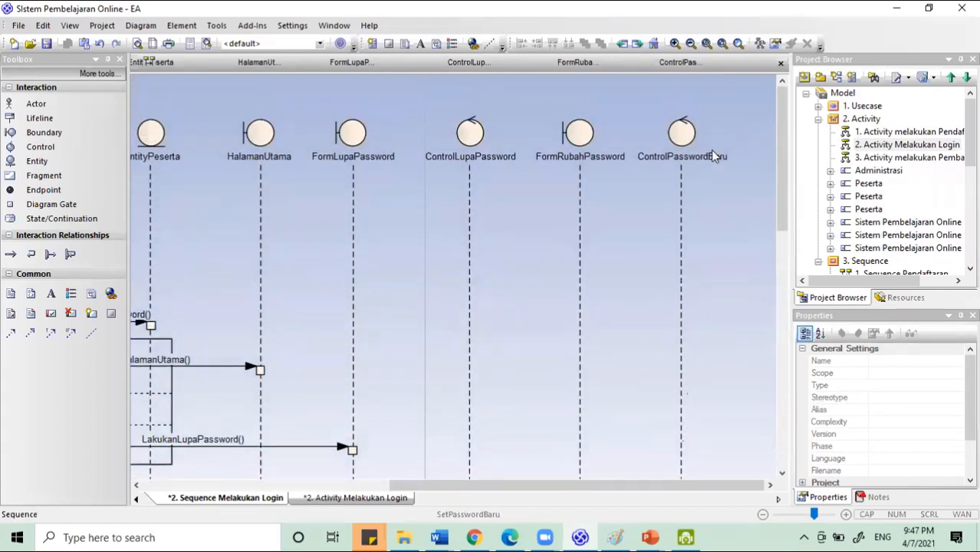
pyautogui.scroll(-5, 702, 277)
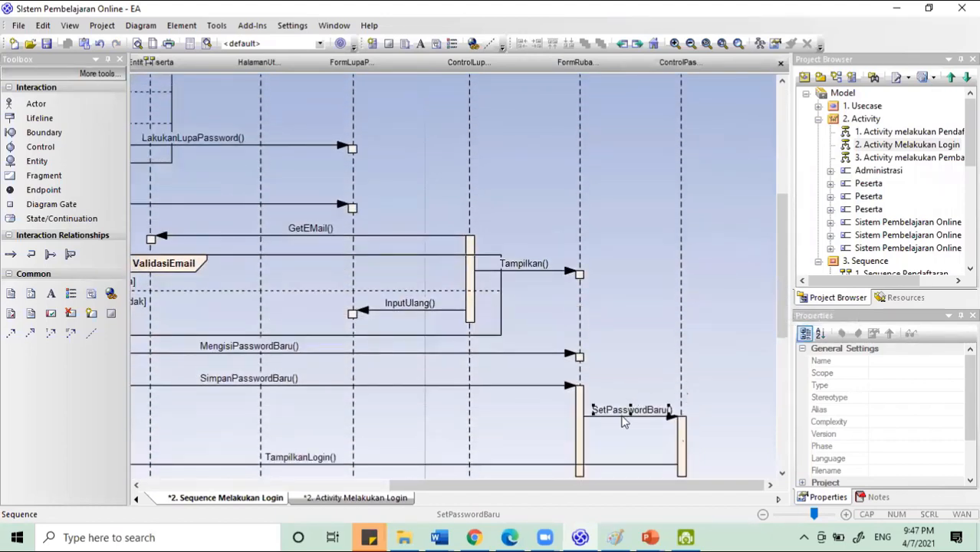
# - Drag SimpanPasswordBaru's arrowhead from FormRubahPassword onto the ControlPasswordBaru lifeline
pyautogui.click(570, 385)
pyautogui.moveTo(573, 387); pyautogui.dragTo(605, 388)
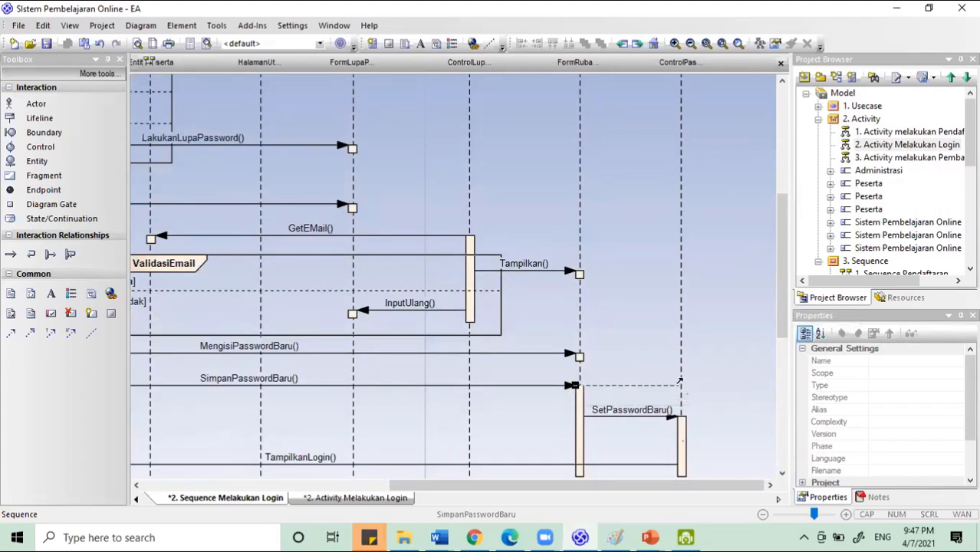
pyautogui.moveTo(680, 381); pyautogui.dragTo(620, 375)
pyautogui.scroll(10, 443, 385)
pyautogui.scroll(-3, 443, 393)
pyautogui.scroll(3, 443, 394)
pyautogui.scroll(-7, 442, 394)
pyautogui.scroll(-4, 442, 394)
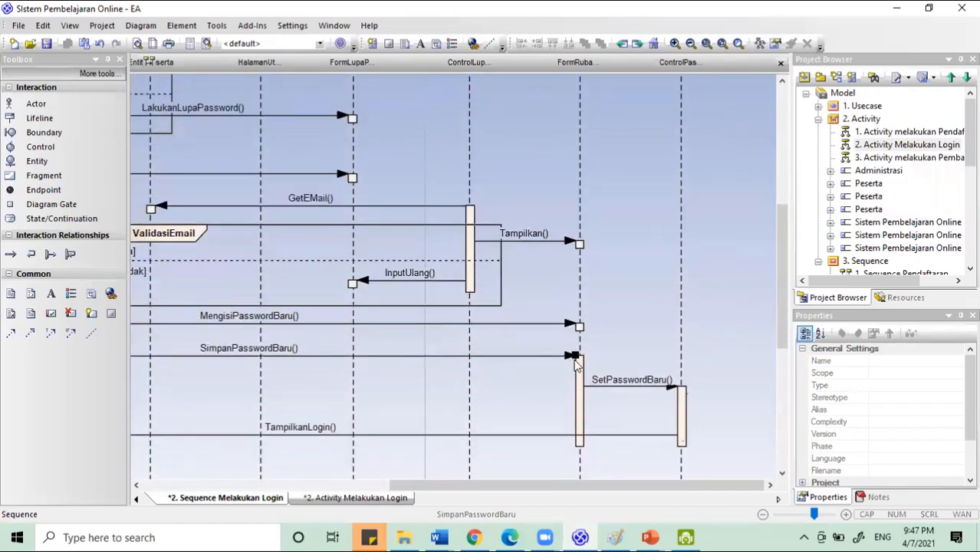
pyautogui.moveTo(577, 364); pyautogui.dragTo(680, 358)
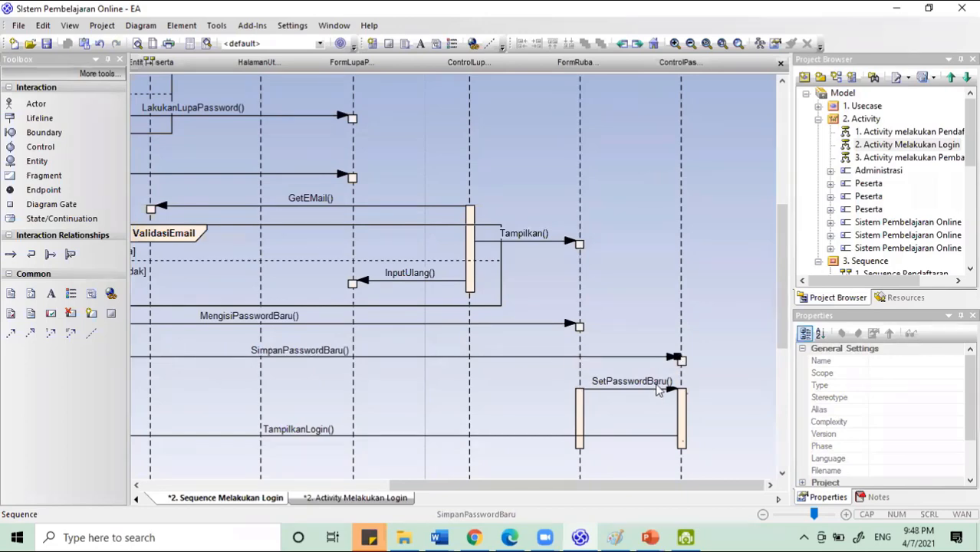
# - Redirect SetPasswordBaru's target end to the EntityPeserta lifeline
pyautogui.scroll(-2, 648, 409)
pyautogui.scroll(5, 648, 409)
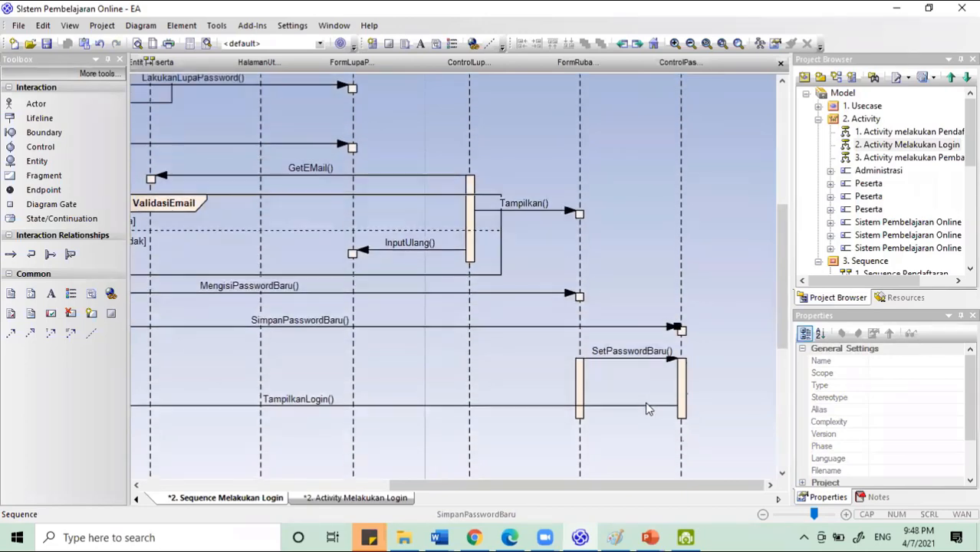
pyautogui.scroll(8, 648, 409)
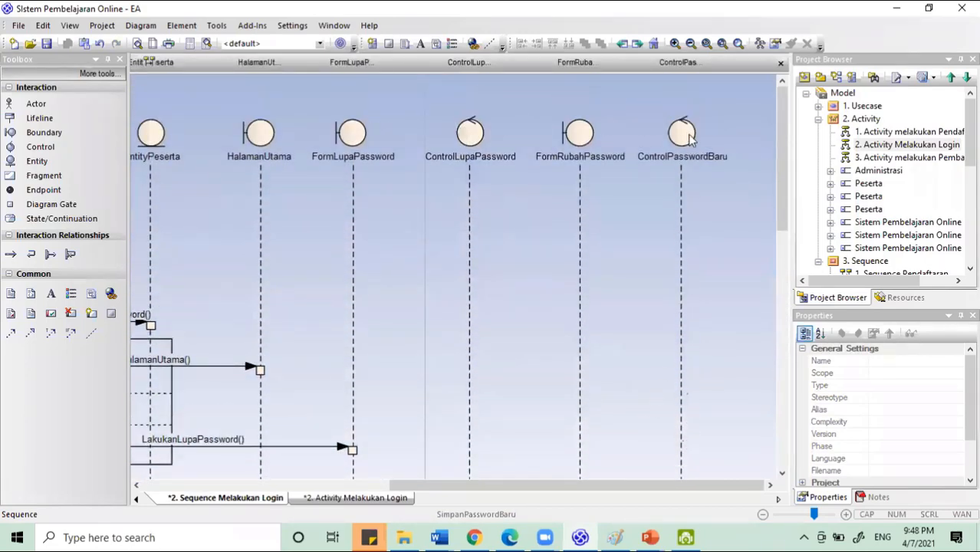
pyautogui.scroll(-9, 644, 333)
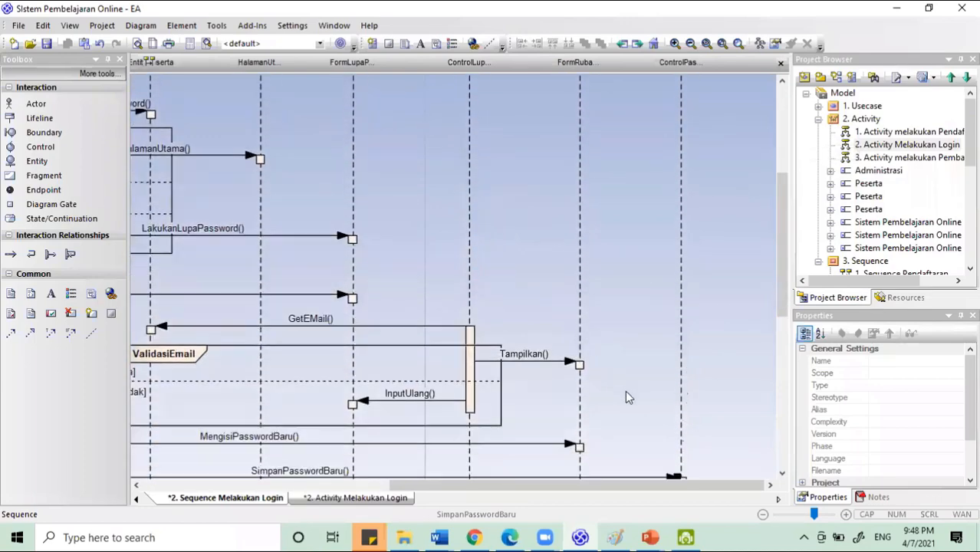
pyautogui.scroll(-3, 635, 412)
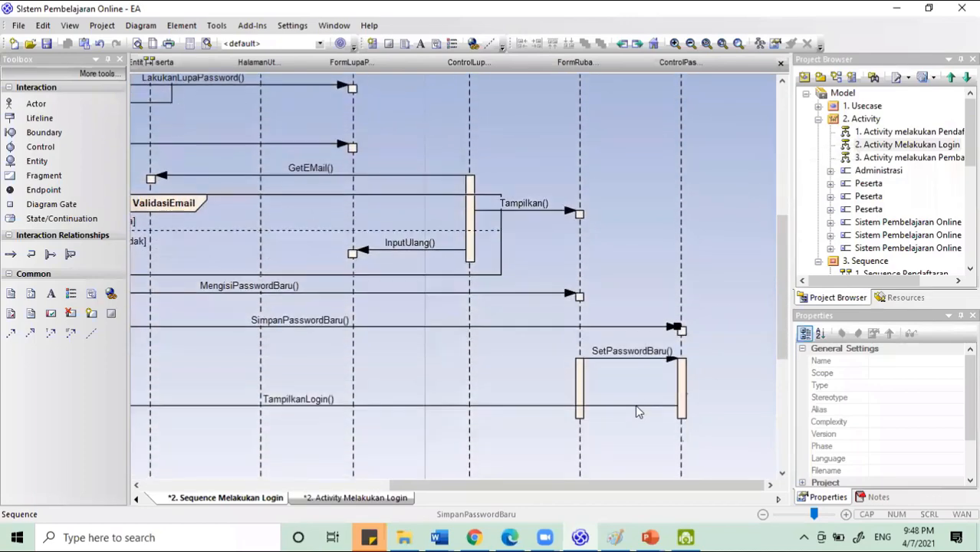
pyautogui.click(653, 361)
pyautogui.scroll(4, 647, 383)
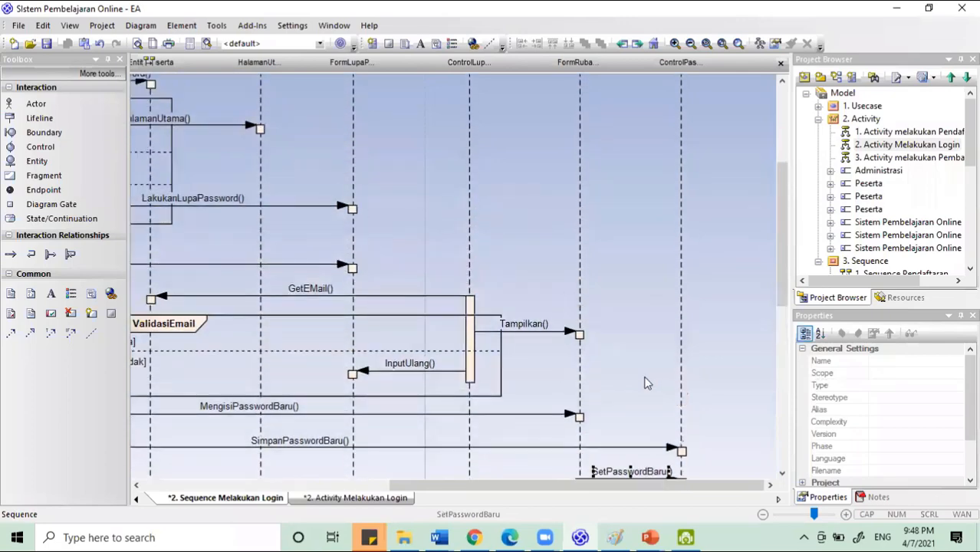
pyautogui.scroll(8, 645, 383)
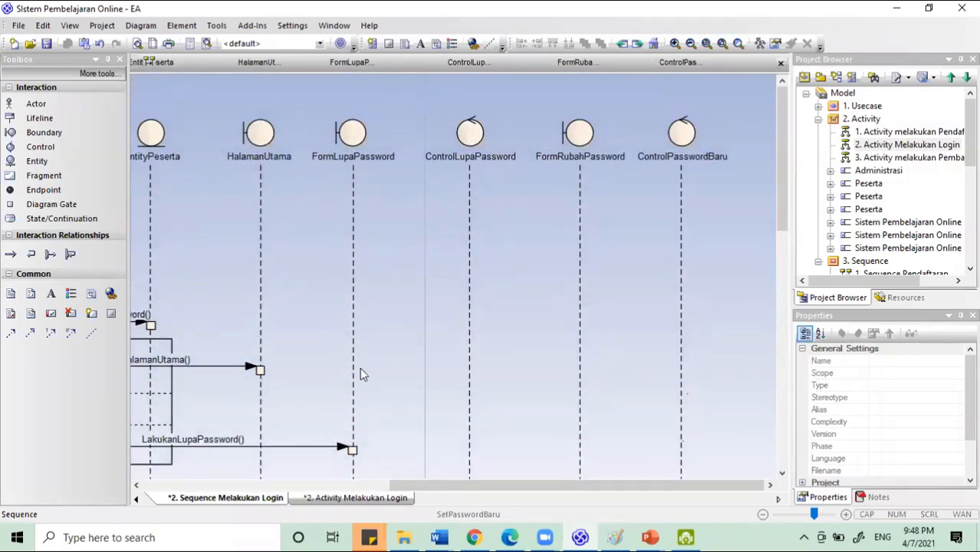
pyautogui.scroll(-10, 433, 423)
pyautogui.scroll(-4, 441, 427)
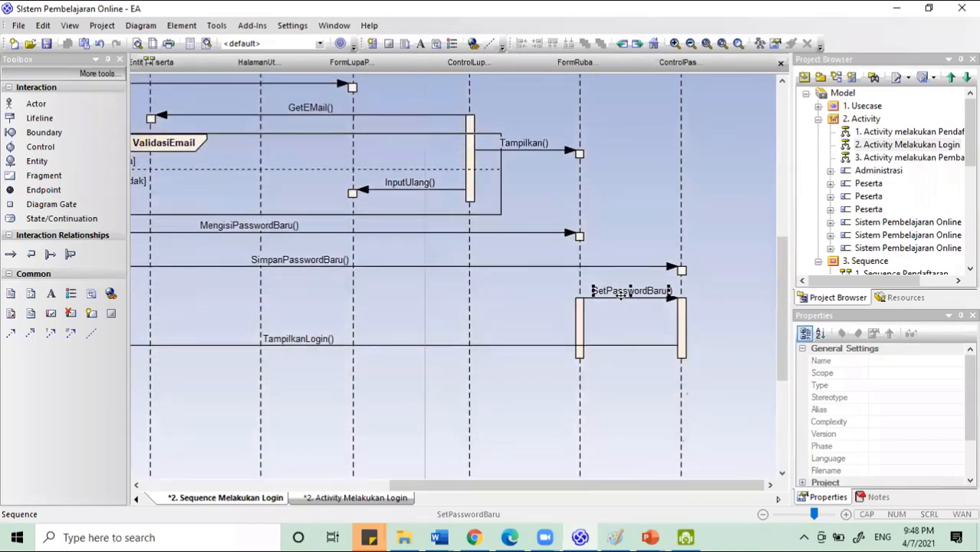
pyautogui.click(669, 298)
pyautogui.moveTo(617, 307); pyautogui.dragTo(151, 311)
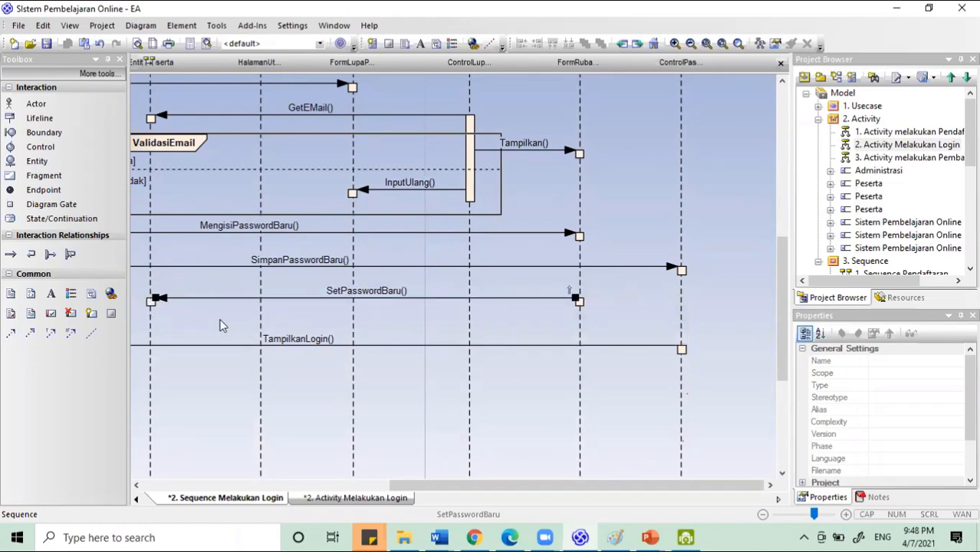
# - Move SetPasswordBaru's start onto the ControlPasswordBaru lifeline
pyautogui.scroll(10, 402, 352)
pyautogui.scroll(2, 409, 355)
pyautogui.scroll(-7, 486, 389)
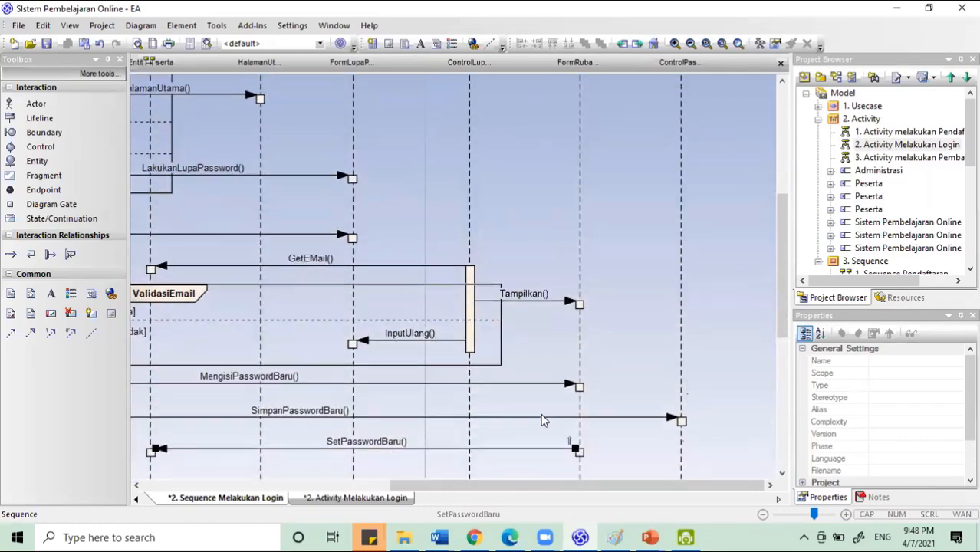
pyautogui.scroll(-3, 542, 420)
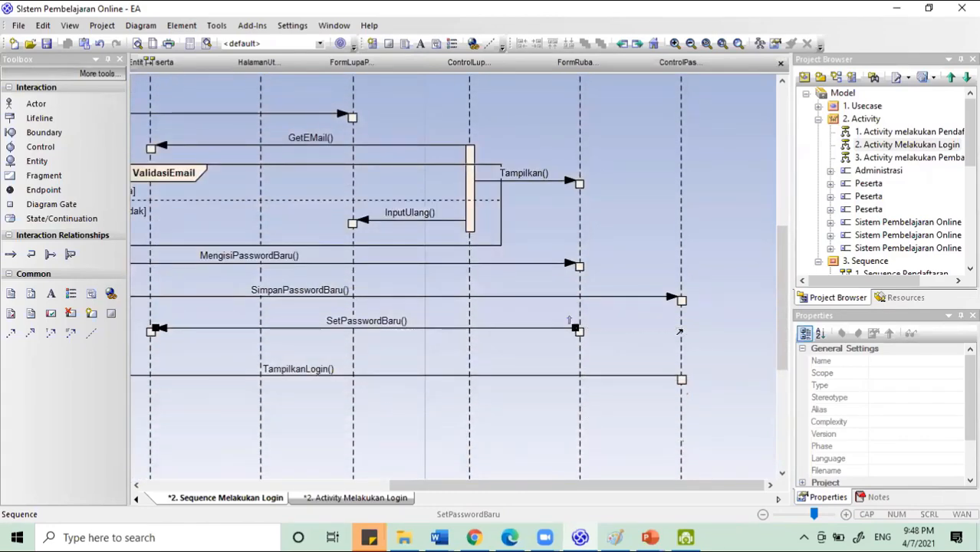
pyautogui.moveTo(679, 332); pyautogui.dragTo(678, 330)
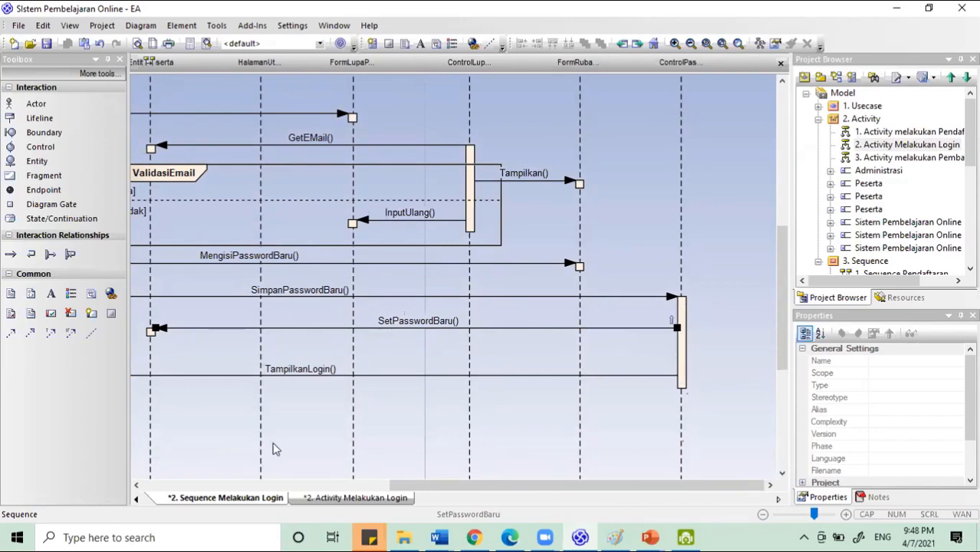
pyautogui.scroll(10, 142, 359)
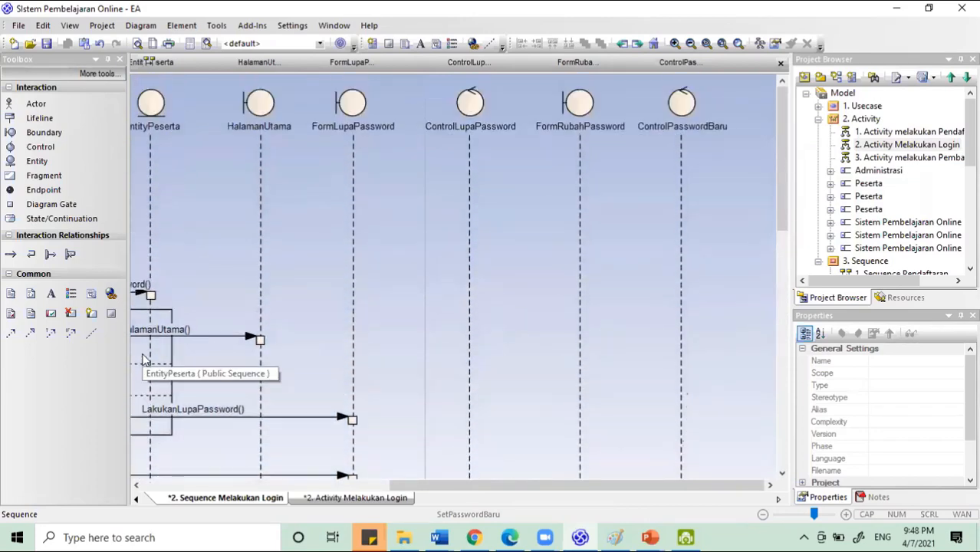
pyautogui.scroll(1, 143, 355)
pyautogui.moveTo(401, 485); pyautogui.dragTo(315, 490)
pyautogui.scroll(-2, 286, 262)
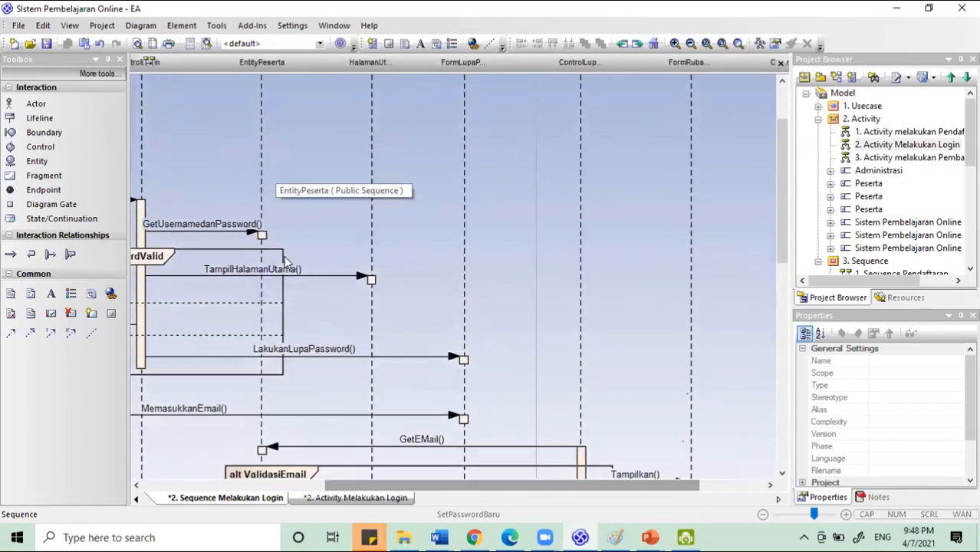
pyautogui.scroll(-8, 311, 341)
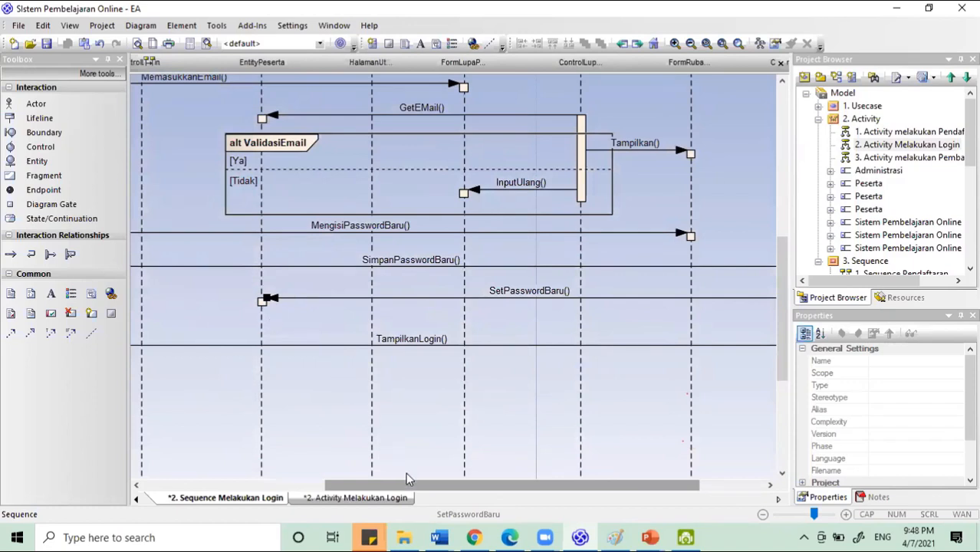
pyautogui.moveTo(408, 479); pyautogui.dragTo(204, 475)
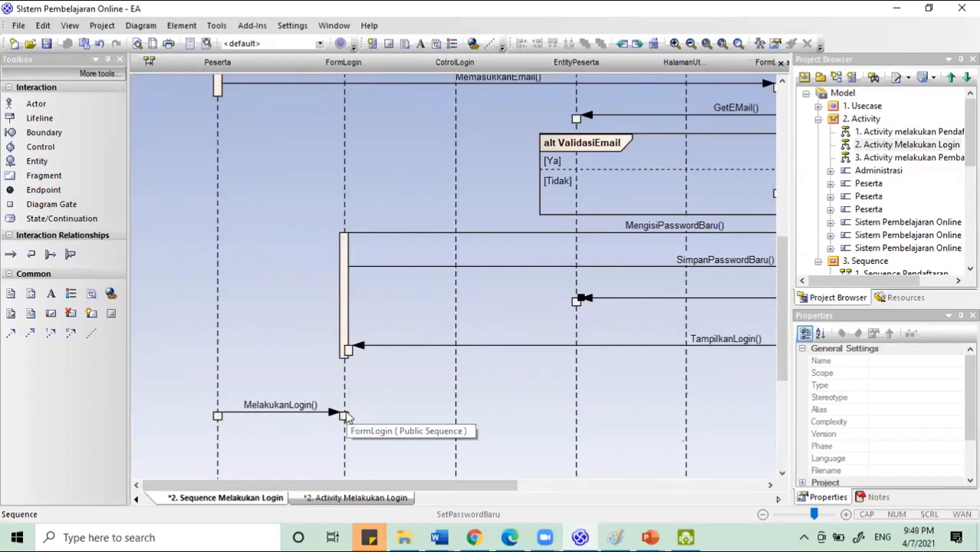
pyautogui.click(319, 414)
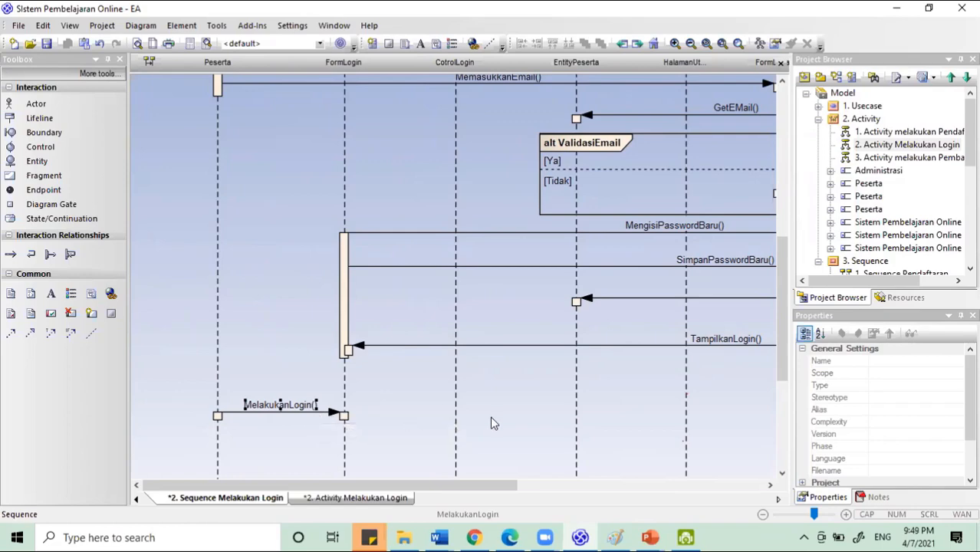
pyautogui.moveTo(442, 480); pyautogui.dragTo(609, 482)
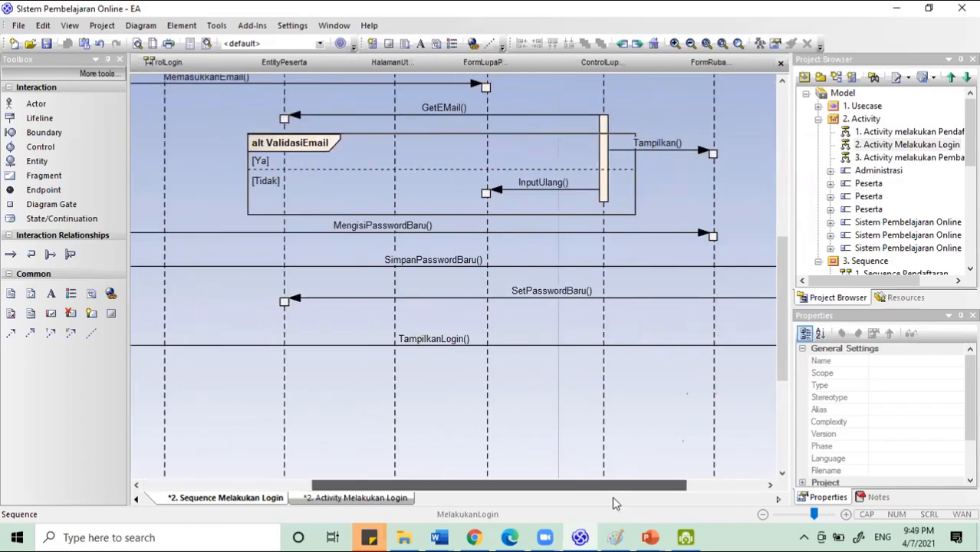
pyautogui.scroll(-3, 589, 445)
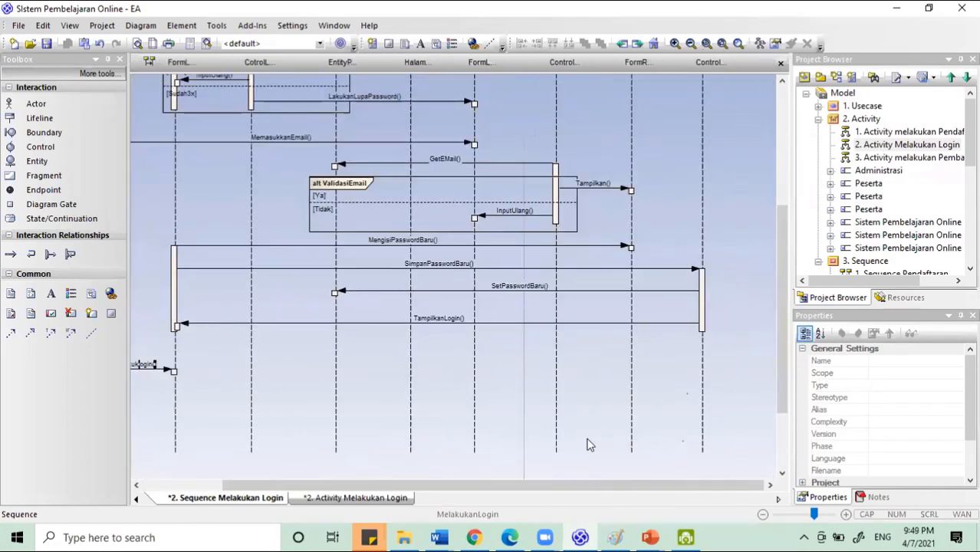
pyautogui.moveTo(581, 479); pyautogui.dragTo(557, 497)
pyautogui.scroll(6, 486, 447)
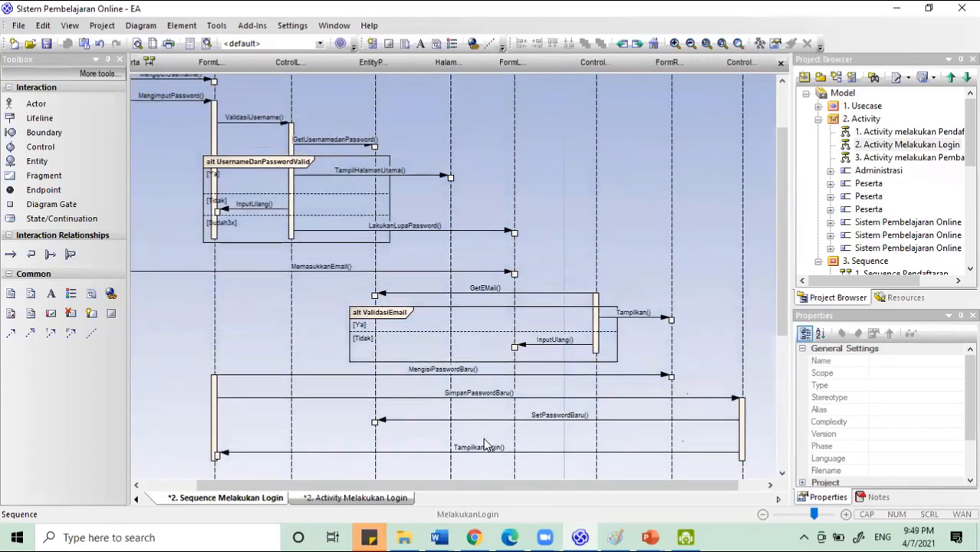
pyautogui.scroll(2, 486, 445)
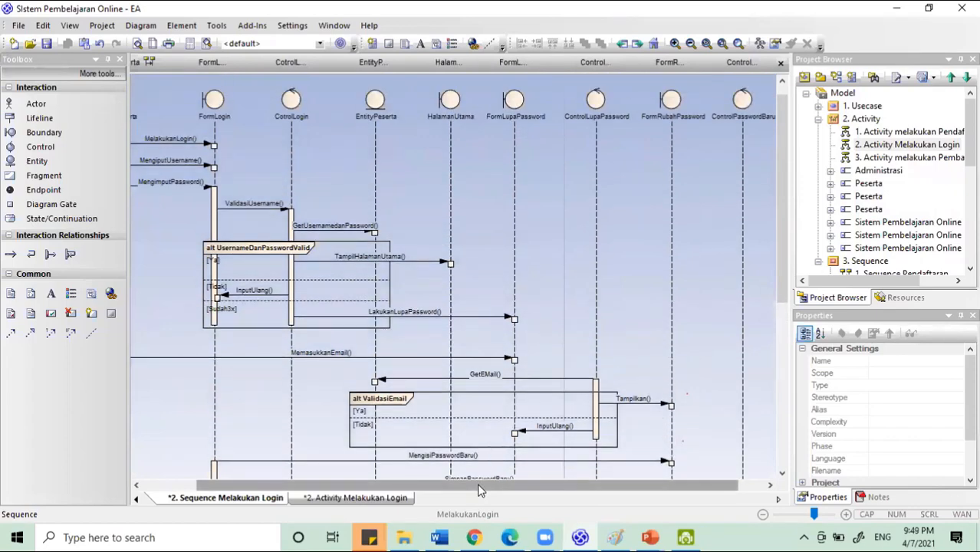
pyautogui.moveTo(484, 485); pyautogui.dragTo(509, 485)
pyautogui.scroll(-2, 474, 408)
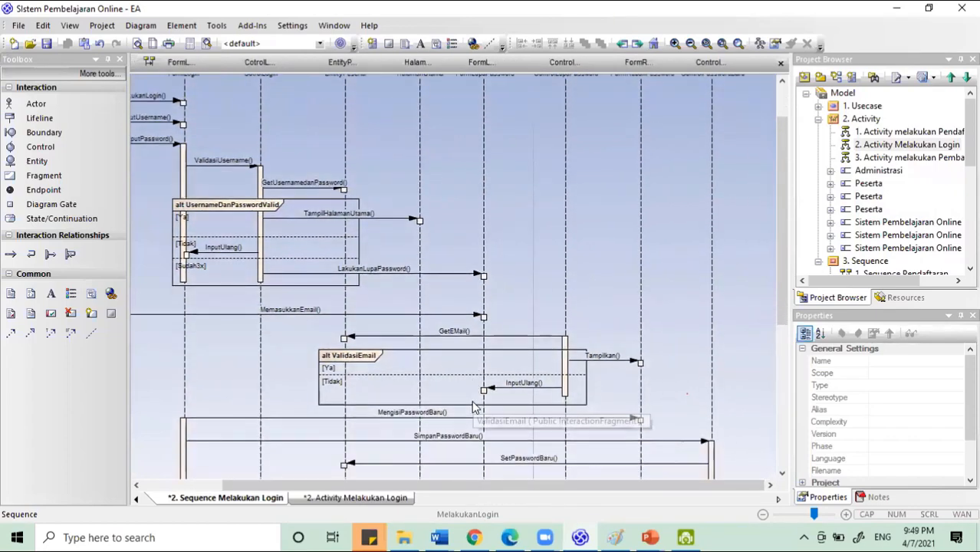
pyautogui.scroll(-3, 473, 407)
pyautogui.scroll(-2, 473, 407)
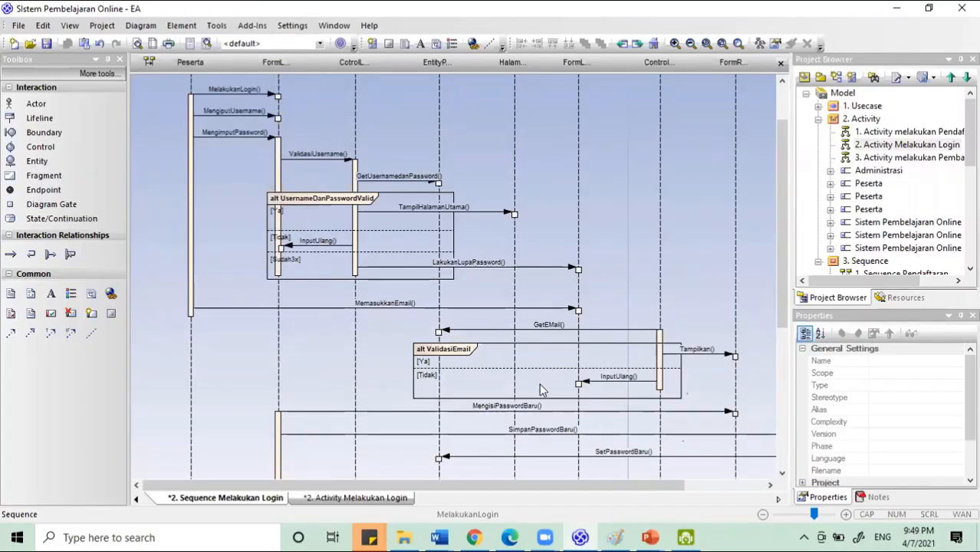
# - Try dragging MengisiPasswordBaru's start from FormLogin onto the Peserta lifeline
pyautogui.scroll(-6, 540, 391)
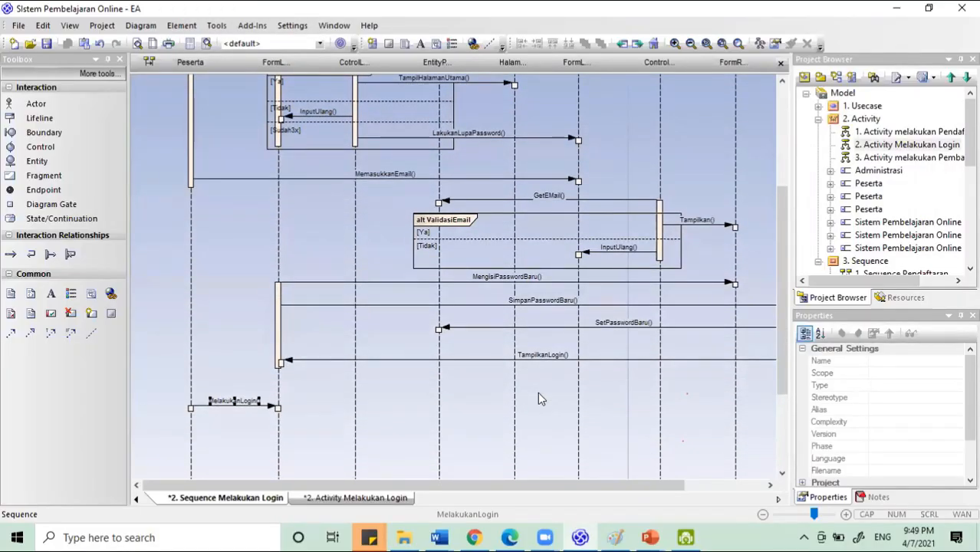
pyautogui.click(367, 306)
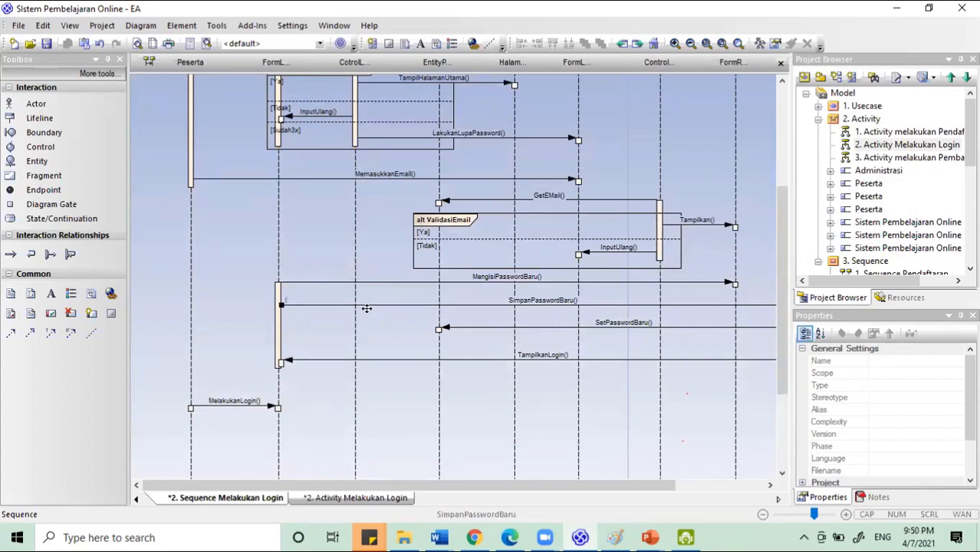
pyautogui.scroll(4, 399, 375)
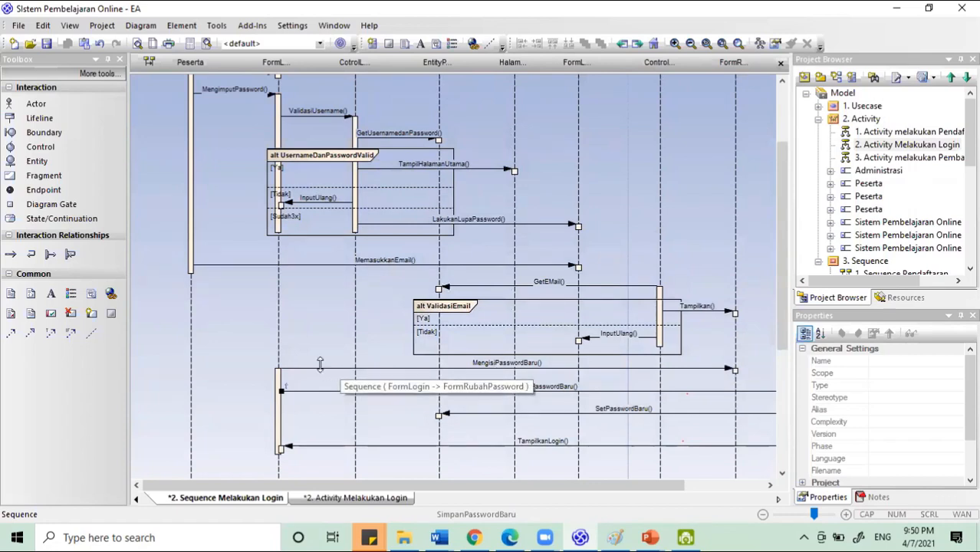
pyautogui.click(315, 373)
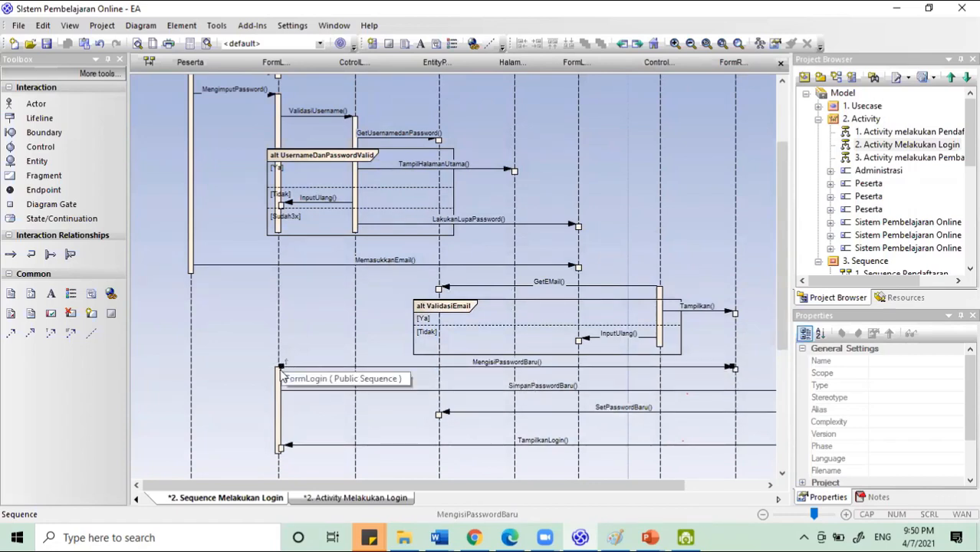
pyautogui.moveTo(283, 371)
pyautogui.mouseDown()
pyautogui.moveTo(302, 381)
pyautogui.moveTo(327, 374)
pyautogui.moveTo(233, 360)
pyautogui.moveTo(284, 383)
pyautogui.mouseUp()
pyautogui.click(310, 368)
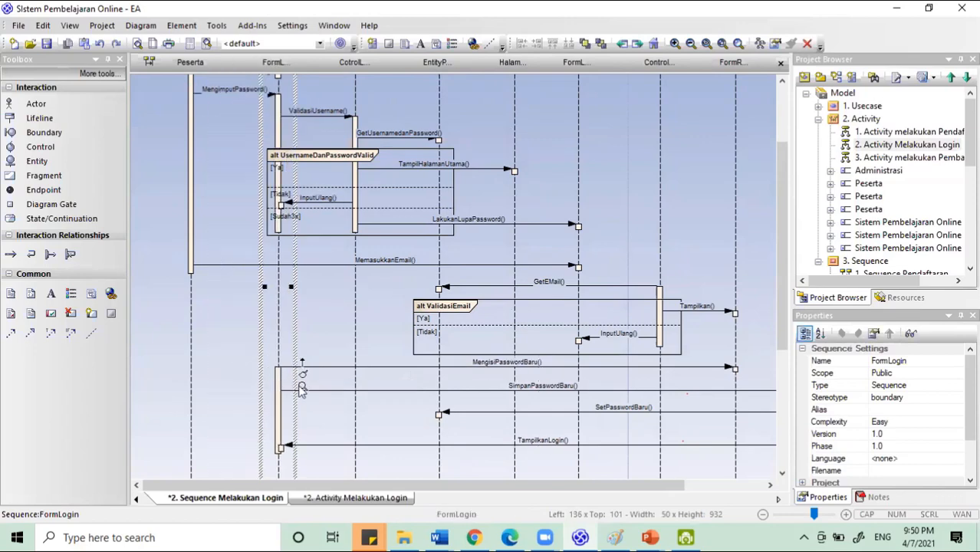
pyautogui.click(332, 366)
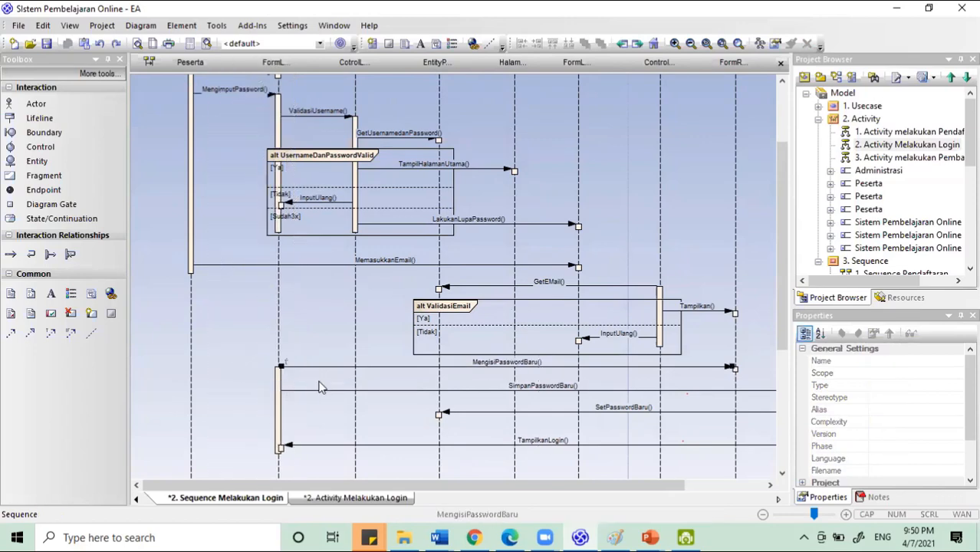
pyautogui.scroll(5, 320, 386)
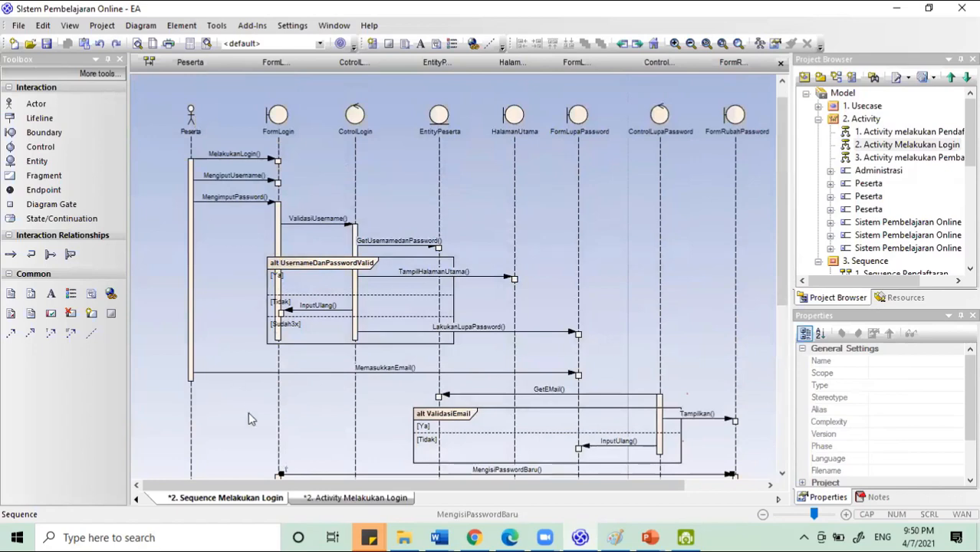
pyautogui.scroll(-6, 247, 419)
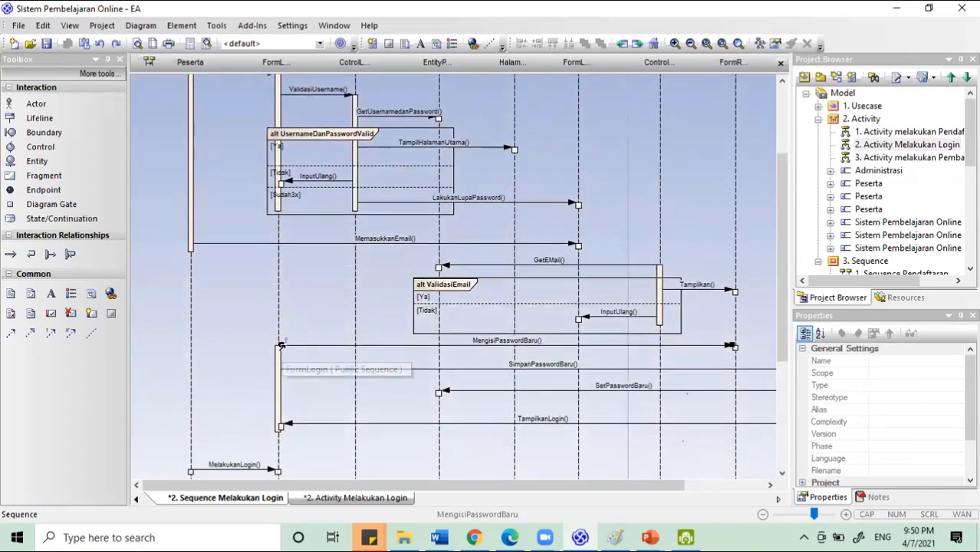
pyautogui.click(283, 350)
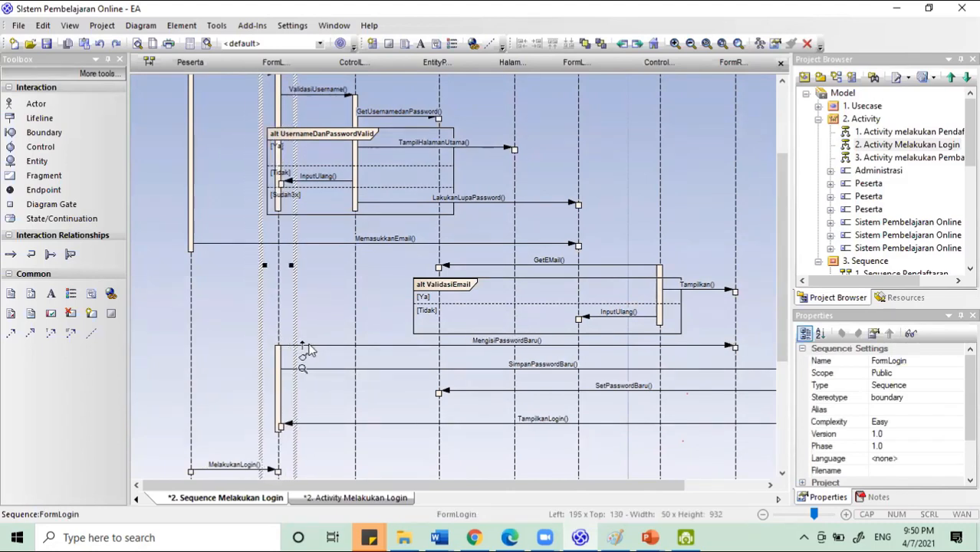
pyautogui.click(289, 344)
pyautogui.moveTo(281, 344); pyautogui.dragTo(189, 345)
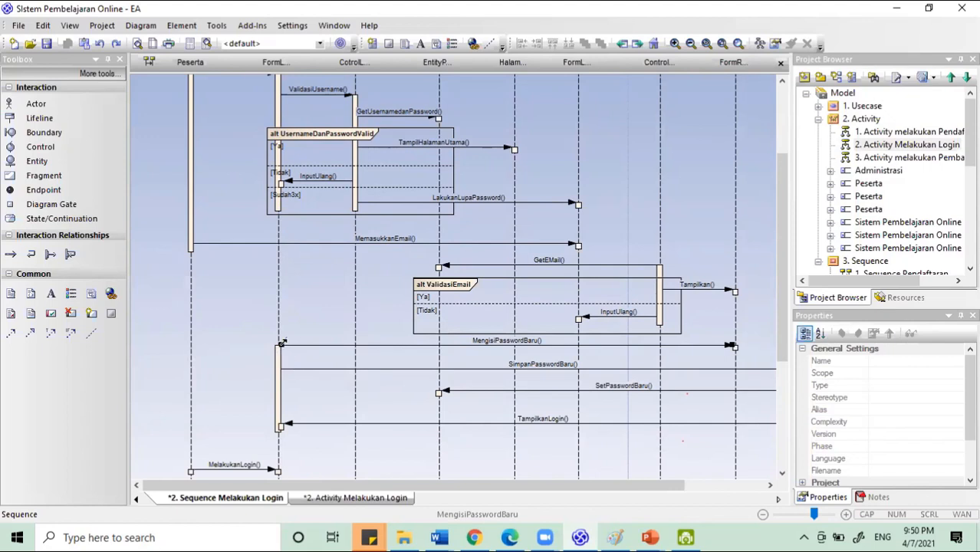
pyautogui.moveTo(281, 344); pyautogui.dragTo(190, 350)
pyautogui.moveTo(319, 346); pyautogui.dragTo(319, 344)
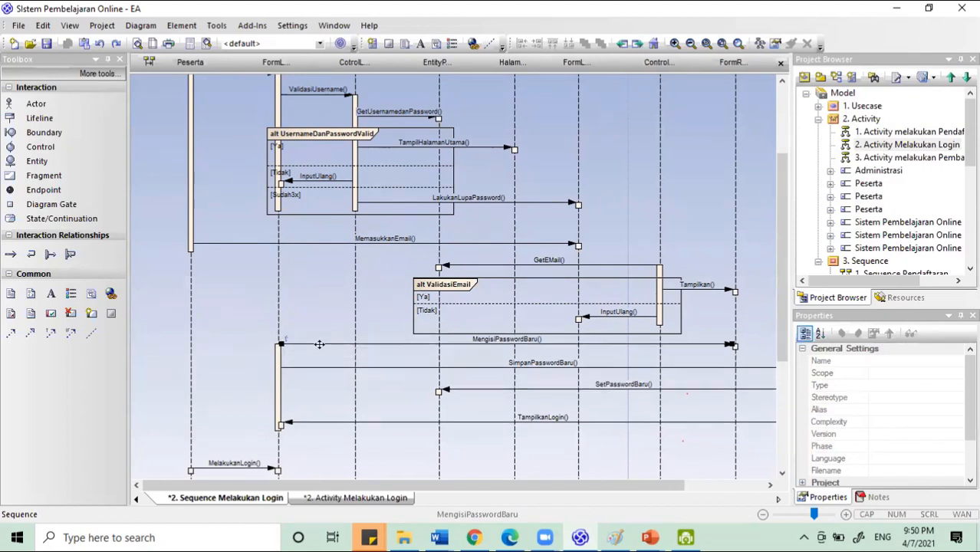
# - Delete MengisiPasswordBaru and redraw it from Peserta to FormRubahPassword under the same name
pyautogui.press('Delete')
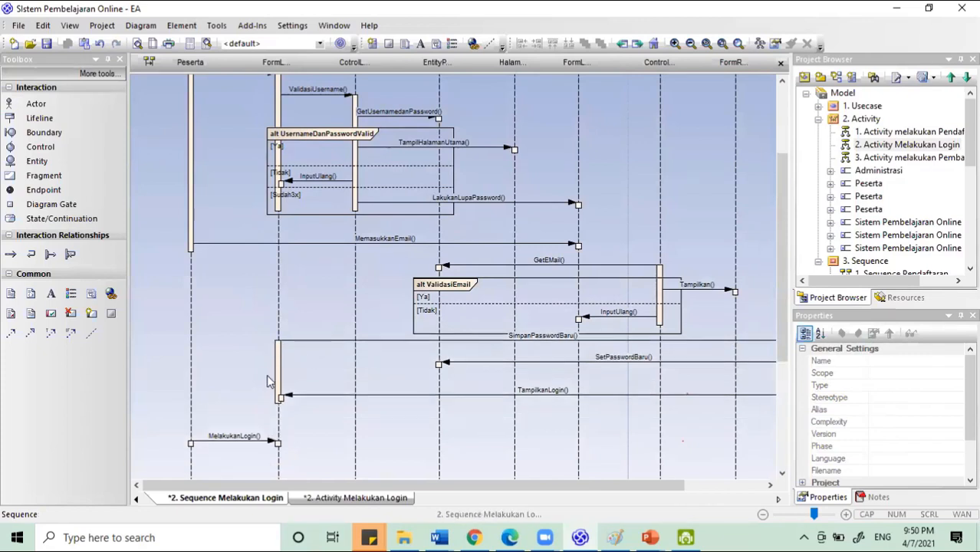
pyautogui.click(192, 343)
pyautogui.moveTo(228, 340); pyautogui.dragTo(734, 340)
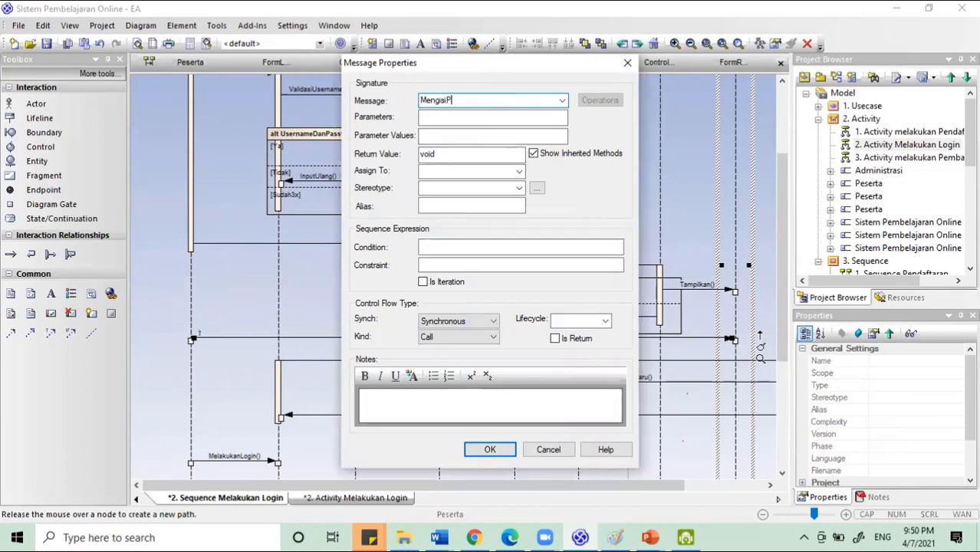
pyautogui.write('dBaru')
pyautogui.press('Return')
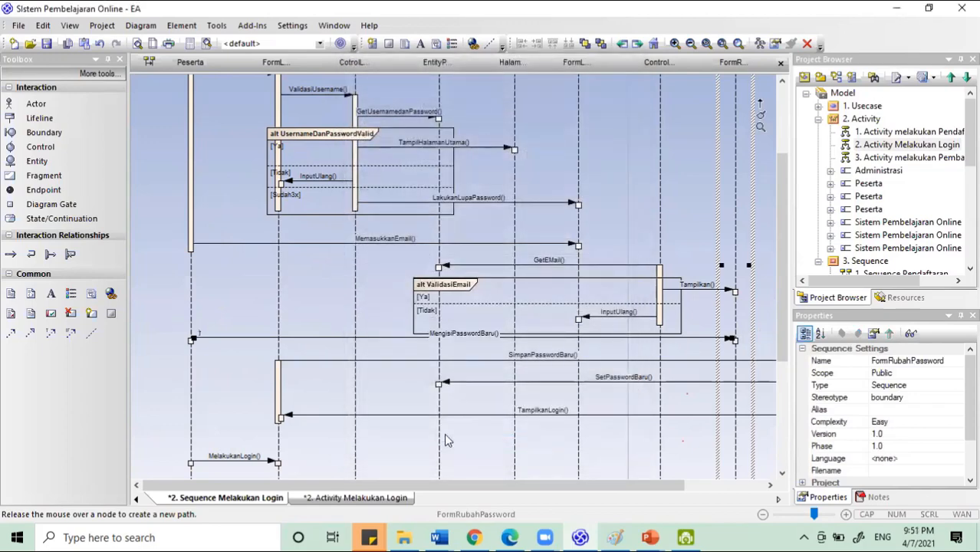
# - Cut the SimpanPasswordBaru name from its Message Properties for reuse
pyautogui.click(317, 360)
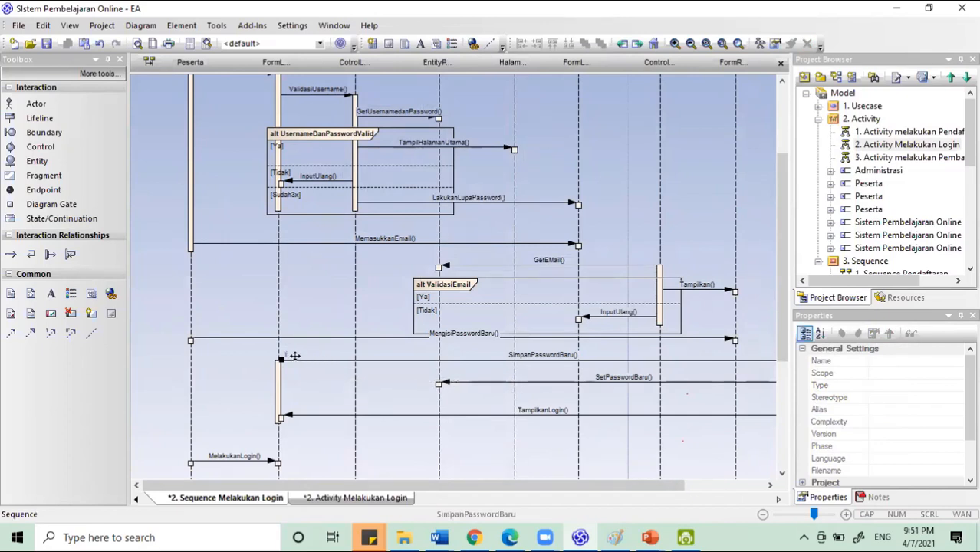
pyautogui.moveTo(282, 364); pyautogui.dragTo(288, 363)
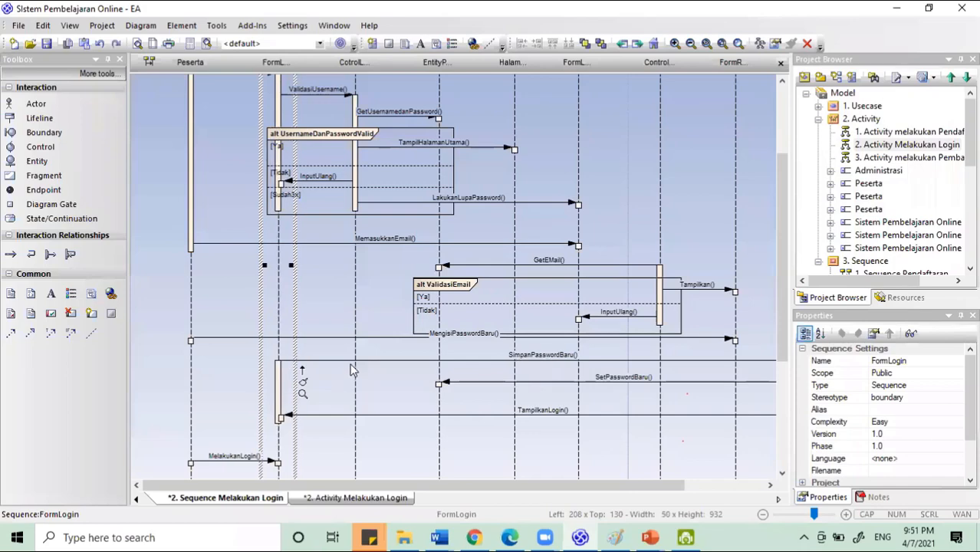
pyautogui.click(340, 361)
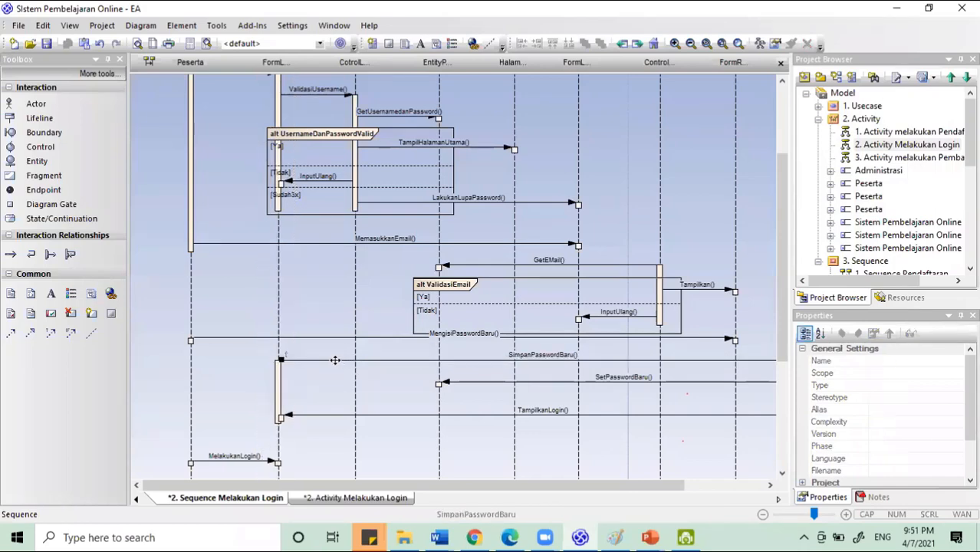
pyautogui.doubleClick(338, 361)
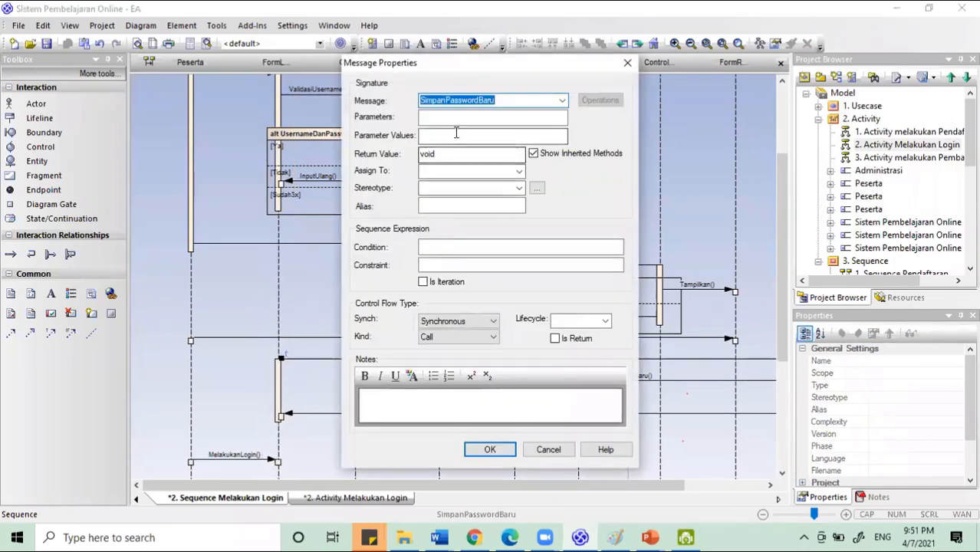
pyautogui.press('BackSpace')
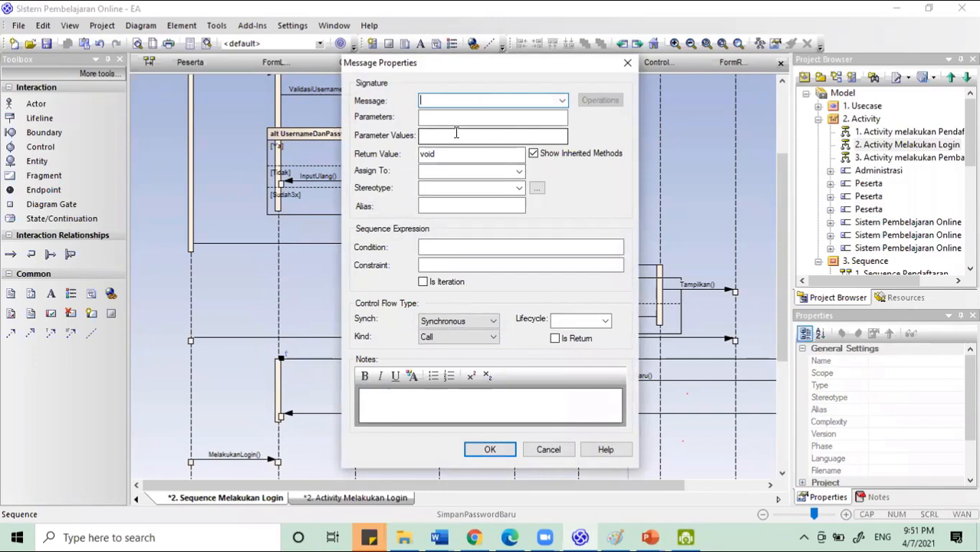
pyautogui.click(627, 62)
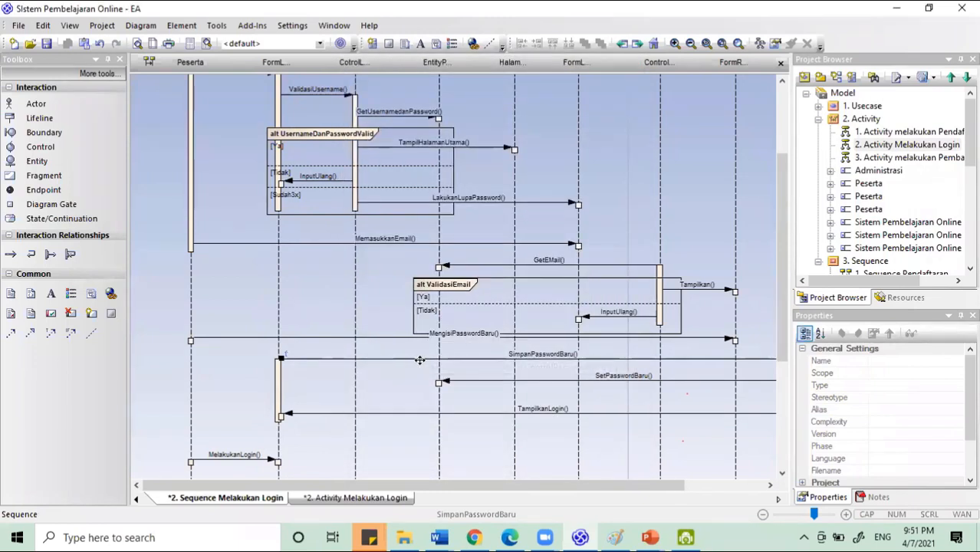
# - Delete the old SimpanPasswordBaru and redraw it from Peserta to ControlPasswordBaru with the pasted name
pyautogui.moveTo(420, 359); pyautogui.dragTo(421, 358)
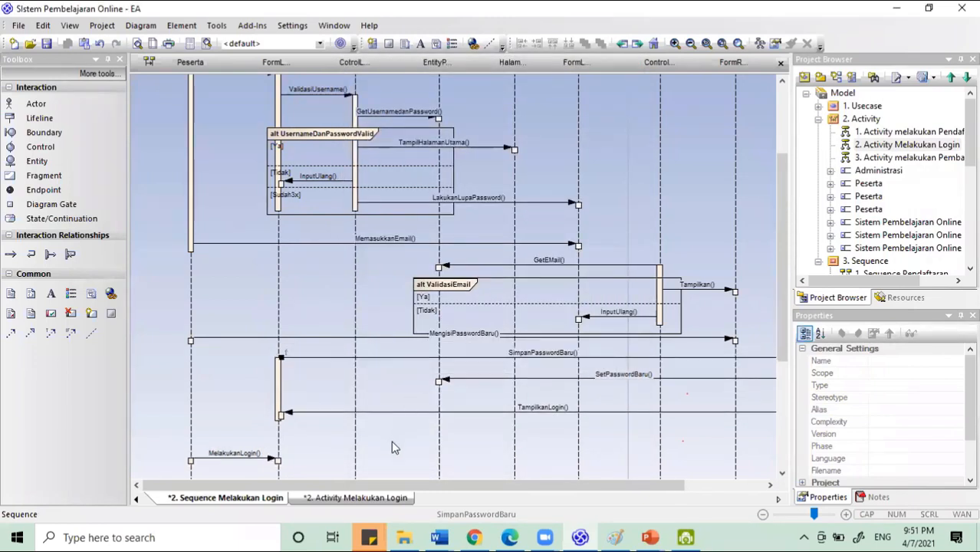
pyautogui.moveTo(414, 485); pyautogui.dragTo(470, 496)
pyautogui.press('Delete')
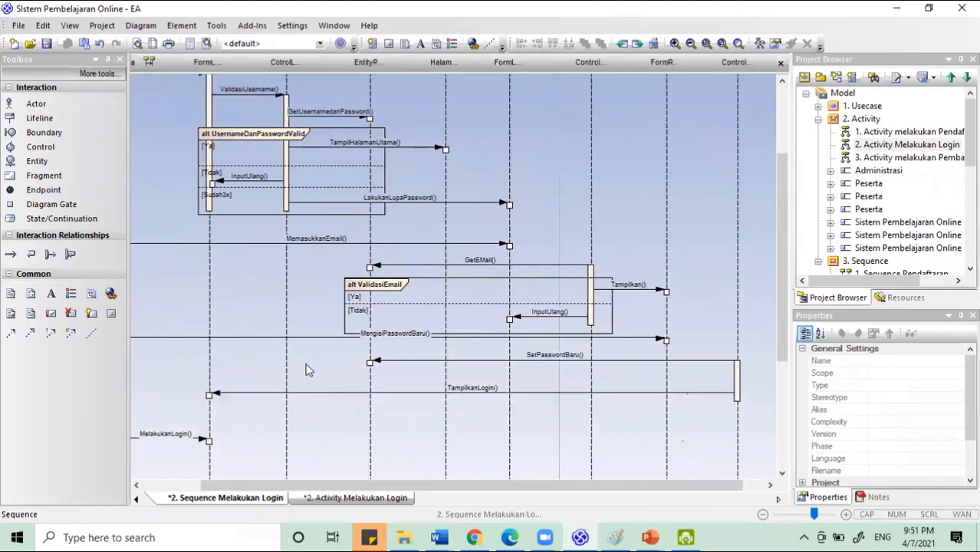
pyautogui.moveTo(342, 488); pyautogui.dragTo(234, 450)
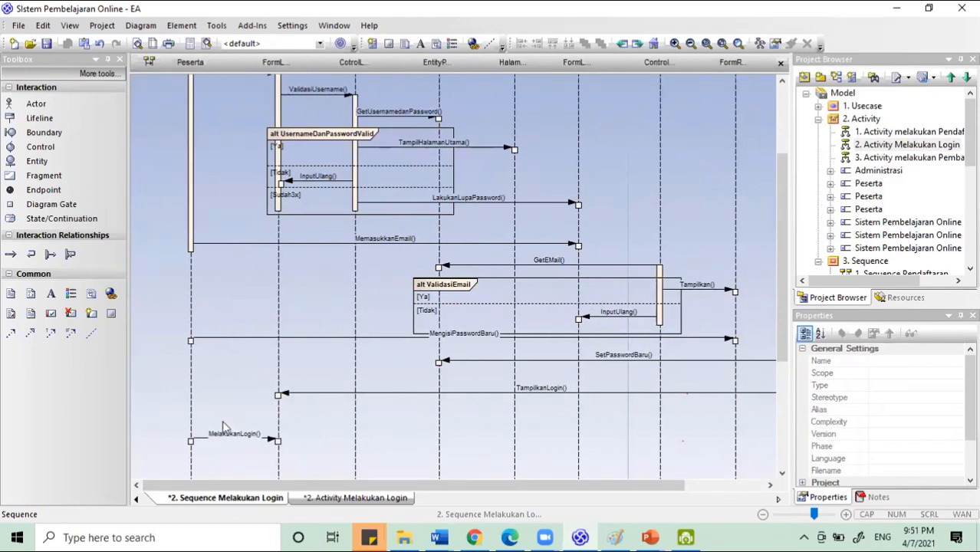
pyautogui.click(192, 358)
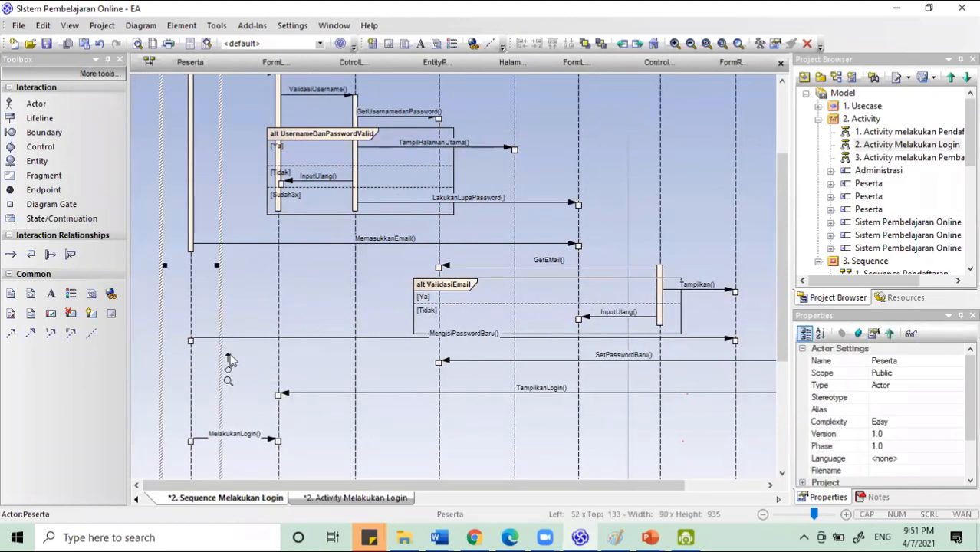
pyautogui.moveTo(228, 360); pyautogui.dragTo(750, 352)
pyautogui.hotkey('ctrl', 'v')
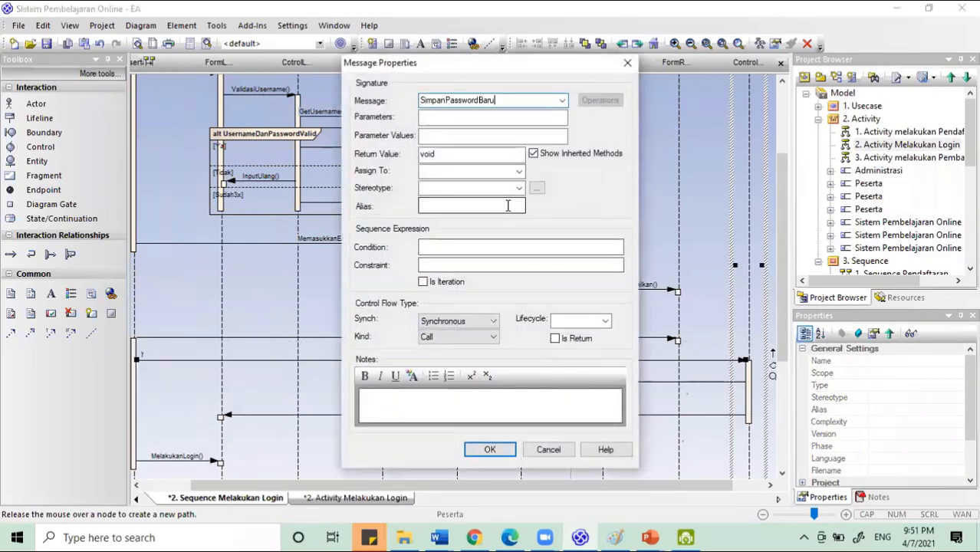
pyautogui.click(491, 450)
pyautogui.scroll(5, 706, 296)
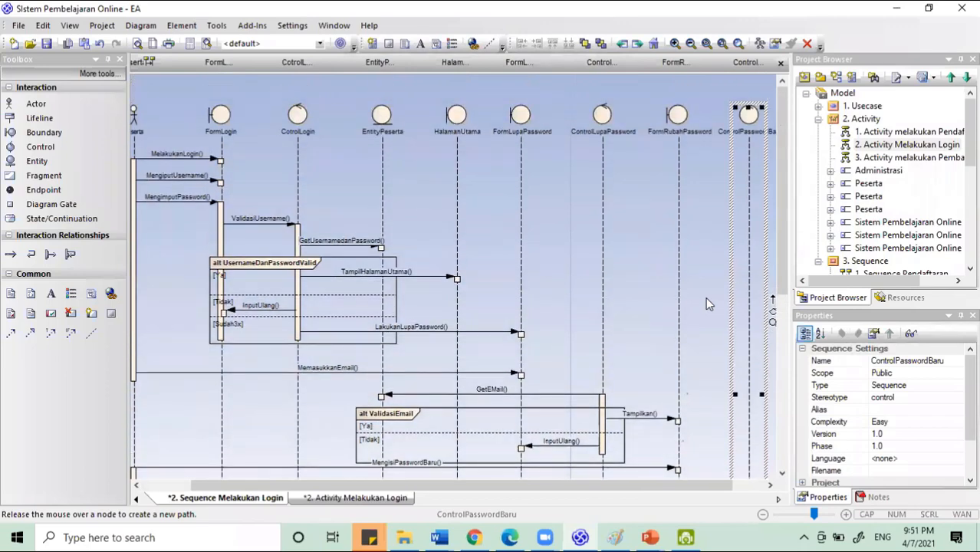
pyautogui.scroll(-3, 706, 297)
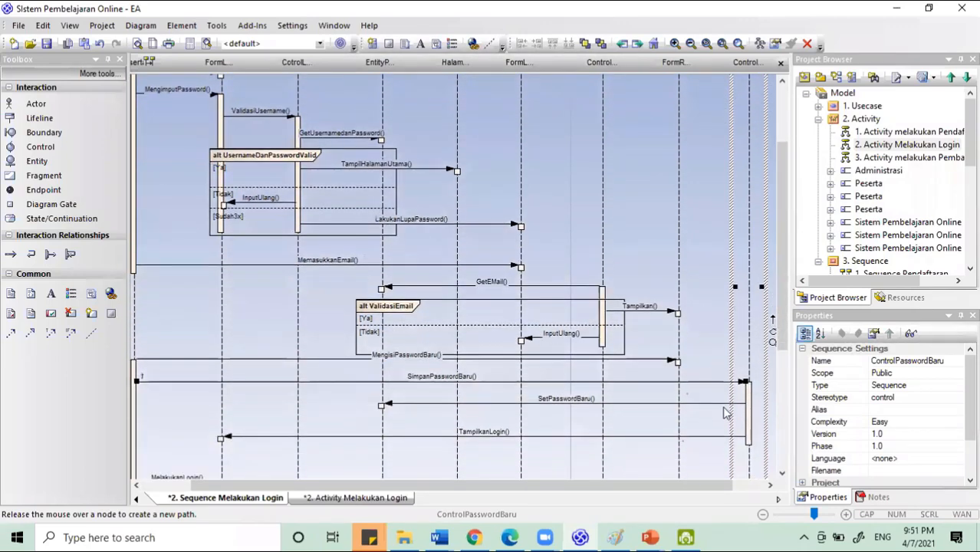
# - Attach the SimpanPasswordBaru message end to the ControlPasswordBaru lifeline and check the result
pyautogui.moveTo(743, 381); pyautogui.dragTo(744, 382)
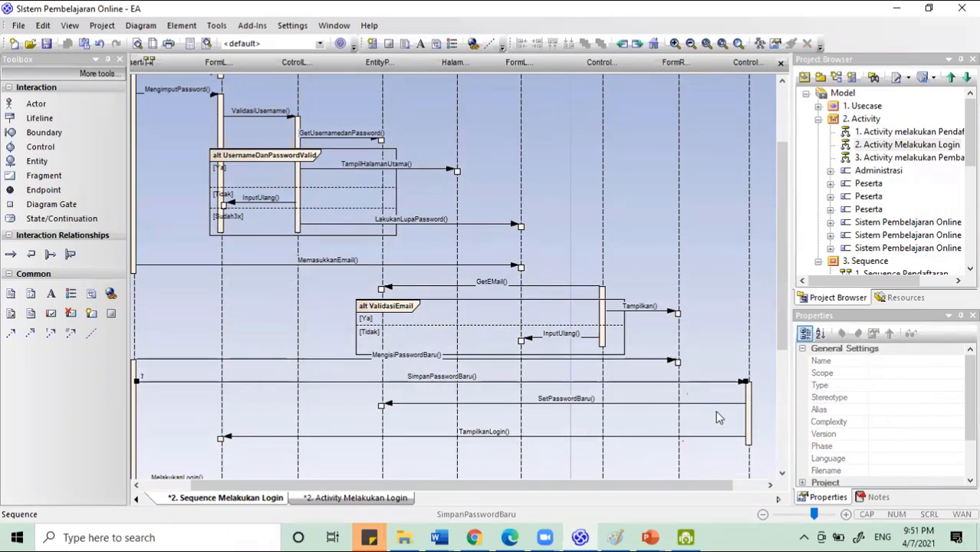
pyautogui.scroll(5, 733, 426)
pyautogui.scroll(-4, 729, 441)
pyautogui.scroll(-2, 724, 457)
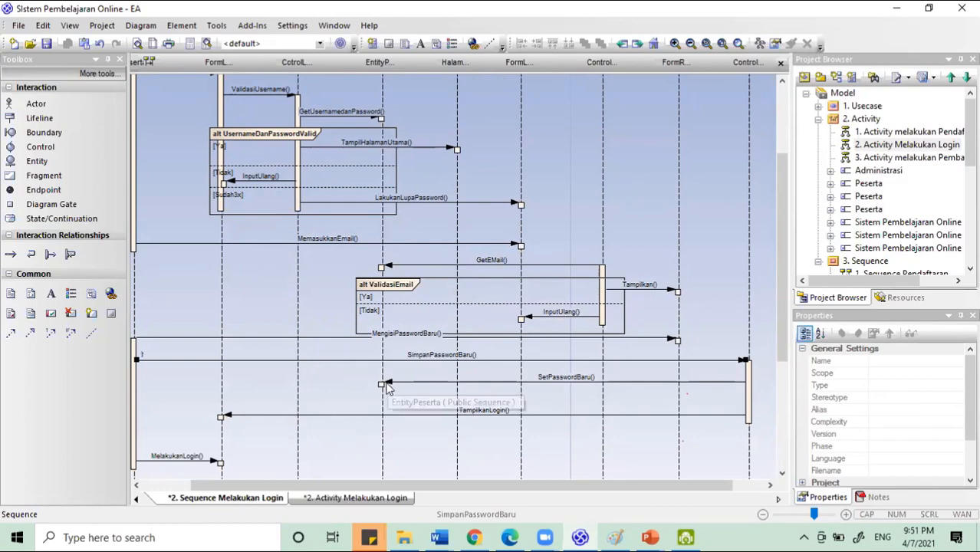
pyautogui.scroll(6, 388, 387)
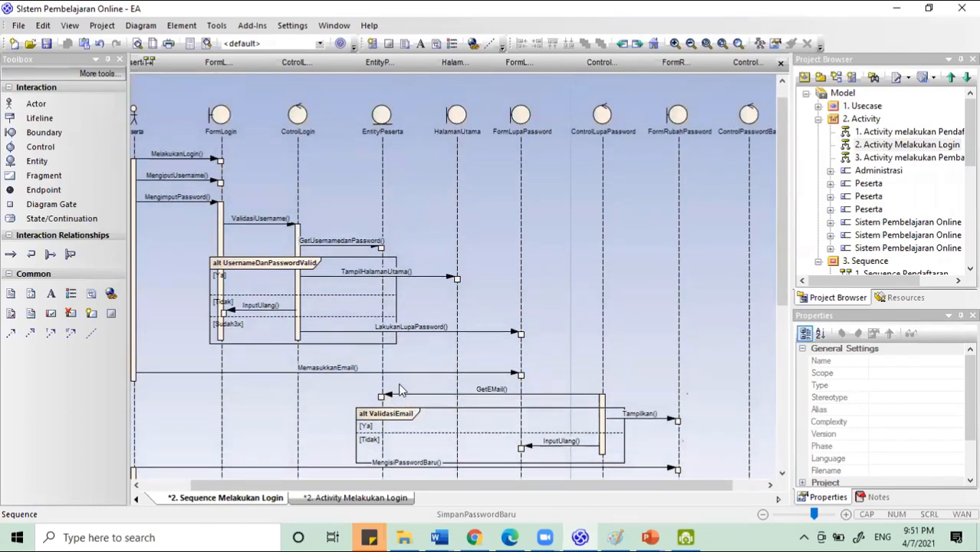
pyautogui.scroll(-6, 398, 387)
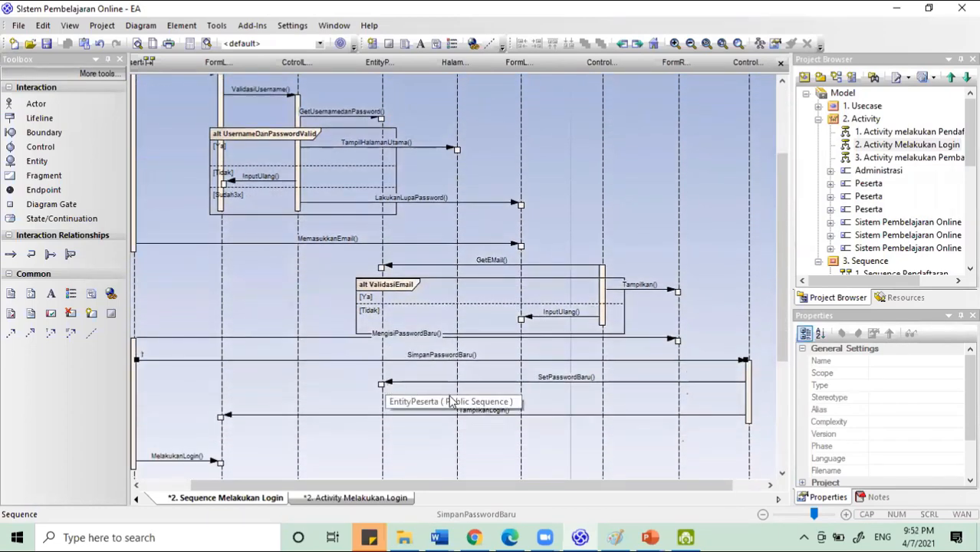
pyautogui.scroll(6, 731, 426)
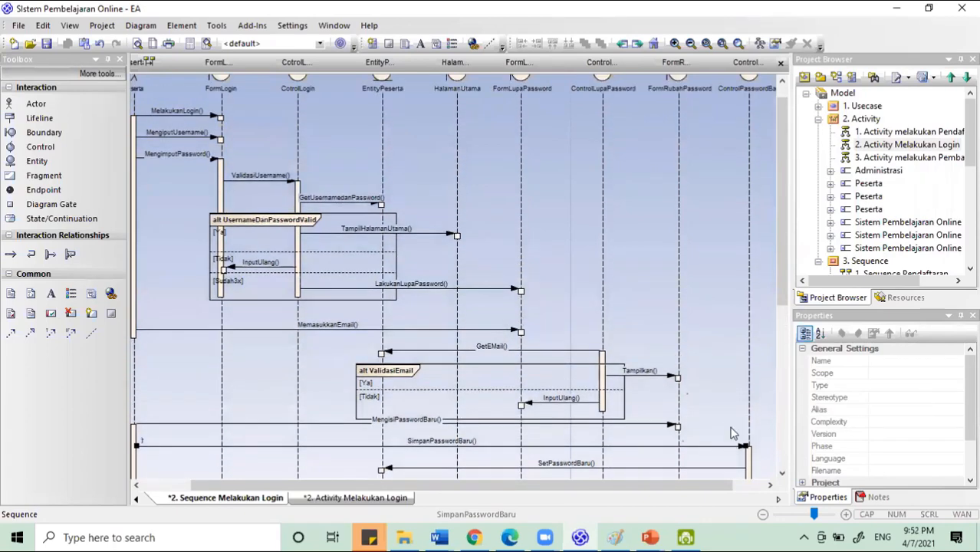
# - Review the rerouted MengisiPasswordBaru and SimpanPasswordBaru messages, then switch to the Chrome window
pyautogui.scroll(-6, 719, 453)
pyautogui.hscroll(-3, 477, 485)
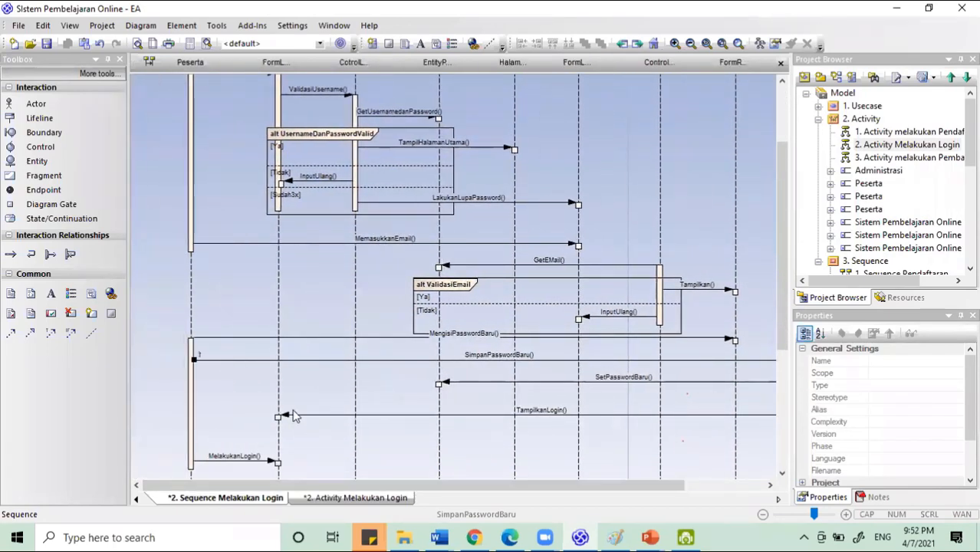
pyautogui.scroll(6, 296, 417)
pyautogui.scroll(-8, 318, 365)
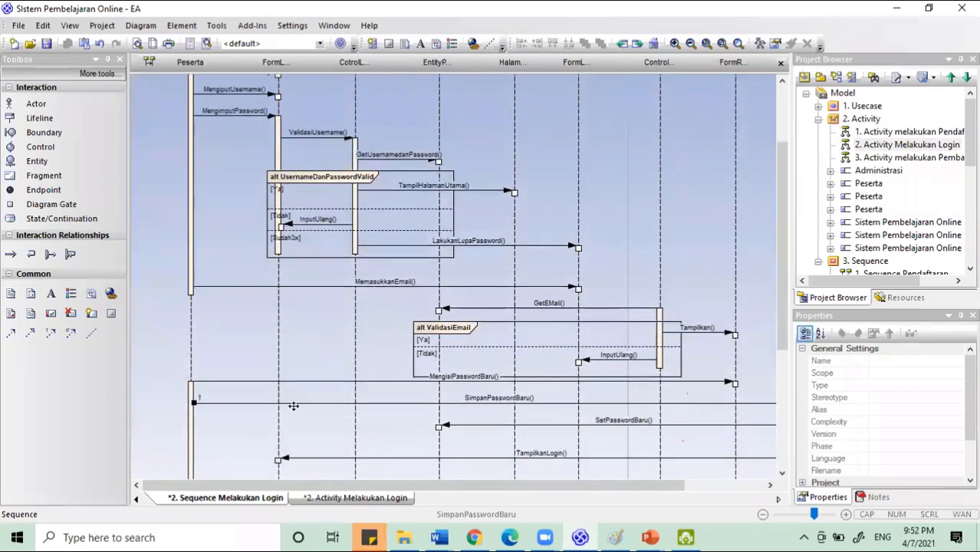
pyautogui.scroll(7, 193, 341)
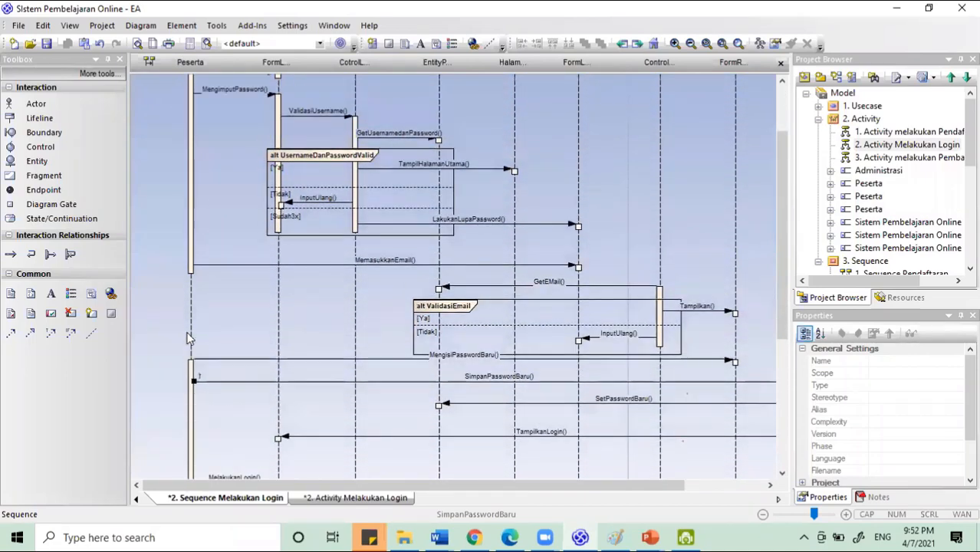
pyautogui.scroll(-2, 234, 396)
pyautogui.scroll(-4, 234, 396)
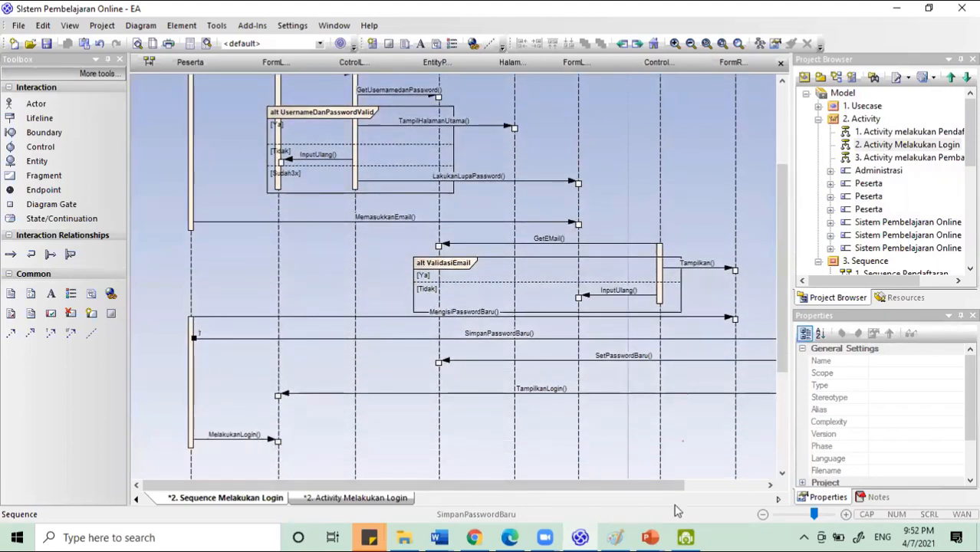
pyautogui.moveTo(506, 485); pyautogui.dragTo(592, 483)
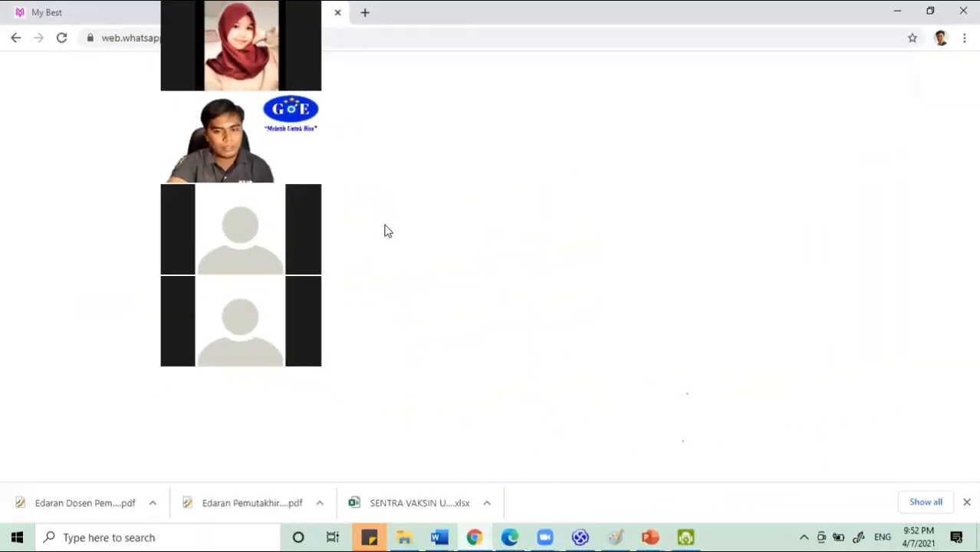